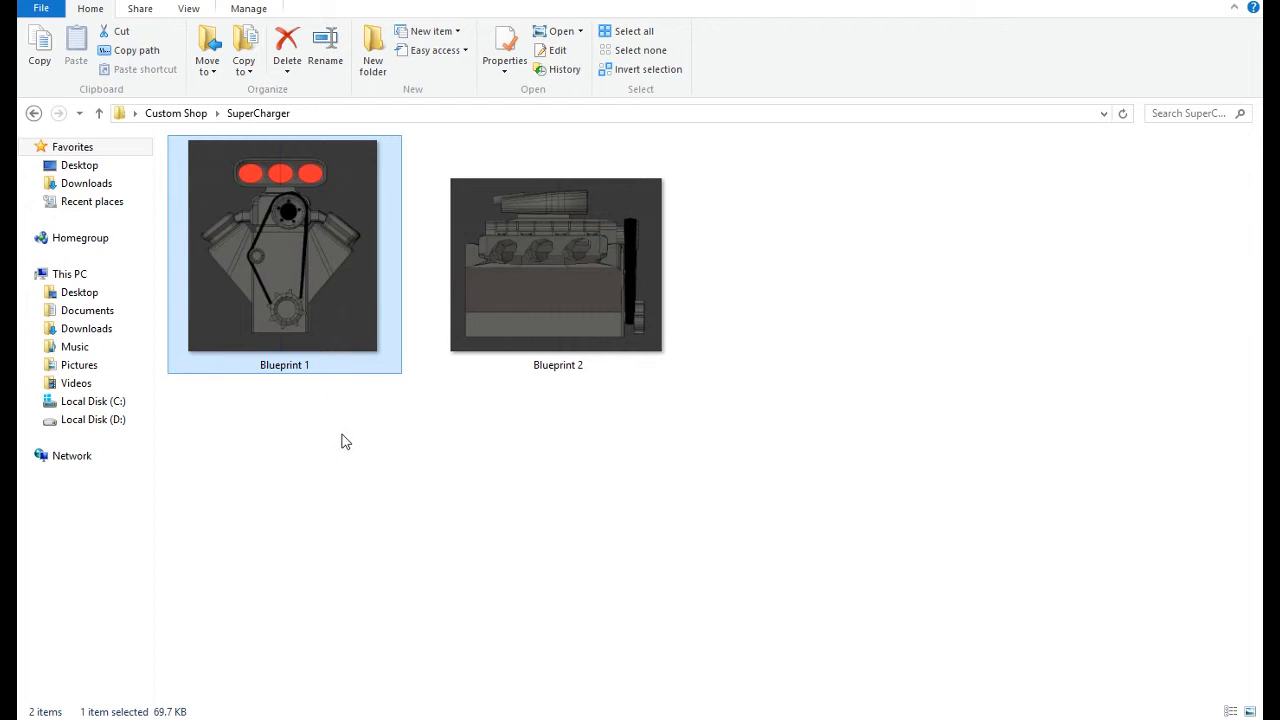
Examine the Blueprint 1 and Blueprint 2 reference images in the SuperCharger folder and the background images set up in Blender
left_click_drag(341, 441, 583, 320)
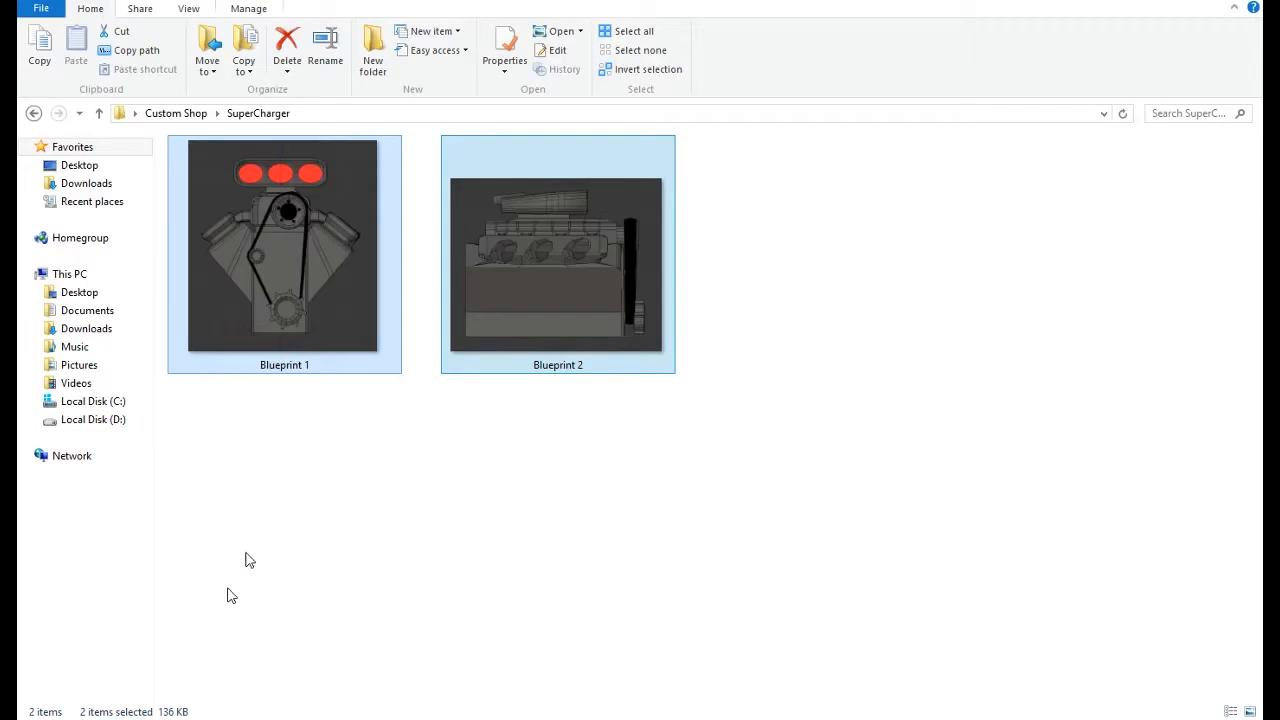
left_click(271, 239)
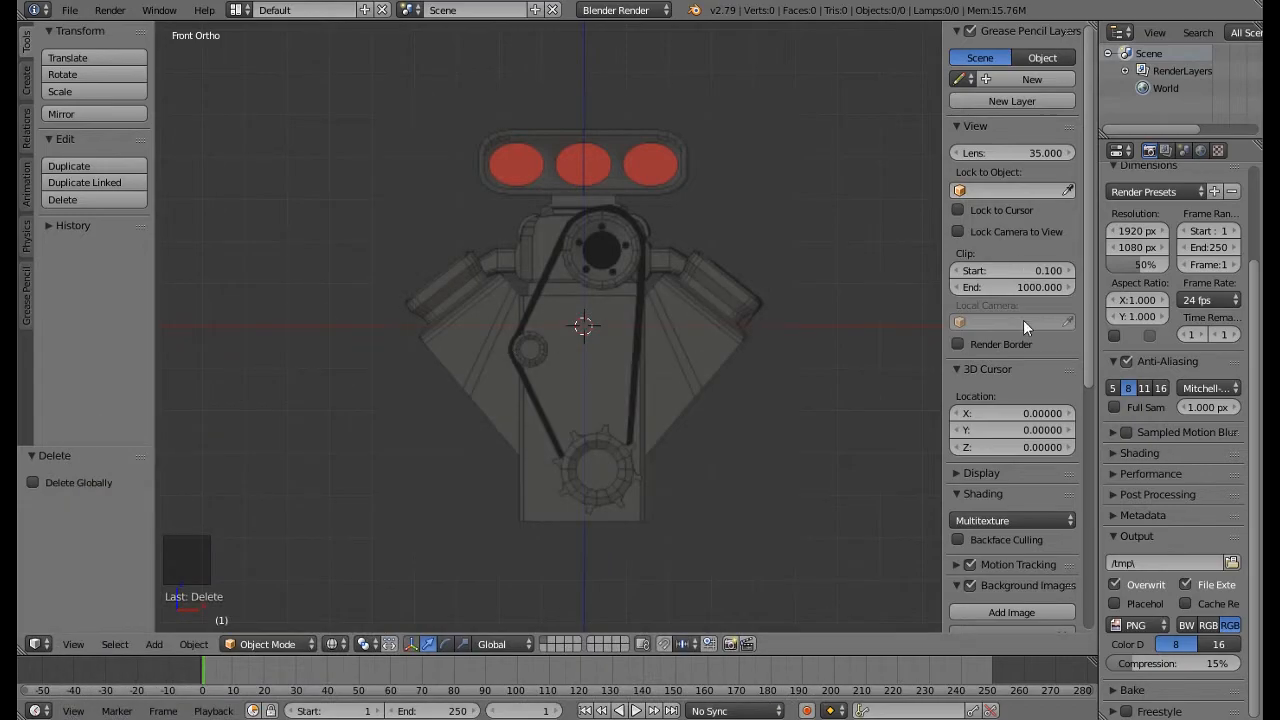
scroll(1021, 340, "up", 2)
scroll(1017, 440, "down", 2)
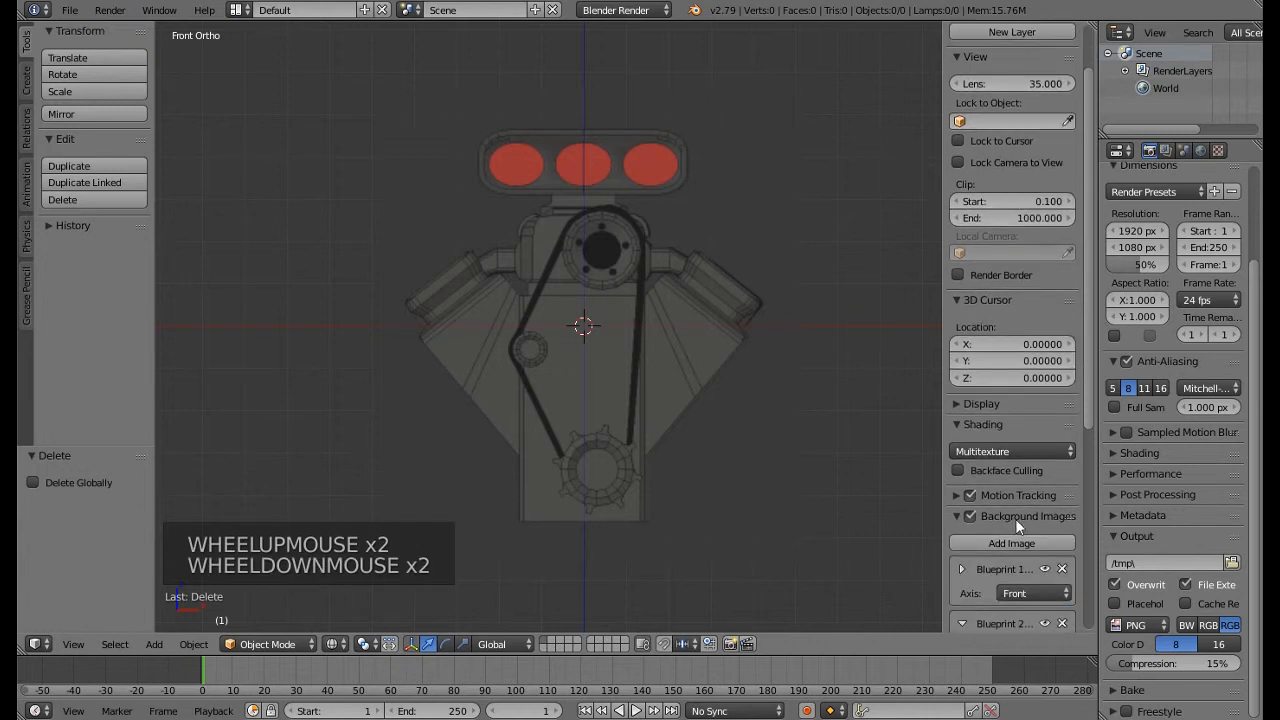
scroll(1022, 539, "down", 3)
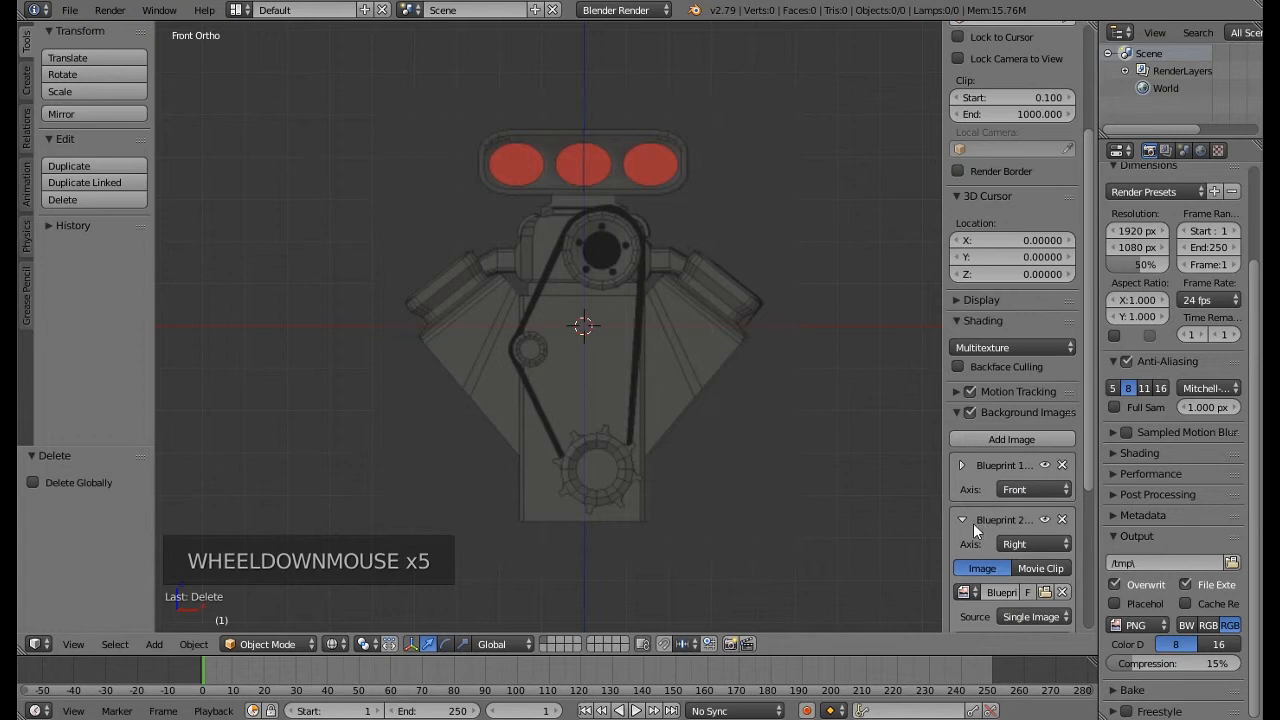
scroll(989, 529, "down", 4)
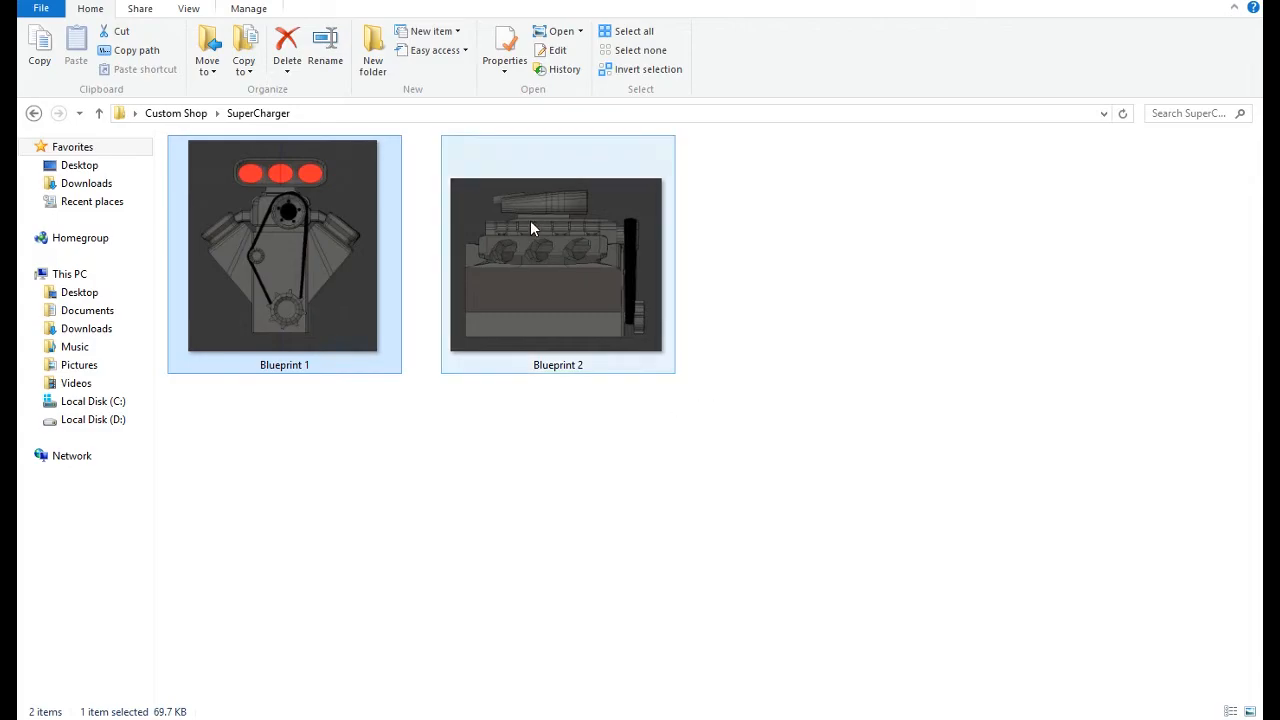
left_click_drag(530, 220, 502, 460)
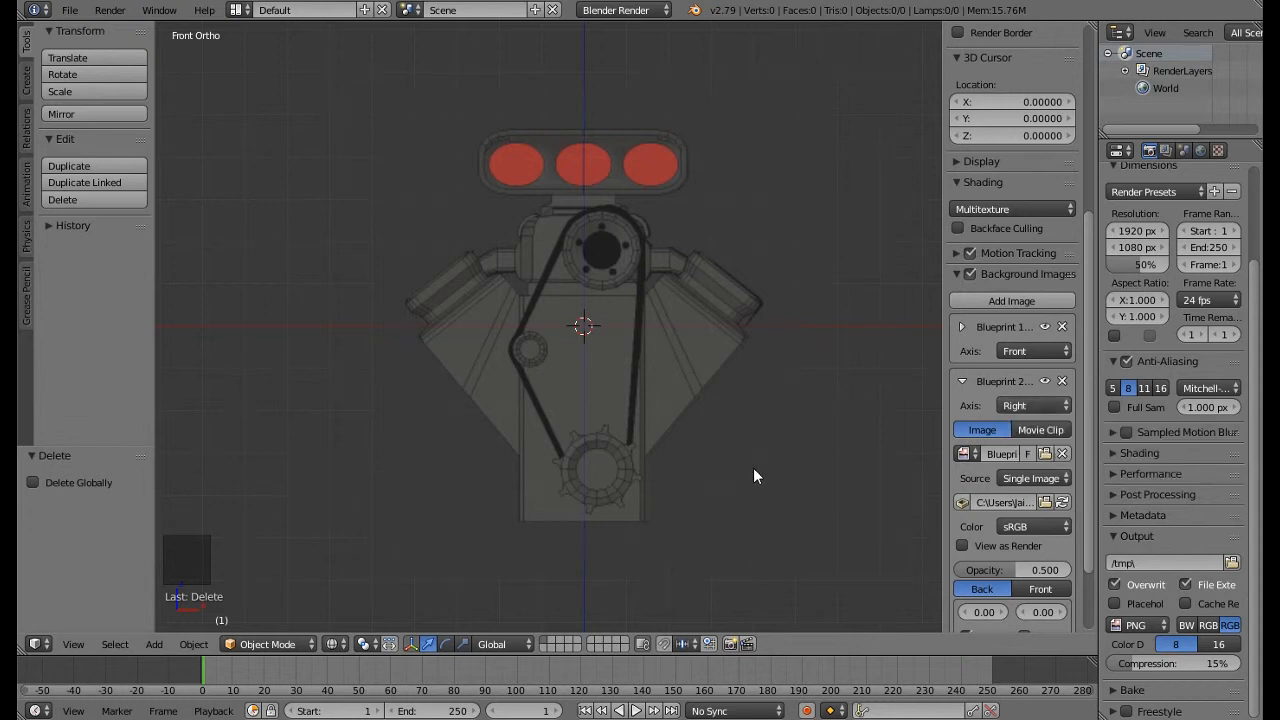
Switch to the right view and check the background image settings of Blueprint 2
left_click(631, 354)
key("KP_3")
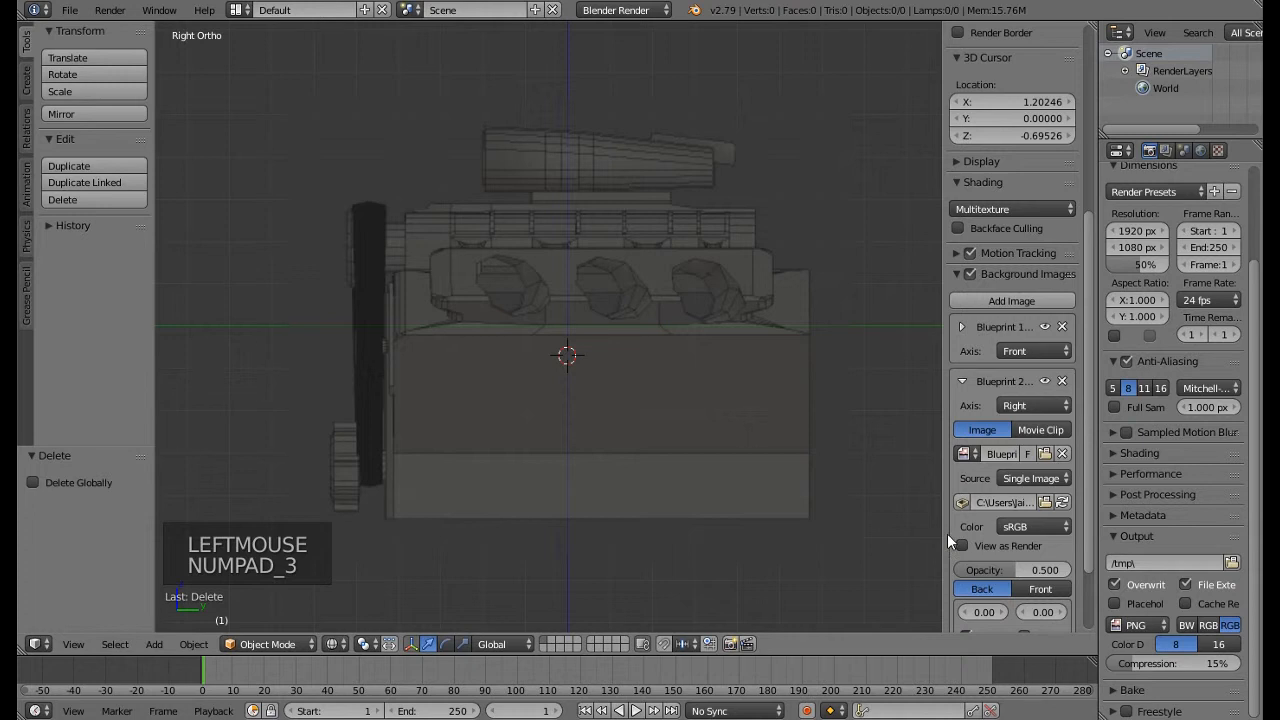
scroll(1025, 590, "down", 3)
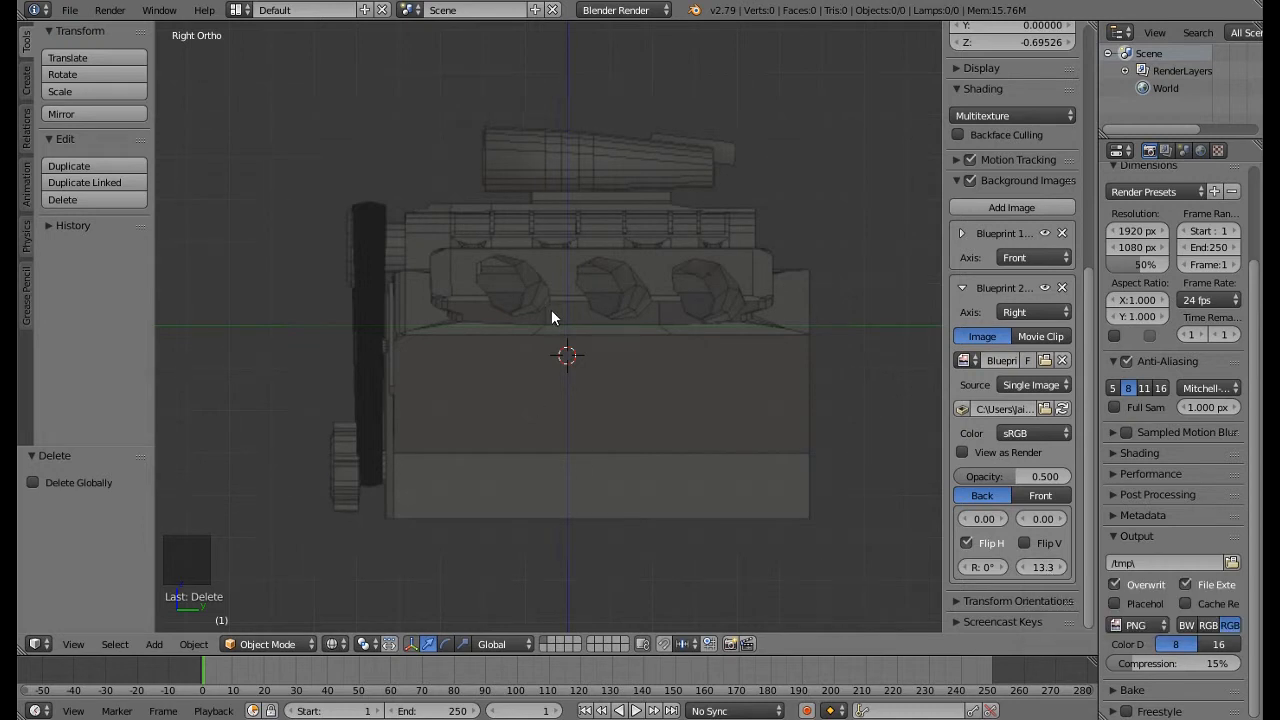
Reset all 3D cursor location values to their defaults at the origin
scroll(980, 172, "up", 4)
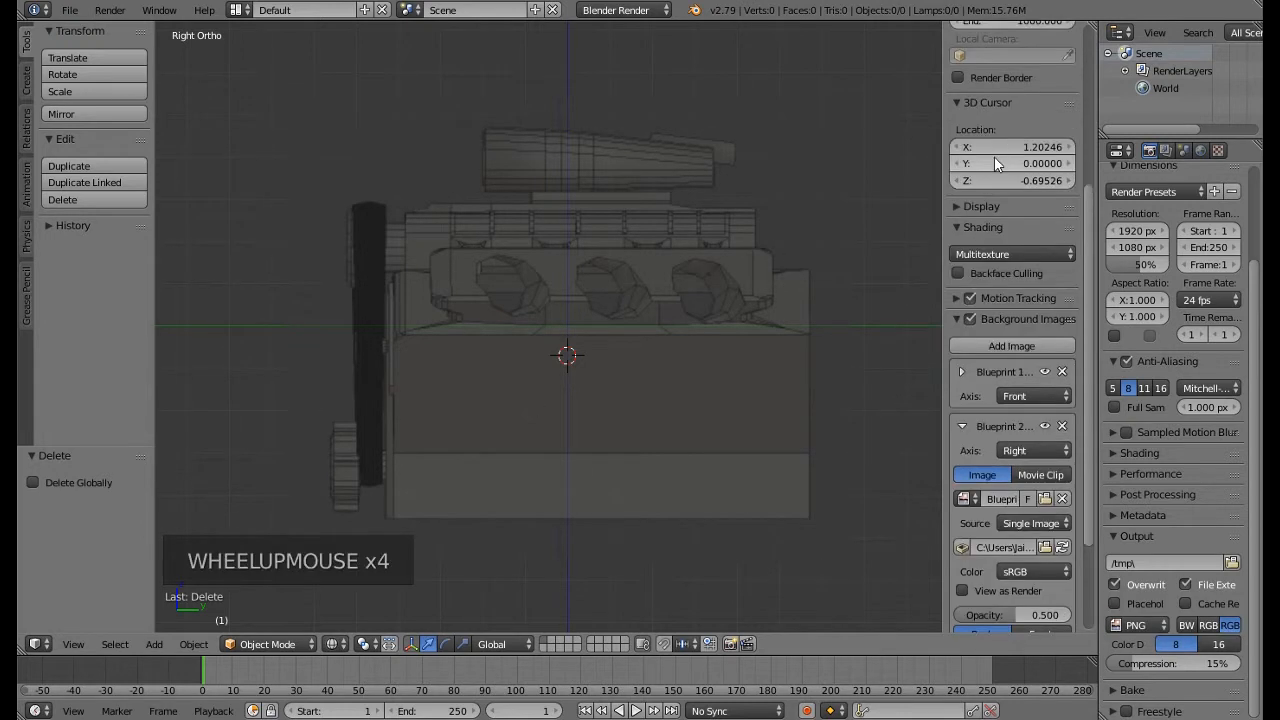
right_click(1000, 145)
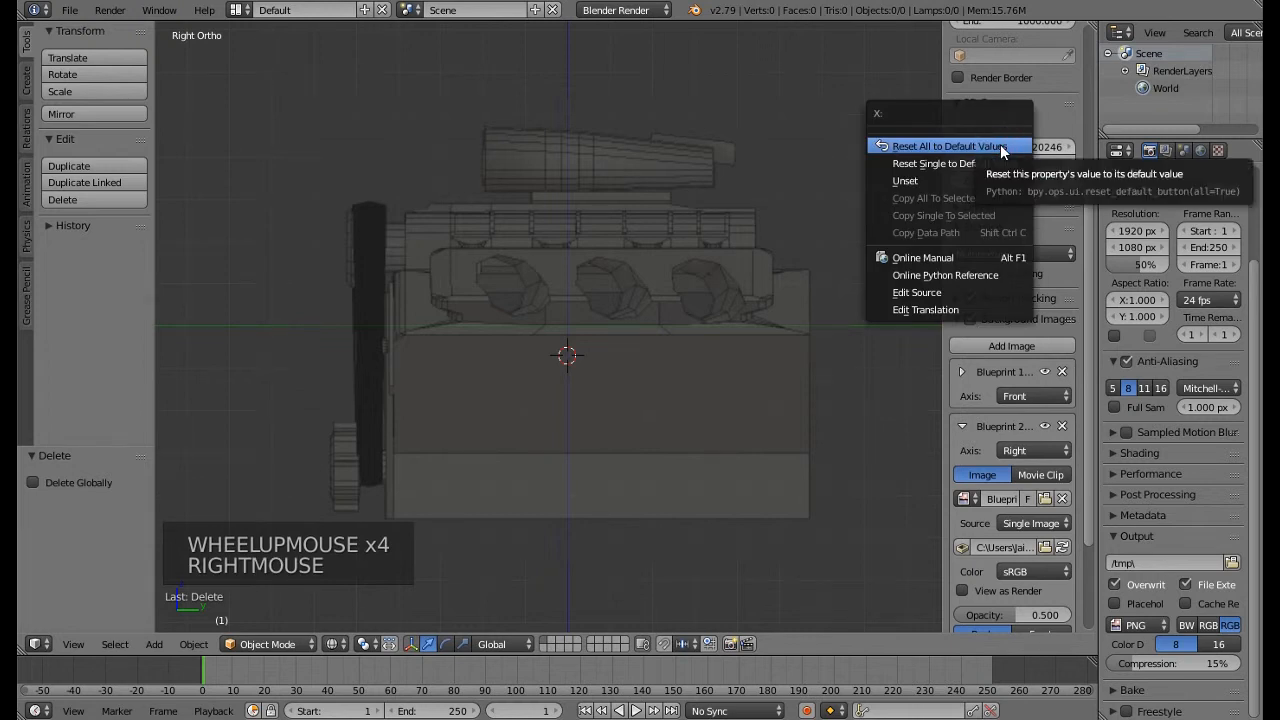
left_click(1000, 146)
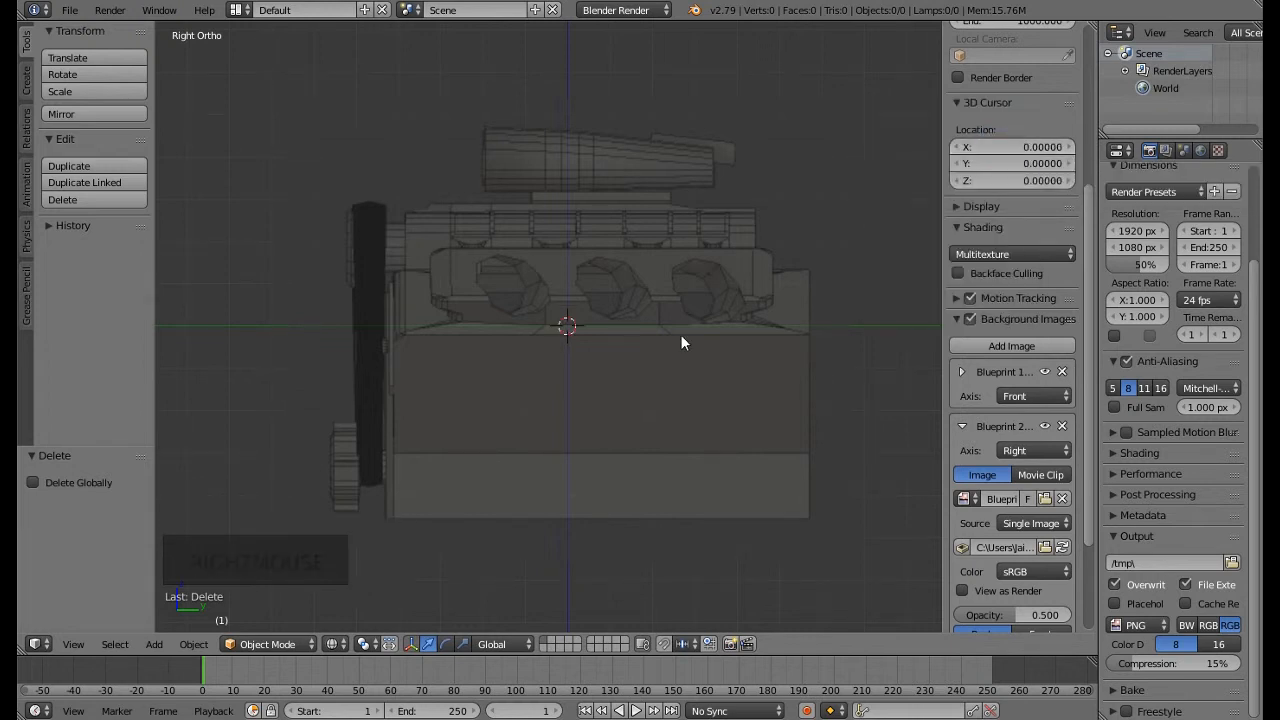
Add a cube mesh at the origin in the front view
key("KP_1")
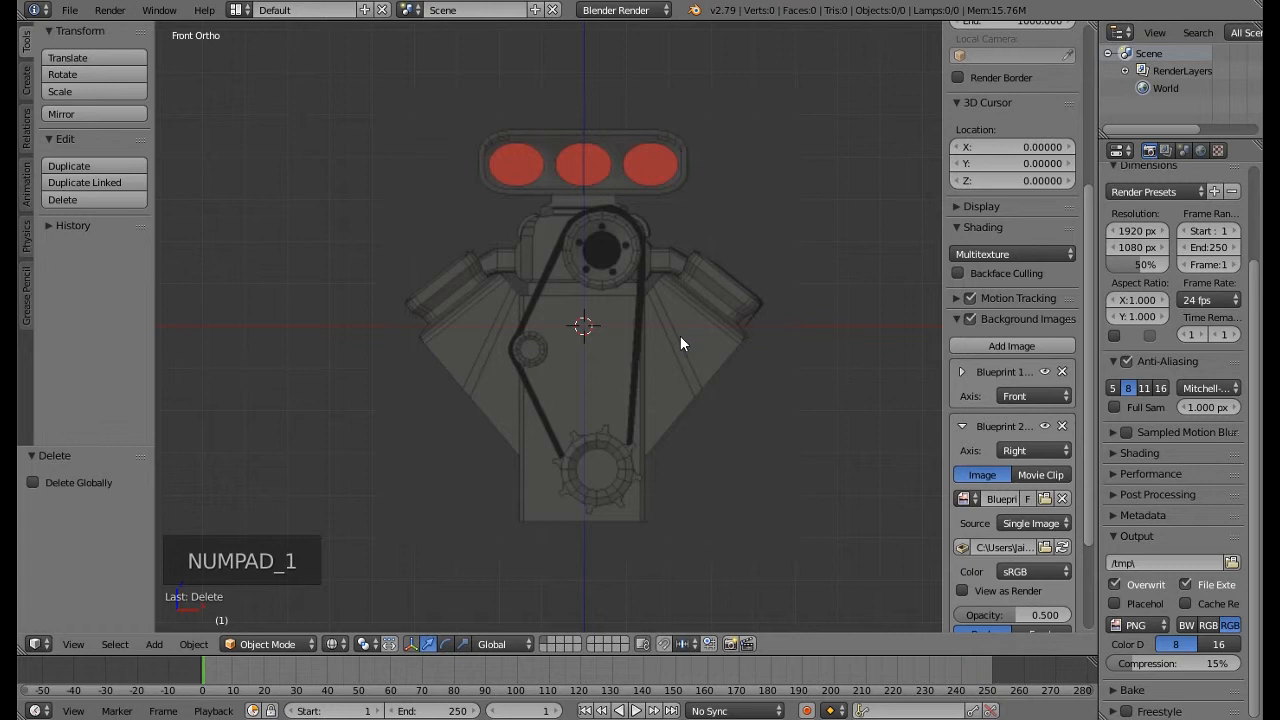
key("shift+a")
mouse_move(680, 335)
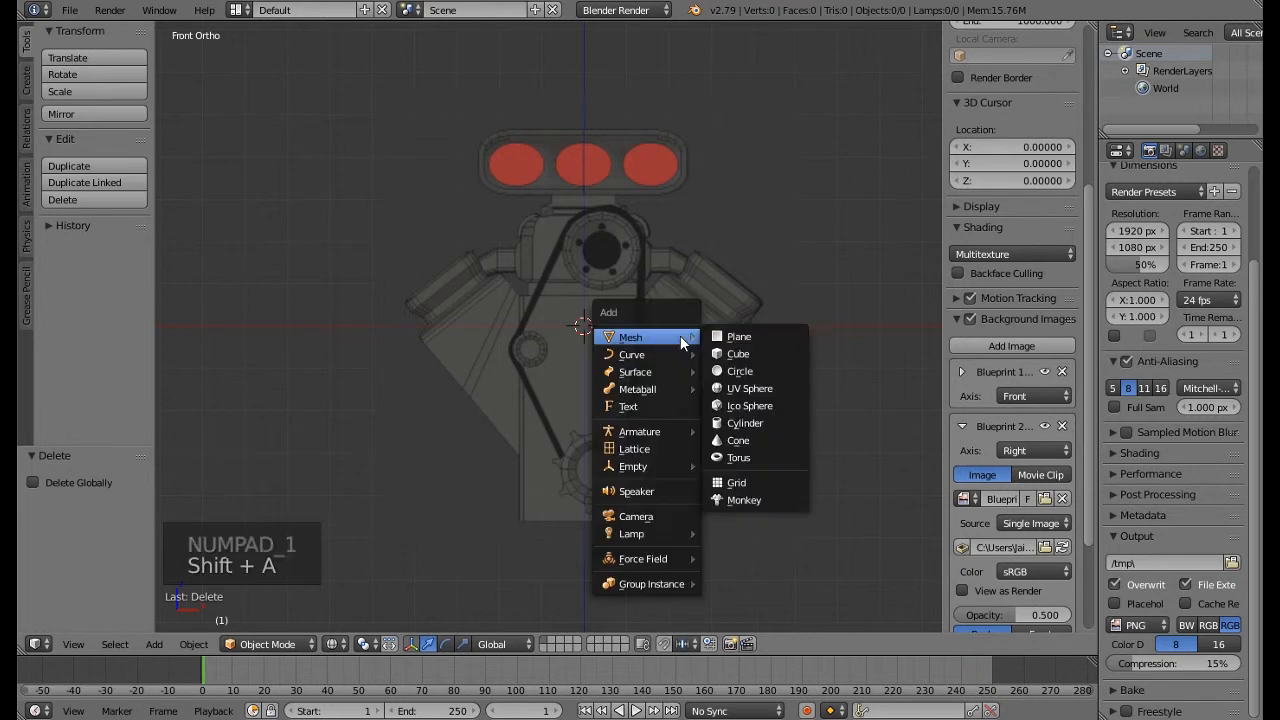
left_click(714, 354)
Cut a single centered vertical edge loop through the cube in Edit Mode
middle_click_drag(624, 357, 580, 306, "shift")
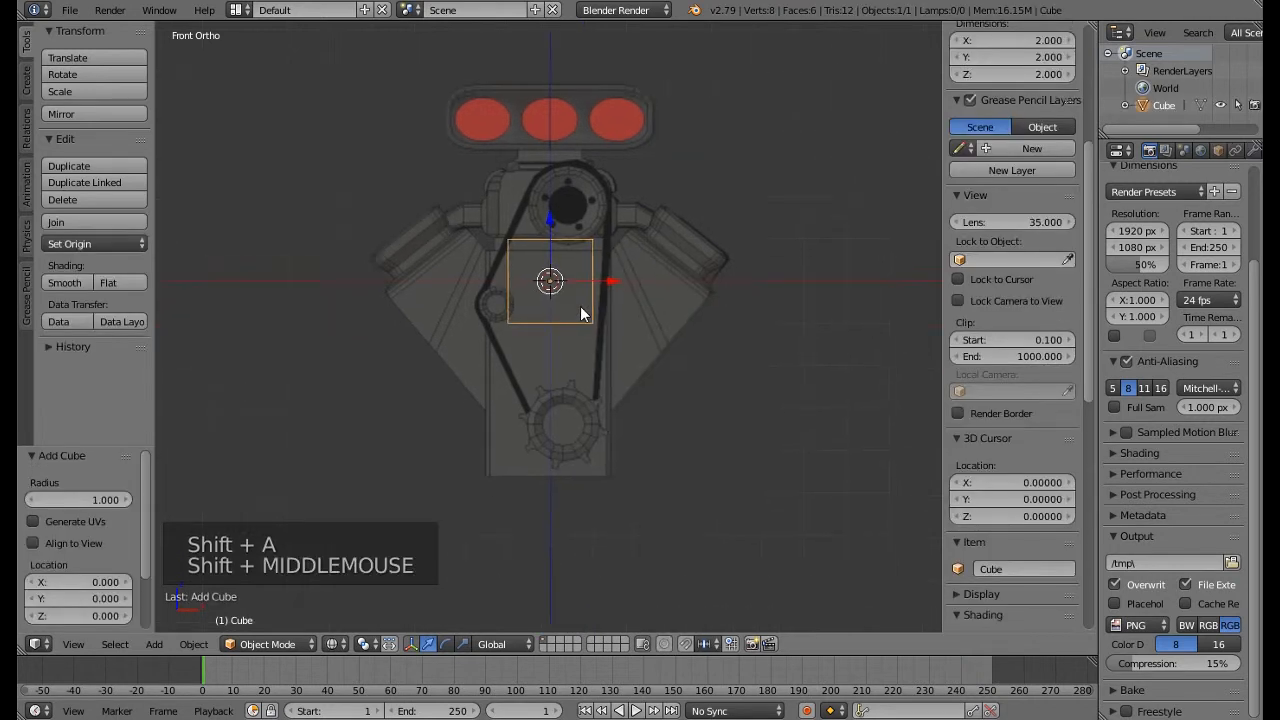
scroll(581, 307, "up", 2)
key("Tab")
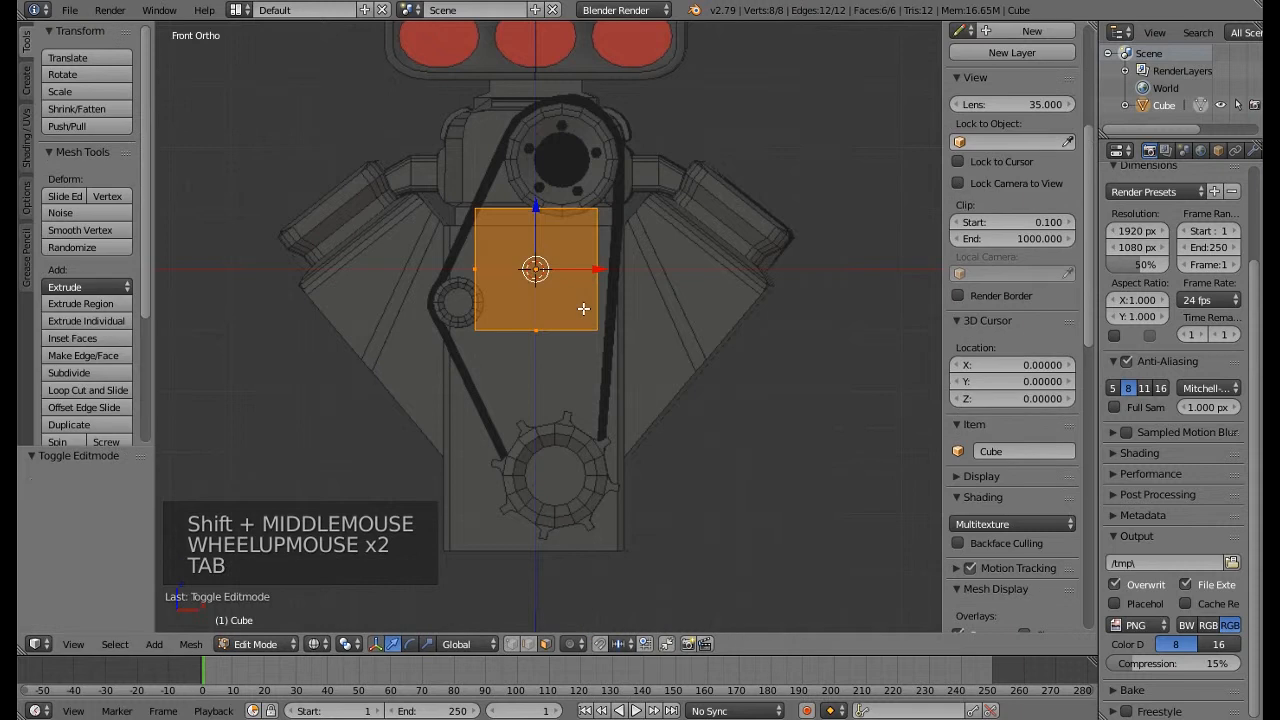
key("ctrl+r")
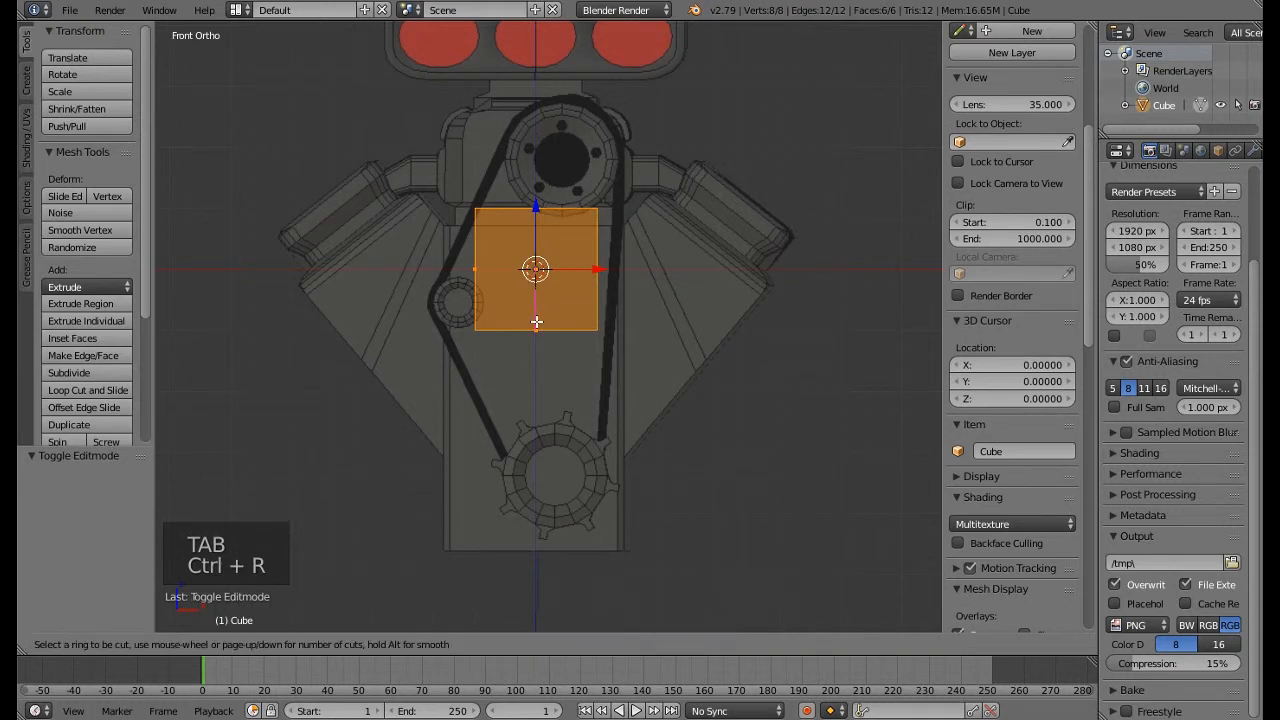
left_click(536, 321)
right_click(536, 321)
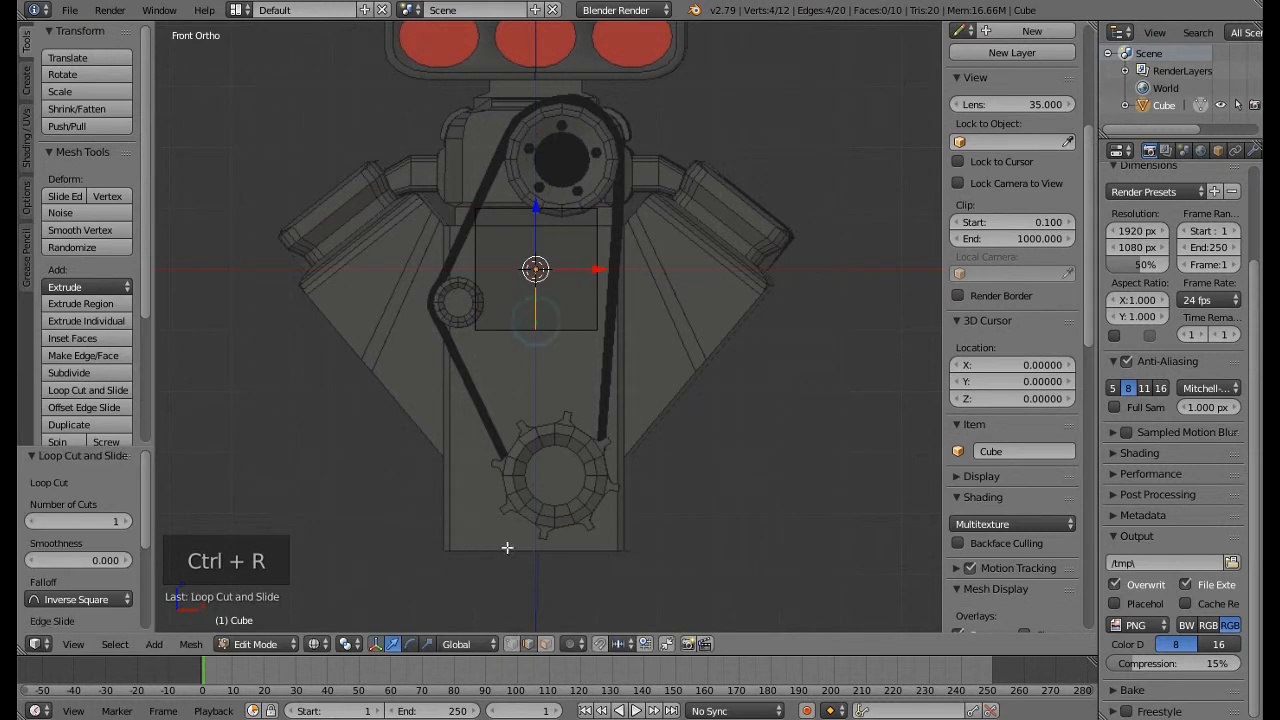
Delete the faces of the cube's half on the negative X side, using face selection
left_click(550, 644)
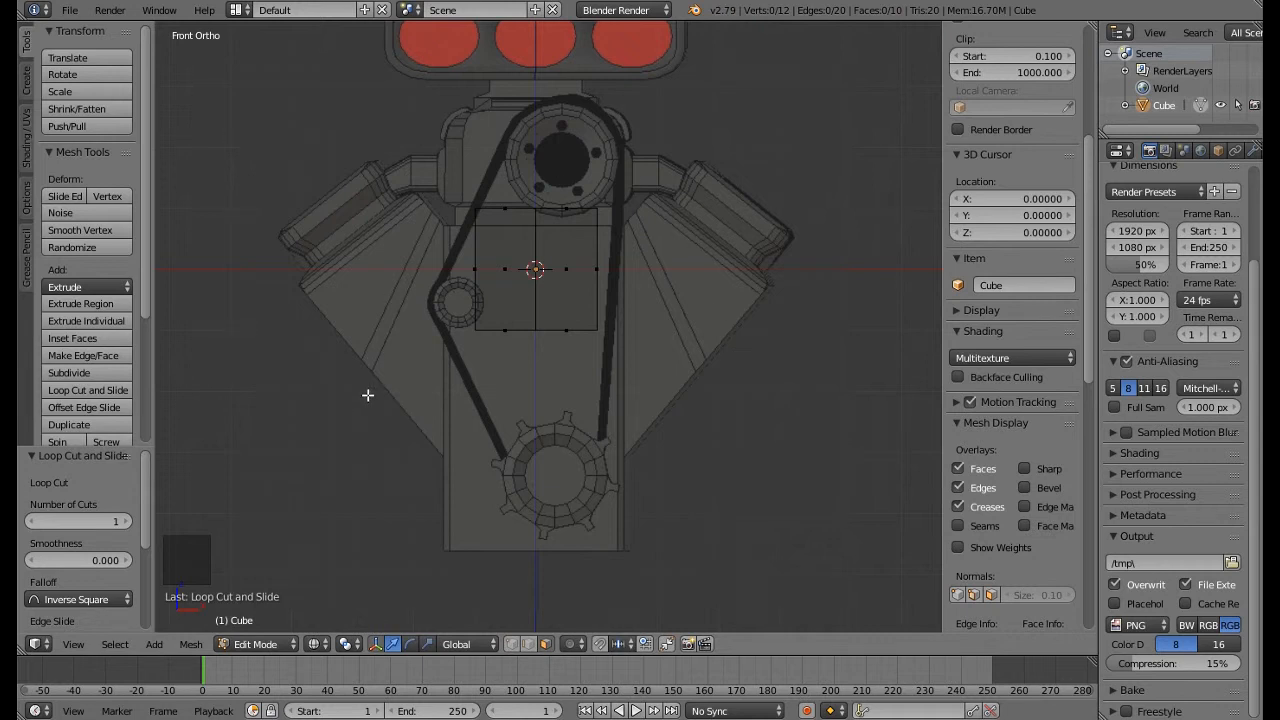
key("a")
key("a")
key("c")
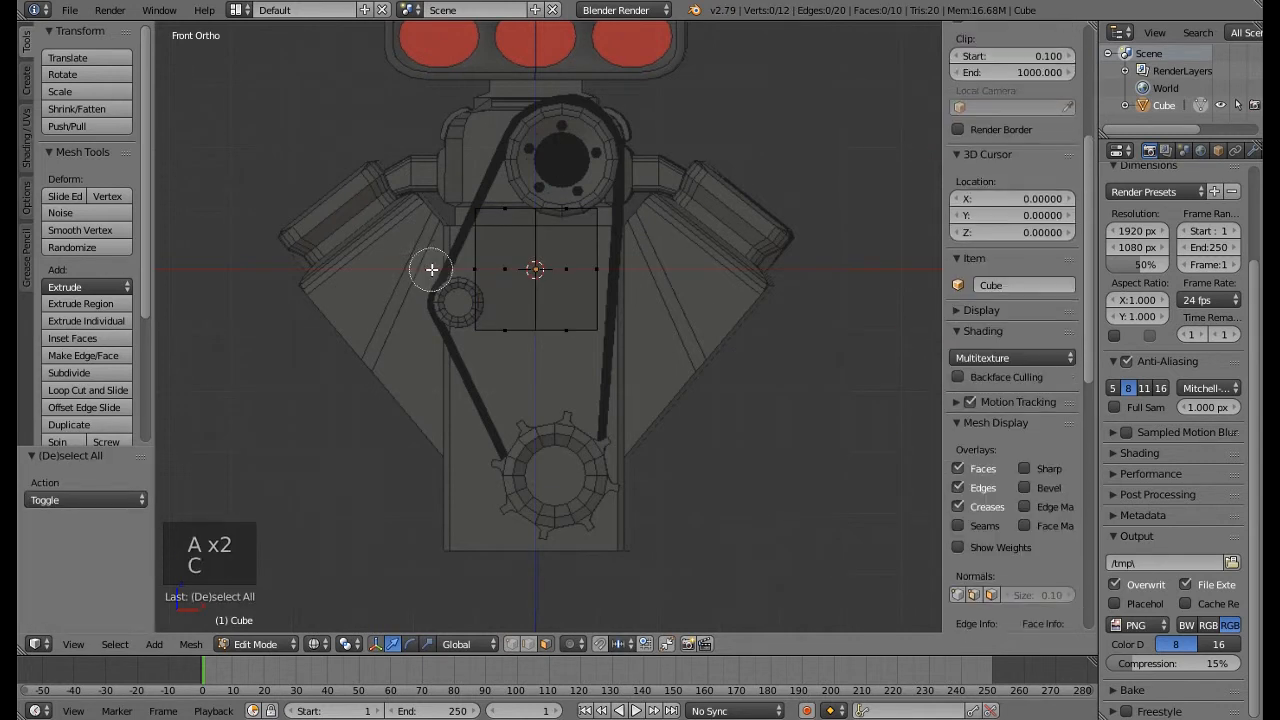
left_click_drag(466, 216, 497, 343)
right_click(497, 346)
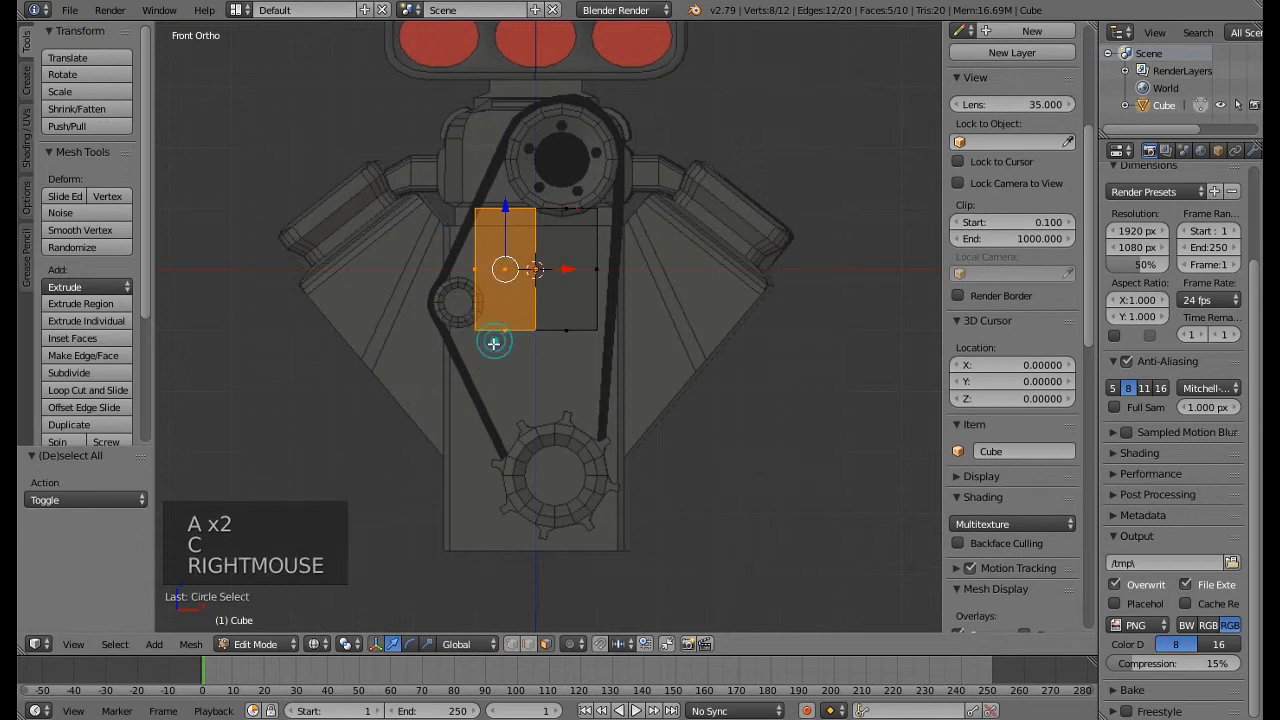
key("Delete")
left_click(427, 354)
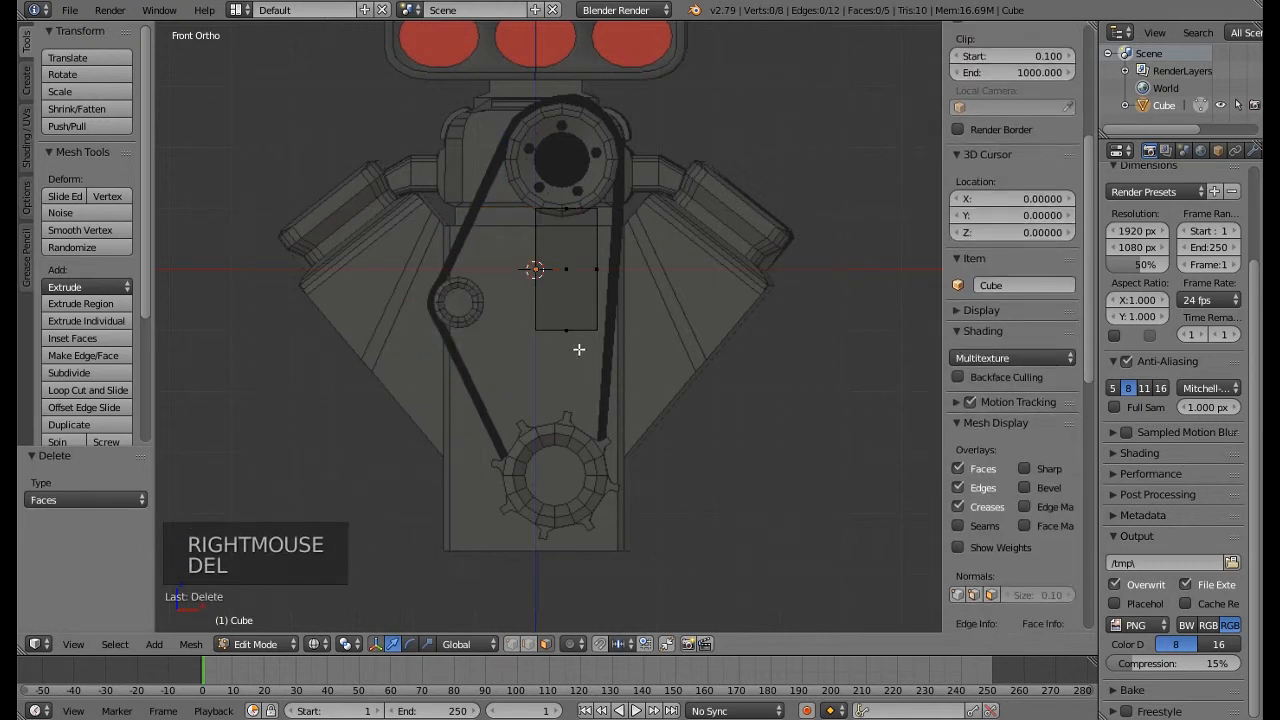
Fit the half cube to the central block by moving its bottom face down about 3.63, top face down about 0.3 and outer side face out 0.34
right_click(566, 331)
left_click_drag(566, 330, 599, 500)
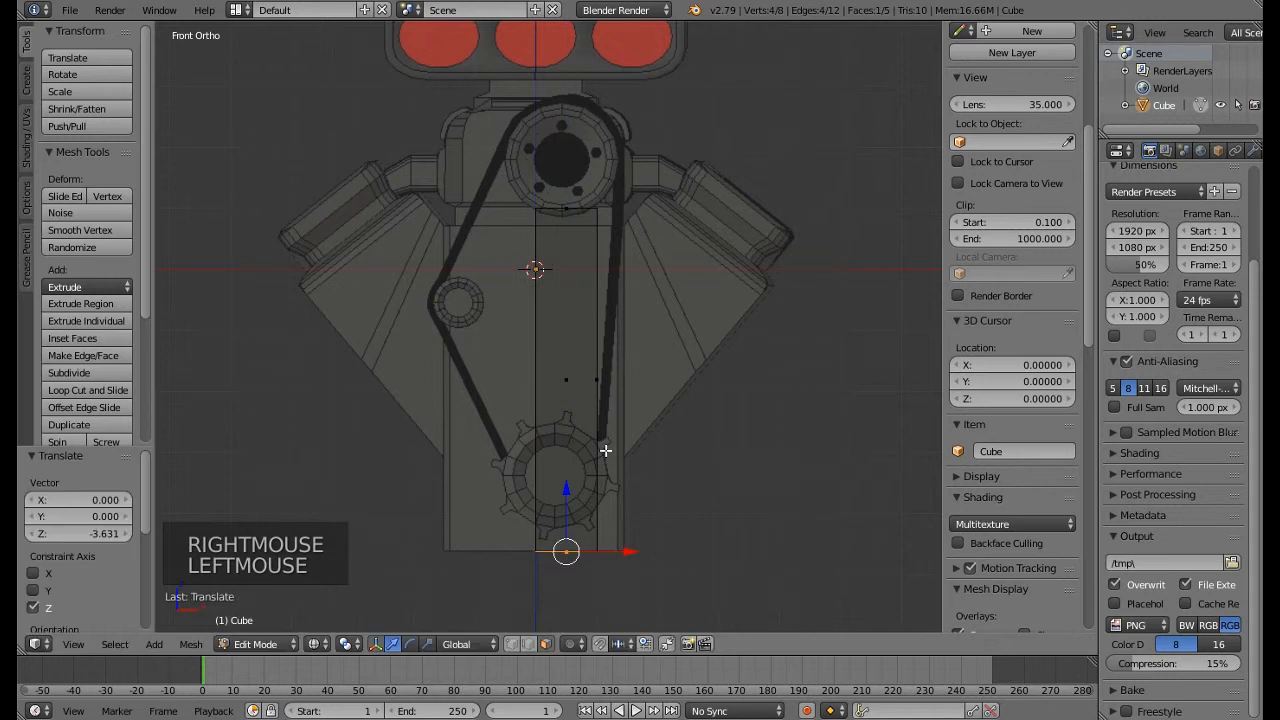
right_click(564, 210)
left_click_drag(565, 168, 568, 184)
right_click(599, 388)
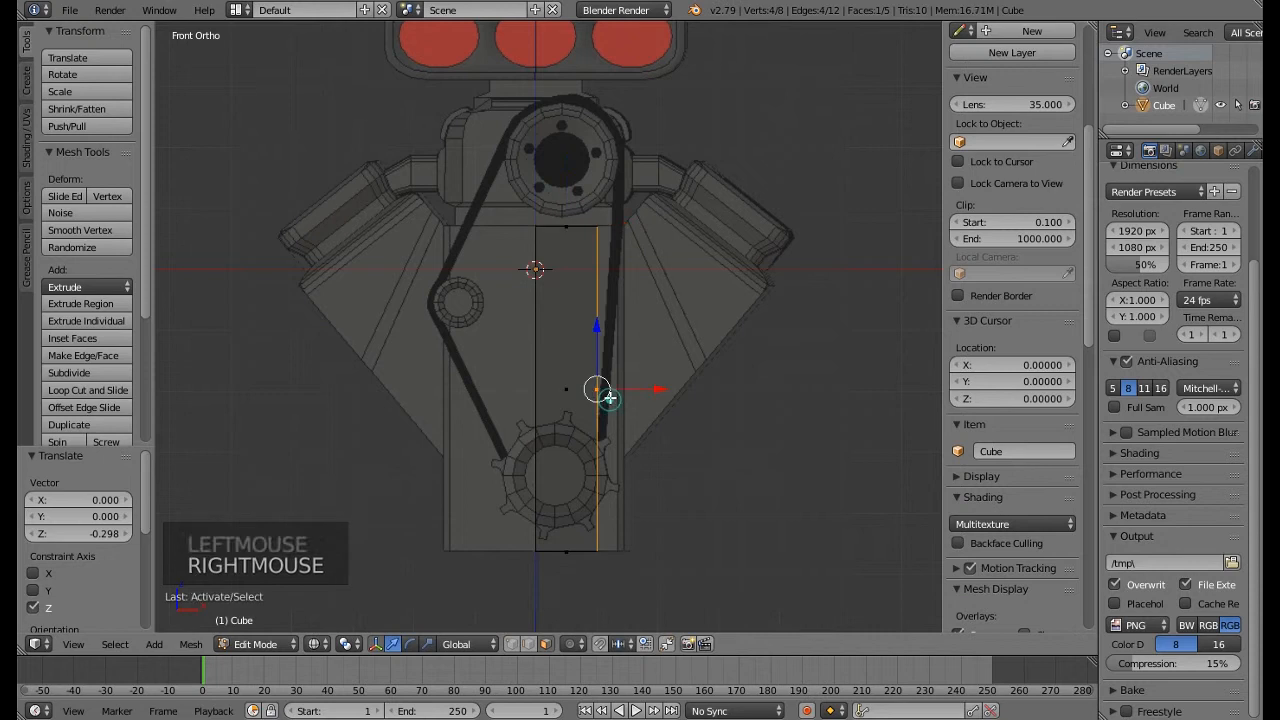
left_click_drag(628, 389, 651, 394)
Cut a horizontal edge loop across the block at the height where the angled cylinder bank meets it
middle_click_drag(651, 394, 612, 422, "shift")
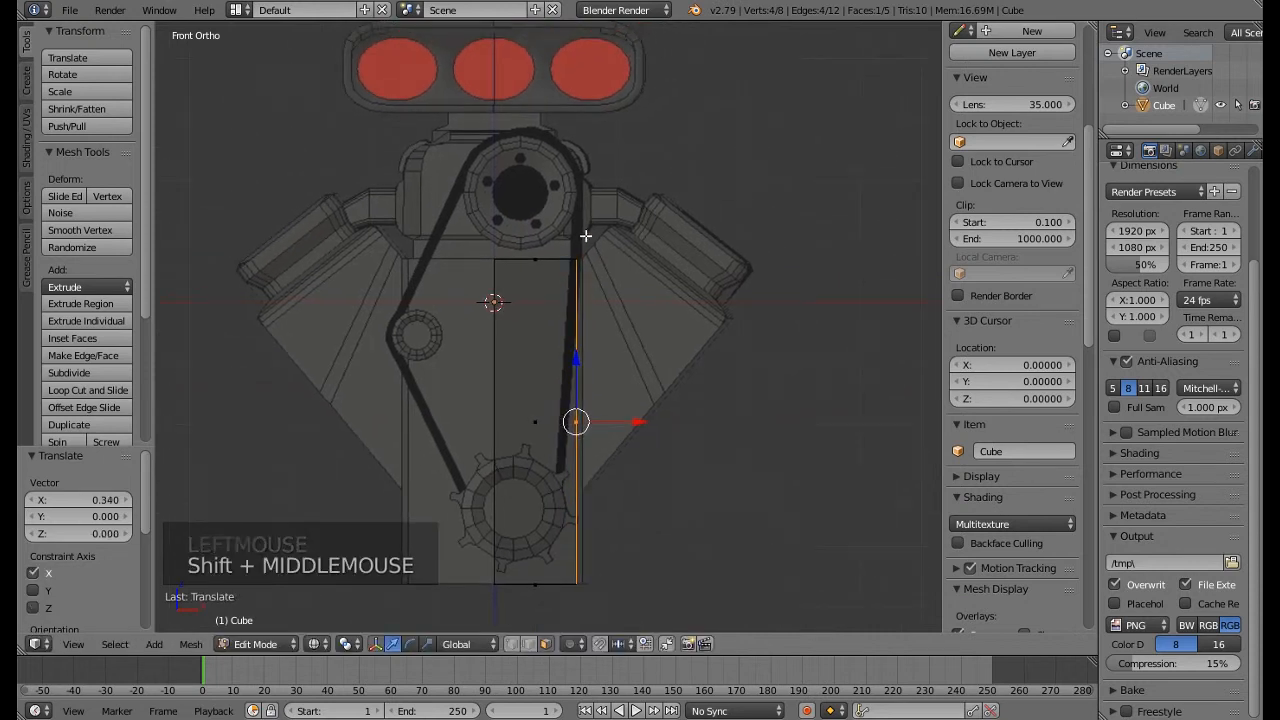
scroll(566, 372, "up", 3)
middle_click_drag(566, 372, 558, 346, "shift")
scroll(556, 318, "down", 3)
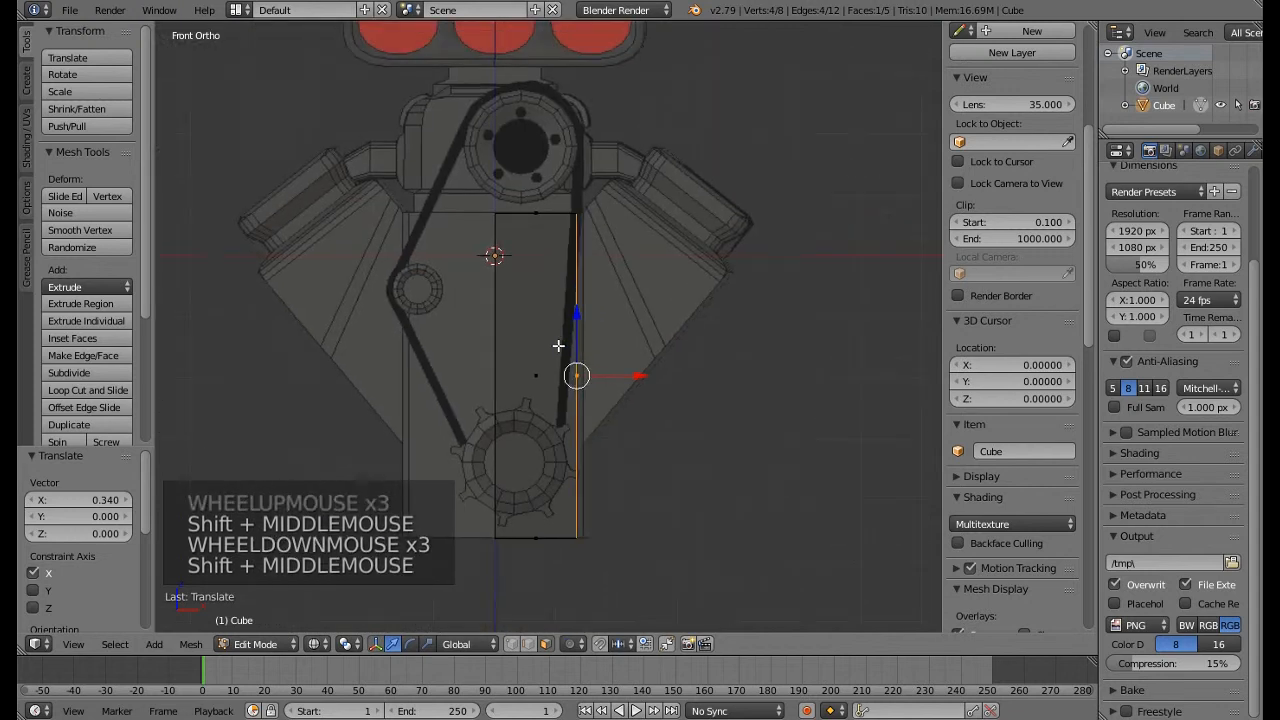
key("ctrl+r")
left_click(535, 450)
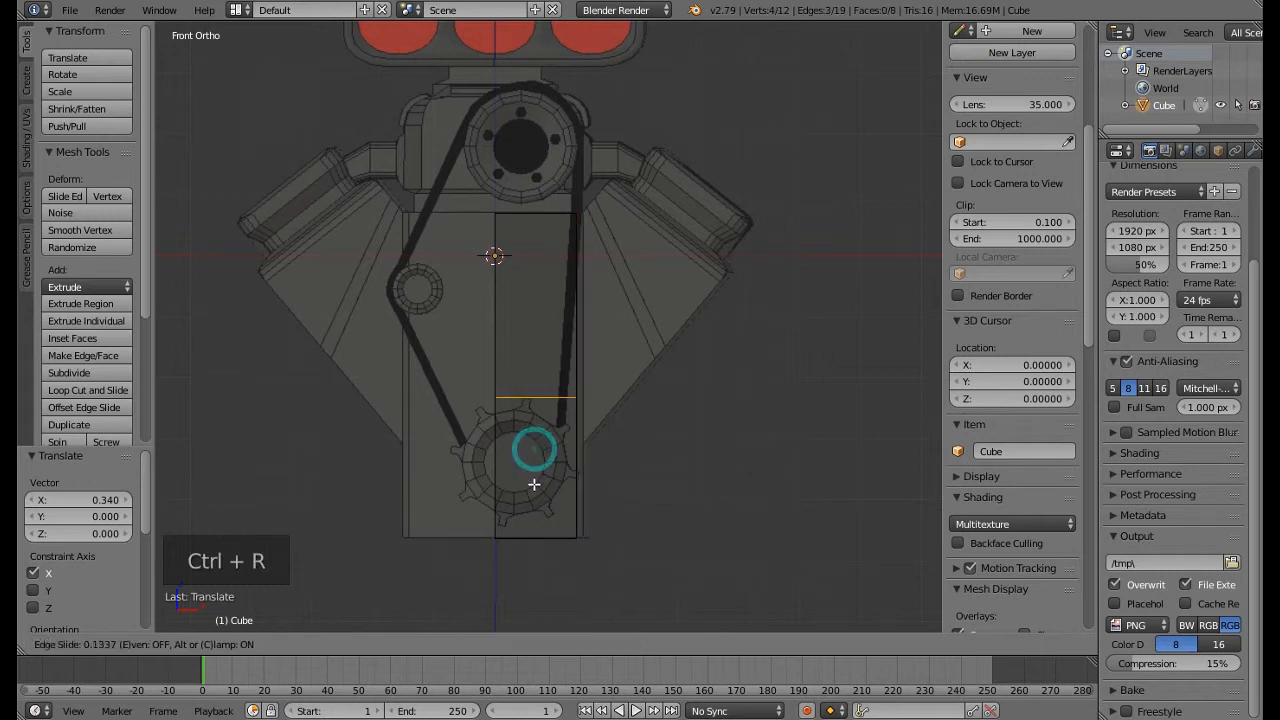
left_click(537, 518)
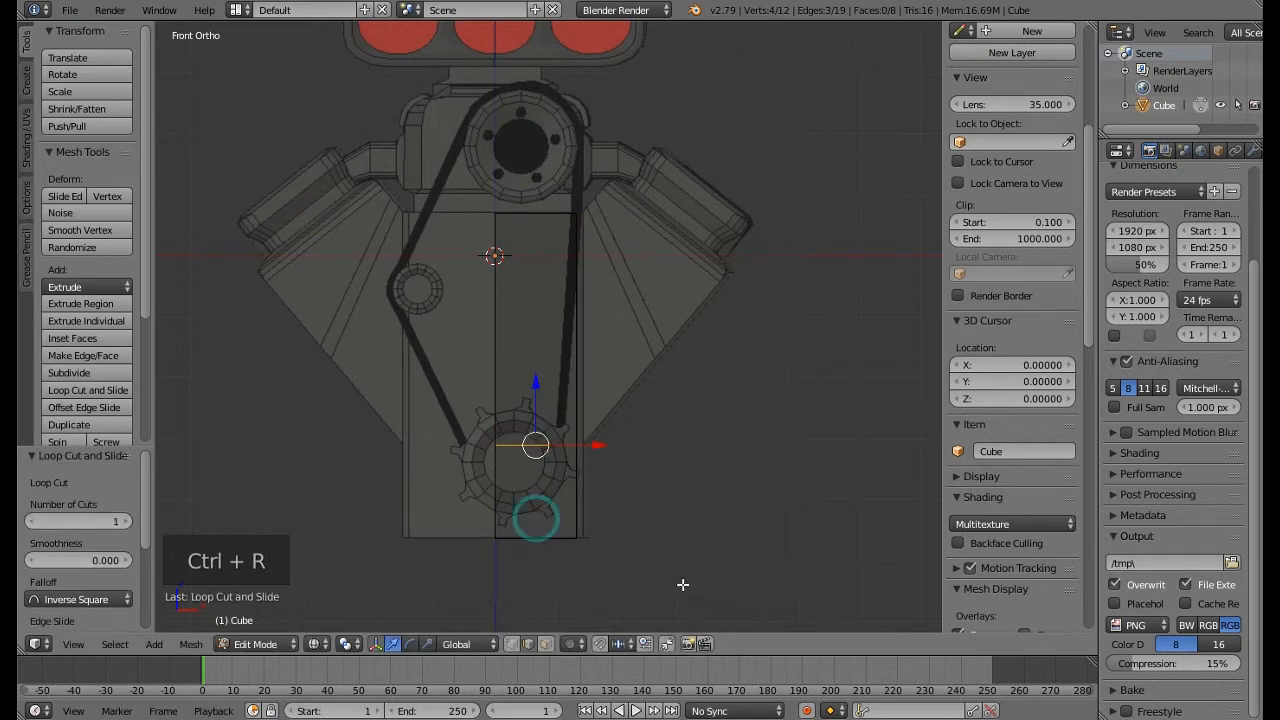
Extrude the block's upper outer side face outward about 1.48 and raise the extruded face about 0.7 along Z
left_click(545, 643)
right_click(580, 340)
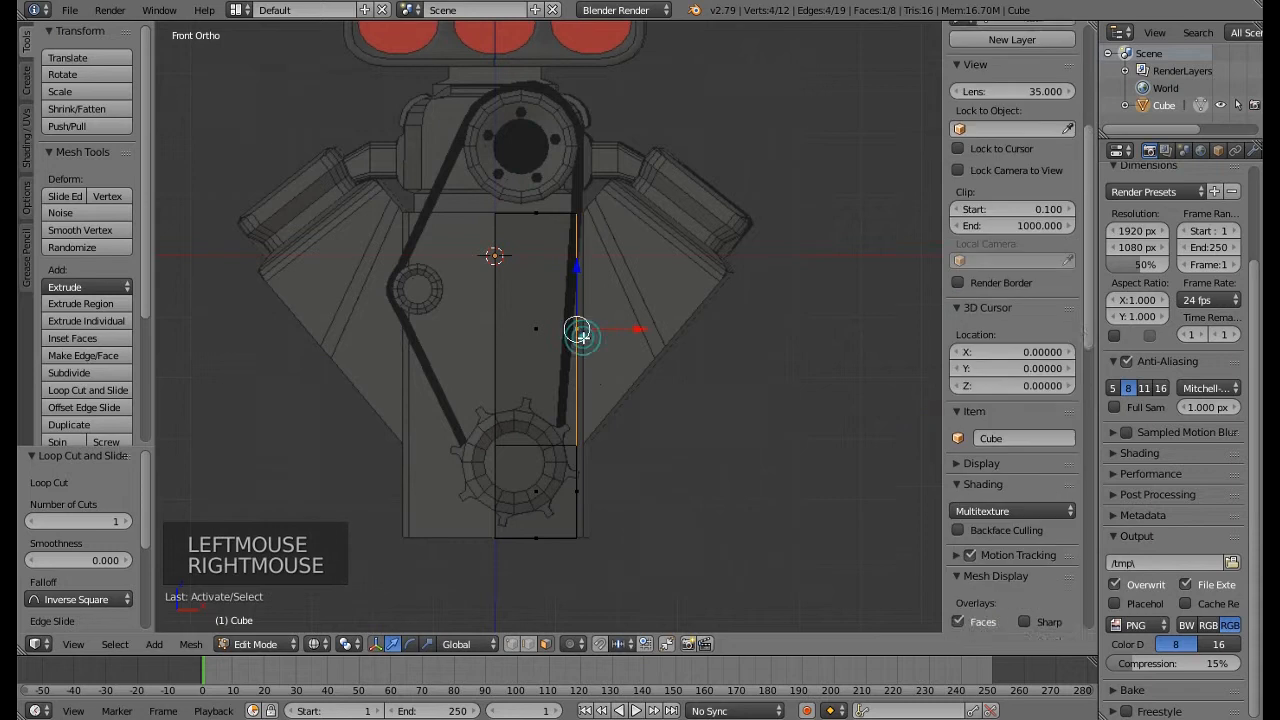
key("e")
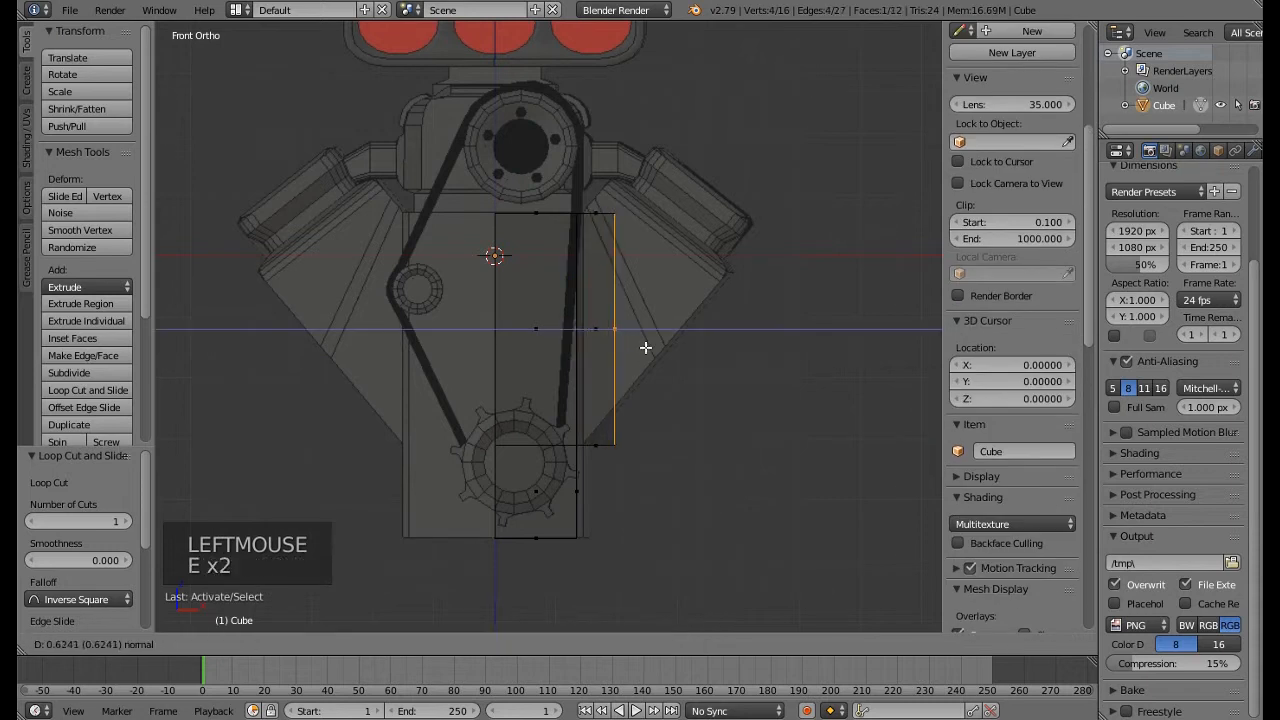
left_click(689, 336)
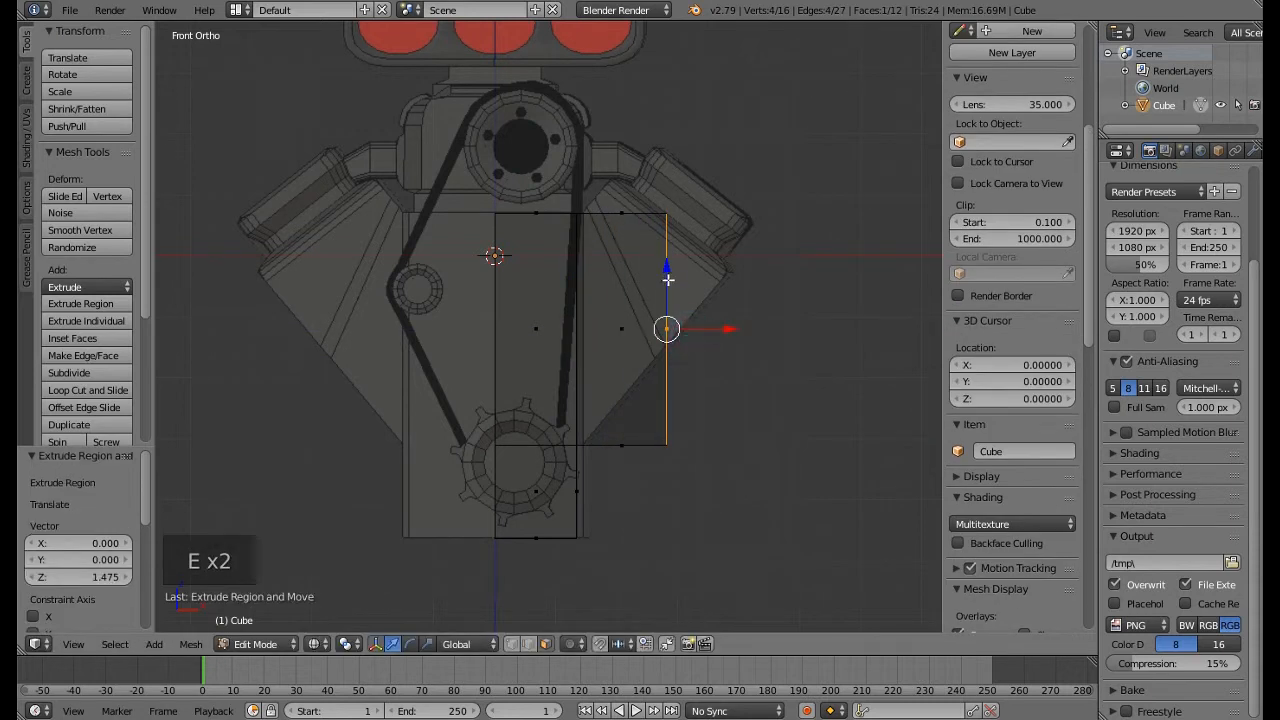
left_click_drag(668, 280, 667, 239)
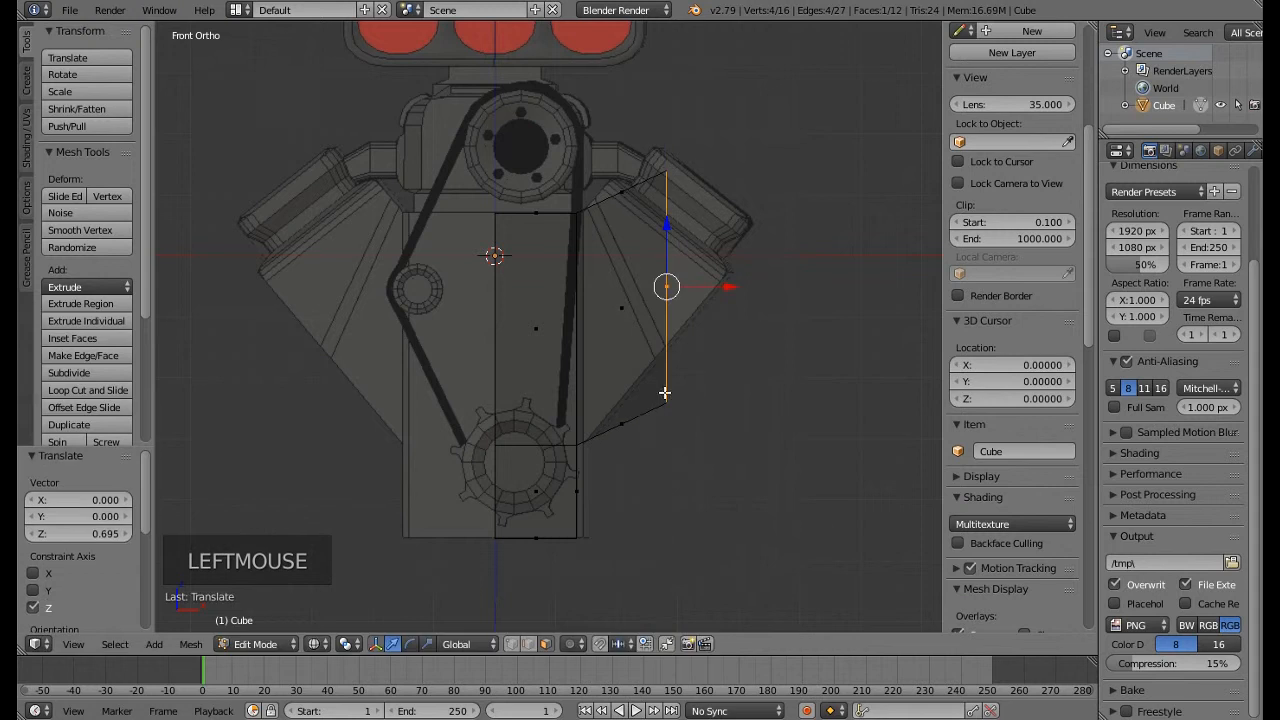
Move the upper corner vertices of the extrusion about -1.04 in X and -0.31 in Z to the cylinder bank's inner top corner
left_click(513, 644)
key("a")
key("c")
left_click(678, 174)
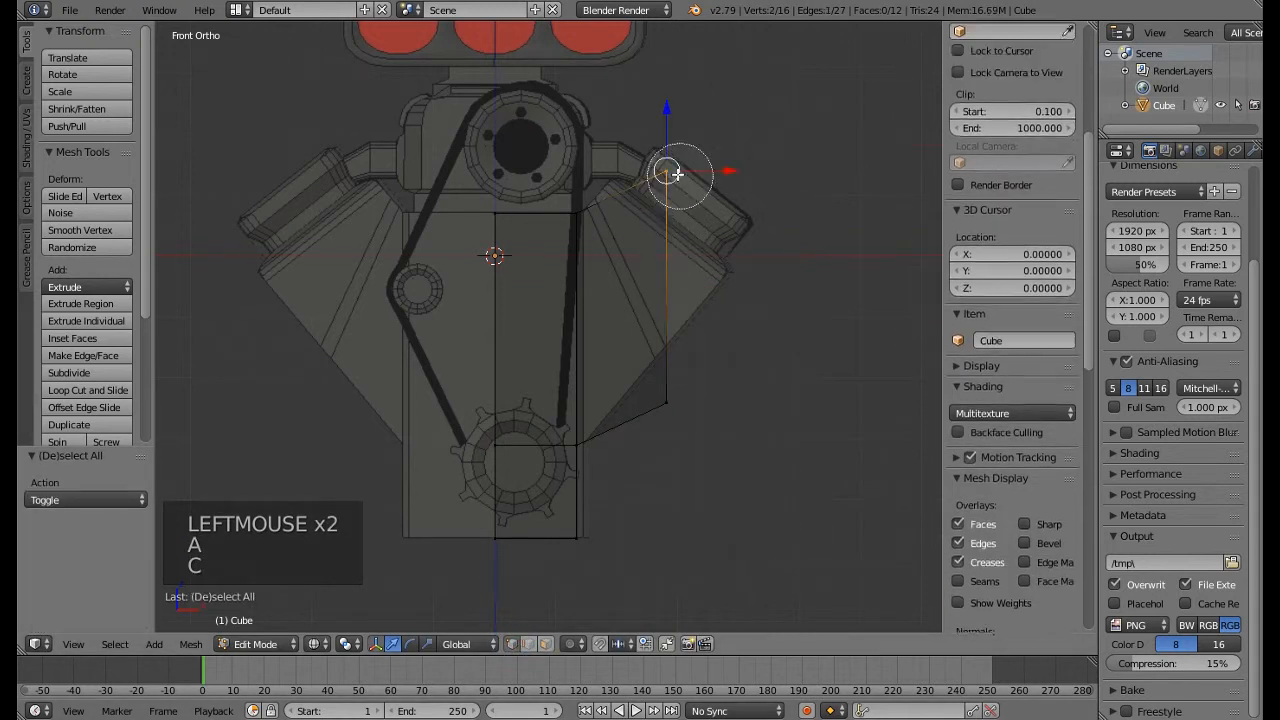
right_click(660, 192)
left_click_drag(660, 178, 597, 197)
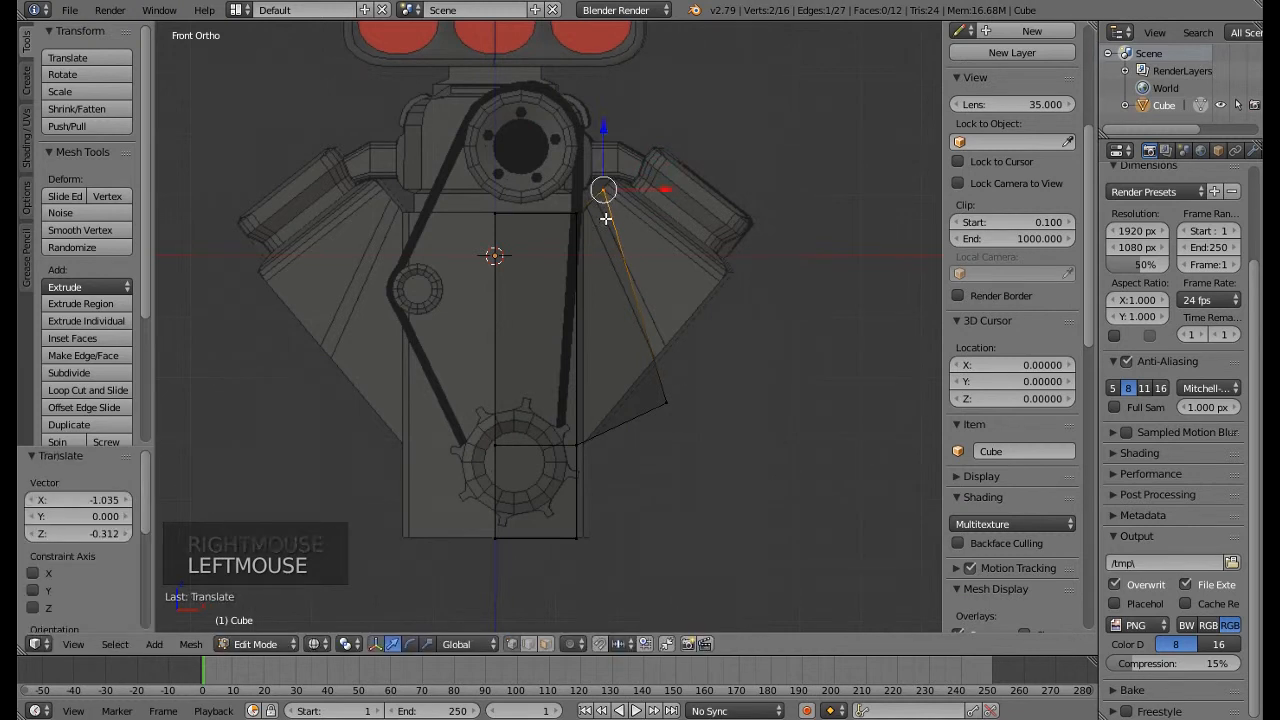
Move the lower corner vertices of the extrusion about 0.86 in X and 2 in Z to the cylinder bank's outer corner
scroll(597, 197, "up", 3)
middle_click_drag(700, 412, 637, 363, "shift")
key("a")
key("c")
mouse_move(662, 462)
left_mouse_down()
mouse_move(656, 500)
mouse_move(686, 343)
mouse_move(742, 289)
left_mouse_up()
right_click(655, 501)
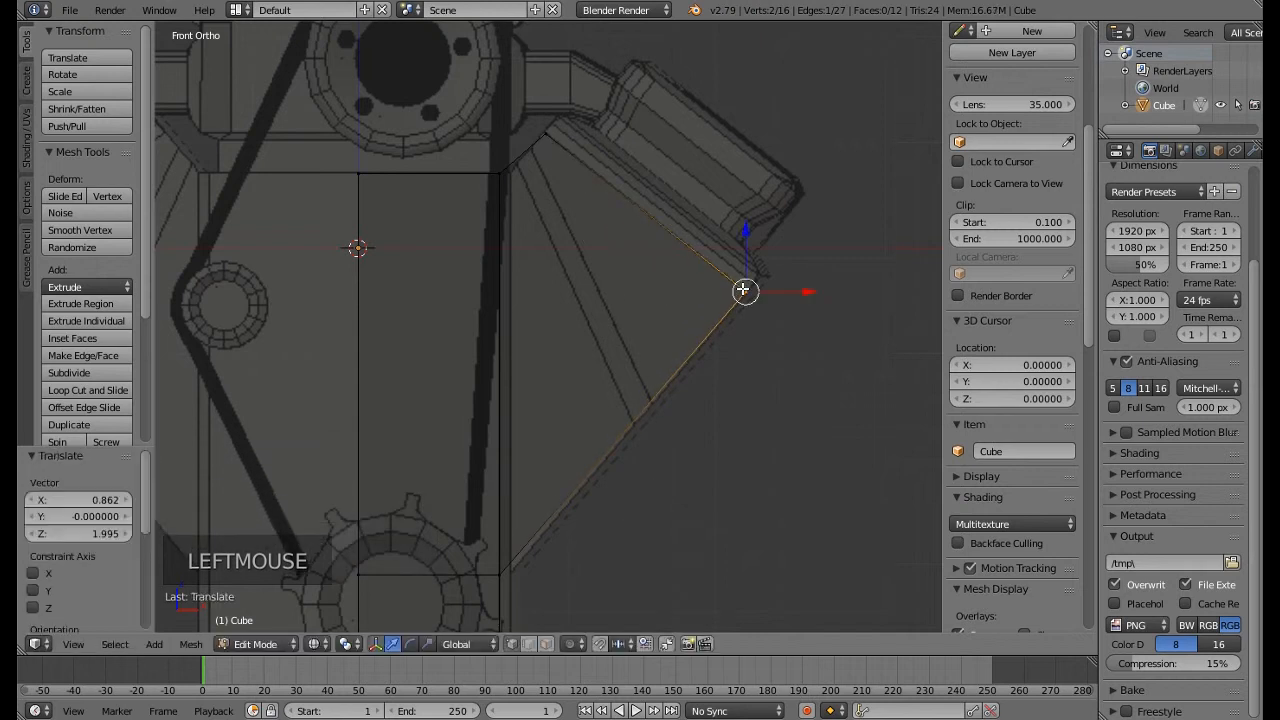
Return to Object Mode and display the half engine block in solid shading from an angled view
scroll(742, 289, "down", 5)
key("Tab")
mouse_move(731, 289)
middle_mouse_down()
mouse_move(636, 344)
mouse_move(712, 215)
mouse_move(714, 273)
middle_mouse_up()
key("z")
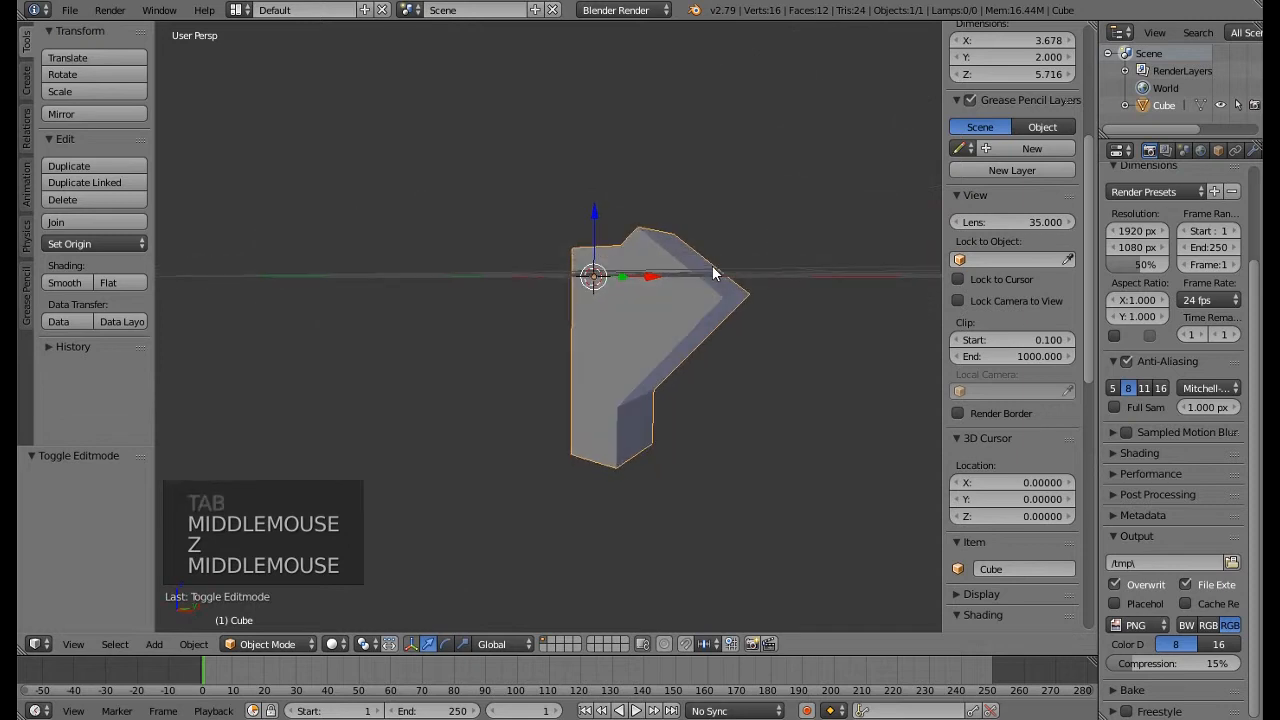
In the right side view, scale the whole block mesh by about 4.17 along Y toward the length in the blueprint
key("KP_3")
scroll(705, 308, "up", 2)
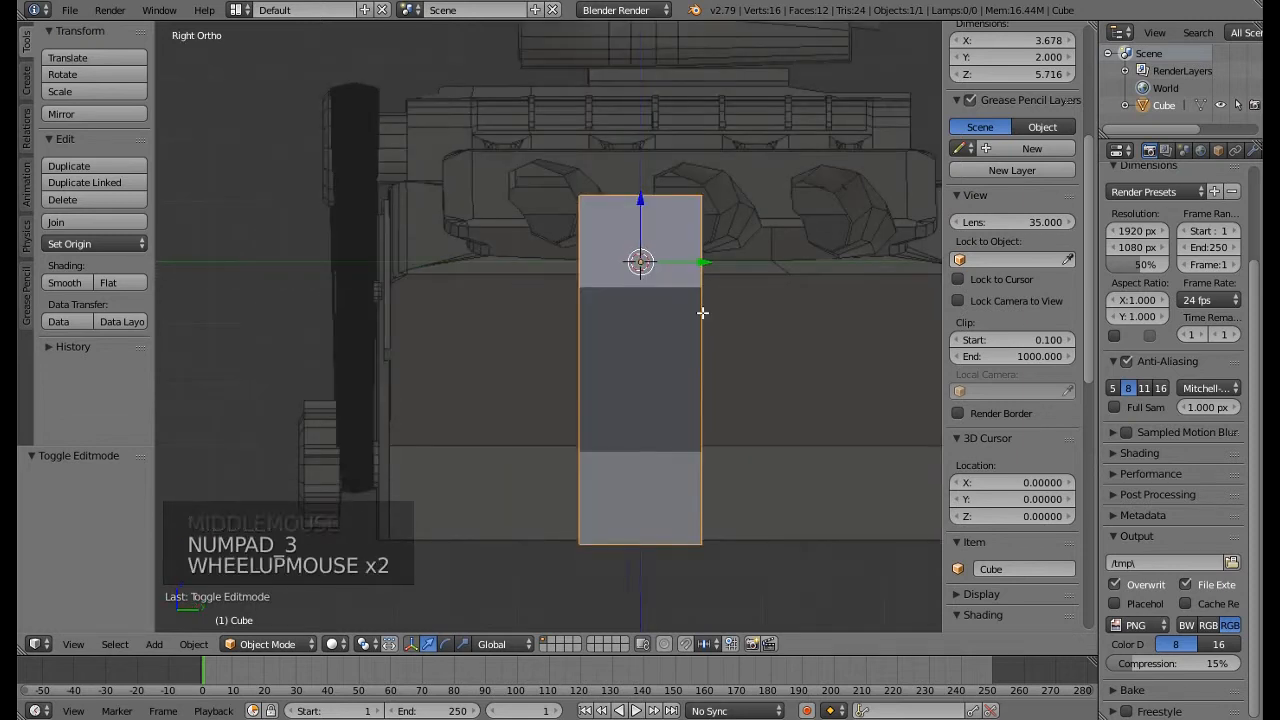
key("Tab")
key("a")
key("a")
key("a")
key("a")
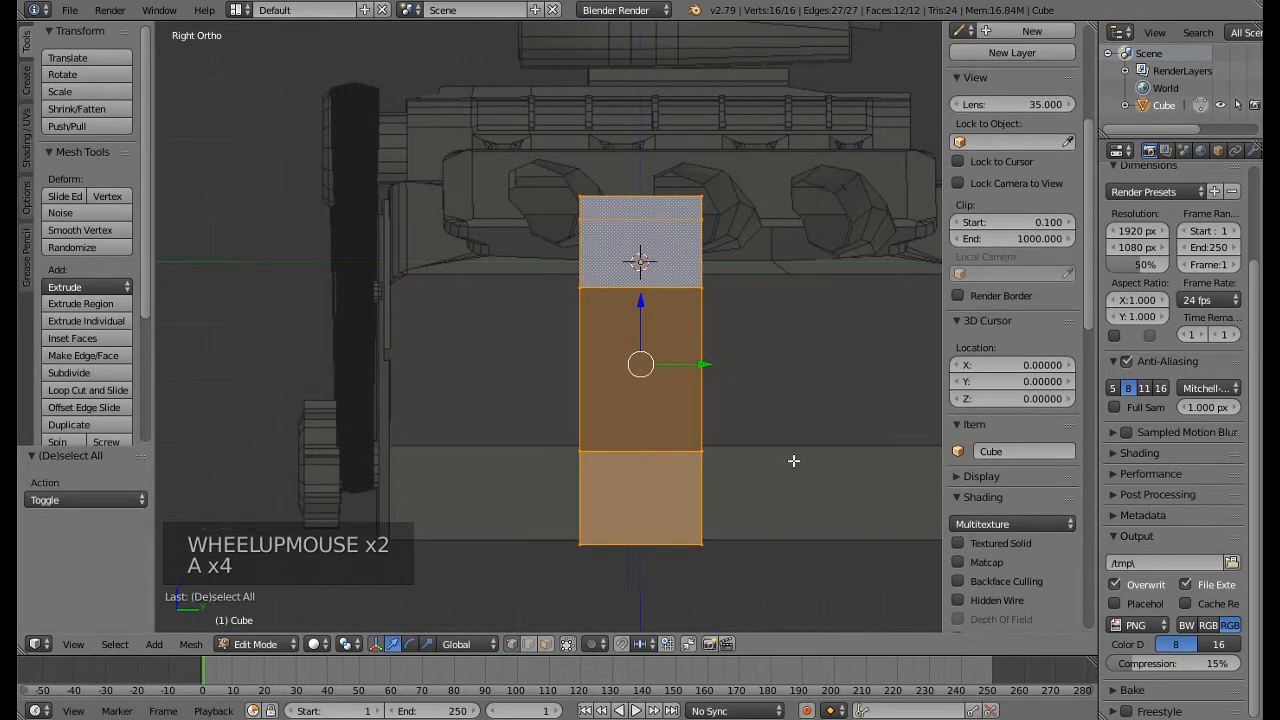
key("s")
key("y")
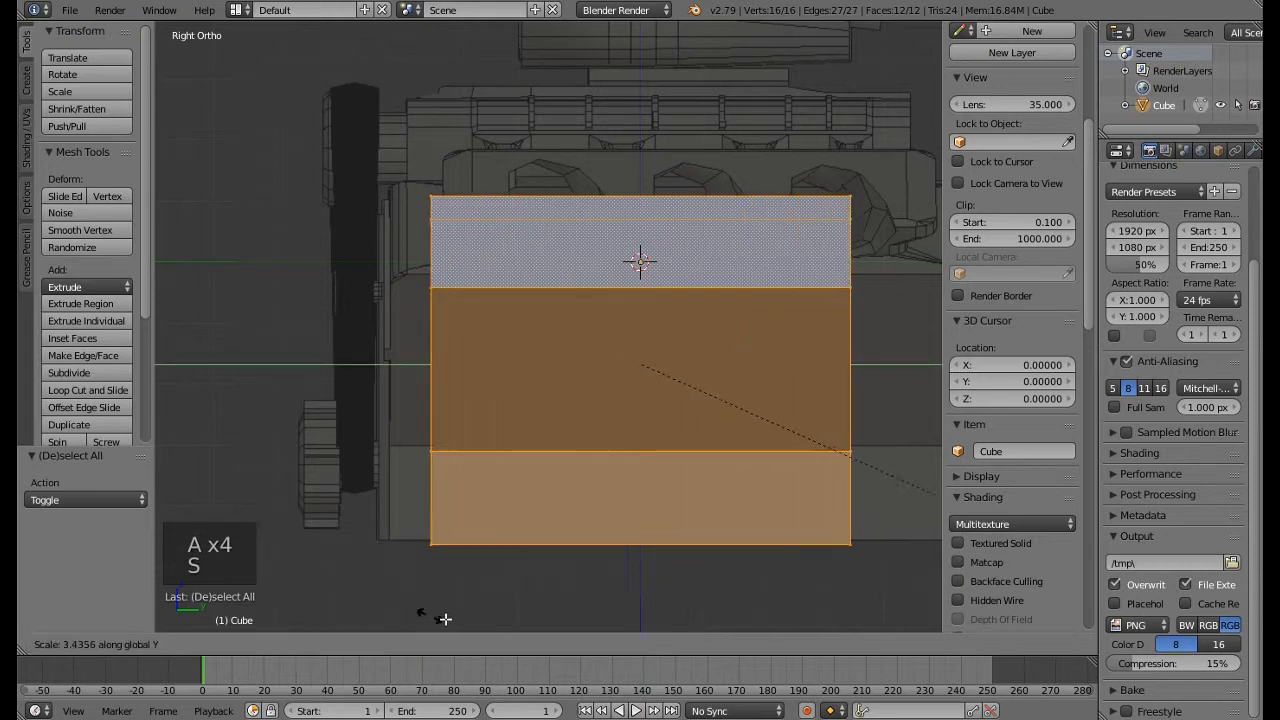
left_click(557, 35)
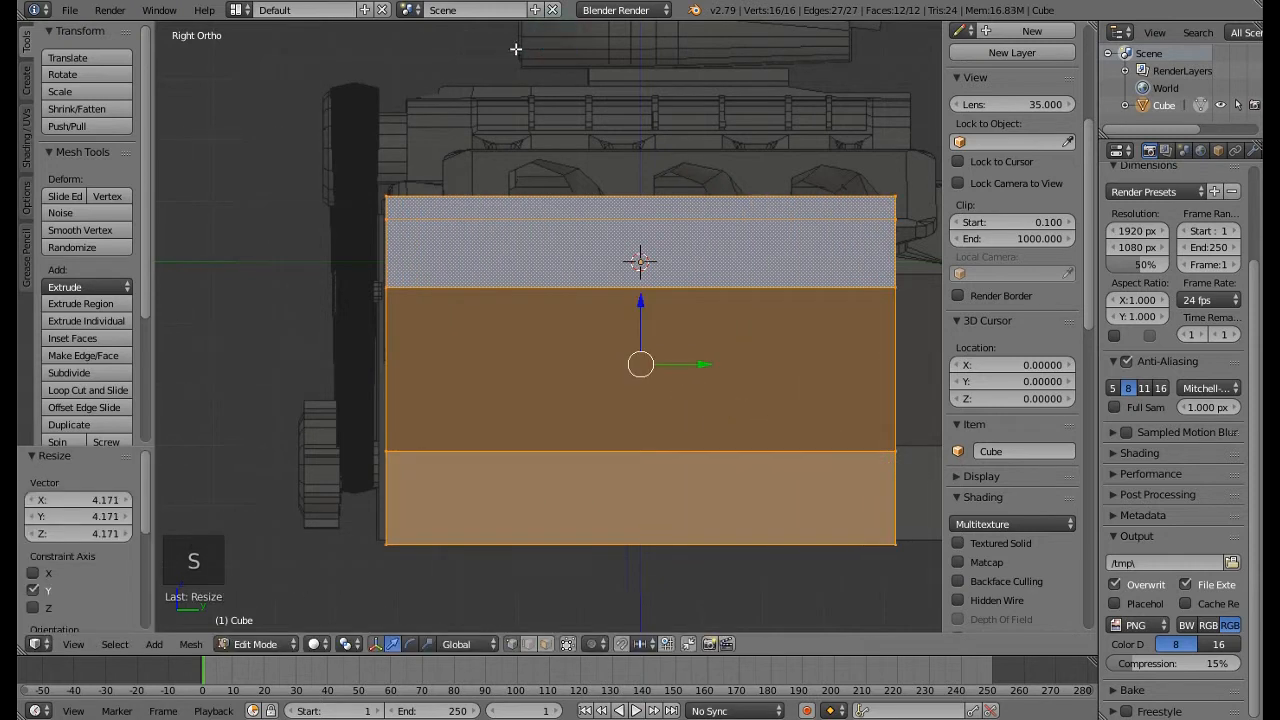
Move the block's rear end vertices back along Y to a total length of about 9.87 and return to Object Mode
middle_click_drag(497, 214, 390, 190, "shift")
scroll(390, 190, "down", 2)
key("a")
key("c")
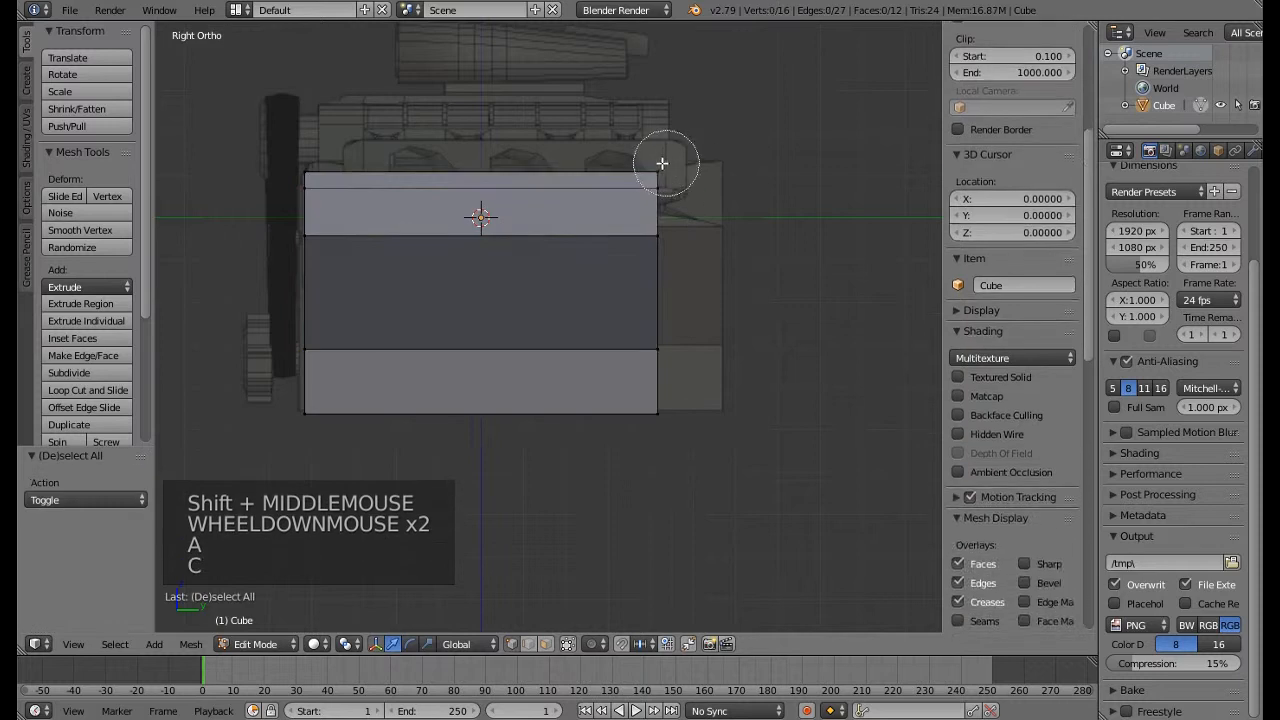
left_click_drag(661, 166, 657, 401)
right_click(657, 401)
left_click_drag(720, 292, 763, 300)
mouse_move(431, 209)
middle_mouse_down()
mouse_move(520, 222)
mouse_move(523, 206)
mouse_move(535, 243)
mouse_move(366, 272)
middle_mouse_up()
scroll(523, 210, "down", 3)
key("z")
key("z")
key("Tab")
In Edit Mode, select the slanted top face of the cylinder bank and center the view on it
key("KP_1")
scroll(542, 260, "up", 6)
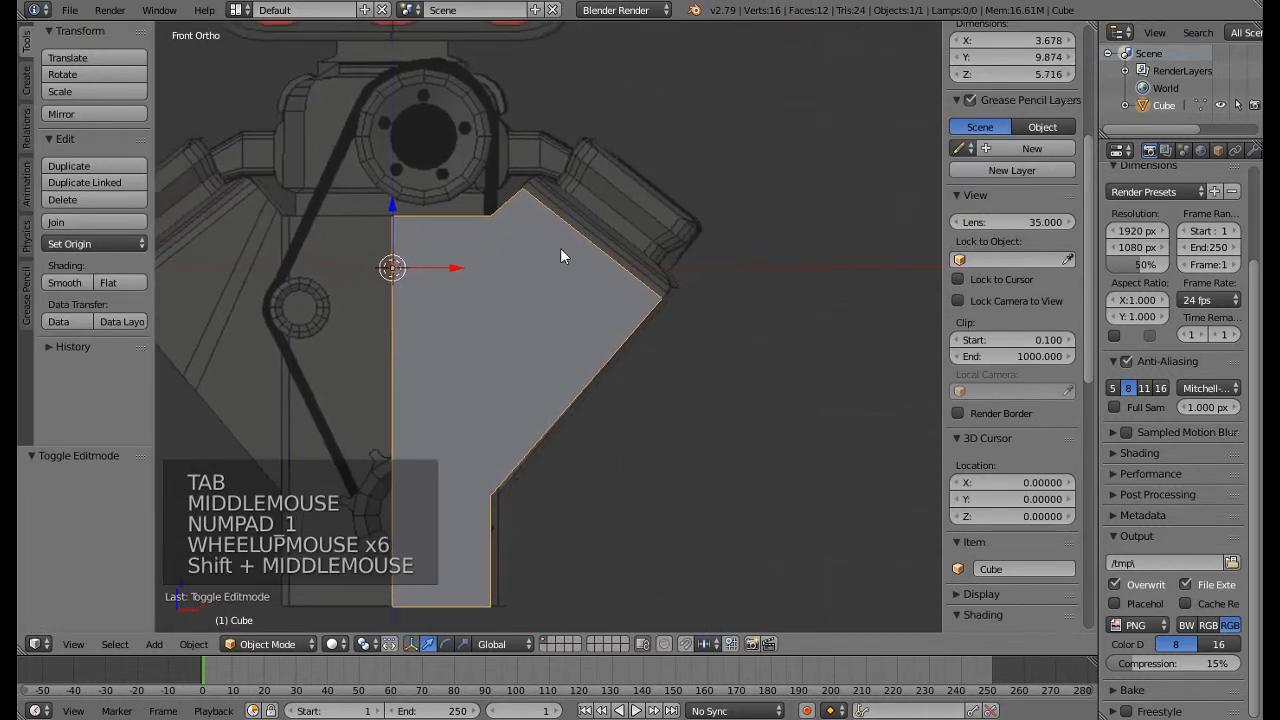
scroll(576, 216, "up", 3)
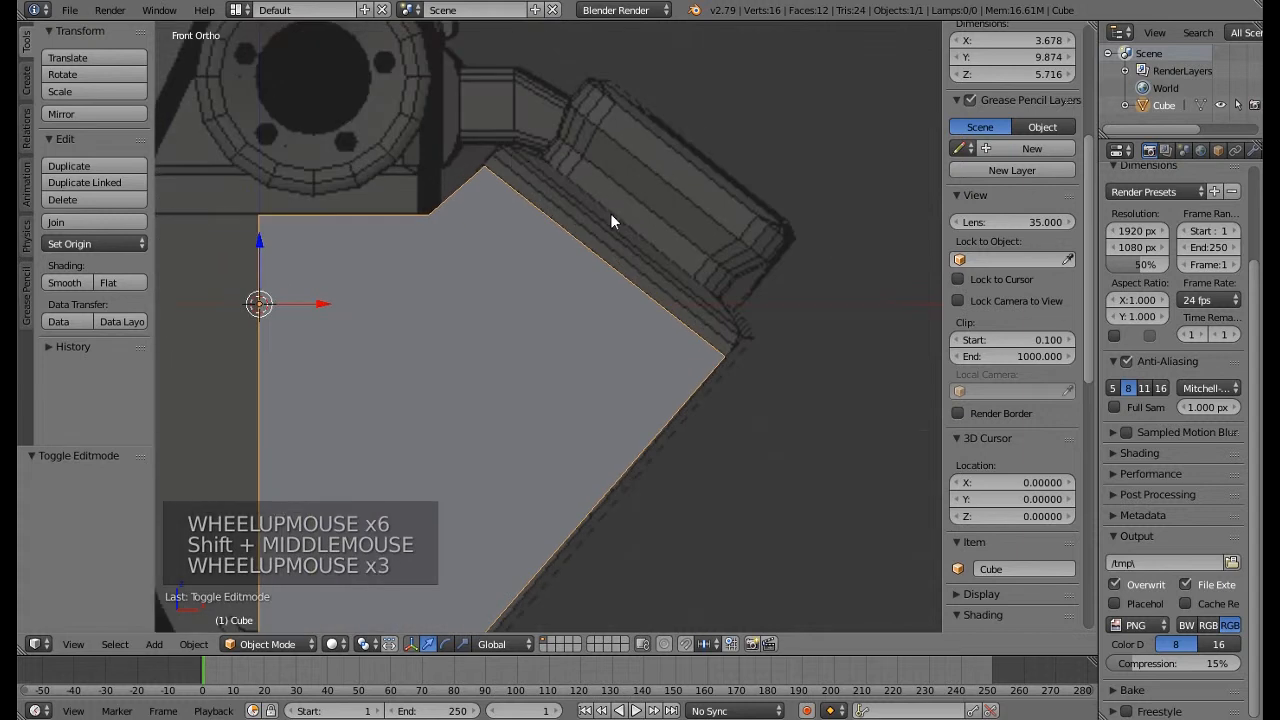
key("Tab")
left_click(545, 645)
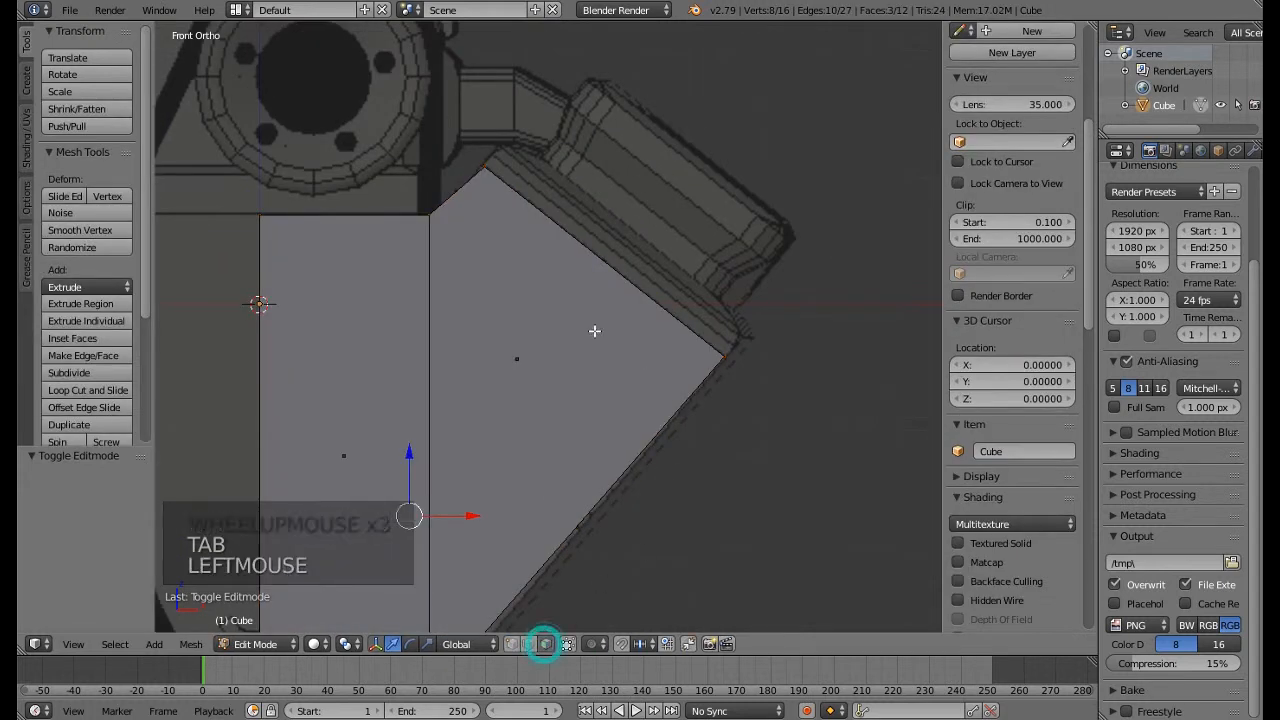
right_click(606, 260)
middle_click_drag(606, 260, 580, 618)
key("KP_Decimal")
Bevel the front and rear end edges of the slanted bank face with an amount of about 0.181 and 3 segments
left_click(530, 646)
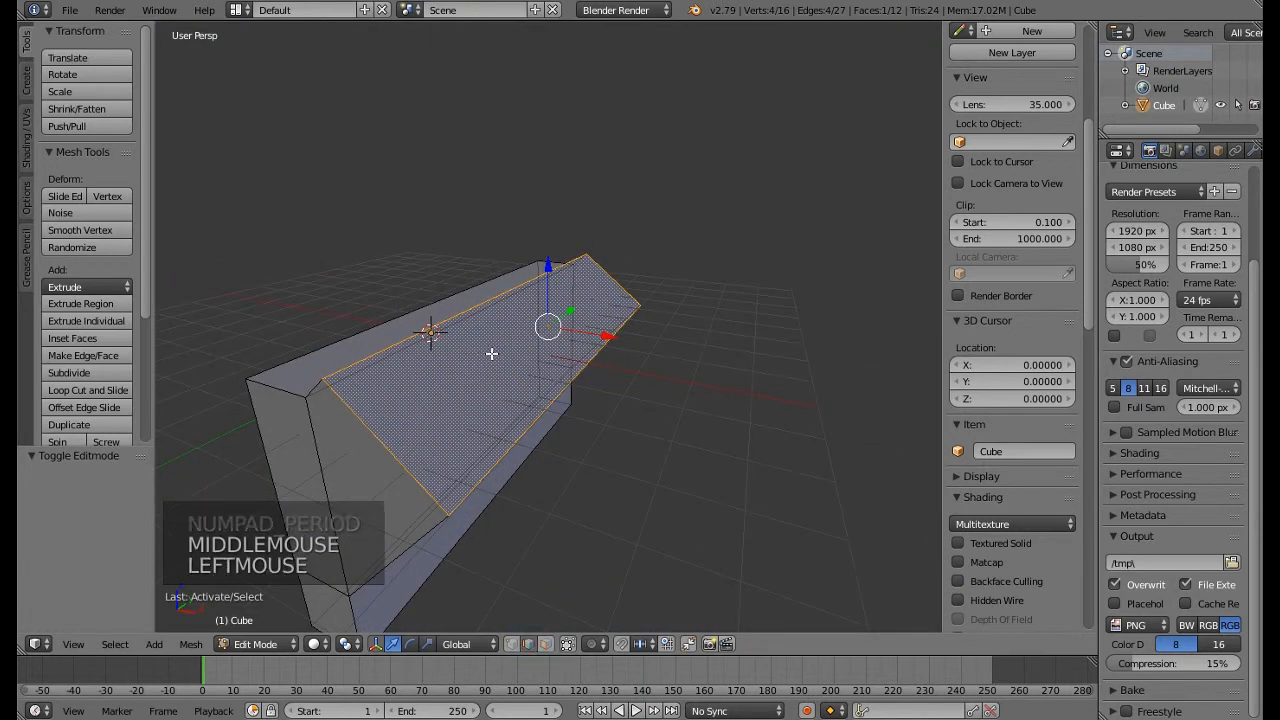
right_click(374, 437)
right_click(611, 272, "shift")
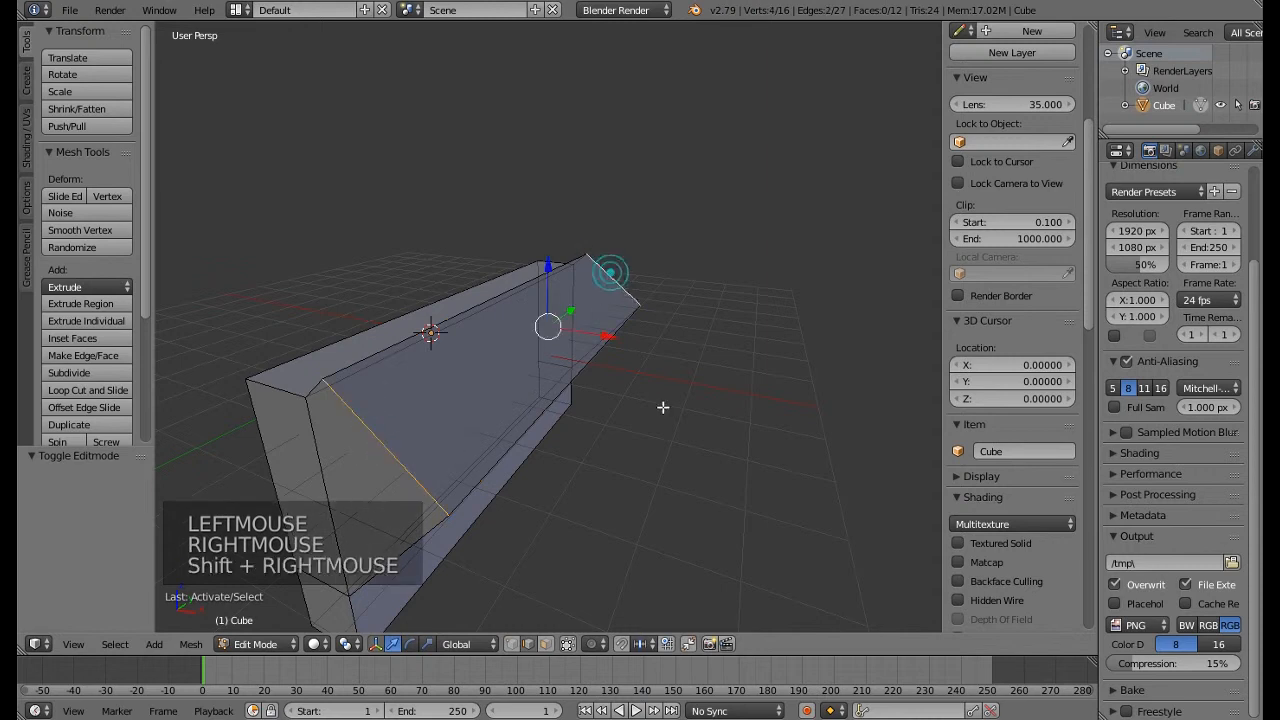
key("ctrl+b")
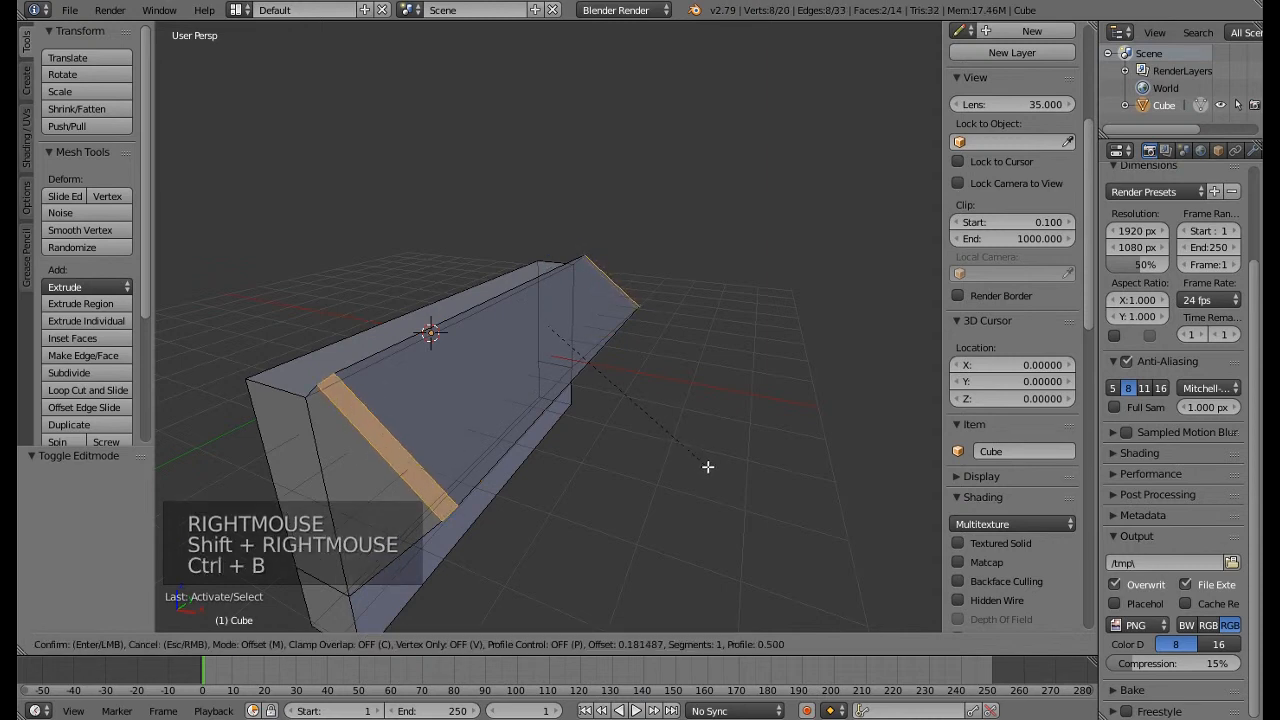
scroll(707, 467, "up", 1)
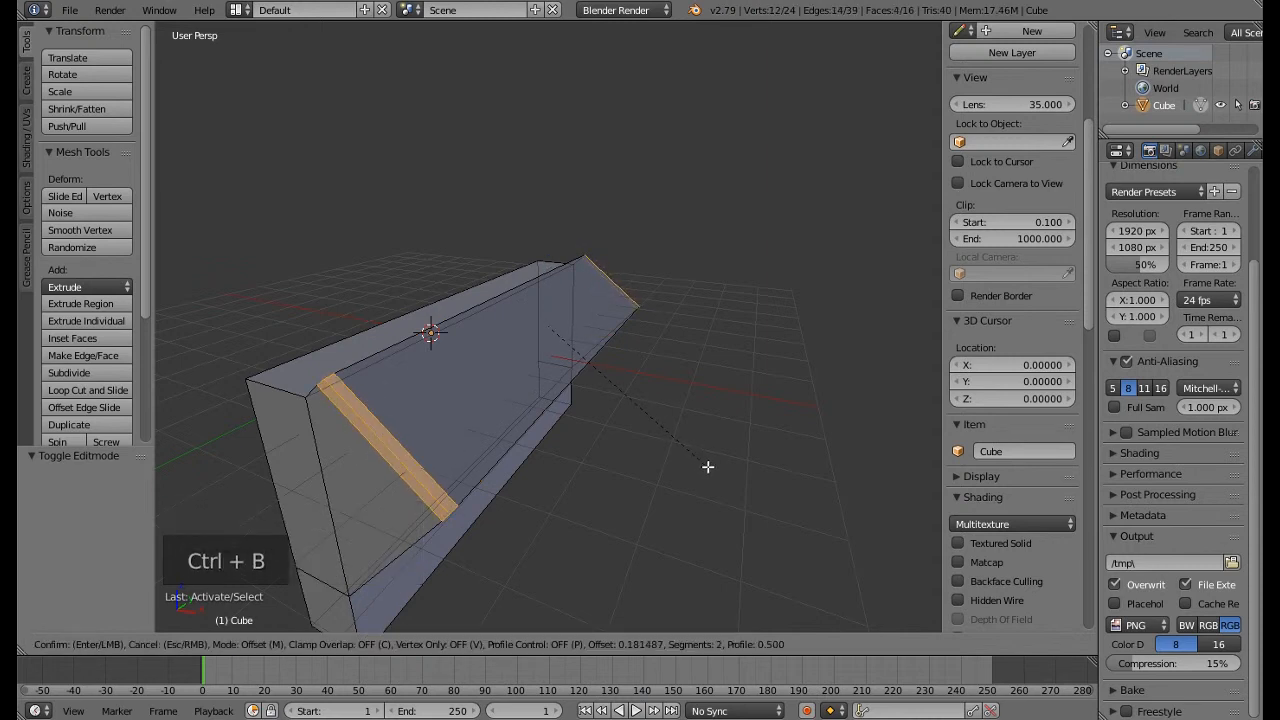
left_click(707, 467)
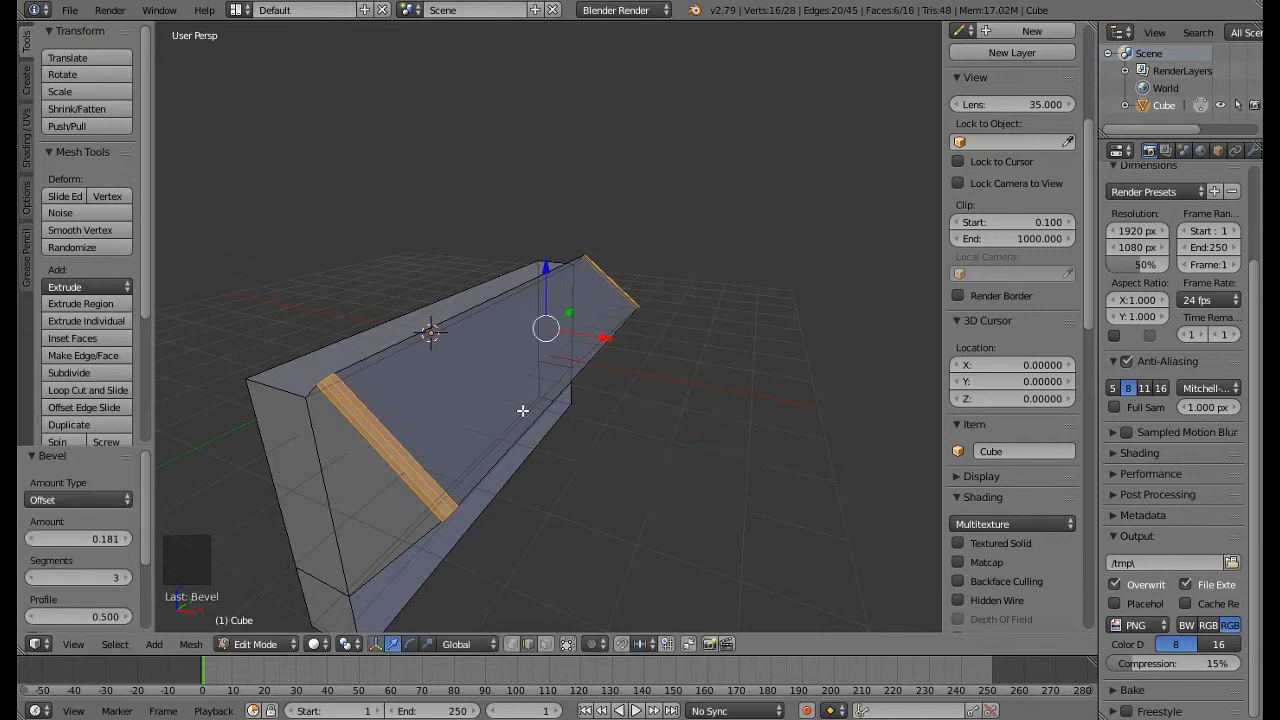
Extrude the slanted bank face outward about 0.297 along its normal, following the front blueprint
middle_click_drag(522, 410, 543, 380)
key("Tab")
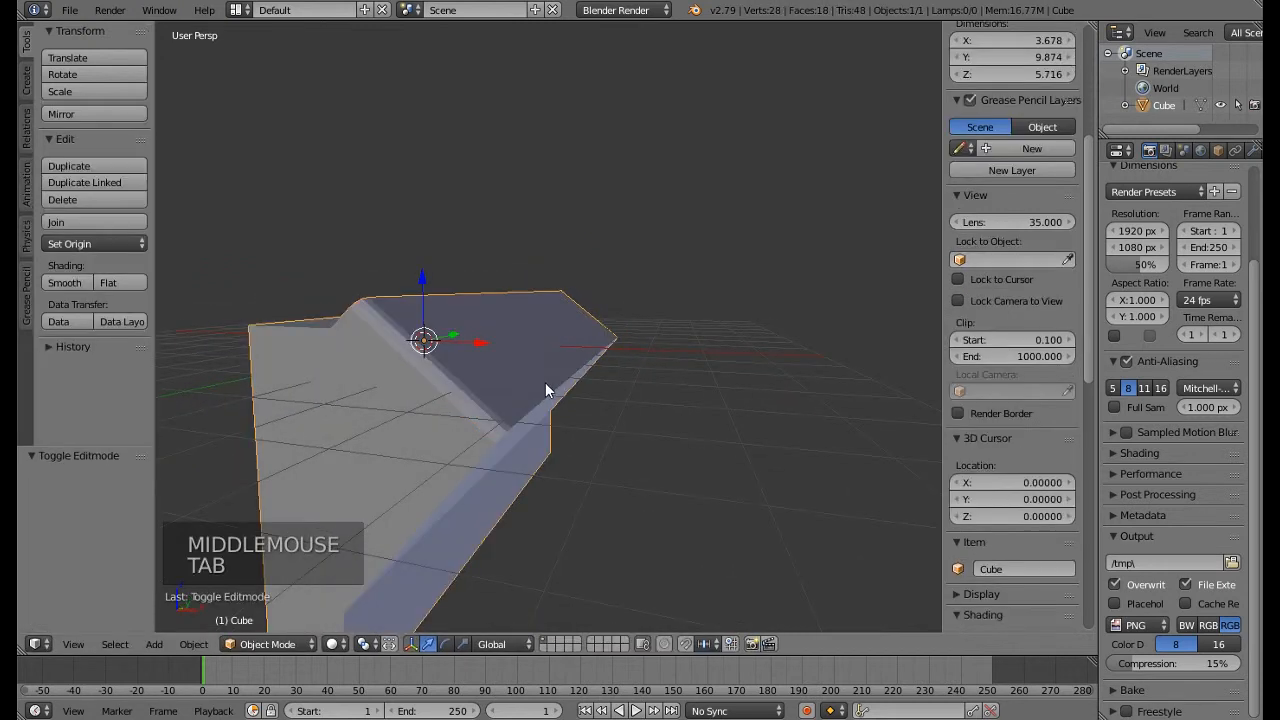
key("KP_1")
scroll(545, 379, "up", 4)
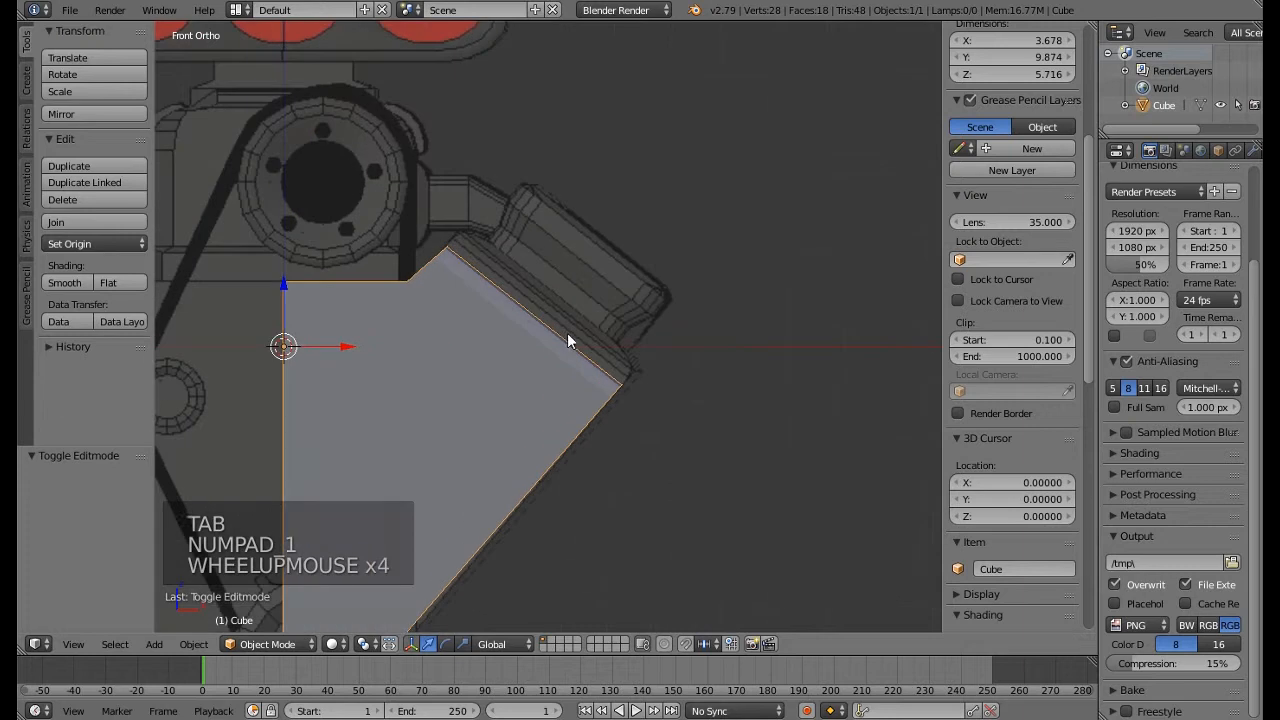
key("Tab")
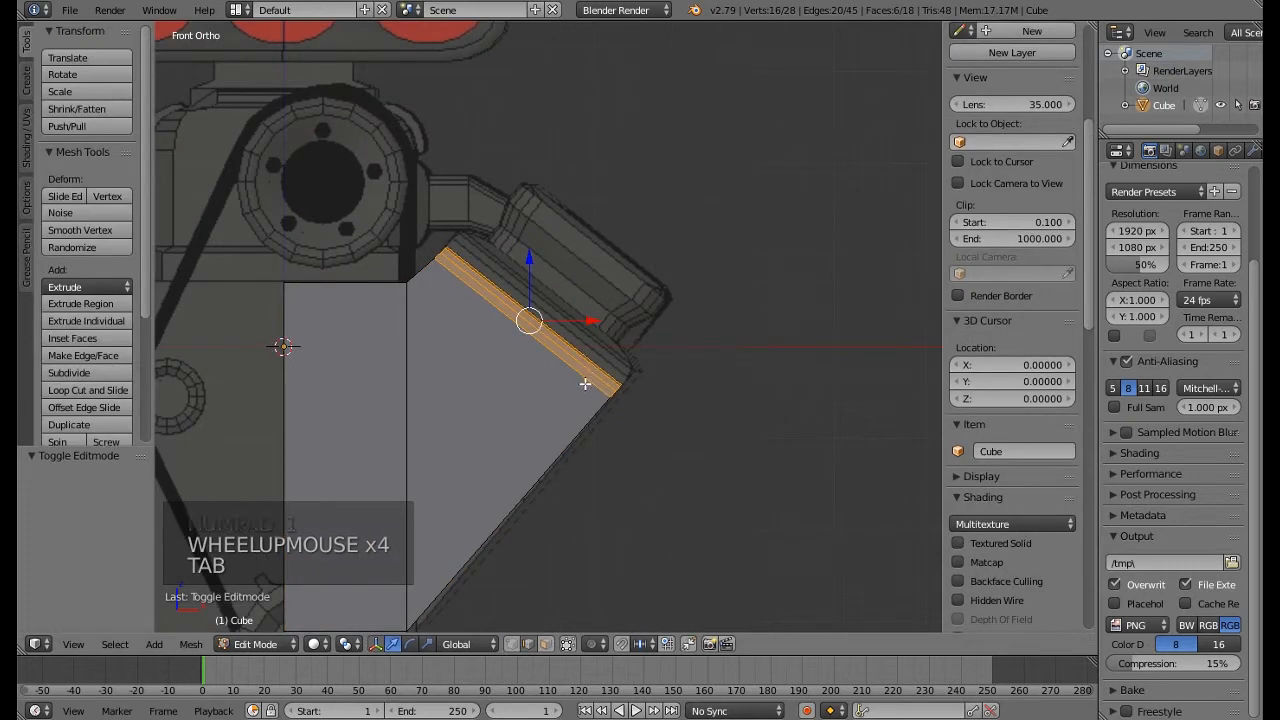
middle_click_drag(585, 383, 580, 400)
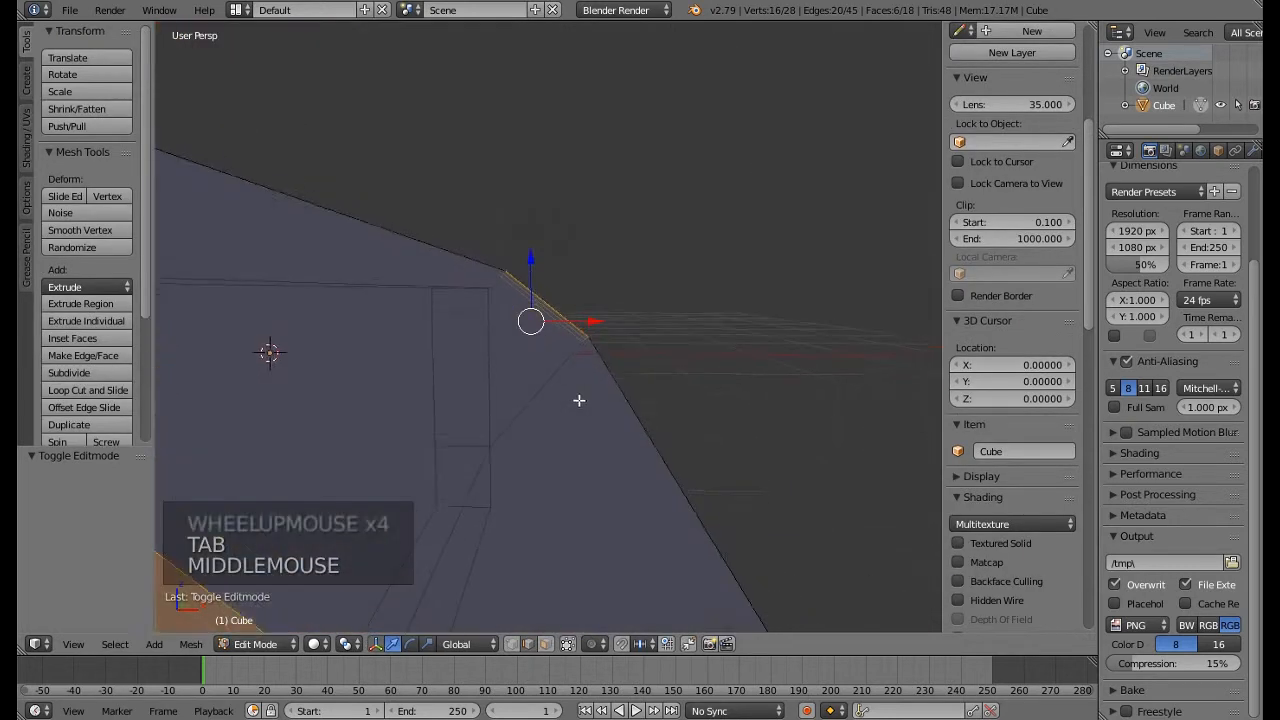
left_click(547, 645)
right_click(530, 321)
scroll(531, 321, "down", 3)
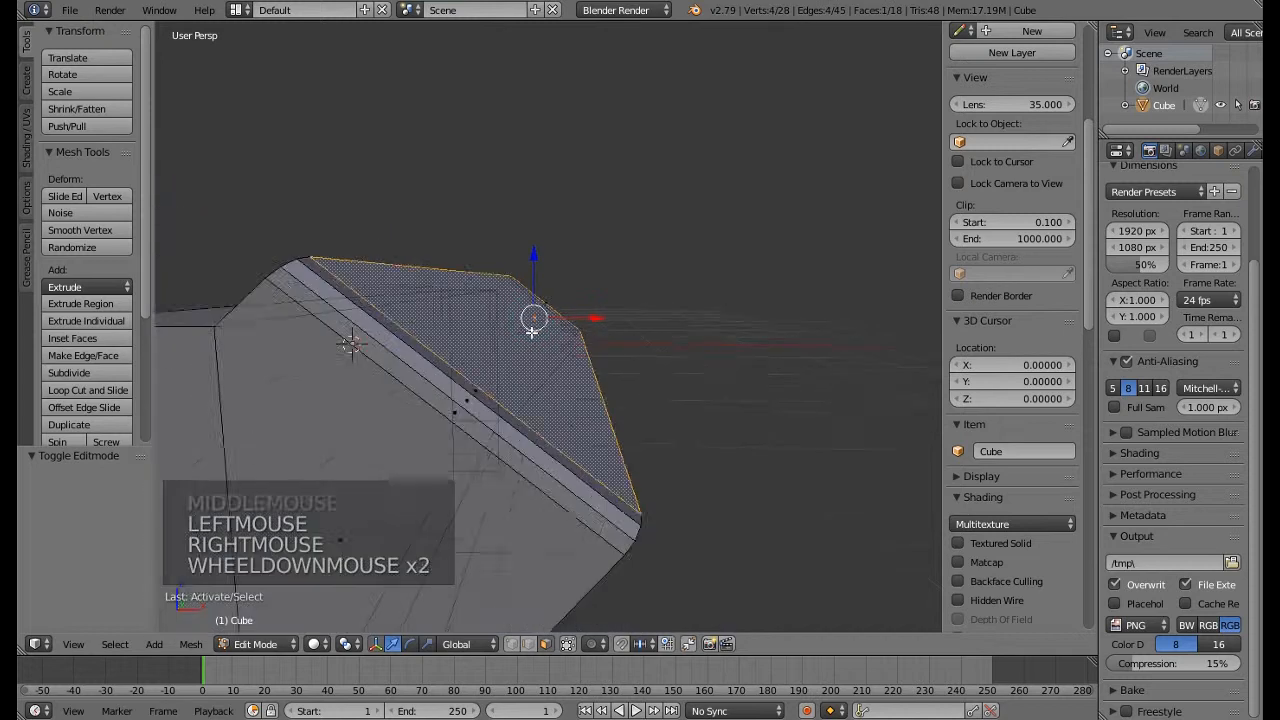
key("KP_1")
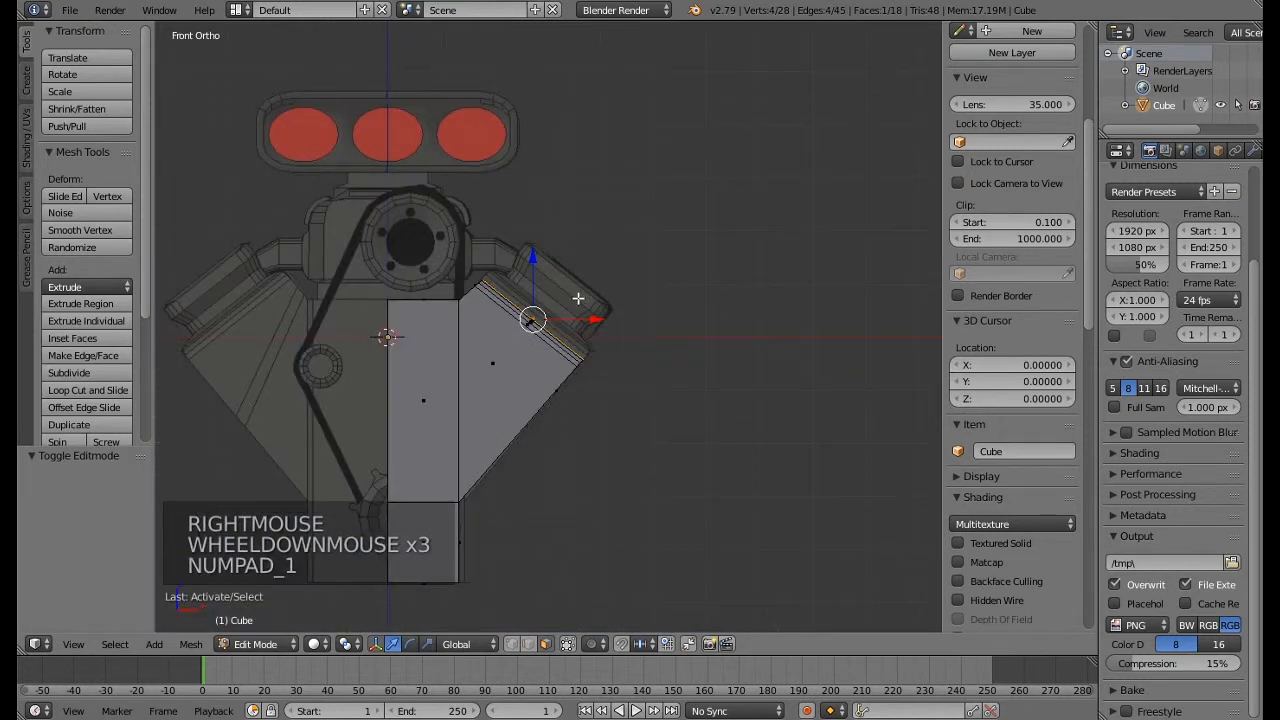
key("e")
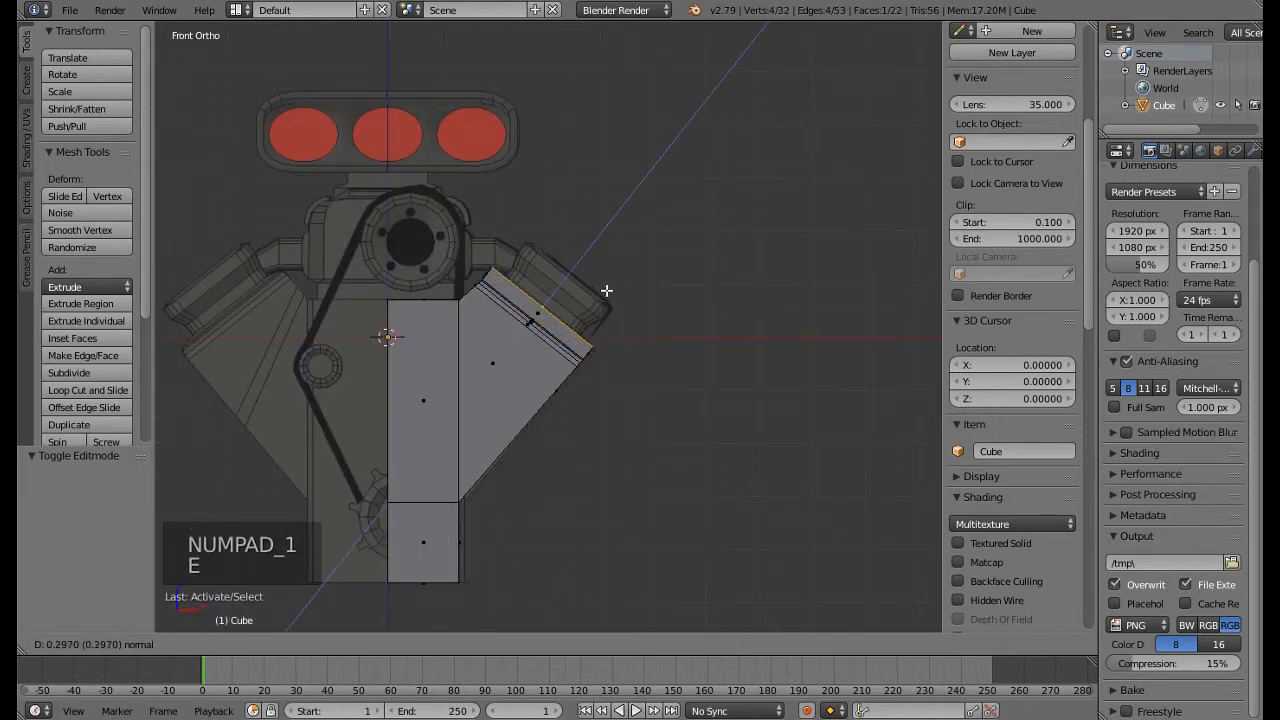
left_click(606, 290)
Extrude the bank's outer face about 0.042 more and scale it to about 0.784 for the base of the valve cover
scroll(606, 290, "up", 6)
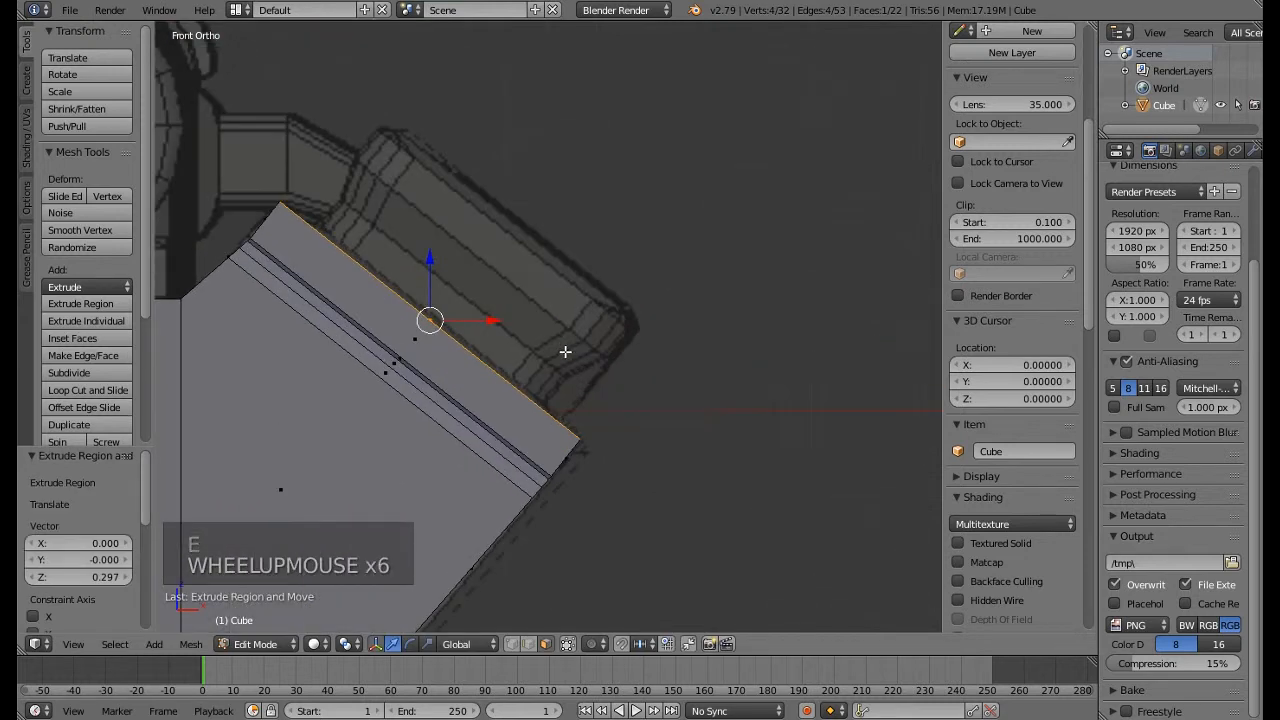
left_click(569, 347)
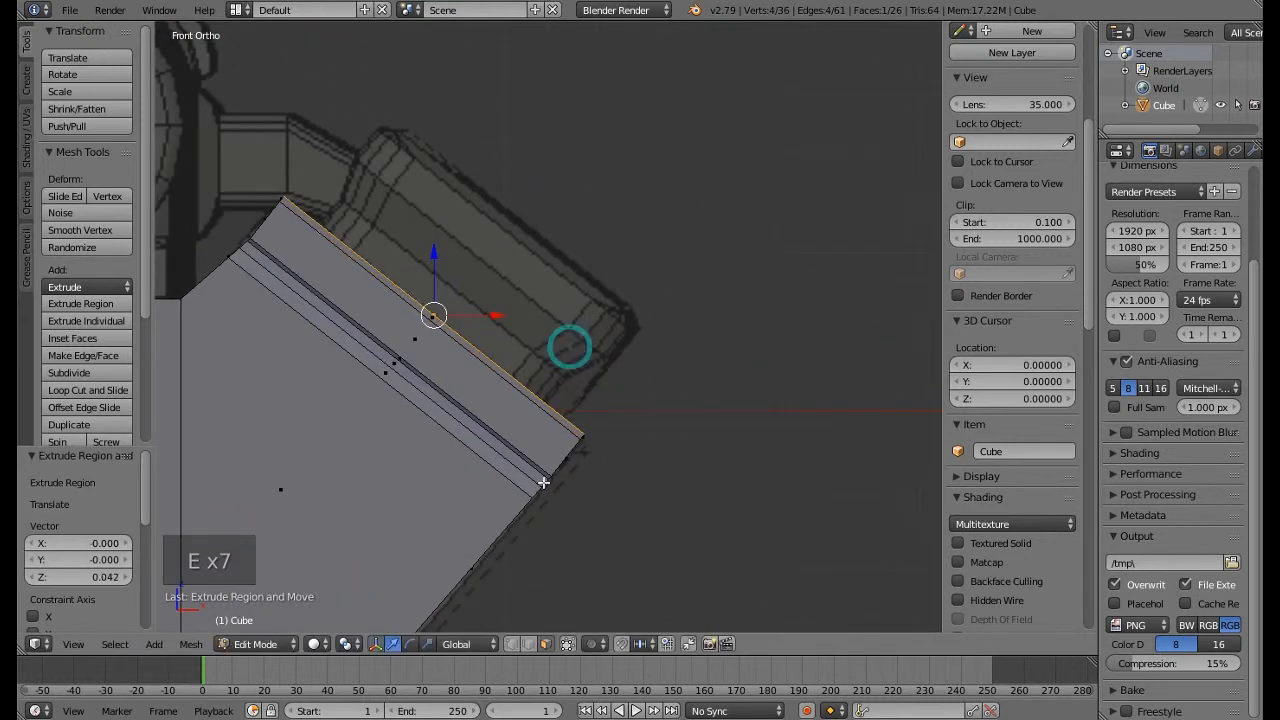
key("s")
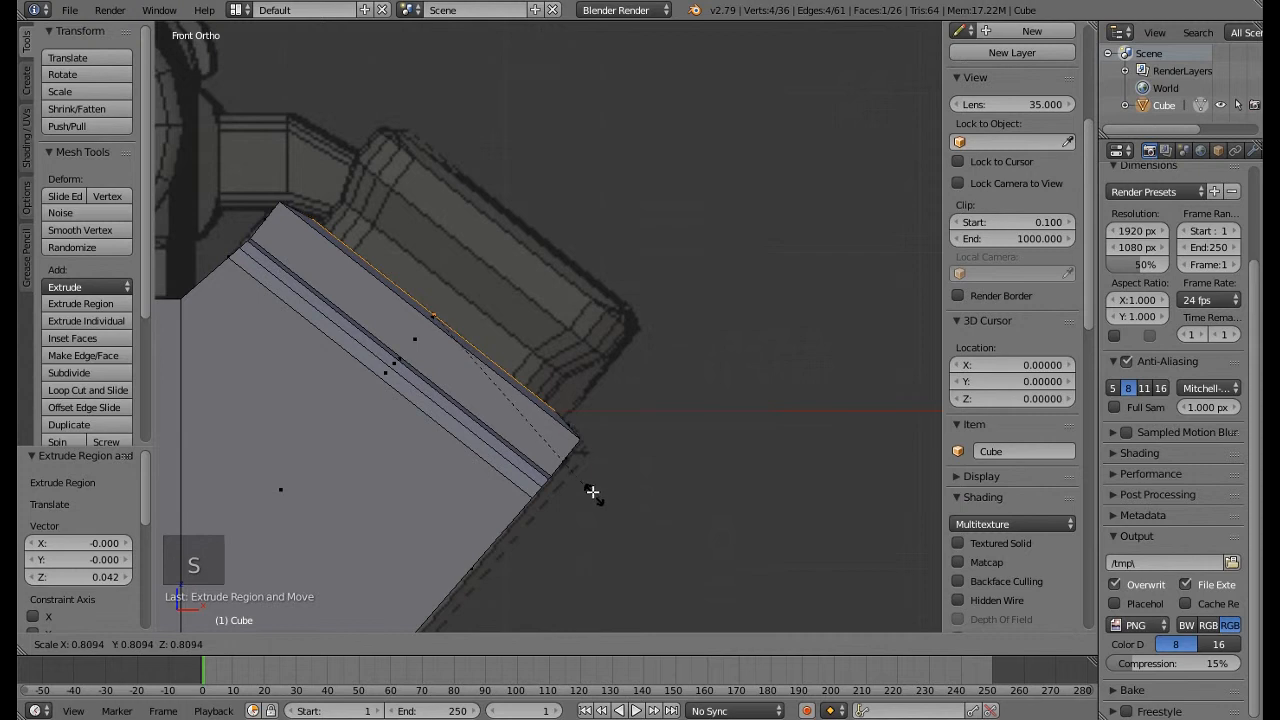
left_click(590, 490)
Extrude the valve cover face about 0.211 and then 0.24 outward, and scale the outer face by about 1.074
key("e")
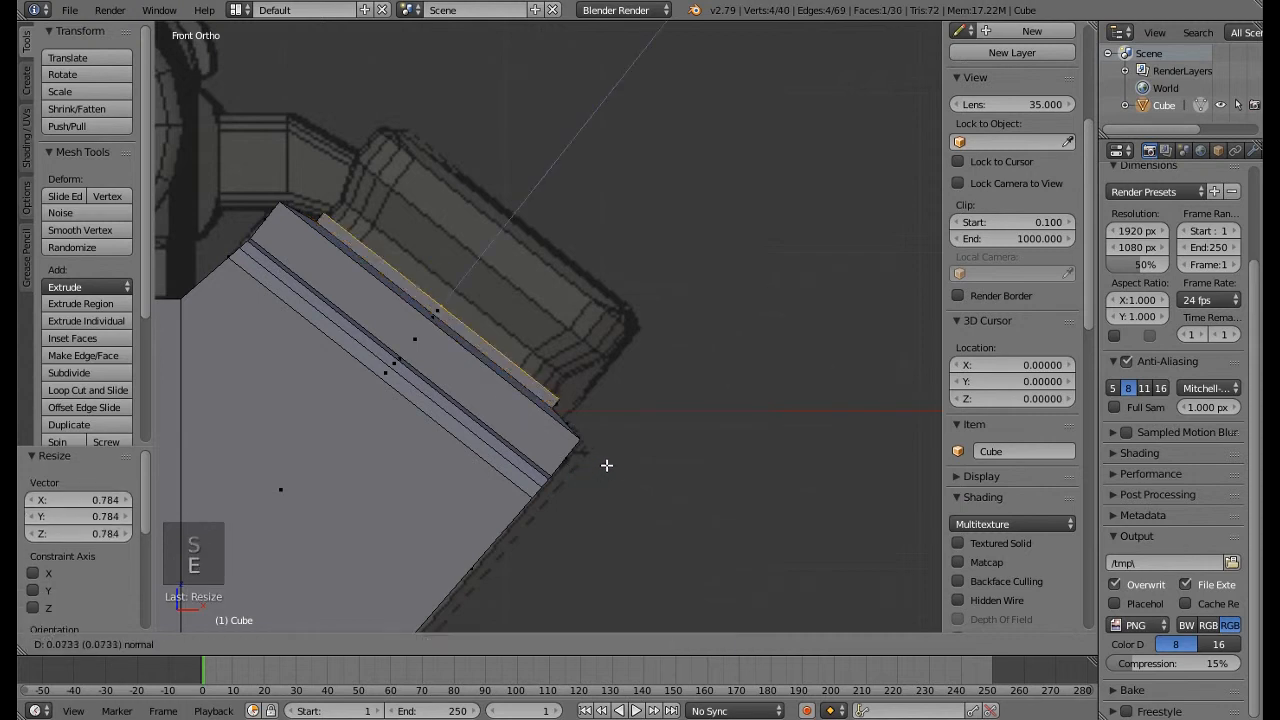
left_click(616, 454)
key("e")
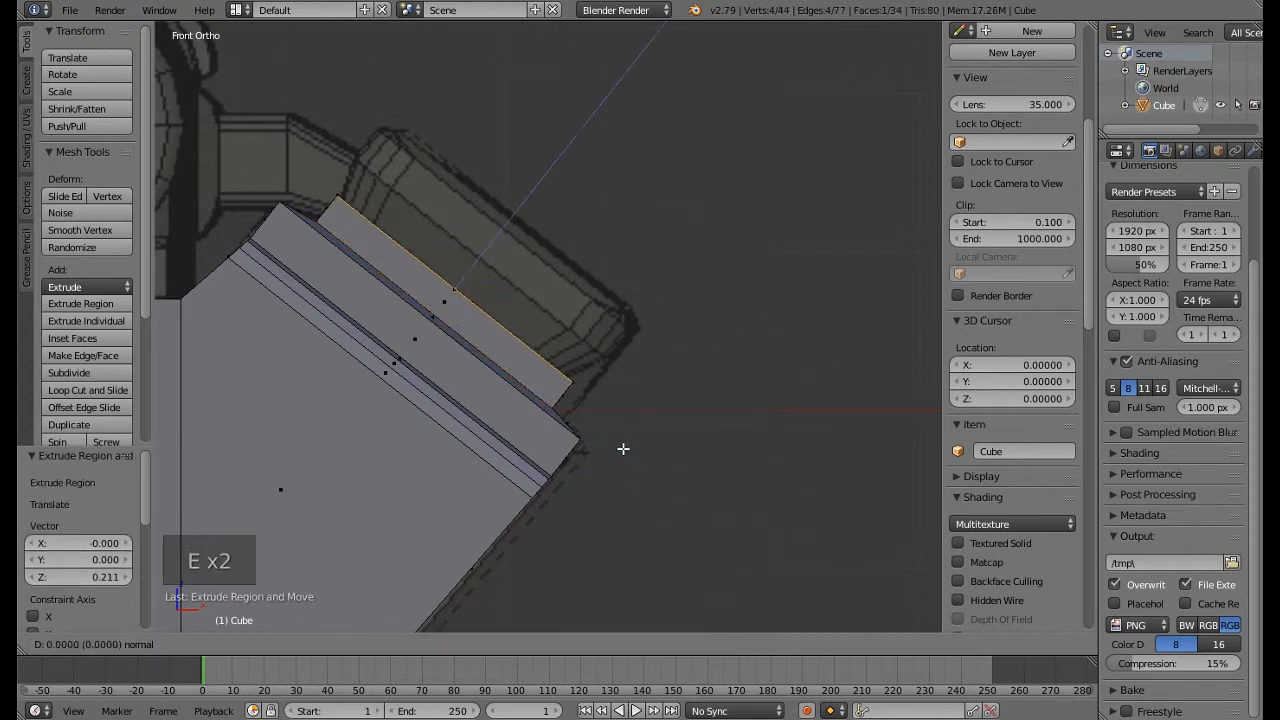
left_click(648, 429)
key("s")
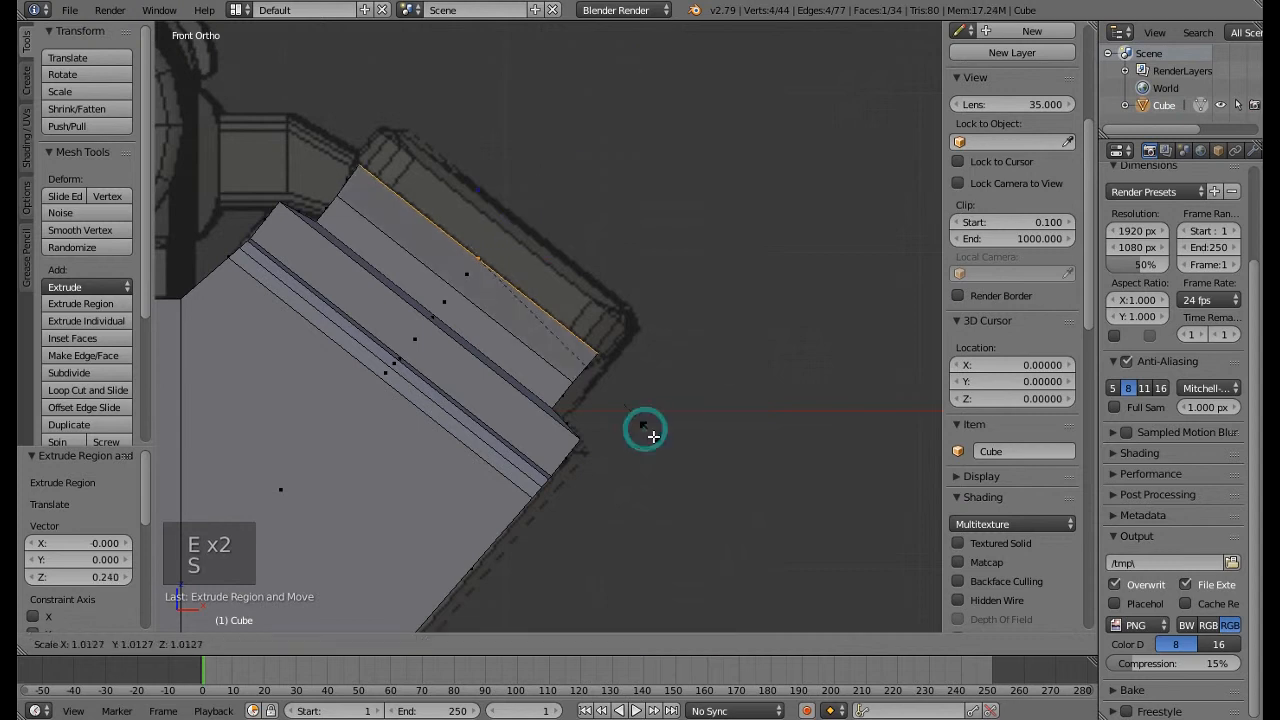
left_click(654, 443)
Extrude the valve cover face about 0.245 and then 0.135 outward, and scale the outermost face to about 0.882
key("e")
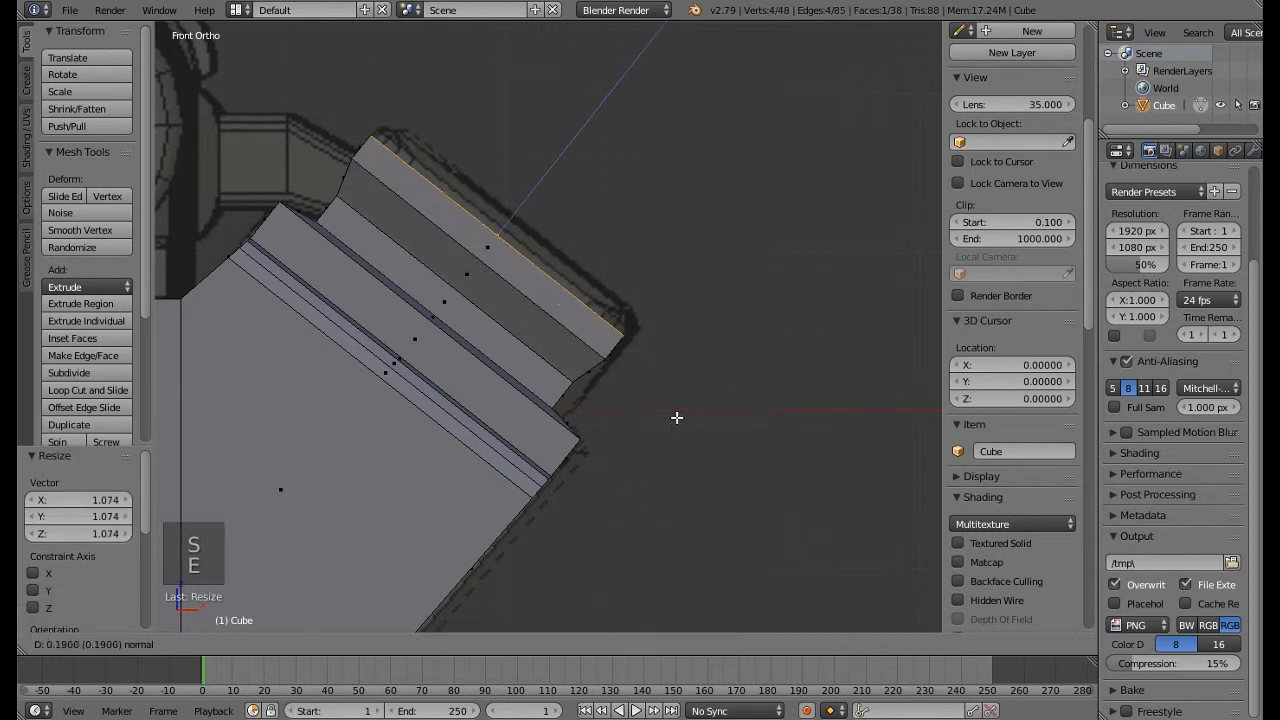
left_click(678, 410)
key("e")
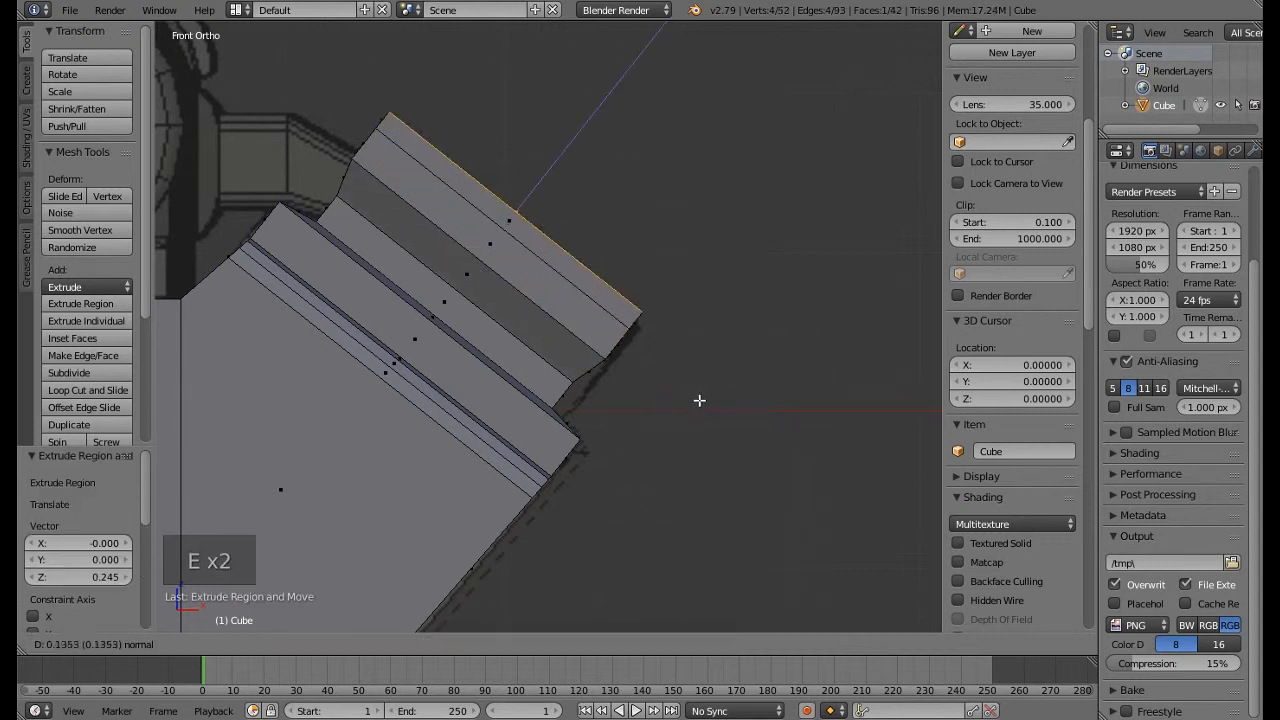
left_click(697, 399)
key("s")
left_click(710, 410)
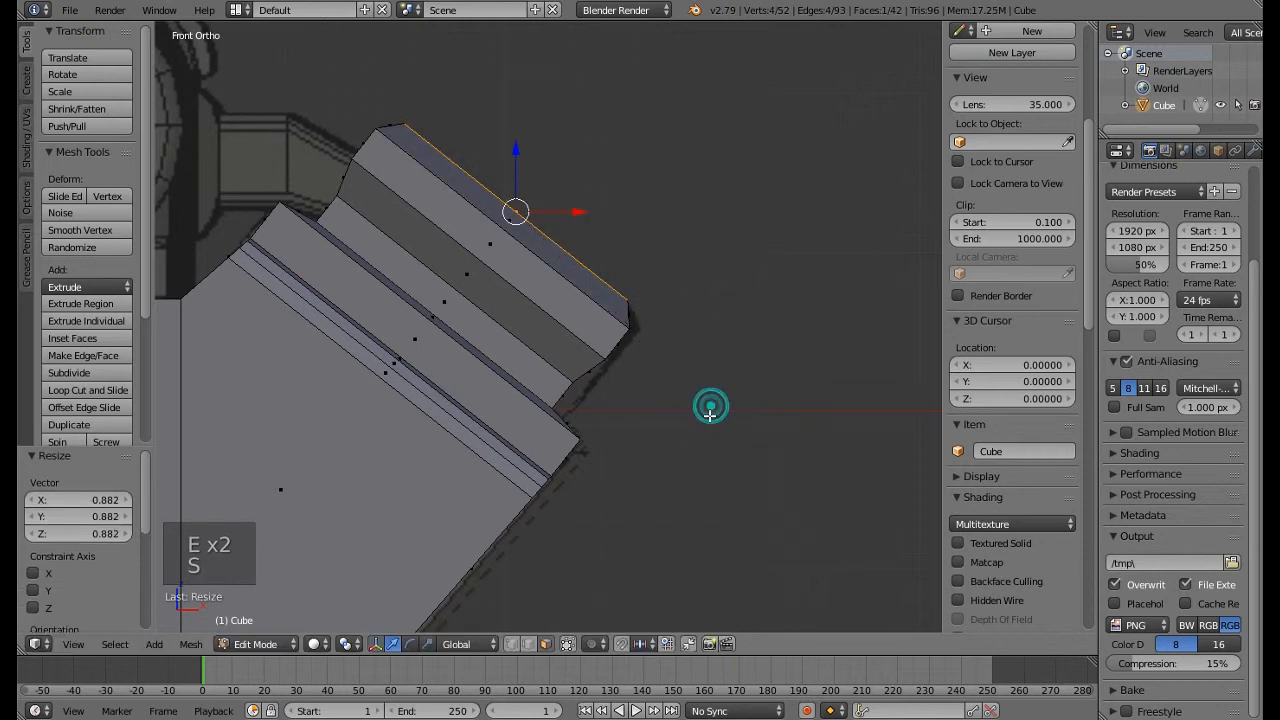
scroll(710, 417, "down", 5)
key("z")
key("z")
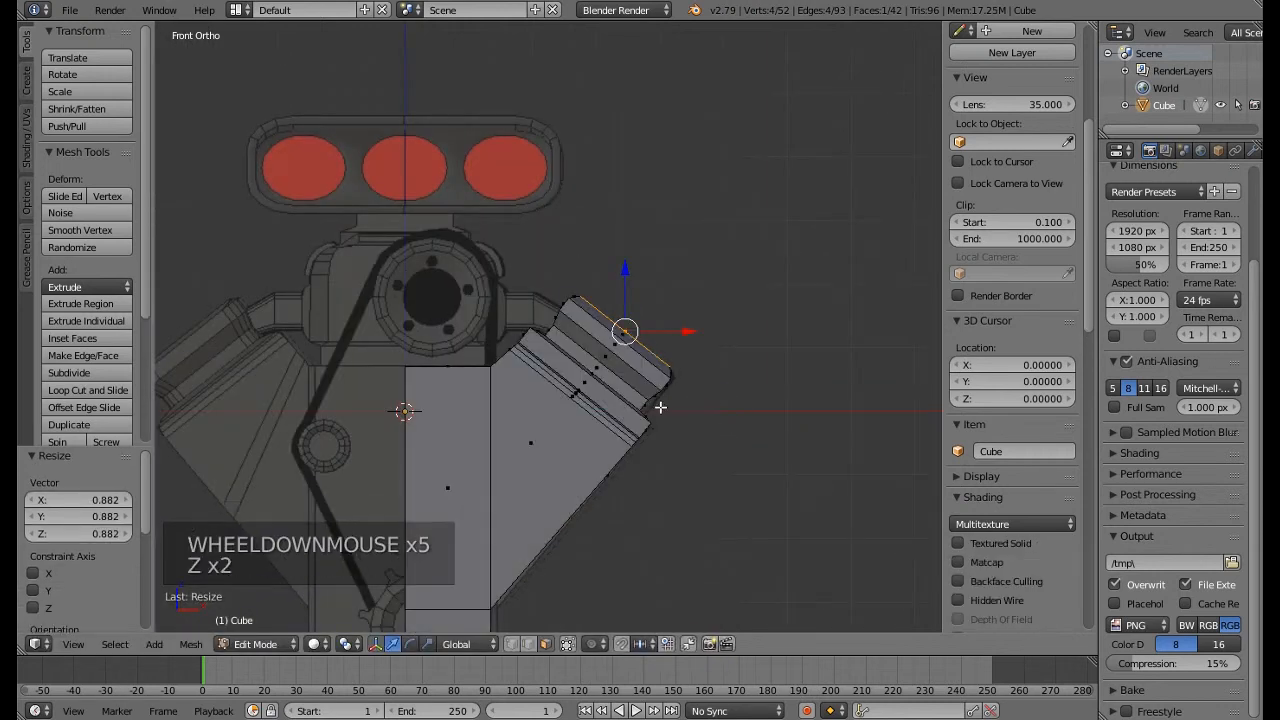
middle_click_drag(660, 404, 565, 427)
scroll(506, 420, "down", 3)
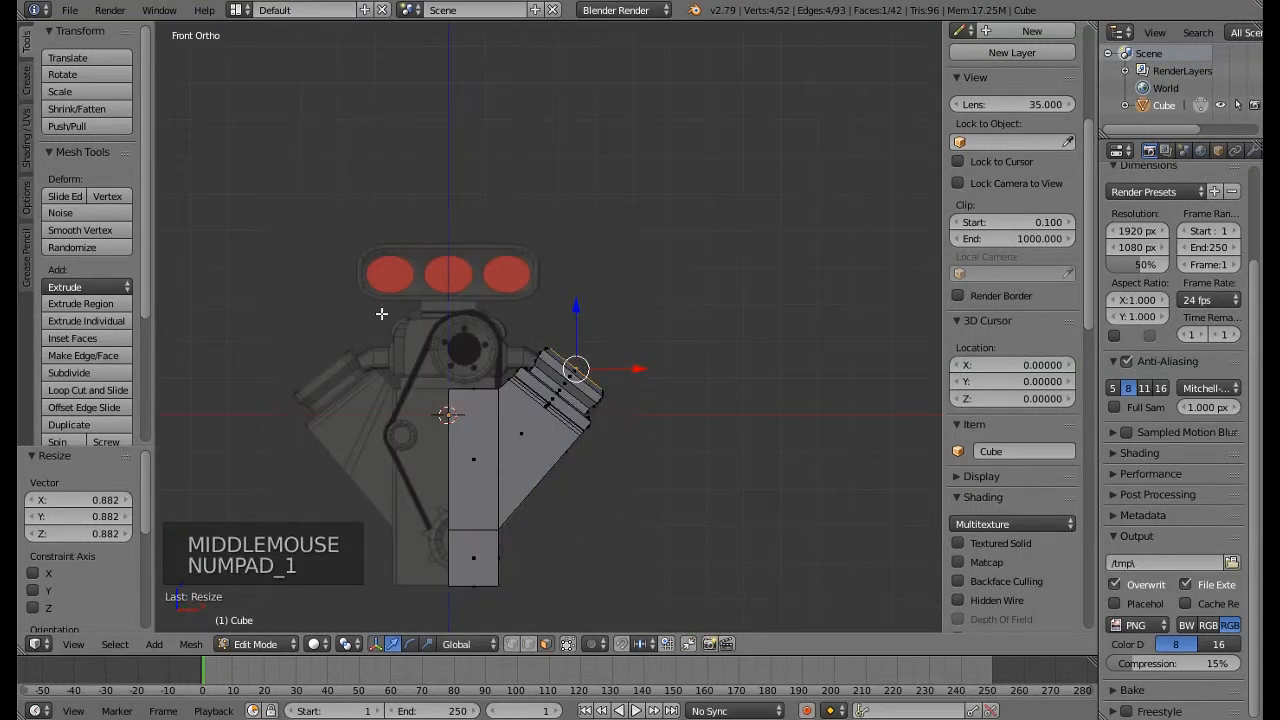
Extrude the central top face of the engine block upward about 0.06
scroll(457, 366, "up", 5)
right_click(497, 408)
scroll(499, 411, "up", 1)
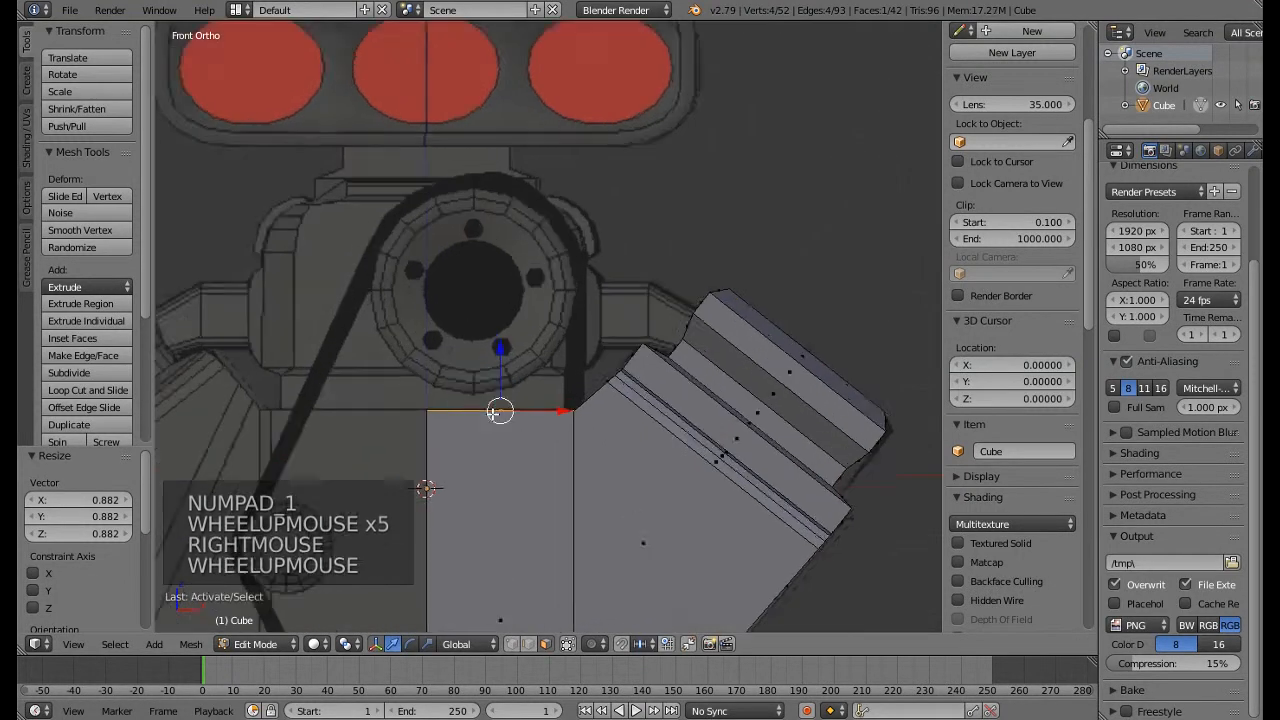
scroll(496, 412, "up", 1)
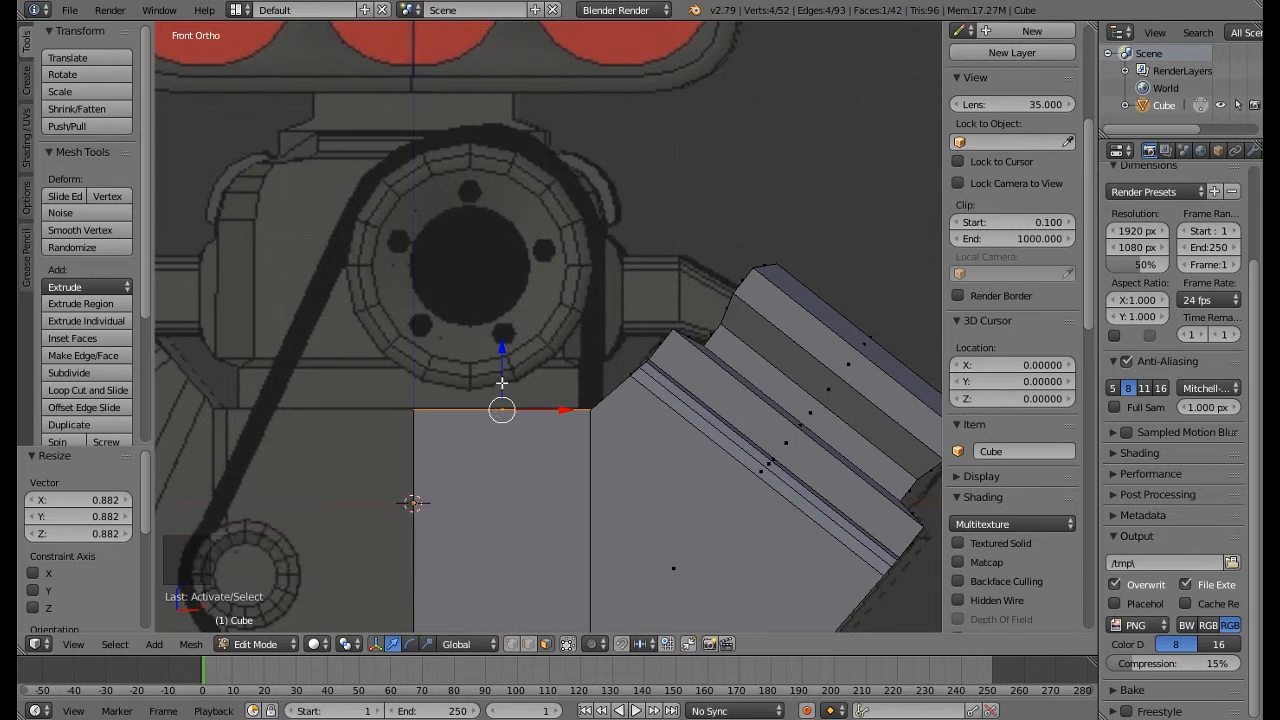
scroll(500, 390, "down", 3)
middle_click_drag(488, 401, 494, 366, "shift")
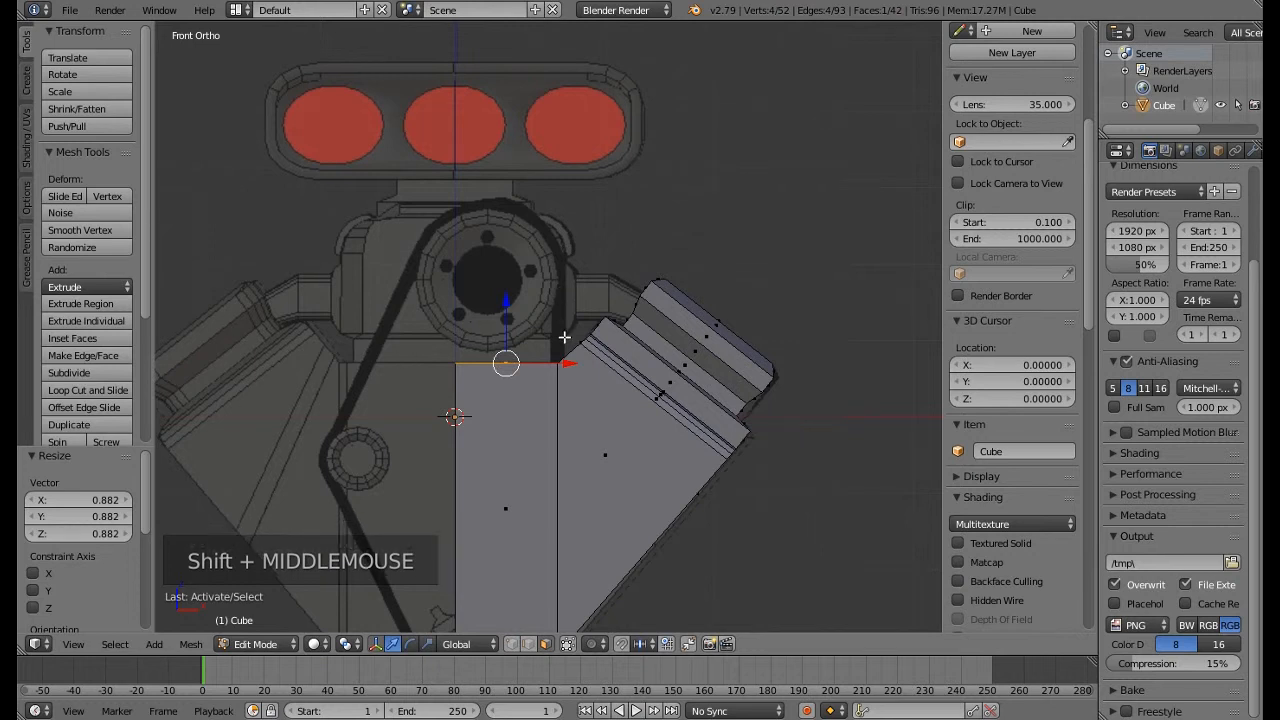
scroll(565, 336, "up", 4)
middle_click_drag(467, 438, 524, 434, "shift")
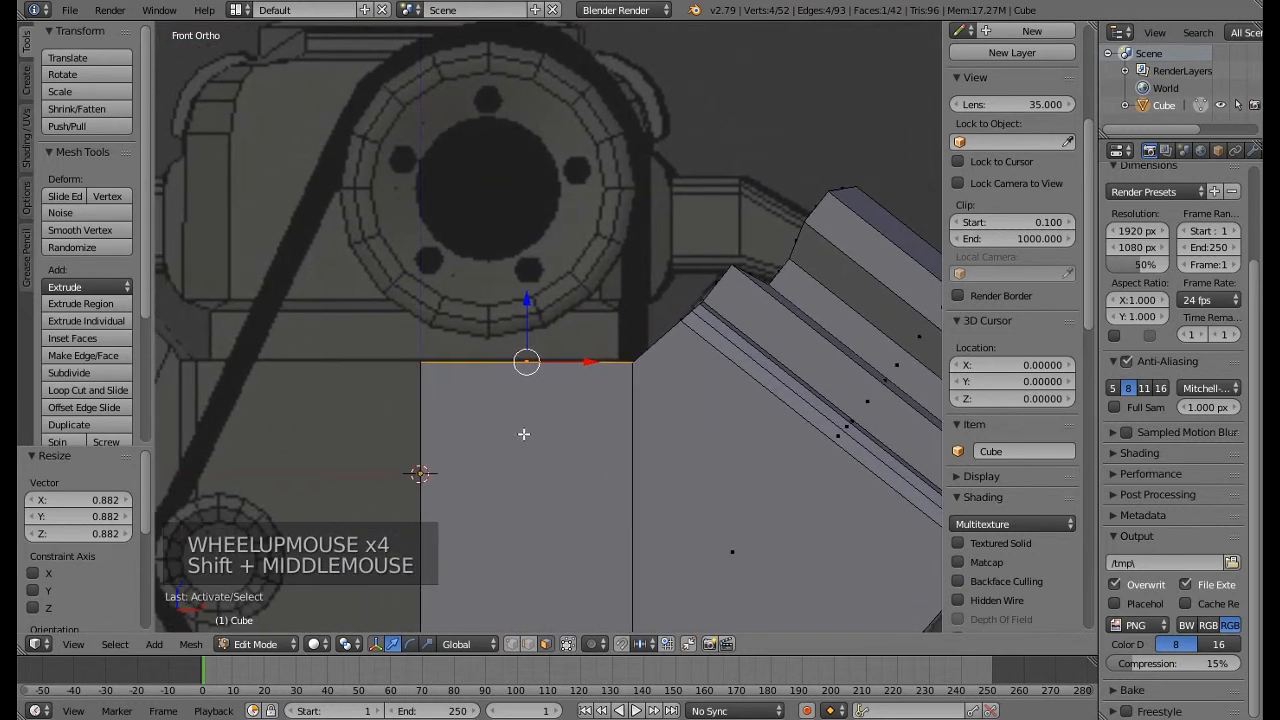
key("e")
left_click(540, 404)
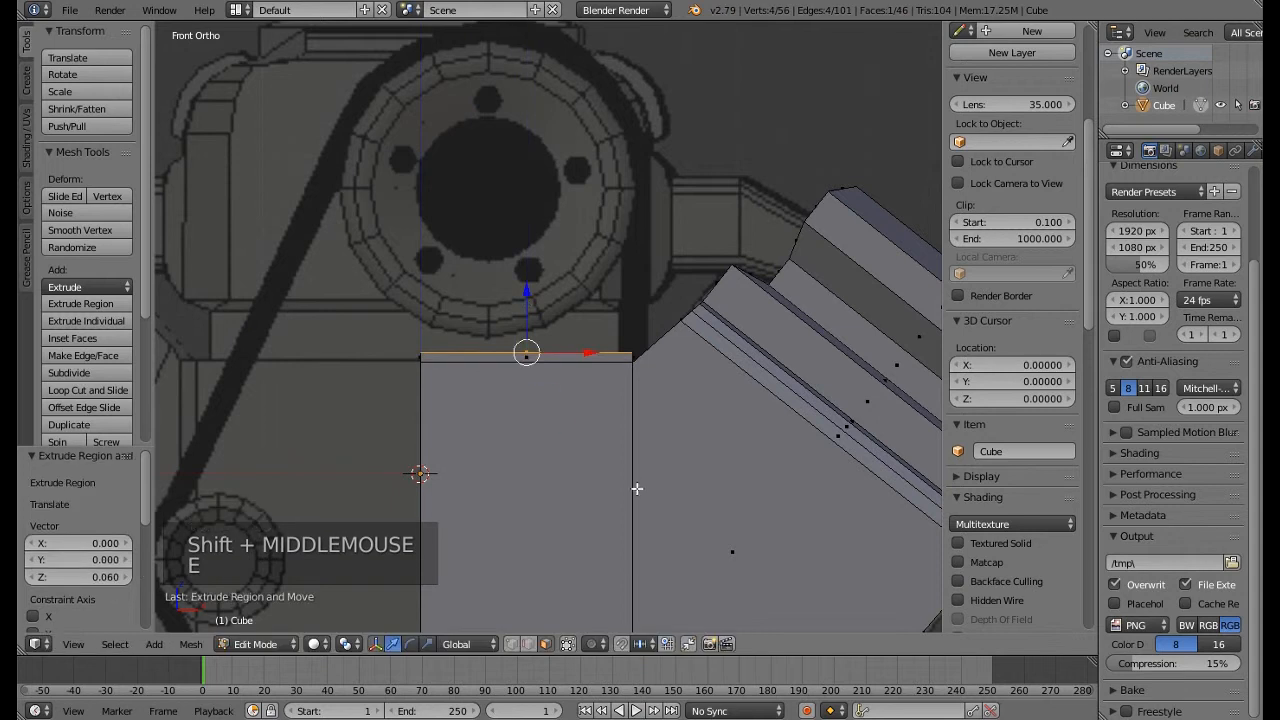
Move the outer edge of the block's raised top face inward about 0.082 along X
left_click(551, 553)
key("a")
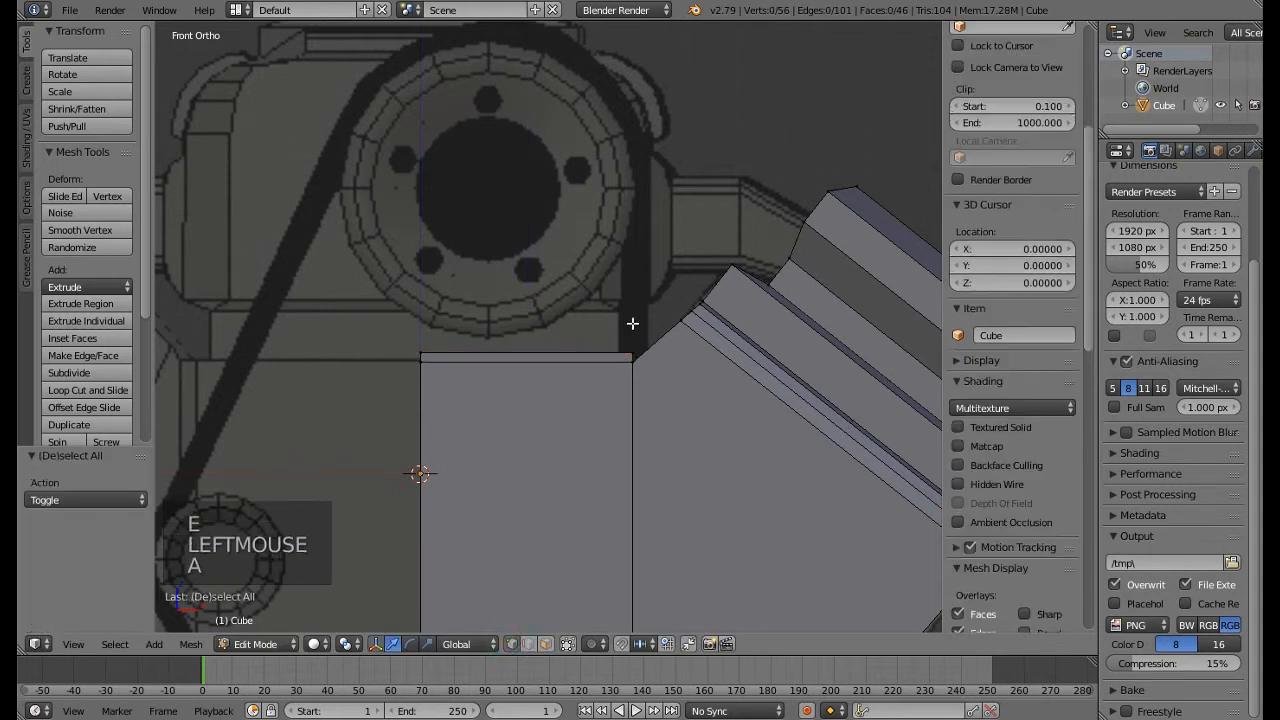
key("c")
left_click(633, 324)
right_click(633, 324)
left_click_drag(671, 350, 660, 357)
left_click(537, 443)
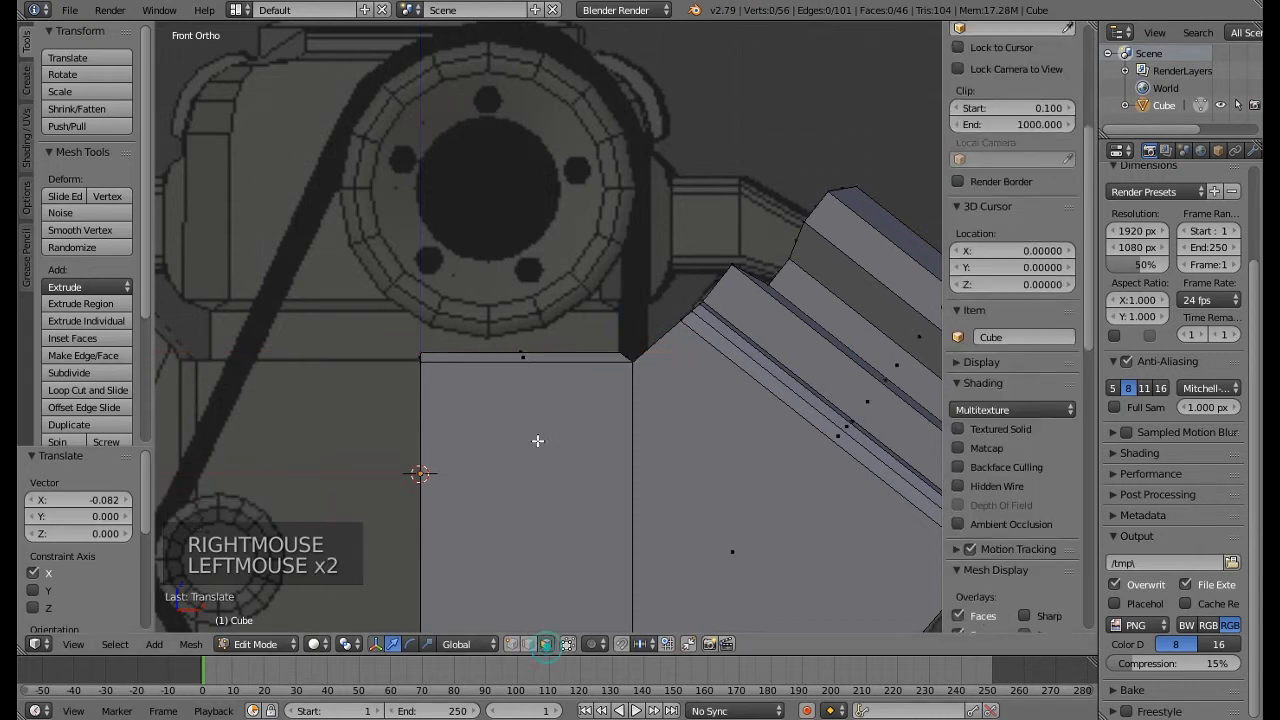
Extrude the block's narrowed top face upward about 0.256 and then 0.071, following the front blueprint
right_click(525, 352)
key("e")
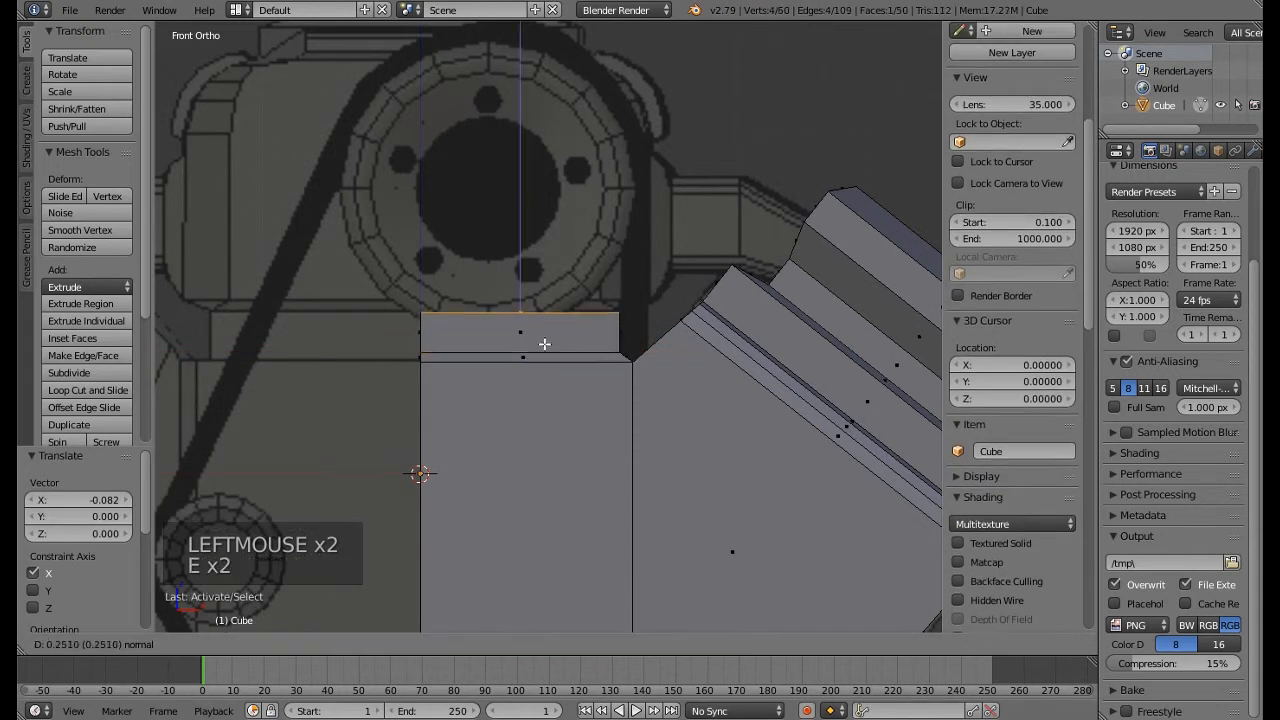
left_click(544, 344)
key("e")
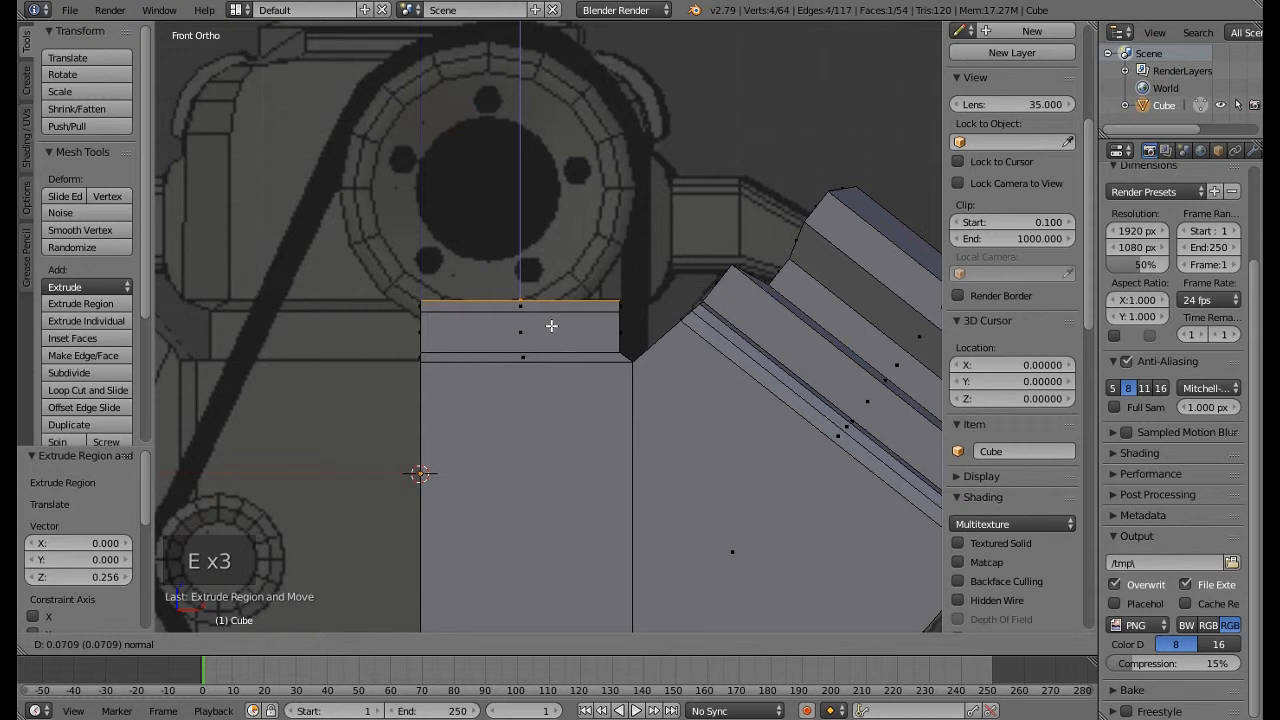
left_click(551, 325)
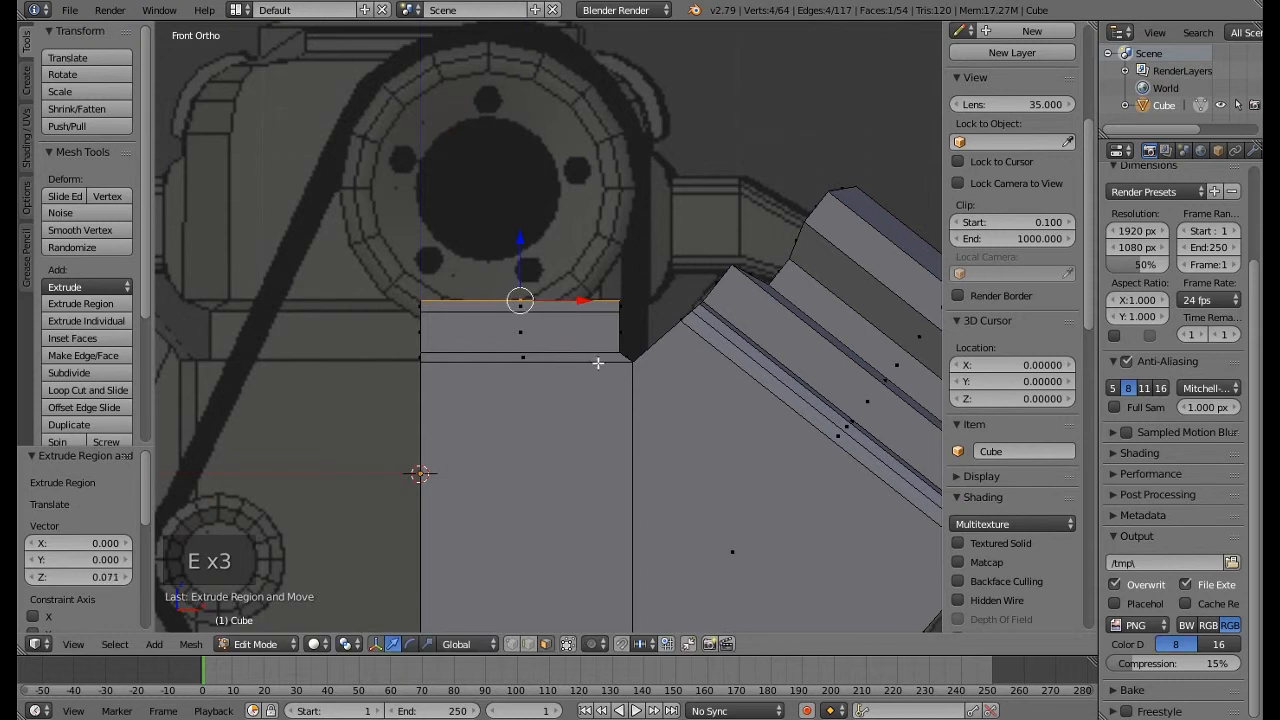
Move the outer edge of the topmost face outward about 0.186 along X to flare the supercharger base
left_click(504, 644)
key("a")
key("c")
left_click(623, 277)
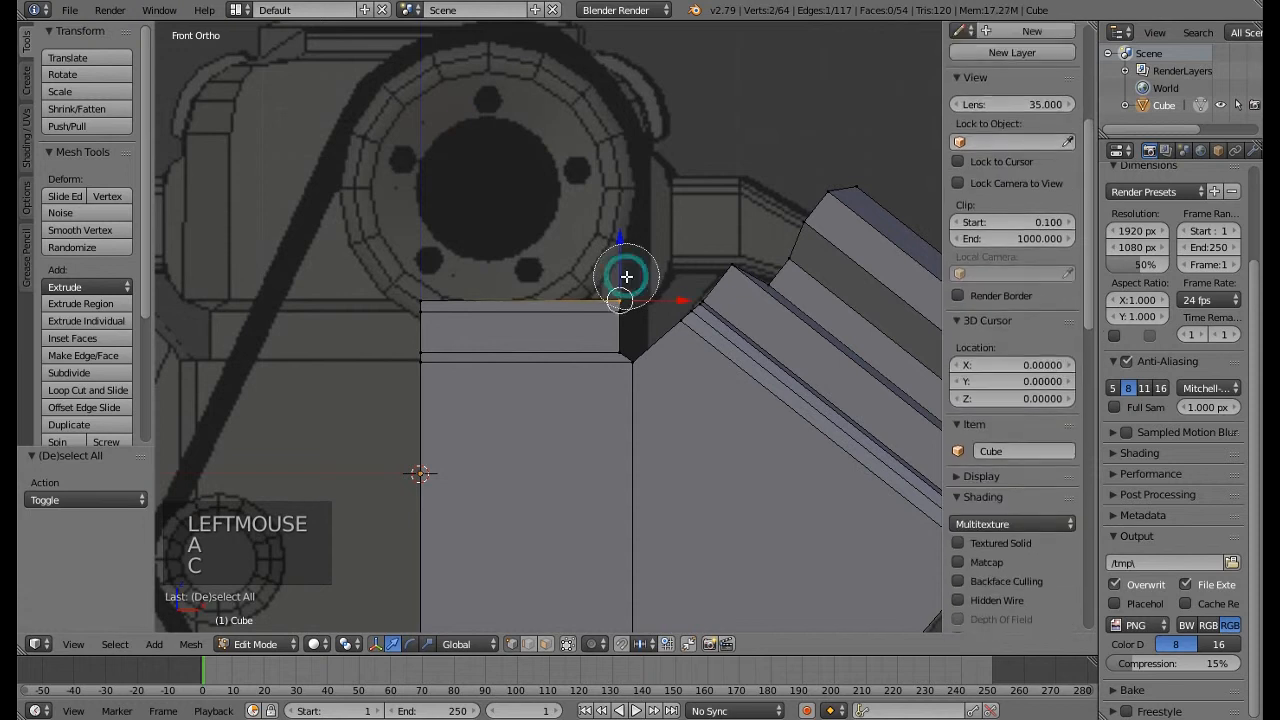
right_click(617, 291)
left_click_drag(654, 298, 685, 299)
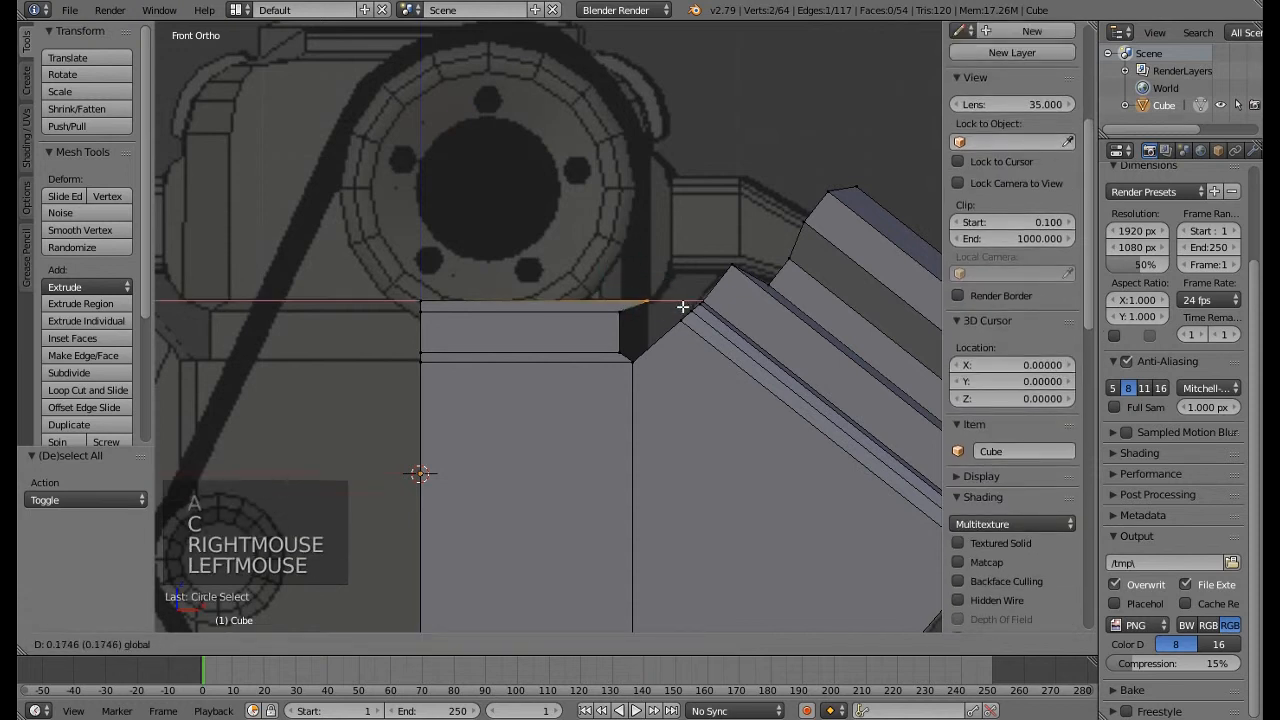
Extrude the flared top face upward about 1.509 to form the supercharger housing
left_click(546, 644)
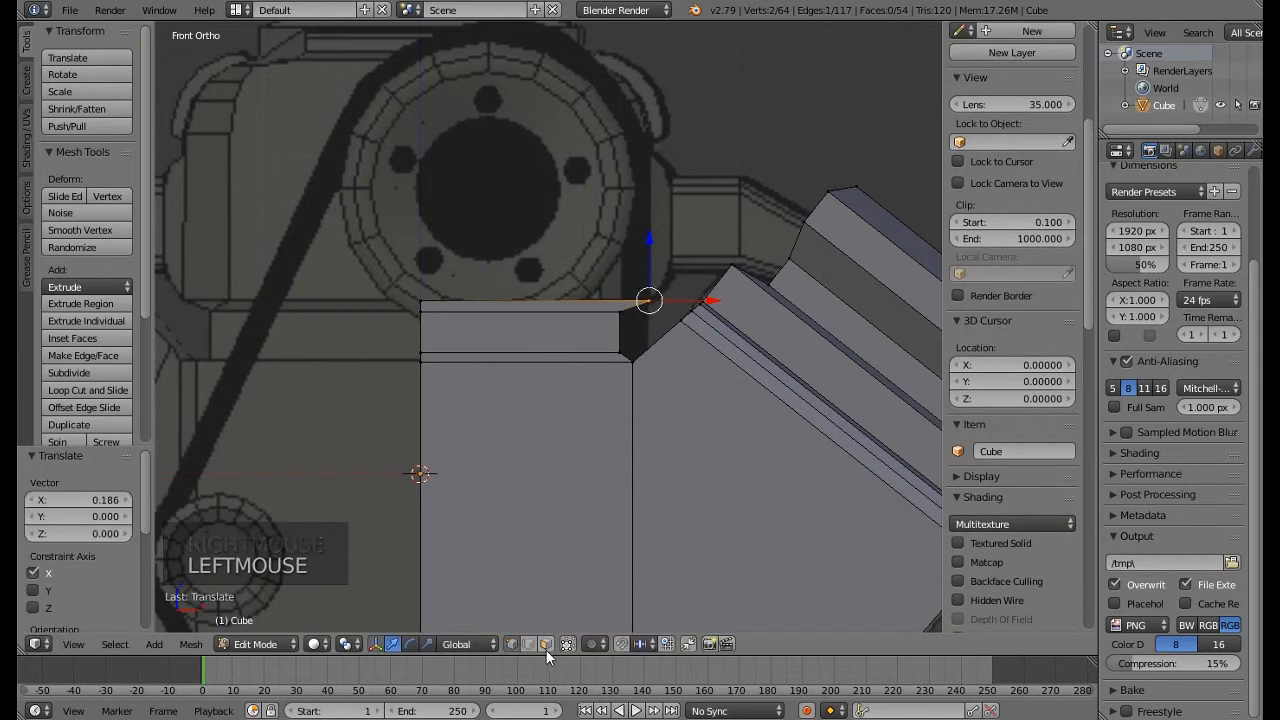
left_click(546, 644)
right_click(534, 298)
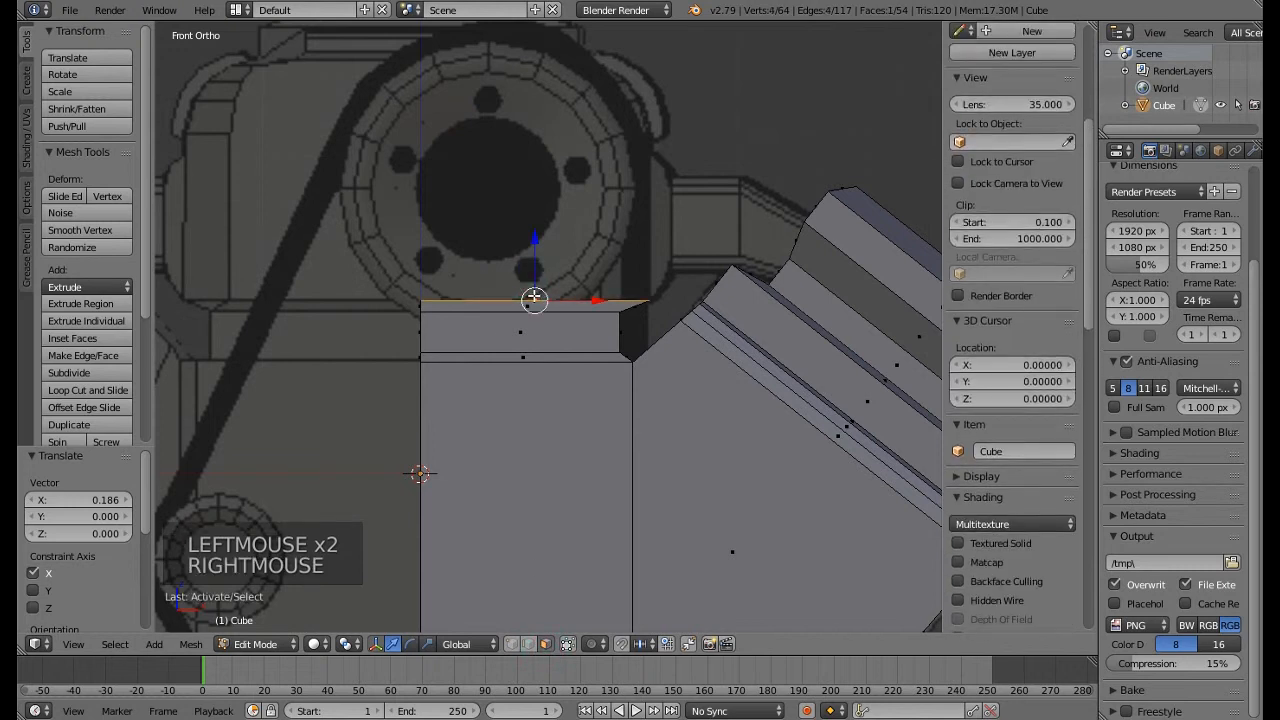
scroll(534, 298, "down", 2)
middle_click_drag(533, 296, 535, 352, "shift")
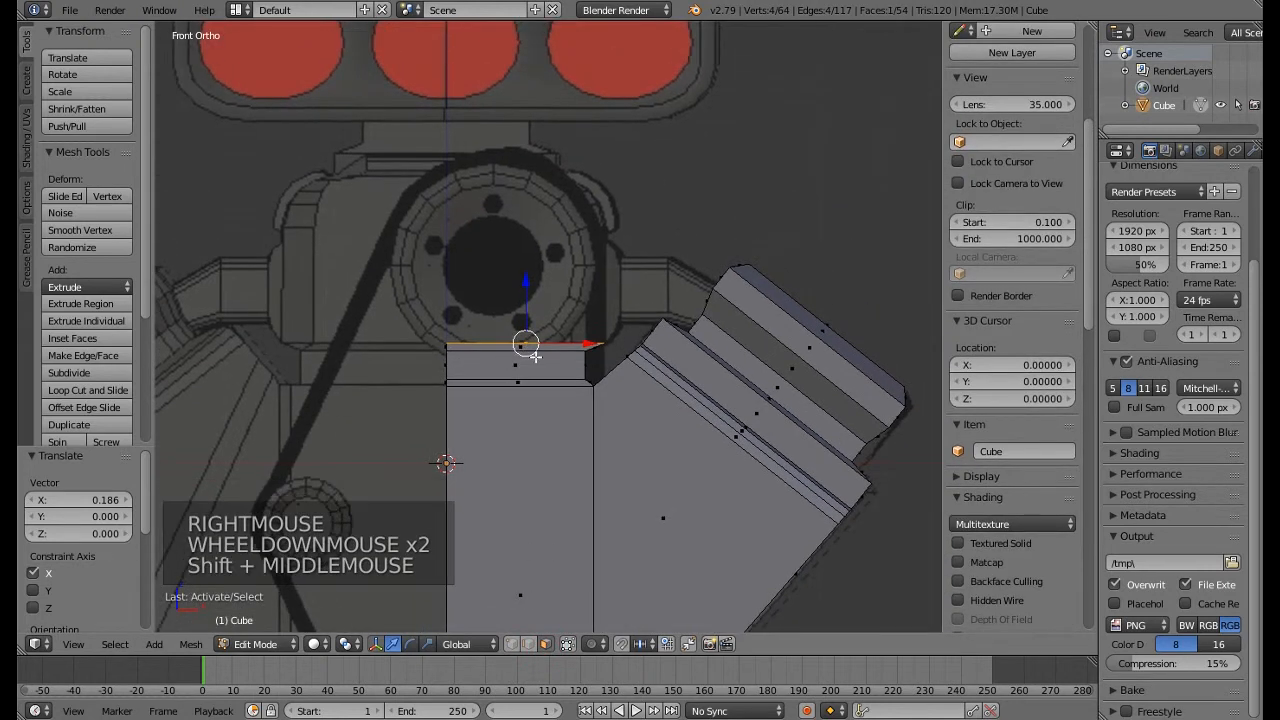
key("e")
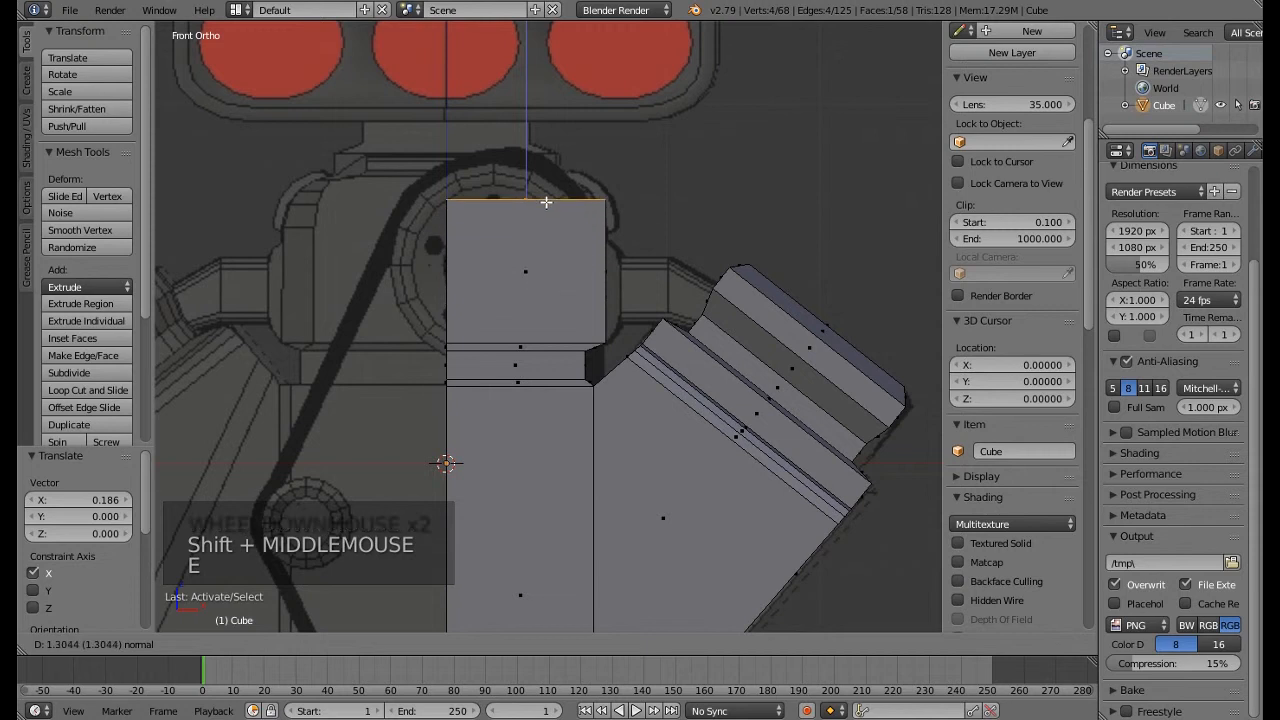
left_click(548, 190)
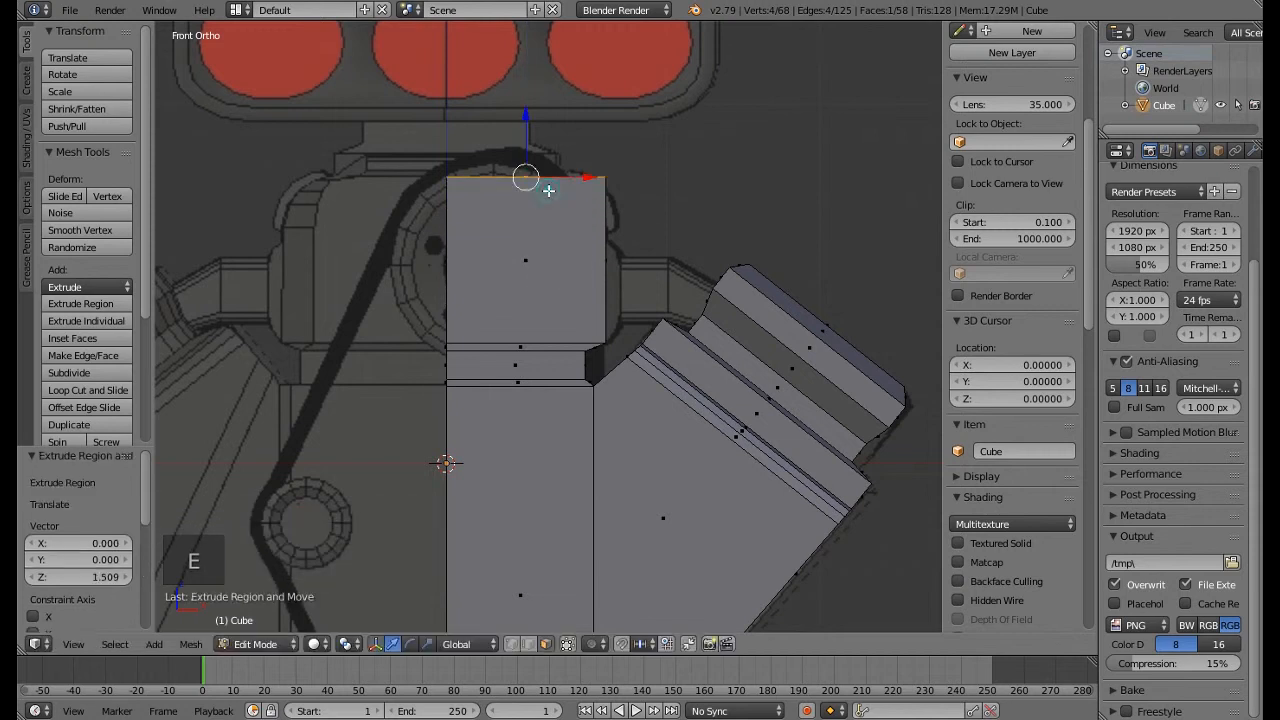
right_click(608, 259)
left_click_drag(628, 260, 630, 273)
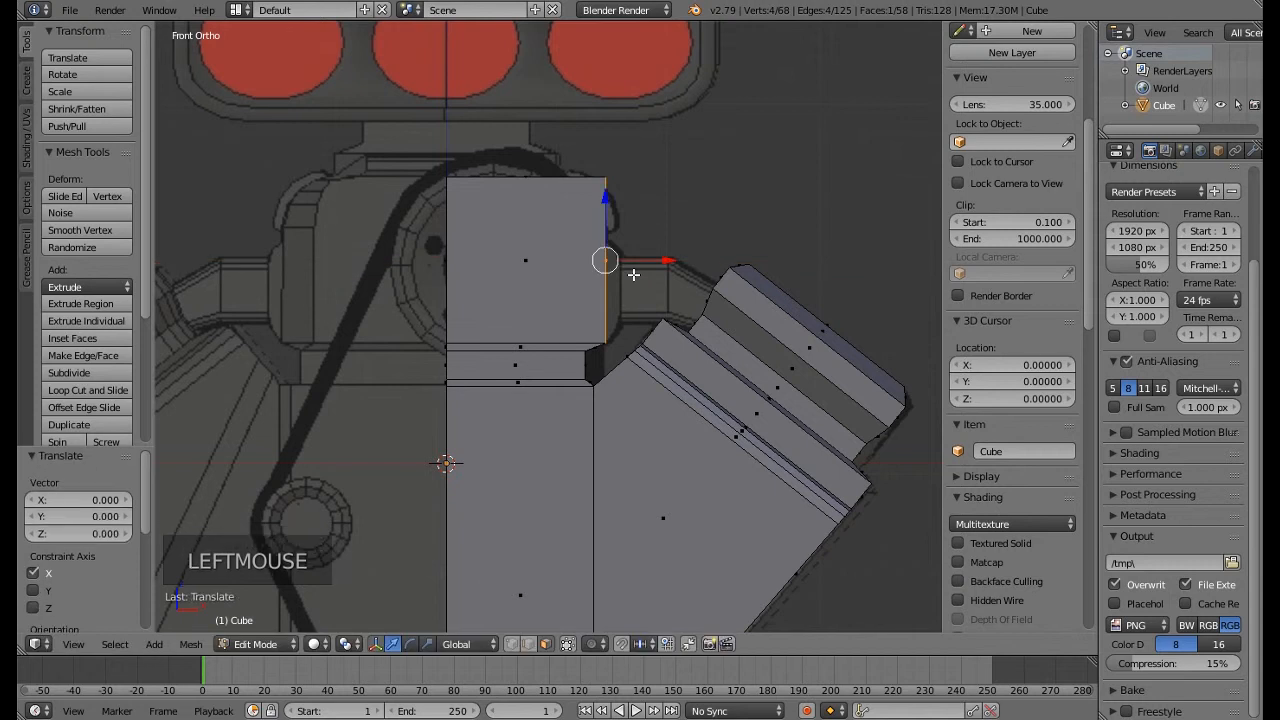
scroll(633, 274, "down", 2)
scroll(633, 274, "down", 1)
middle_click_drag(604, 356, 517, 274, "shift")
scroll(517, 280, "down", 4)
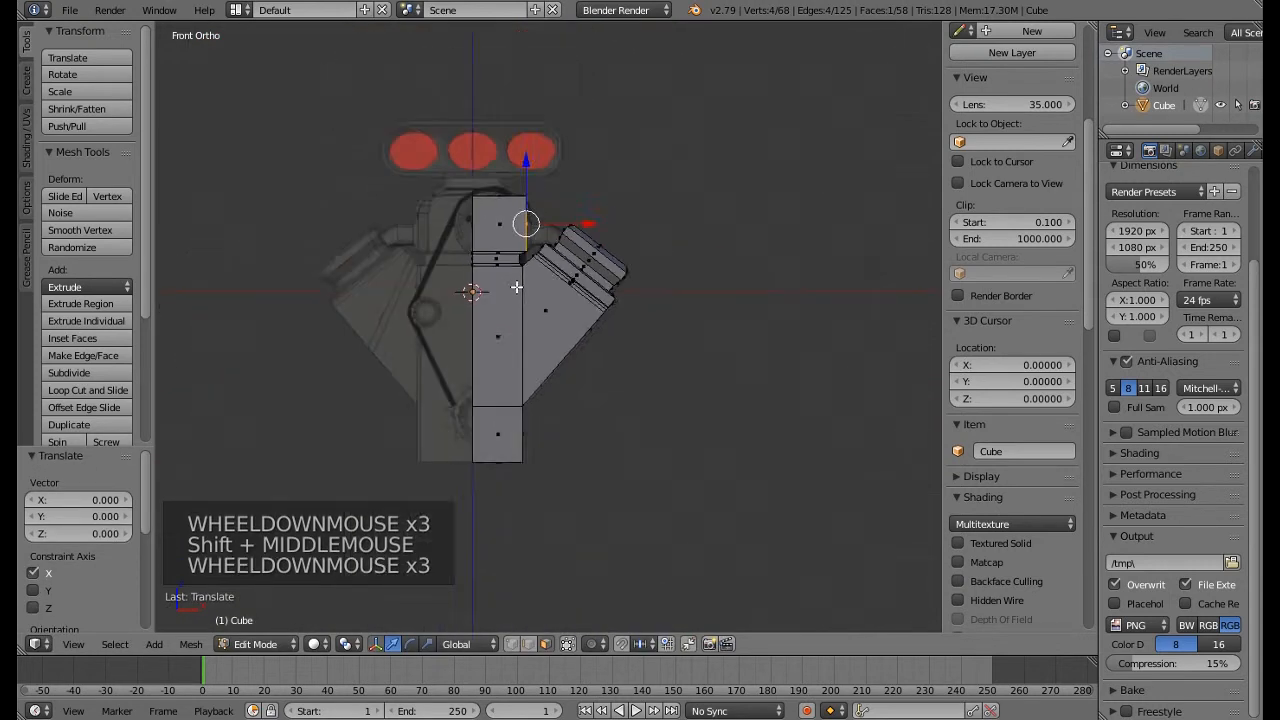
middle_click_drag(599, 186, 600, 563)
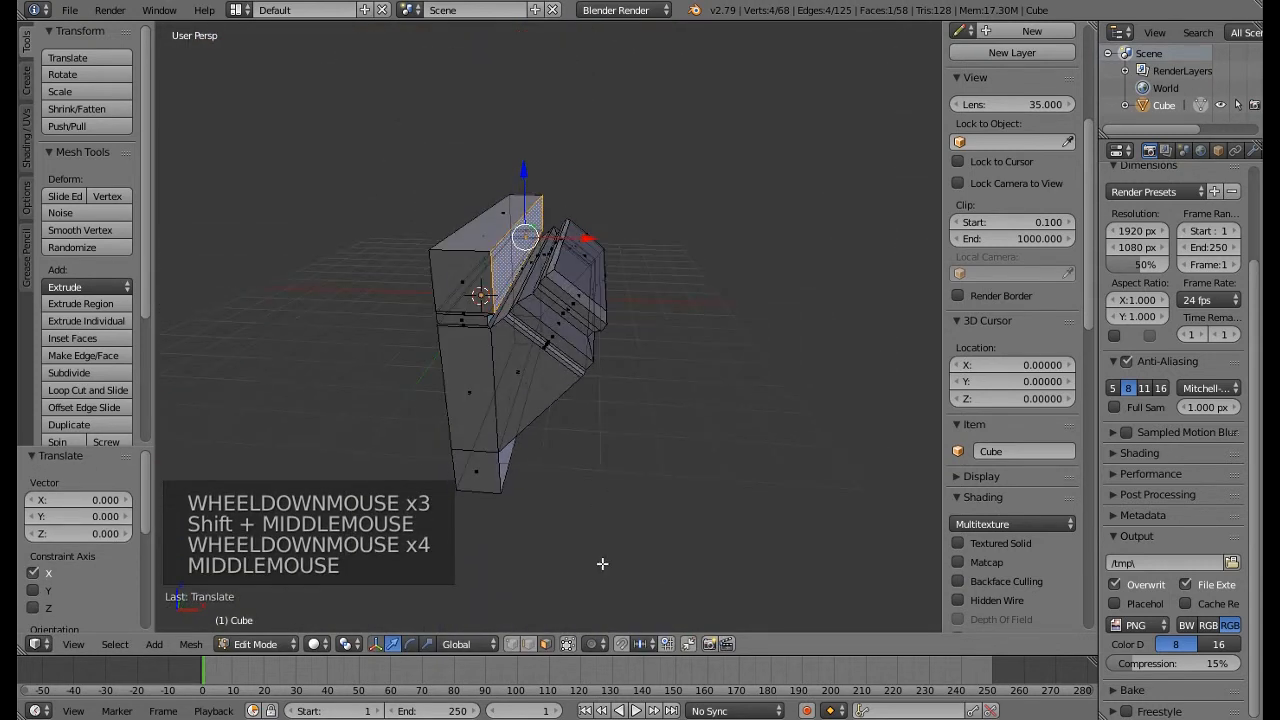
left_click(528, 643)
right_click(458, 245)
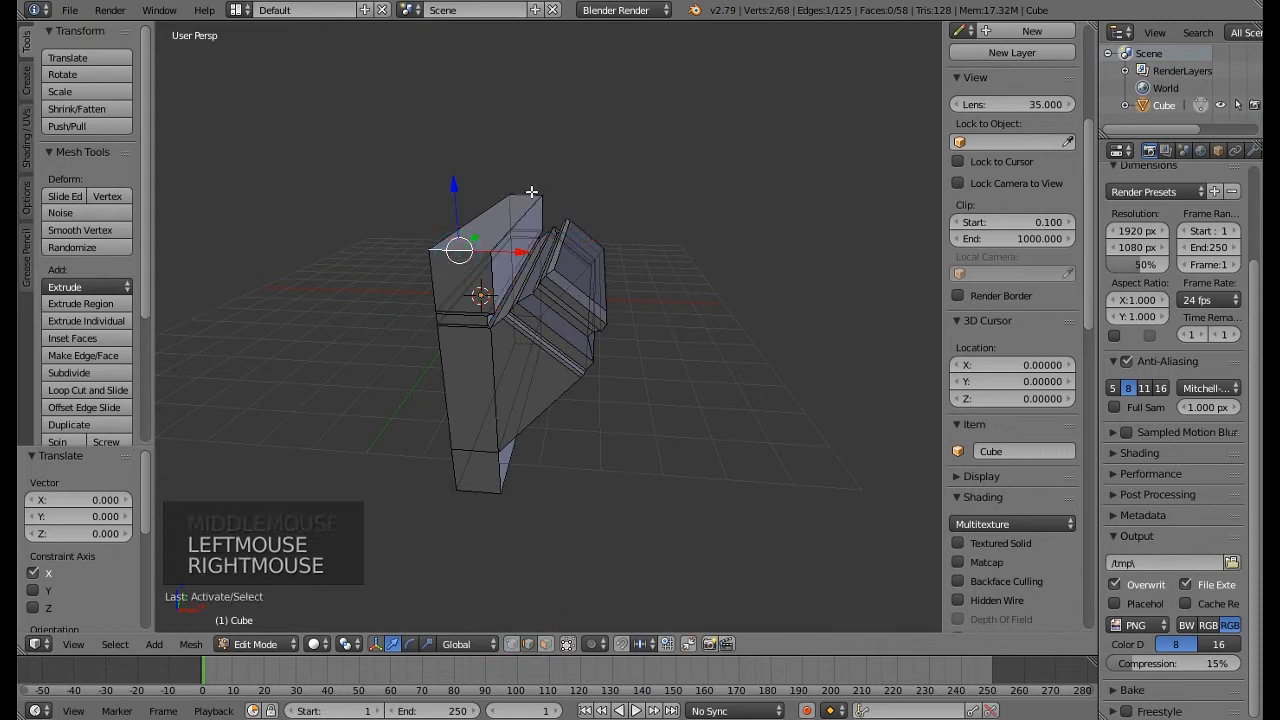
right_click(531, 191, "shift")
middle_click_drag(538, 240, 527, 215)
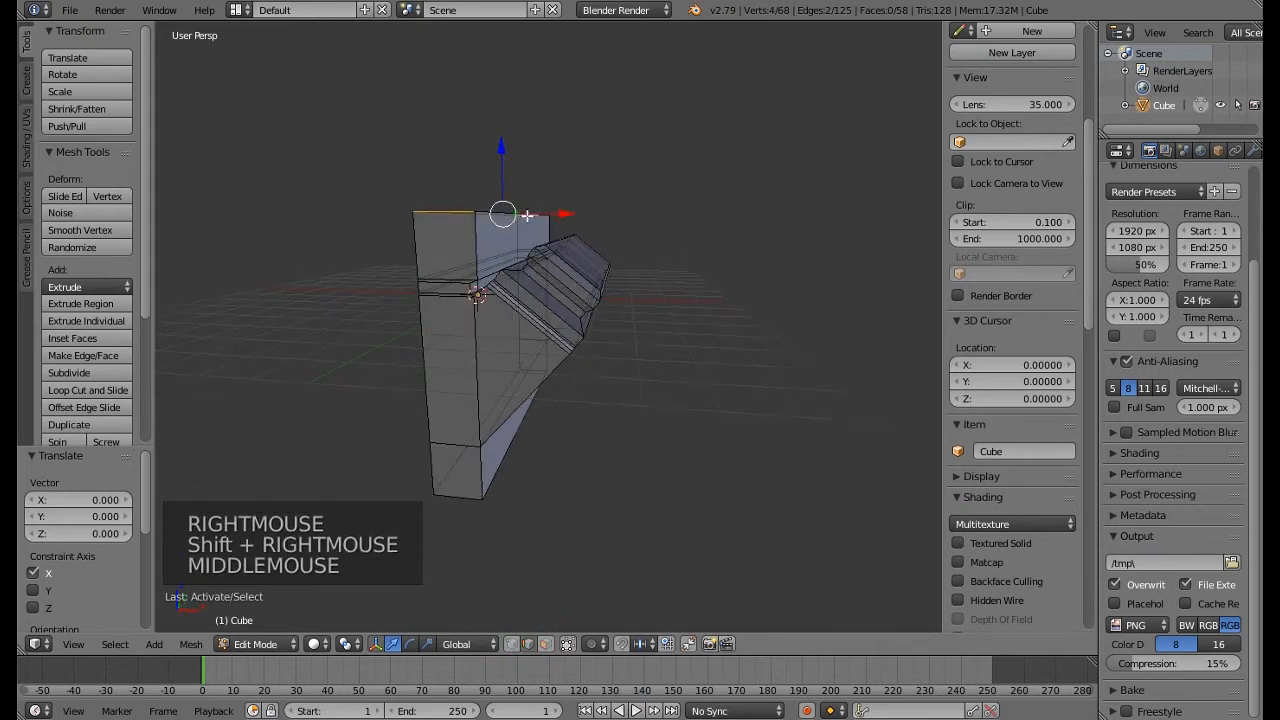
key("KP_1")
scroll(518, 225, "up", 6)
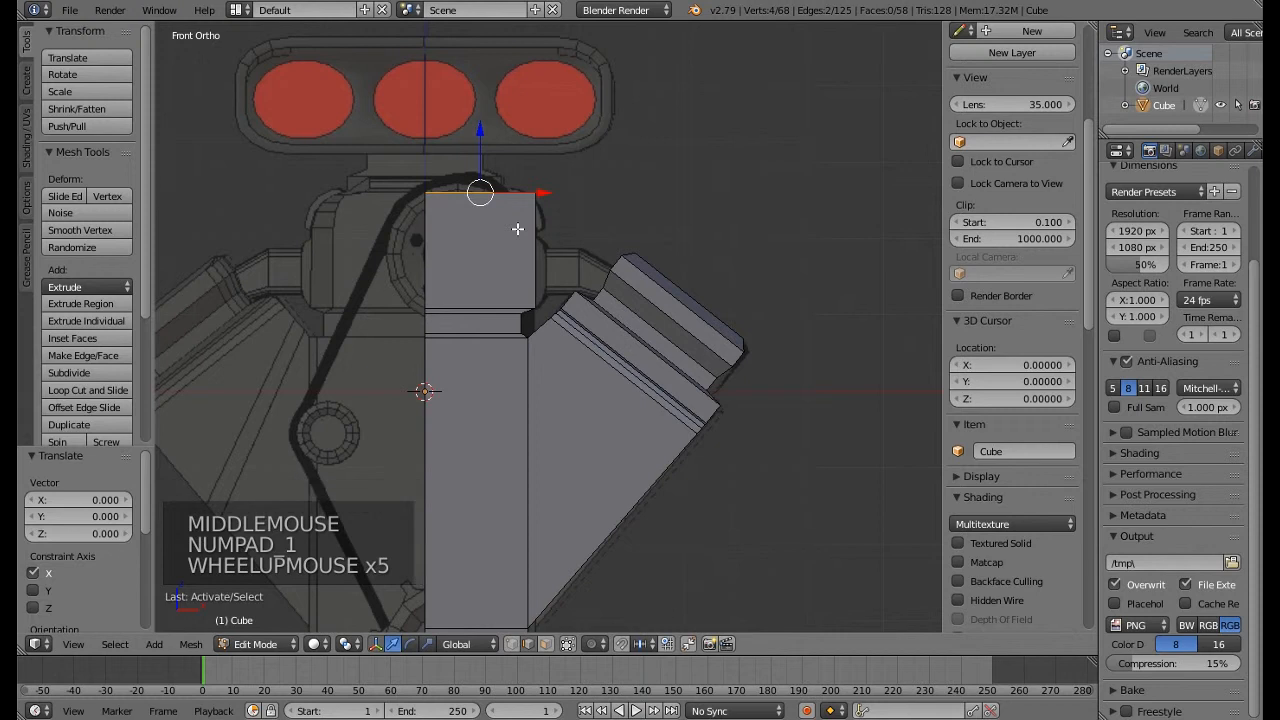
Bevel the housing's upper outer lengthwise edge by about 0.539 with 4 segments to match the blueprint's rounded corner
middle_click_drag(617, 209, 476, 233)
right_click(476, 233)
key("KP_1")
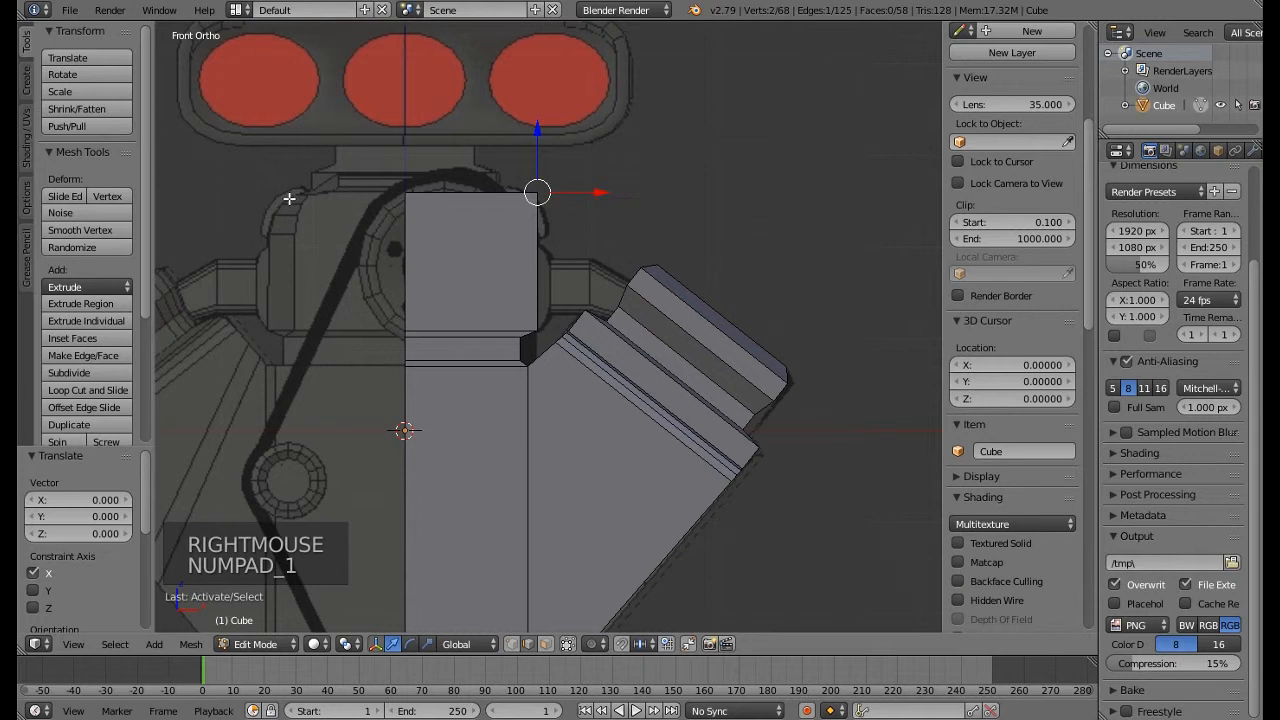
scroll(598, 186, "up", 1)
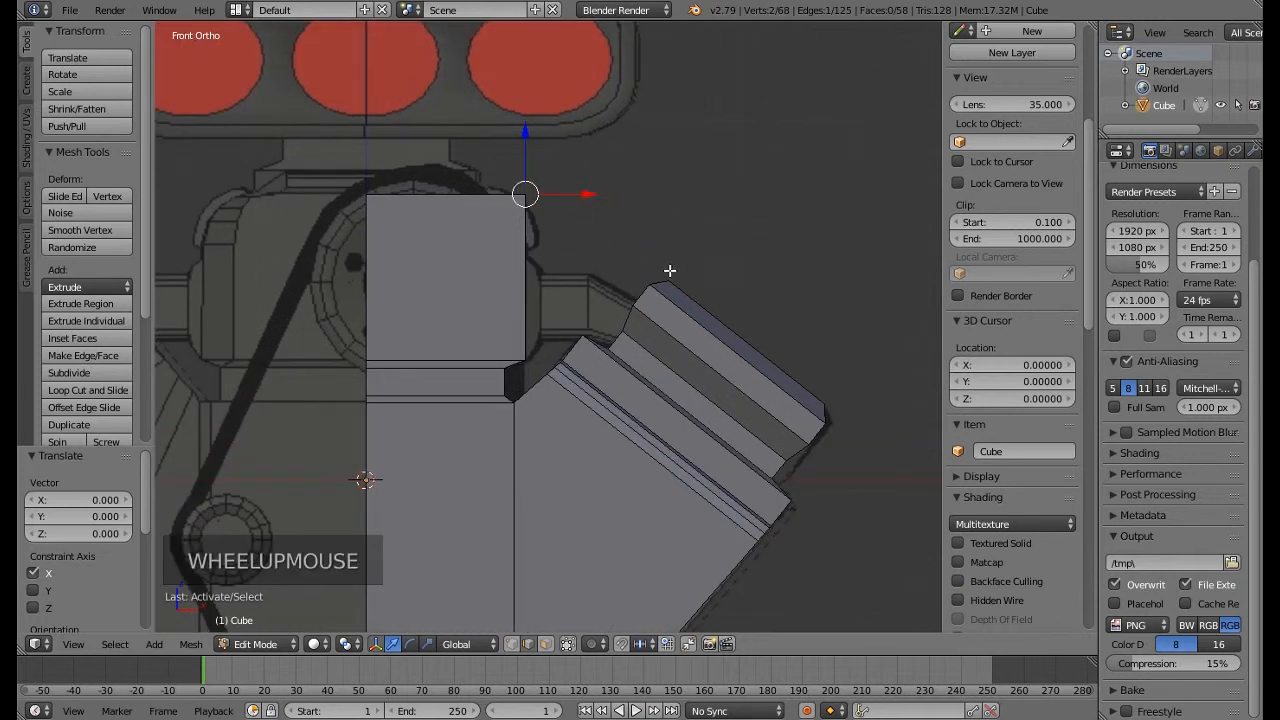
key("ctrl+b")
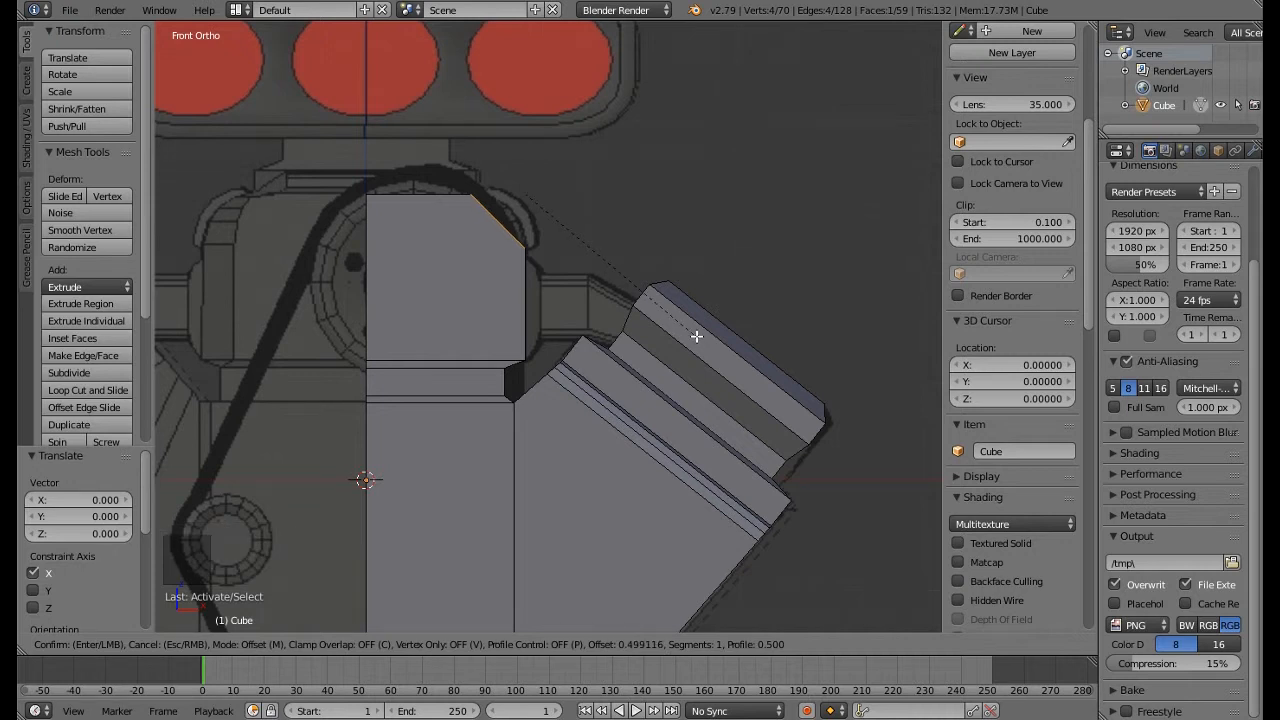
scroll(696, 336, "up", 1)
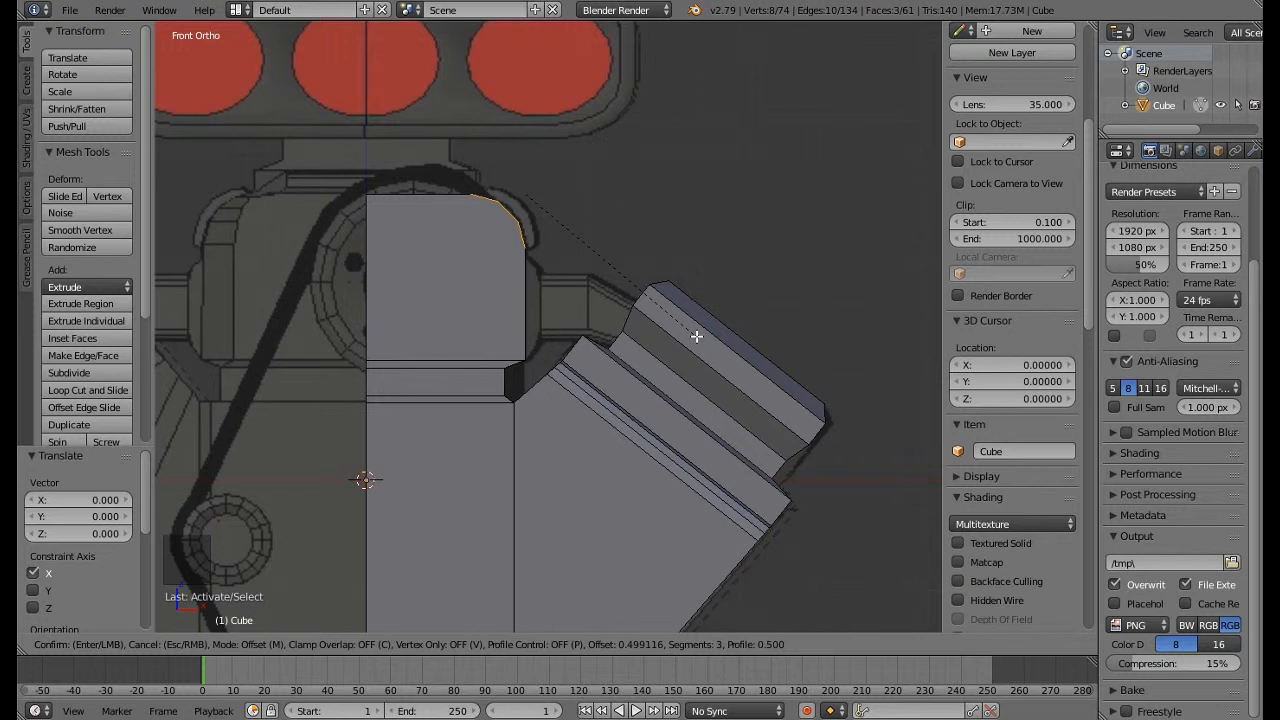
scroll(696, 336, "up", 1)
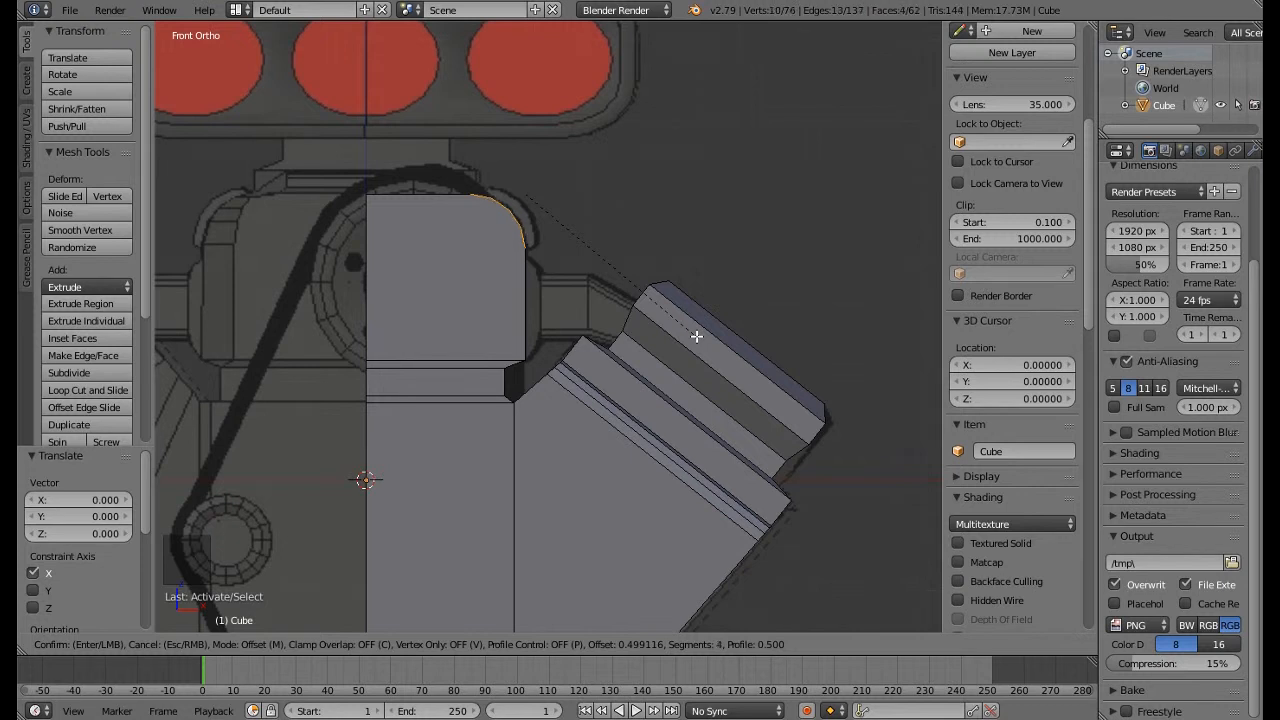
left_click(695, 345)
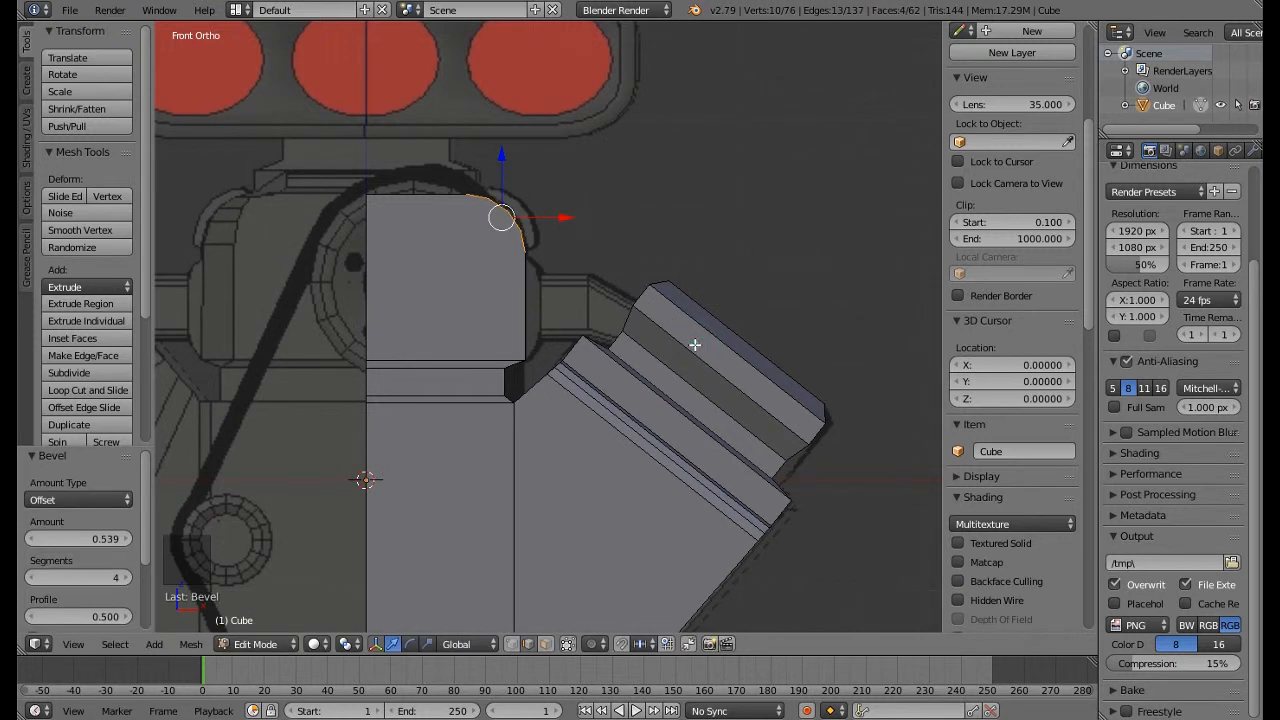
Leave edit mode and examine the half engine's overall shape from the front and in perspective
key("Tab")
scroll(694, 344, "down", 5)
middle_click_drag(650, 362, 488, 295, "shift")
scroll(513, 292, "up", 3)
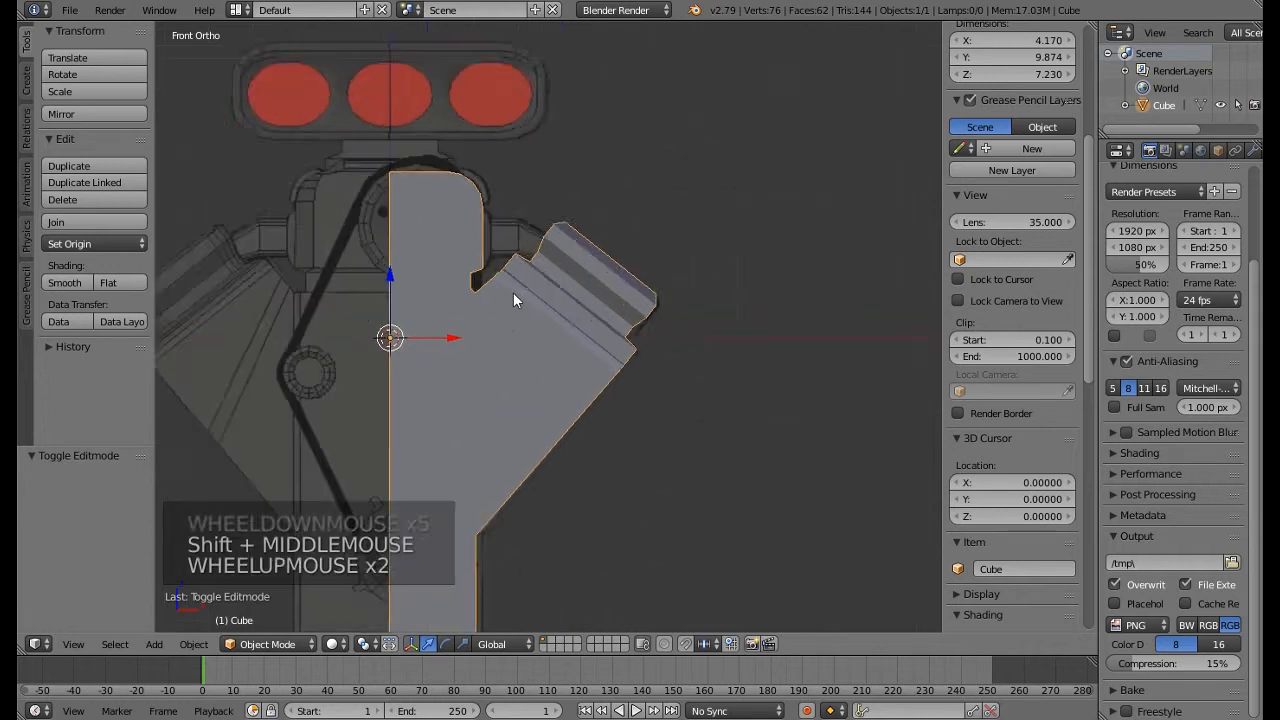
middle_click_drag(501, 226, 573, 284, "shift")
scroll(627, 133, "down", 1)
key("KP_Decimal")
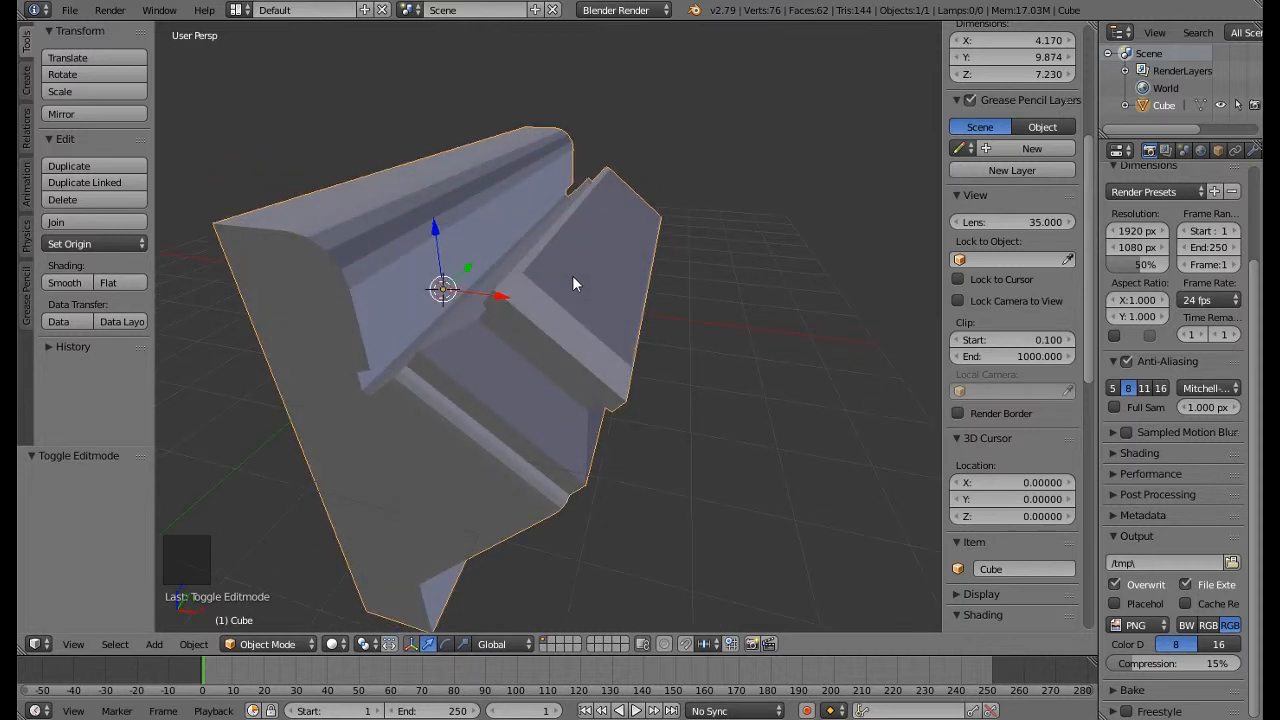
Add eight evenly spaced loop cuts across the length of the supercharger housing to match the side blueprint's ribs
key("KP_1")
key("KP_3")
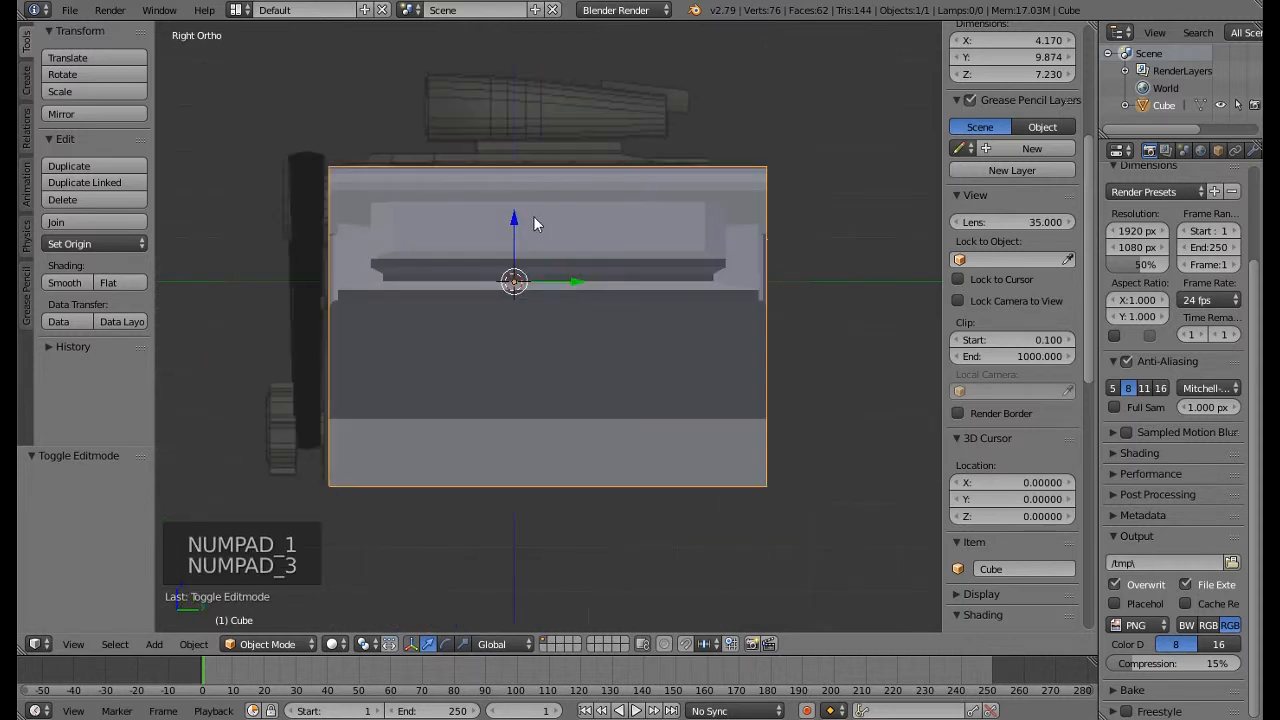
key("z")
scroll(481, 201, "up", 4)
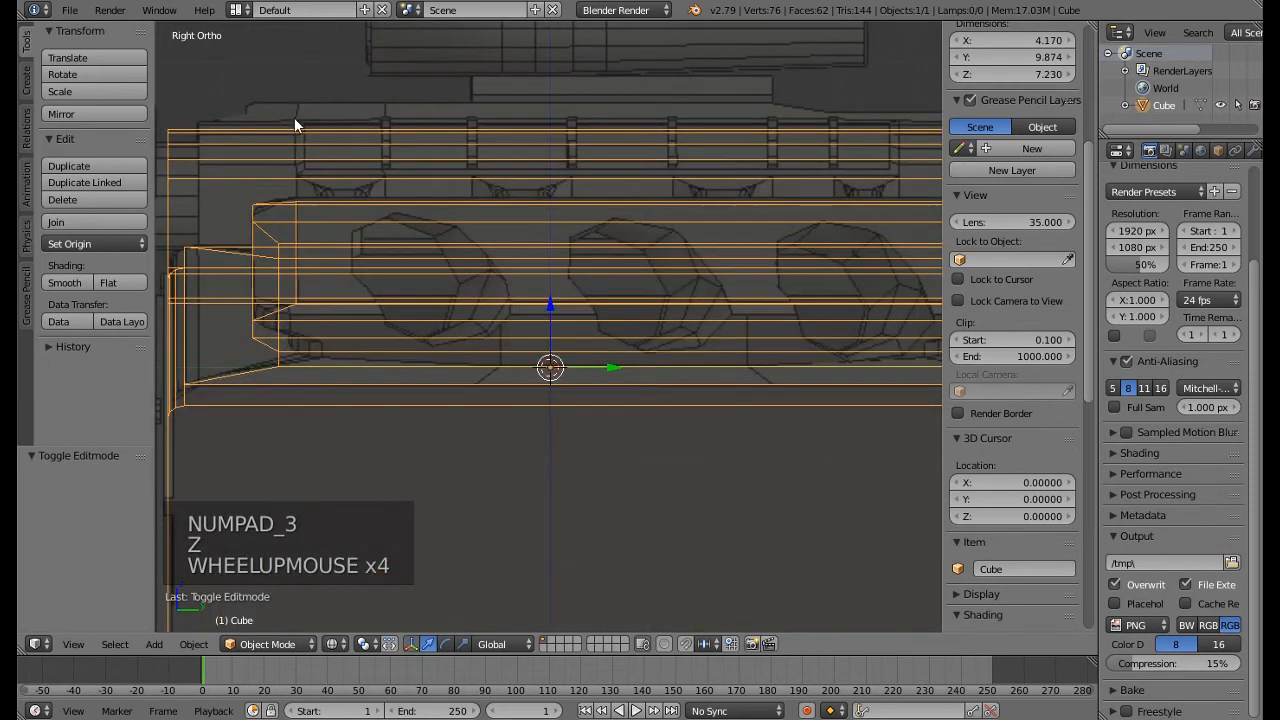
key("Tab")
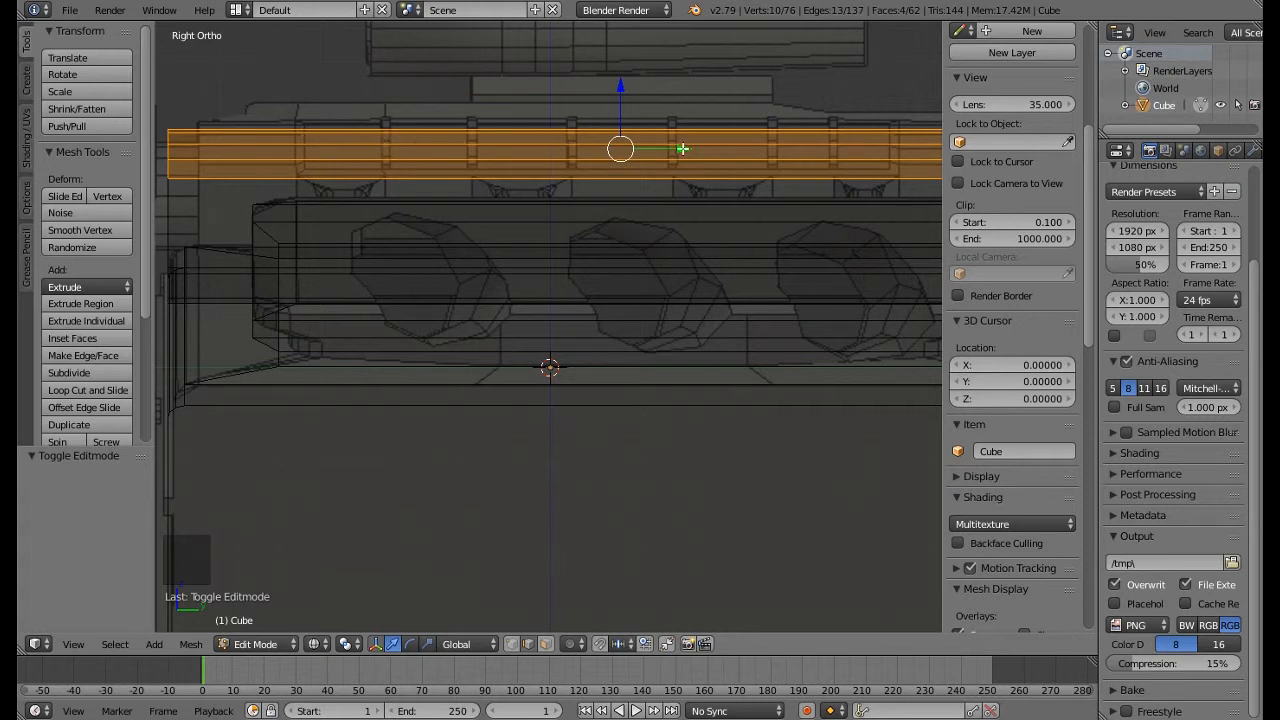
middle_click_drag(838, 149, 775, 152, "shift")
middle_click_drag(633, 208, 592, 246, "shift")
scroll(626, 229, "down", 2)
key("ctrl+r")
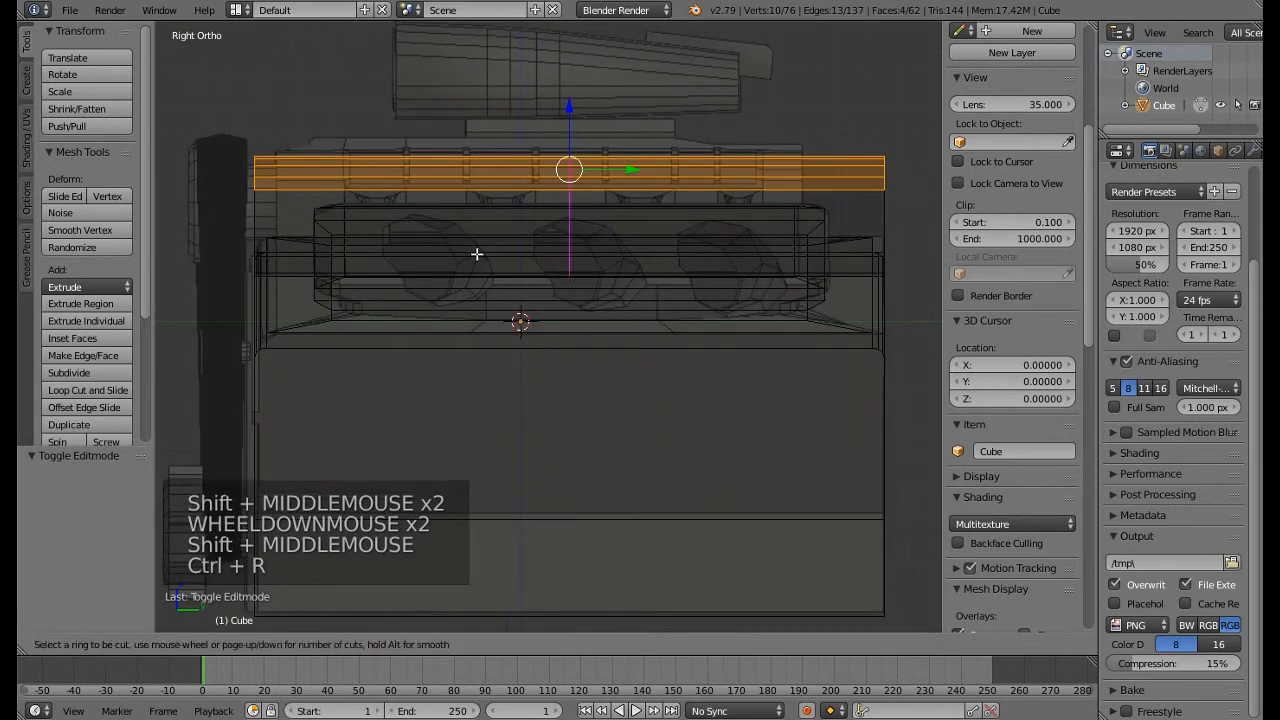
scroll(477, 254, "up", 3)
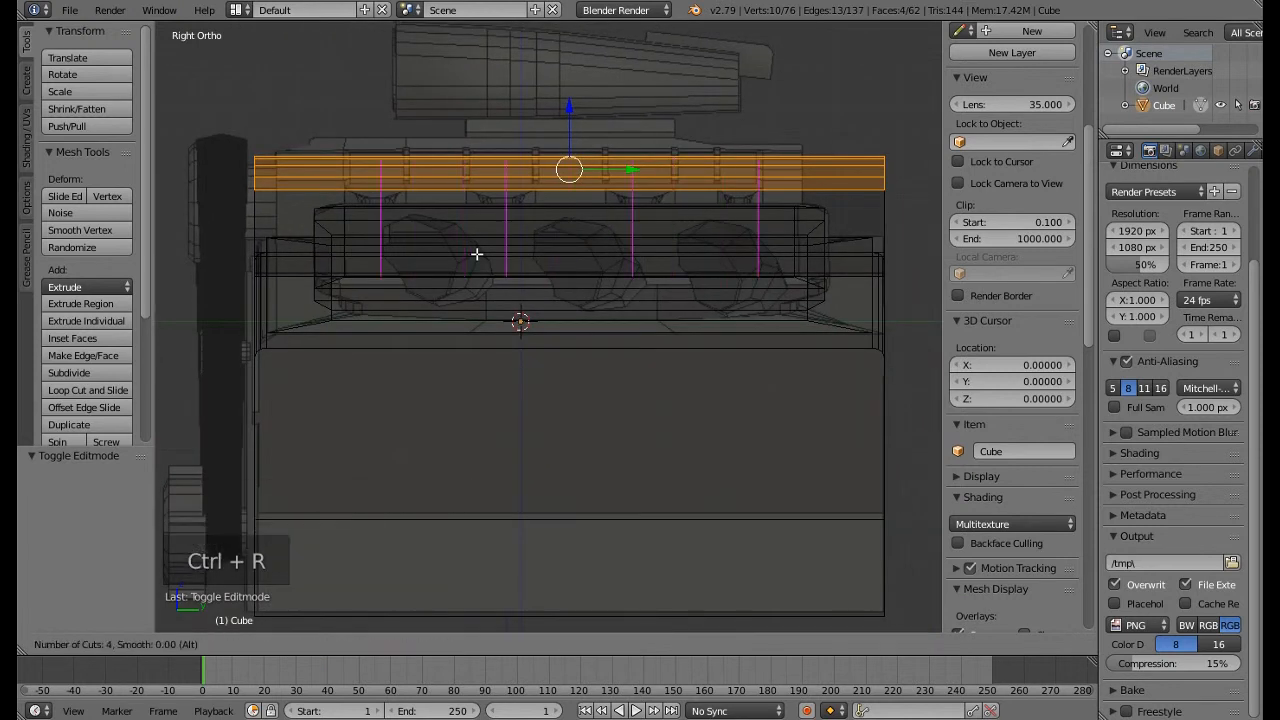
scroll(477, 254, "up", 3)
scroll(477, 254, "up", 1)
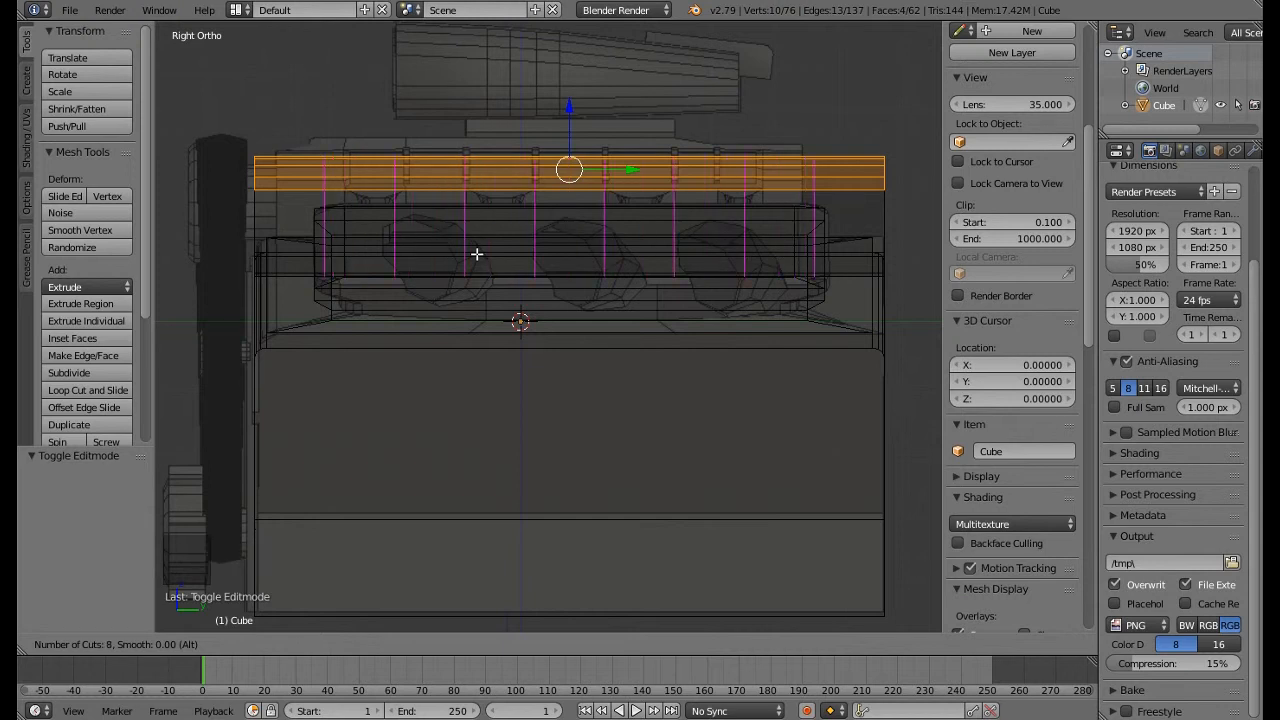
left_click(477, 254)
right_click(477, 254)
middle_click_drag(449, 194, 659, 456)
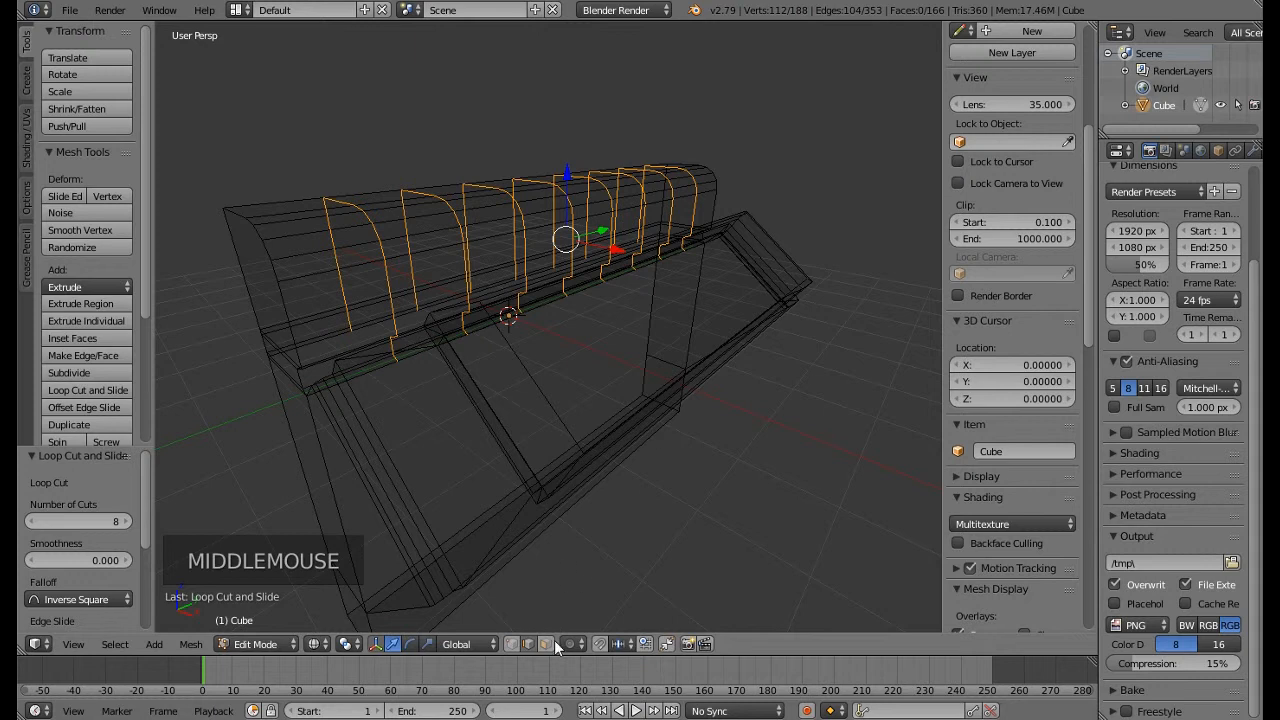
key("z")
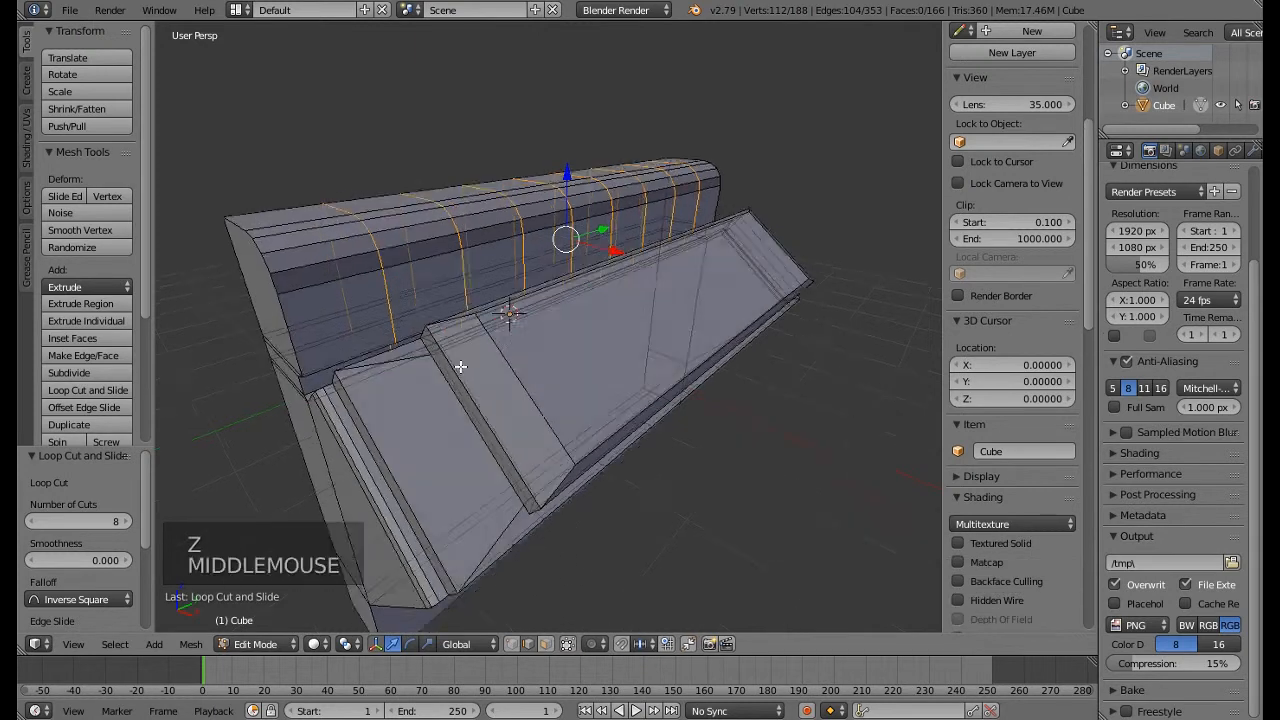
middle_click_drag(460, 367, 729, 632)
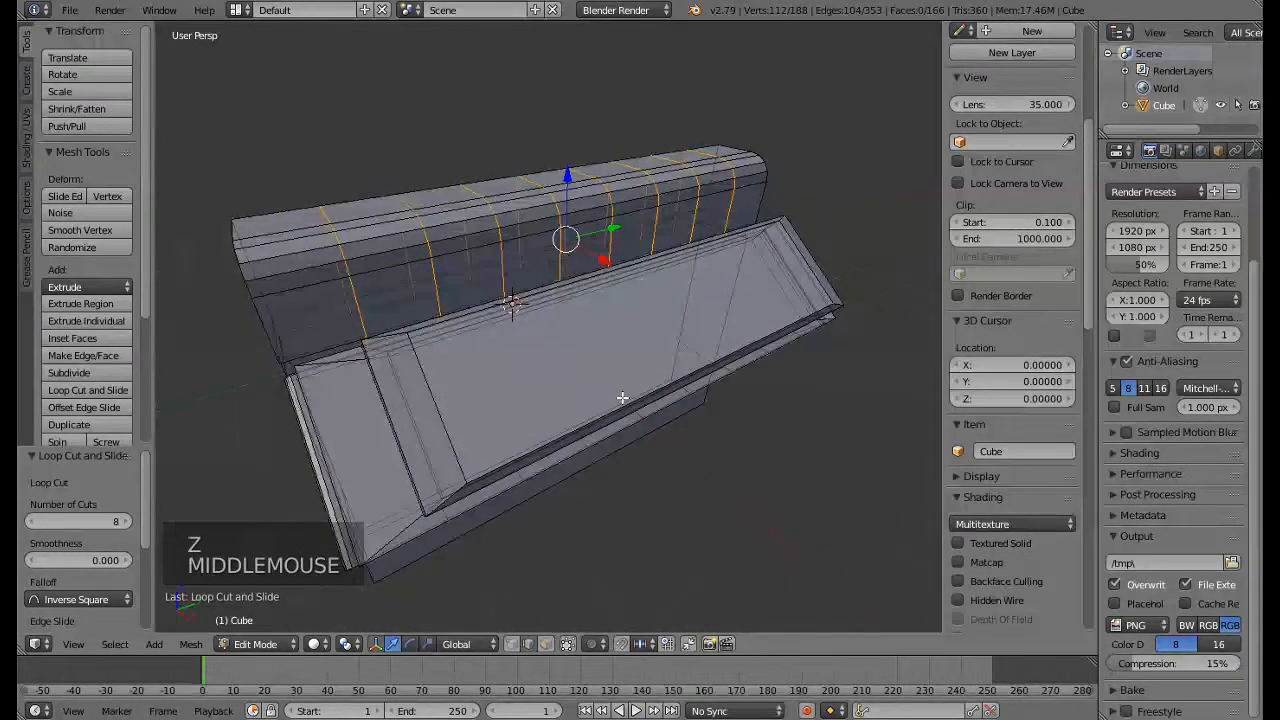
Select only the crosswise edges on the housing's rounded upper corner, leaving out the lengthwise edges
key("KP_3")
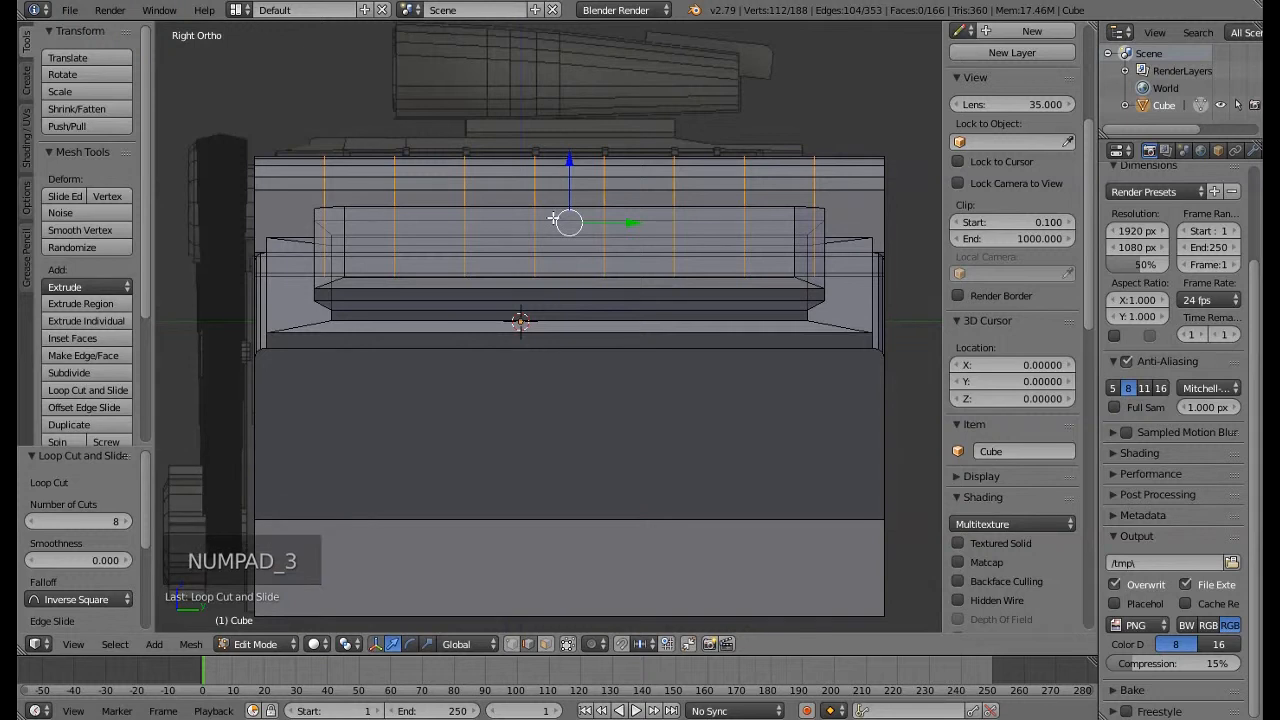
key("z")
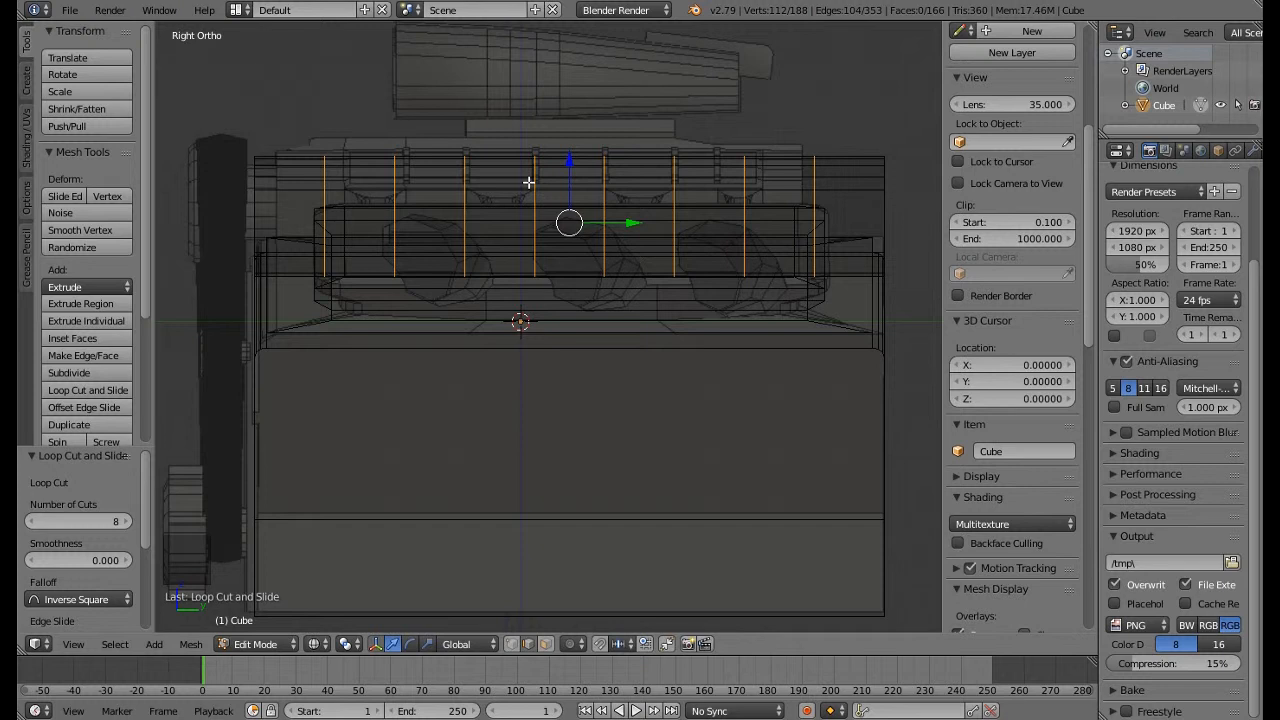
middle_click_drag(491, 179, 615, 216)
key("KP_1")
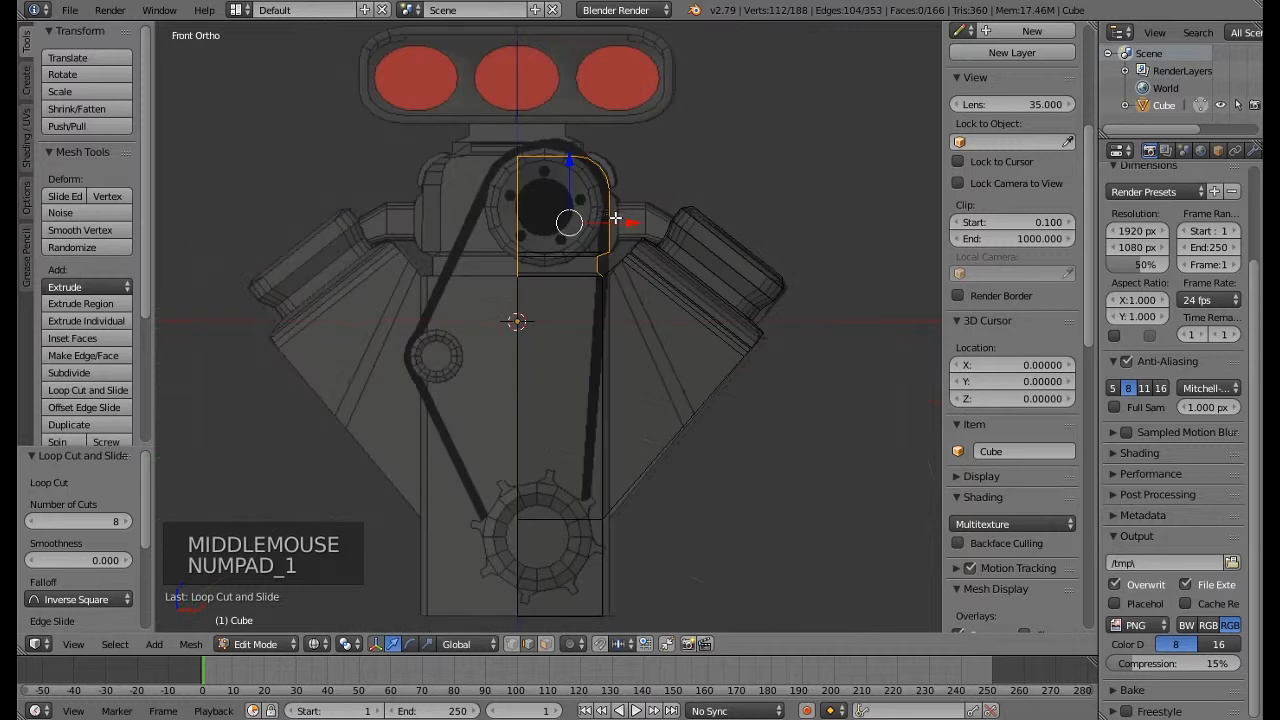
key("a")
key("a")
key("c")
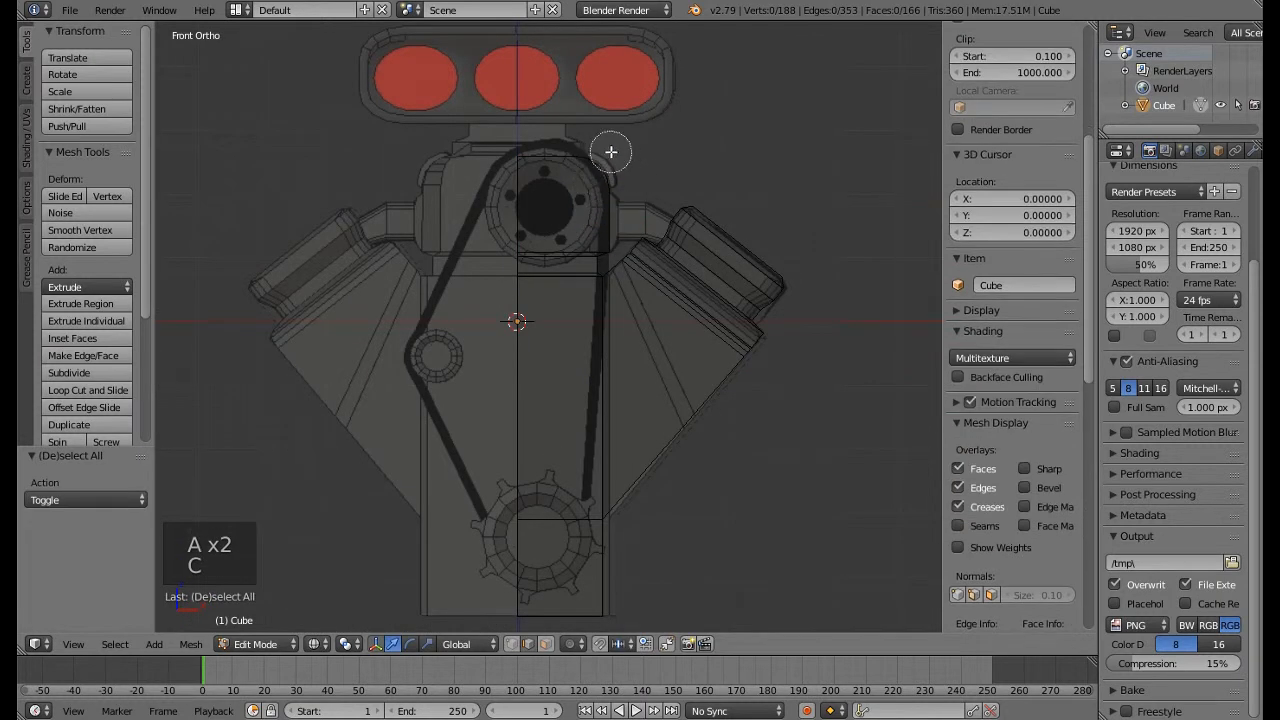
left_click_drag(611, 156, 607, 158)
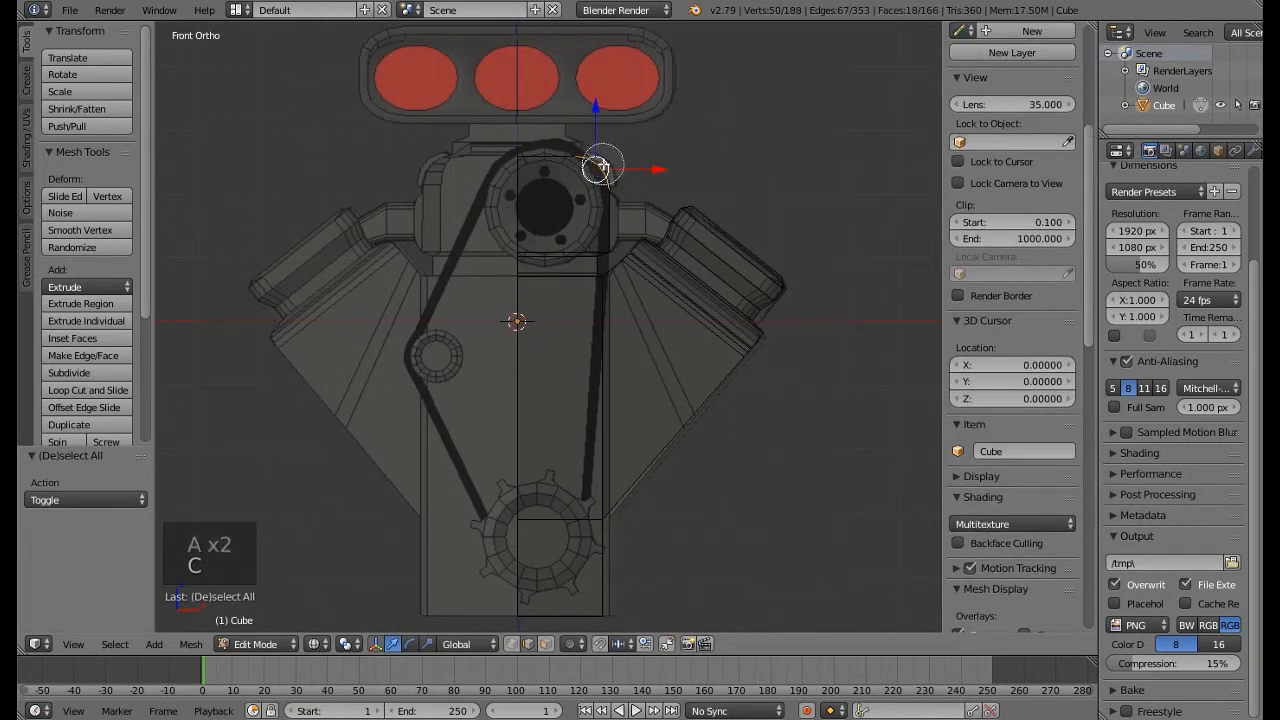
right_click(596, 168)
key("KP_3")
middle_click_drag(600, 170, 502, 271)
key("c")
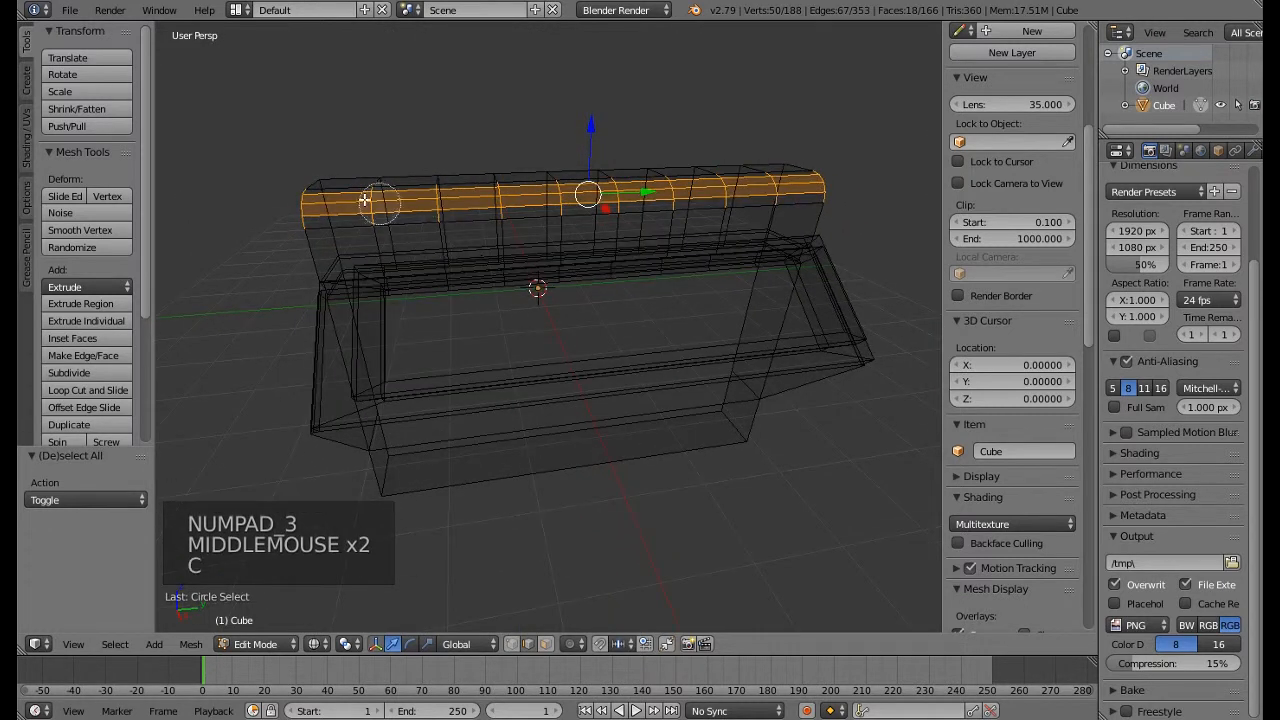
mouse_move(343, 186)
middle_mouse_down()
mouse_move(343, 209)
mouse_move(533, 176)
mouse_move(532, 204)
mouse_move(629, 177)
mouse_move(645, 207)
mouse_move(703, 199)
mouse_move(746, 171)
mouse_move(790, 175)
mouse_move(794, 194)
middle_mouse_up()
right_click(648, 234)
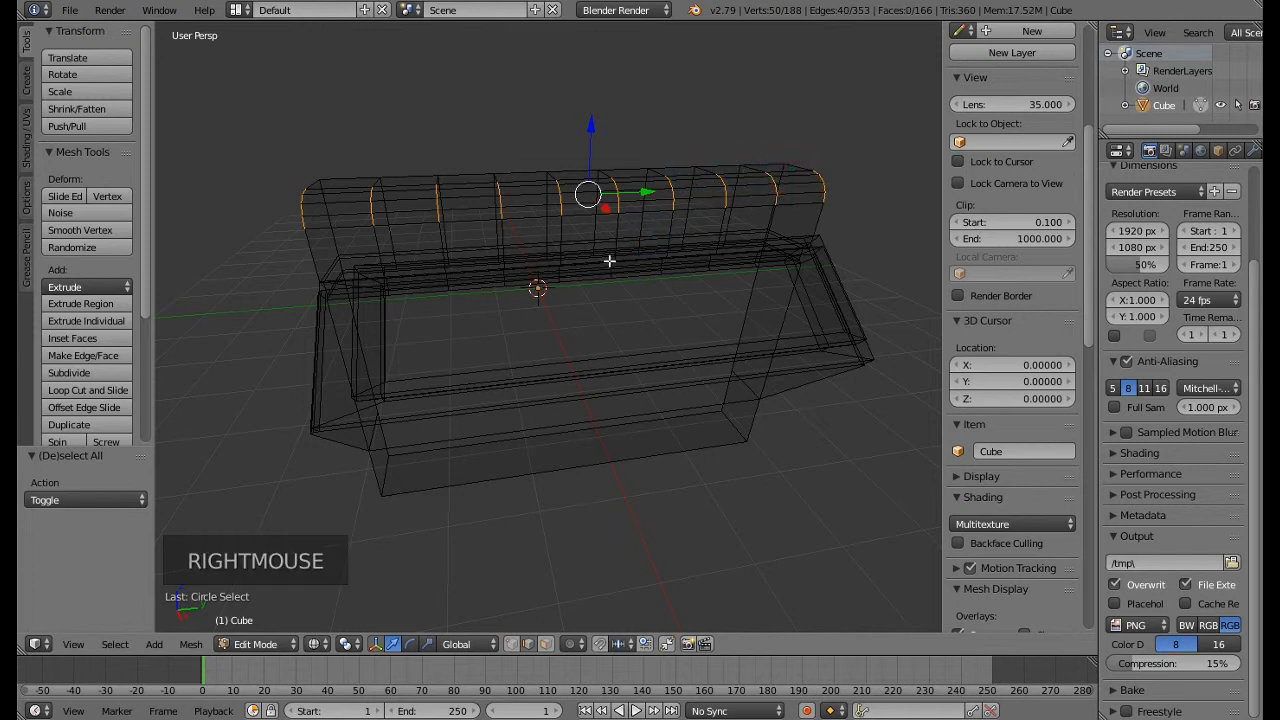
Deselect the corner edges at both ends of the housing and bevel the eight remaining crosswise edge runs by about 0.067
key("z")
mouse_move(454, 229)
middle_mouse_down()
mouse_move(531, 221)
mouse_move(395, 236)
middle_mouse_up()
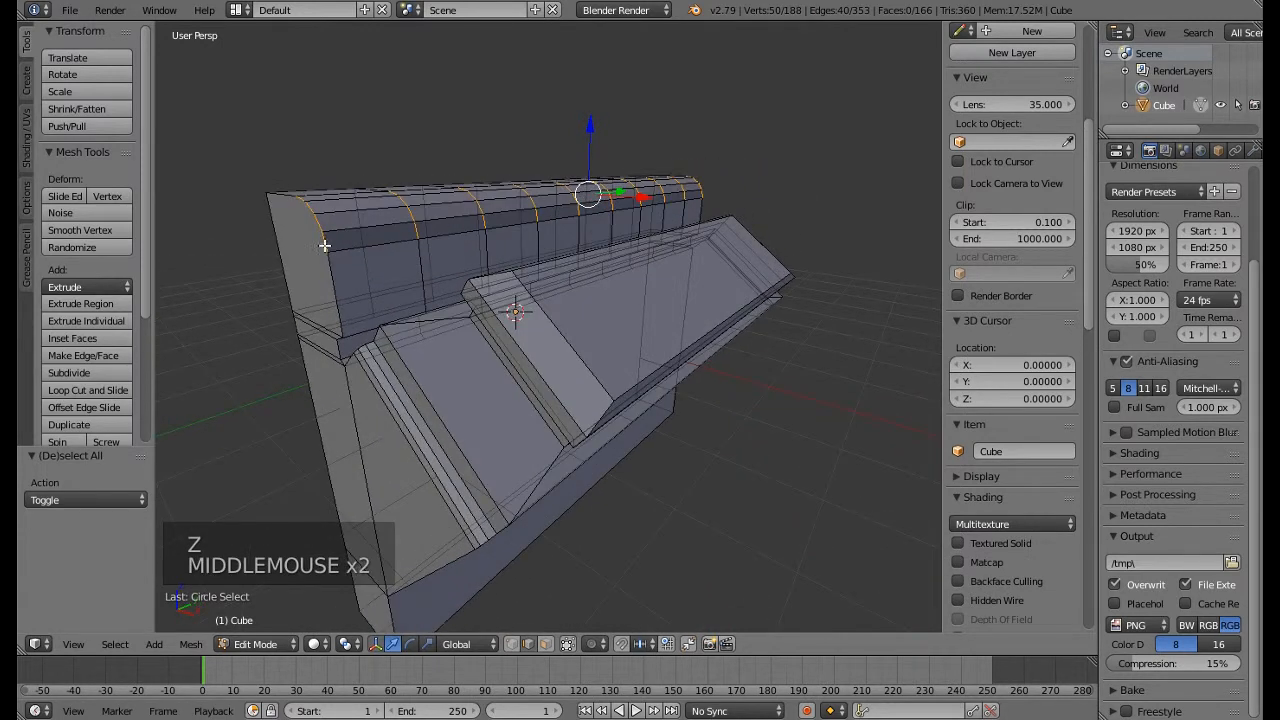
key("c")
middle_click_drag(300, 196, 322, 242)
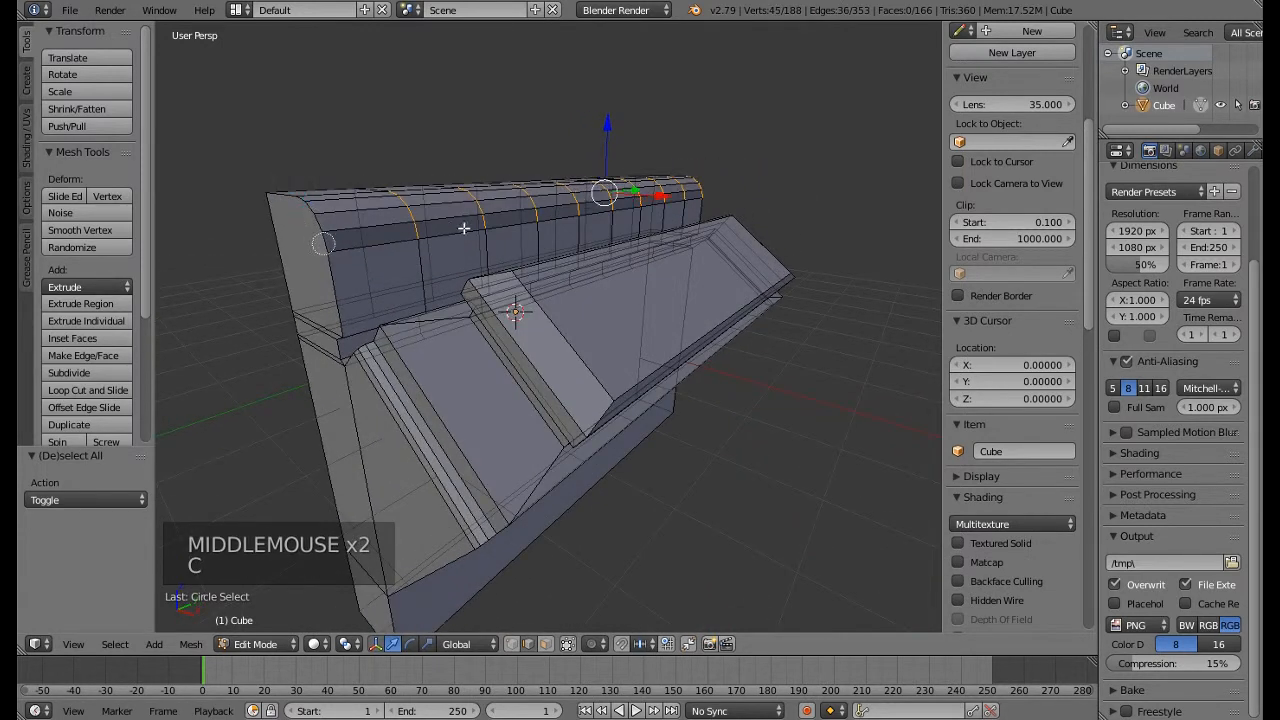
mouse_move(694, 168)
middle_mouse_down()
mouse_move(704, 195)
mouse_move(649, 251)
middle_mouse_up()
right_click(706, 199)
key("ctrl+b")
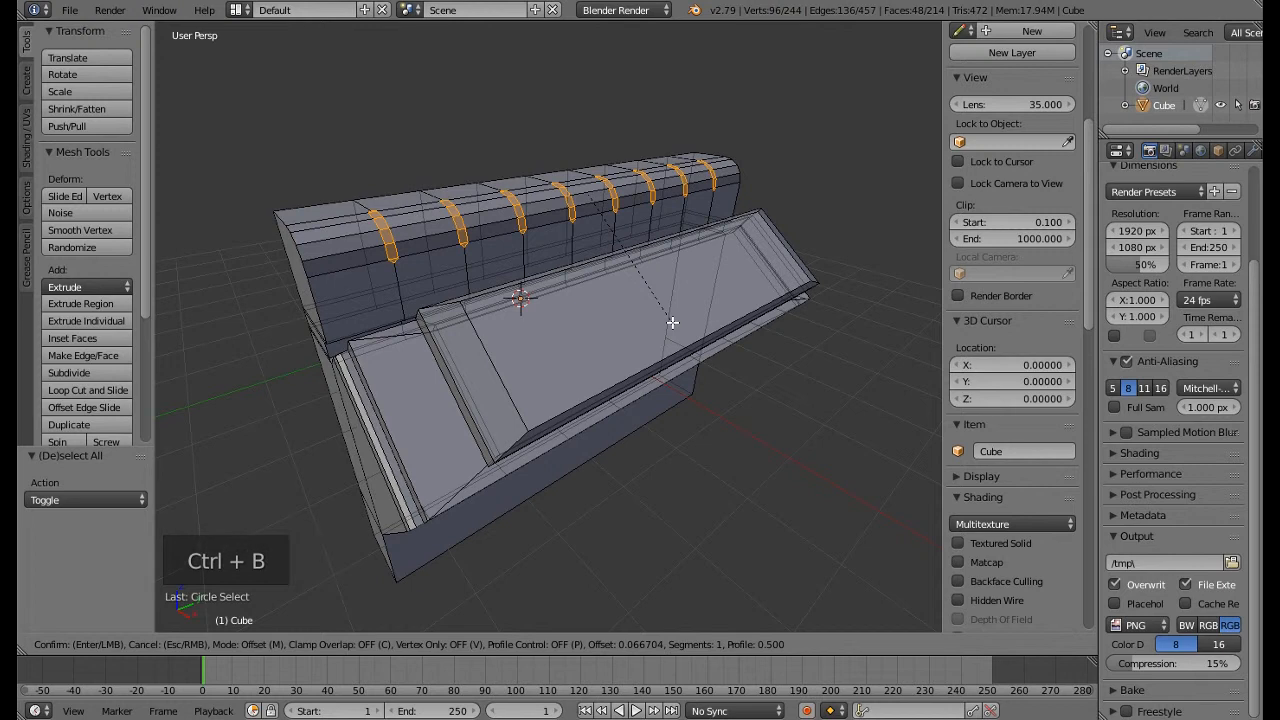
left_click(672, 322)
Extrude the eight beveled strips outward about 0.074 to form raised ribs over the rounded corner
middle_click_drag(509, 245, 533, 242)
scroll(533, 242, "up", 2)
key("e")
key("e")
key("e")
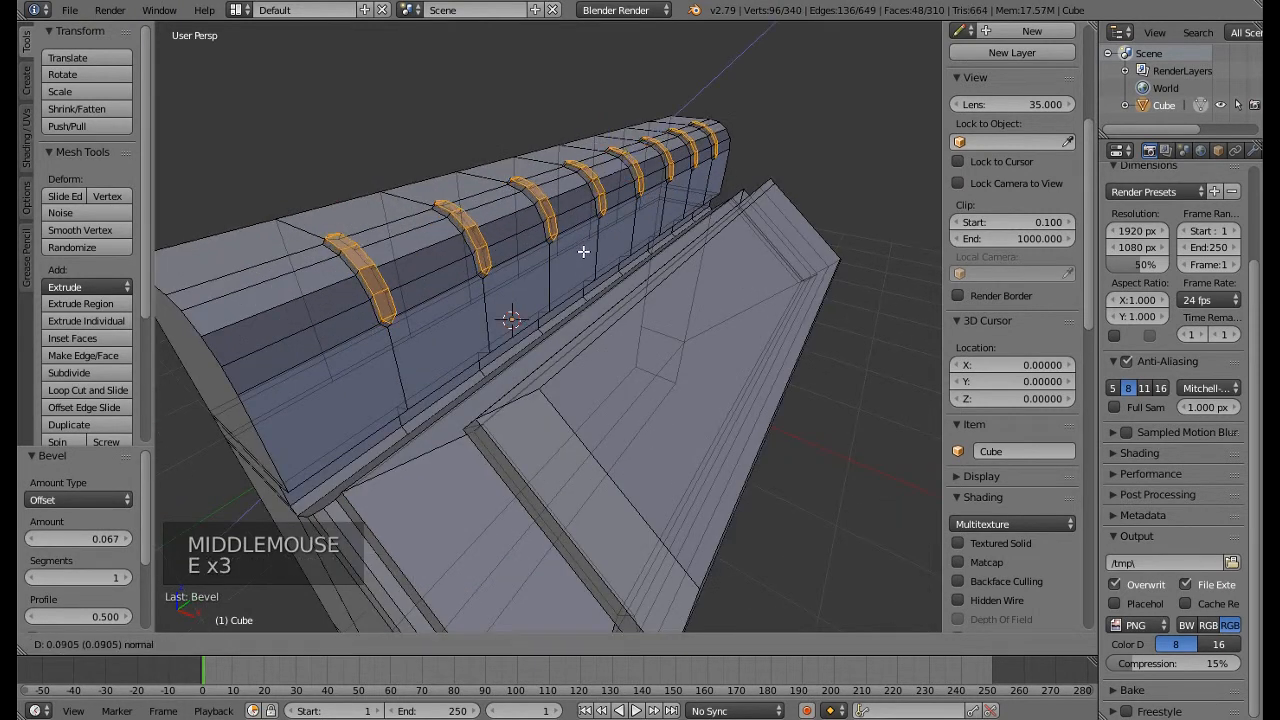
left_click(583, 254)
middle_click_drag(583, 254, 660, 549)
Switch to face selection and select the four alternating side faces of the housing between paired ribs
left_click(544, 645)
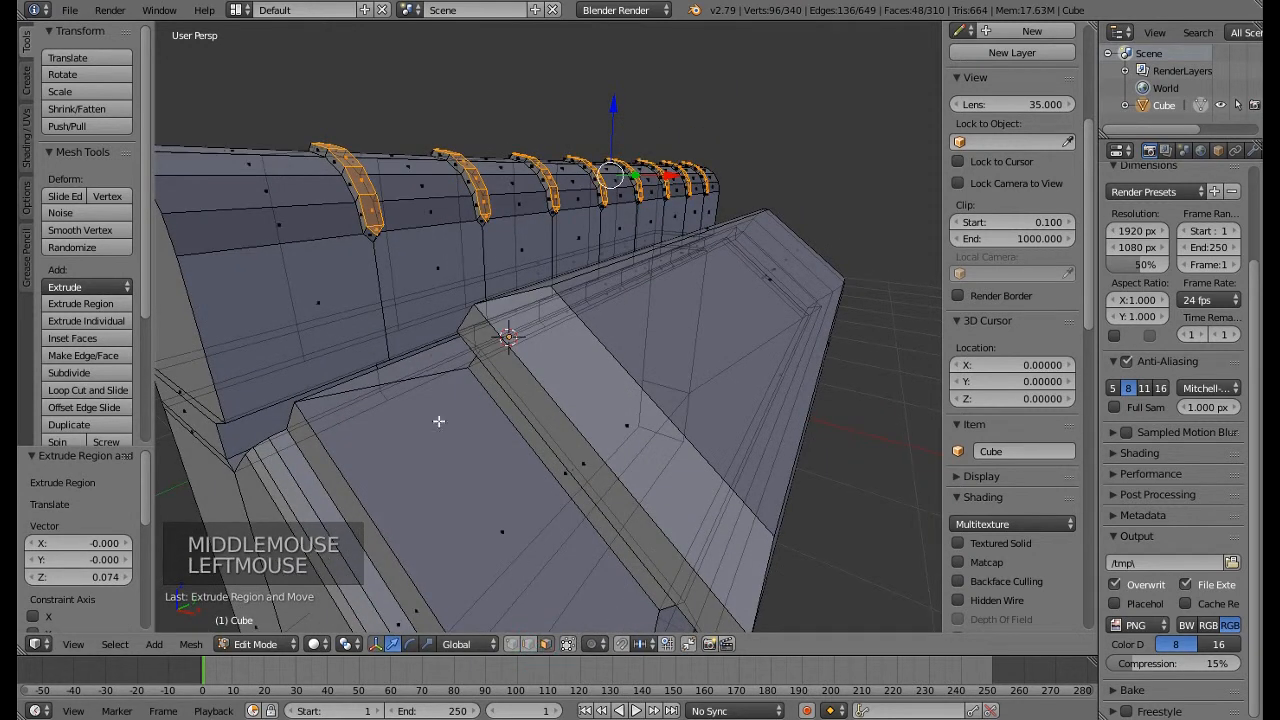
right_click(432, 281)
middle_click_drag(432, 281, 553, 230)
right_click(478, 307)
scroll(457, 329, "down", 1)
right_click(555, 228, "shift")
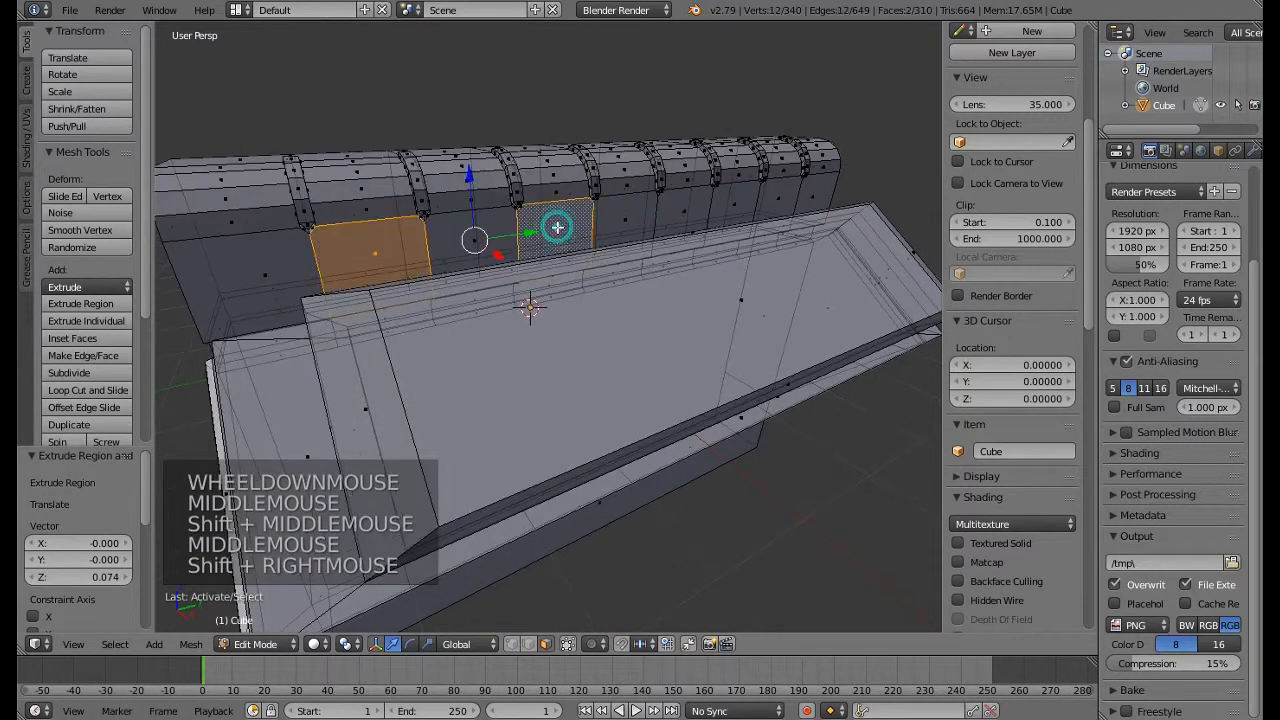
right_click(679, 210, "shift")
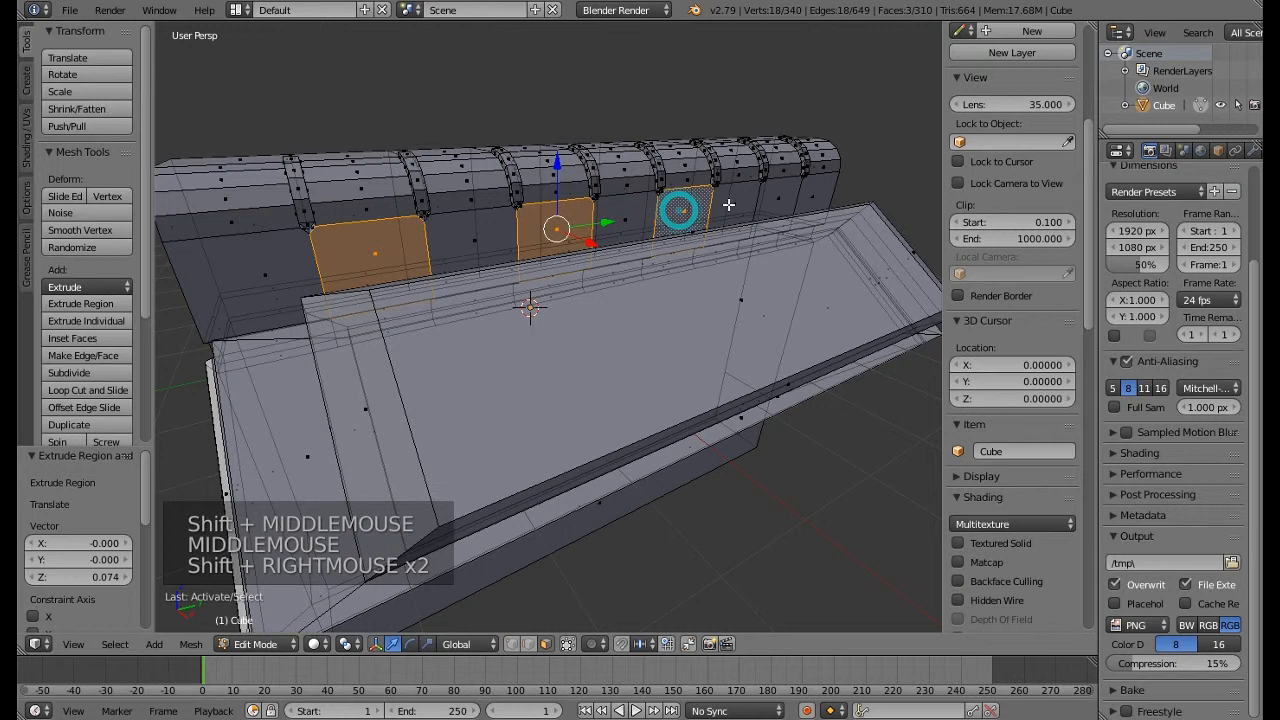
right_click(780, 198, "shift")
middle_click_drag(535, 252, 700, 386)
scroll(457, 334, "down", 1)
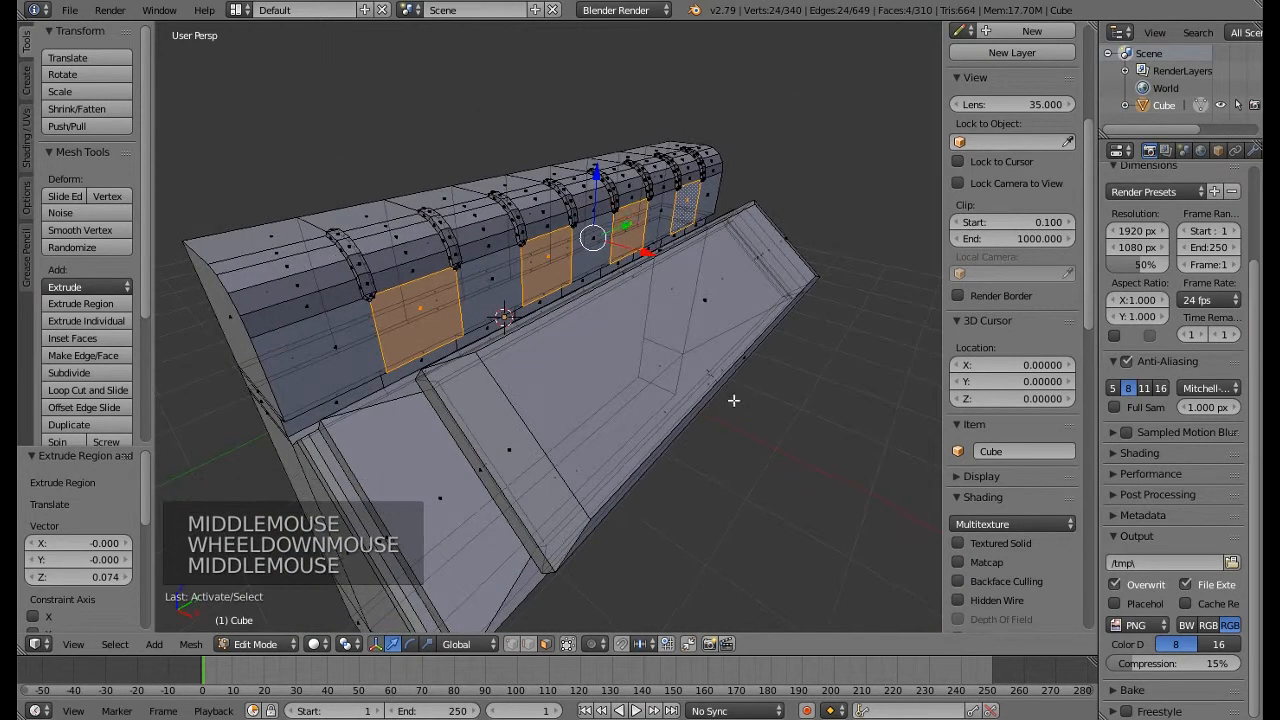
key("s")
key("s")
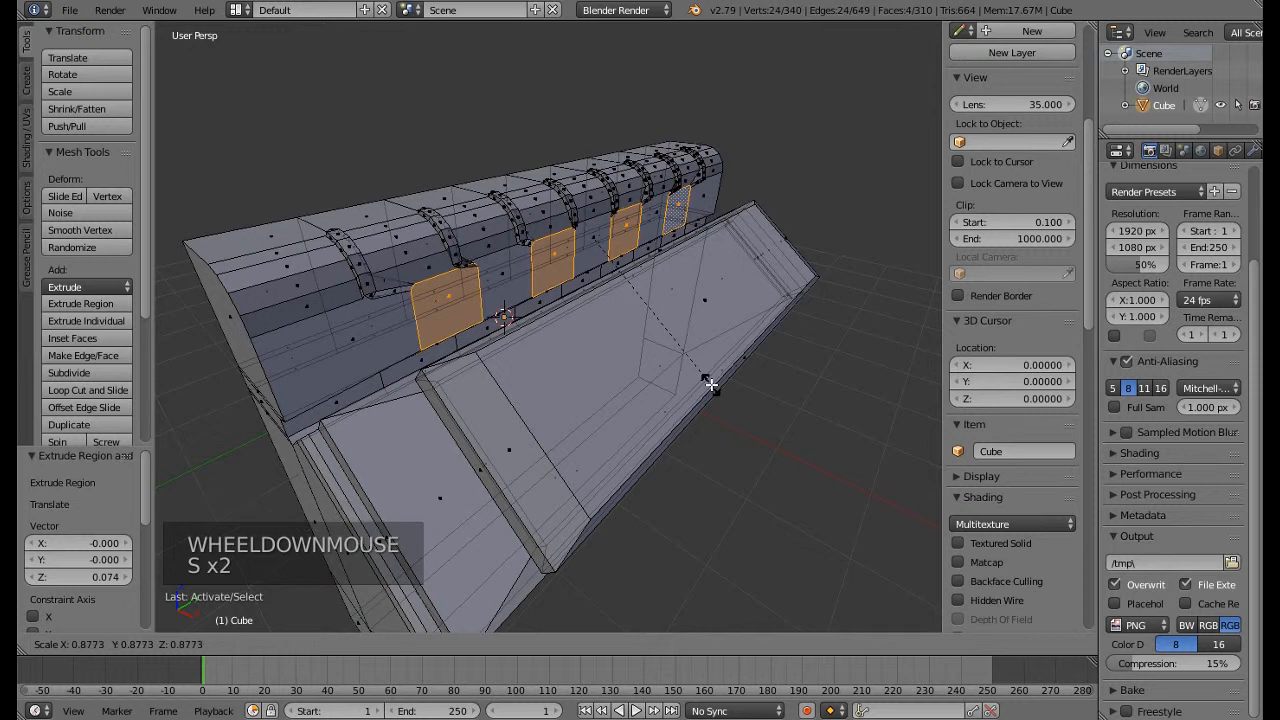
right_click(711, 385)
Extrude the four selected side faces outward about 0.118
middle_click_drag(628, 337, 635, 344)
key("e")
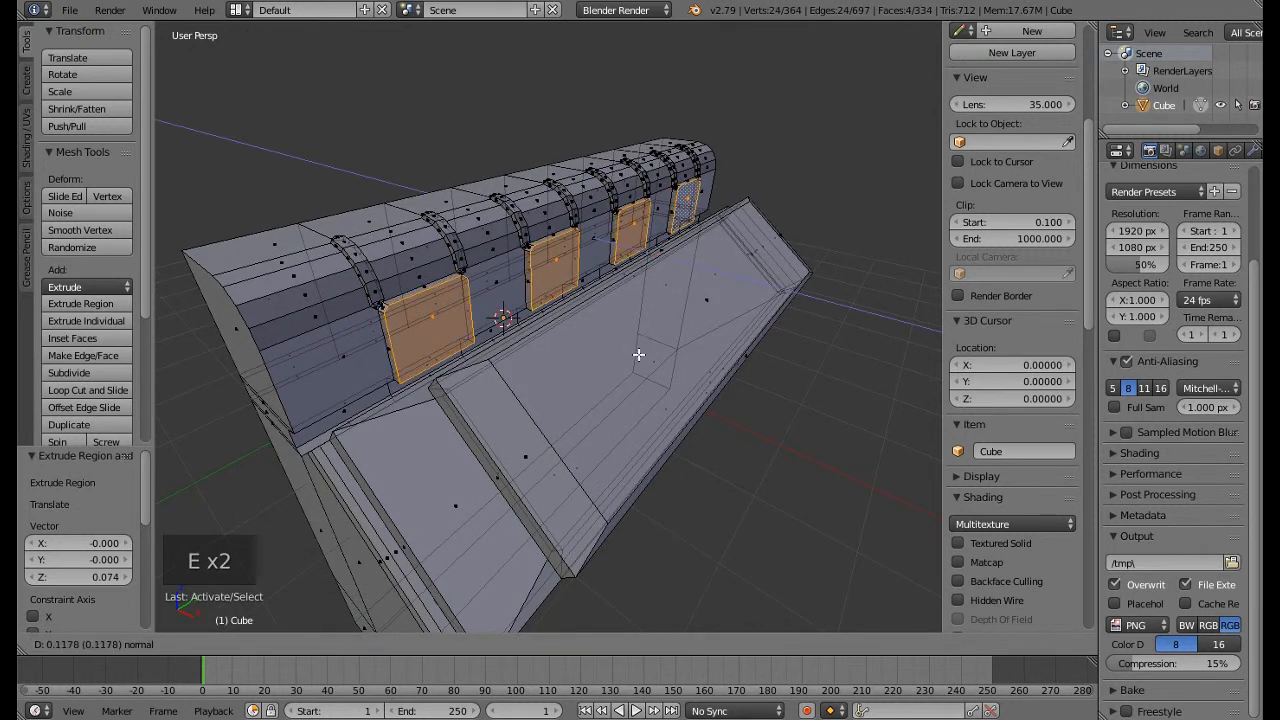
left_click(637, 351)
Set the pivot point to Individual Origins and scale the four extruded faces to about 0.678
left_click(348, 643)
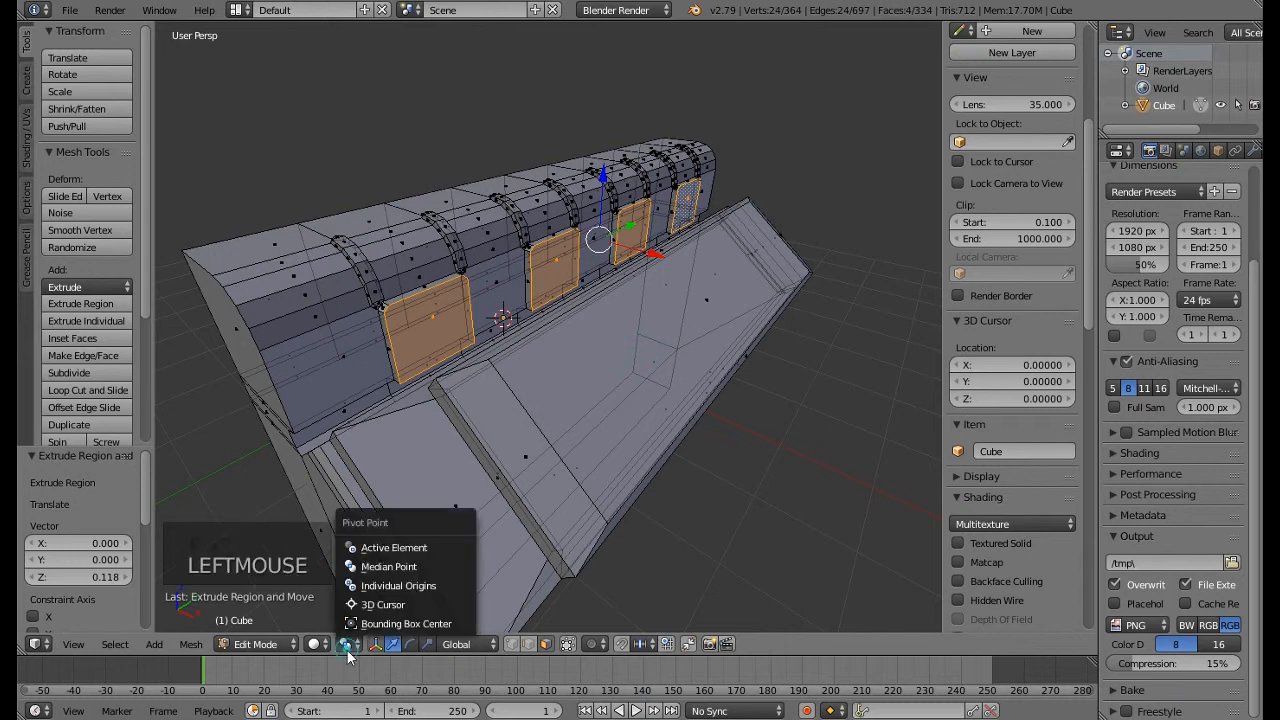
left_click(392, 587)
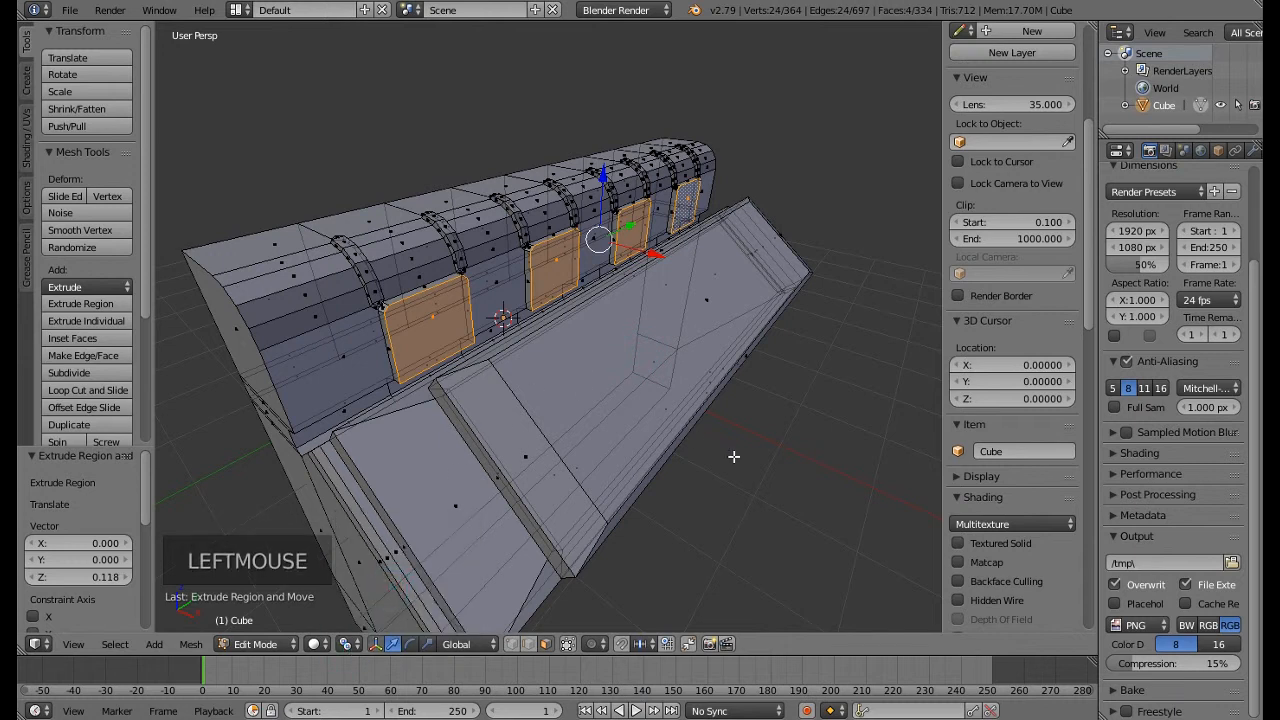
key("s")
key("s")
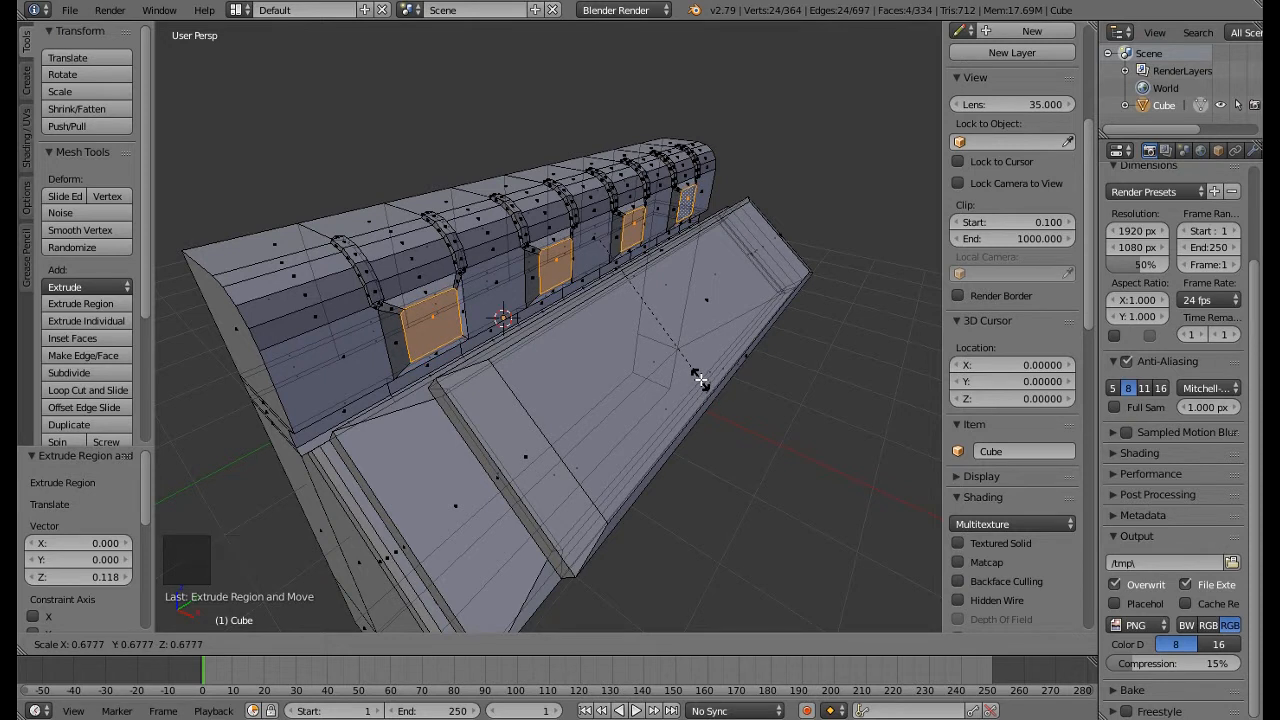
left_click(700, 376)
Scale the four faces by a further 0.926 or so and raise them about 0.062 along Z
mouse_move(700, 376)
middle_mouse_down()
mouse_move(660, 280)
mouse_move(610, 299)
mouse_move(650, 320)
mouse_move(600, 335)
mouse_move(716, 370)
middle_mouse_up()
key("s")
key("s")
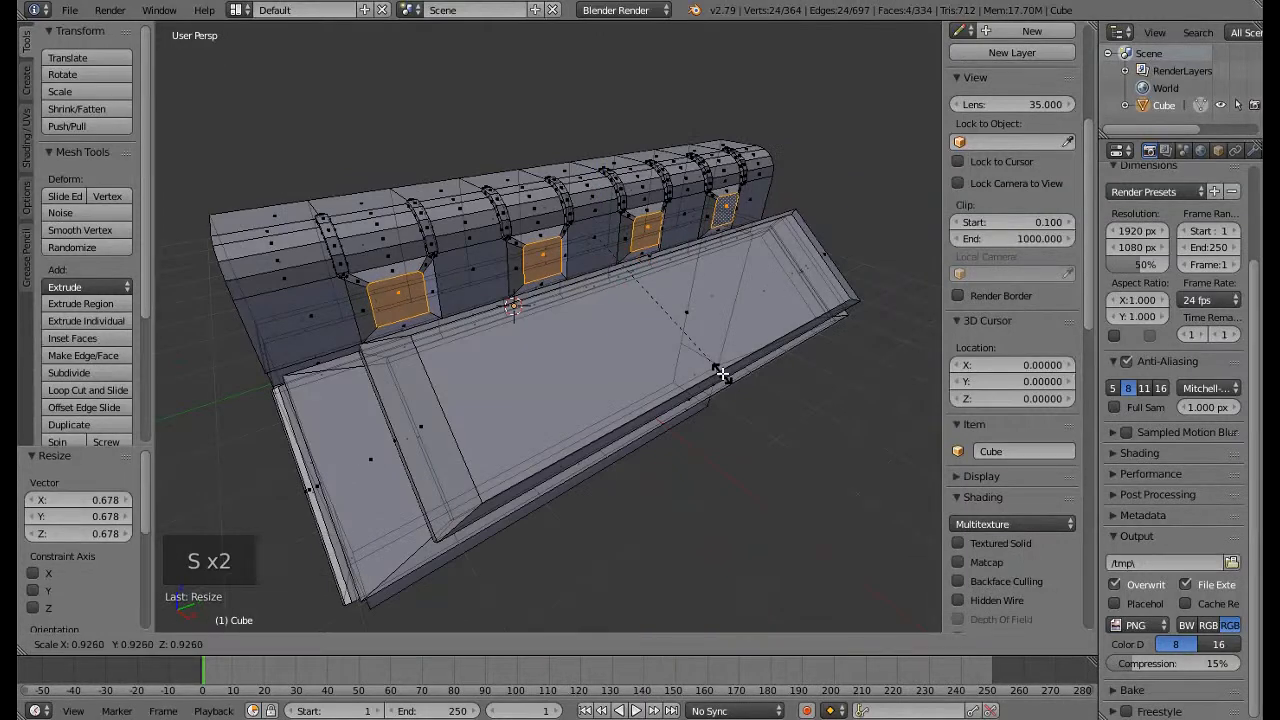
left_click(722, 373)
left_click_drag(603, 176, 607, 170)
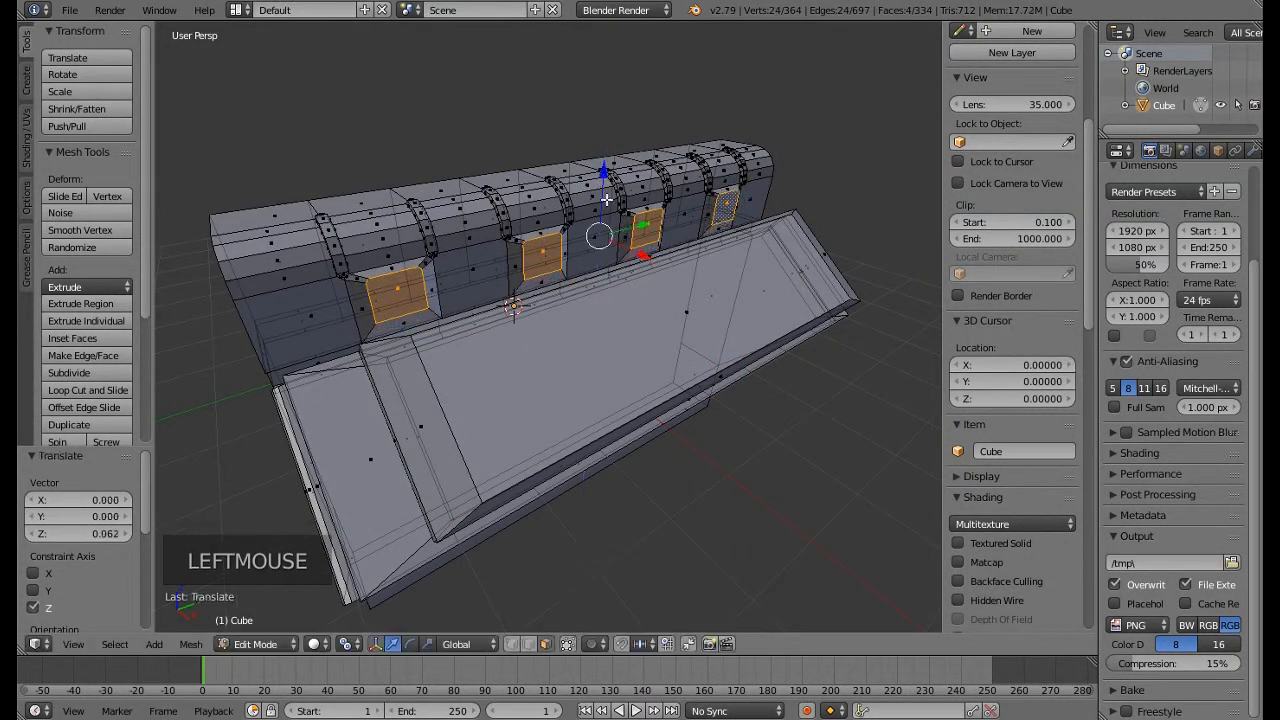
Extrude the four reduced faces outward about 0.353 to start the intake runners toward the cylinder bank
middle_click_drag(610, 180, 669, 334)
key("e")
key("e")
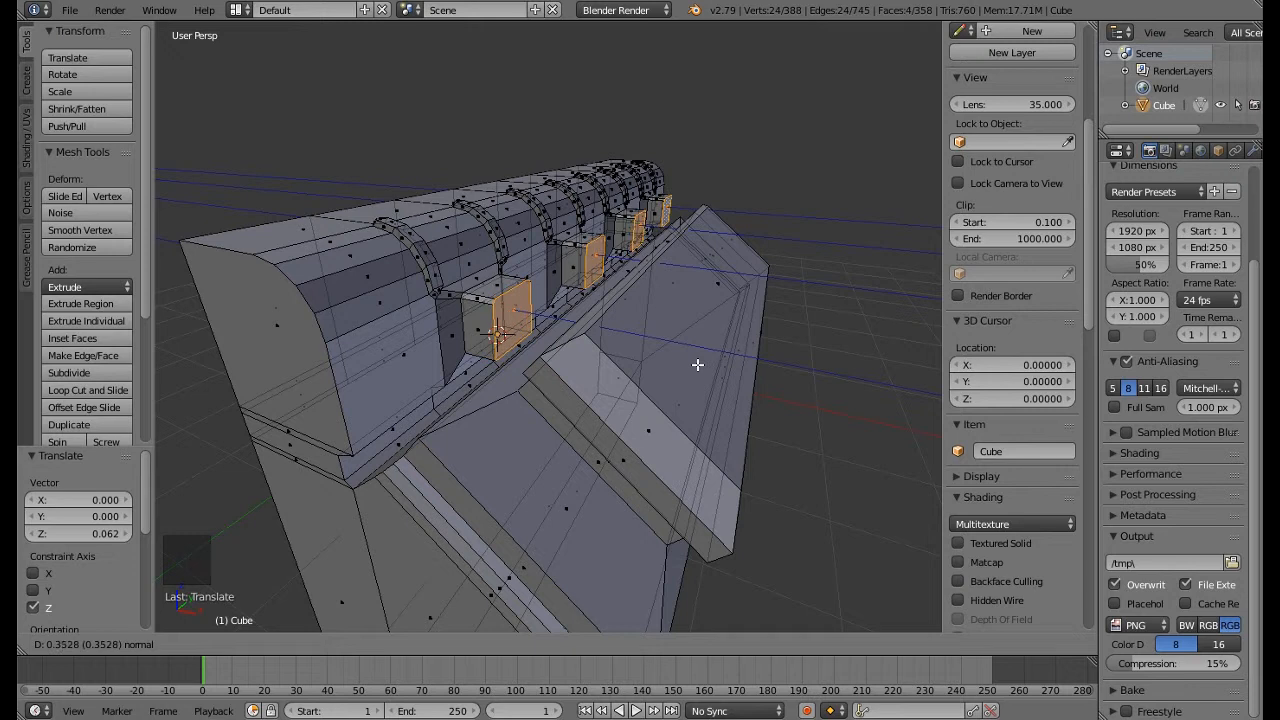
left_click(694, 366)
key("KP_1")
scroll(698, 324, "up", 8)
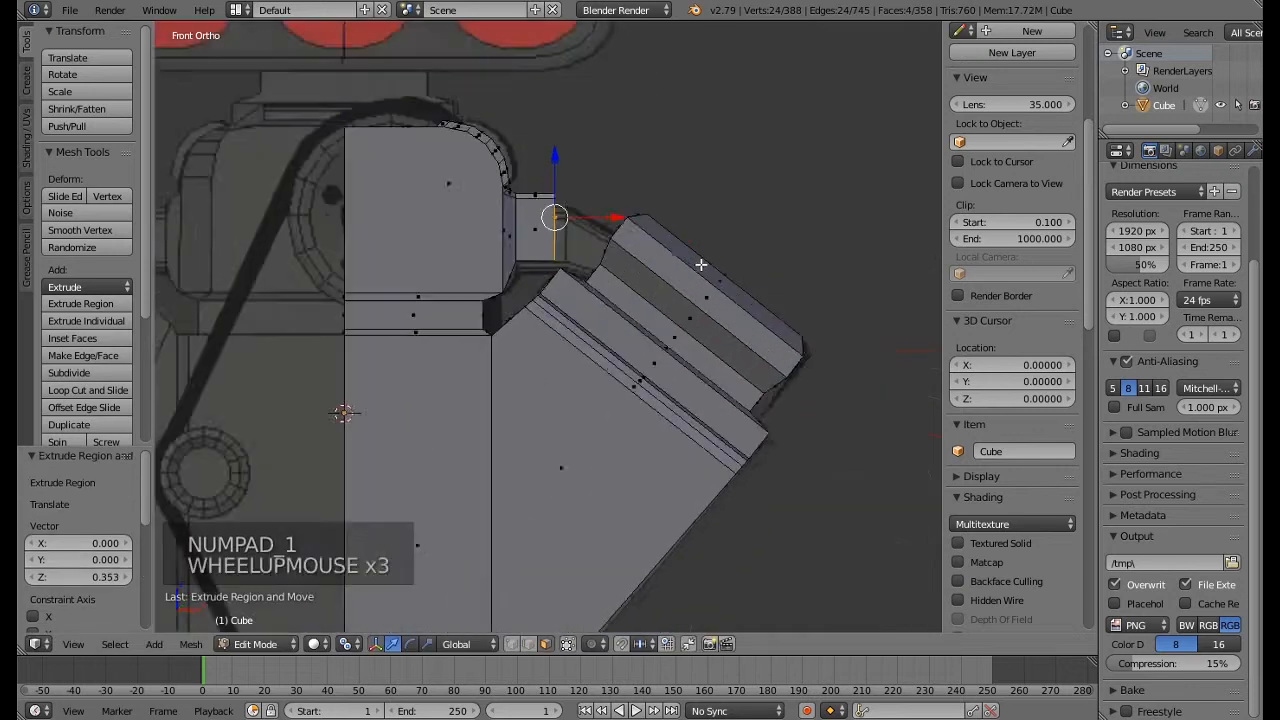
left_click(485, 115)
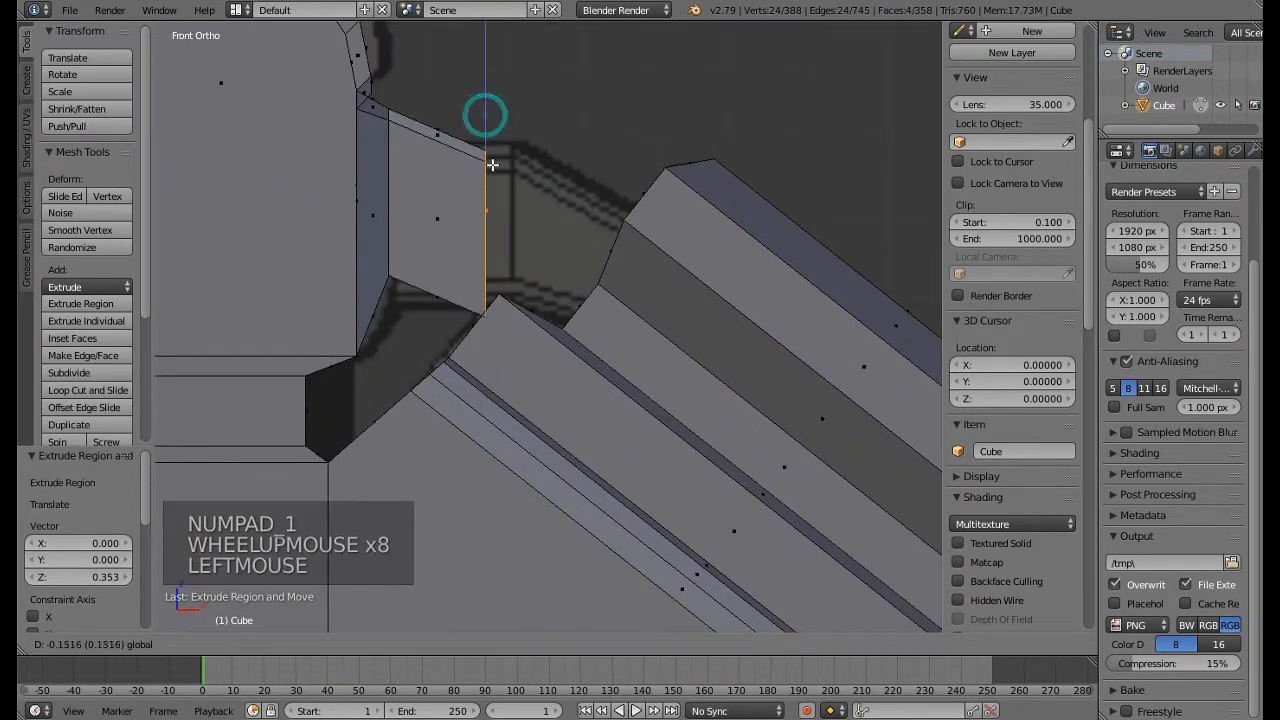
left_click(492, 152)
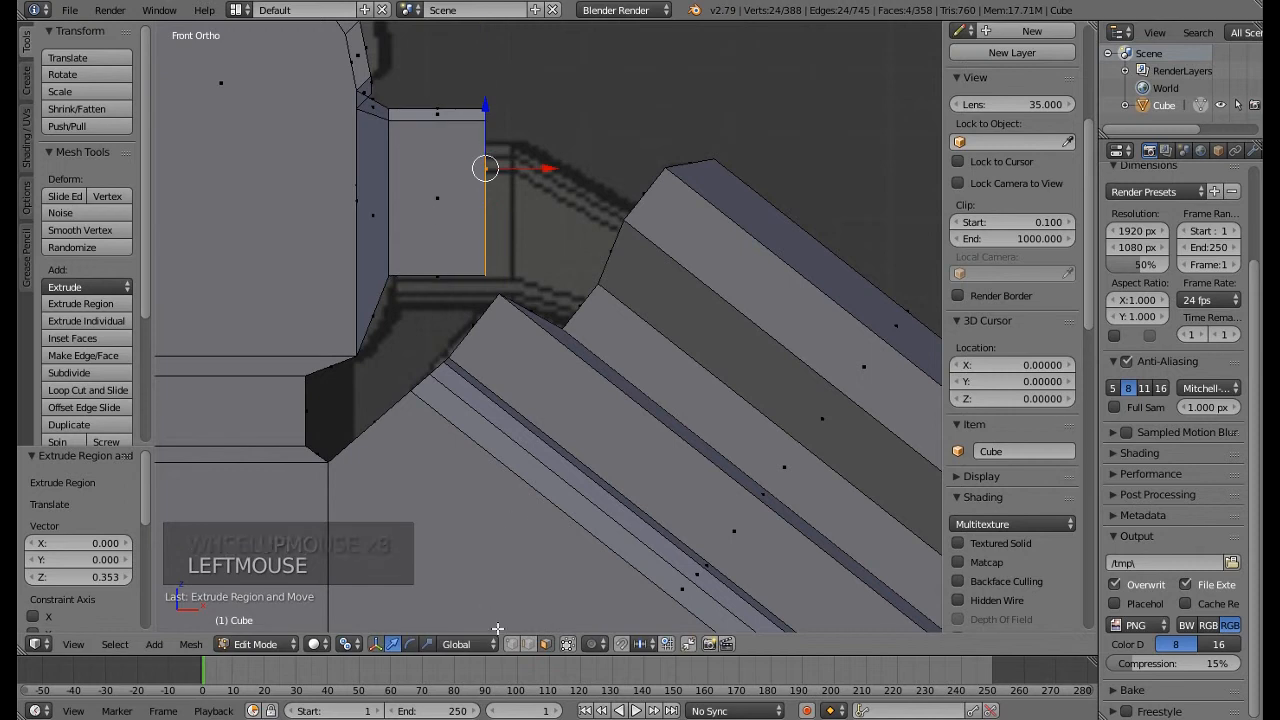
Select all vertices of the four extruded runner stubs and lower them about 0.104 along Z
left_click(371, 177)
key("c")
left_click_drag(399, 120, 396, 110)
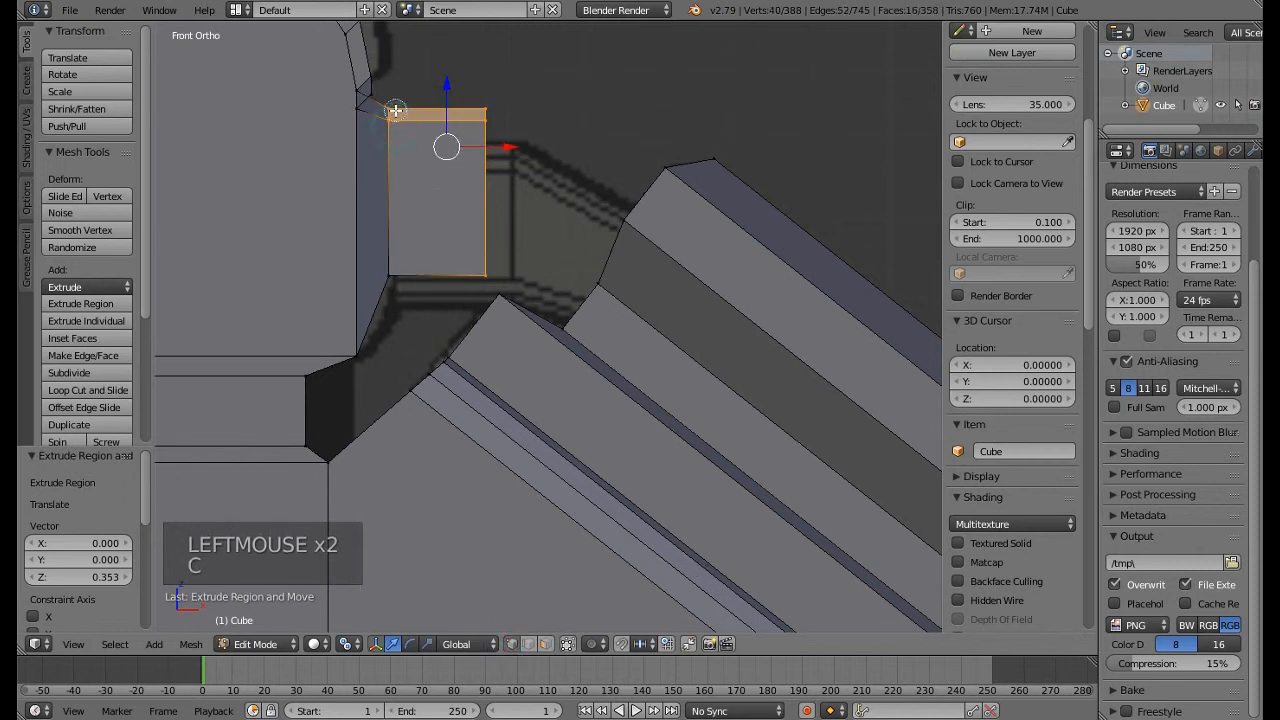
left_click_drag(399, 289, 391, 266)
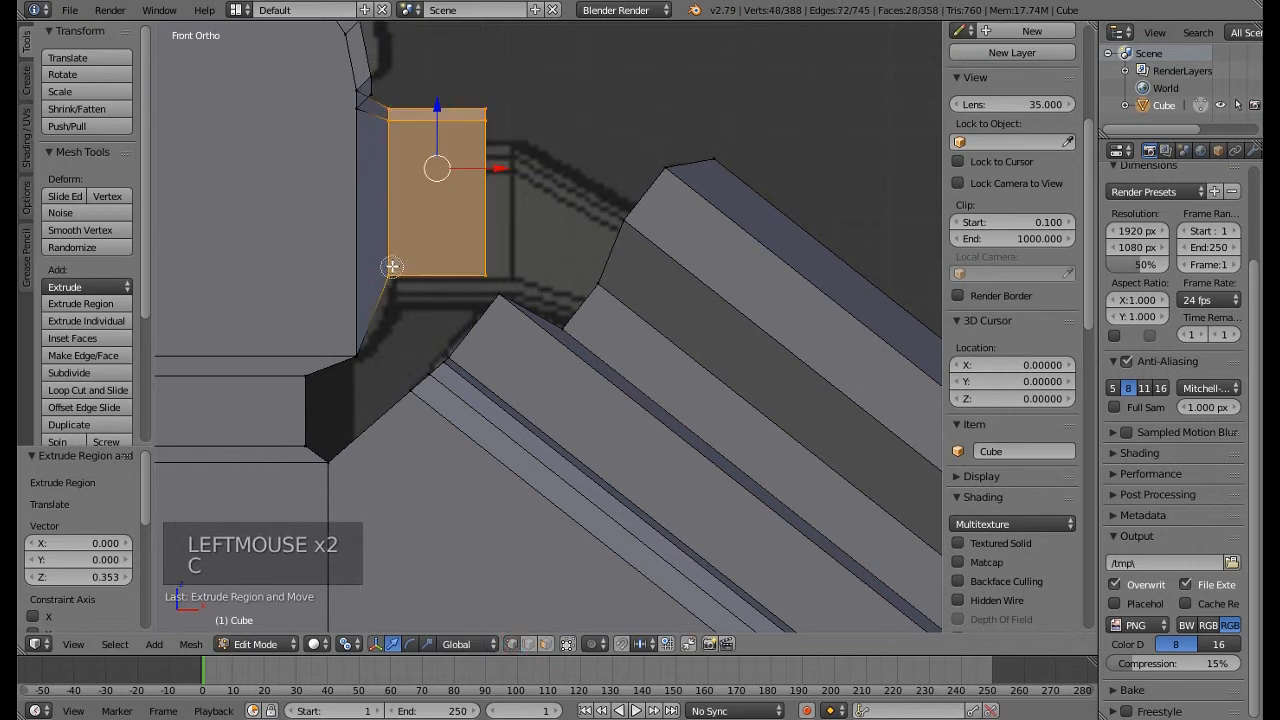
right_click(481, 283)
left_click_drag(436, 112, 451, 145)
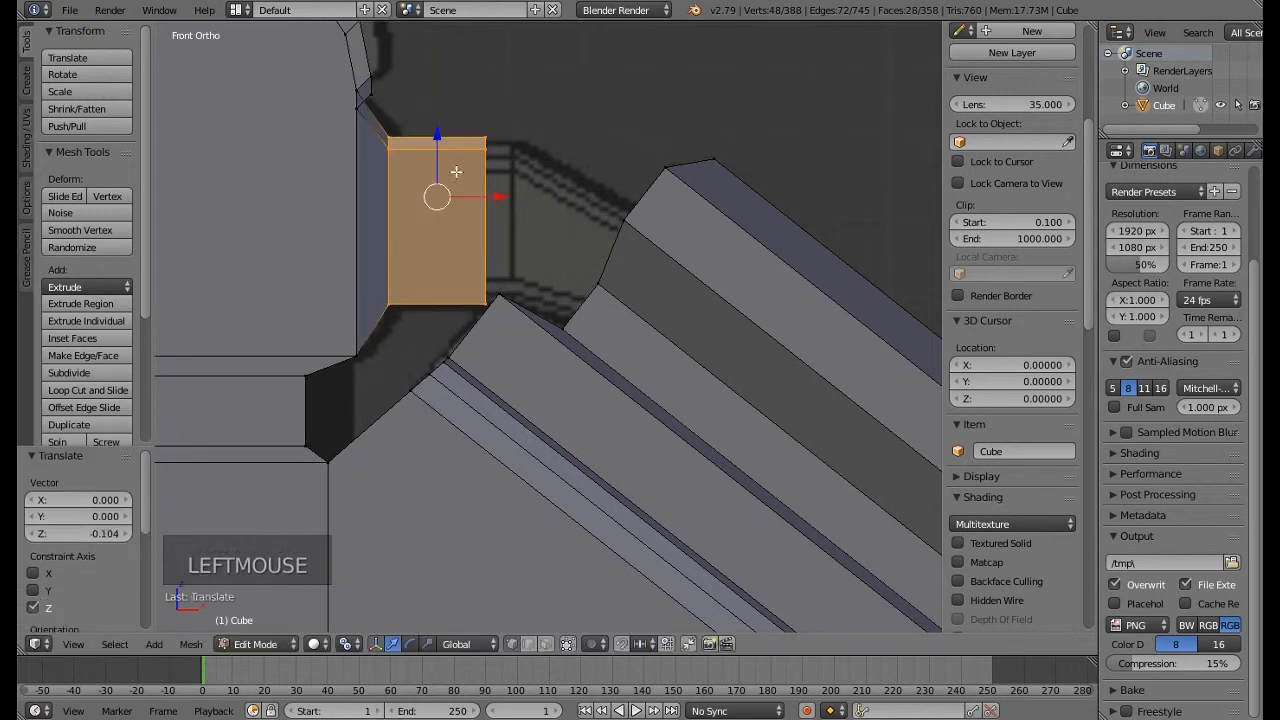
Scale the runner stubs to about 0.93 along Z and move them about -0.079 along X
key("s")
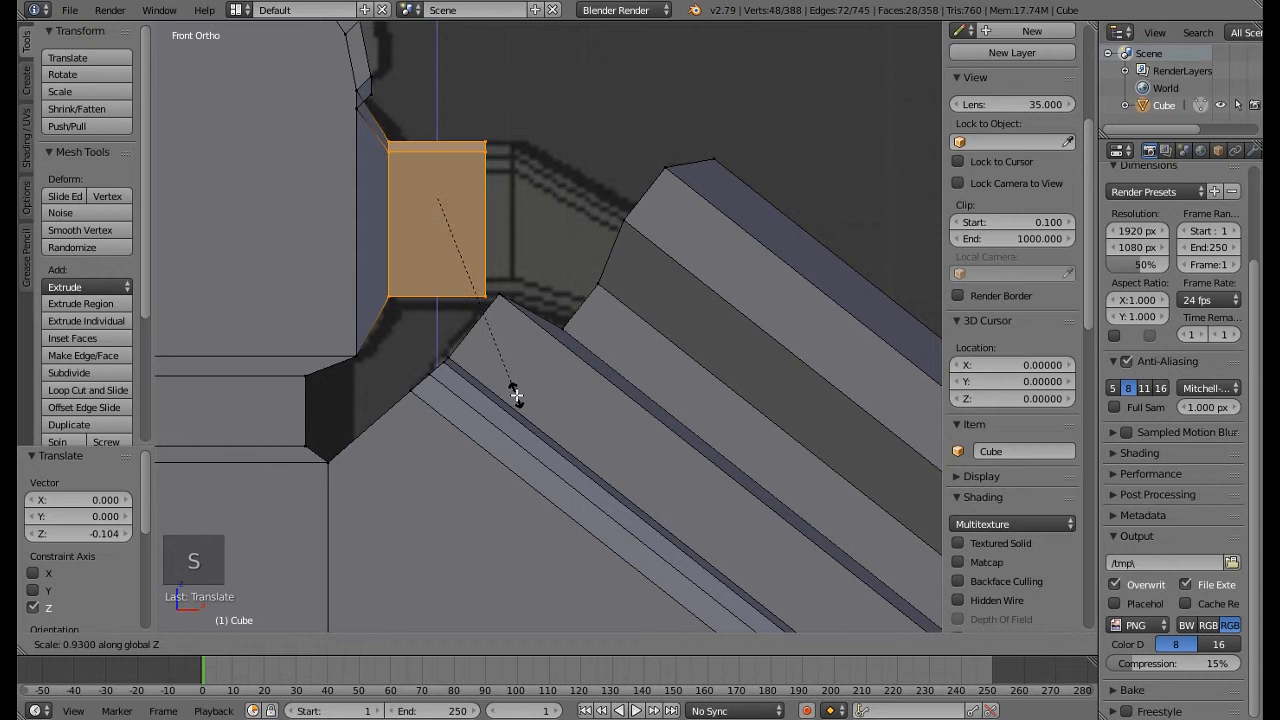
left_click(515, 394)
mouse_move(493, 197)
left_mouse_down()
mouse_move(514, 201)
mouse_move(500, 194)
left_mouse_up()
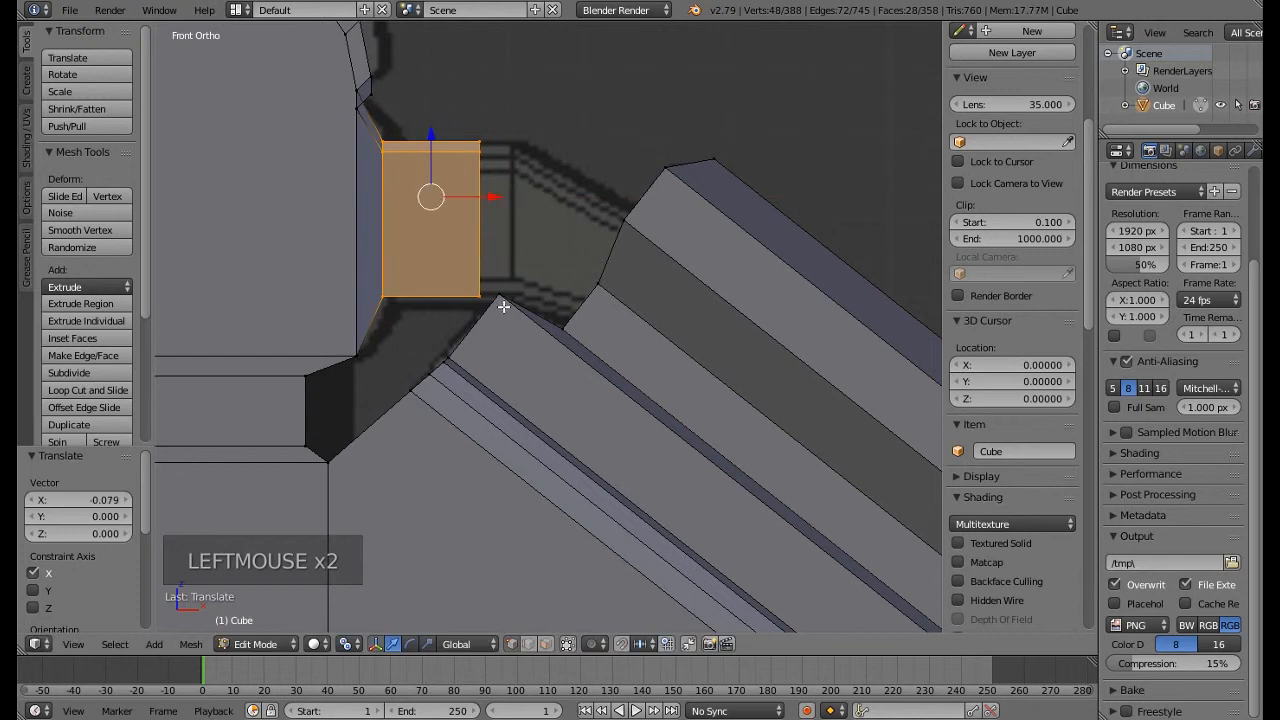
Try lowering the cylinder bank flange's upper inner corner edge about 0.061 along Z, and undo the move
scroll(503, 300, "up", 4)
key("a")
key("c")
left_click(497, 284)
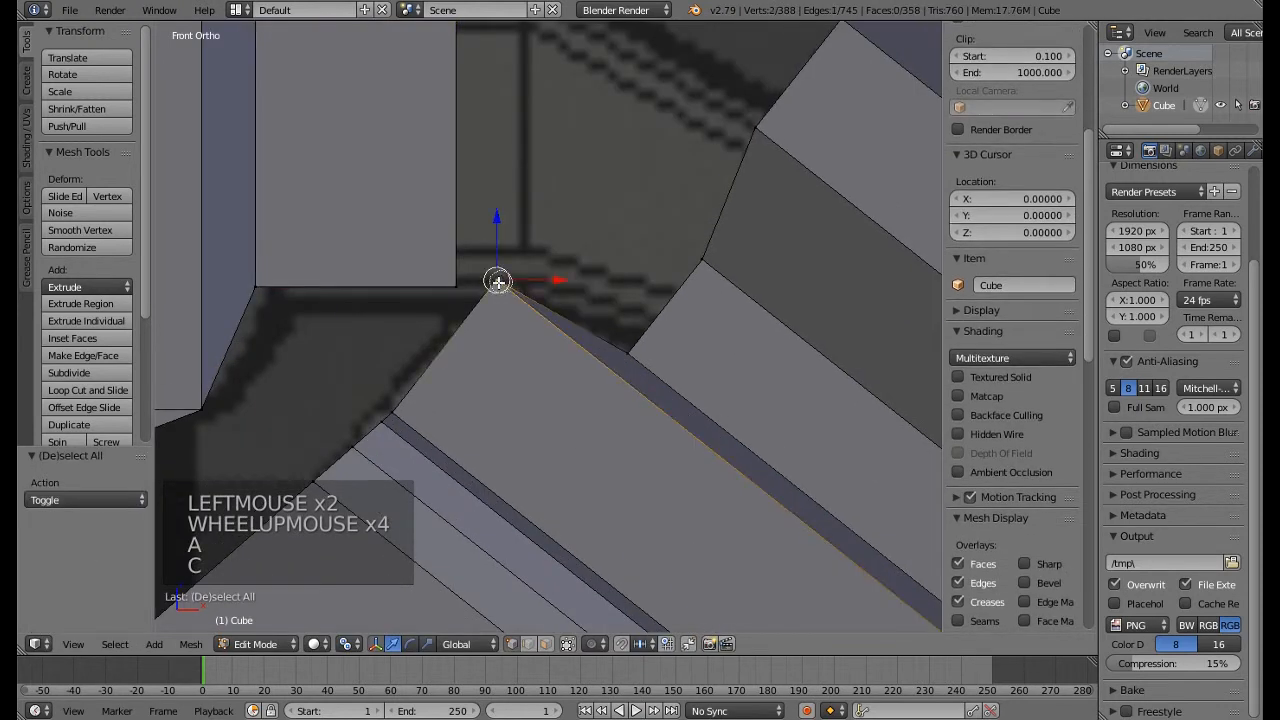
right_click(497, 260)
left_click_drag(497, 258, 498, 274)
scroll(500, 320, "down", 5)
middle_click_drag(503, 337, 406, 194, "shift")
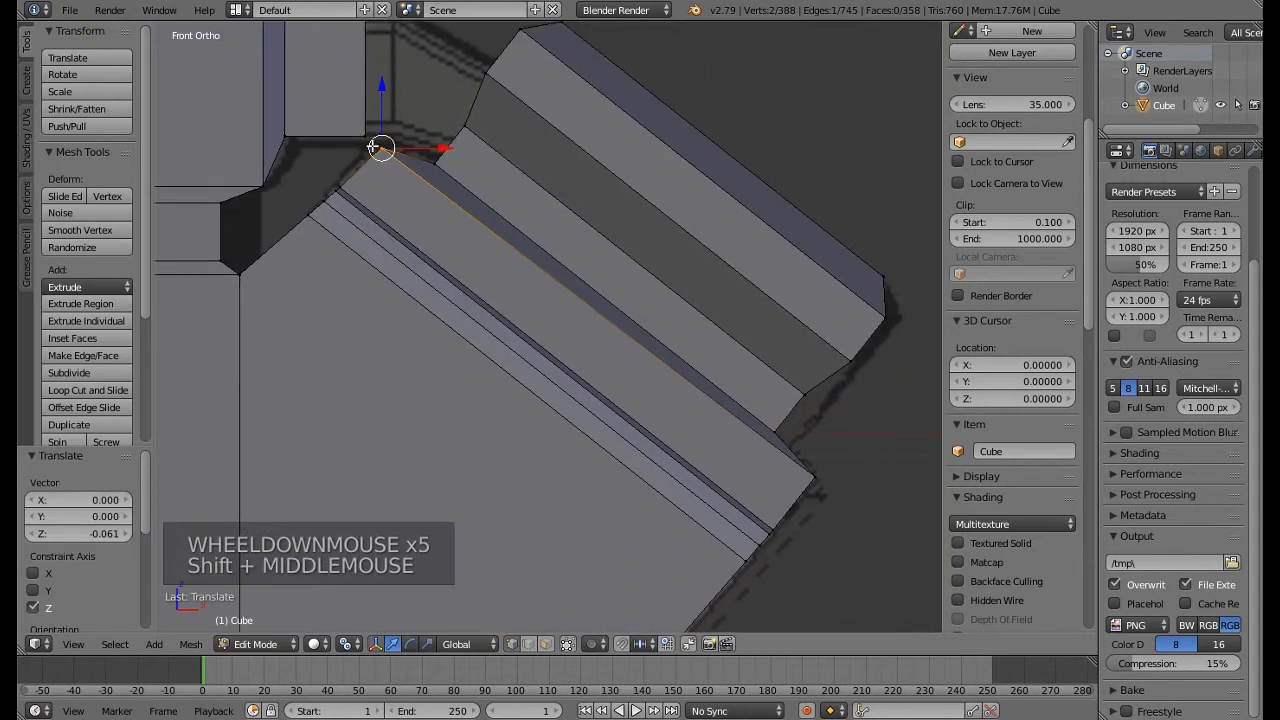
key("ctrl+z")
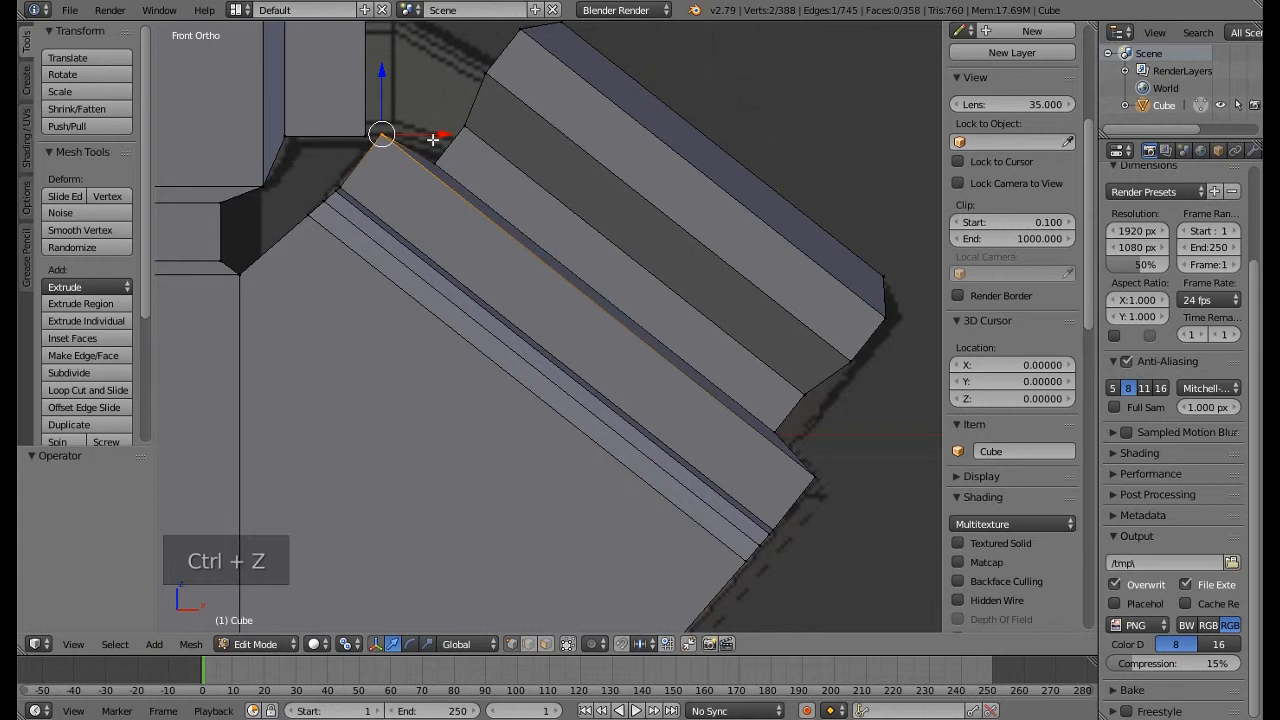
Add the flange's outer corner edge to the selection, set the orientation to Normal, and try scaling along the flange's slope
left_click_drag(432, 138, 442, 139)
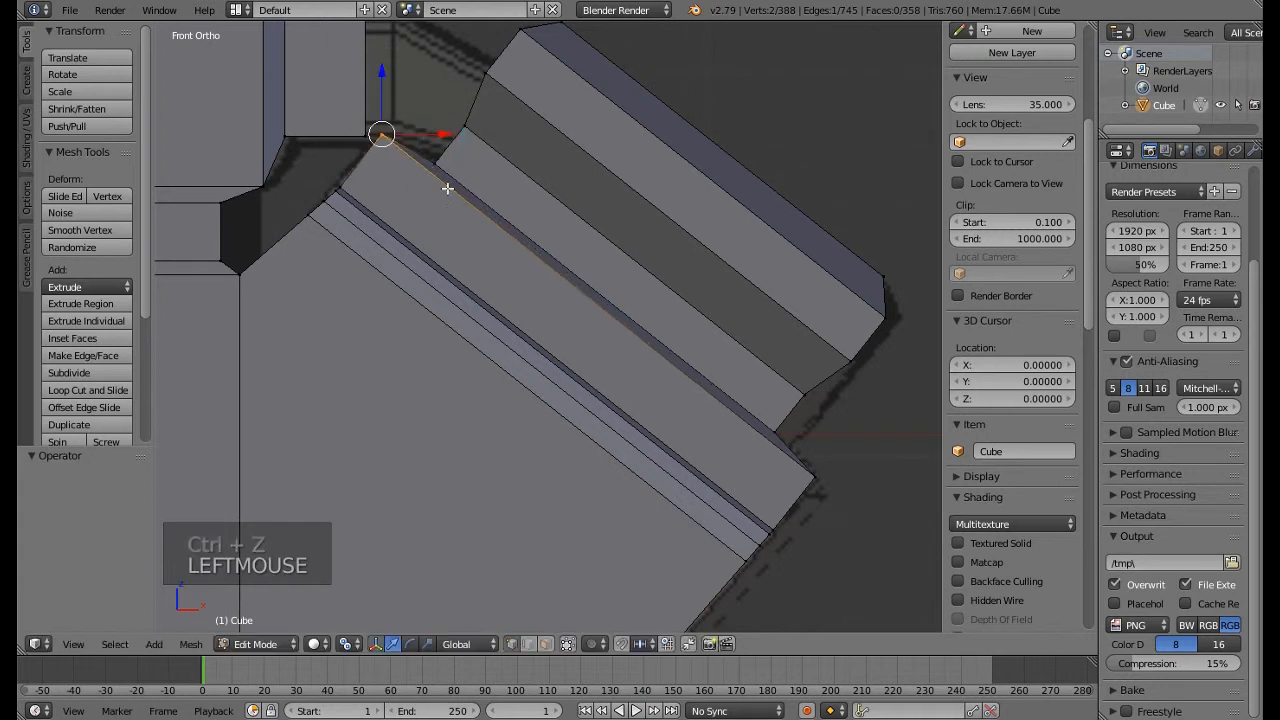
key("c")
left_click(812, 477)
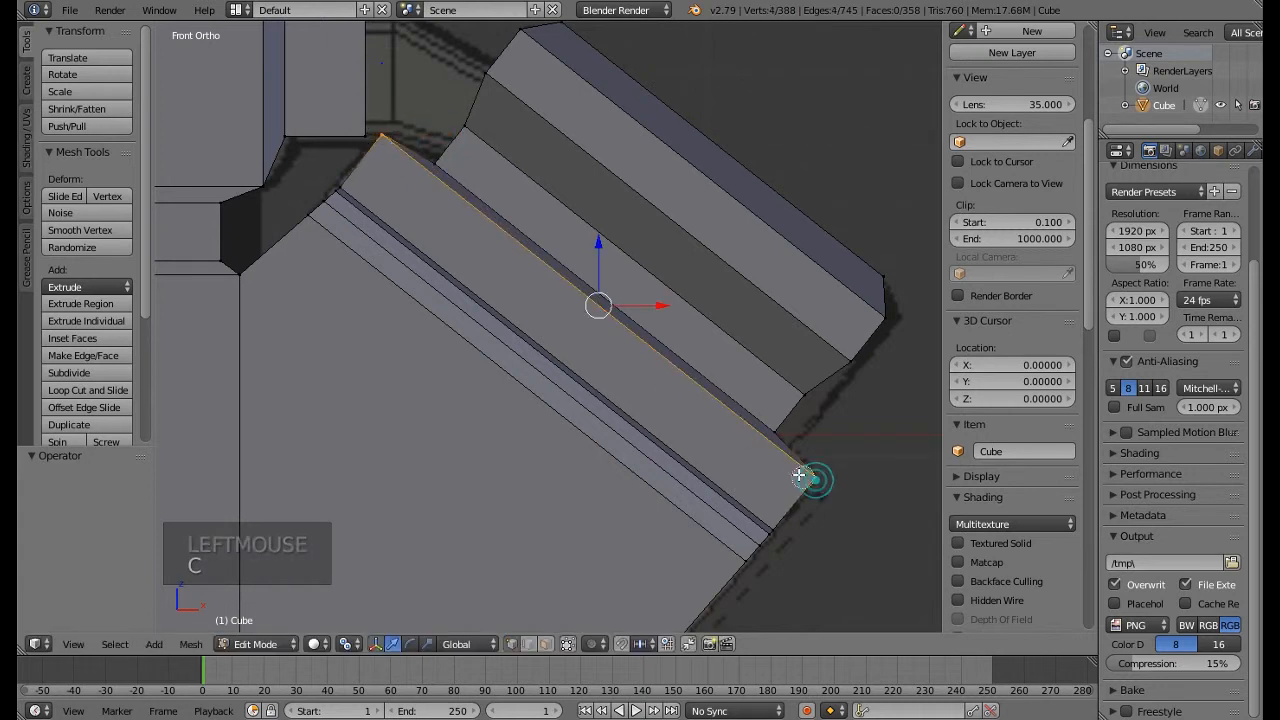
right_click(810, 477)
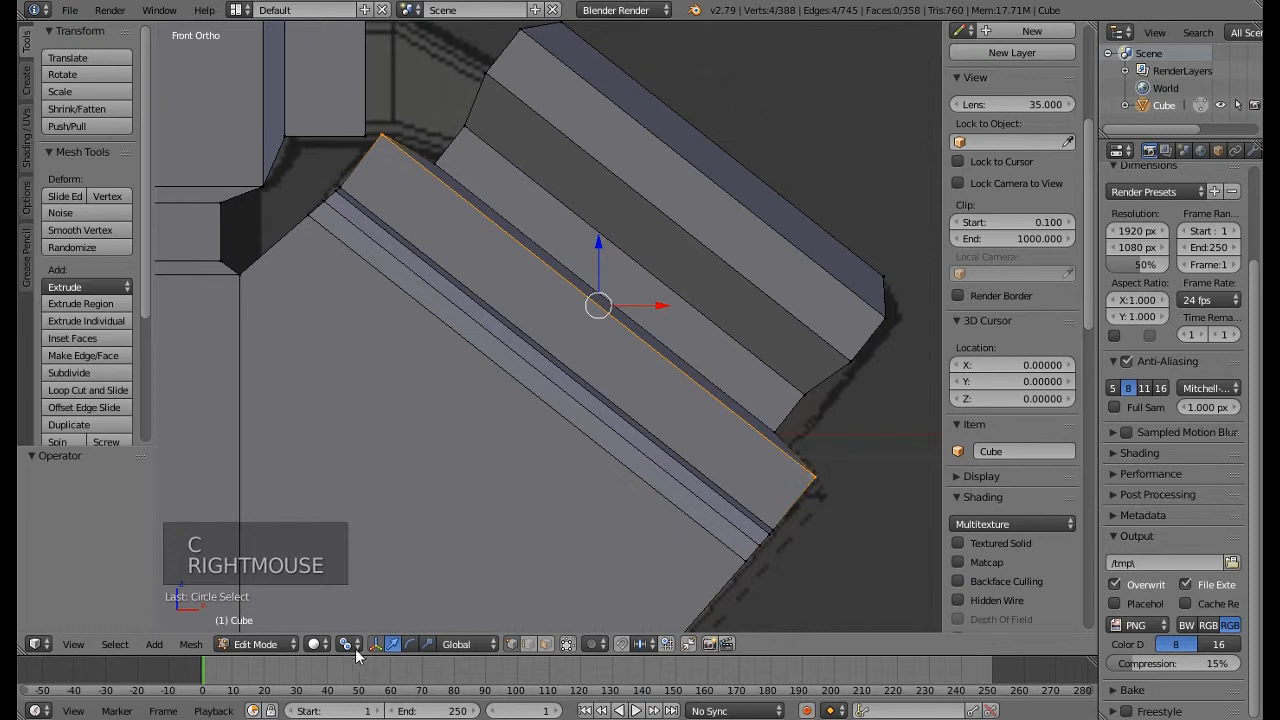
left_click(467, 646)
left_click(469, 586)
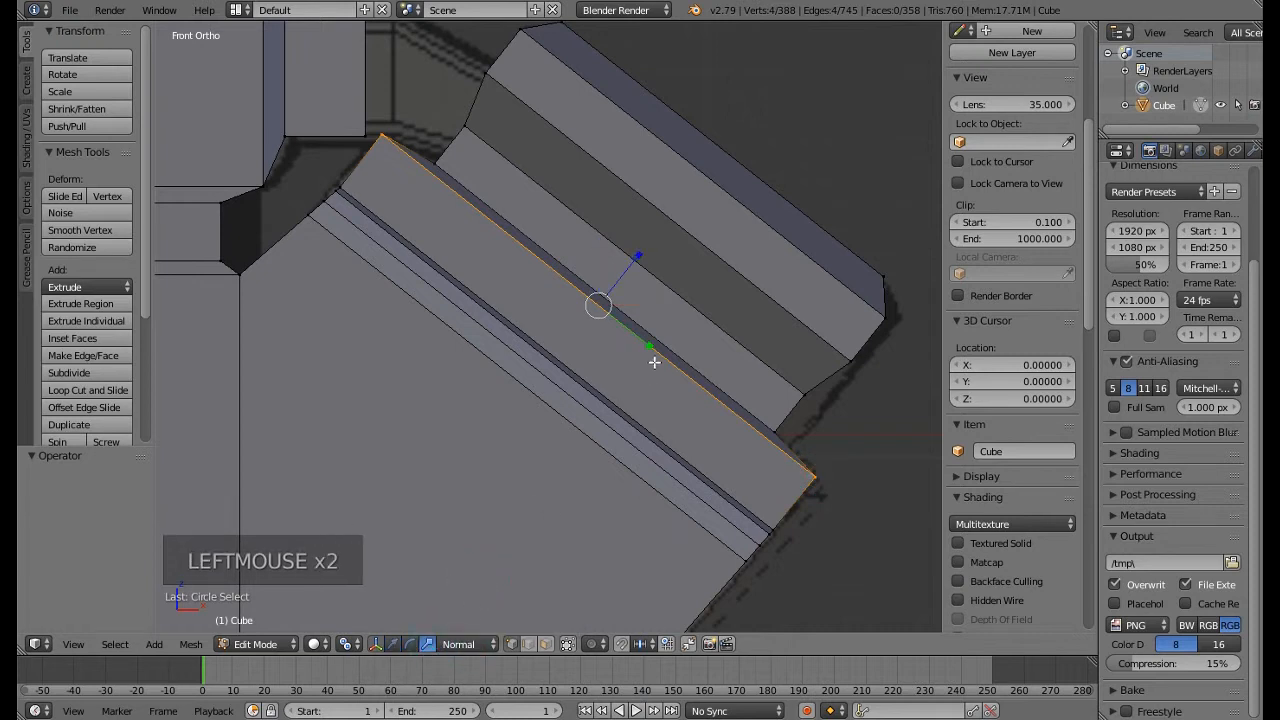
left_click_drag(650, 350, 645, 347)
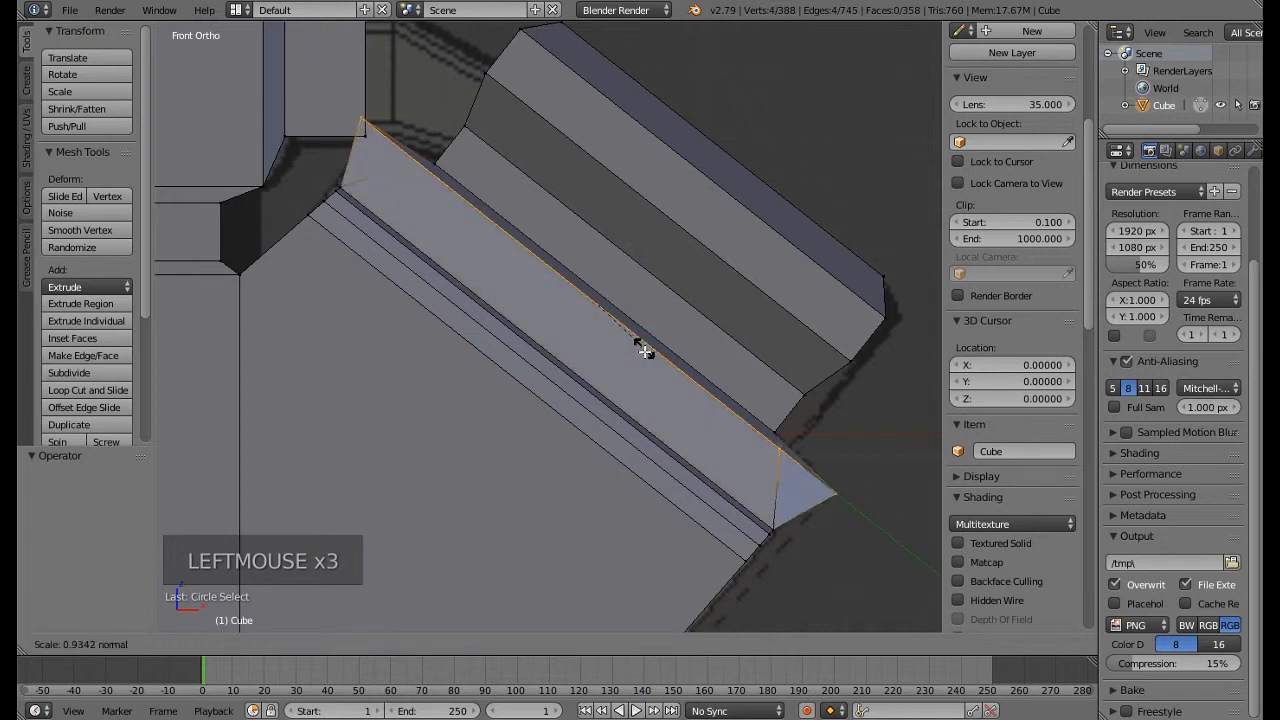
right_click(644, 351)
Try scaling the flange's edge loop along its normal Y and X axes in a perspective view
middle_click_drag(627, 359, 606, 371)
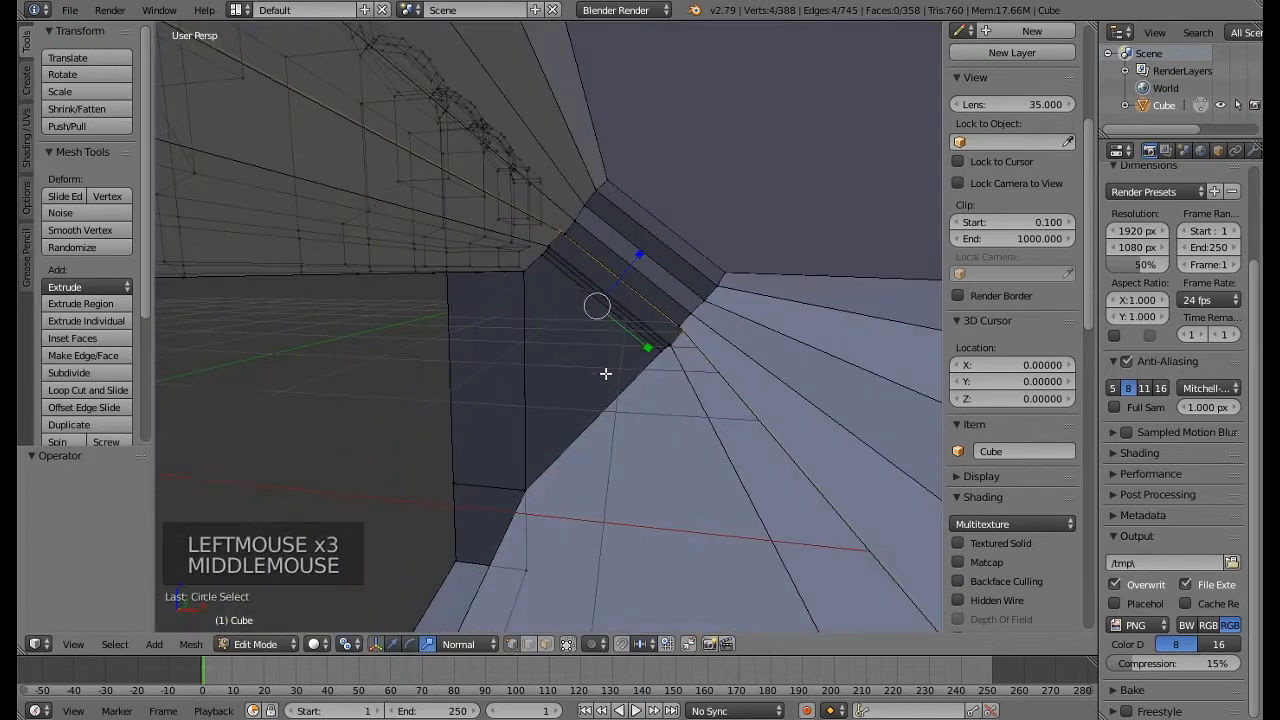
scroll(606, 371, "down", 9)
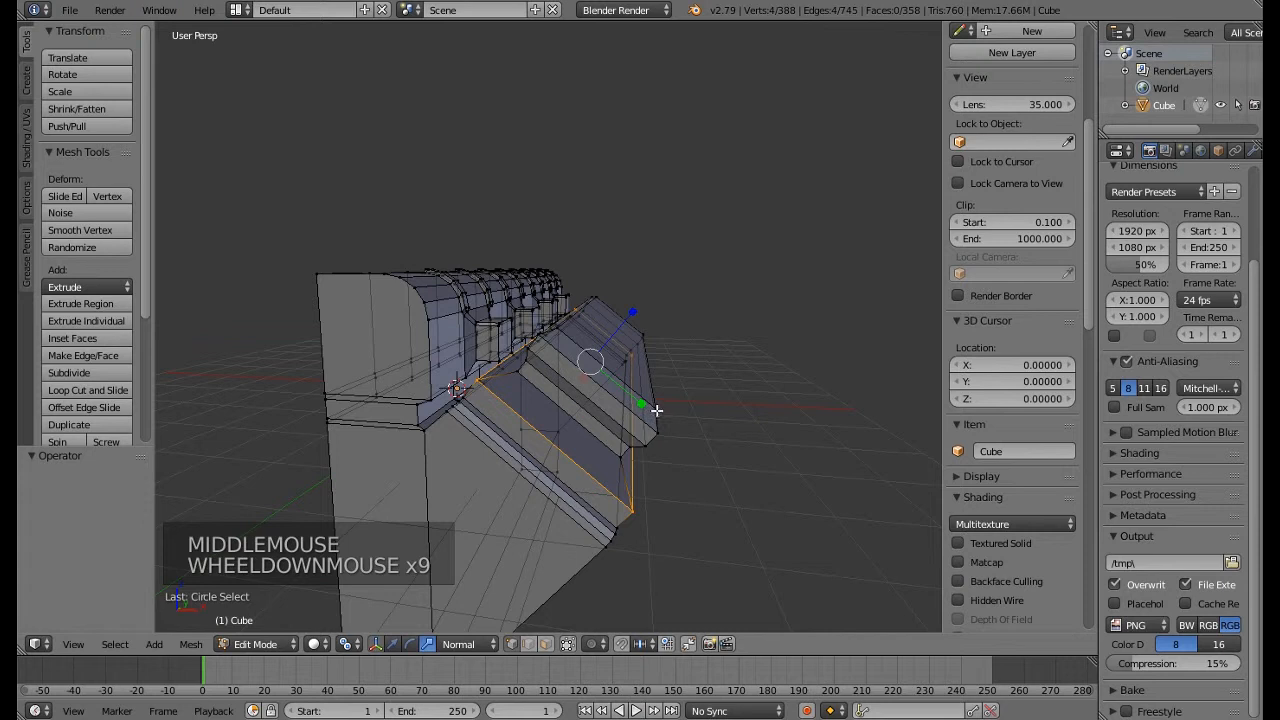
mouse_move(639, 403)
left_mouse_down()
mouse_move(620, 392)
mouse_move(650, 408)
left_mouse_up()
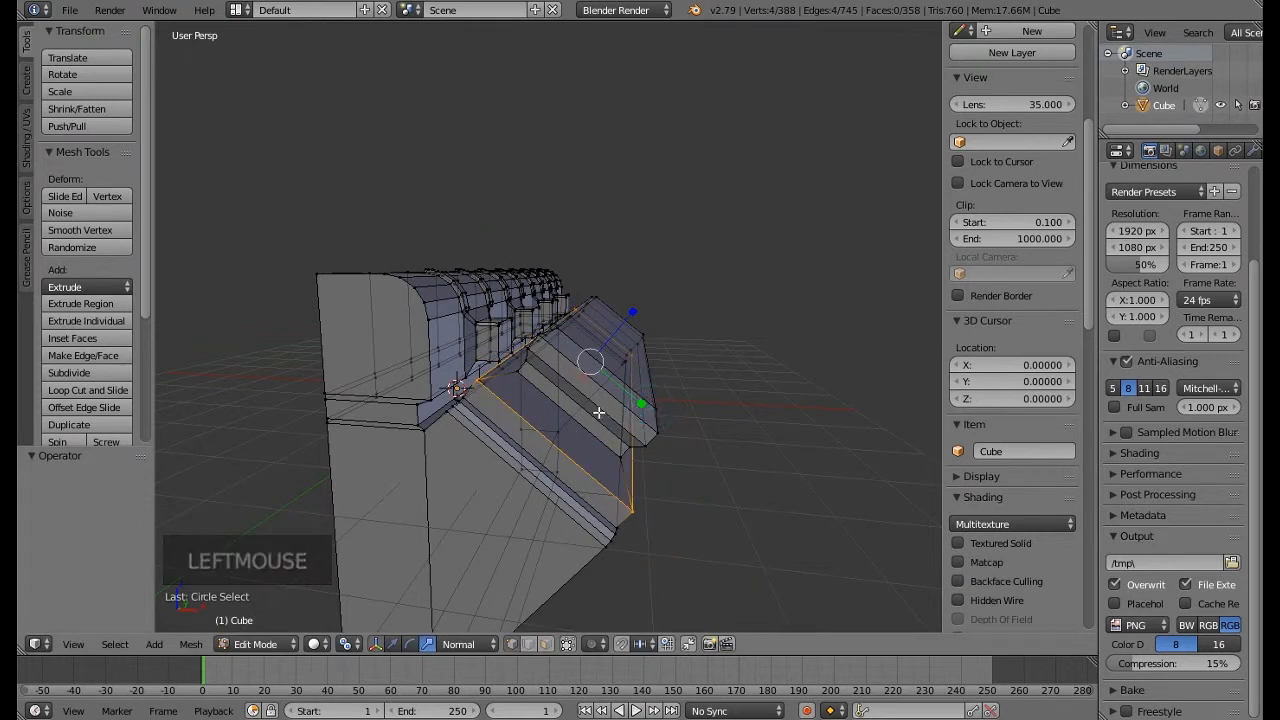
middle_click_drag(598, 412, 553, 428)
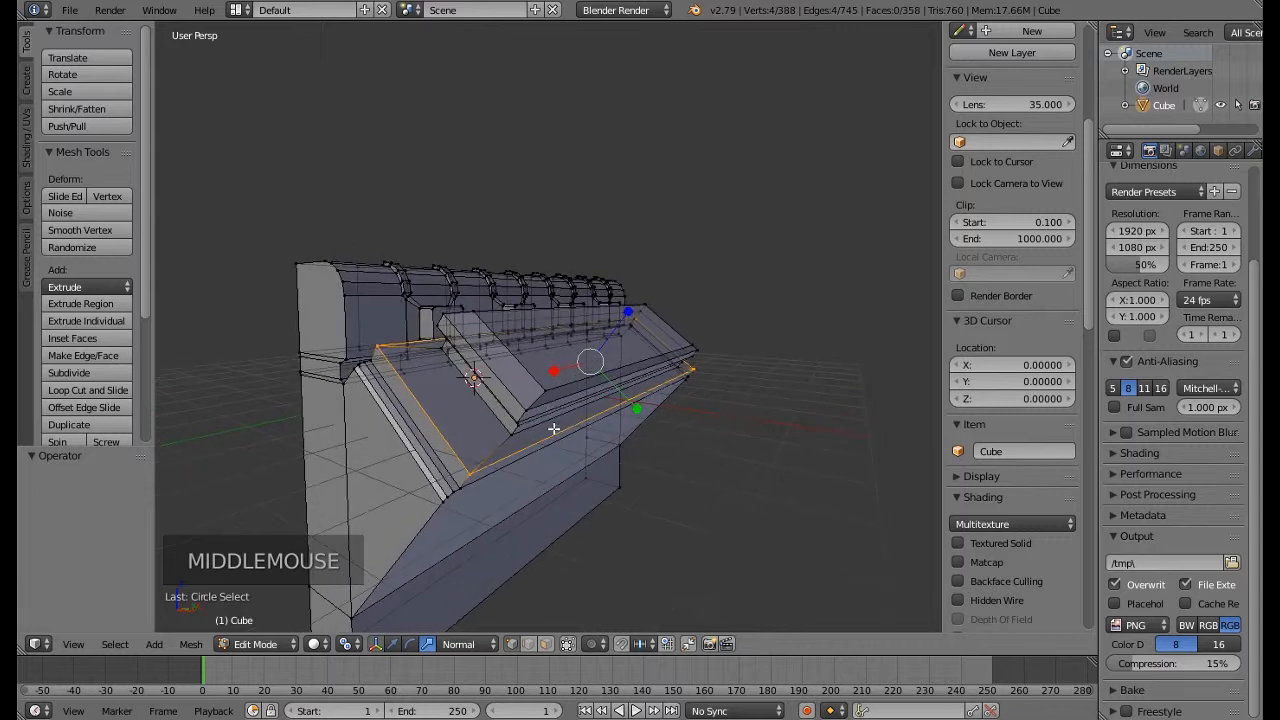
middle_click_drag(482, 555, 505, 459)
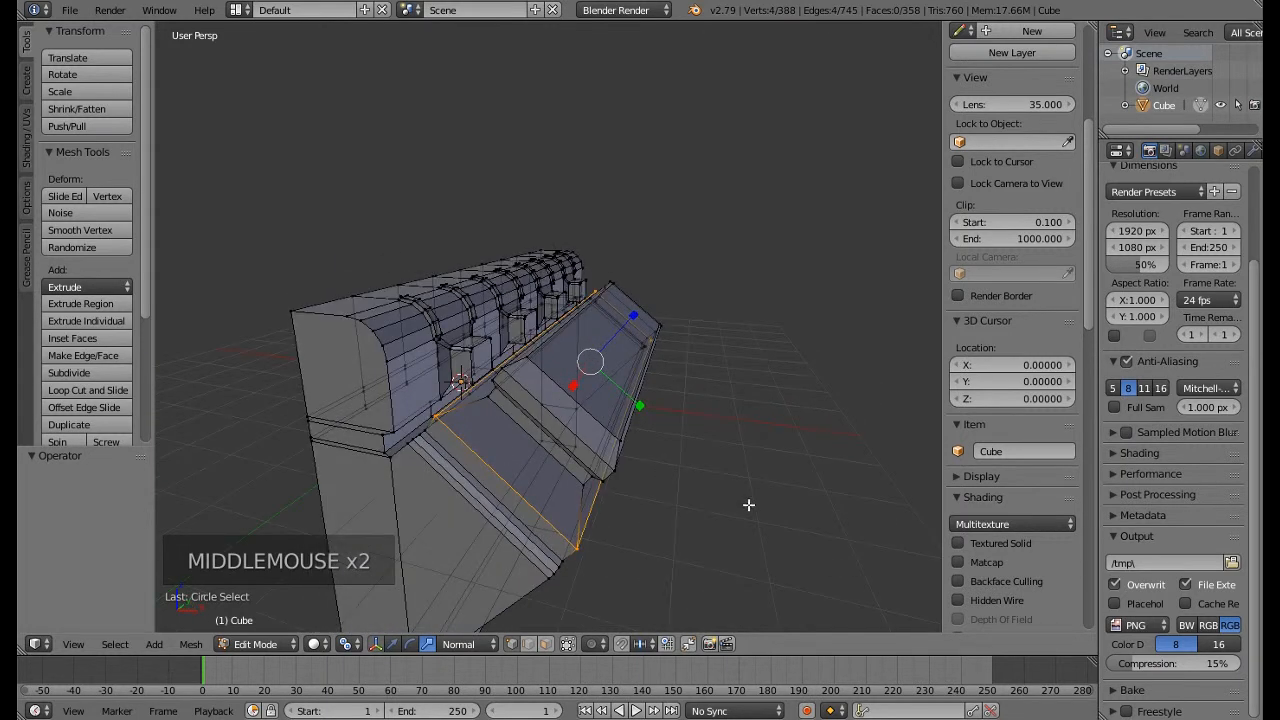
mouse_move(572, 387)
left_mouse_down()
mouse_move(580, 380)
mouse_move(577, 393)
left_mouse_up()
right_click(577, 393)
Set the transform orientation to Local and try scaling the flange's edge loop along X
left_click(449, 645)
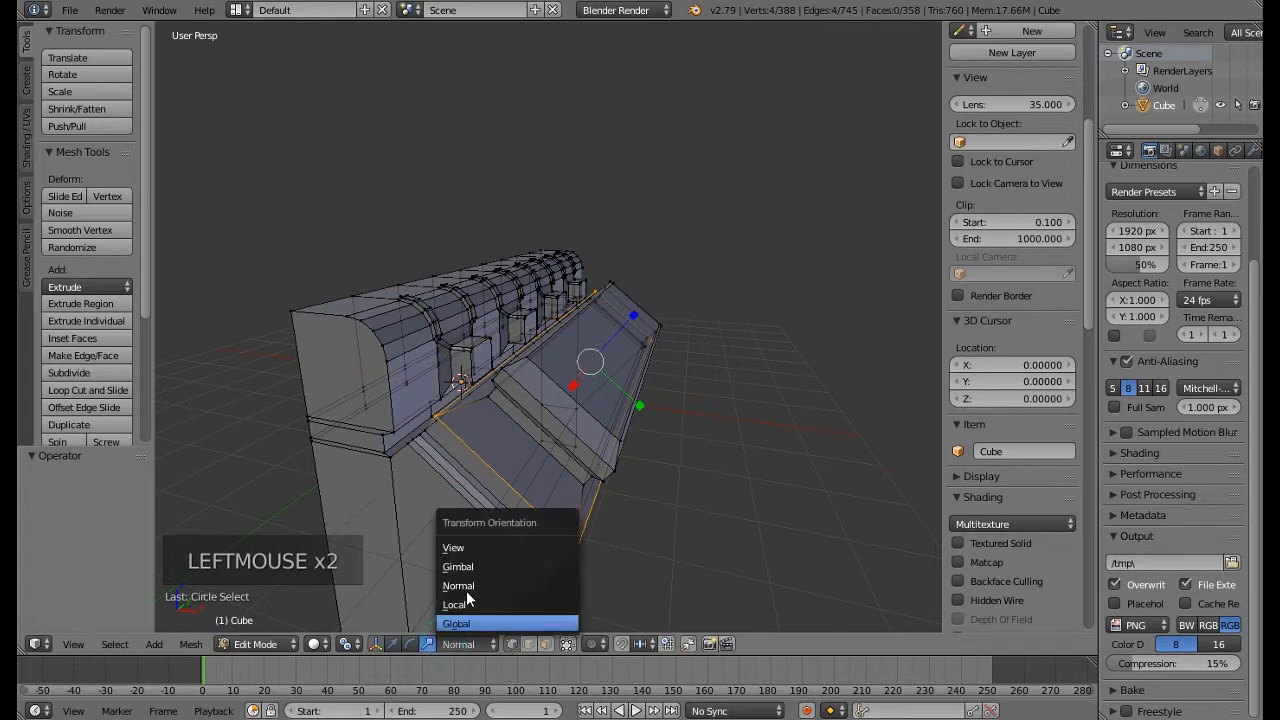
left_click(470, 604)
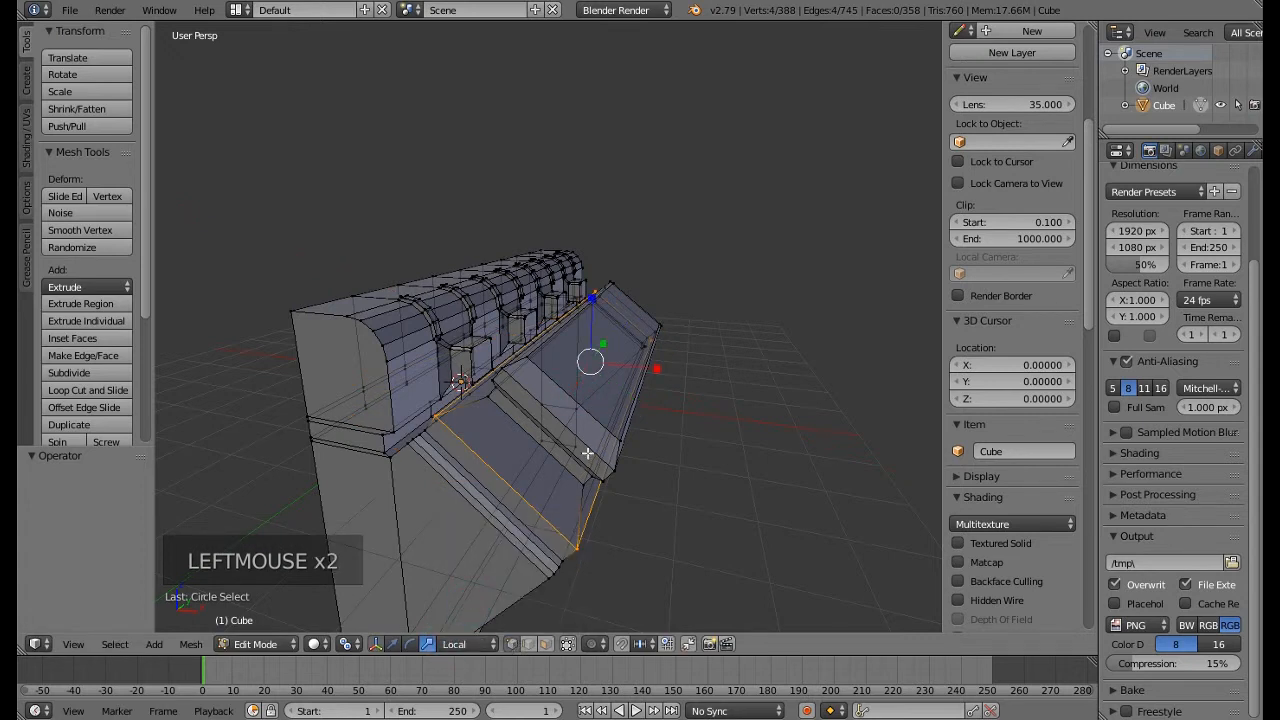
left_click_drag(653, 372, 639, 375)
key("KP_1")
scroll(596, 344, "up", 8)
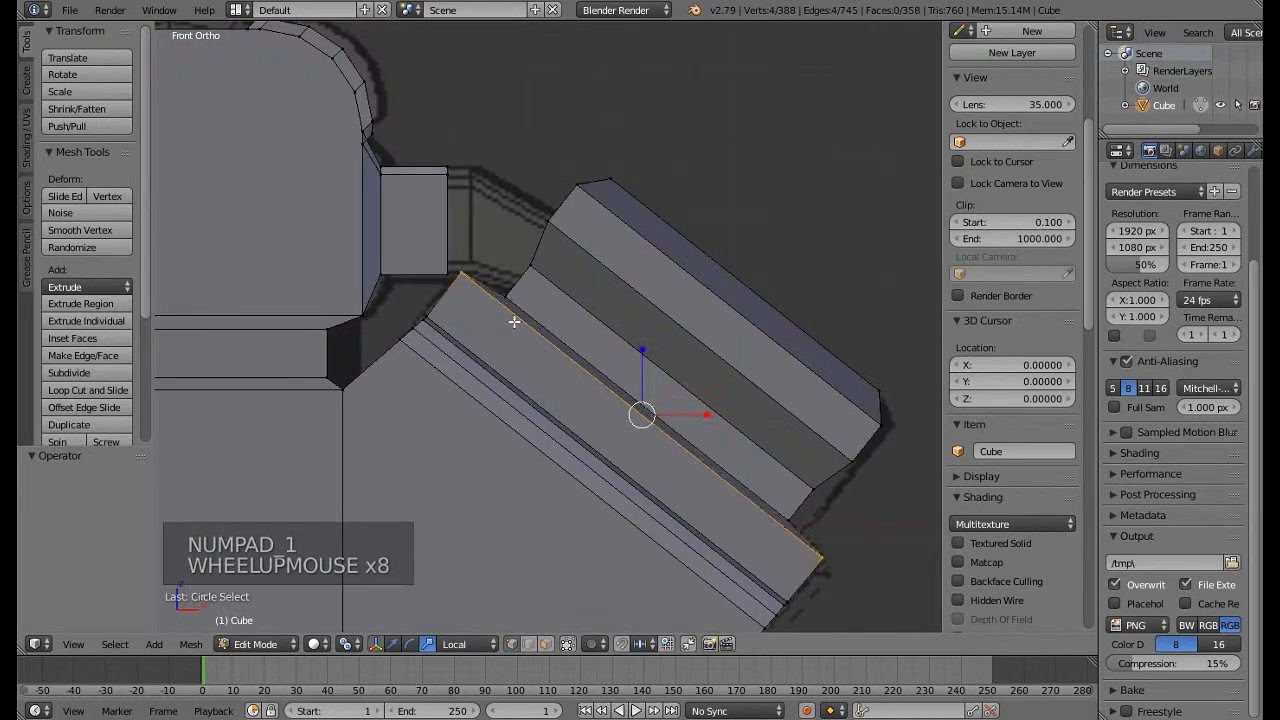
Select only the flange's upper inner corner edge beneath the runner stubs and set the pivot point to Median Point
key("a")
key("a")
key("a")
key("a")
key("c")
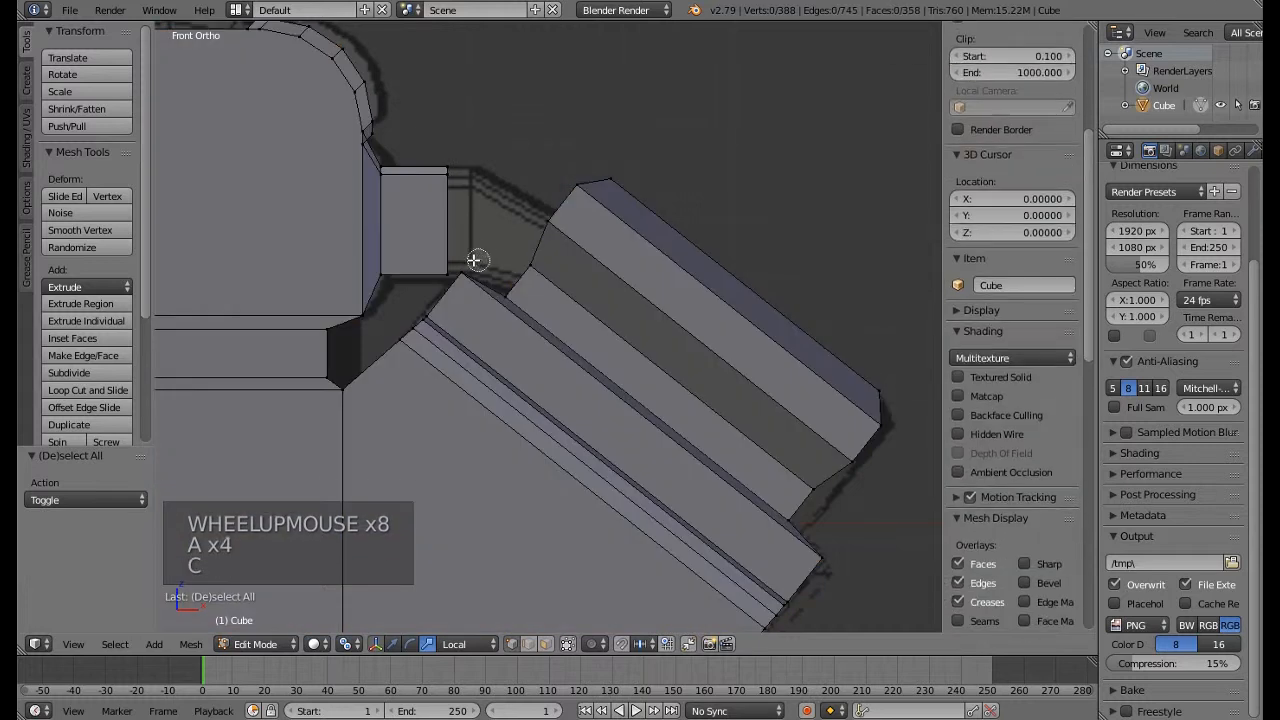
left_click(466, 266)
right_click(466, 266)
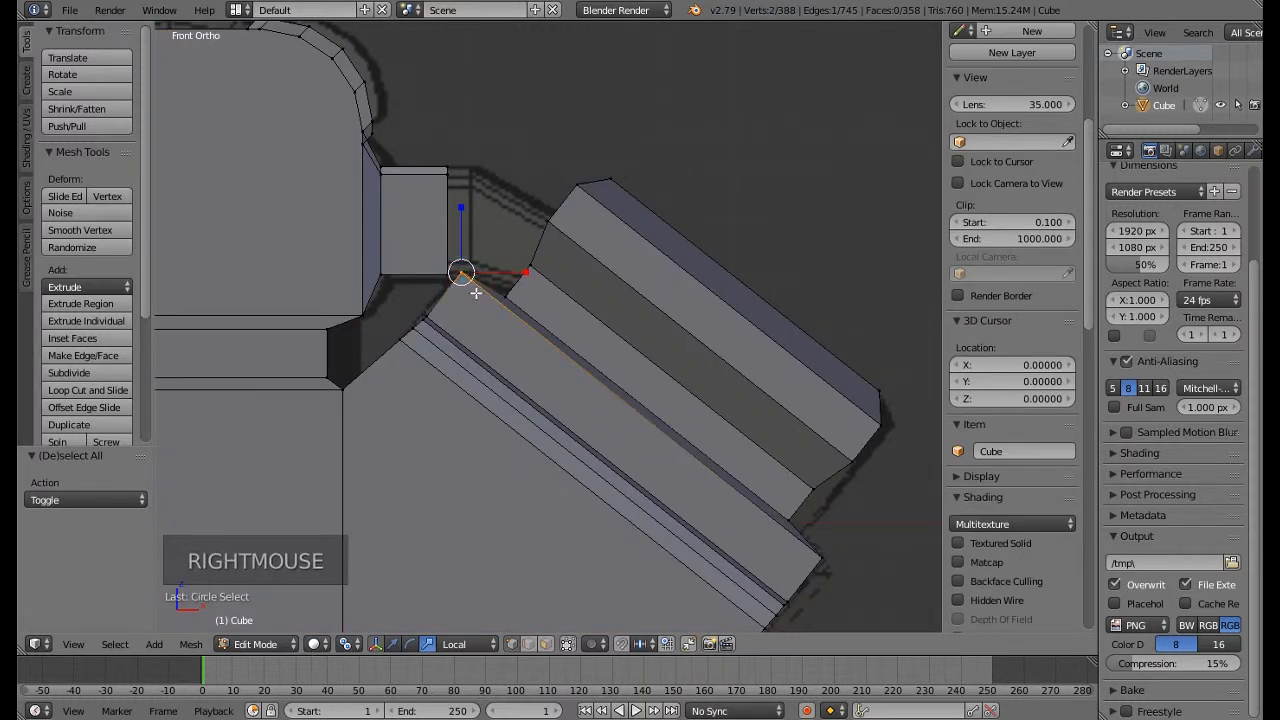
scroll(459, 272, "up", 5)
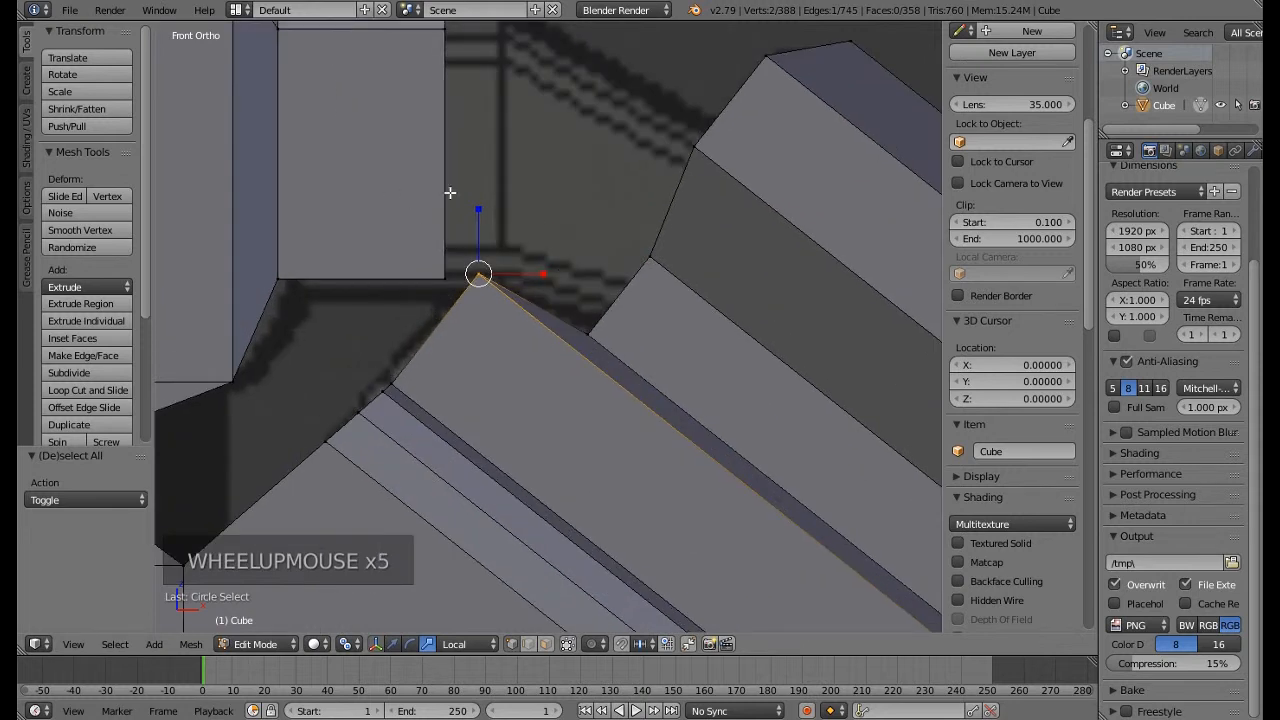
left_click(346, 644)
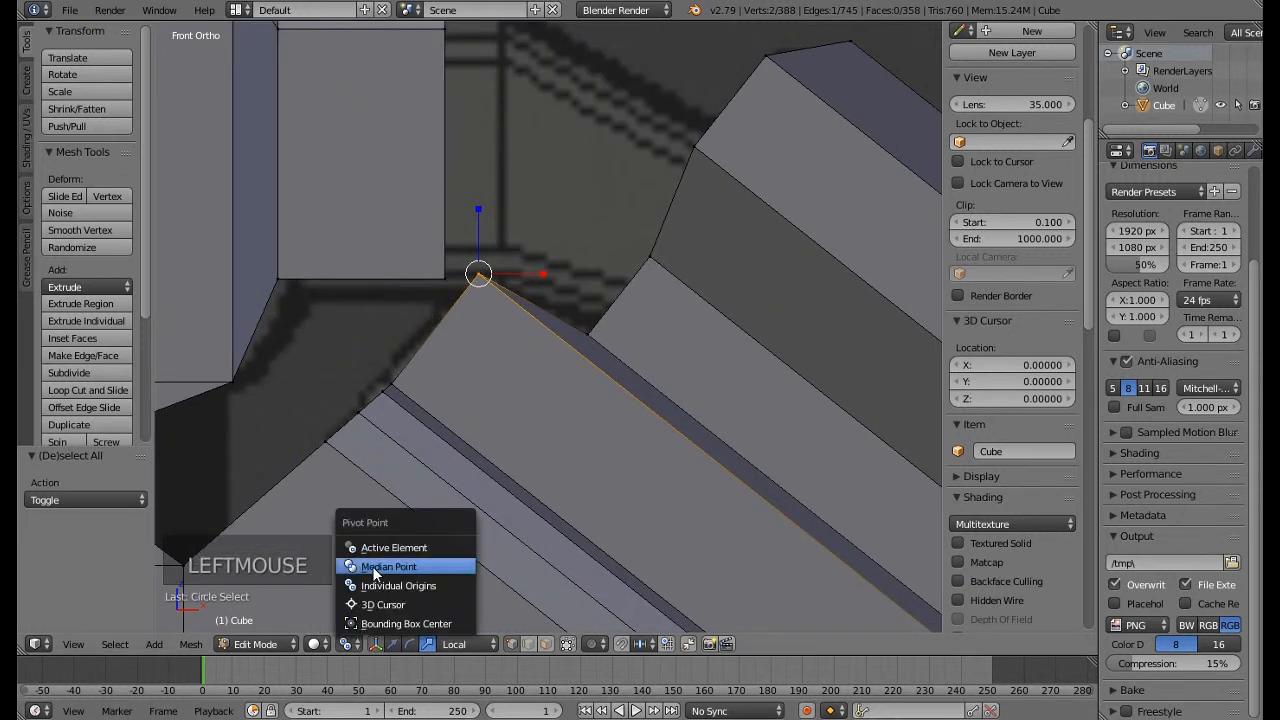
left_click(373, 567)
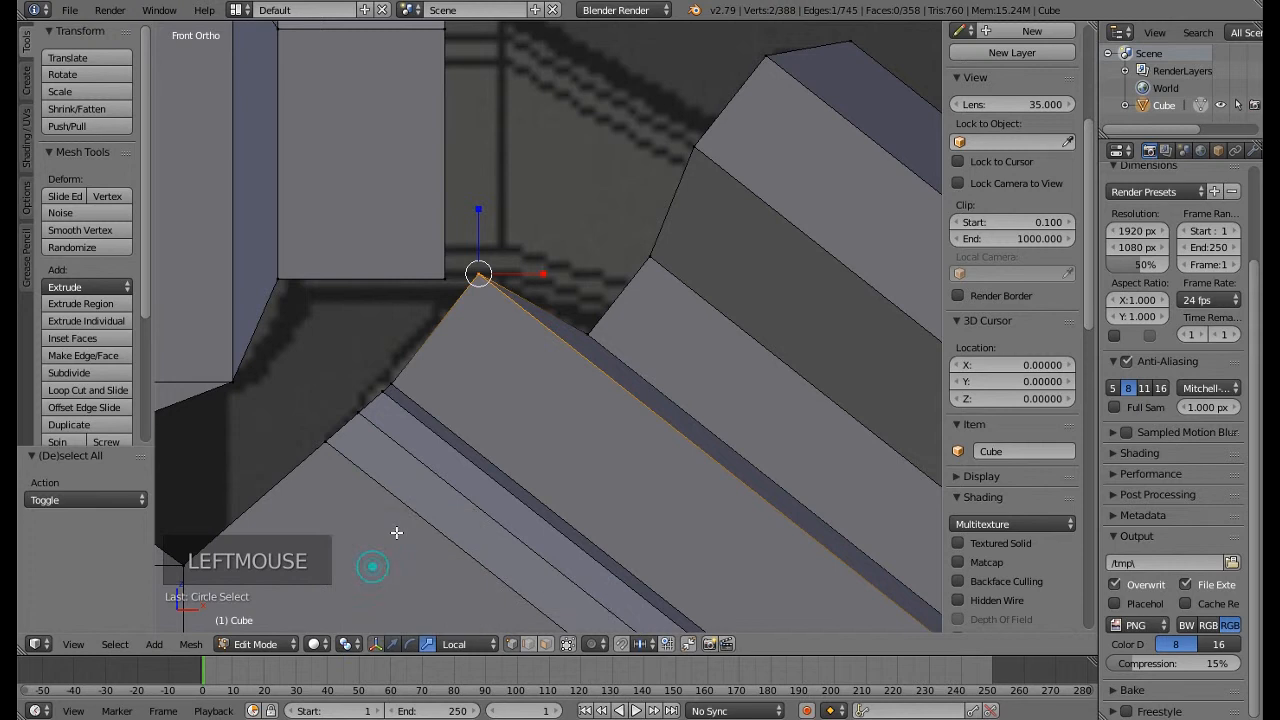
Lower the flange's corner edge about 0.062 along Z and shift it outward along X
left_click(390, 646)
left_click_drag(480, 223, 483, 253)
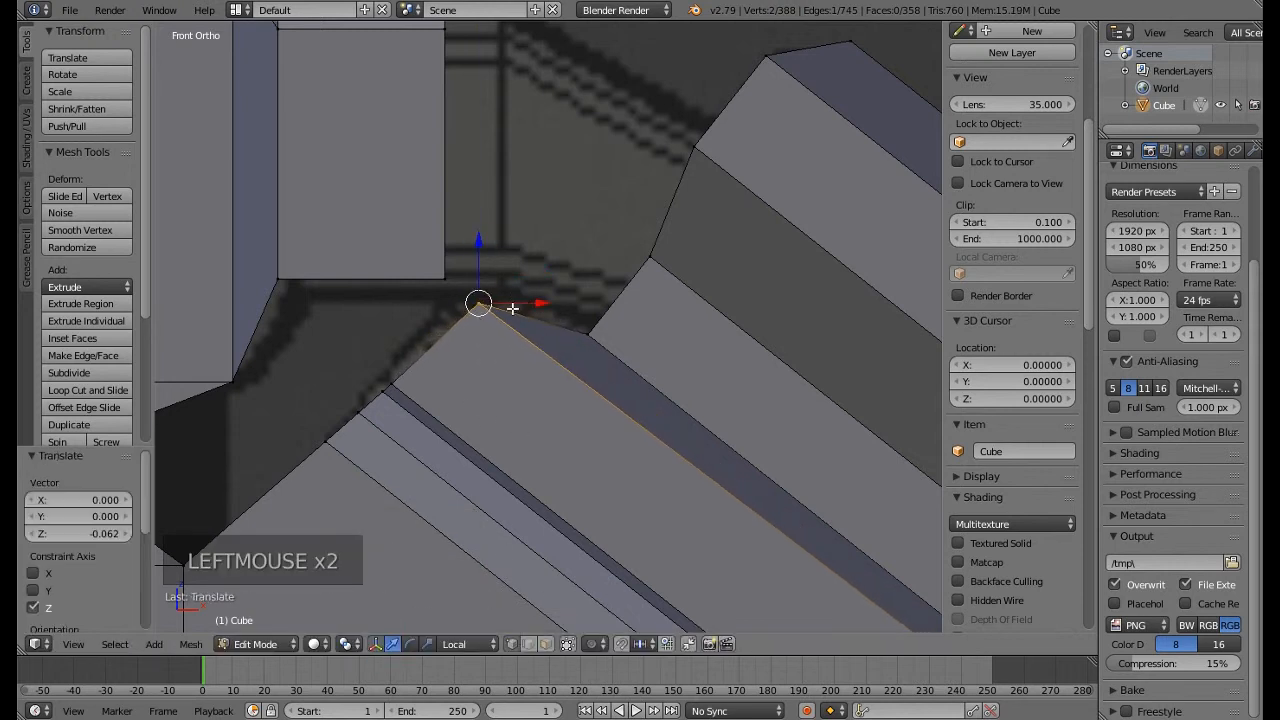
left_click_drag(522, 306, 563, 306)
left_click(548, 302)
scroll(565, 306, "down", 4)
middle_click_drag(565, 306, 404, 256, "shift")
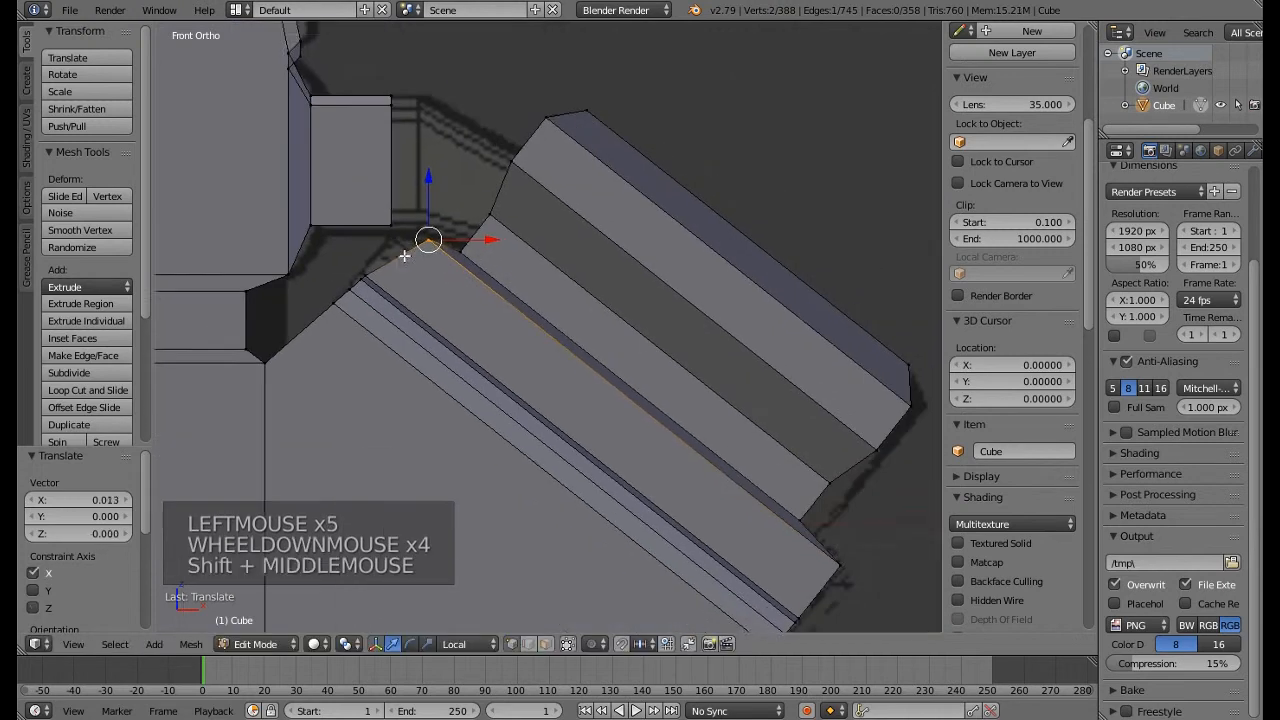
Return to Object Mode, turn on the Wire and Draw All Edges display options for the engine, and deselect it
scroll(466, 367, "down", 2)
key("Tab")
scroll(500, 366, "down", 3)
middle_click_drag(500, 366, 826, 231)
key("KP_Decimal")
left_click(1218, 150)
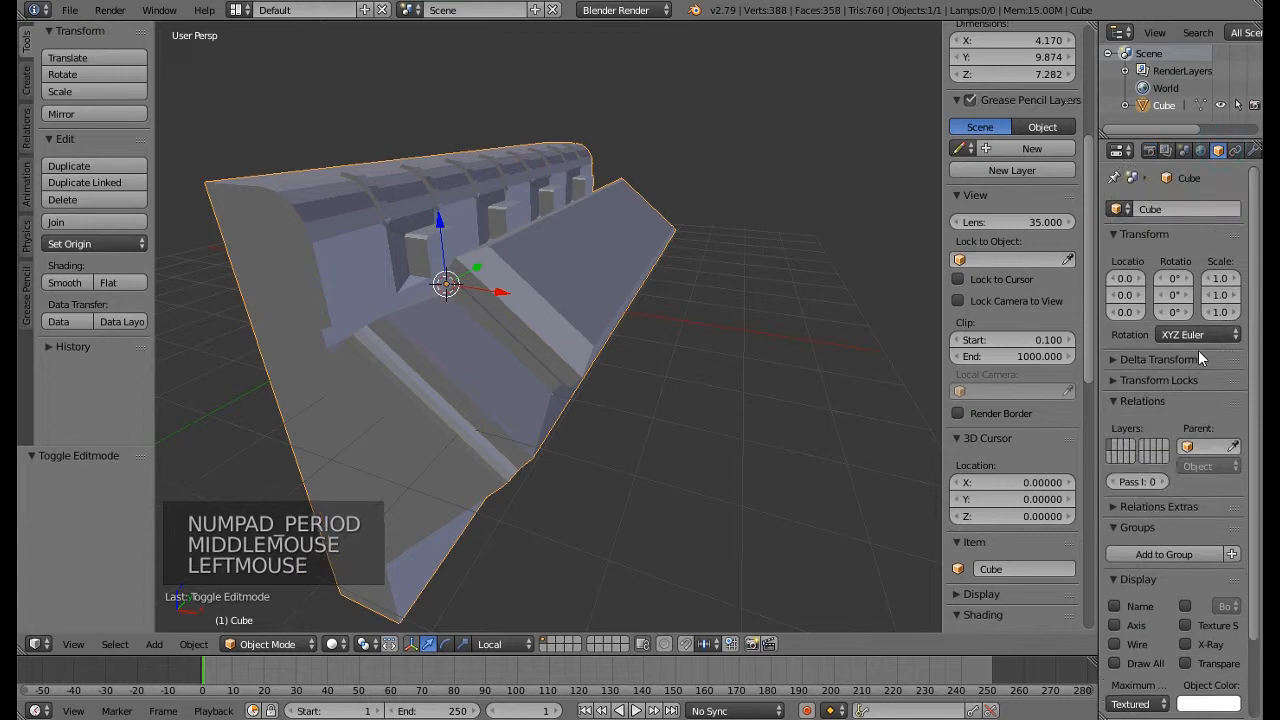
scroll(1198, 354, "down", 4)
left_click(1116, 552, "alt")
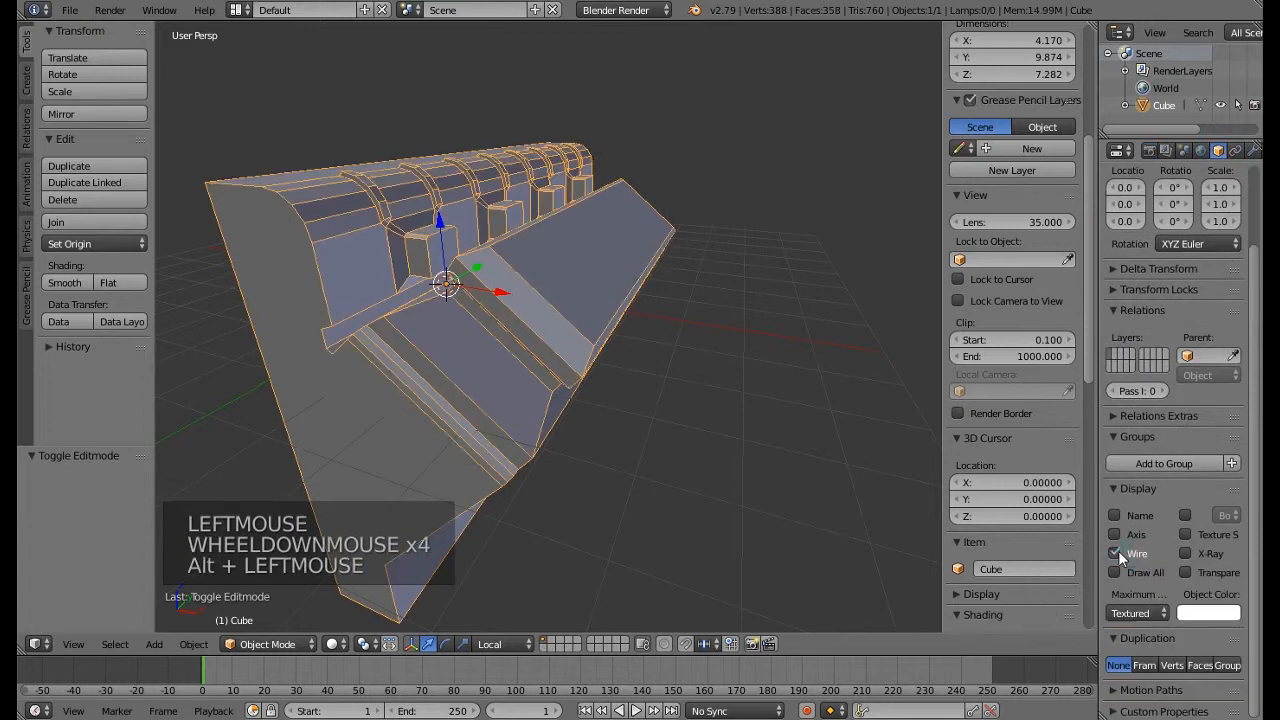
left_click(1114, 572, "alt")
middle_click_drag(460, 275, 477, 260)
key("a")
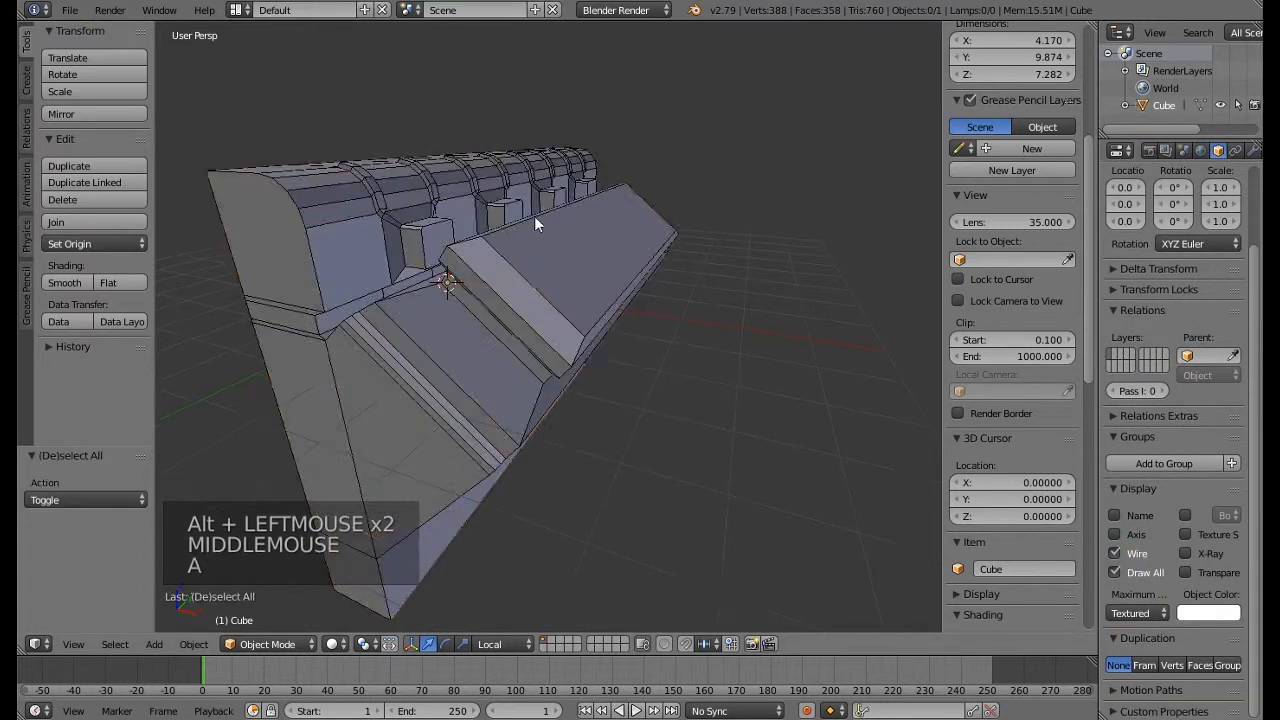
In Edit Mode with face selection, select the outer end faces of all four intake runner stubs
mouse_move(534, 216)
middle_mouse_down()
mouse_move(434, 252)
mouse_move(568, 211)
mouse_move(484, 236)
middle_mouse_up()
right_click(484, 236)
key("Tab")
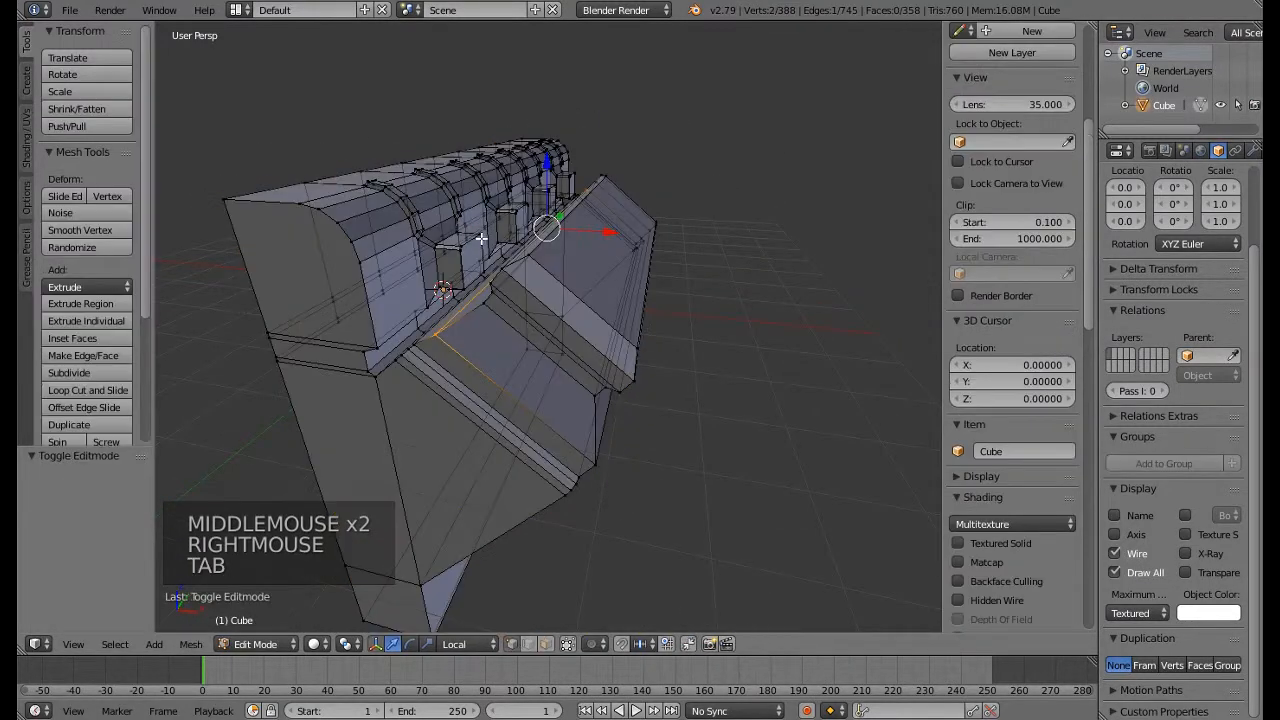
left_click(529, 643)
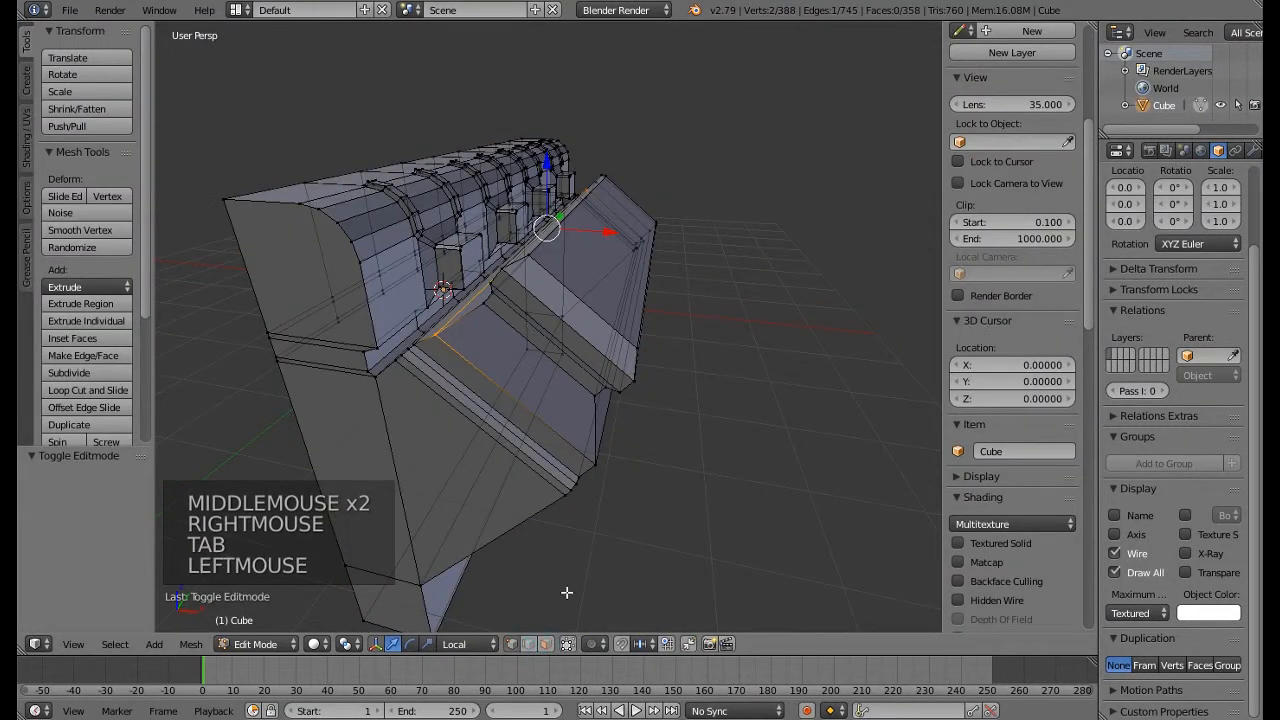
left_click(546, 643)
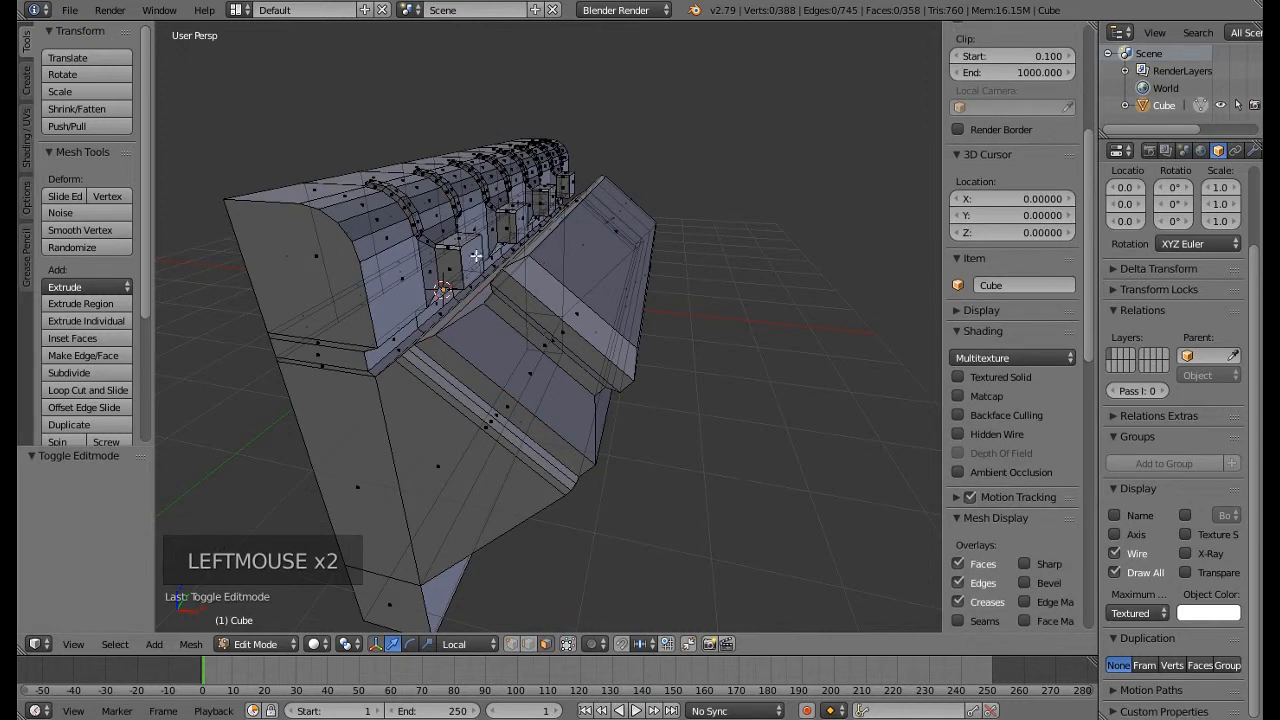
right_click(476, 257)
middle_click_drag(476, 257, 549, 230)
right_click(536, 222, "shift")
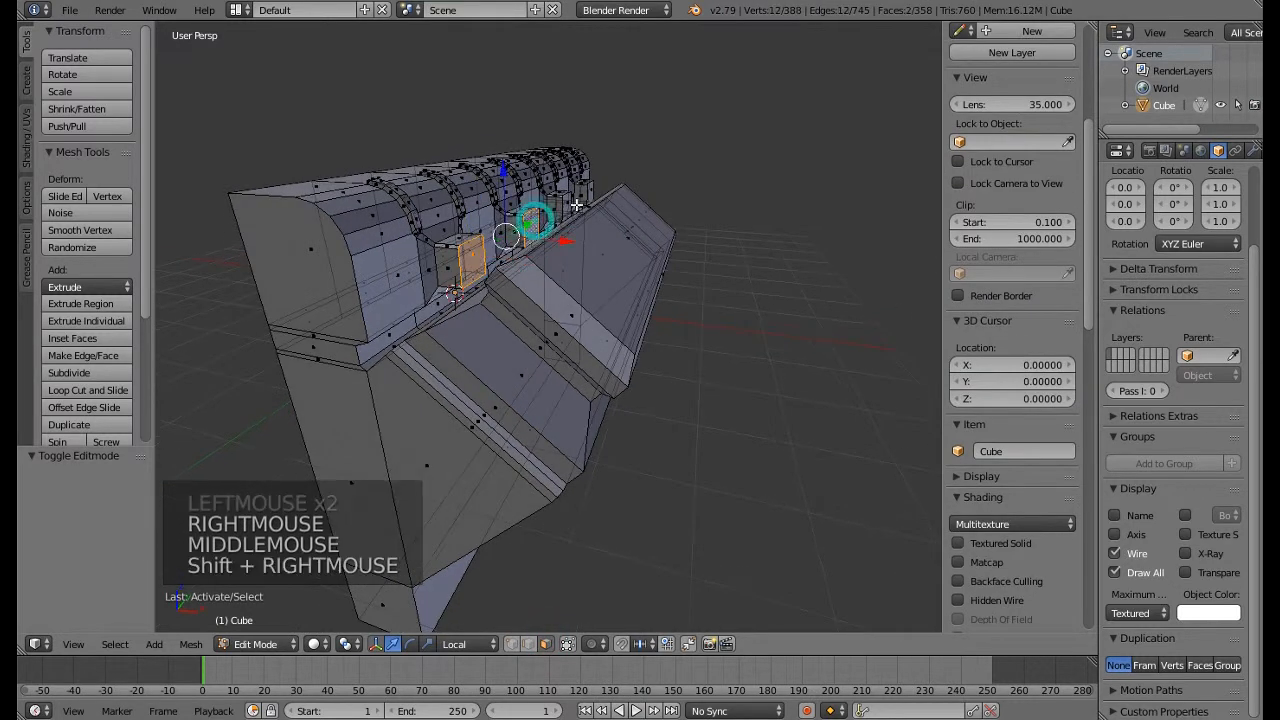
right_click(565, 202, "shift")
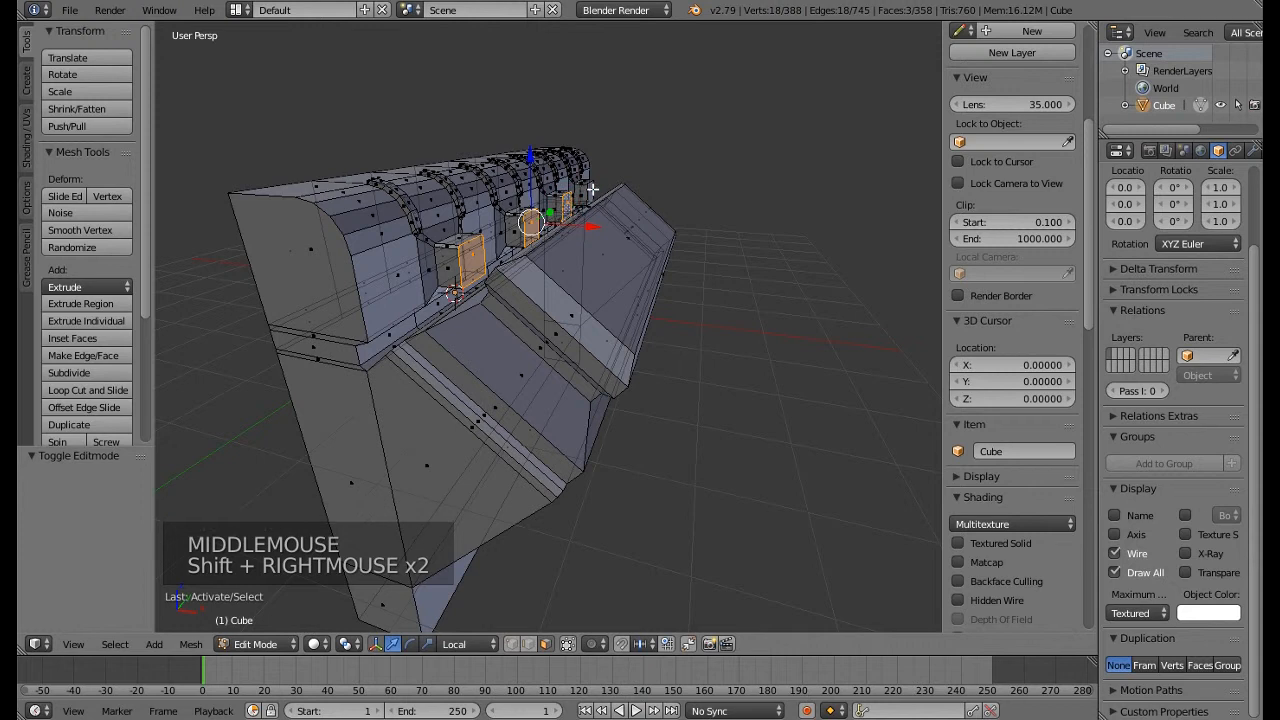
right_click(592, 189, "shift")
Shift the four stub end faces 0.115 along X and extrude them 0.284 outward toward the cylinder bank
middle_click_drag(603, 211, 589, 249)
scroll(591, 214, "up", 2)
key("KP_1")
scroll(590, 250, "up", 5)
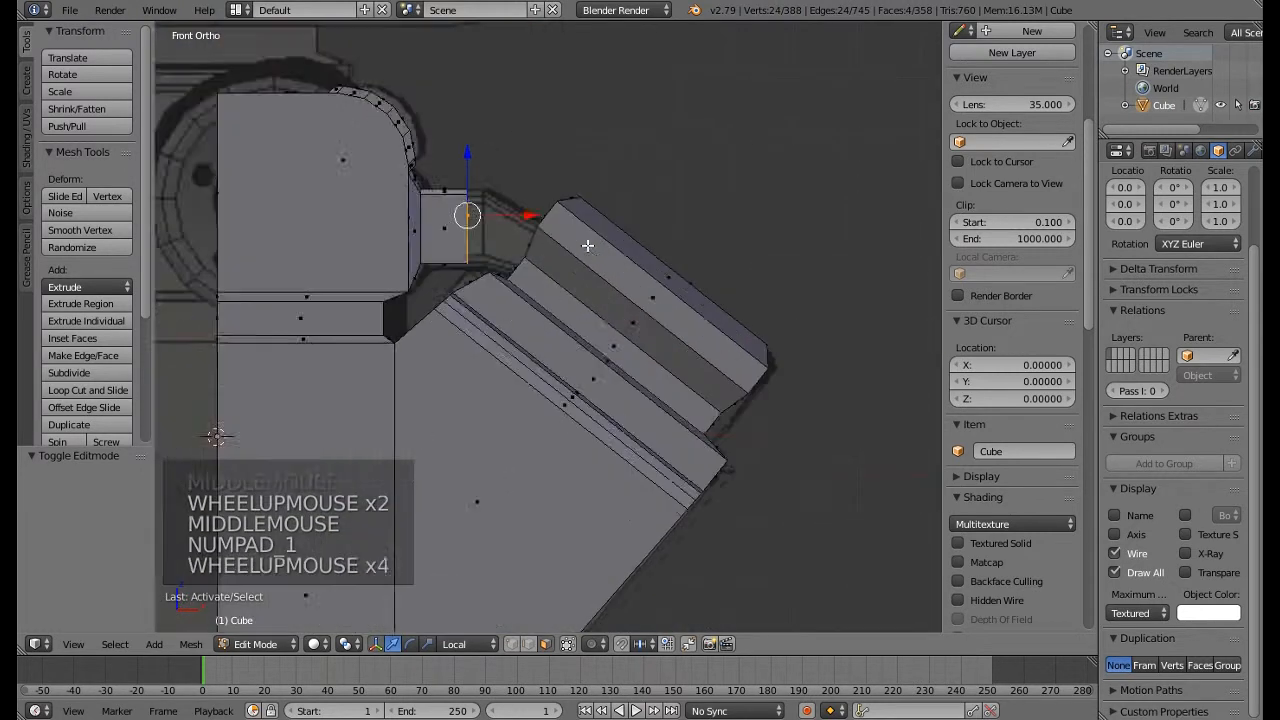
left_click(487, 210)
left_click_drag(487, 210, 497, 211)
key("e")
key("e")
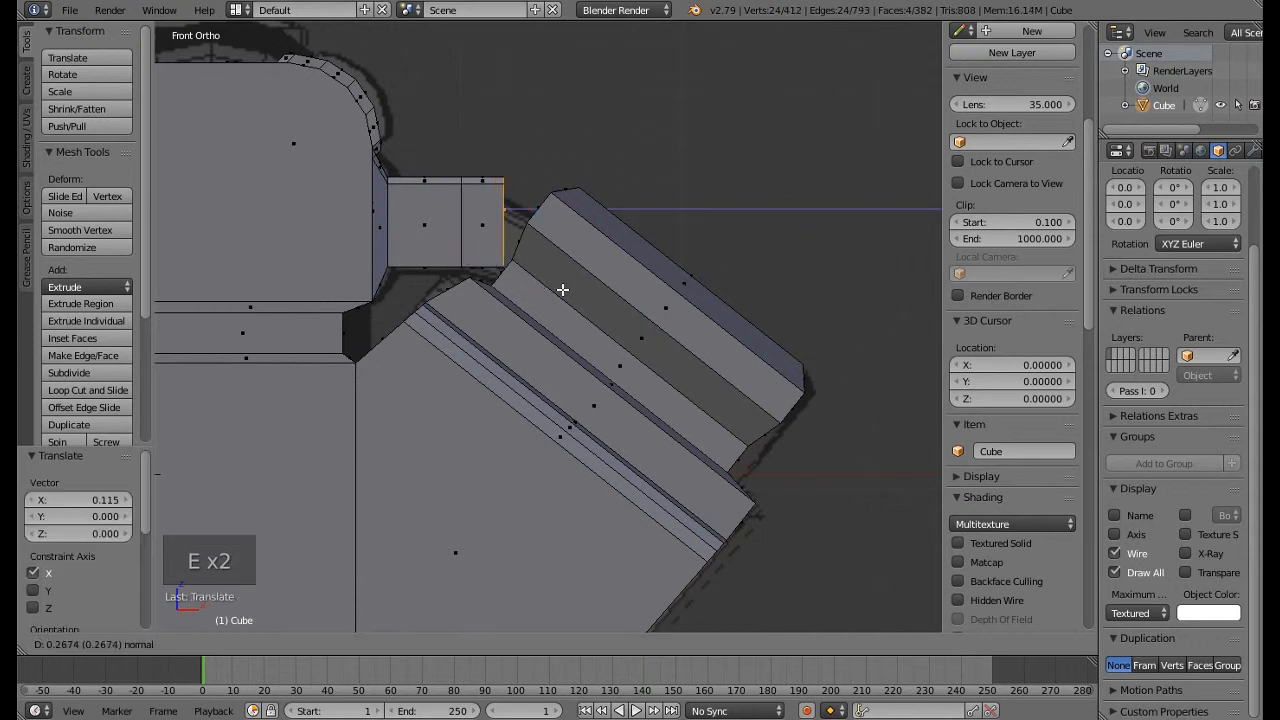
left_click(561, 289)
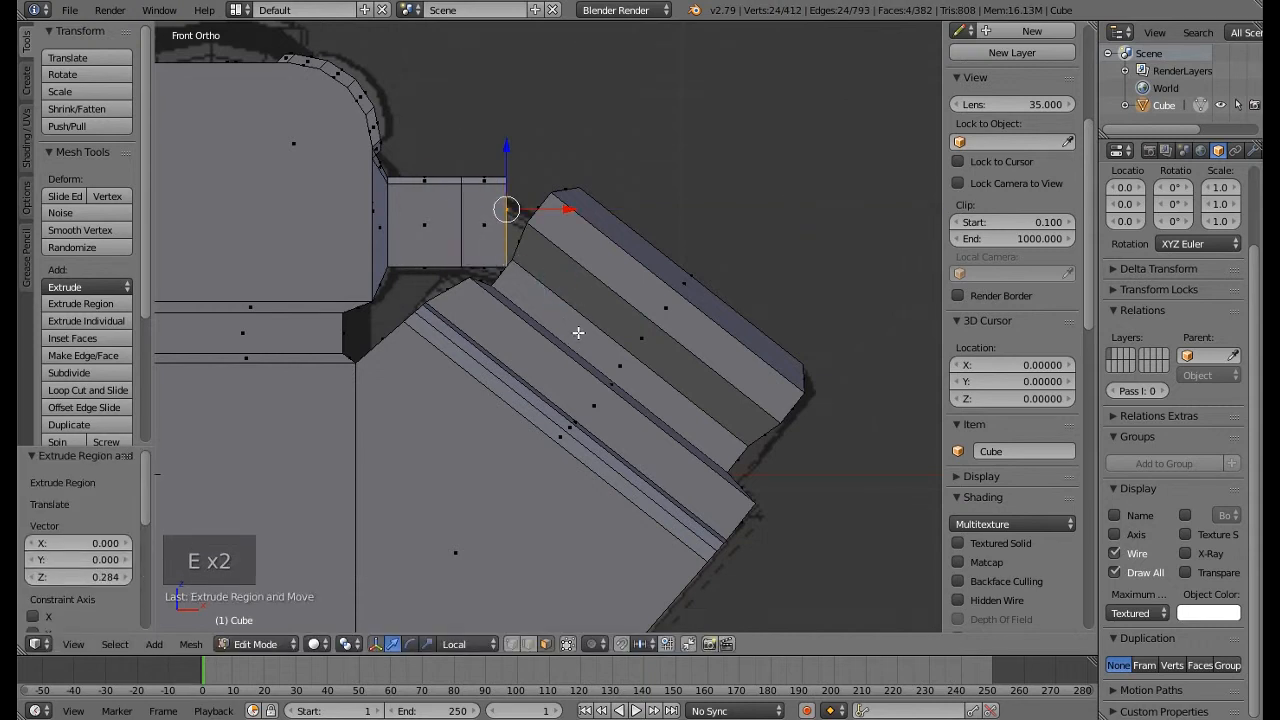
Tilt the extruded runner ends about 33° around Y, lower them and shift them 0.044 along X, and scale them to 0.621 along Z
key("r")
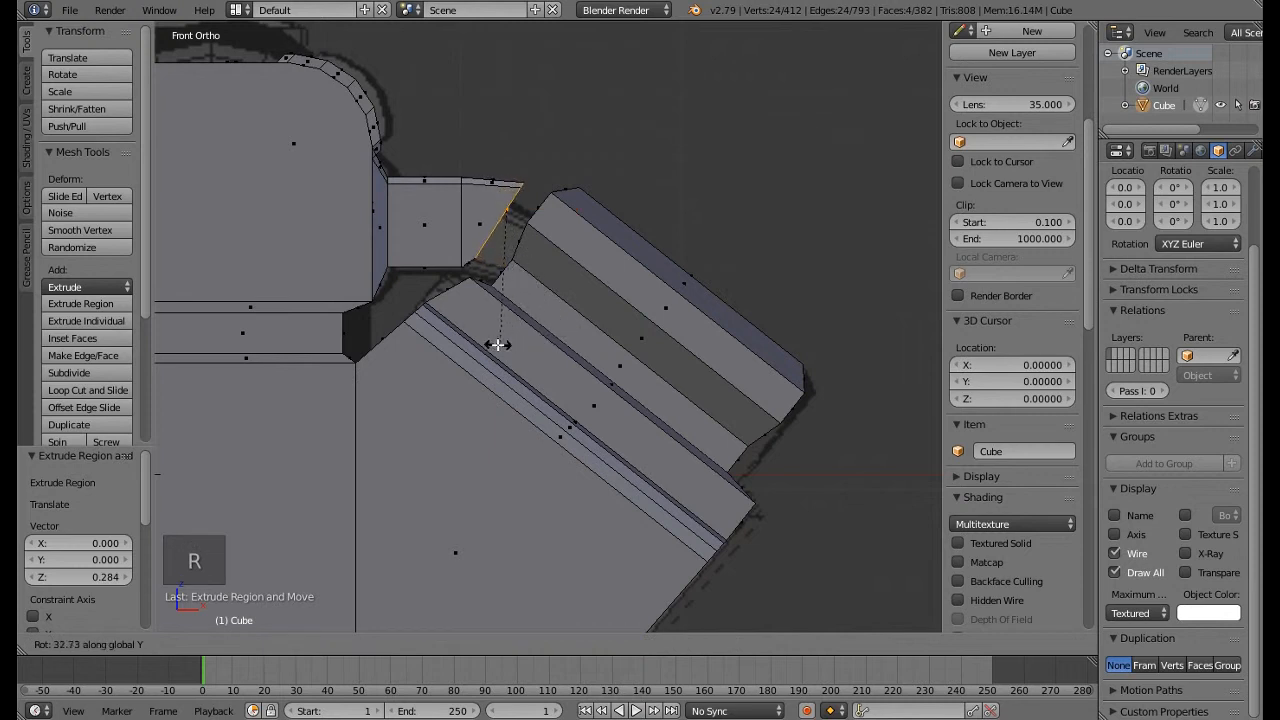
left_click(497, 344)
left_click_drag(503, 152, 554, 230)
key("s")
key("z")
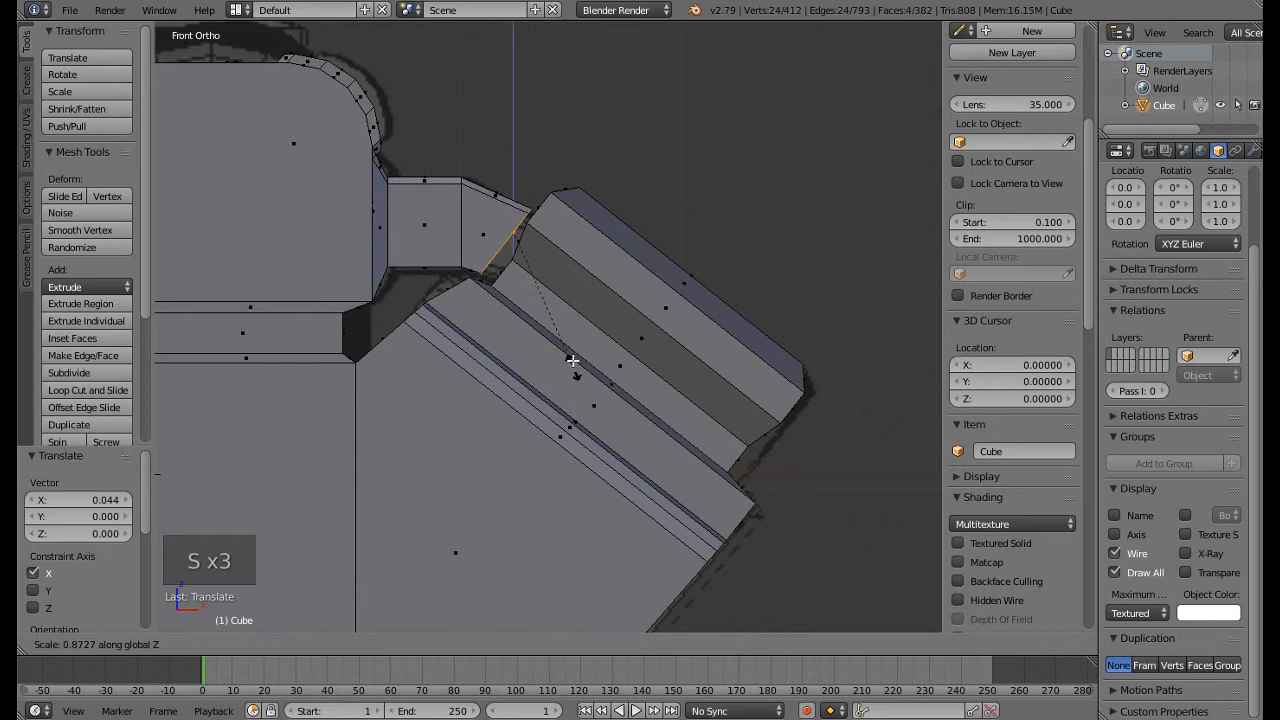
left_click(567, 324)
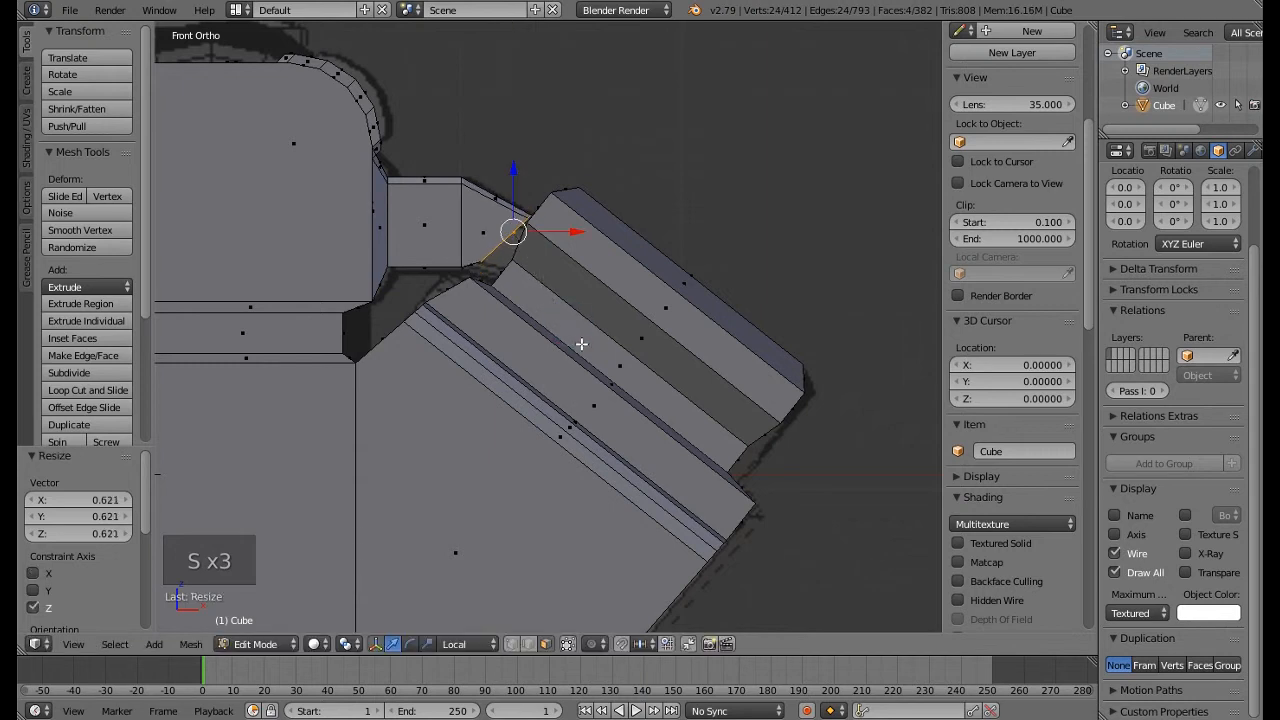
Rotate the runner ends -16.1° around Y and reposition them by 0.136 along X and -0.049 along Z into the cylinder bank
key("r")
key("y")
left_click(646, 341)
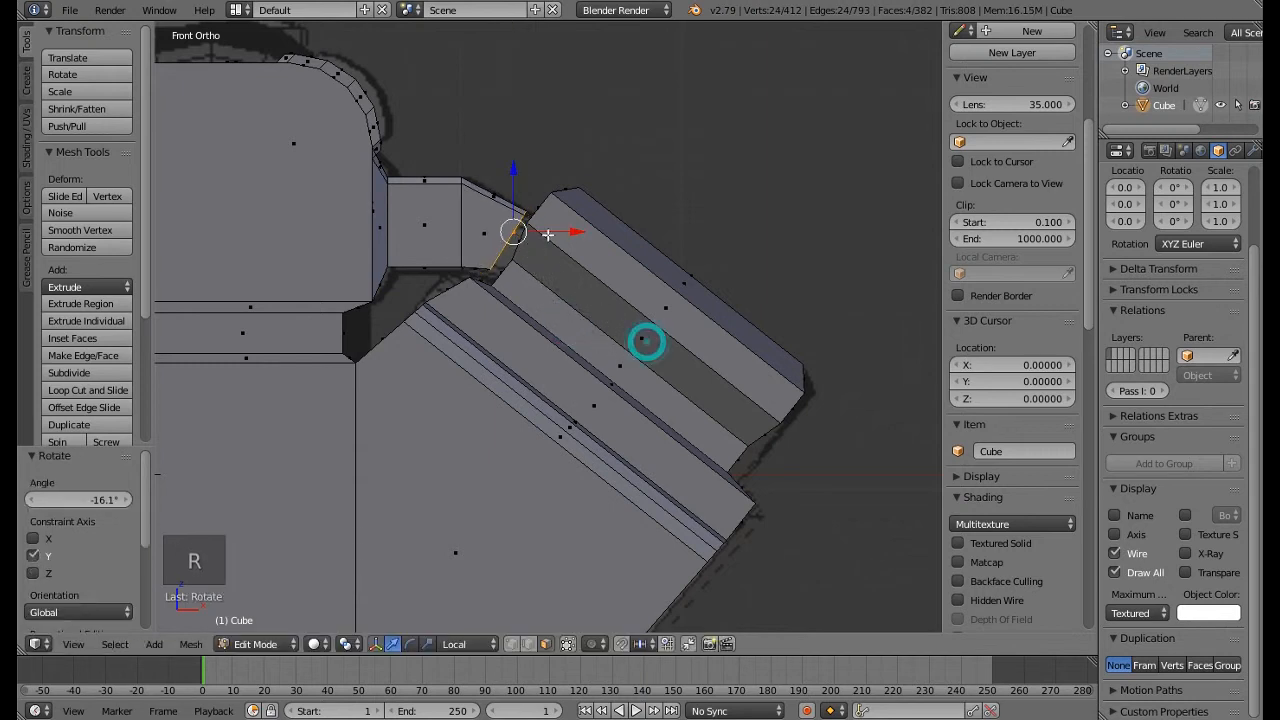
left_click_drag(564, 232, 586, 232)
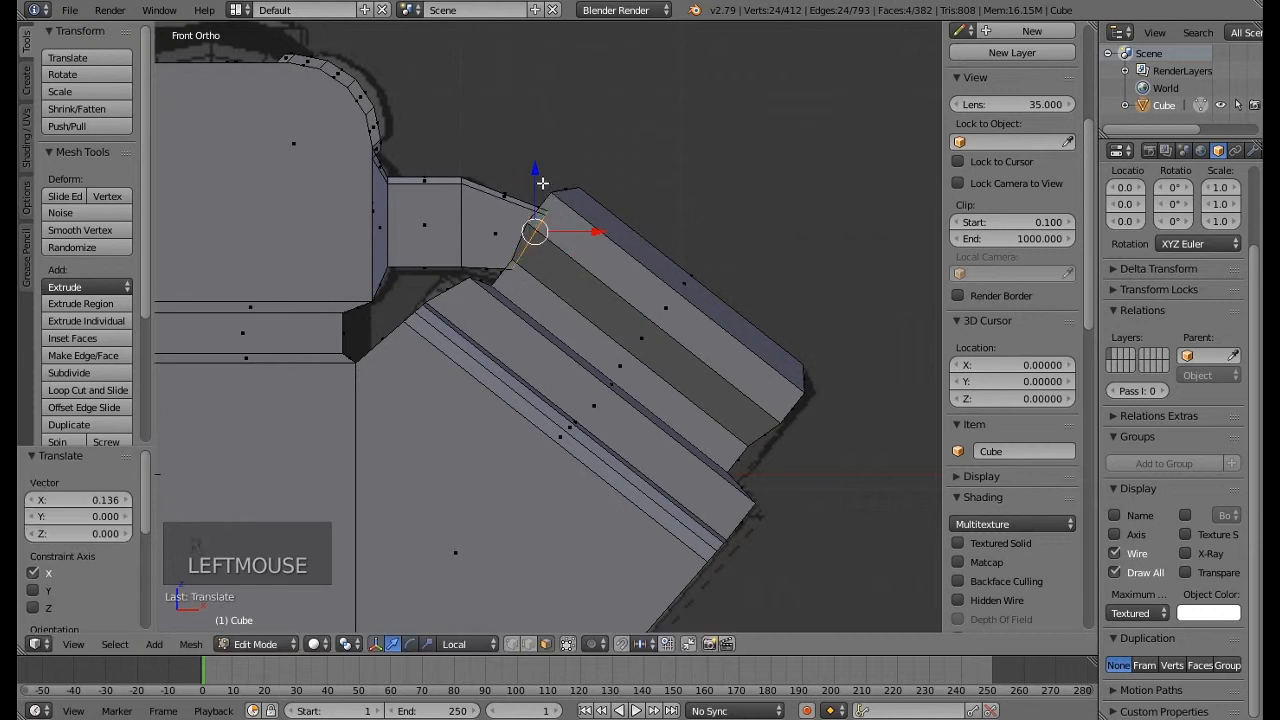
left_click_drag(534, 178, 535, 190)
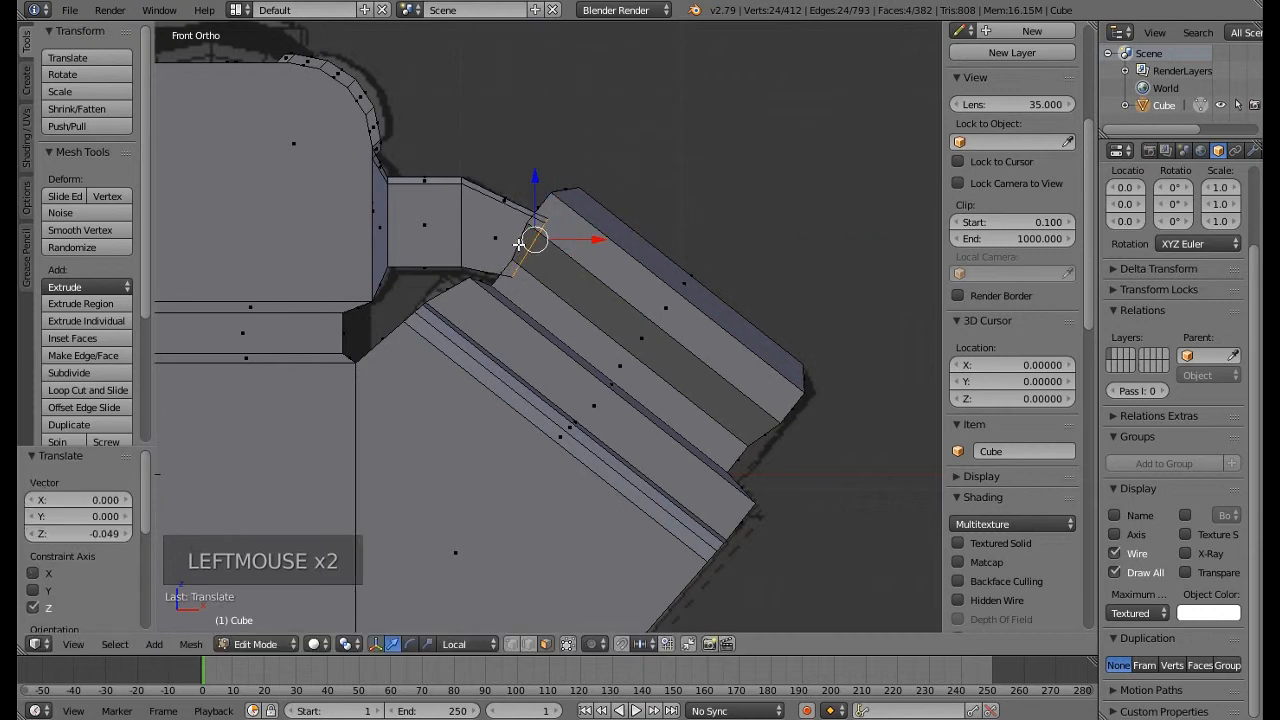
Return to Object Mode, deselect the engine and examine how the runners meet the cylinder bank
scroll(519, 244, "down", 4)
middle_click_drag(334, 354, 649, 256)
scroll(503, 252, "down", 4)
key("z")
key("z")
key("Tab")
key("a")
middle_click_drag(474, 260, 549, 281)
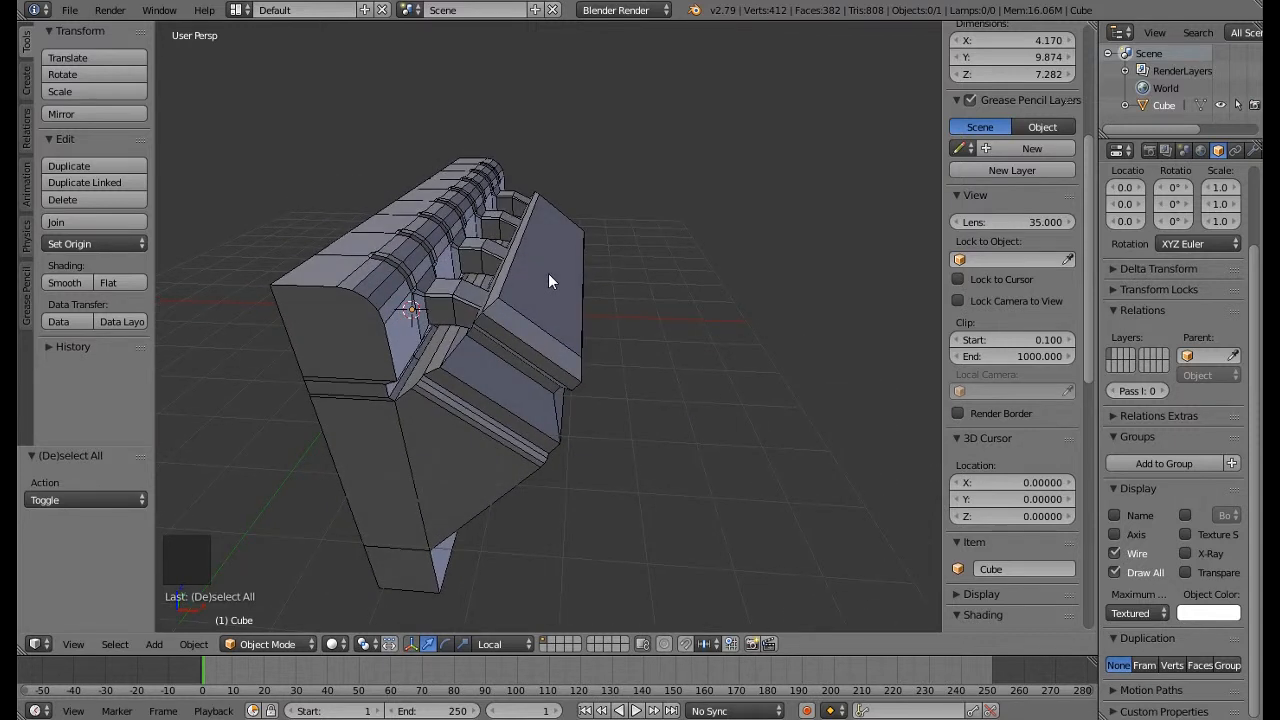
Reopen the engine mesh in Edit Mode with vertex selection and select all vertices of the four runners
key("KP_1")
scroll(428, 215, "up", 9)
right_click(427, 215)
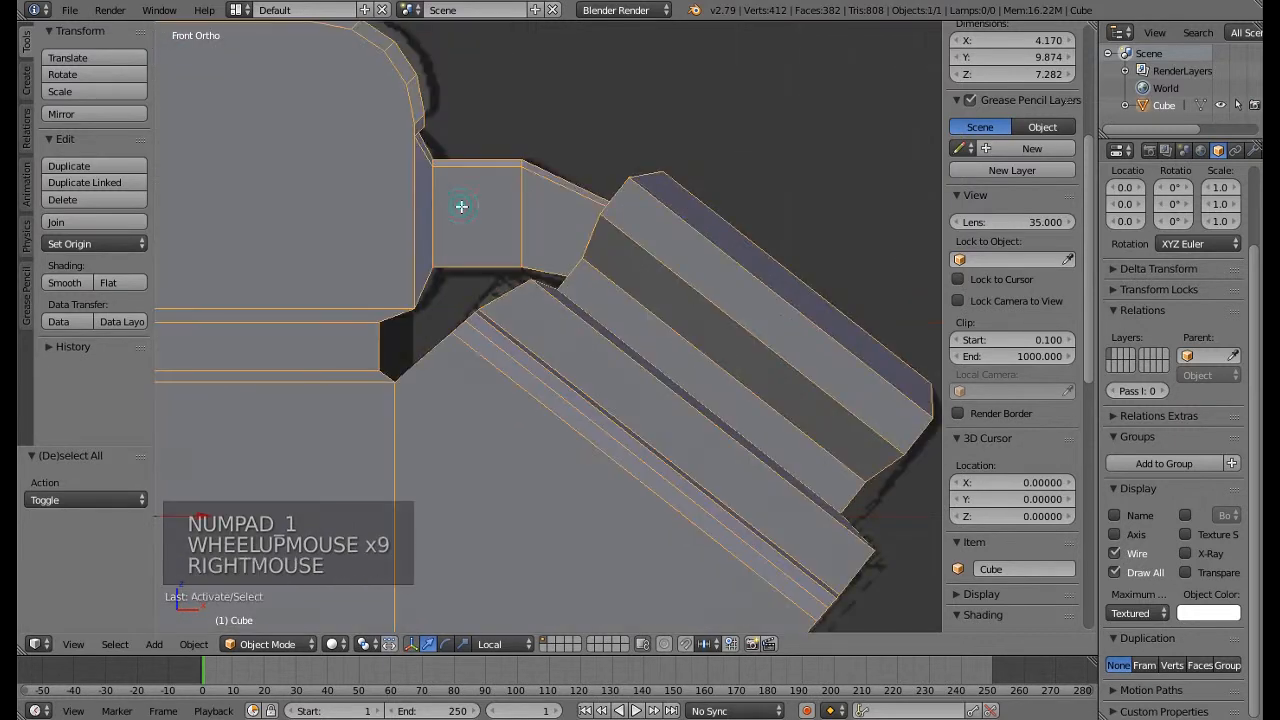
key("Tab")
left_click(510, 646)
key("a")
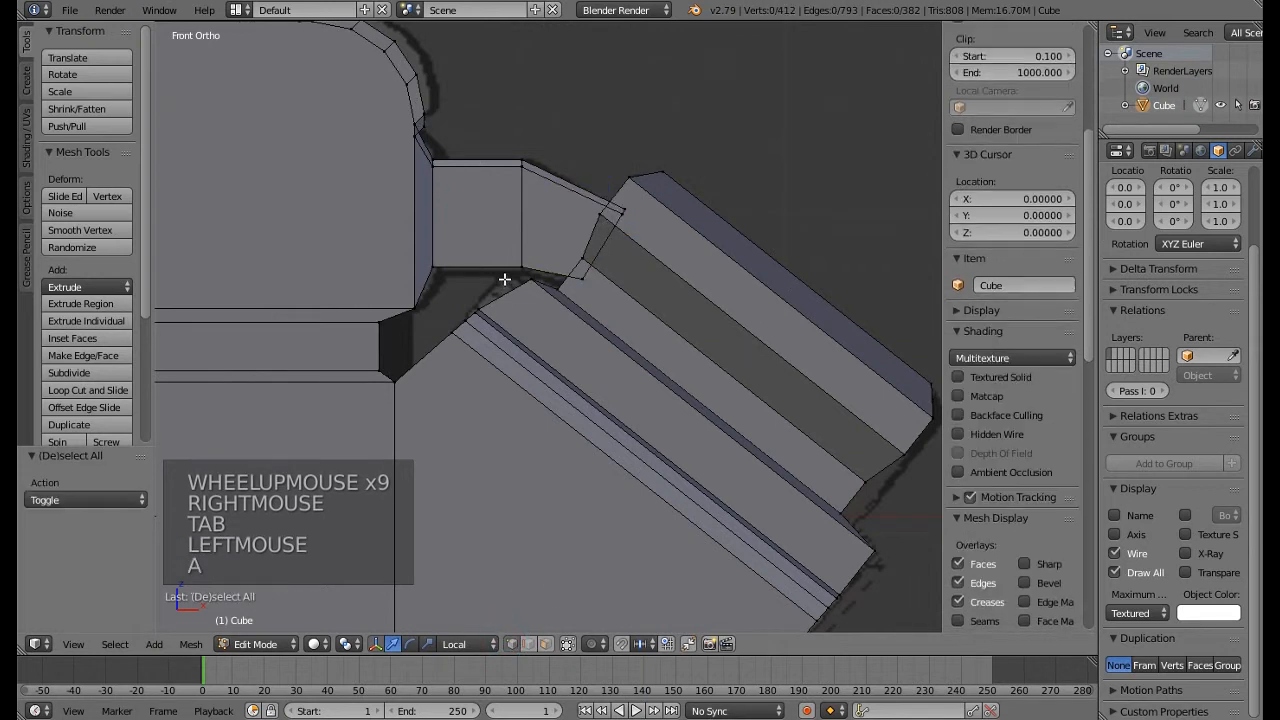
key("ctrl+z")
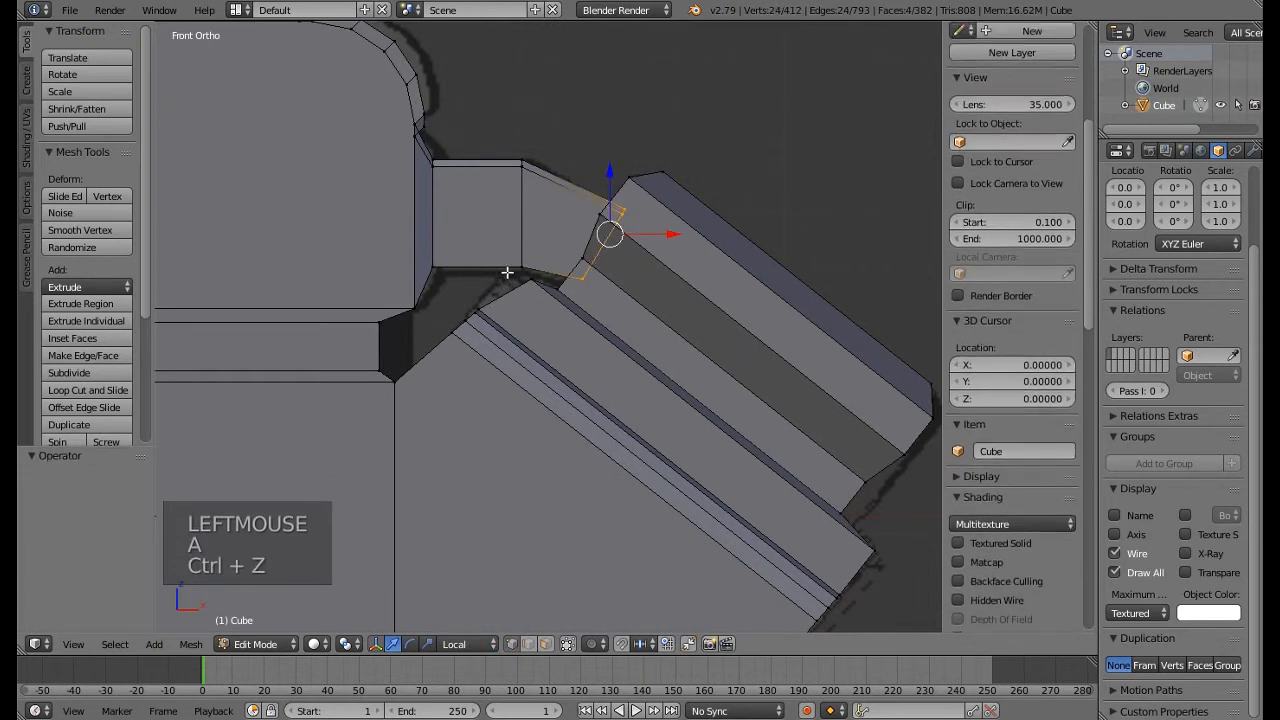
key("c")
mouse_move(514, 266)
left_mouse_down()
mouse_move(471, 163)
mouse_move(429, 191)
mouse_move(432, 272)
left_mouse_up()
right_click(454, 288)
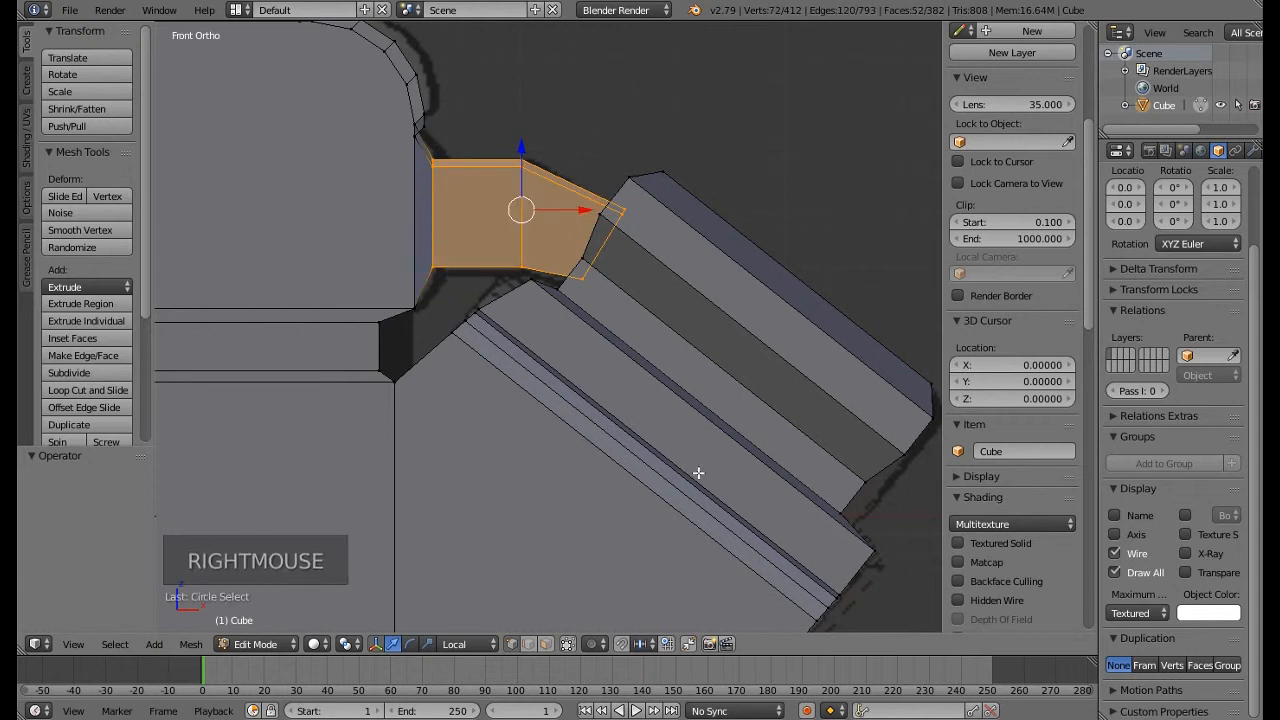
Scale the four runners to 0.778 along Z and shift them 0.032 along X
key("s")
key("s")
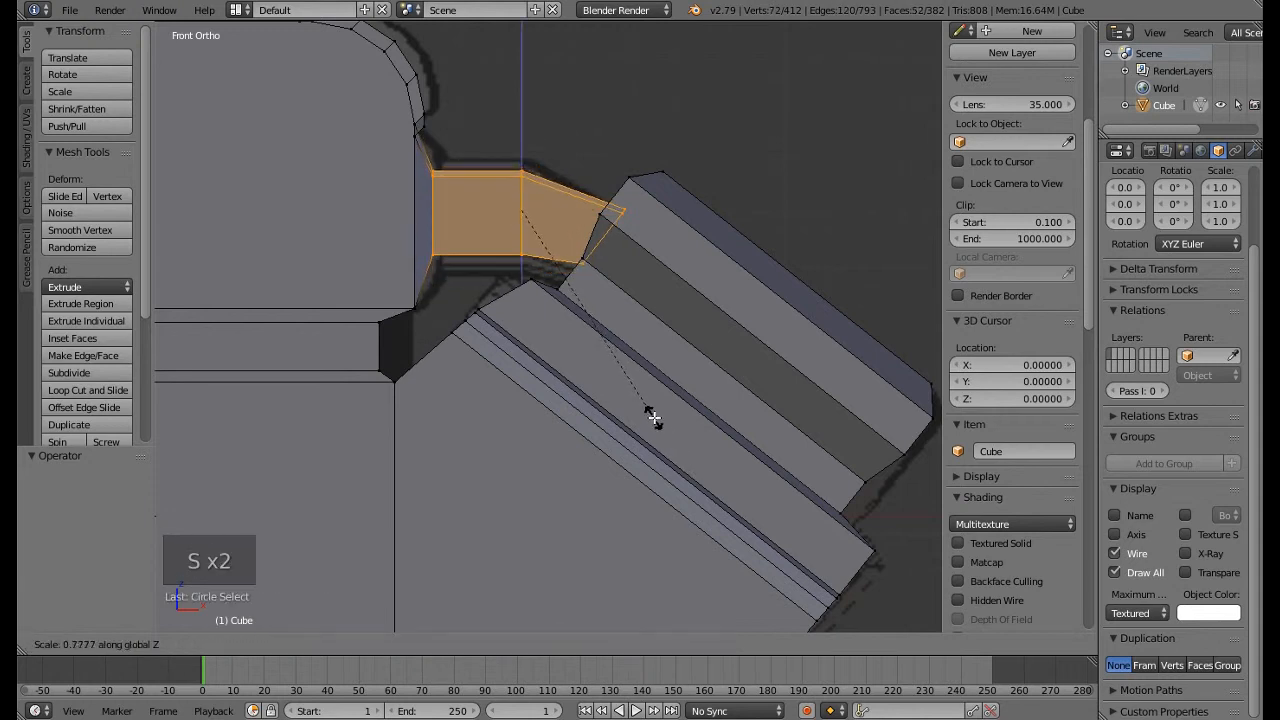
left_click(653, 418)
left_click_drag(577, 210, 586, 209)
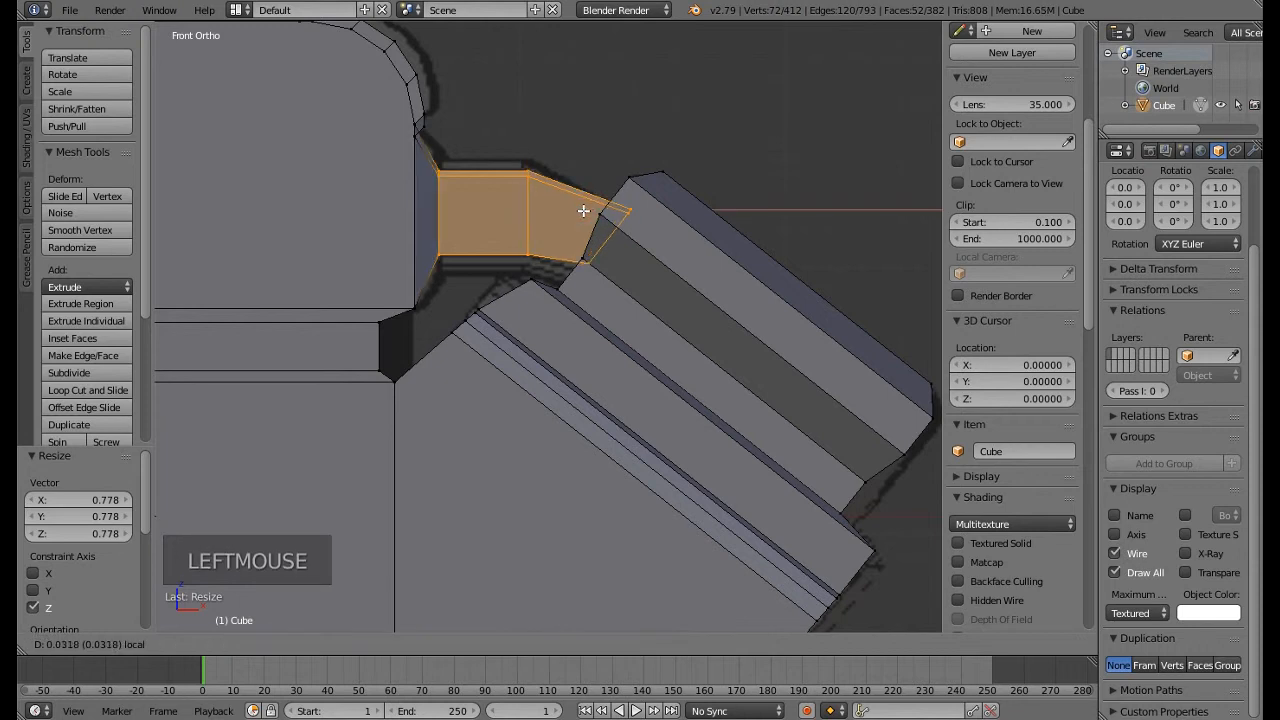
Set the pivot point to Individual Origins and scale the runners to about 0.79 along Y
middle_click_drag(586, 209, 554, 267)
scroll(554, 267, "up", 1)
scroll(529, 324, "down", 9)
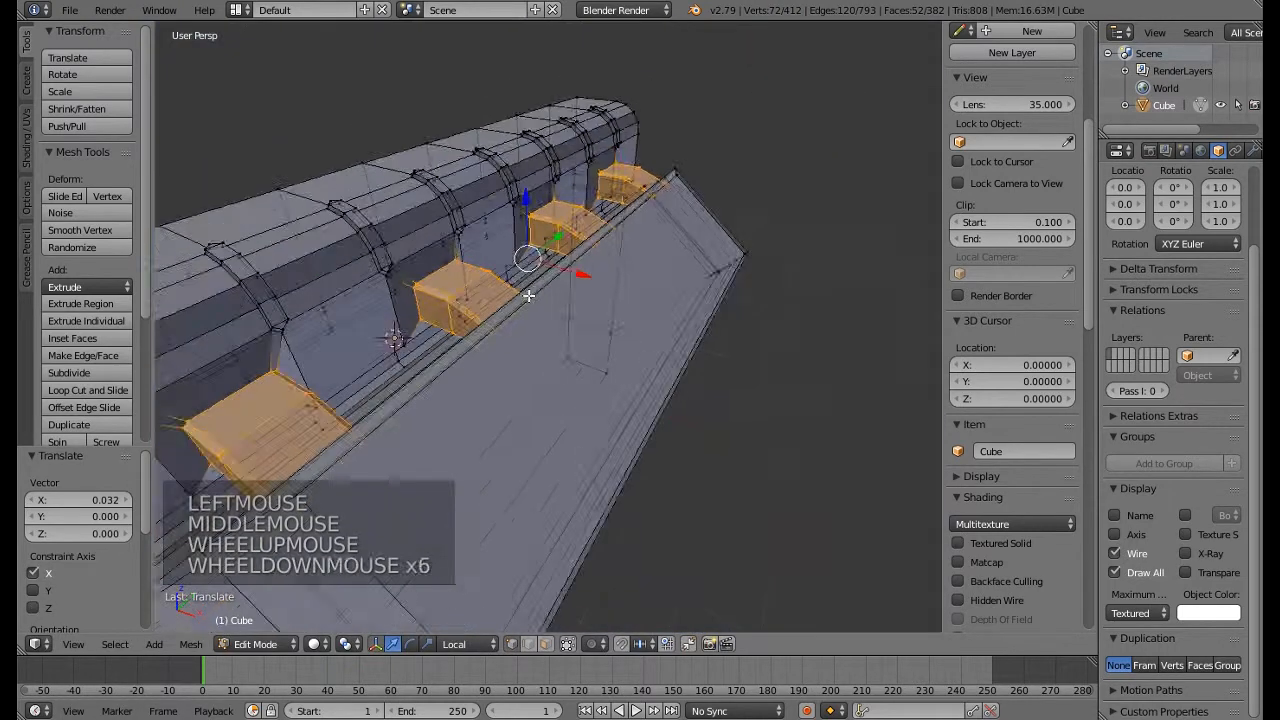
middle_click_drag(520, 321, 558, 305)
left_click(346, 644)
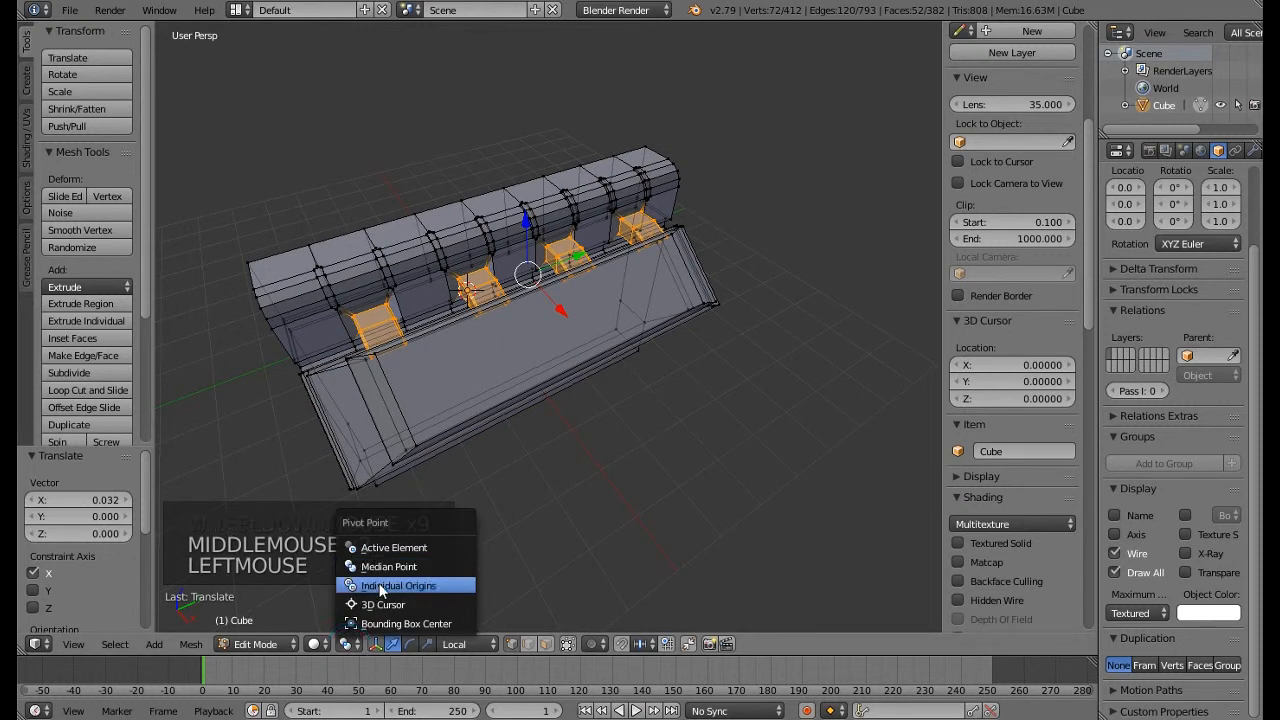
left_click(378, 582)
key("s")
key("s")
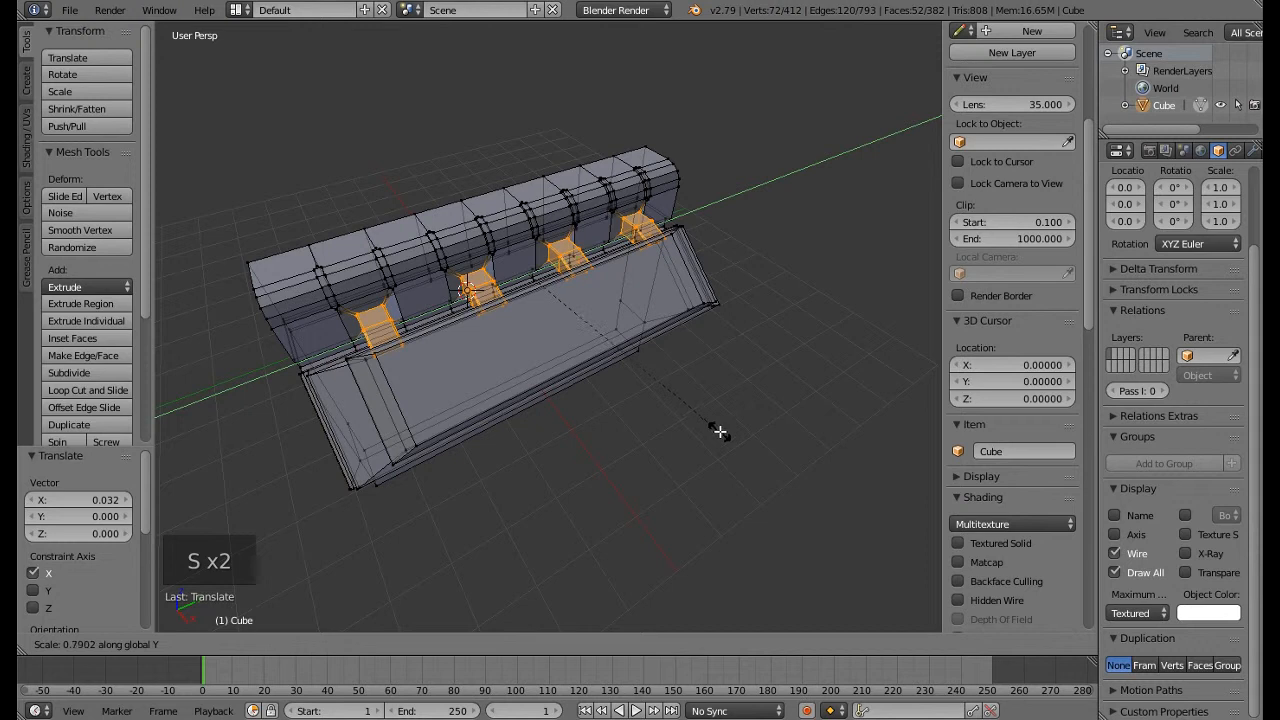
Return to Object Mode, deselect the engine and examine the narrowed runners from several angles
key("Tab")
scroll(530, 390, "down", 2)
middle_click_drag(514, 394, 560, 385)
key("a")
scroll(491, 363, "up", 2)
middle_click_drag(491, 363, 491, 324)
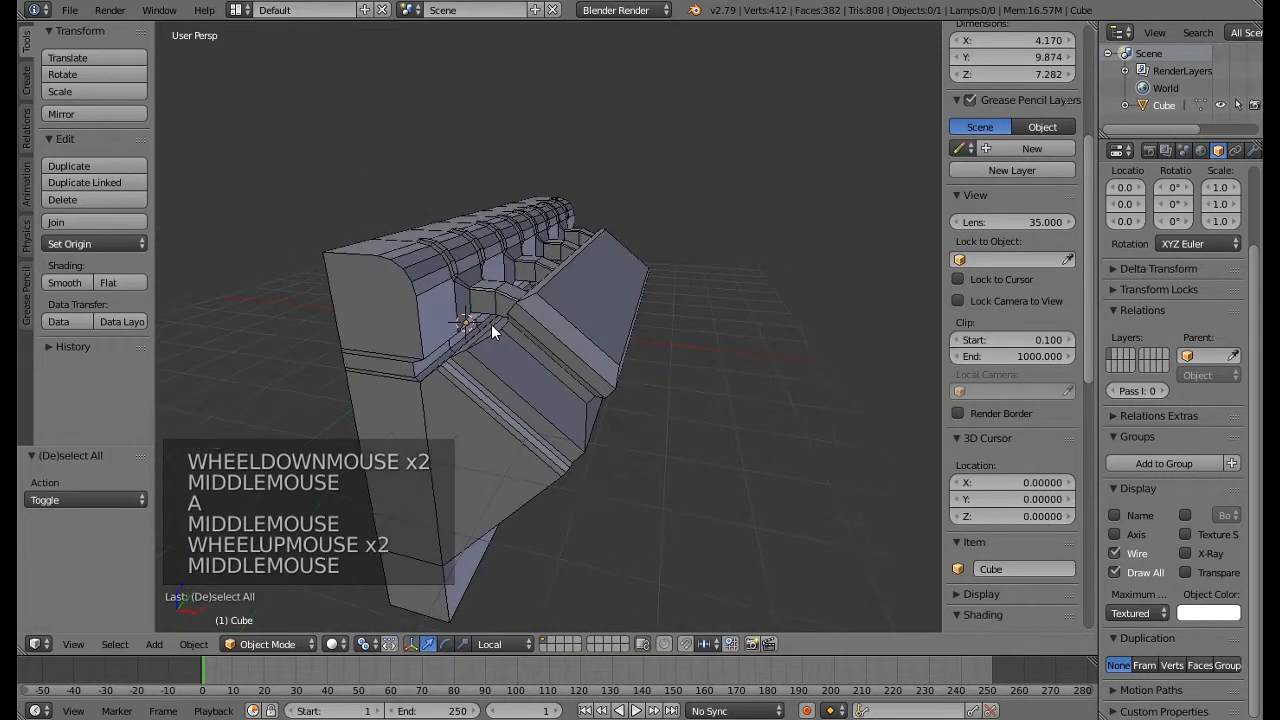
In Edit Mode with face selection, select the housing's top face and extrude it upward twice, by 0.213 and 0.109
key("KP_1")
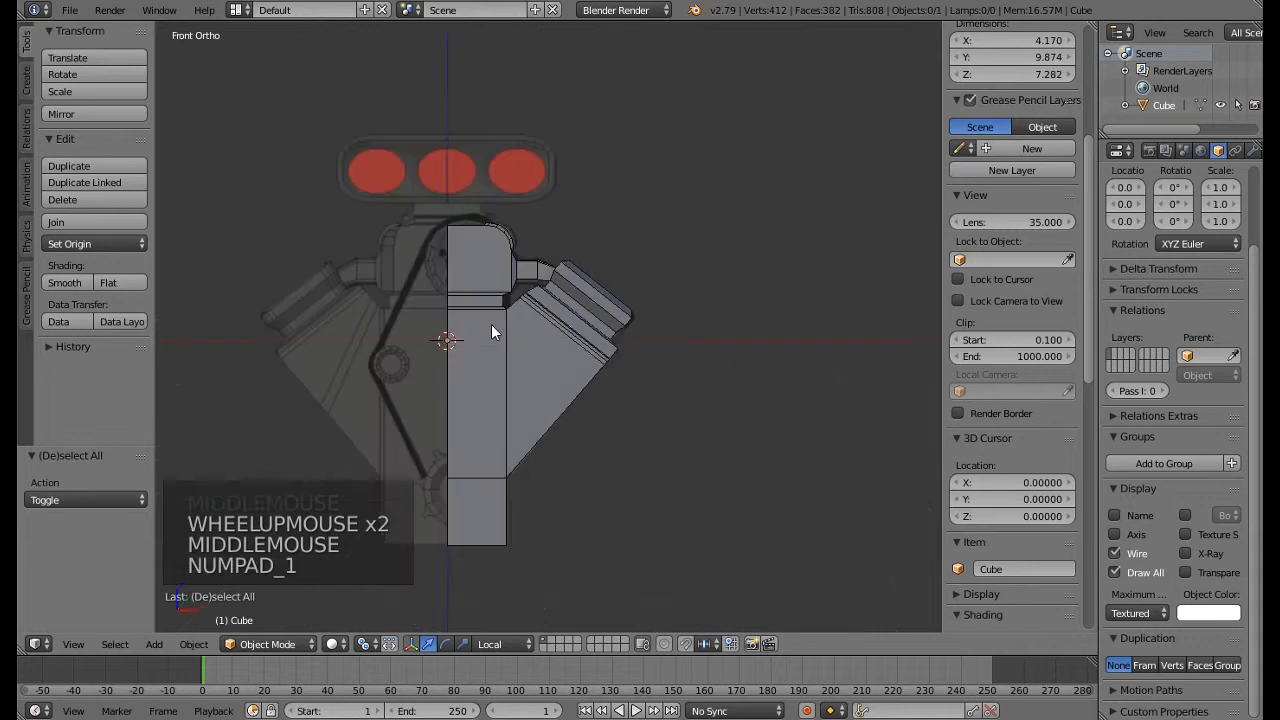
scroll(488, 290, "up", 4)
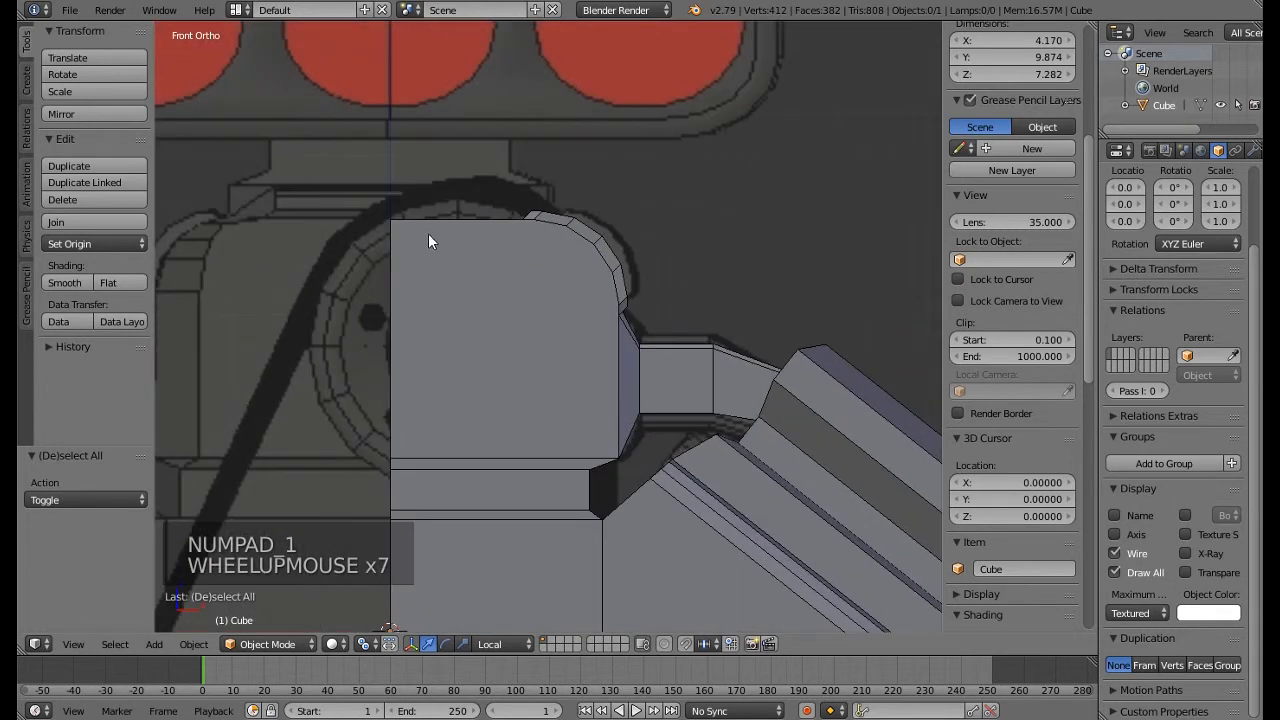
right_click(440, 226)
key("Tab")
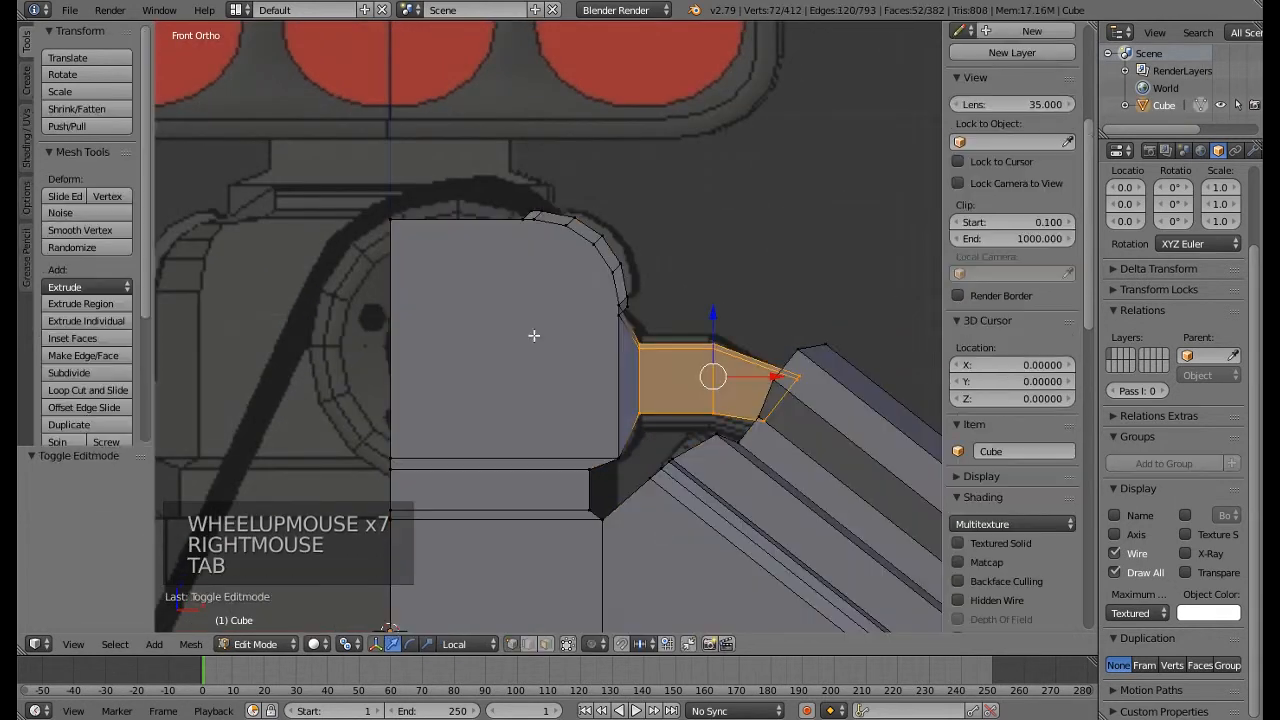
left_click(546, 643)
right_click(482, 219)
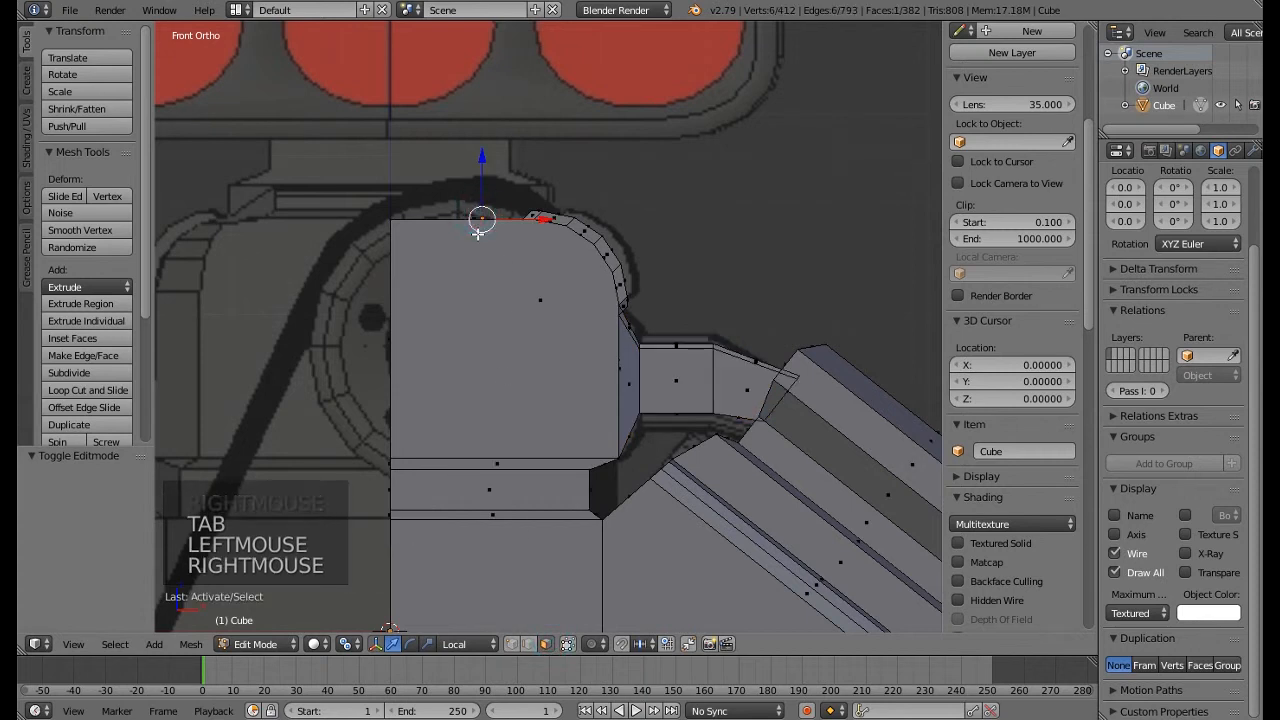
key("e")
left_click(479, 192)
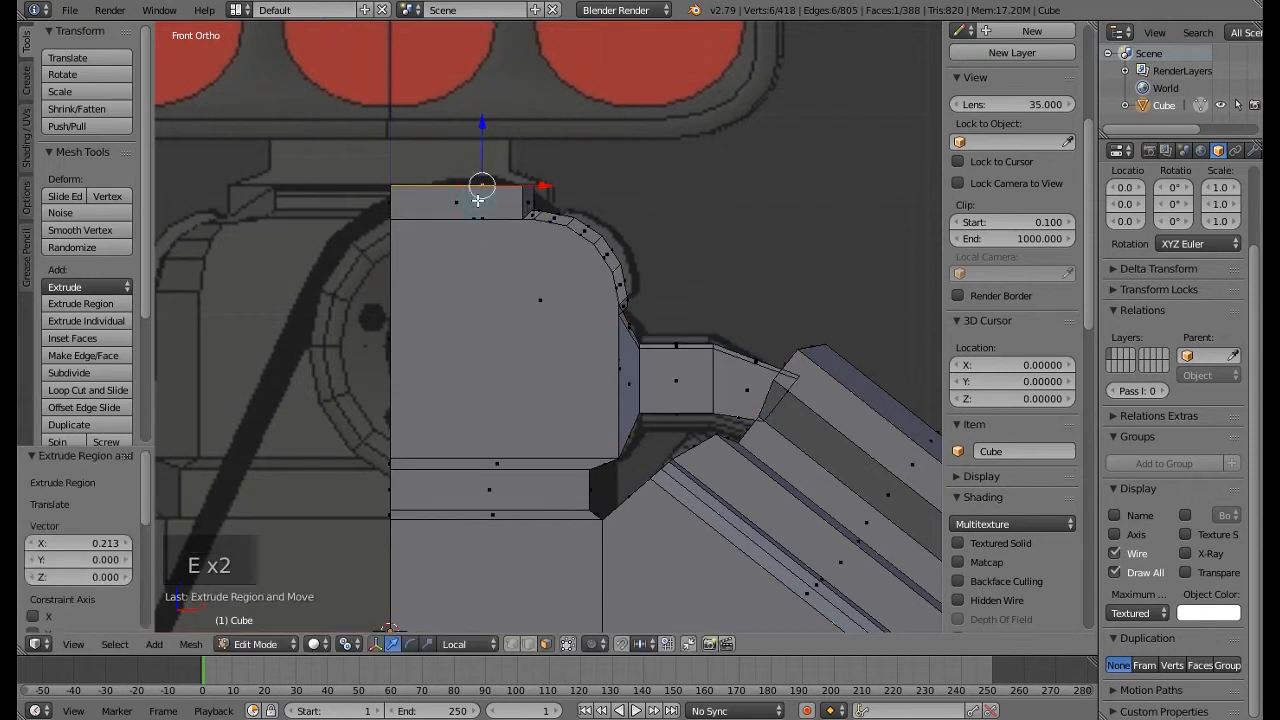
key("e")
left_click(483, 183)
Switch to vertex selection and move the extrusion's upper outer corner vertices -0.155 along X to taper the top tier
scroll(532, 339, "up", 3)
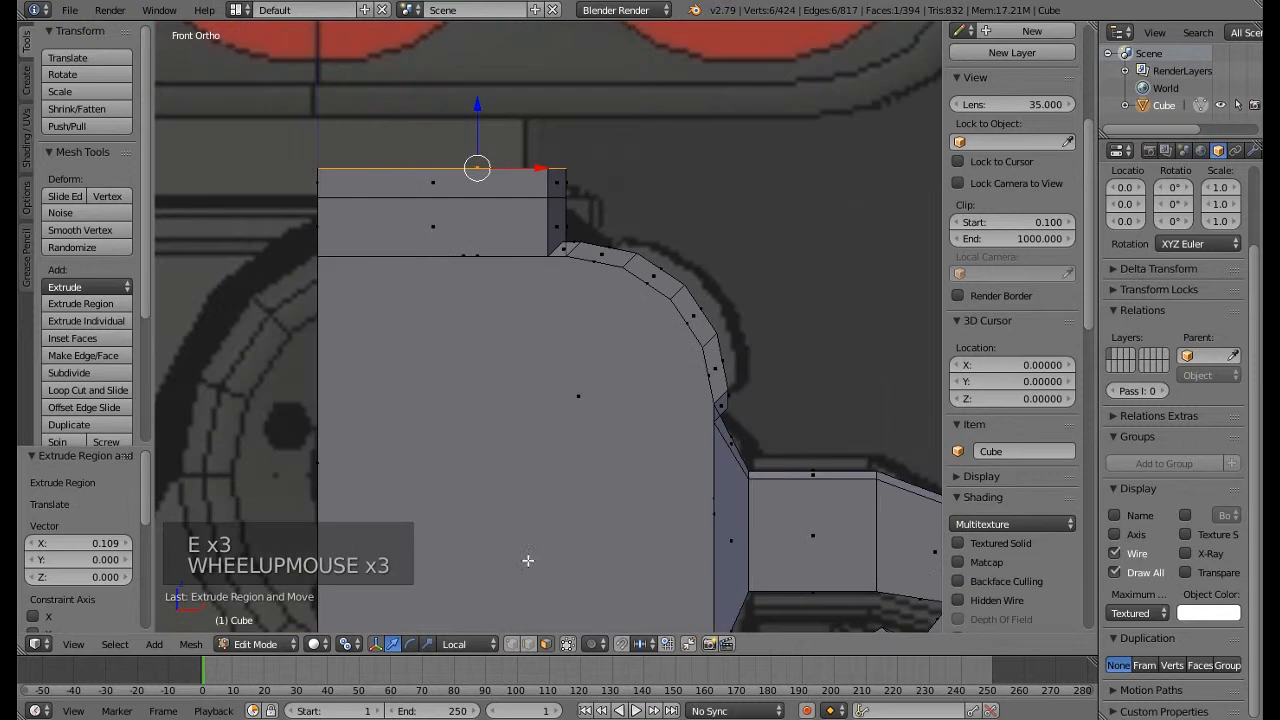
left_click(515, 643)
key("a")
key("c")
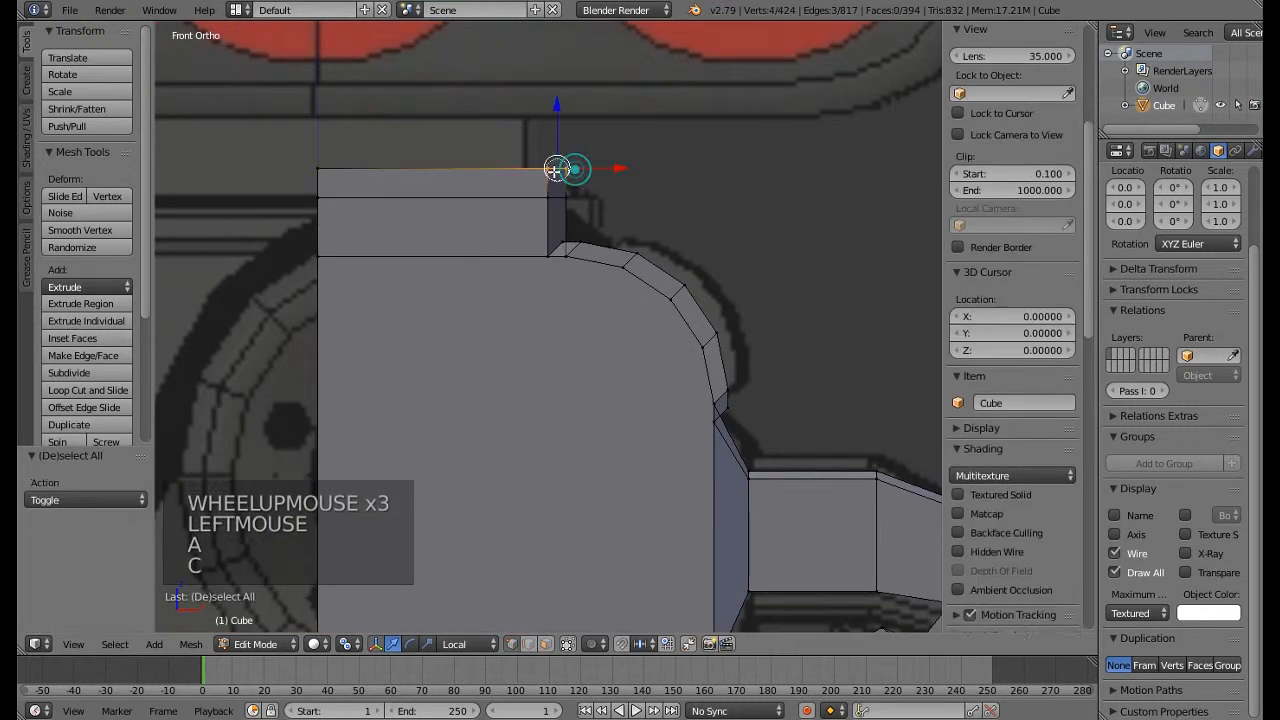
right_click(603, 169)
left_click_drag(603, 169, 560, 175)
Add the top tier's centerline vertices to the selection and lower the whole top face 0.028 along Z
key("c")
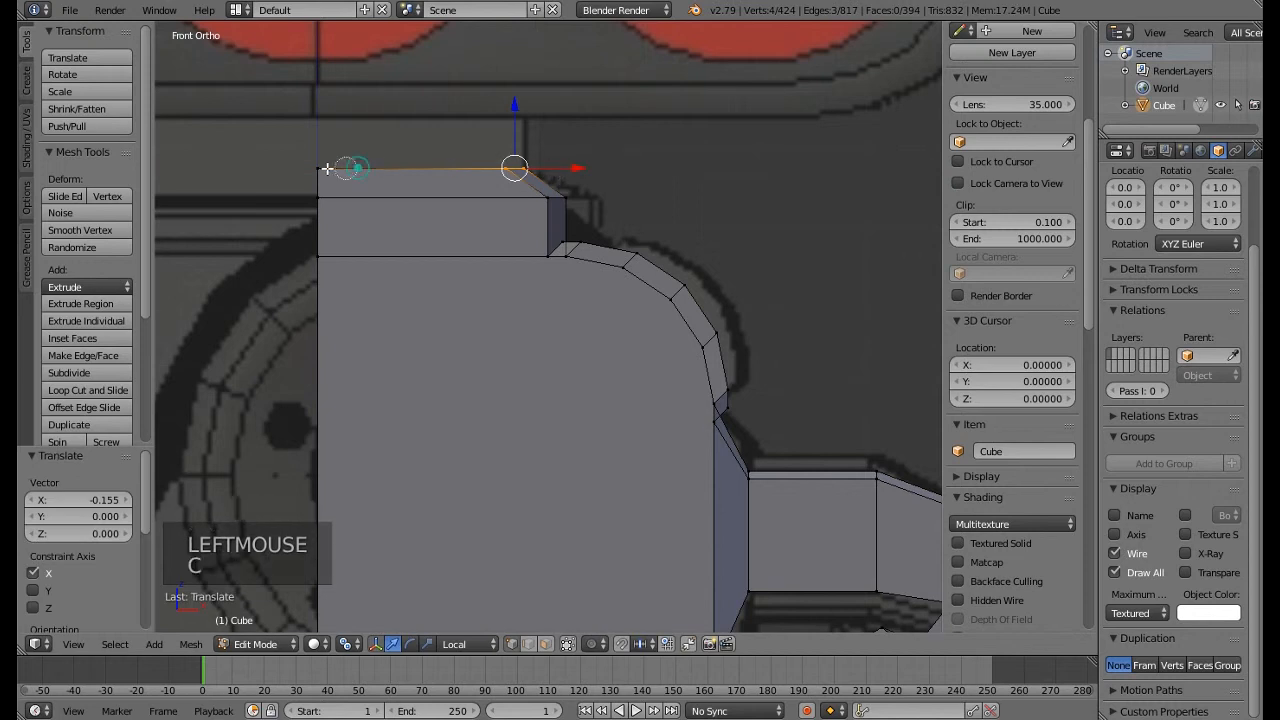
left_click(318, 170)
right_click(318, 170)
left_click_drag(449, 113, 449, 121)
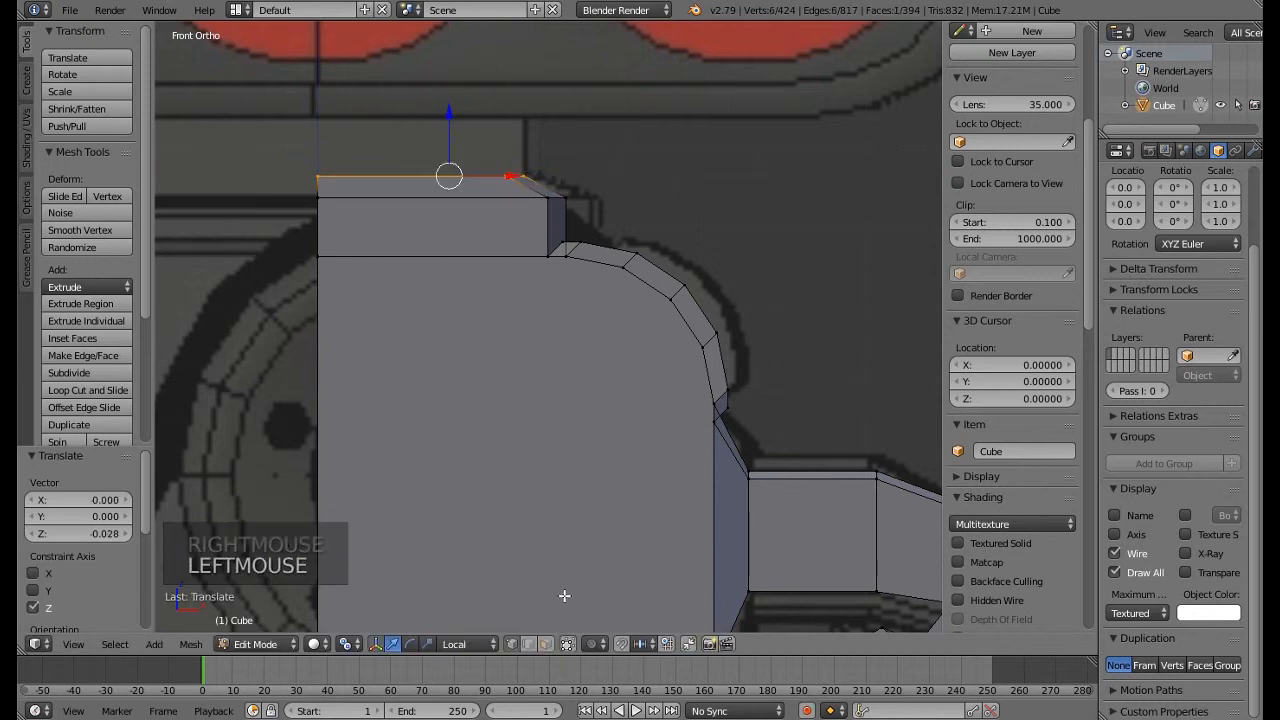
Extrude the housing neck's top face upward by 0.215 to reach the bottom of the air scoop in the front blueprint
key("e")
key("e")
key("e")
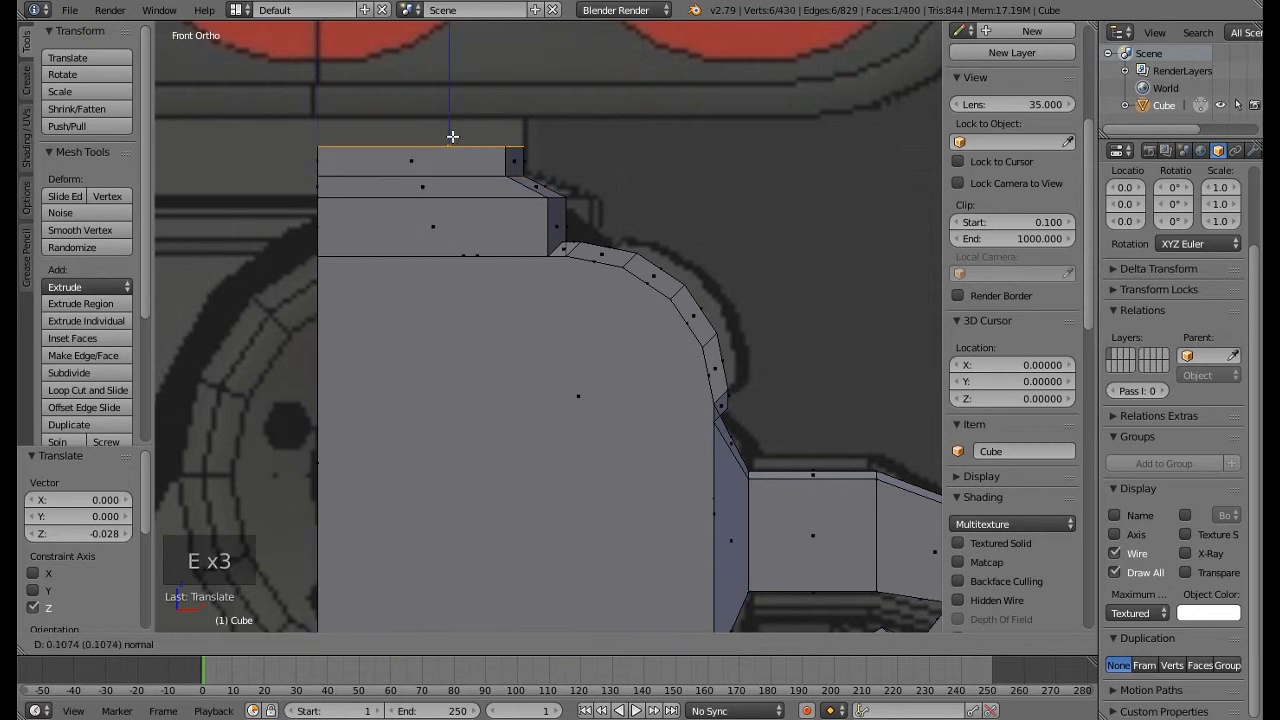
left_click(460, 117)
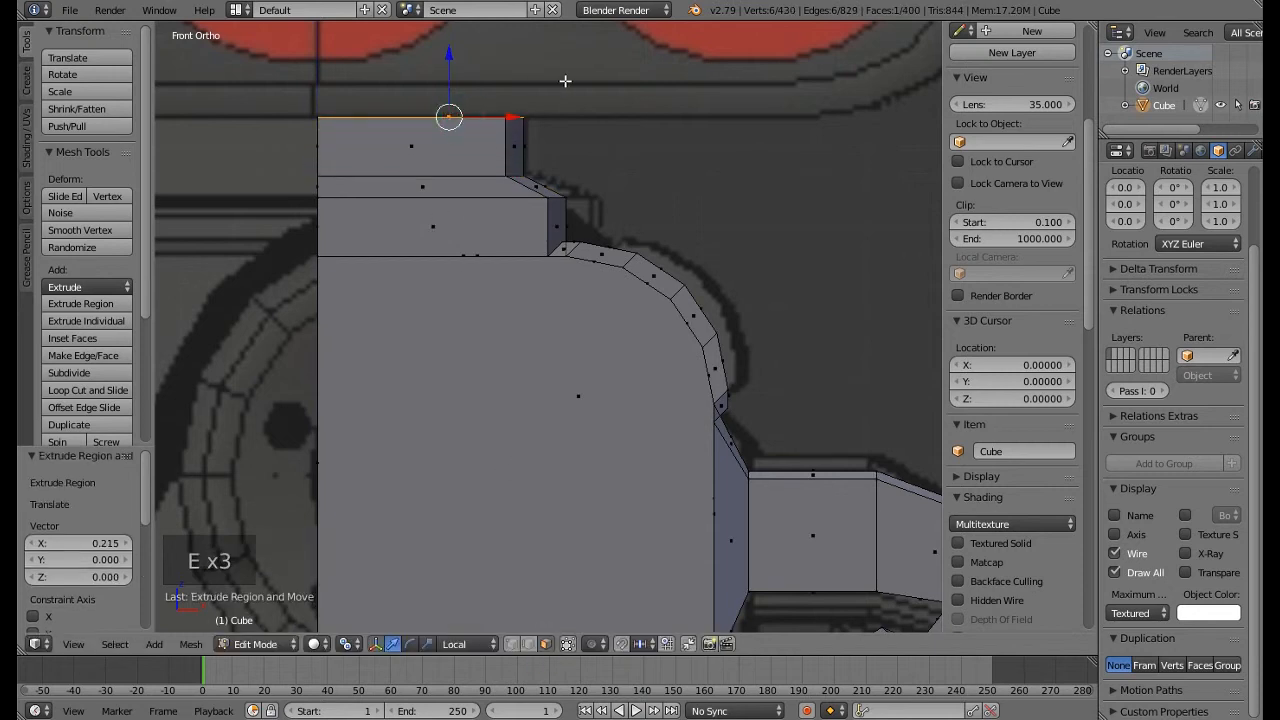
Compare the neck with the front blueprint, then return to Object Mode and examine the engine in perspective
scroll(635, 92, "down", 5)
middle_click_drag(620, 315, 580, 297, "shift")
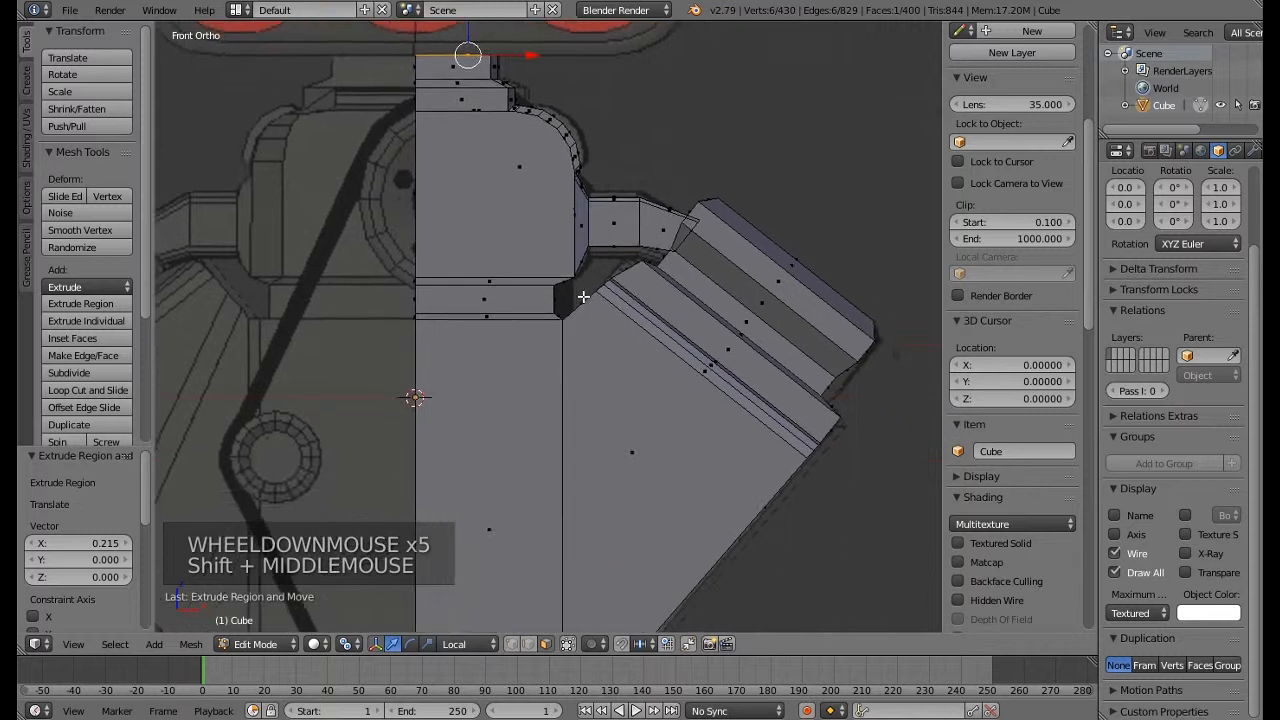
scroll(554, 387, "down", 4)
middle_click_drag(554, 387, 443, 332, "shift")
key("Tab")
scroll(530, 288, "down", 3)
middle_click_drag(627, 331, 606, 264)
scroll(460, 282, "up", 1)
scroll(529, 239, "up", 2)
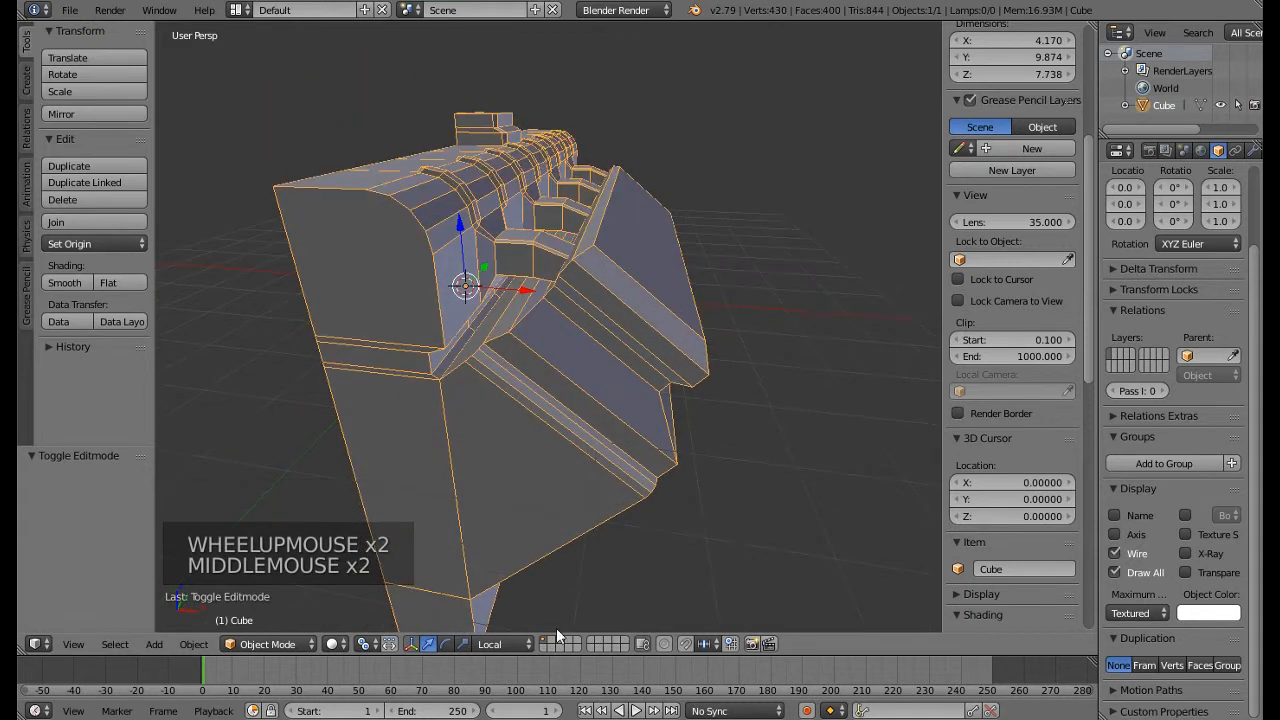
In Edit Mode with edge selection, select the four end edges of the upper valve cover and bevel them 0.058 with 2 segments
key("Tab")
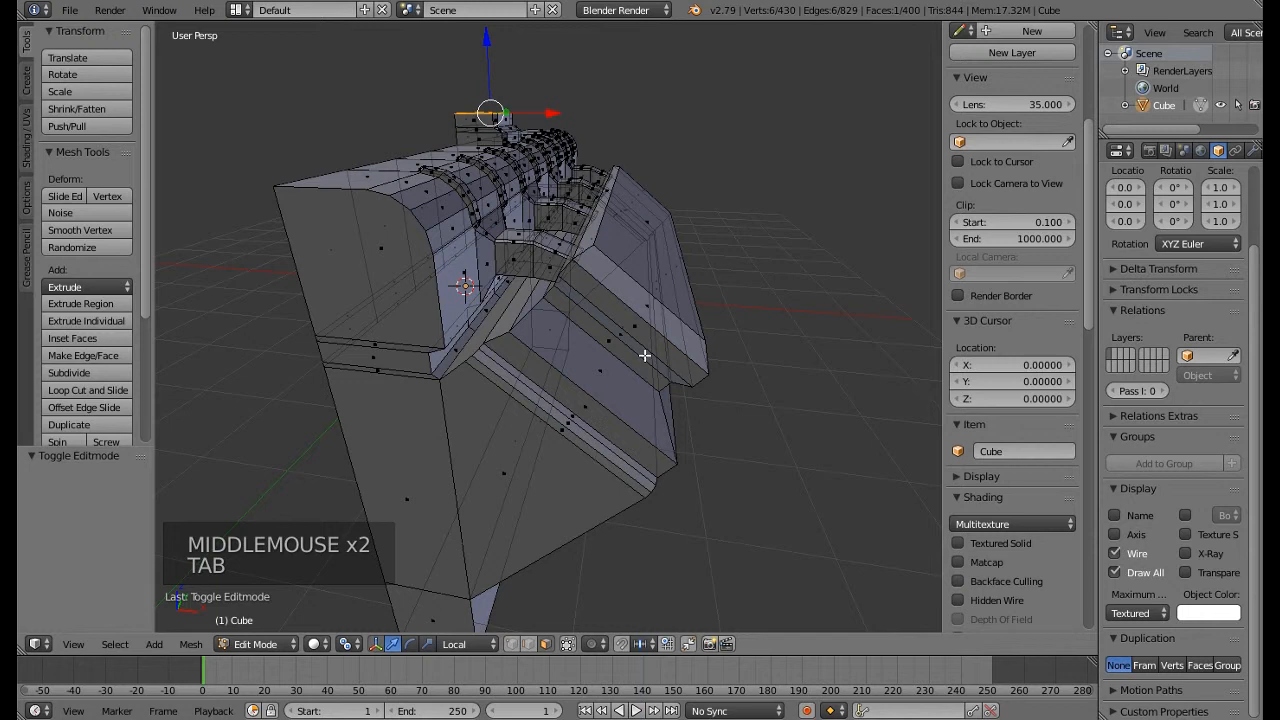
left_click(527, 644)
right_click(626, 300)
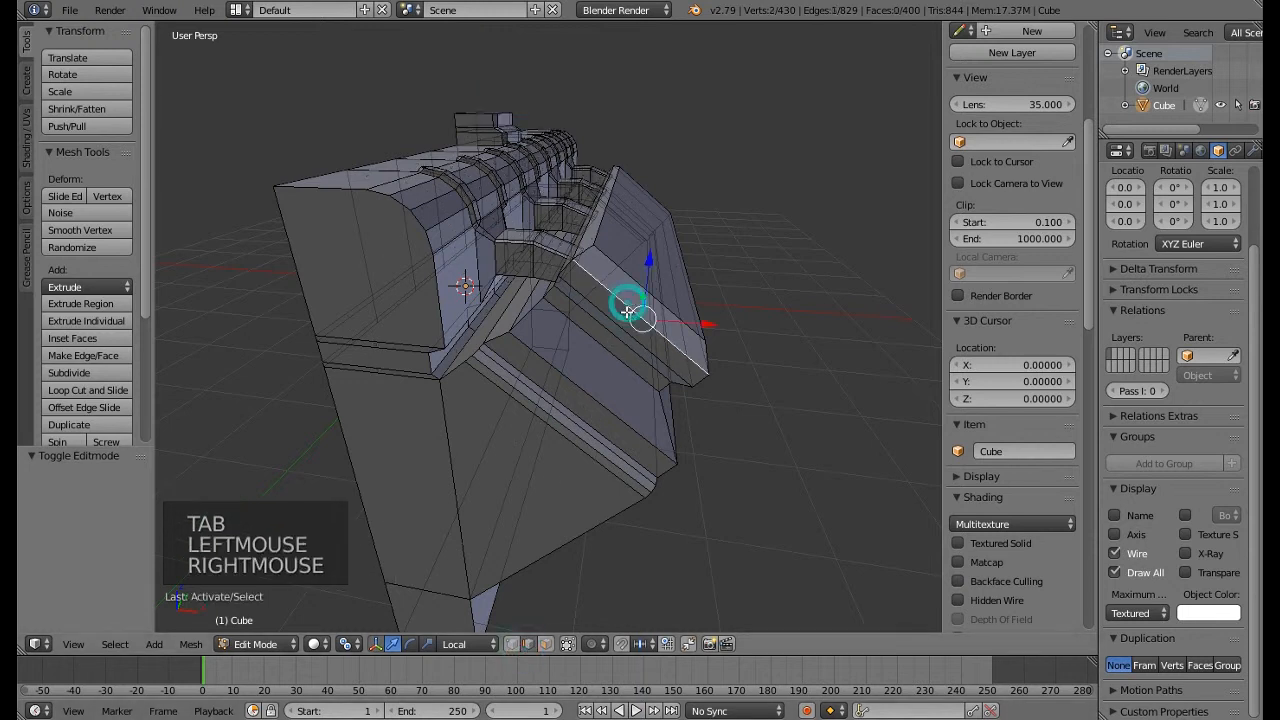
middle_click_drag(626, 300, 748, 462)
right_click(614, 325, "shift")
scroll(709, 282, "down", 2)
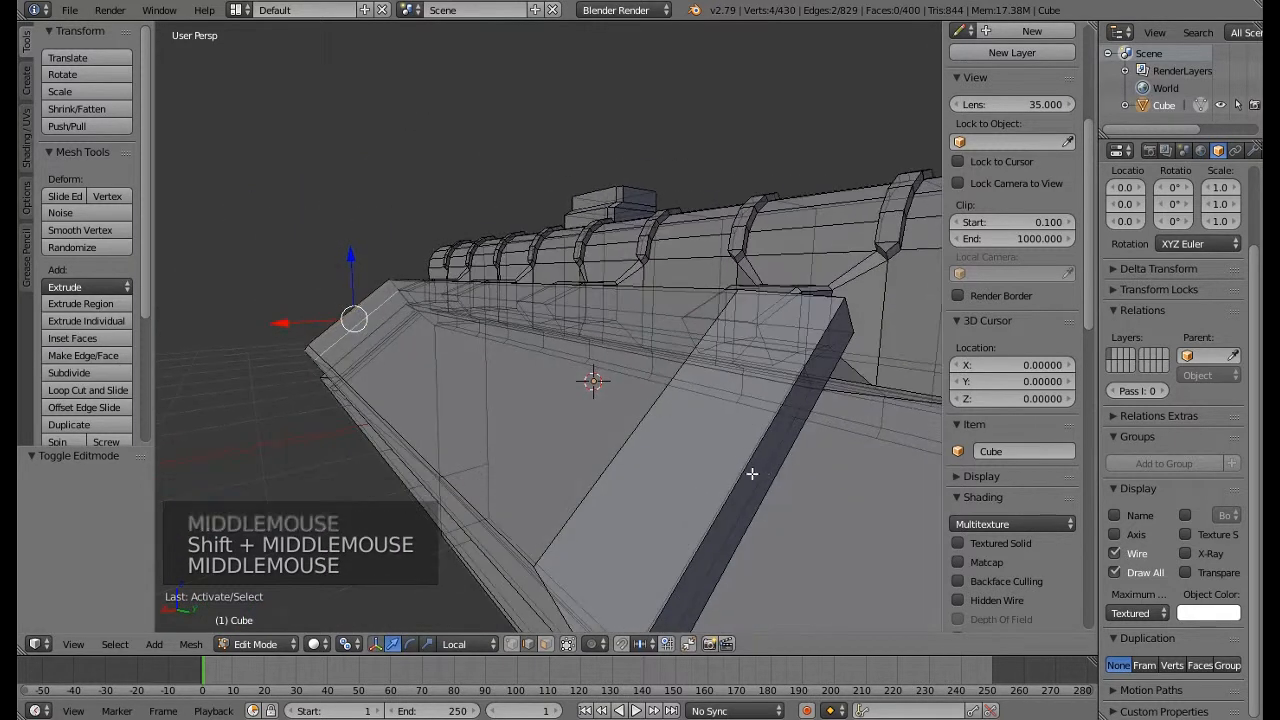
right_click(748, 474, "shift")
right_click(758, 495, "shift")
scroll(413, 452, "down", 2)
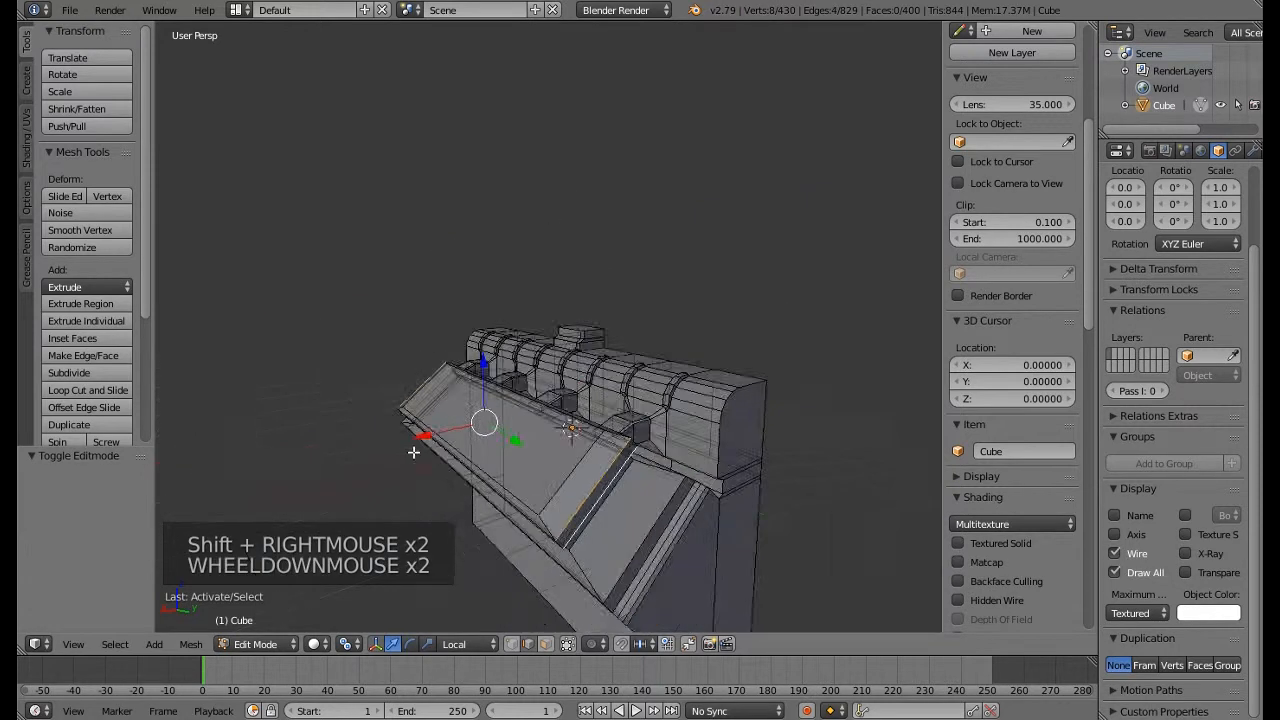
middle_click_drag(413, 452, 600, 461)
scroll(386, 458, "up", 1)
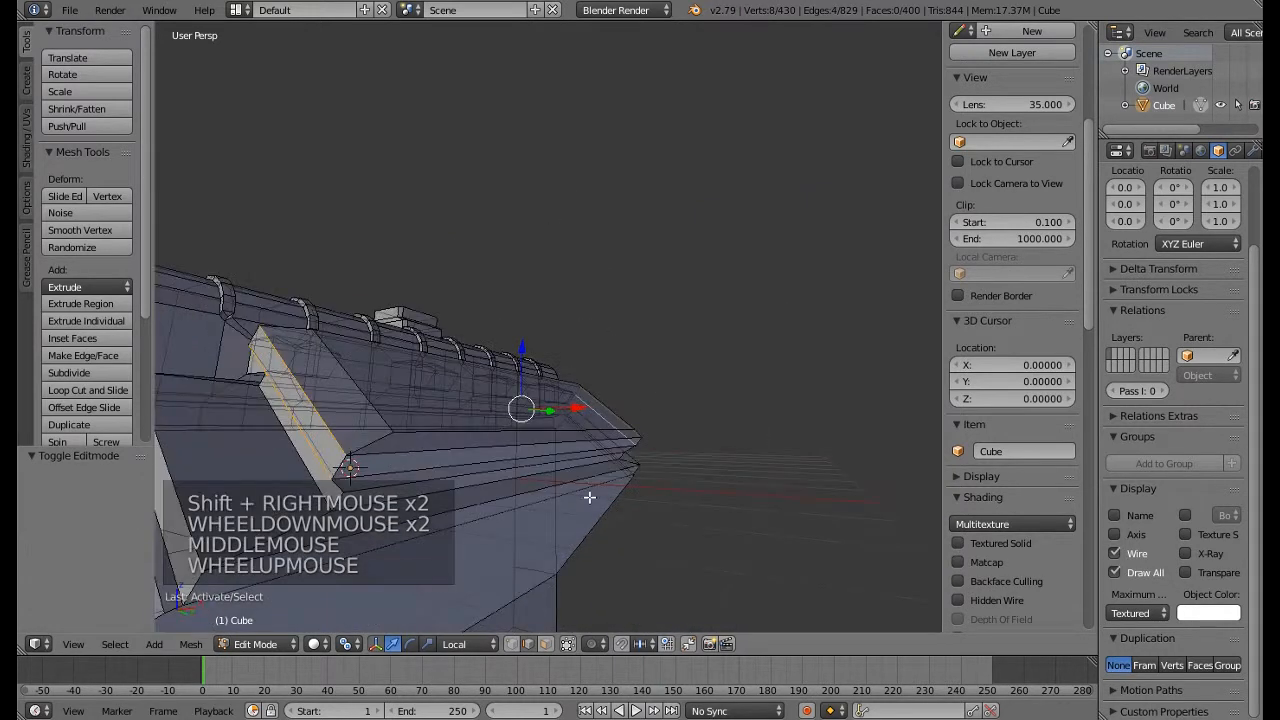
key("ctrl+b")
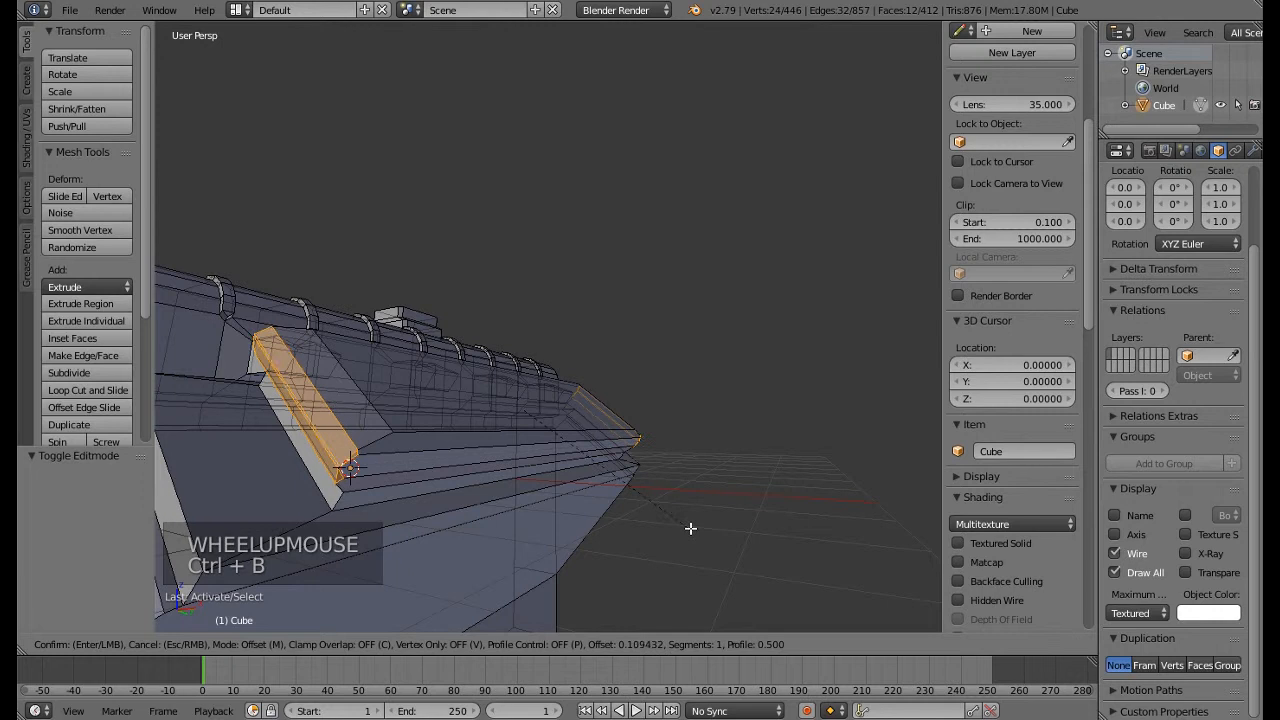
left_click(690, 523)
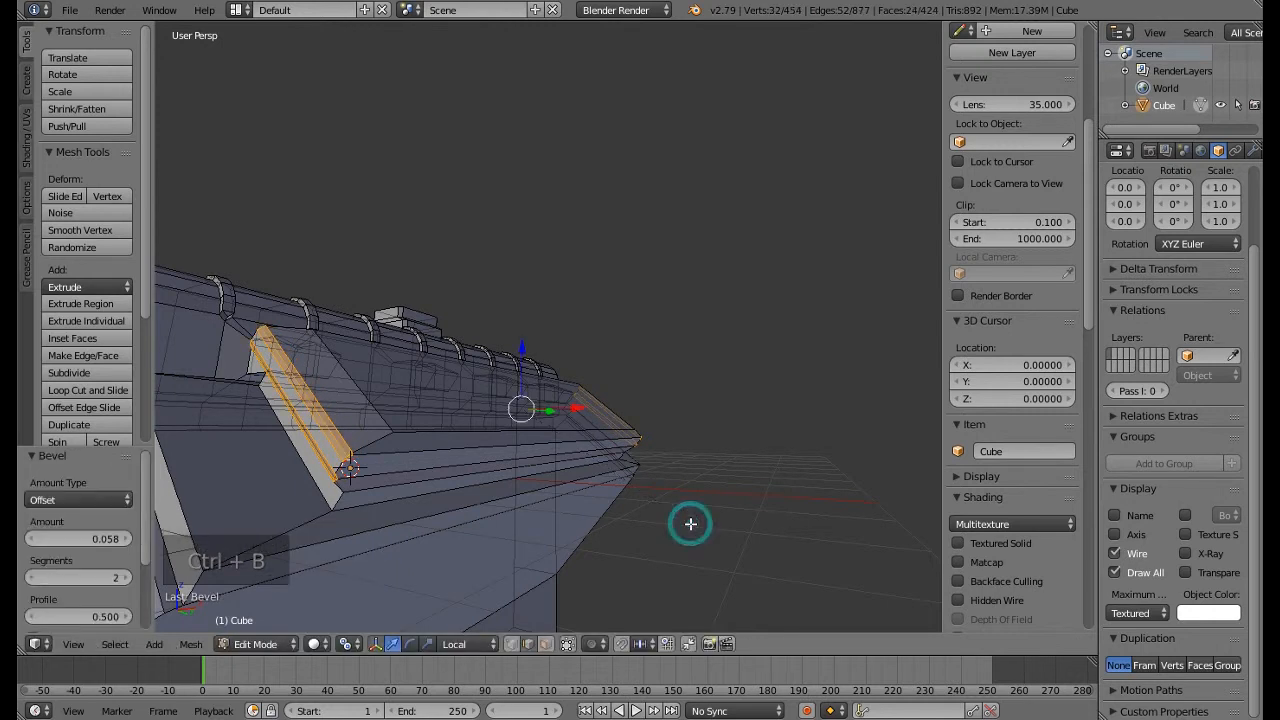
Check the bevel in Object Mode, then bevel the outer end edge of the cylinder head 0.124 with 3 segments
key("Tab")
scroll(690, 523, "down", 2)
middle_click_drag(690, 523, 503, 518)
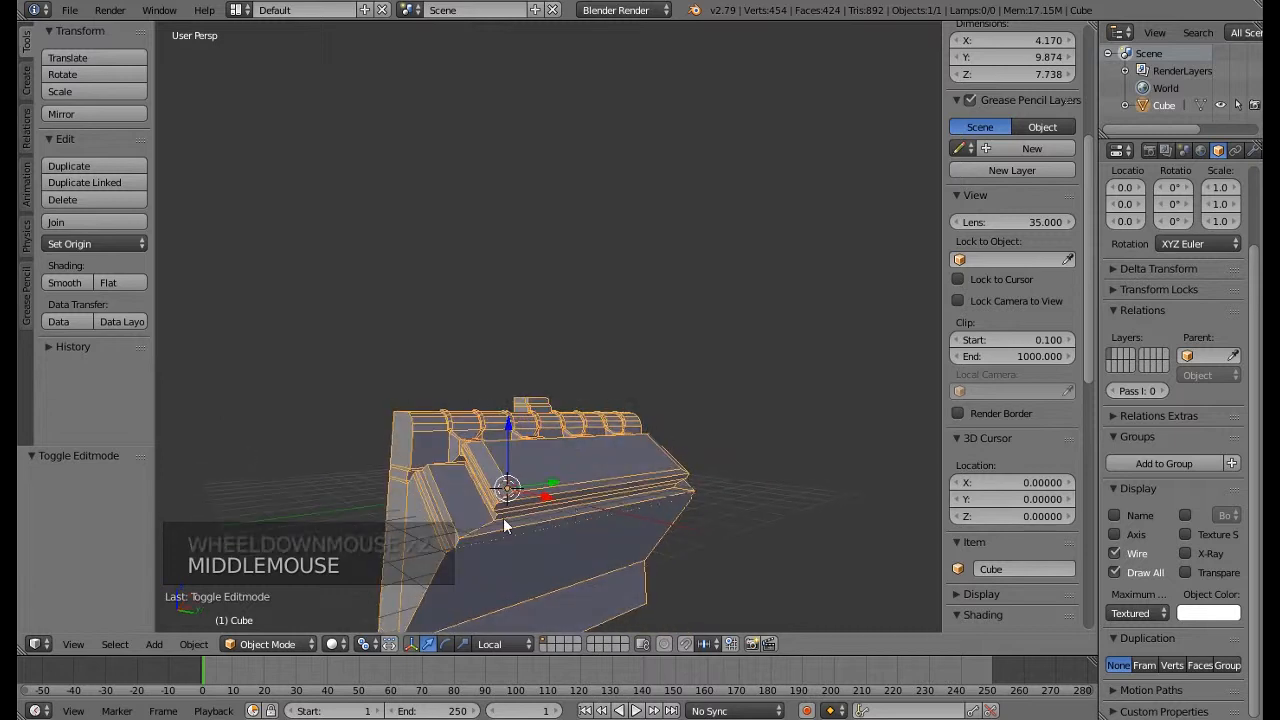
key("Tab")
scroll(449, 518, "up", 2)
right_click(449, 518)
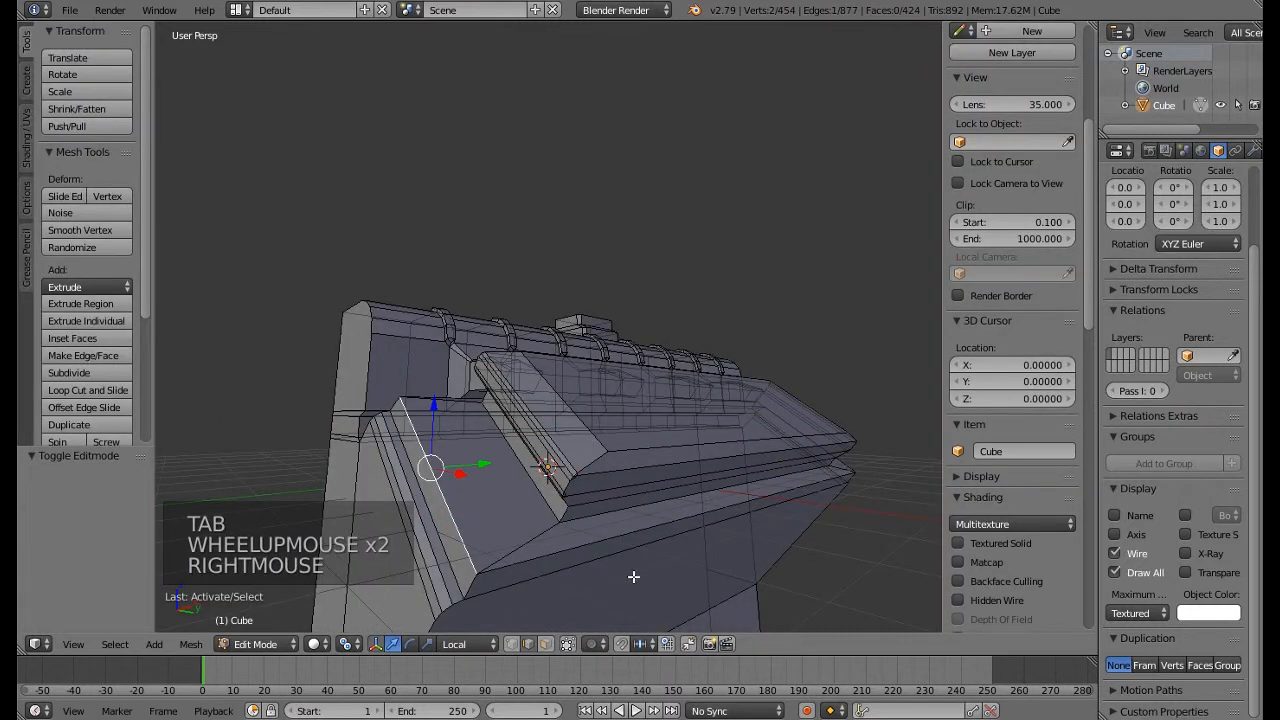
key("ctrl+b")
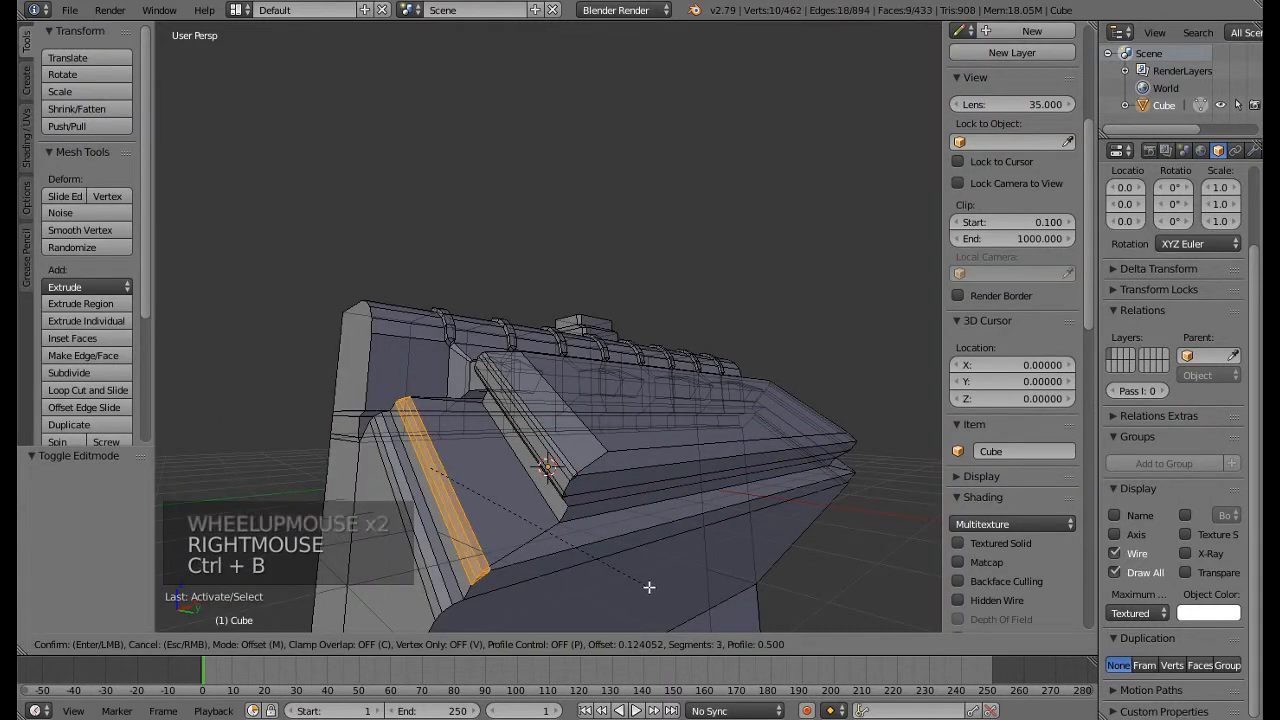
left_click(649, 587)
Inspect the neck on the housing and the intake runners from above, switching between Object and Edit Mode
key("Tab")
scroll(648, 586, "down", 2)
middle_click_drag(688, 556, 511, 340)
key("a")
right_click(498, 254)
mouse_move(498, 254)
middle_mouse_down()
mouse_move(498, 290)
mouse_move(502, 258)
mouse_move(484, 275)
middle_mouse_up()
scroll(485, 275, "up", 2)
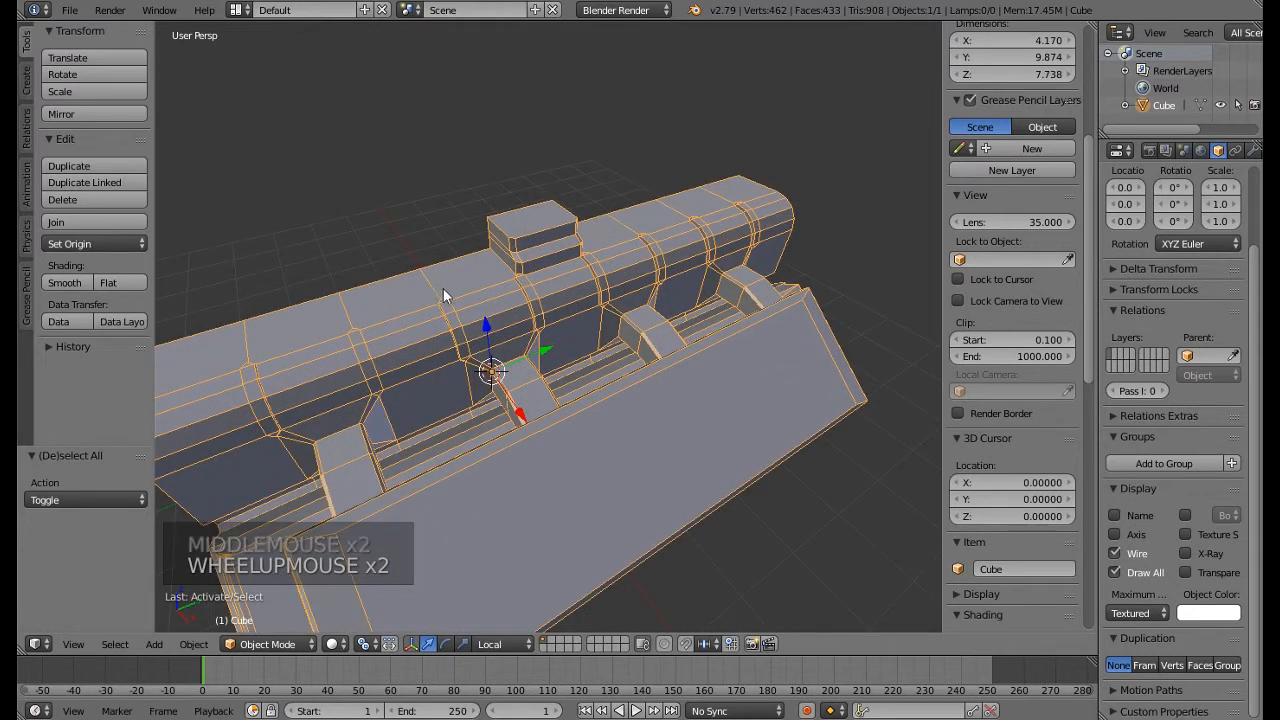
middle_click_drag(502, 280, 484, 254)
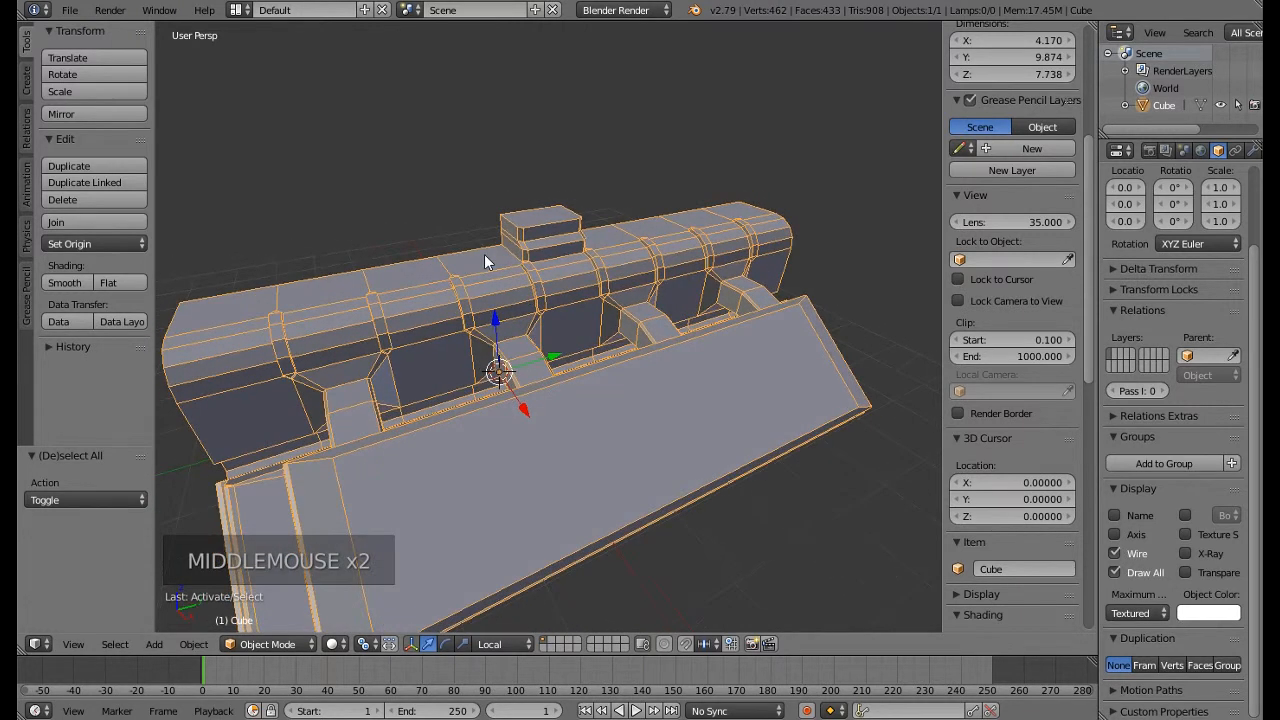
key("Tab")
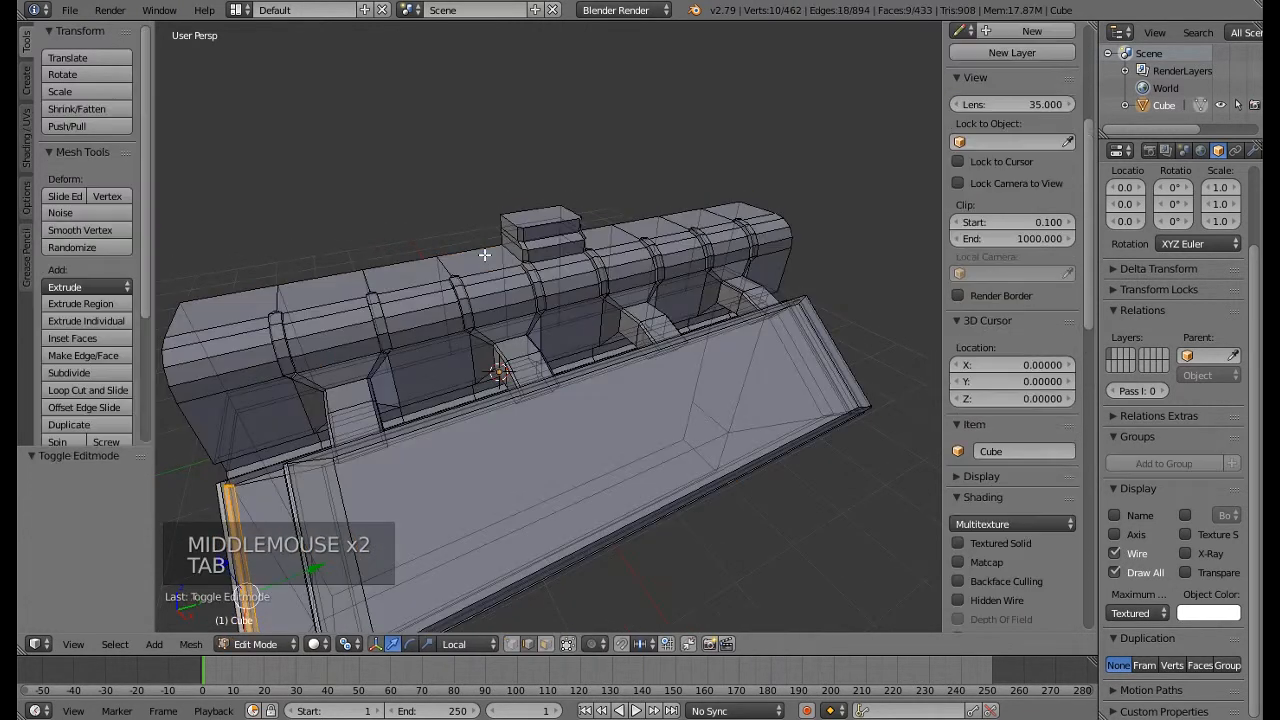
left_click(546, 643)
mouse_move(482, 299)
middle_mouse_down()
mouse_move(526, 291)
mouse_move(490, 290)
middle_mouse_up()
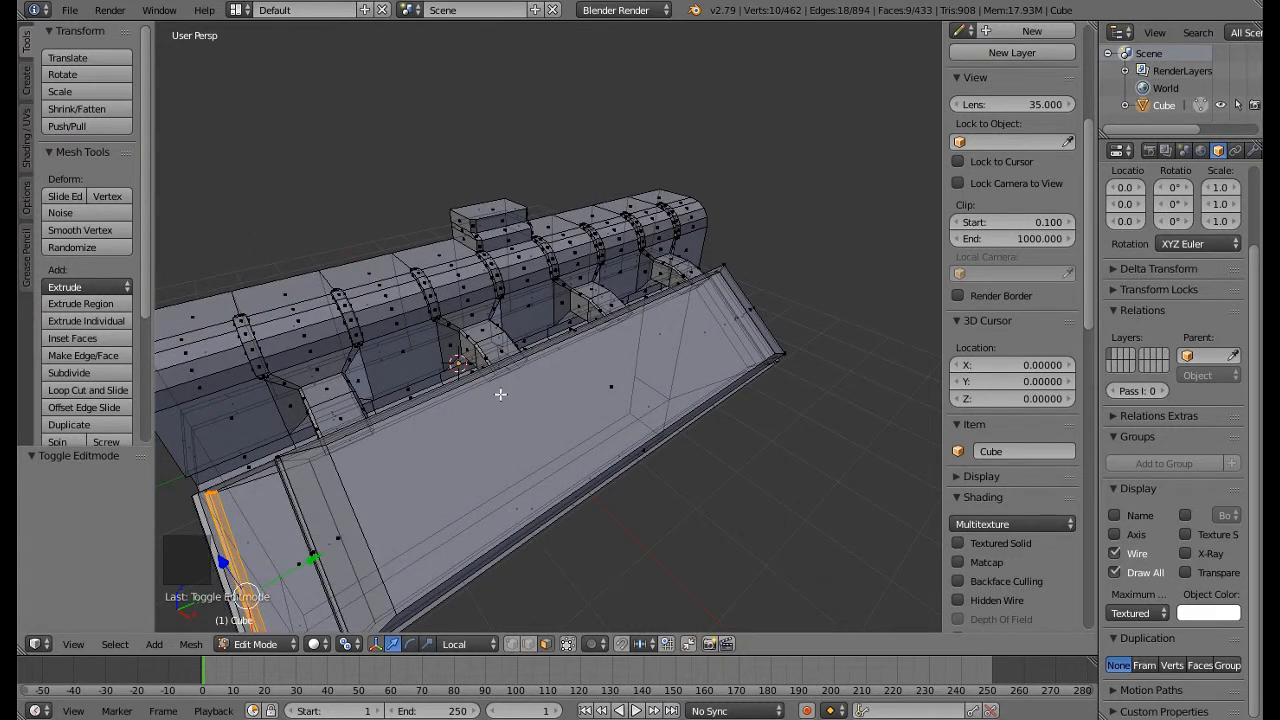
key("Tab")
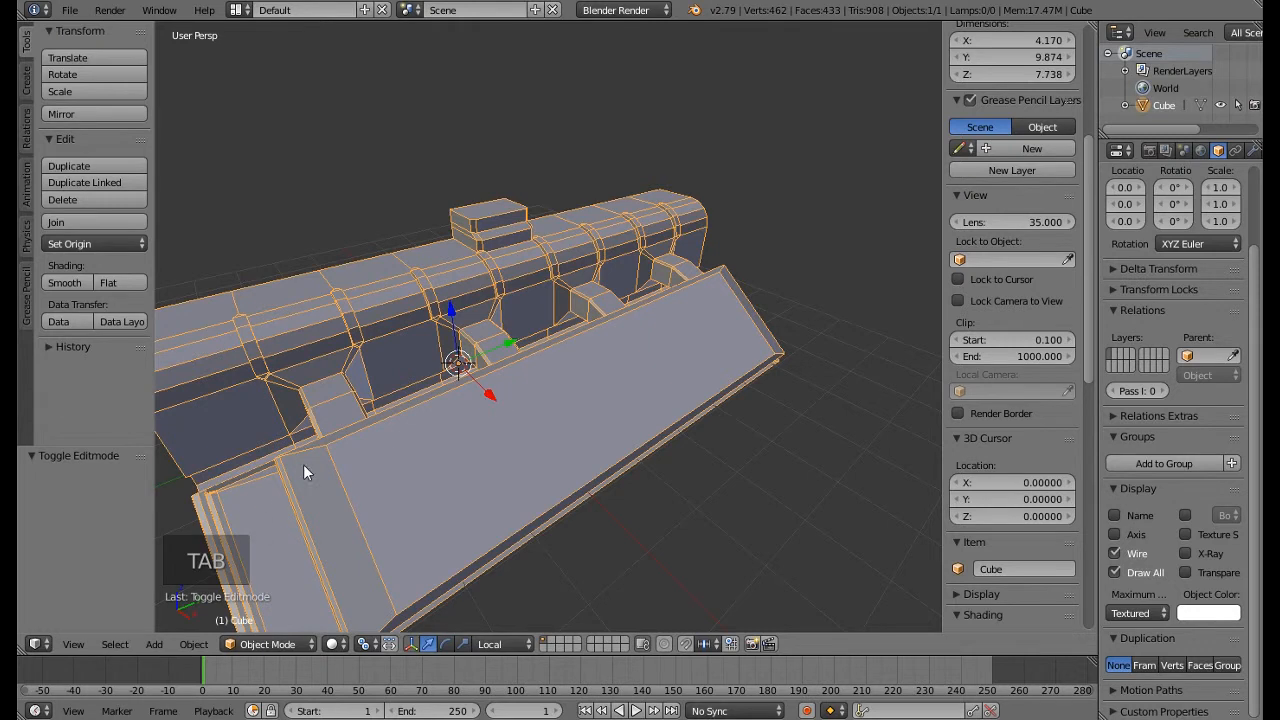
Undo the cylinder head bevels and the stepped neck extrusions until the housing has its plain top again
key("ctrl+z")
key("ctrl+z")
key("ctrl+z")
key("ctrl+z")
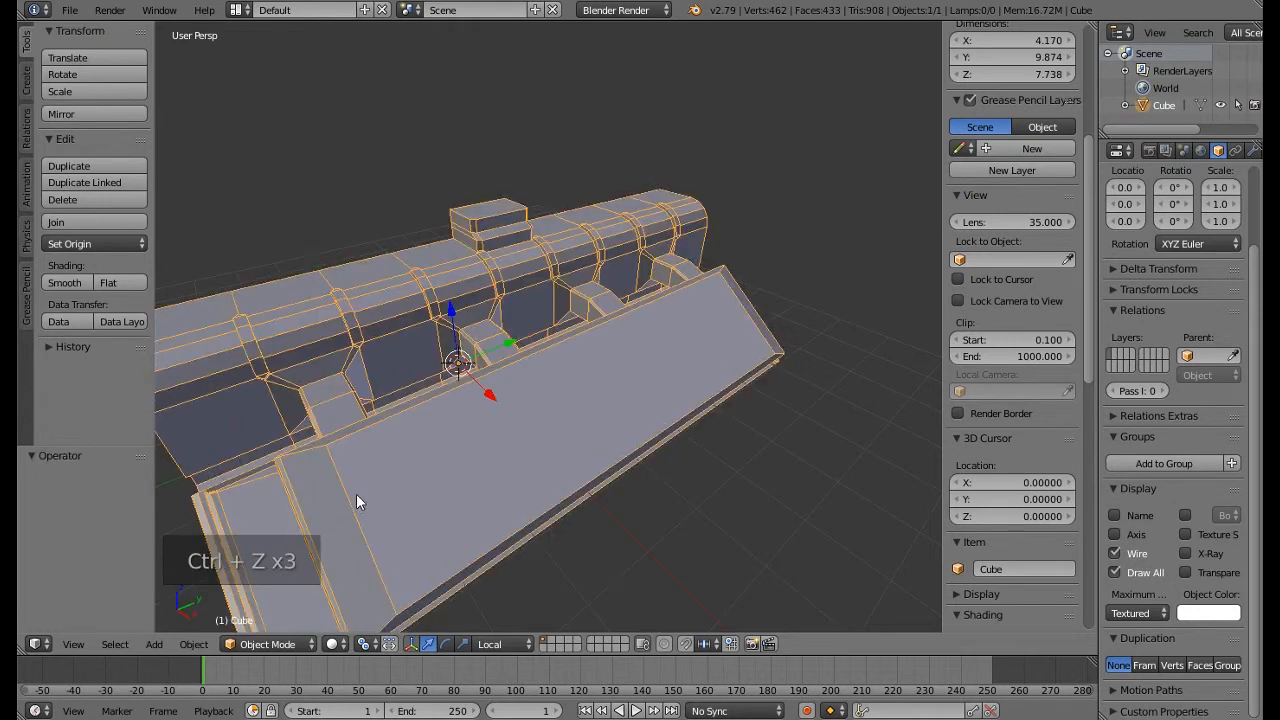
key("ctrl+z")
key("ctrl+z")
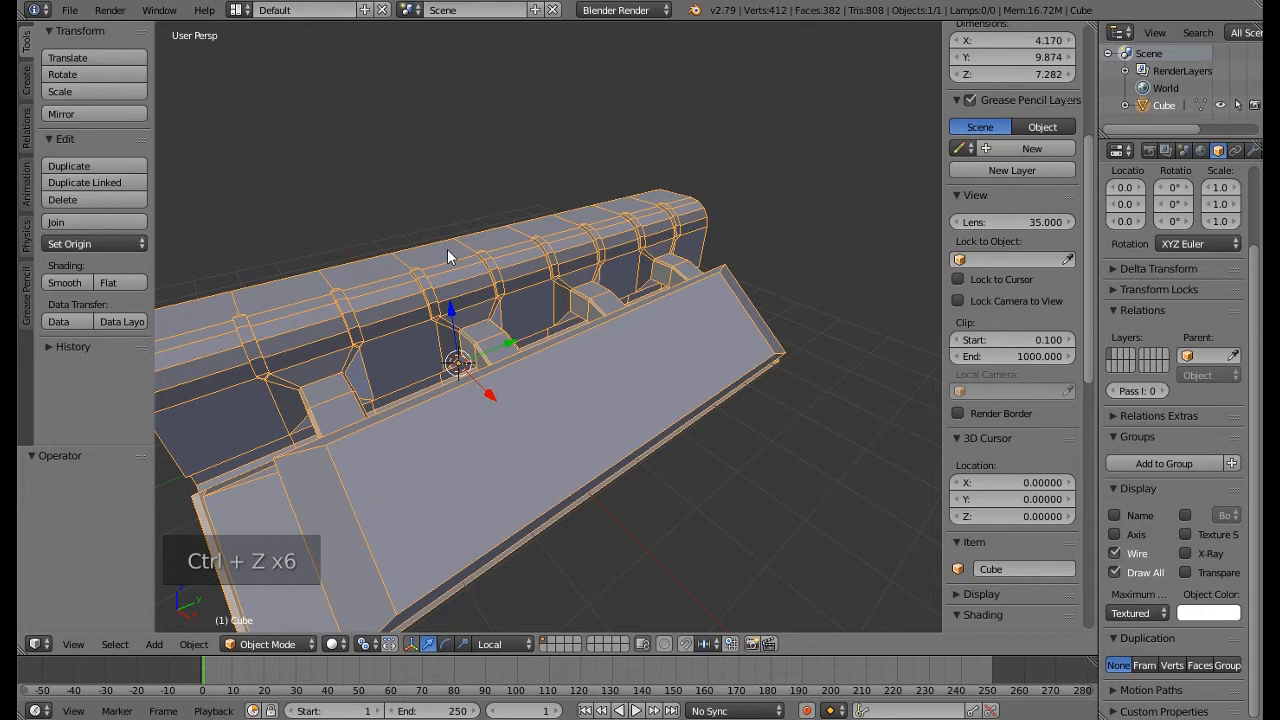
In Edit Mode with face selection, select three adjacent top faces of the housing and compare their extent with the side blueprint
key("Tab")
left_click(545, 643)
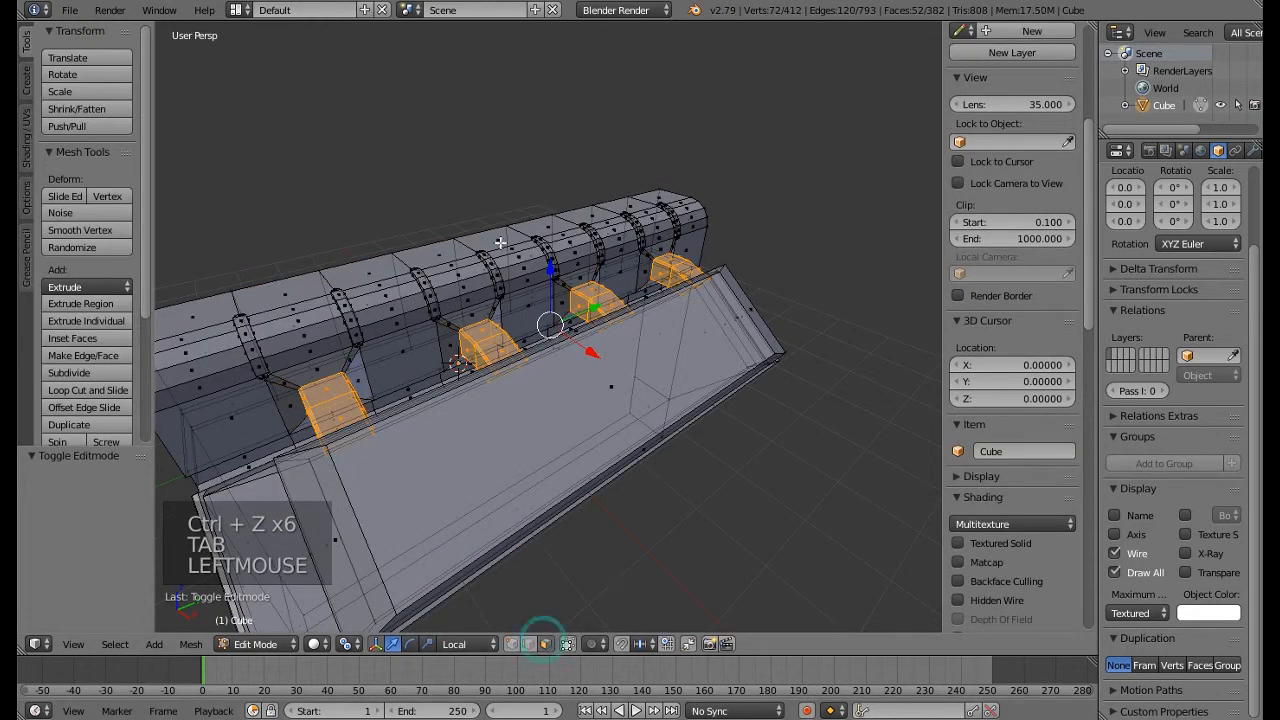
right_click(500, 242)
right_click(441, 254, "shift")
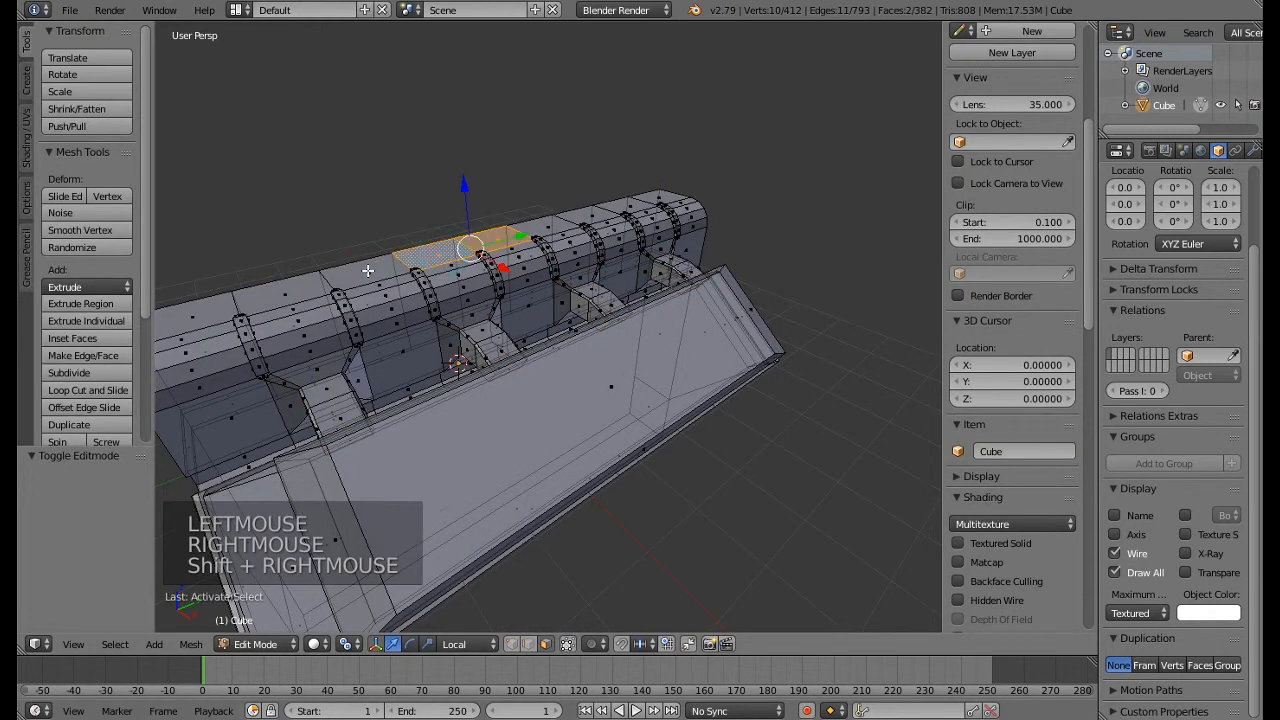
right_click(368, 270, "shift")
middle_click_drag(367, 272, 416, 298)
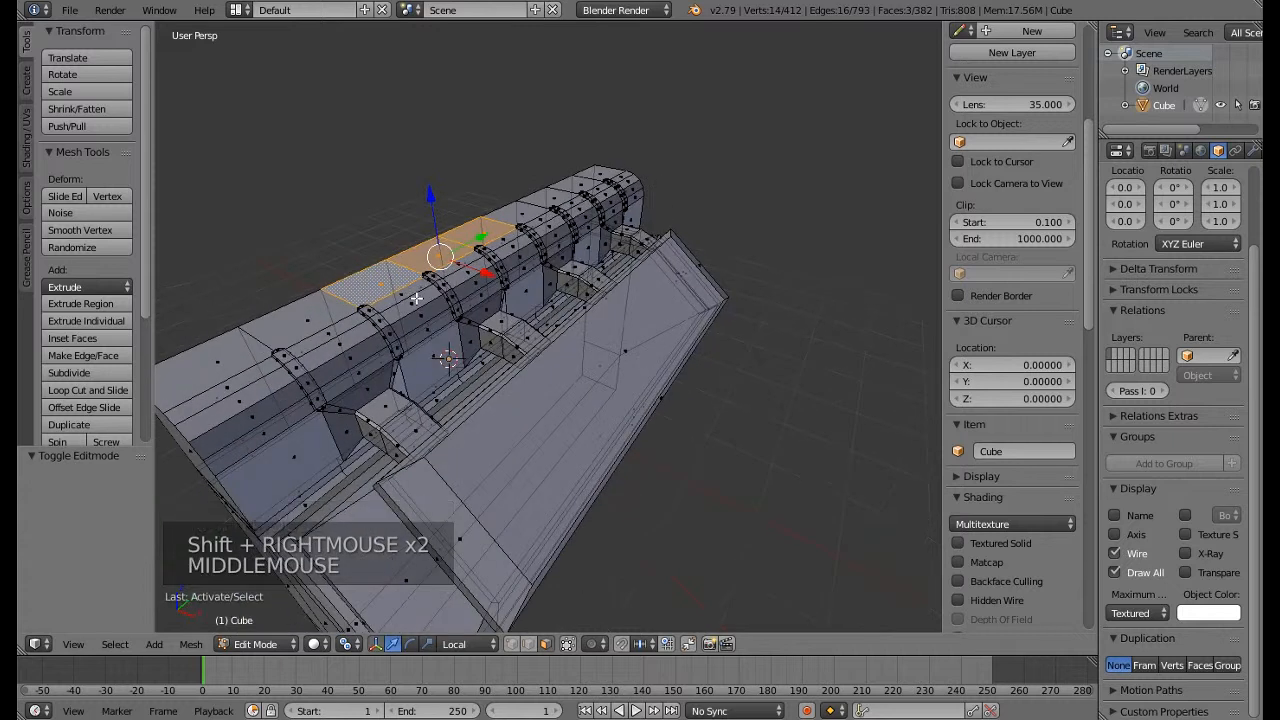
key("KP_1")
key("KP_3")
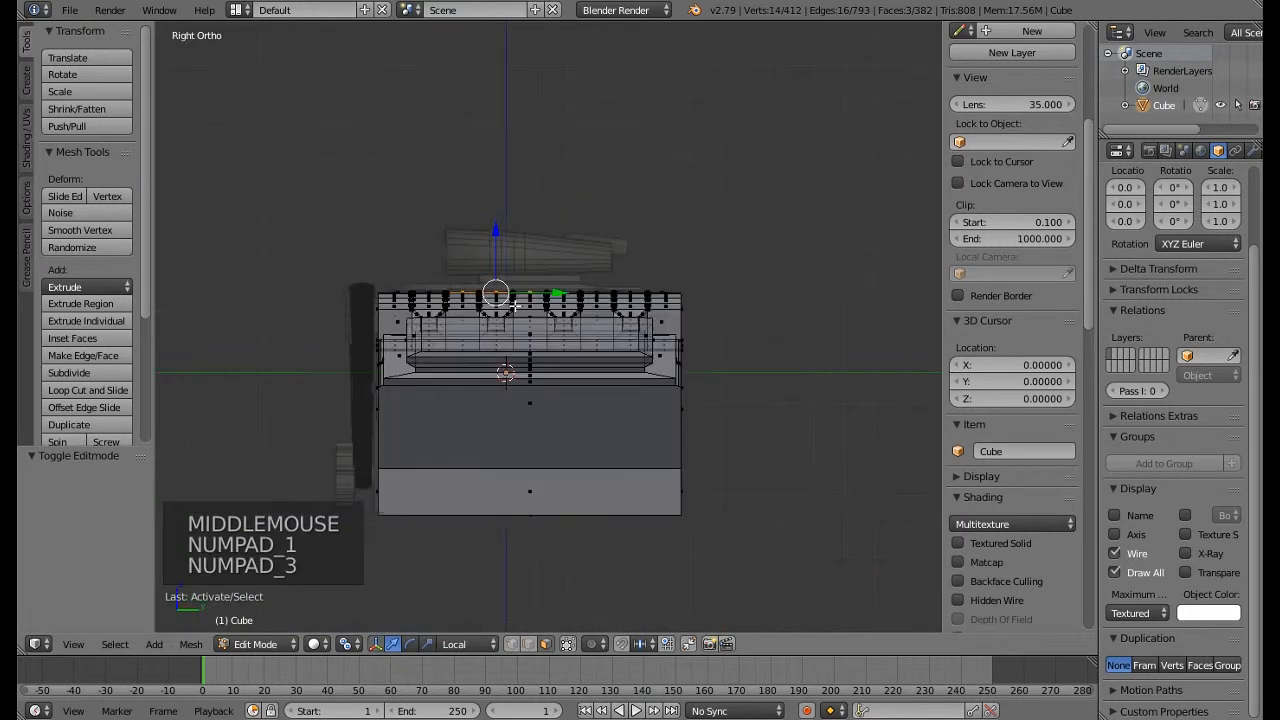
scroll(513, 306, "up", 4)
scroll(513, 306, "up", 1)
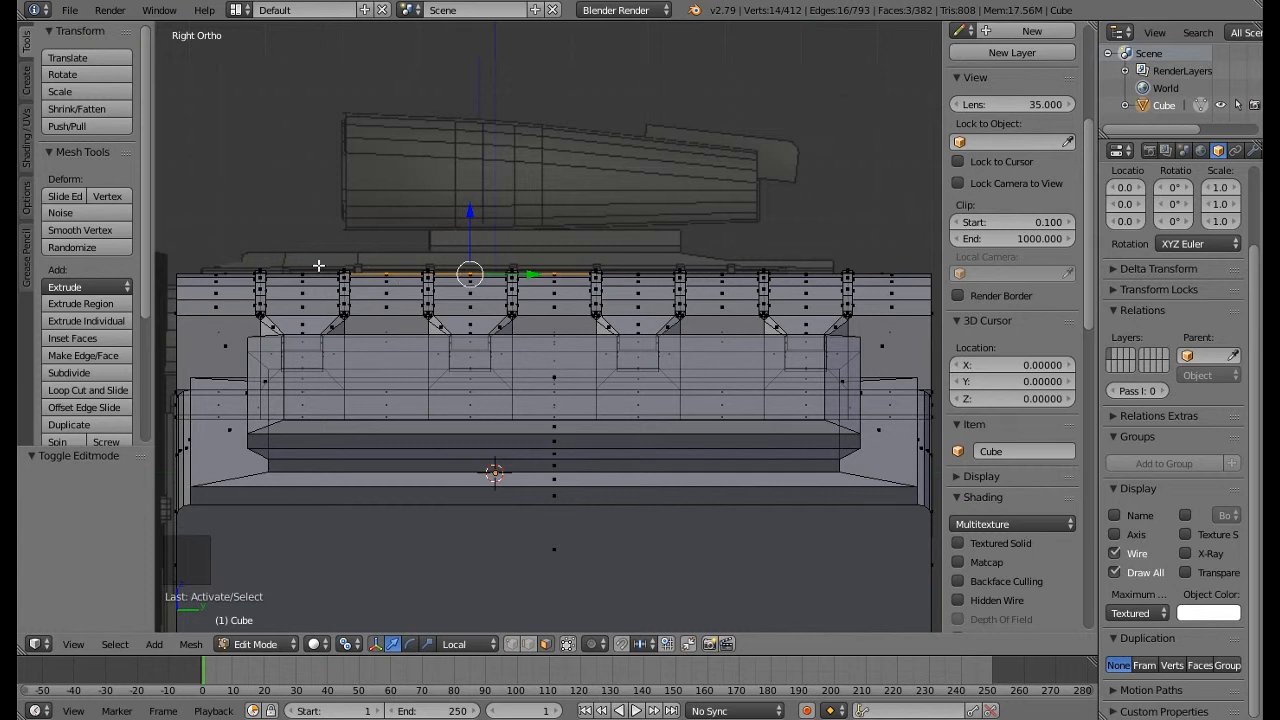
Extend the selection to seven adjacent top faces of the housing, leaving out both ends, and extrude them upward by 0.205
middle_click_drag(313, 281, 530, 338)
key("KP_Decimal")
scroll(573, 371, "down", 3)
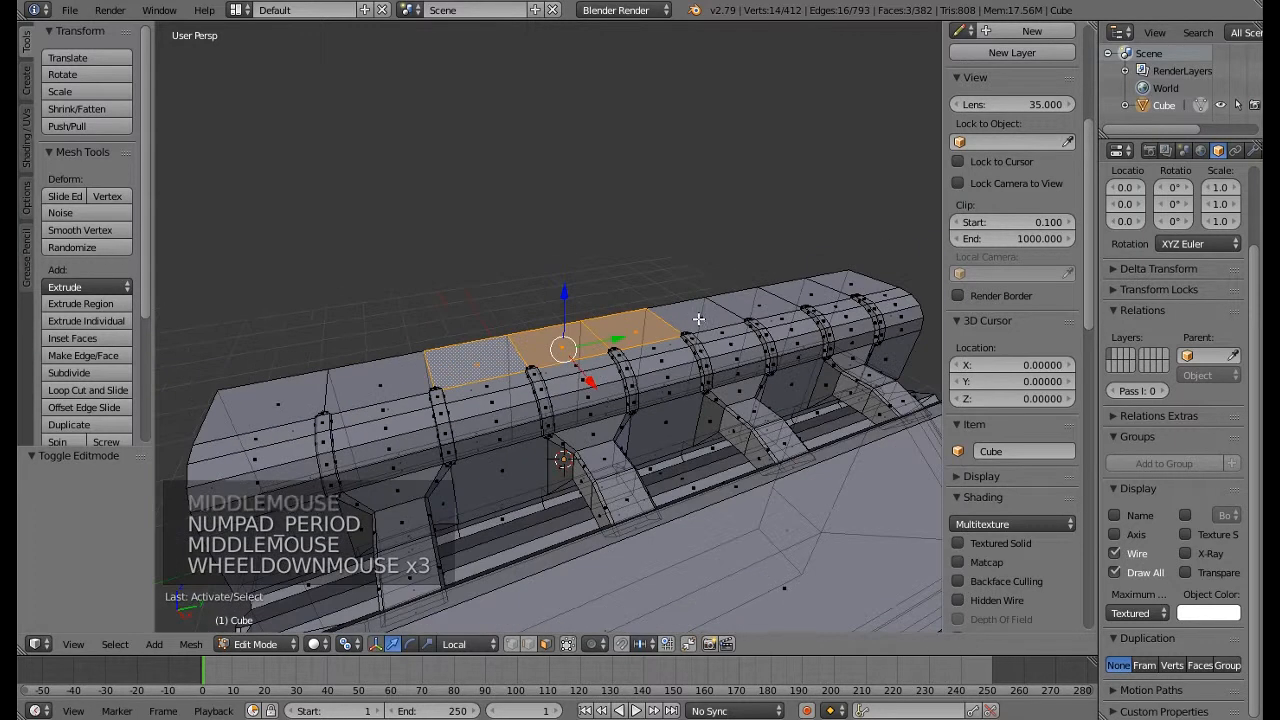
right_click(700, 318, "shift")
right_click(750, 302, "shift")
right_click(806, 292, "shift")
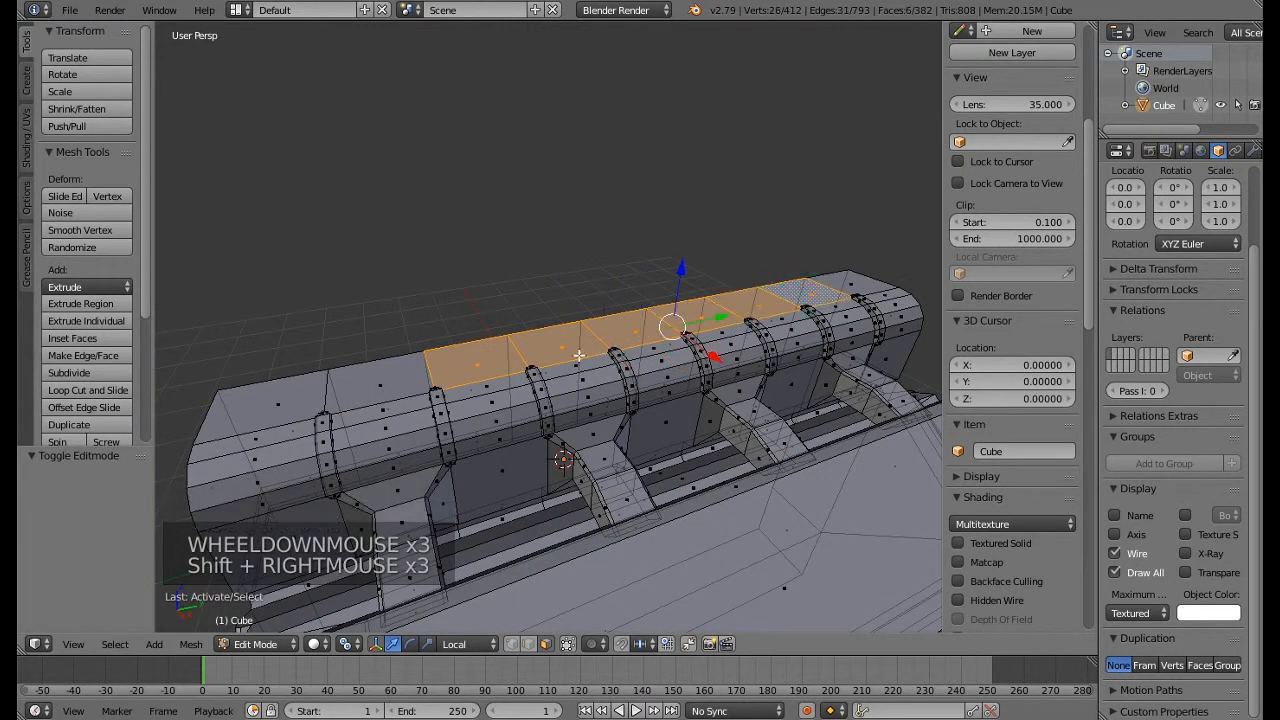
right_click(390, 382, "shift")
middle_click_drag(604, 407, 635, 421)
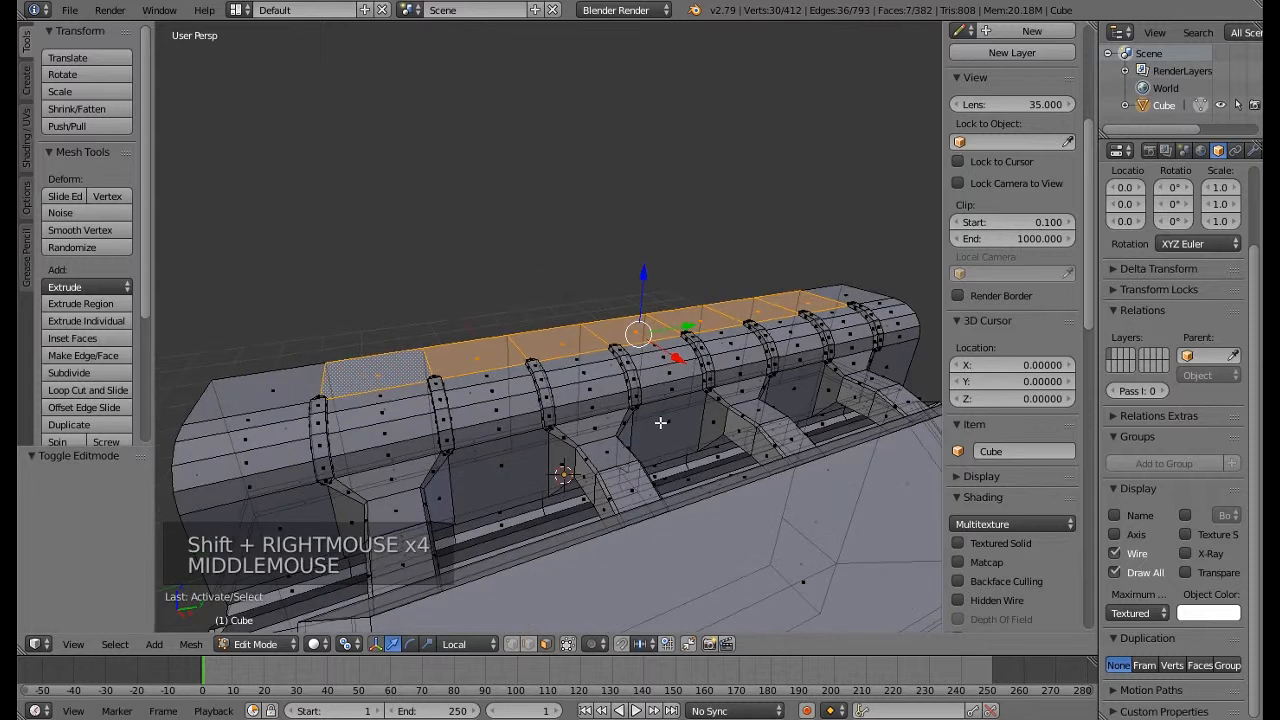
key("e")
key("e")
left_click(666, 409)
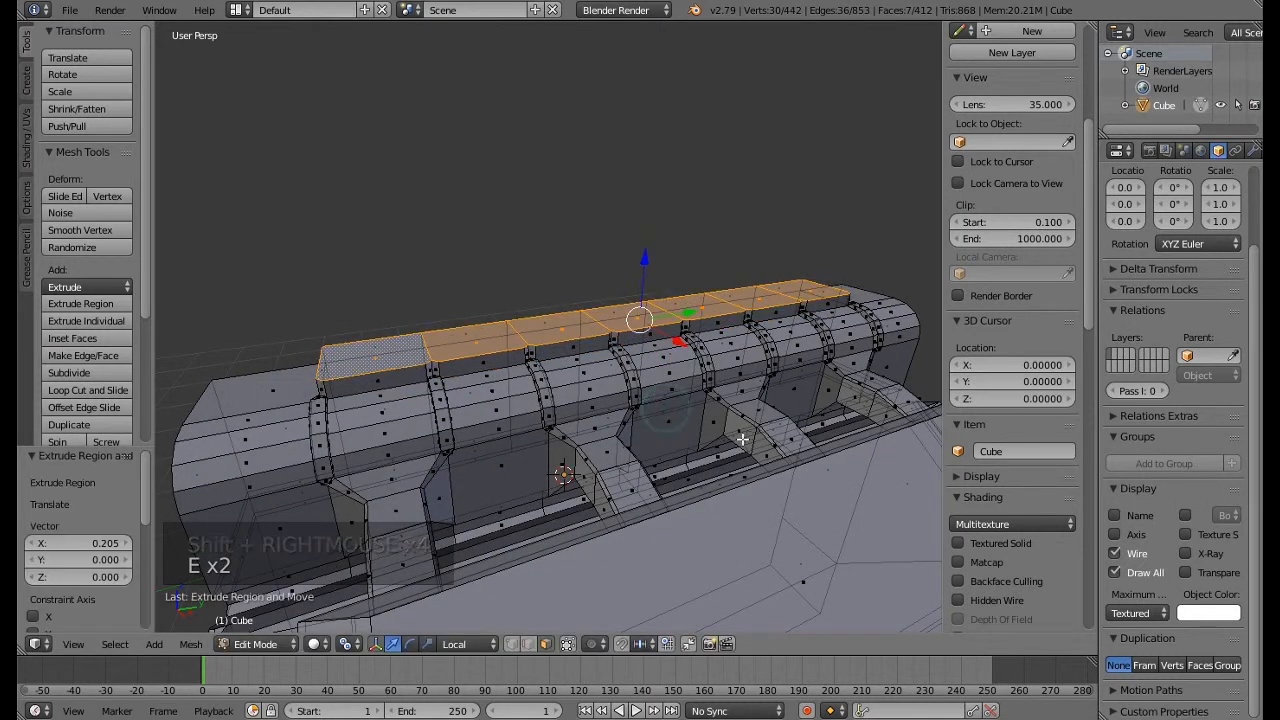
Scale the extruded top faces to 0.911 along Y and raise them 0.068 along Z to match the side blueprint
key("s")
key("y")
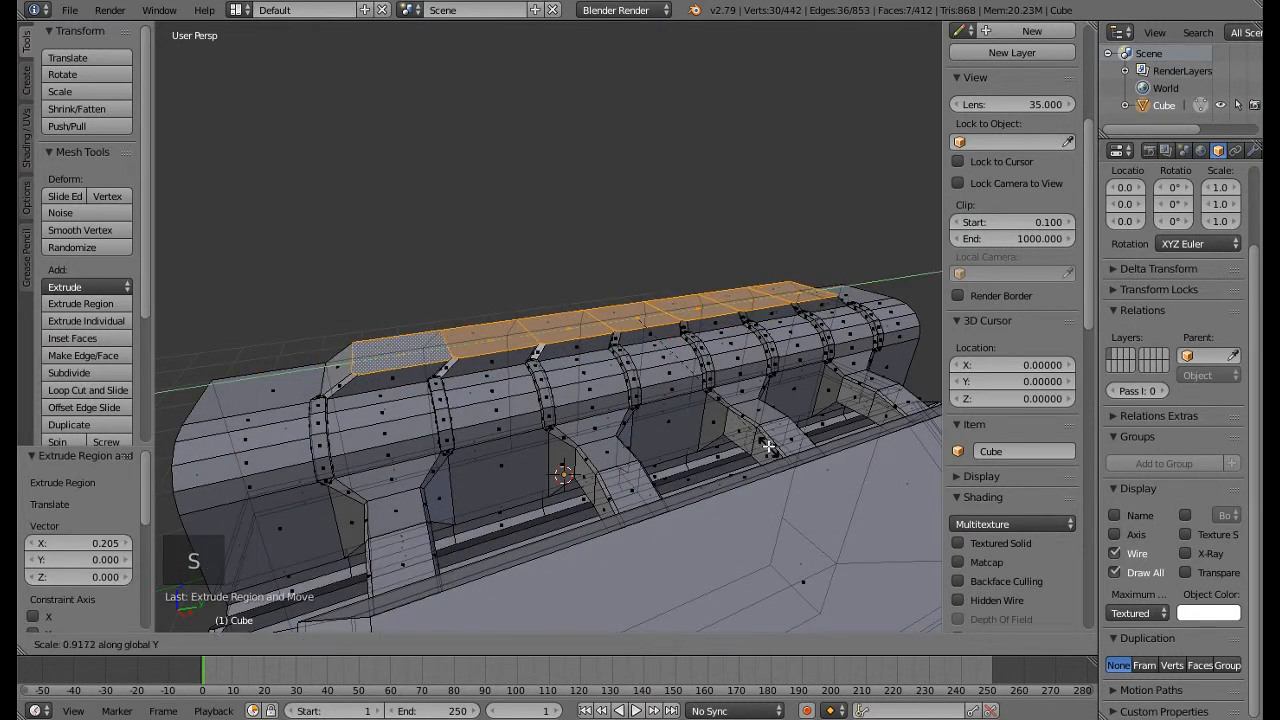
left_click(767, 446)
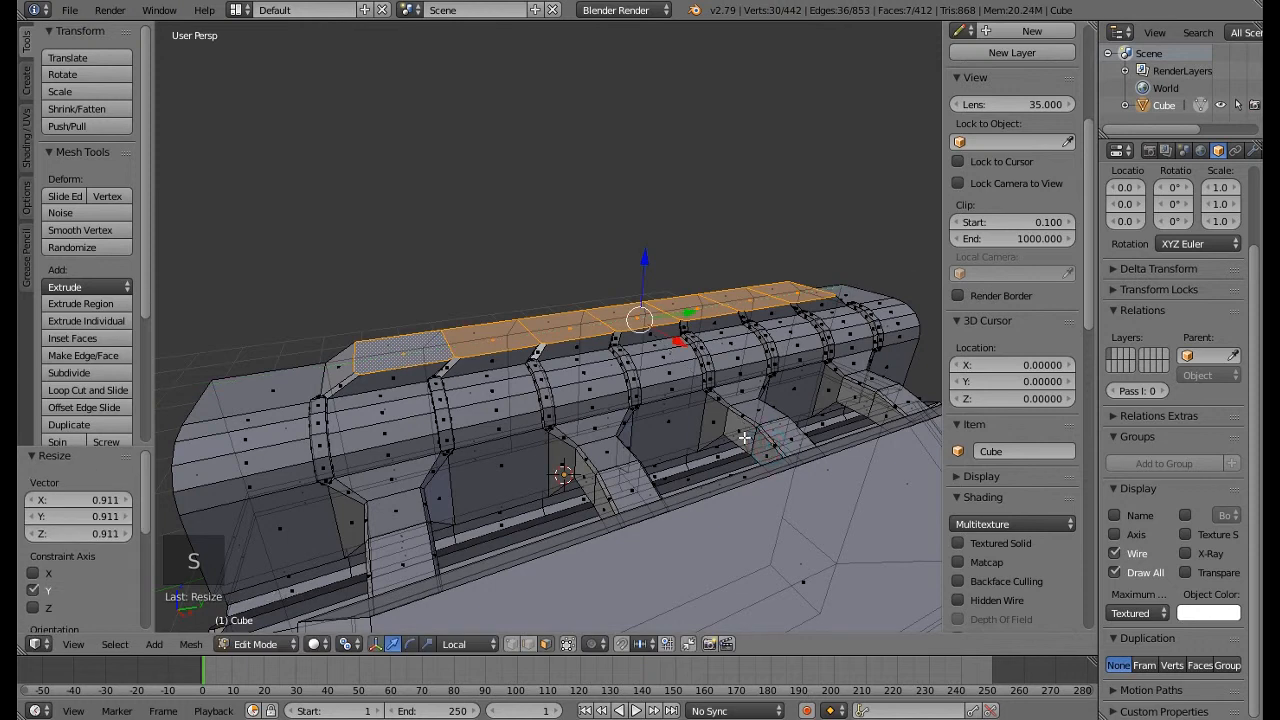
key("KP_3")
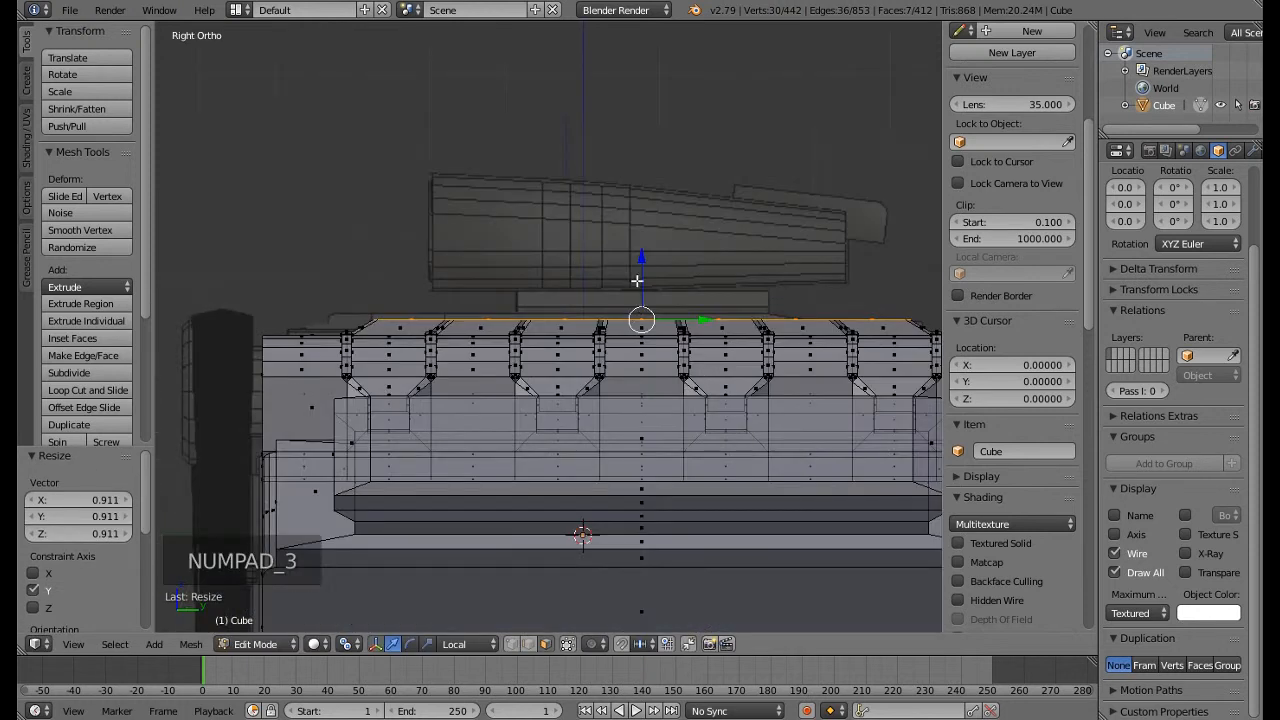
left_click_drag(637, 281, 646, 278)
Select the three middle faces on the housing's raised top and extrude them upward by 0.310 to form the scoop neck
scroll(647, 290, "up", 3)
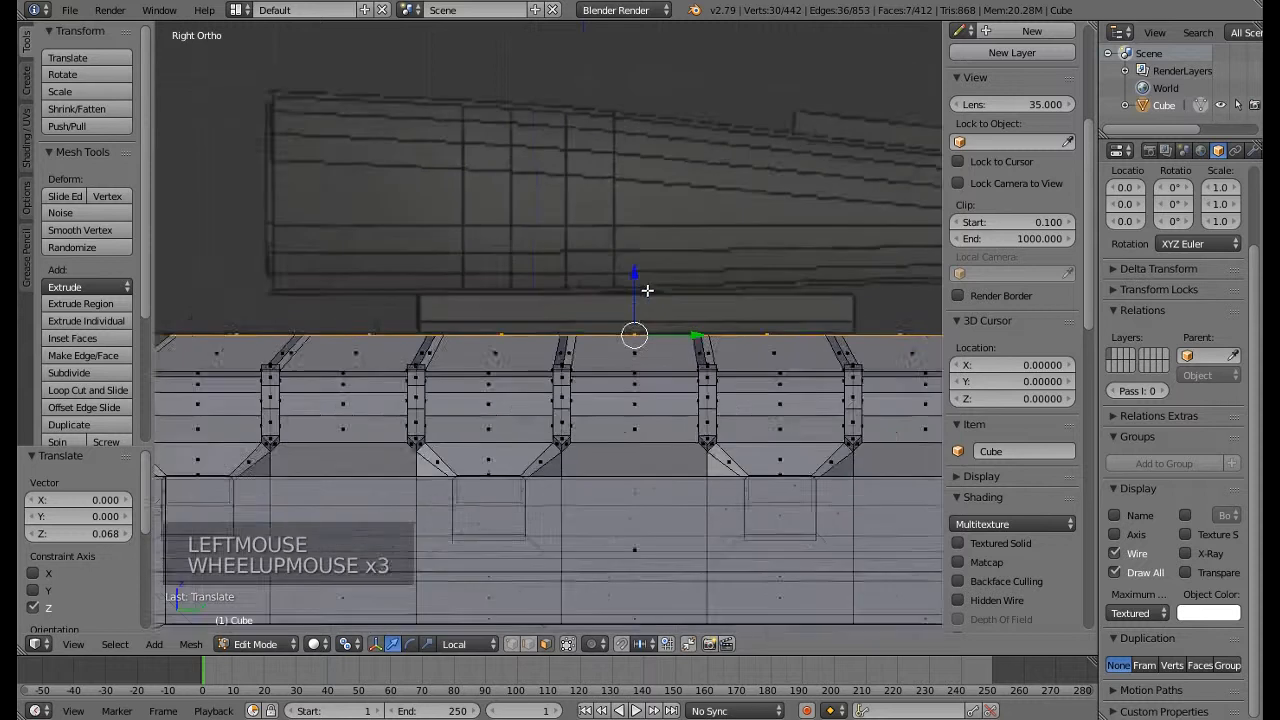
scroll(647, 290, "up", 1)
right_click(468, 342)
right_click(626, 341, "shift")
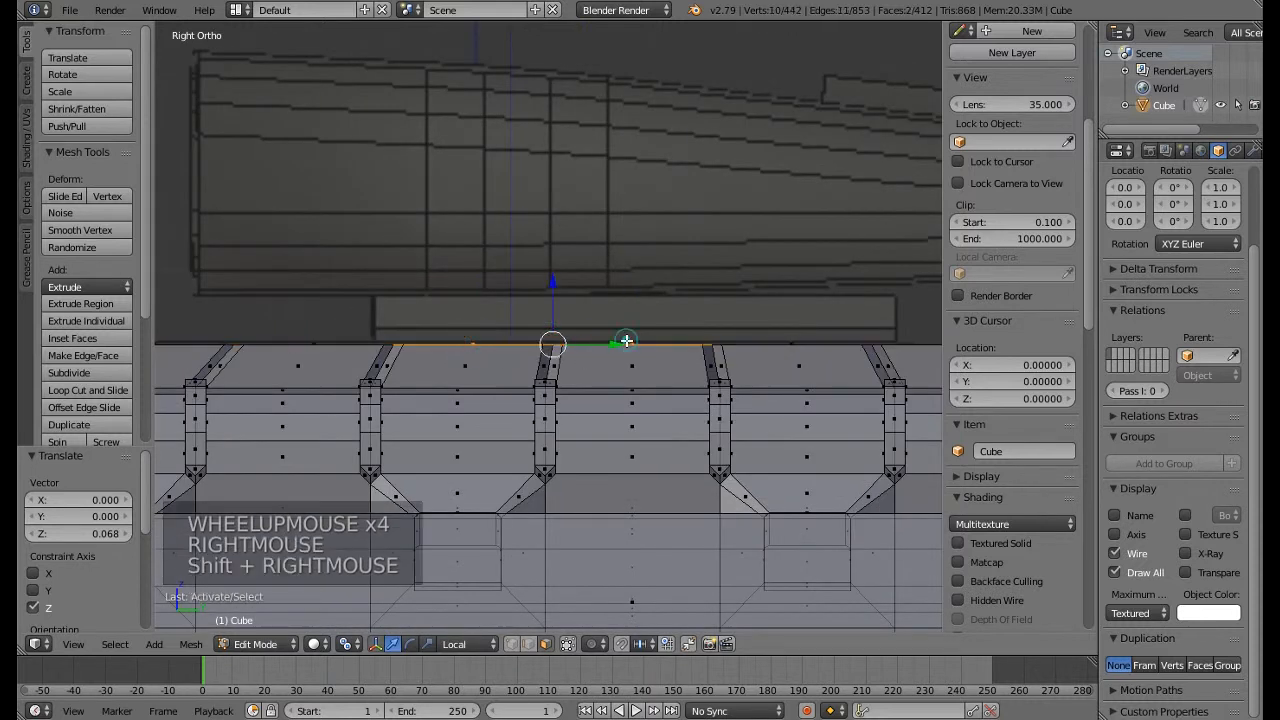
right_click(797, 340, "shift")
middle_click_drag(716, 405, 674, 403, "shift")
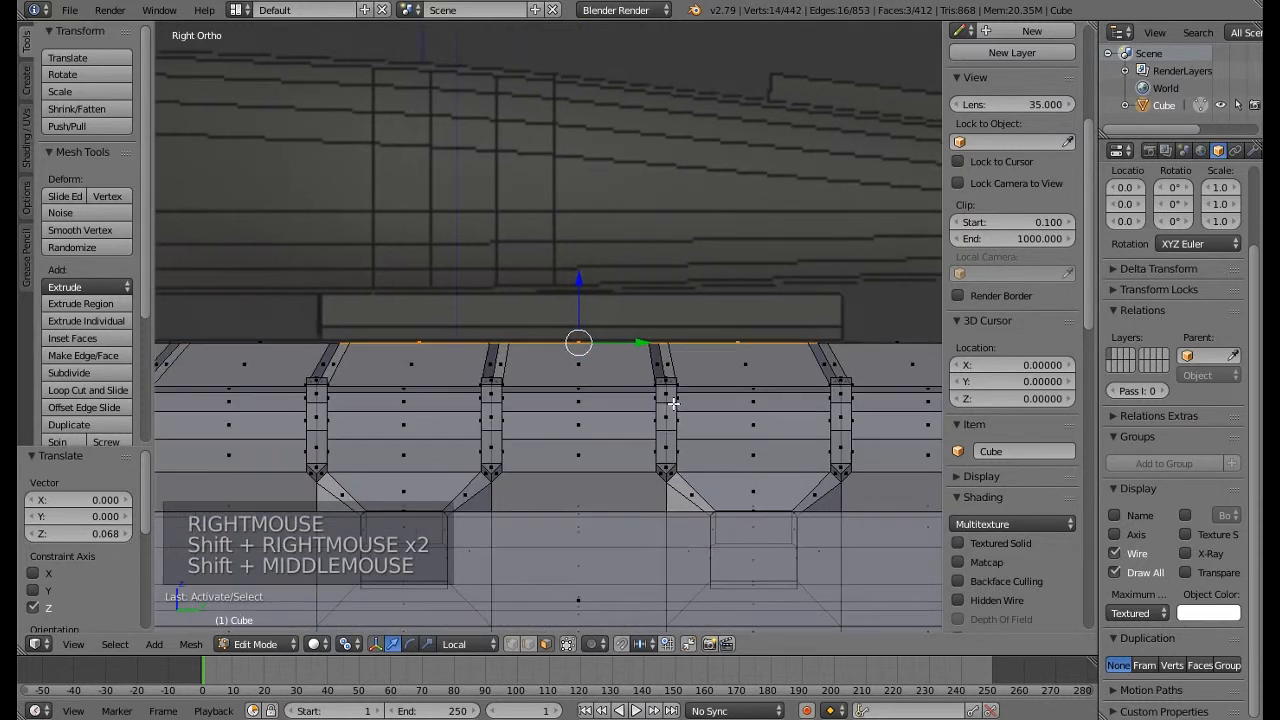
key("e")
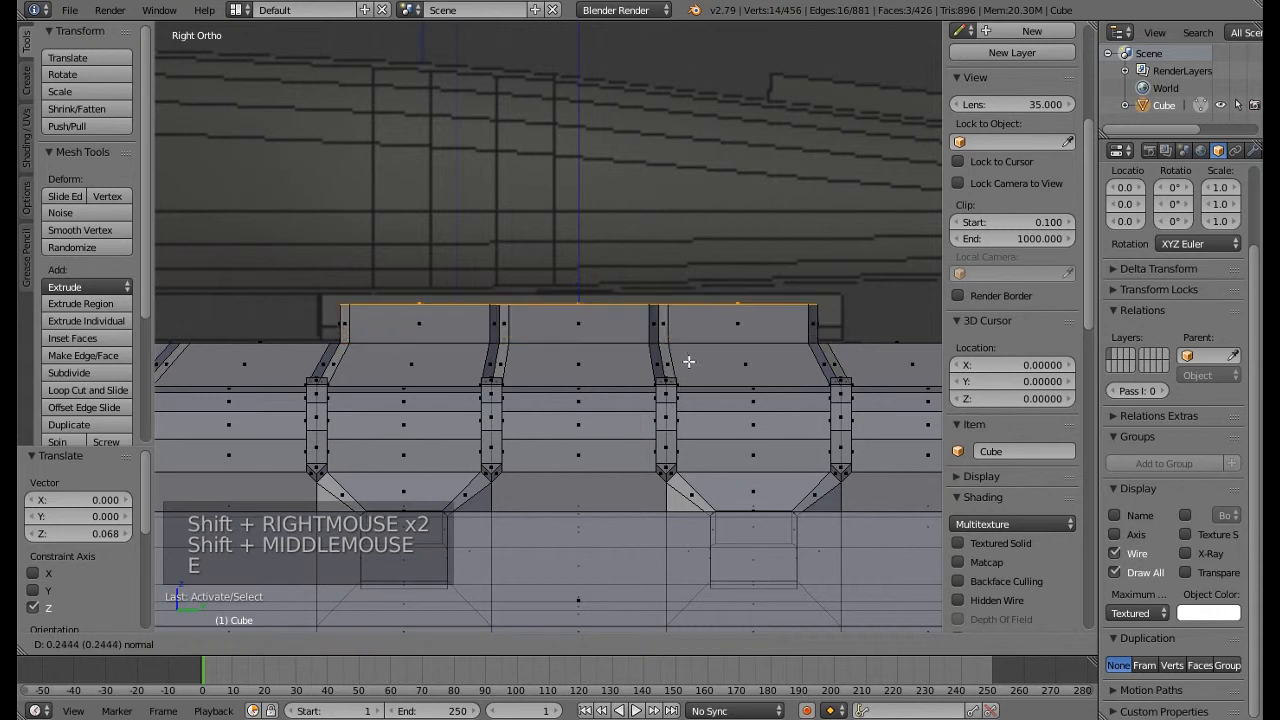
left_click(694, 354)
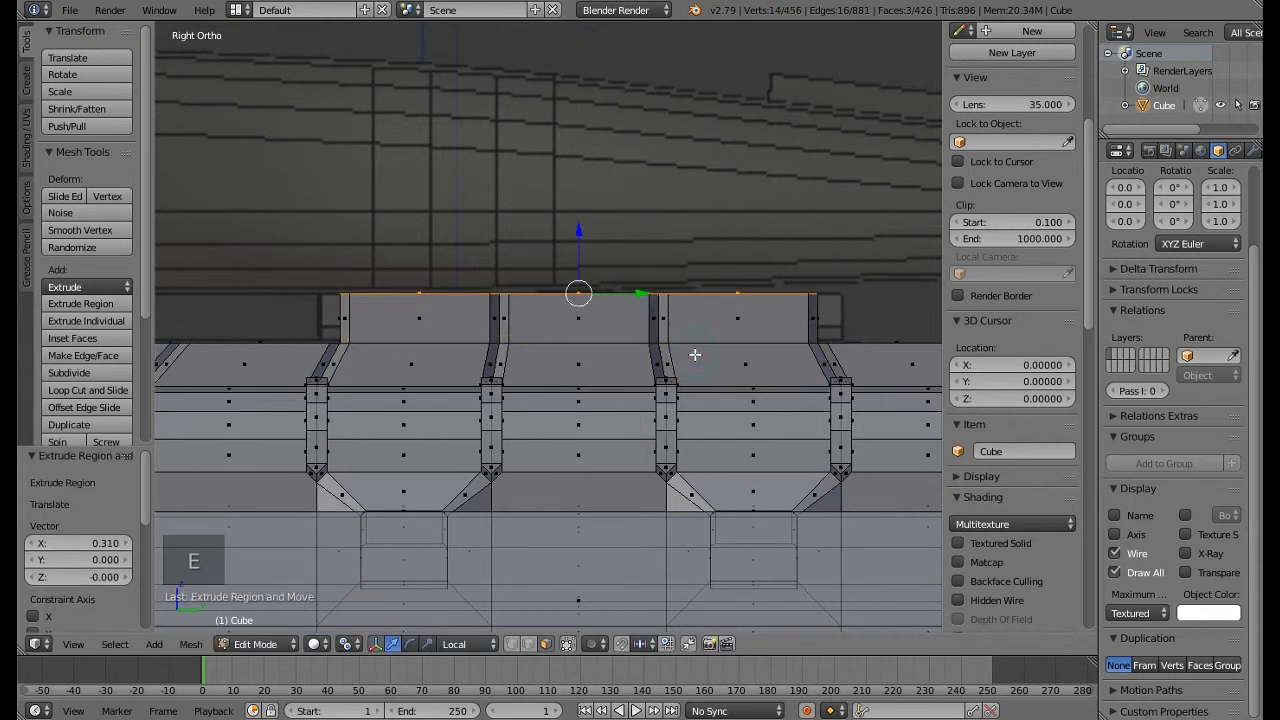
Return to Object Mode and compare the engine half with the front blueprint in wireframe, then inspect it in solid shading
scroll(571, 305, "down", 4)
middle_click_drag(514, 517, 605, 385)
key("Tab")
scroll(602, 445, "down", 3)
key("a")
scroll(614, 430, "down", 2)
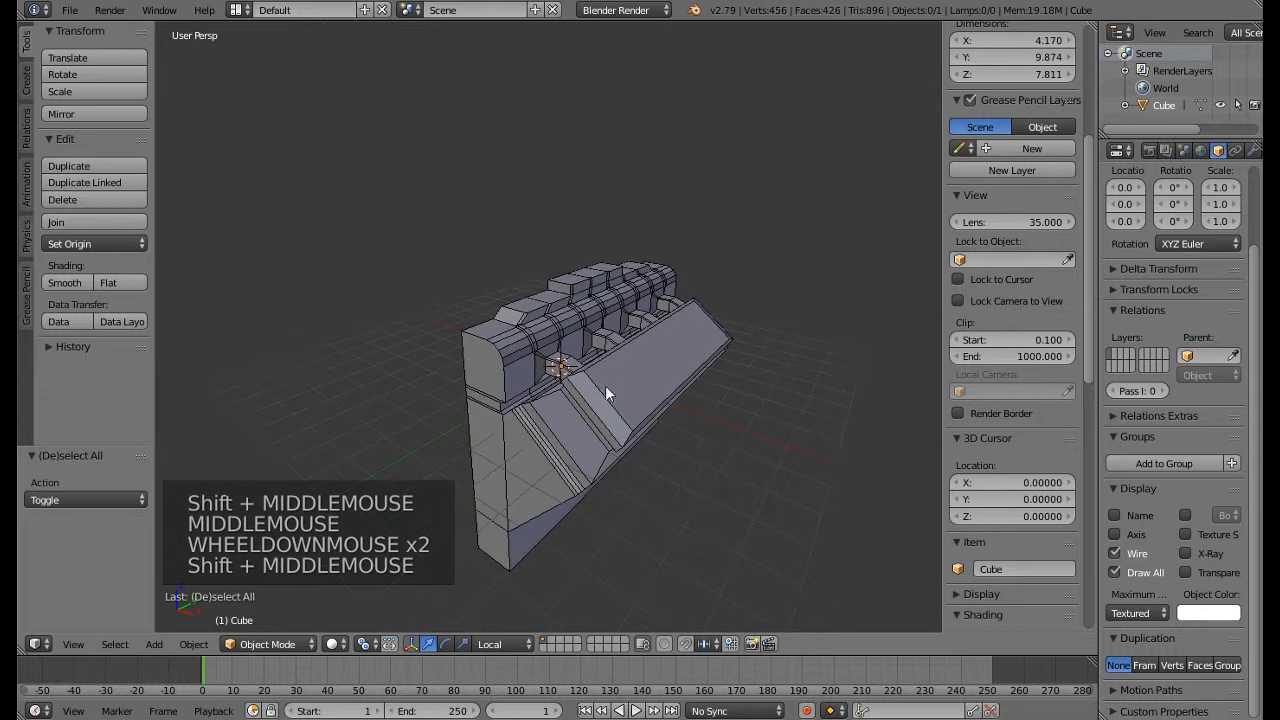
key("KP_1")
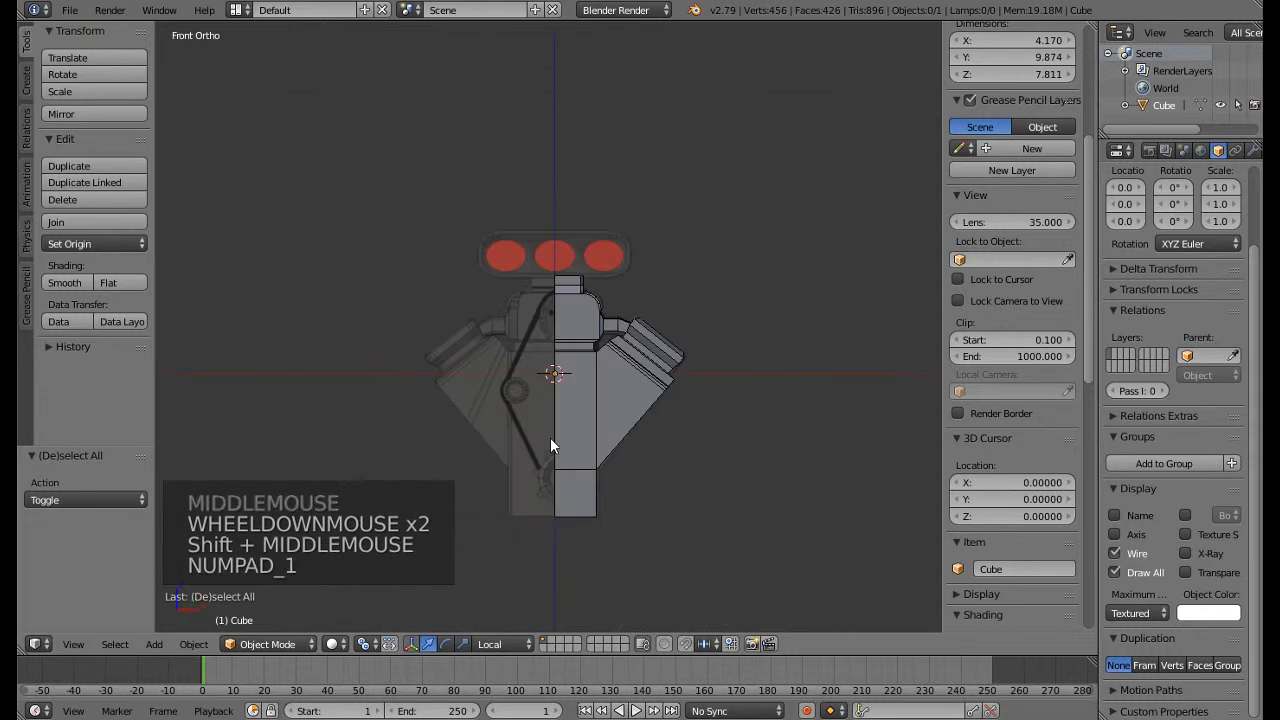
key("z")
scroll(565, 438, "up", 4)
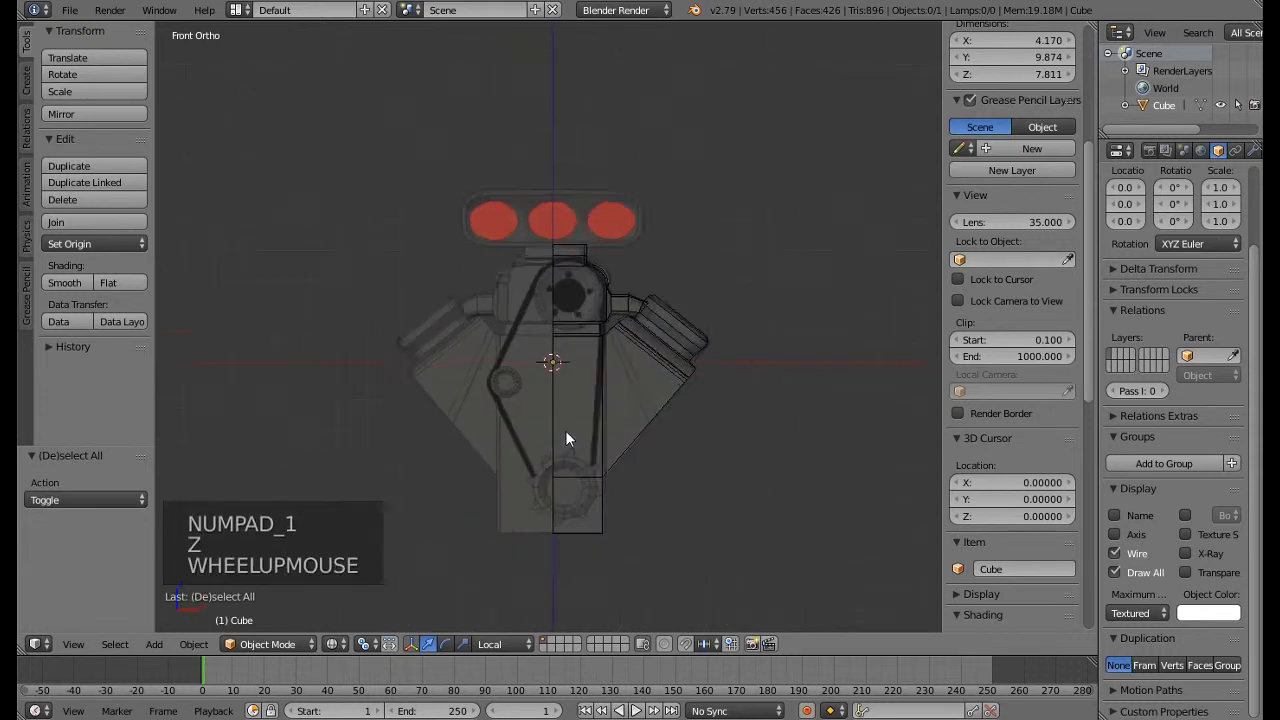
scroll(565, 438, "down", 3)
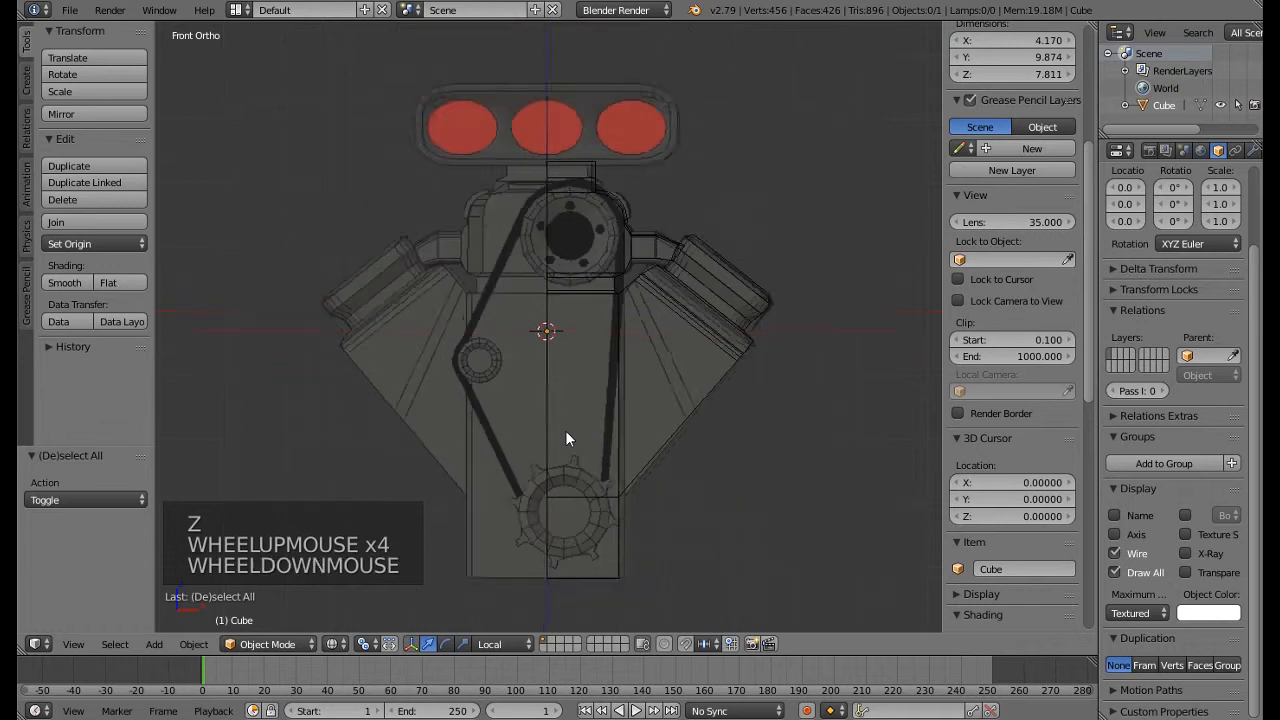
mouse_move(565, 438)
middle_mouse_down()
mouse_move(578, 467)
mouse_move(483, 466)
middle_mouse_up()
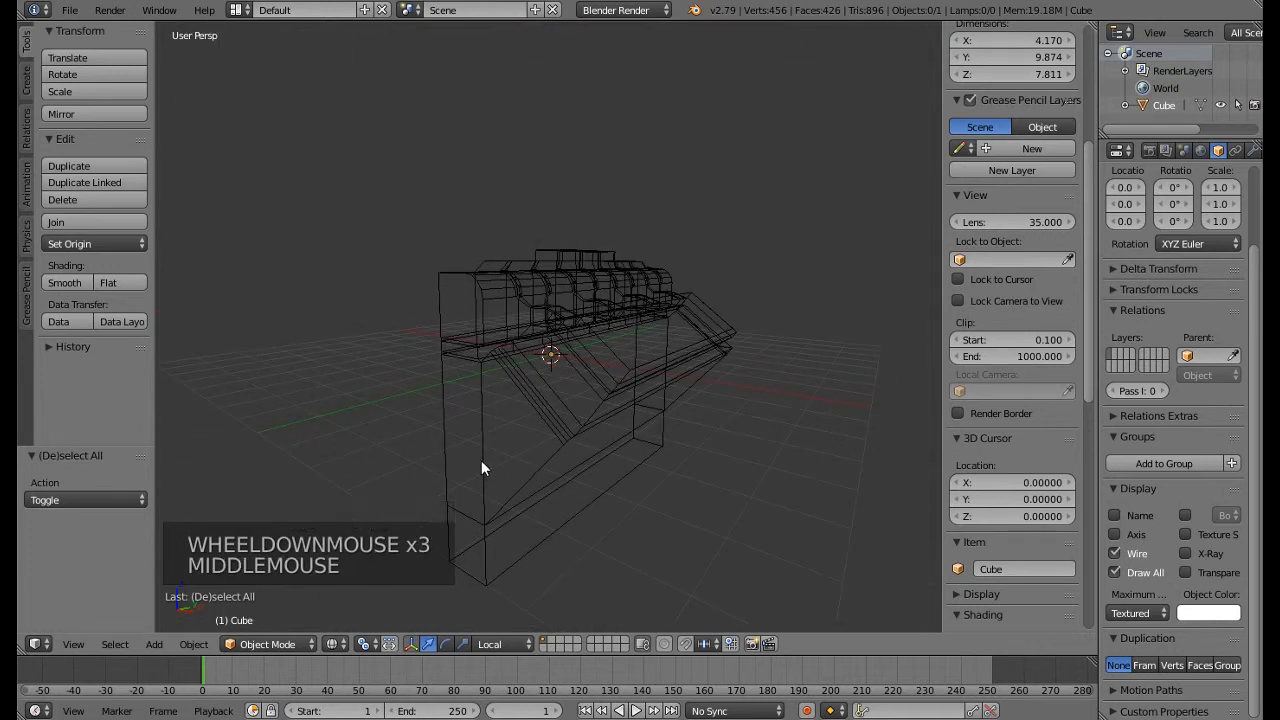
key("z")
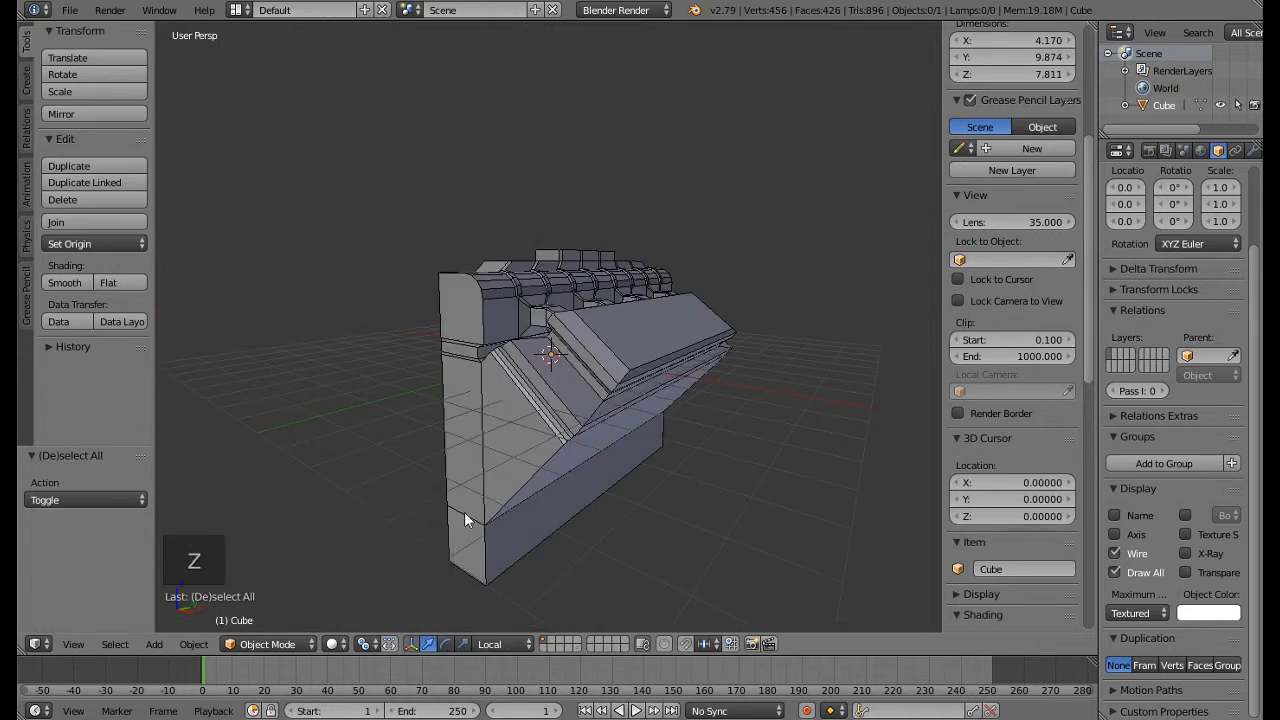
In Edit Mode, select the two front end faces of the lower engine block and extrude them outward by 0.206
key("Tab")
right_click(445, 433)
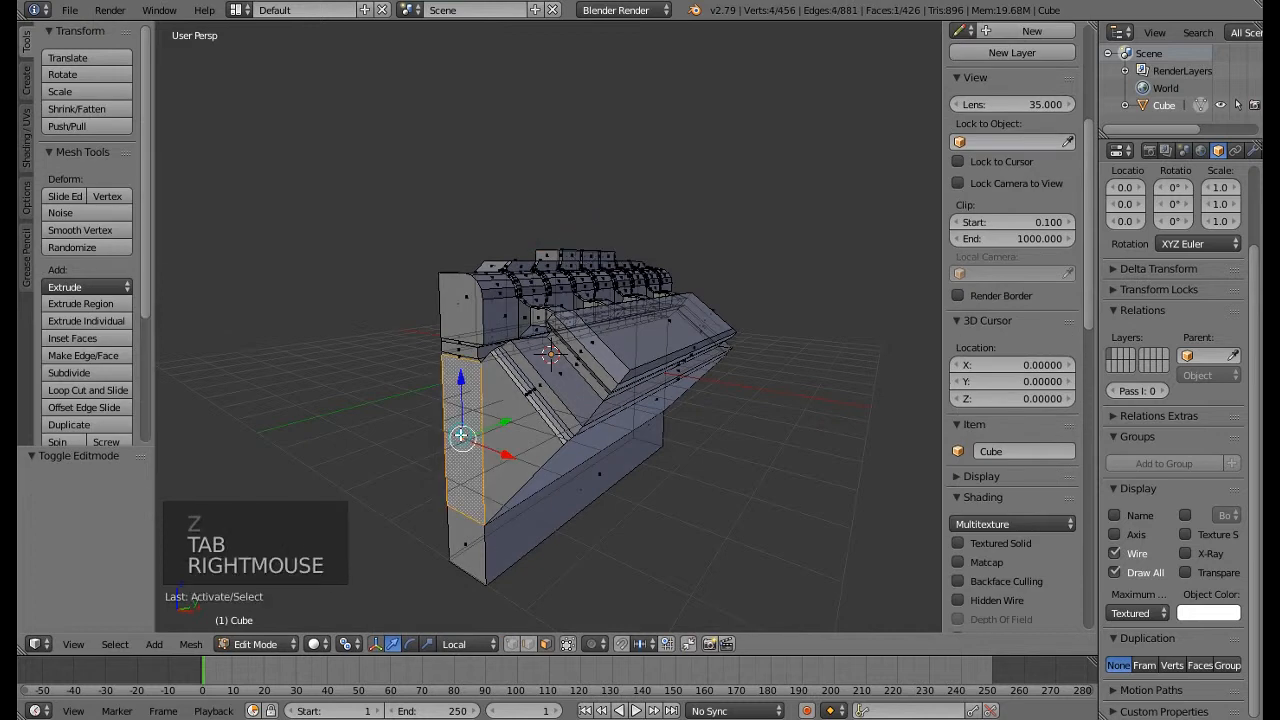
right_click(466, 545, "shift")
middle_click_drag(432, 428, 425, 445)
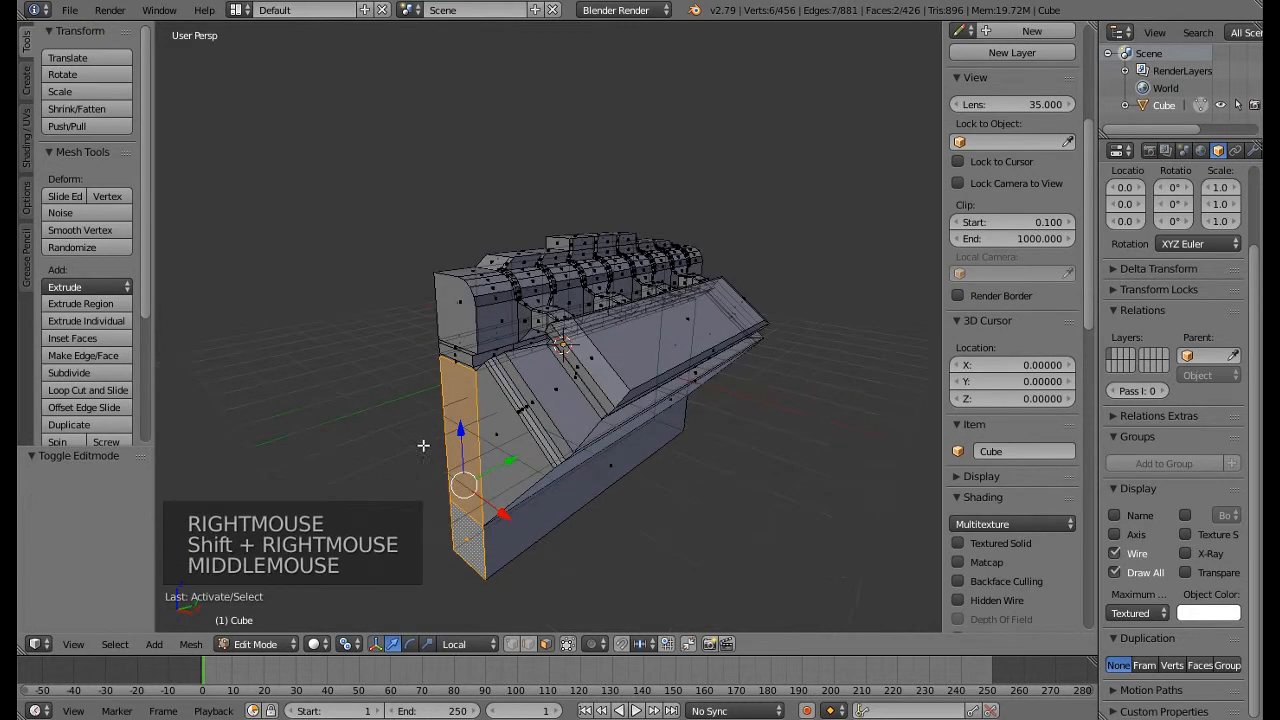
scroll(430, 421, "up", 1)
key("e")
key("e")
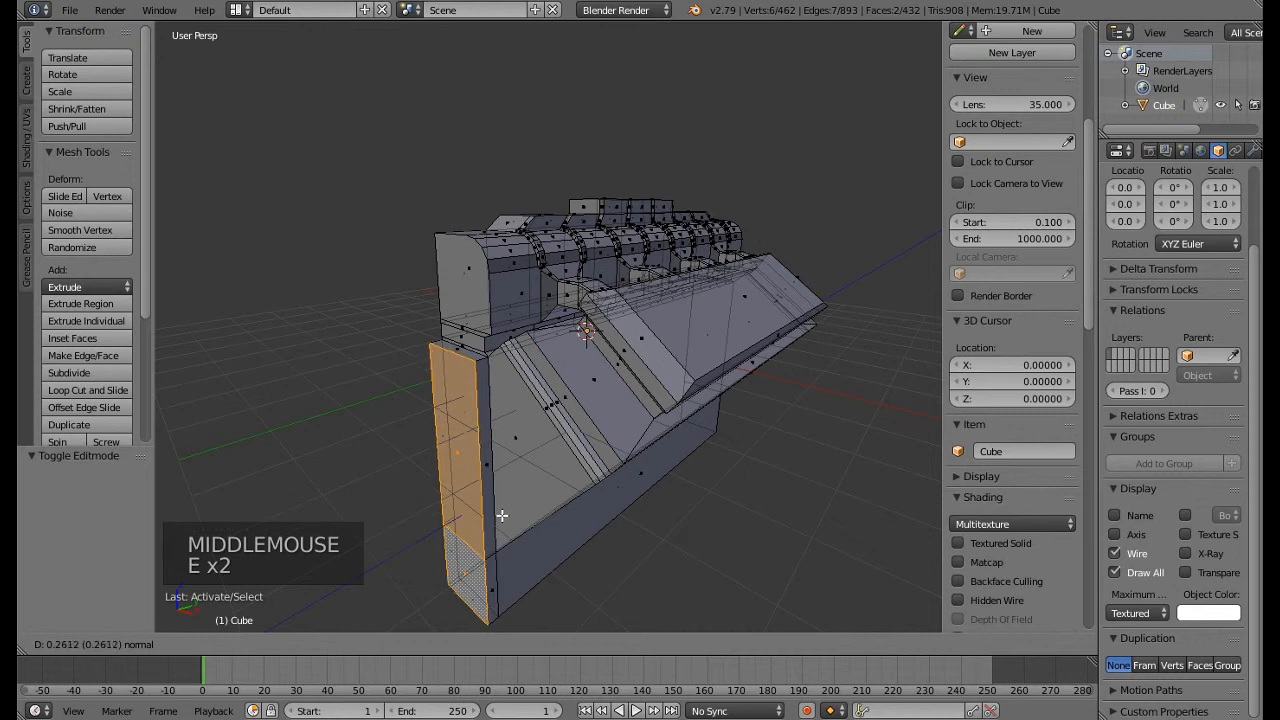
left_click(505, 516)
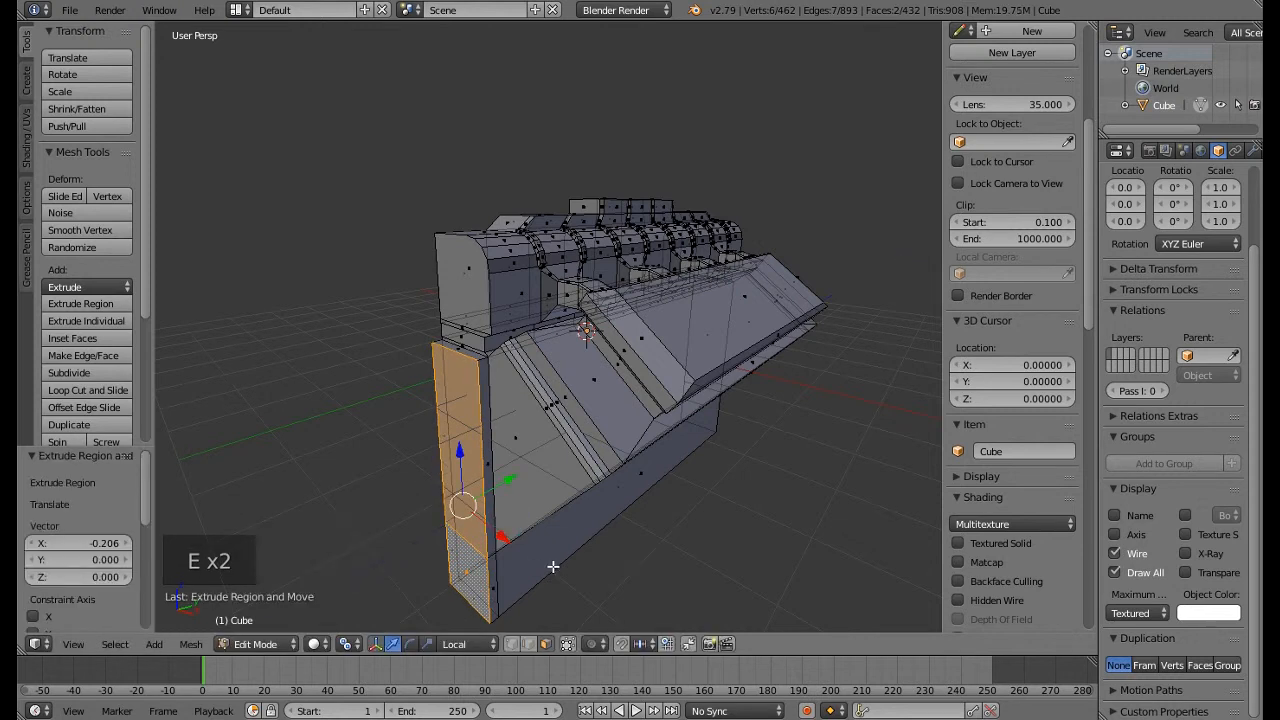
In edge selection, move the extruded front plate's outer vertical edges inward along X and raise its bottom edge to taper the plate
key("s")
right_click(538, 546)
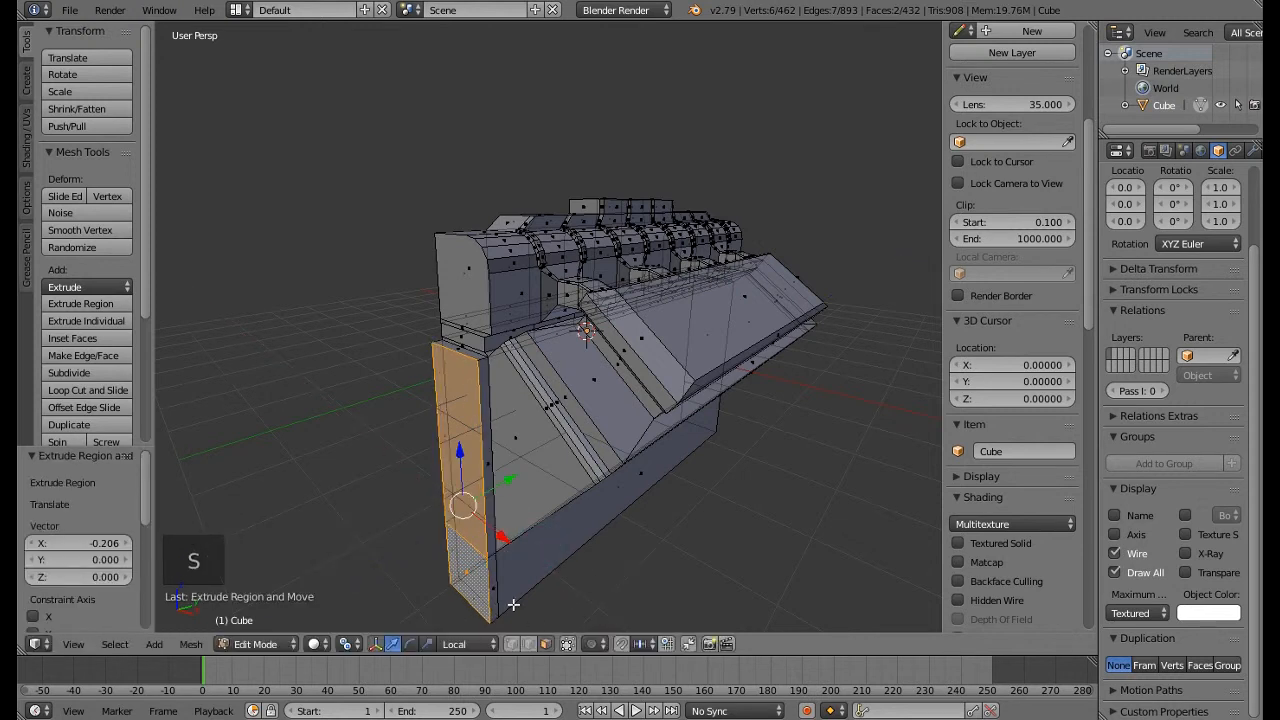
left_click(529, 643)
right_click(482, 545)
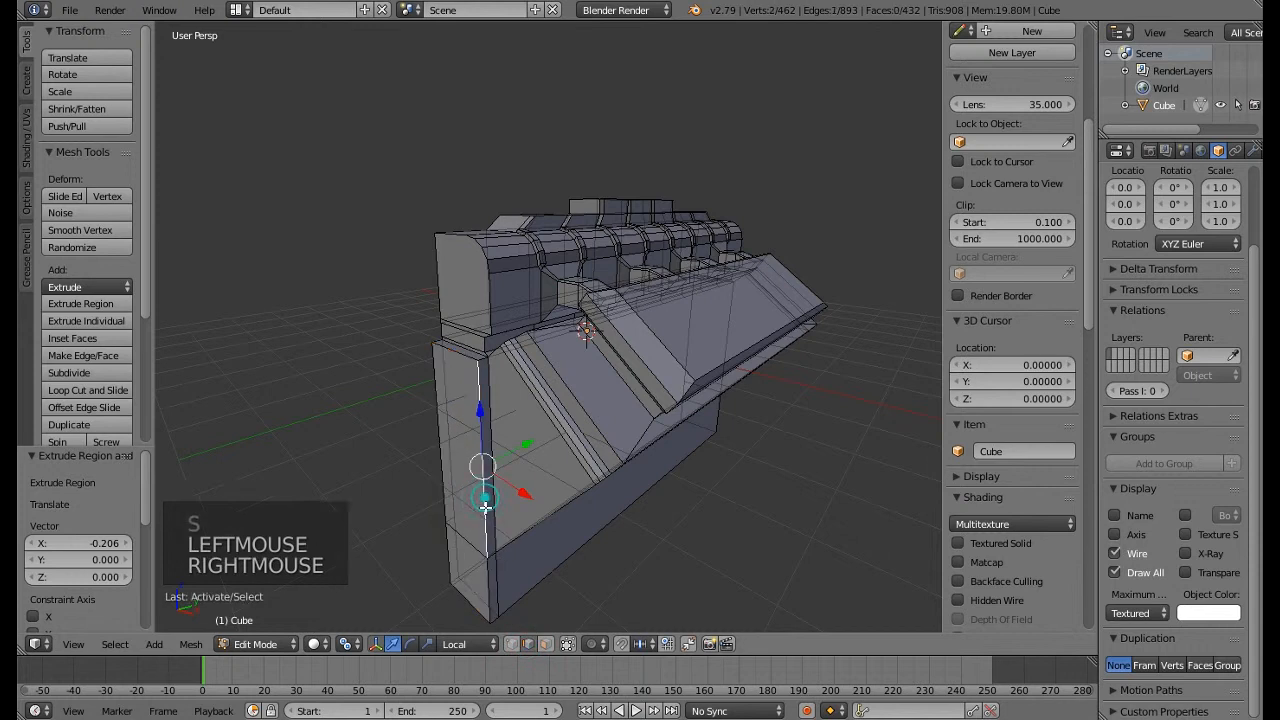
right_click(485, 595, "shift")
left_click_drag(517, 549, 469, 560)
right_click(471, 591)
middle_click_drag(469, 560, 629, 522)
In Object Mode, compare the half engine with the front blueprint and examine its inner side along the mirror plane
key("Tab")
scroll(515, 495, "down", 3)
key("KP_1")
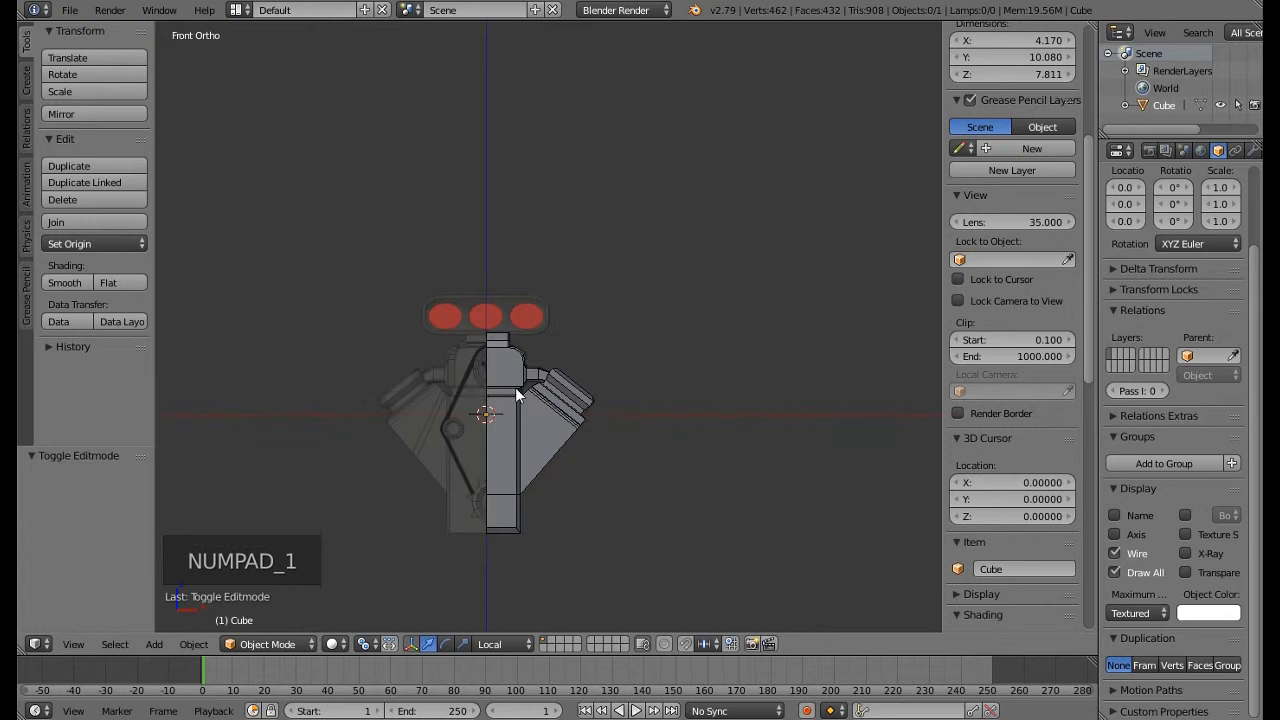
scroll(477, 397, "up", 5)
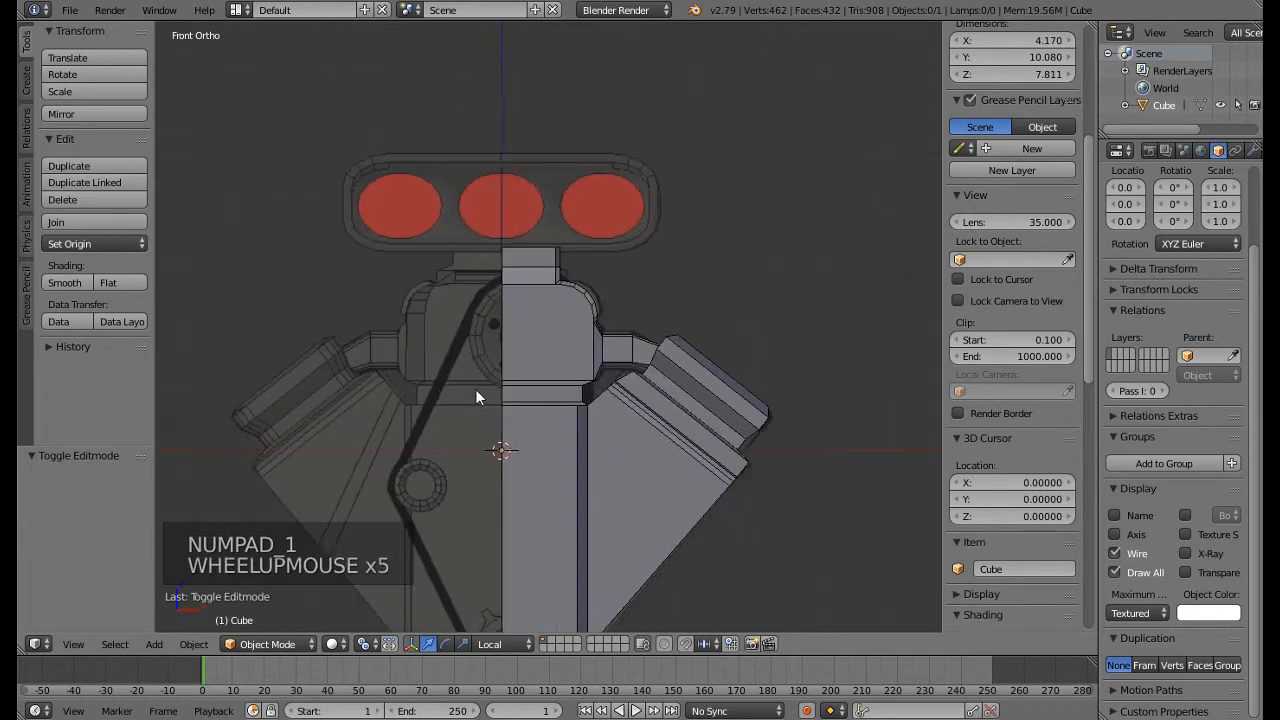
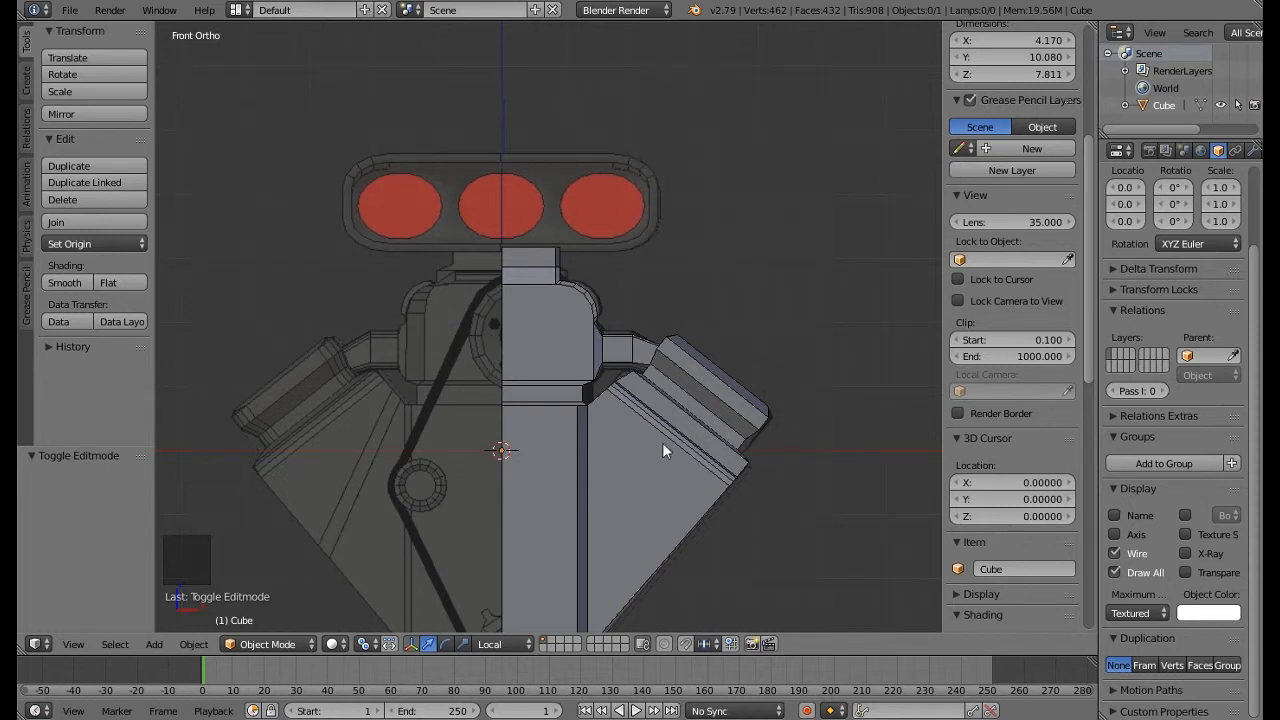
middle_click_drag(662, 442, 586, 400)
scroll(640, 468, "down", 3)
scroll(671, 476, "down", 1)
right_click(481, 366)
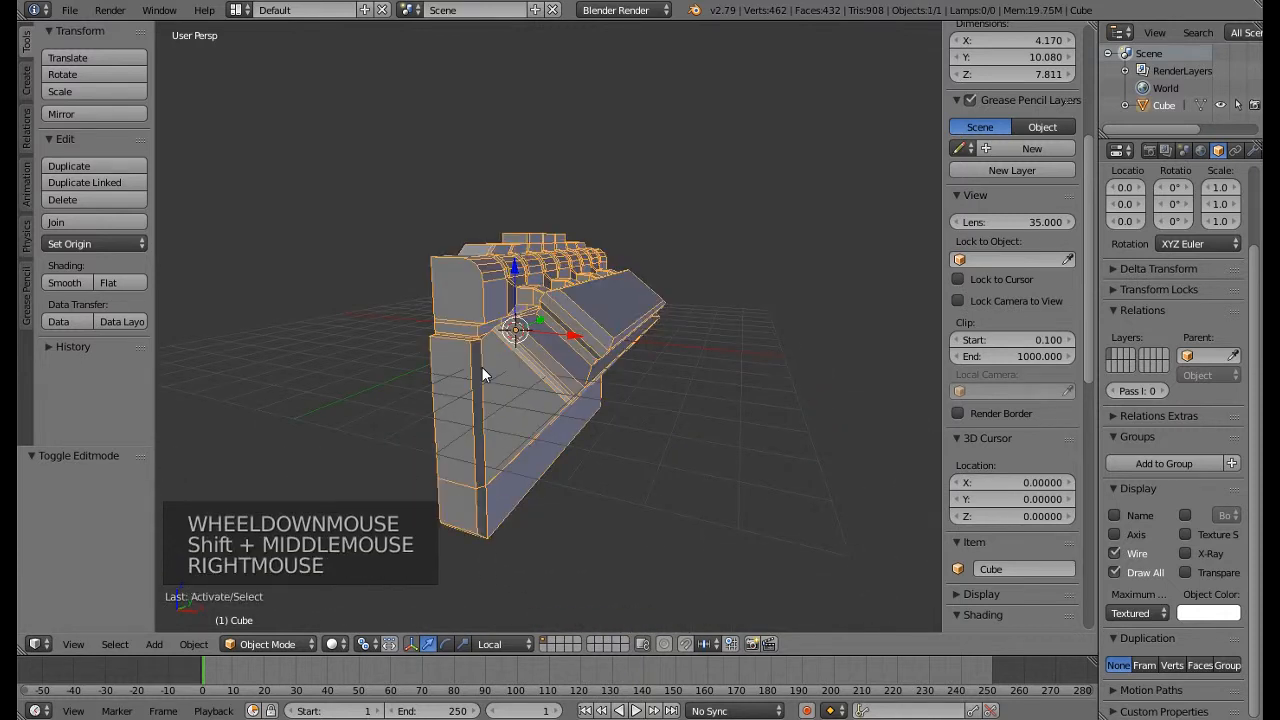
middle_click_drag(481, 366, 558, 355)
middle_click_drag(520, 392, 552, 268)
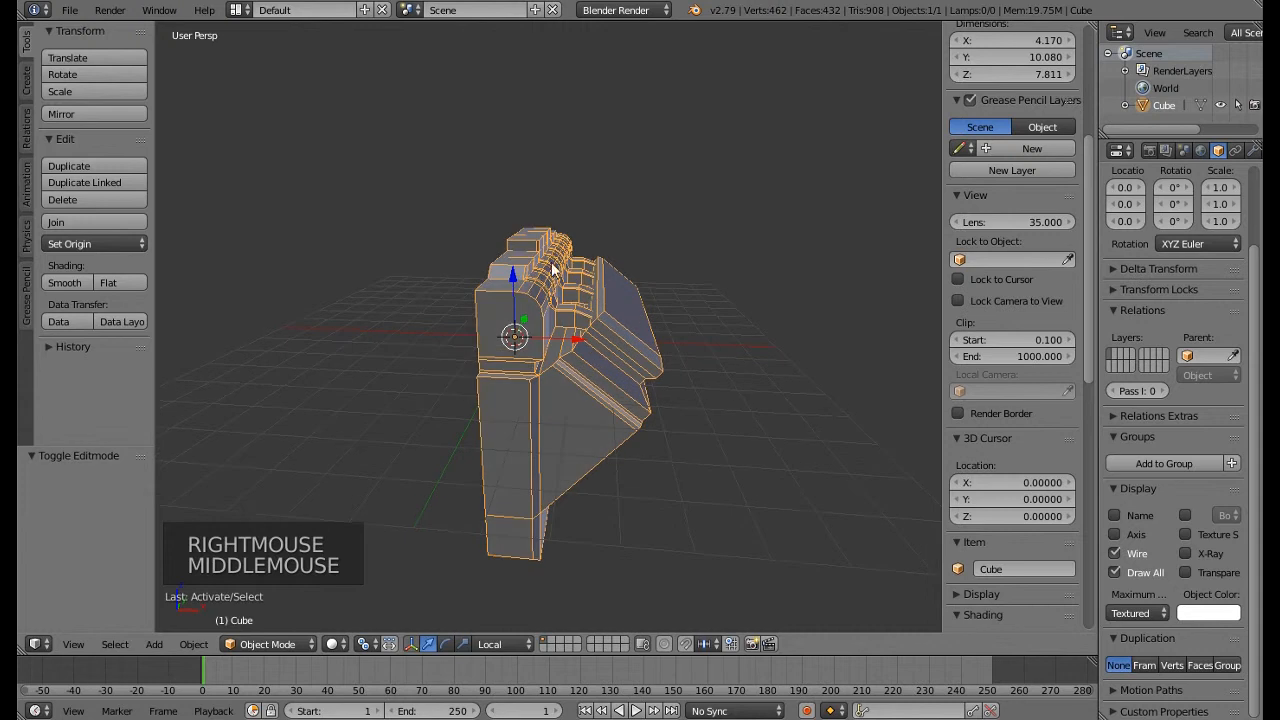
middle_click_drag(429, 339, 493, 270)
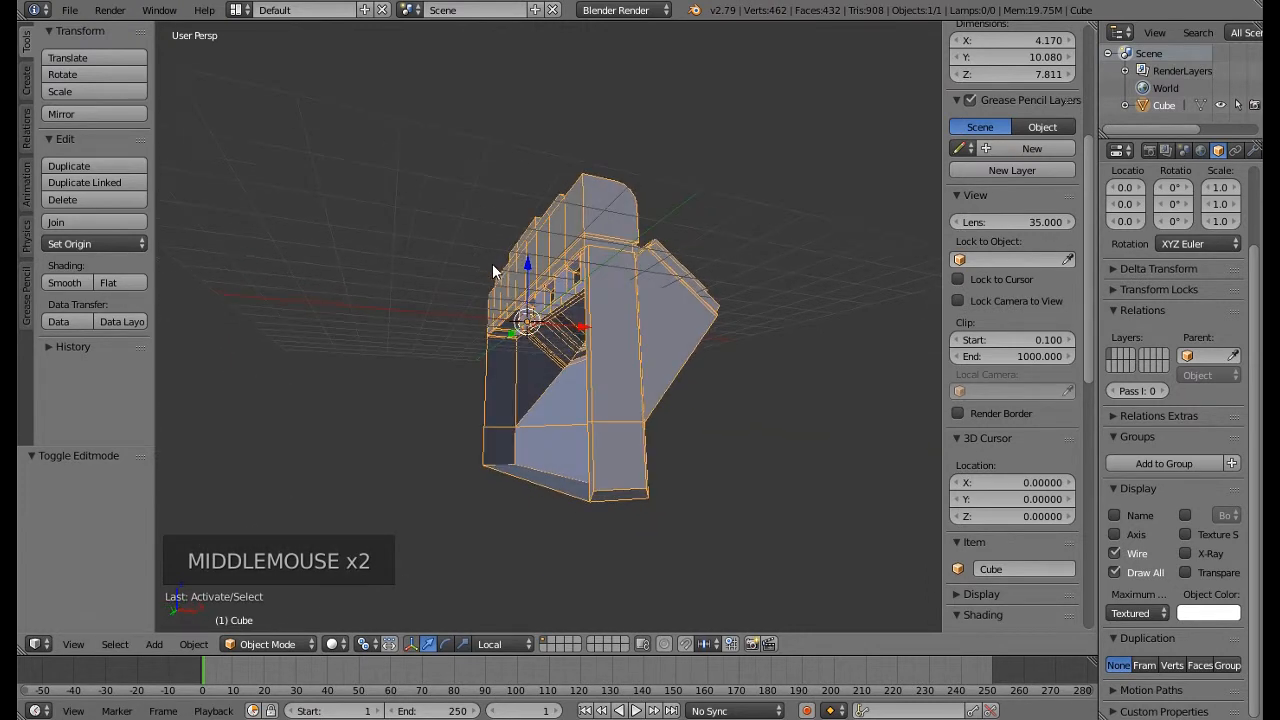
In face selection, circle-select the housing's inner faces along the centre plane and delete those faces
key("Tab")
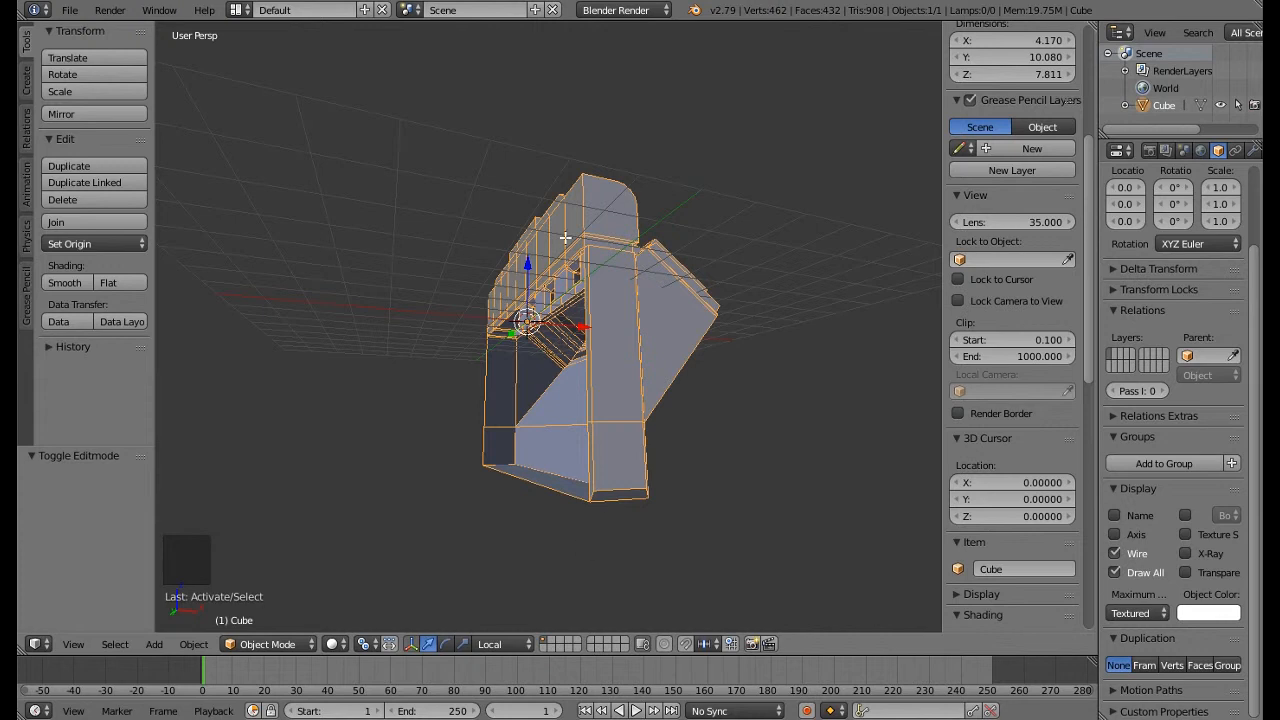
left_click(549, 646)
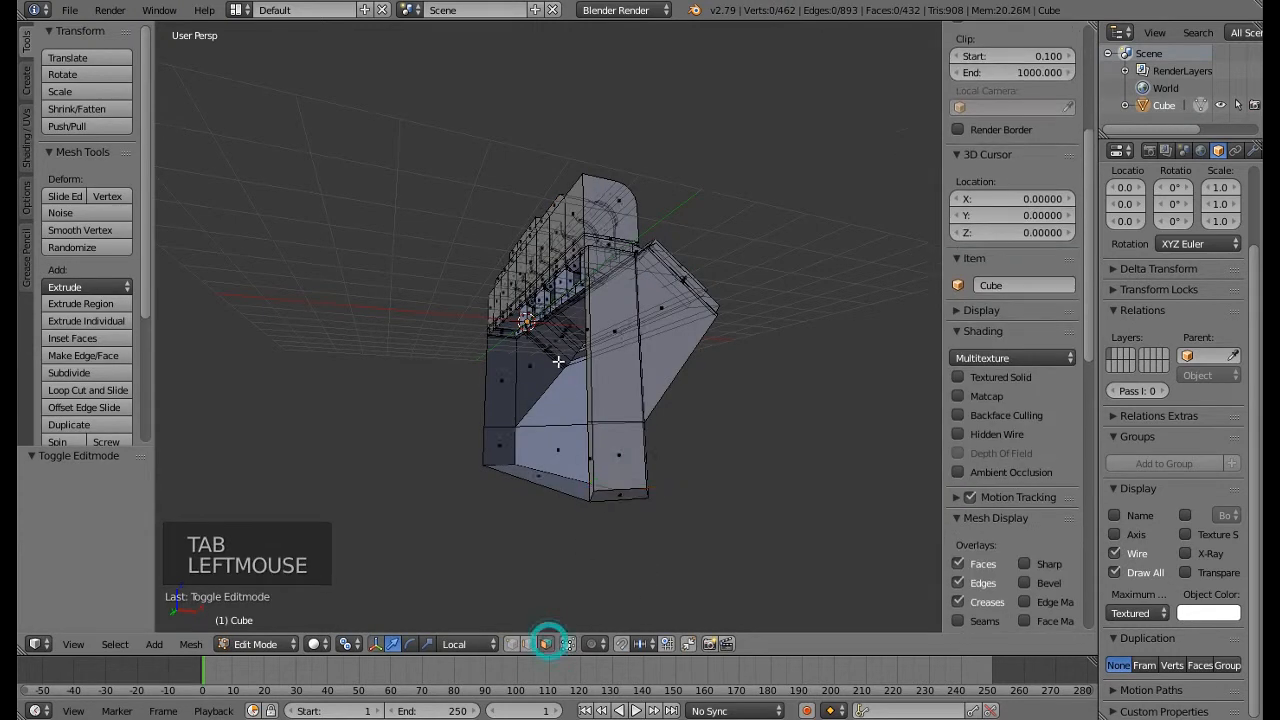
middle_click_drag(560, 430, 537, 255)
scroll(665, 236, "up", 2)
right_click(658, 226)
key("KP_1")
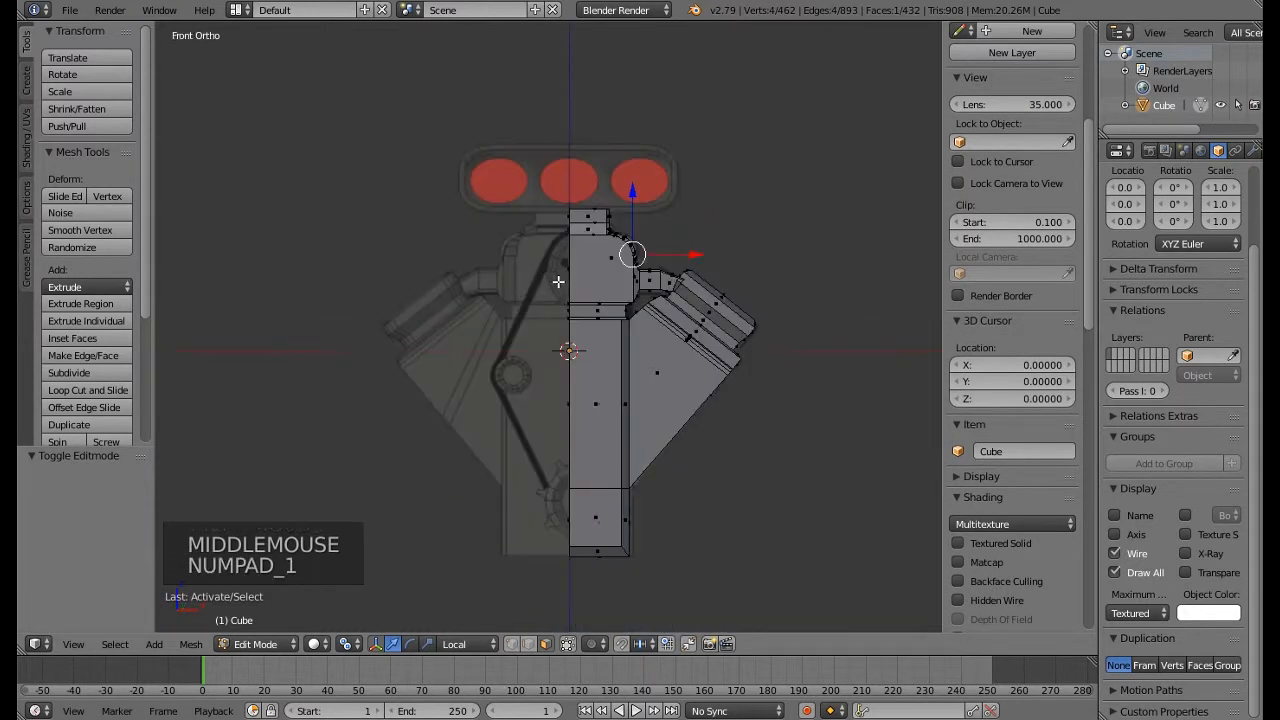
scroll(562, 282, "up", 3)
key("c")
left_click(578, 257)
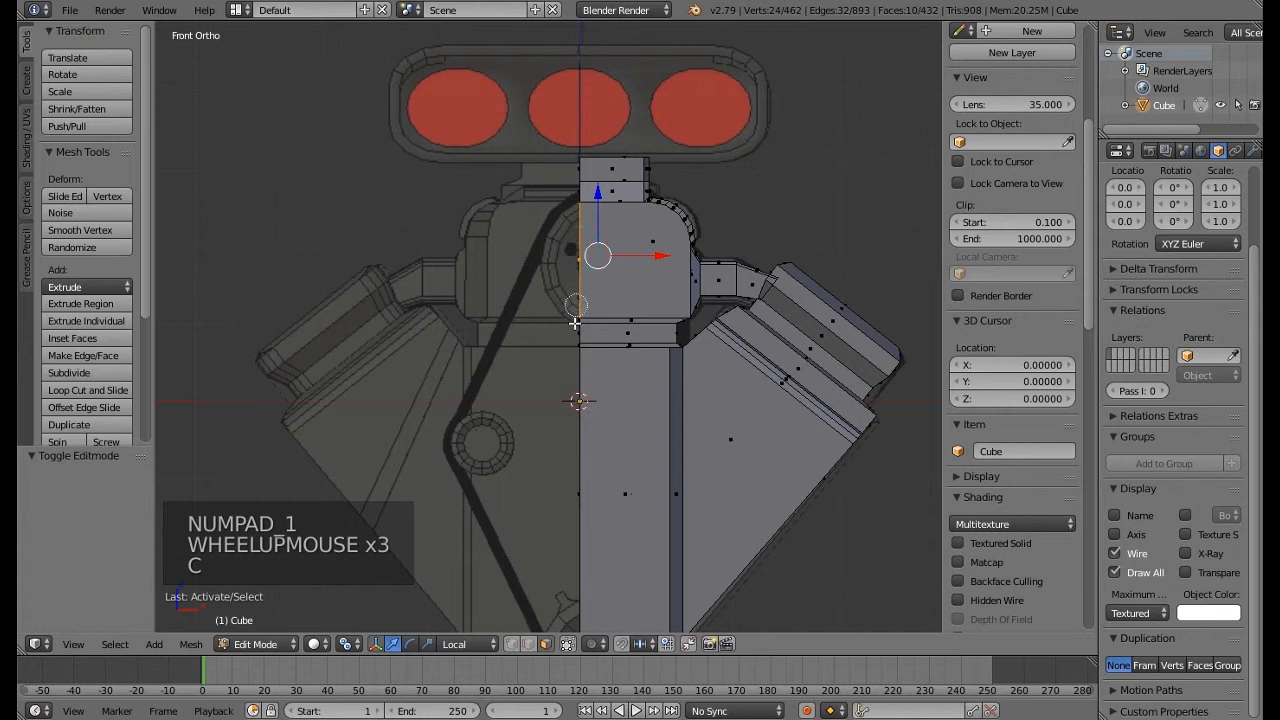
right_click(574, 251)
middle_click_drag(574, 251, 596, 316)
key("Delete")
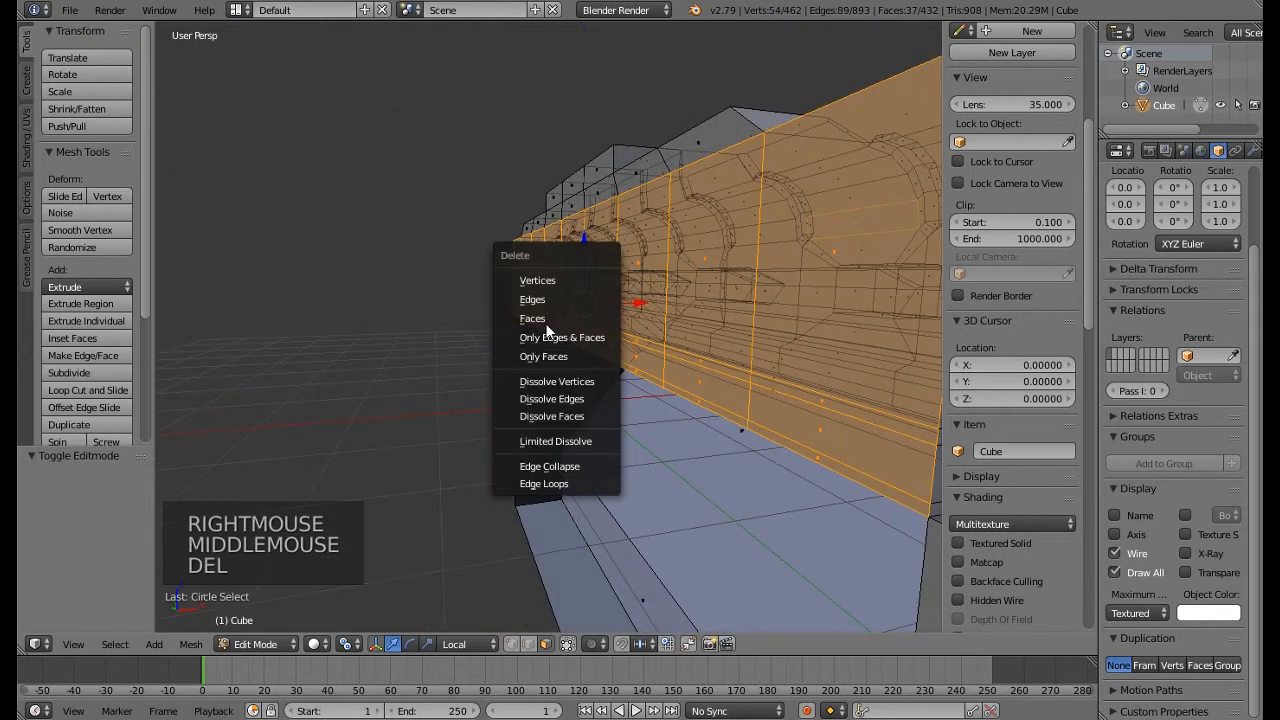
left_click(540, 319)
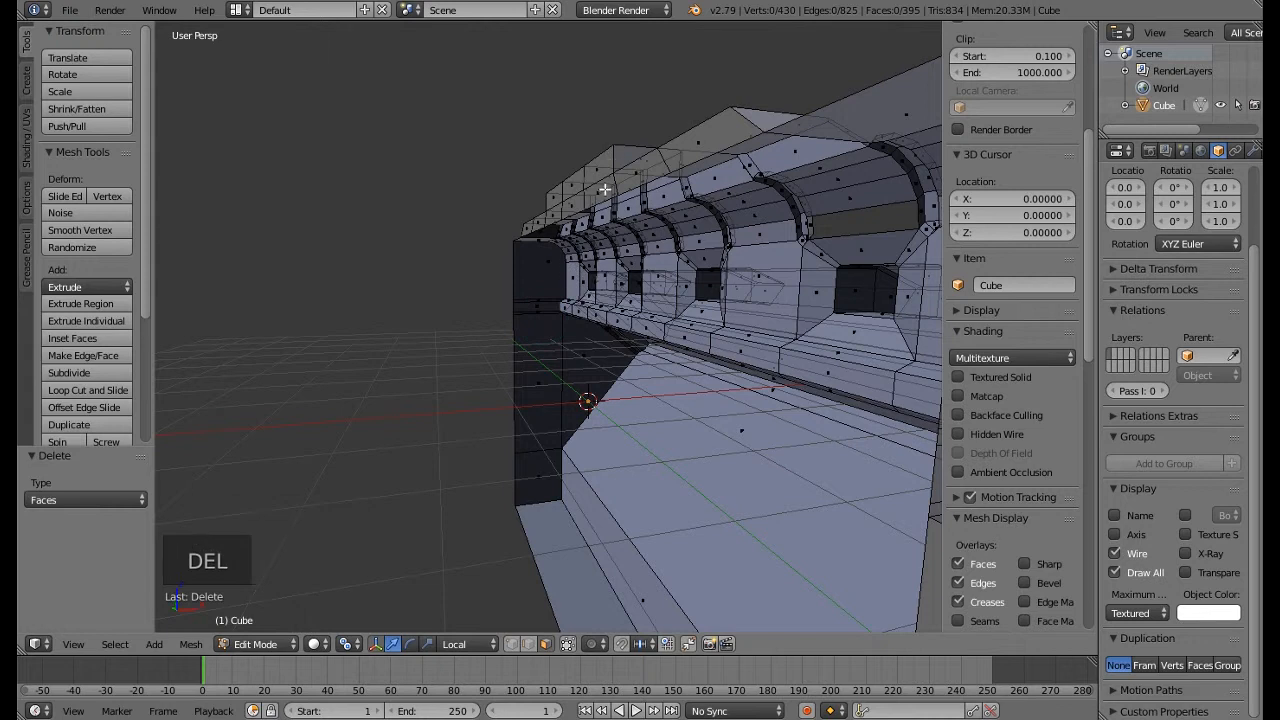
Circle-select the inner faces of the raised top and neck along the centre plane and delete them
key("KP_1")
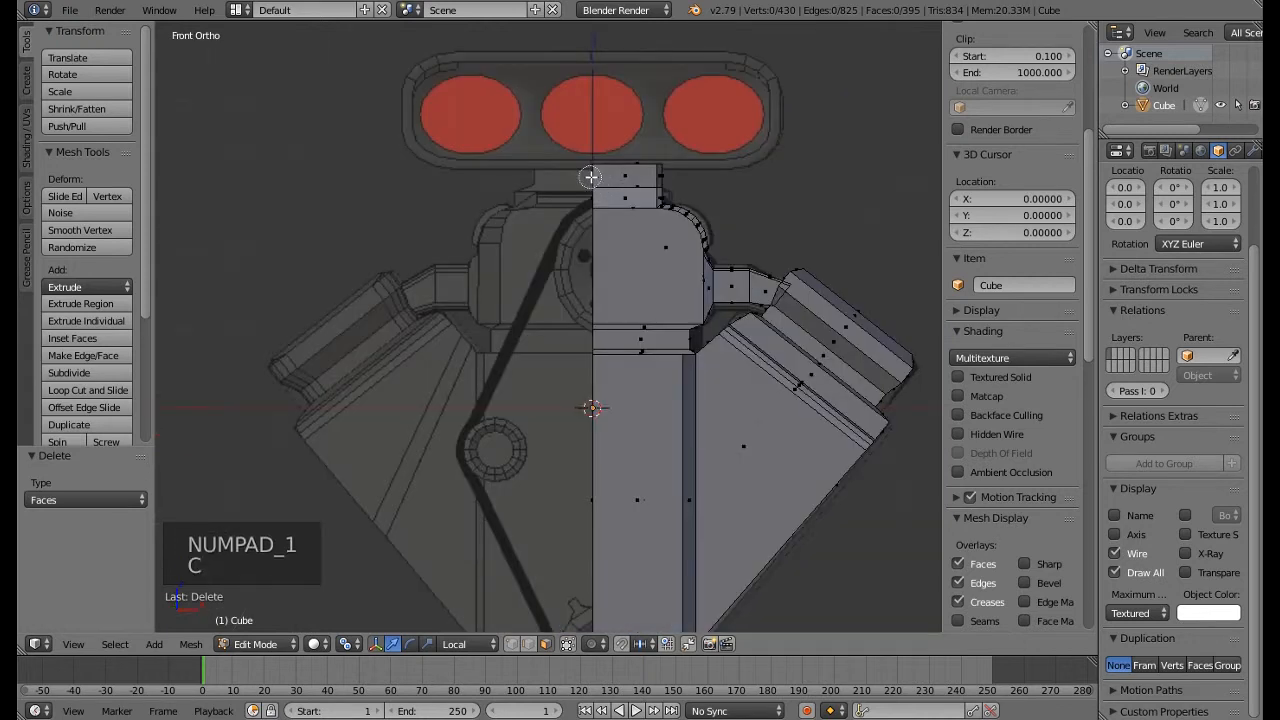
left_click_drag(591, 177, 591, 194)
right_click(591, 194)
key("Delete")
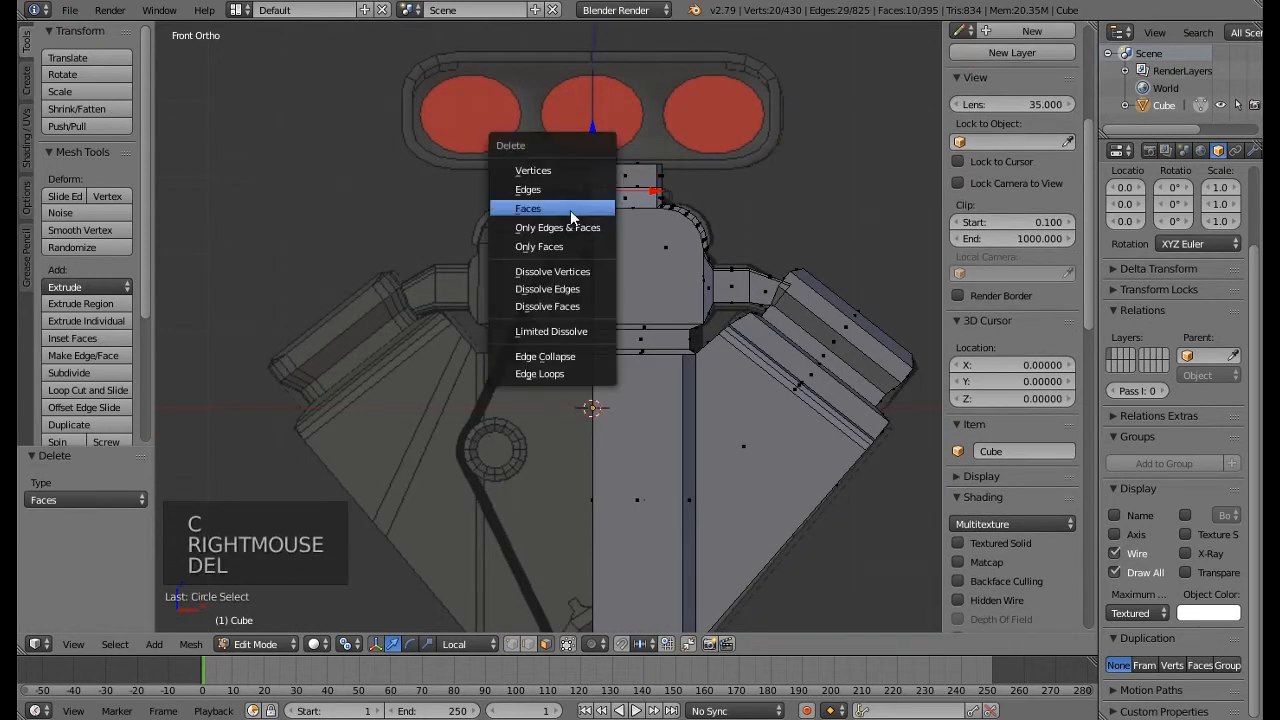
left_click(571, 208)
scroll(1010, 250, "down", 5)
key("Tab")
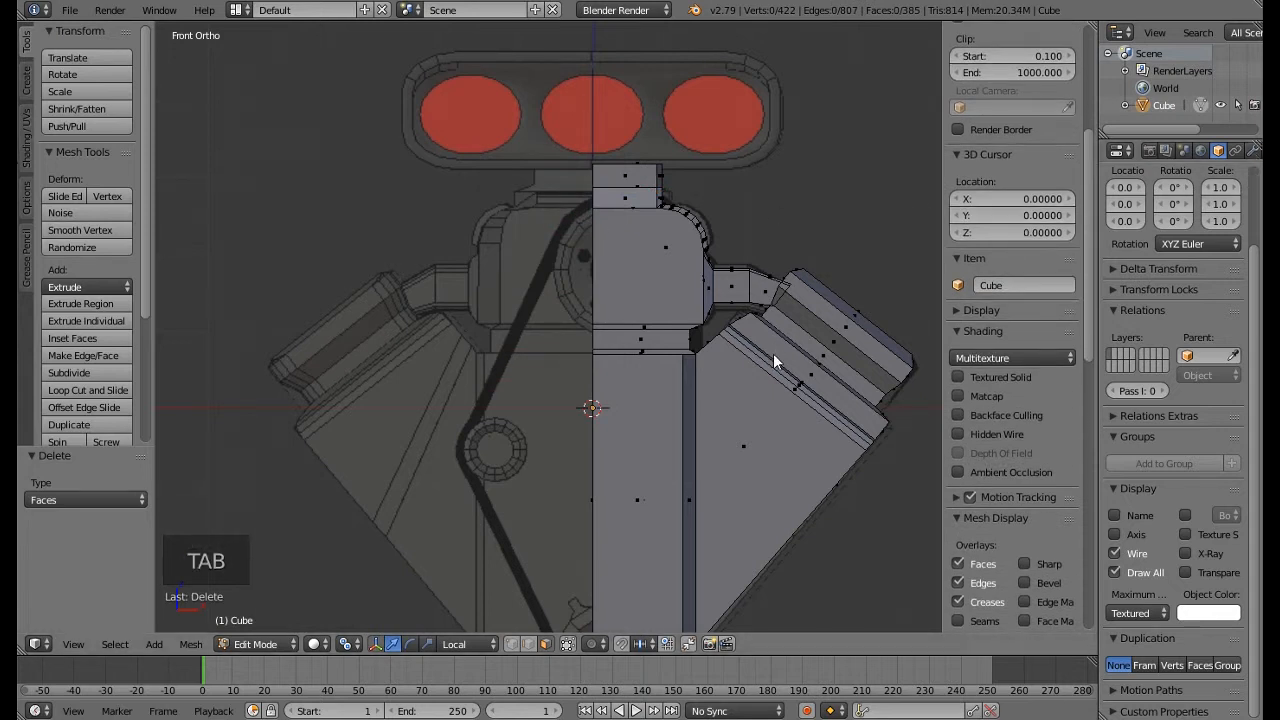
Return to Object Mode and add a Mirror modifier across X to complete the engine's other half
key("Tab")
left_click(1254, 151)
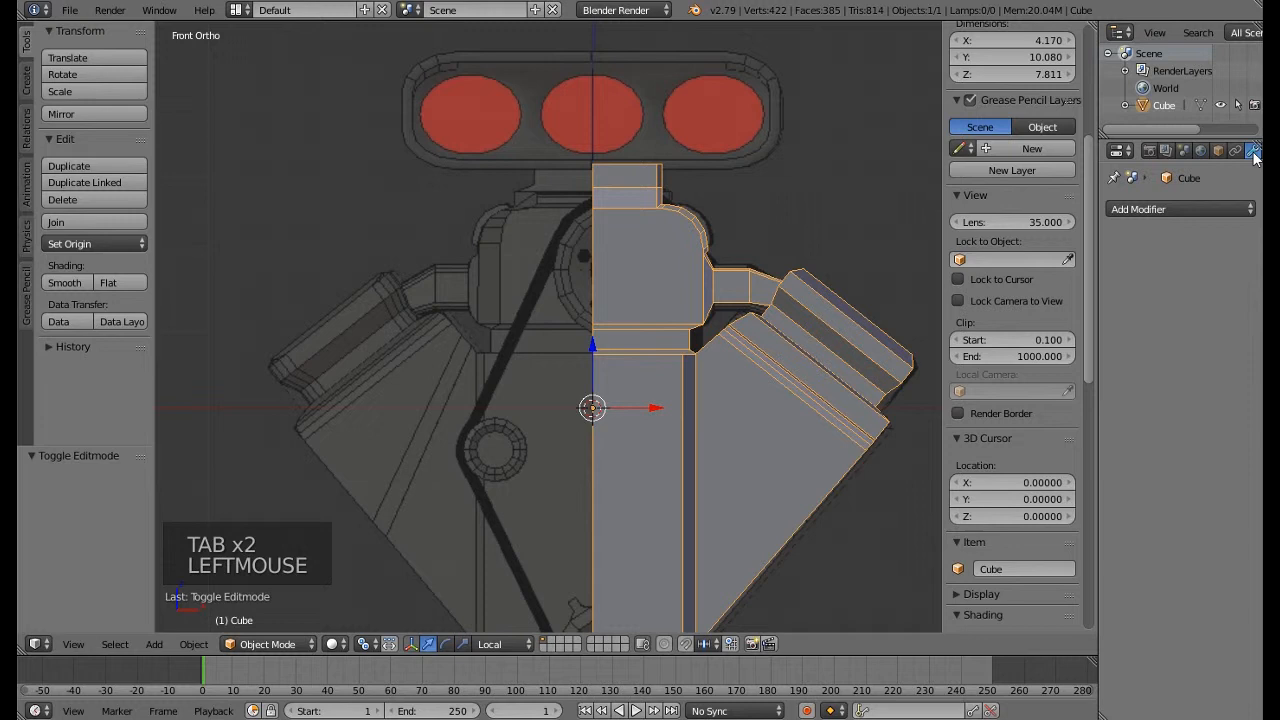
left_click(1208, 213)
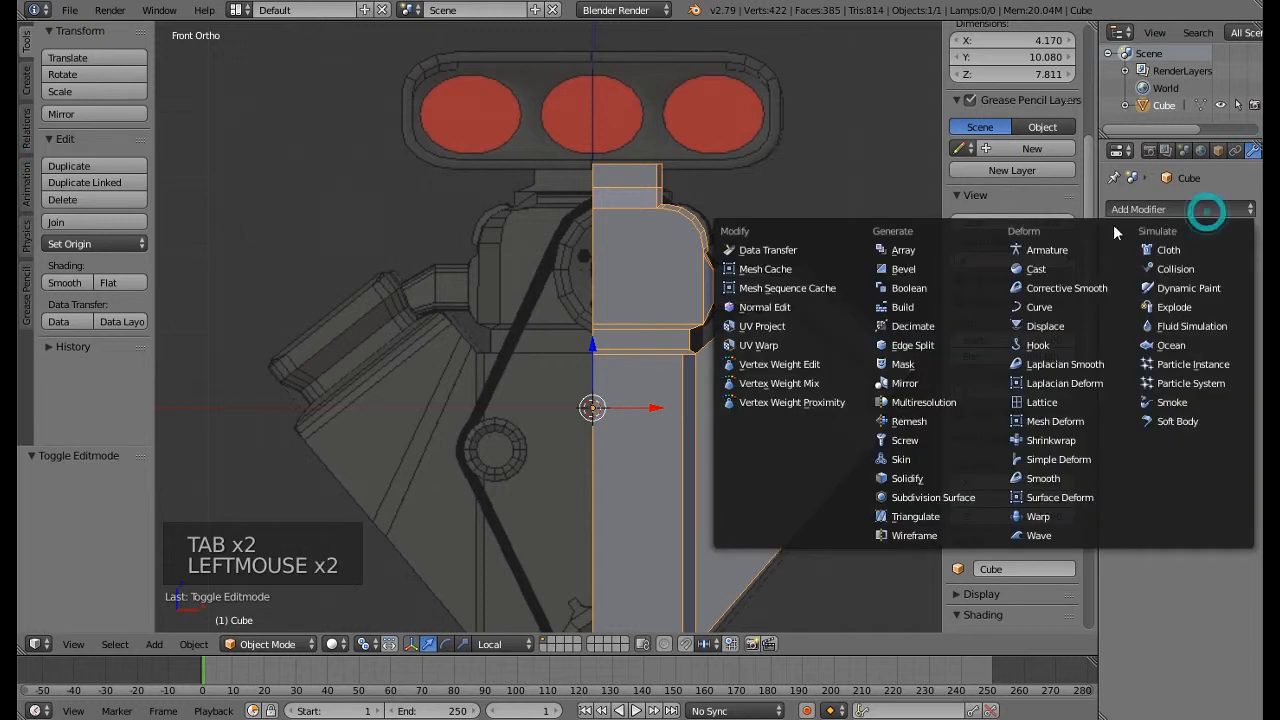
left_click(903, 378)
scroll(658, 427, "down", 3)
middle_click_drag(658, 427, 524, 370, "shift")
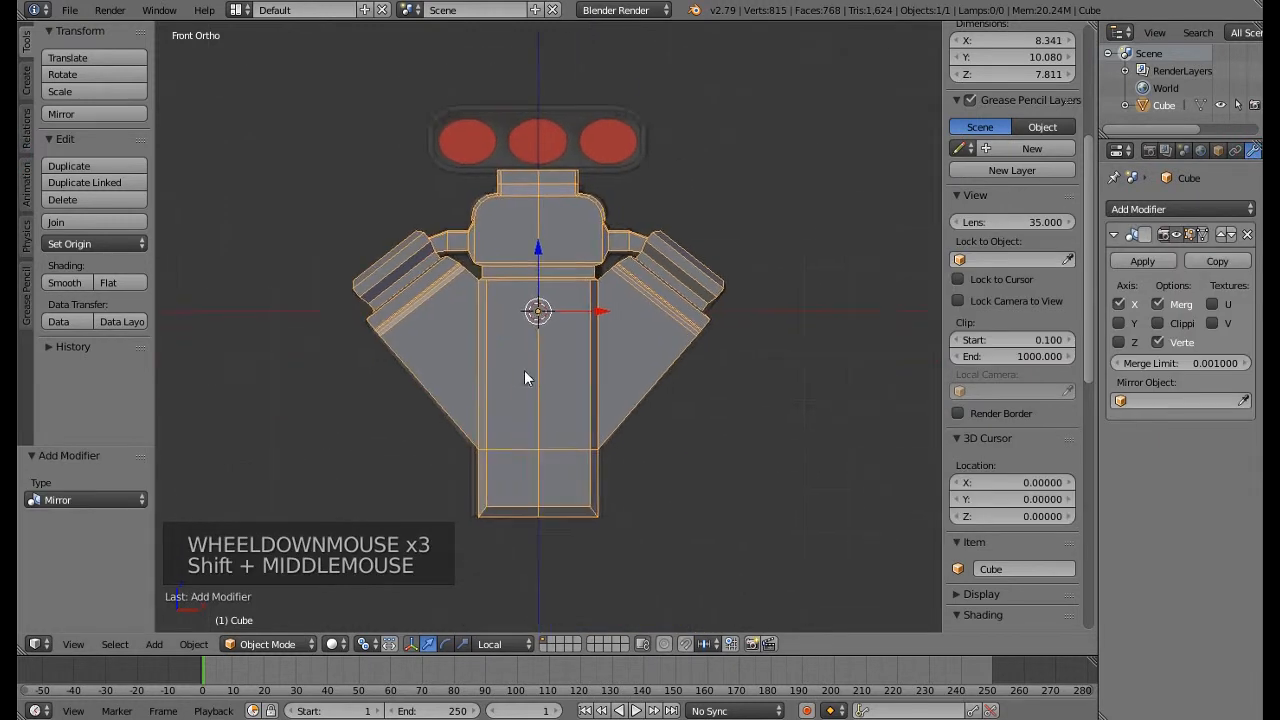
Compare the mirrored engine with the front blueprint in wireframe and inspect the whole body from several angles
scroll(524, 372, "up", 1)
key("z")
key("z")
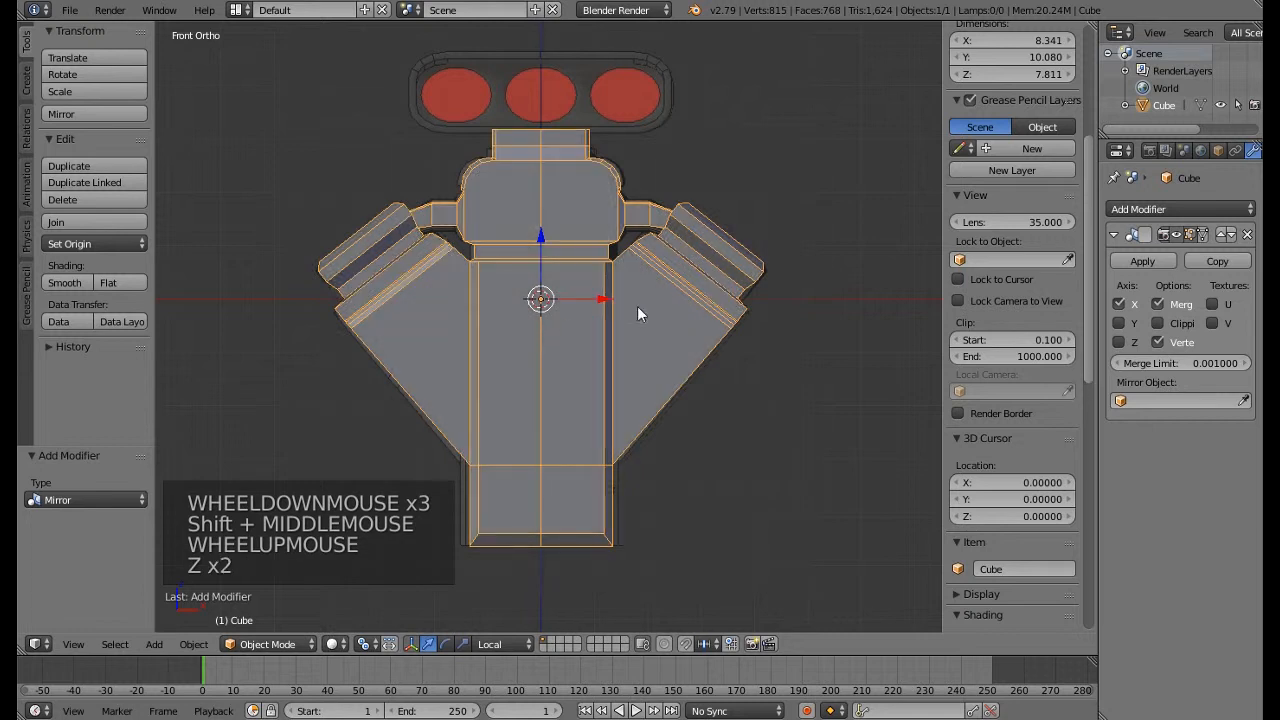
middle_click_drag(637, 306, 556, 362)
scroll(556, 362, "down", 3)
middle_click_drag(635, 372, 527, 323)
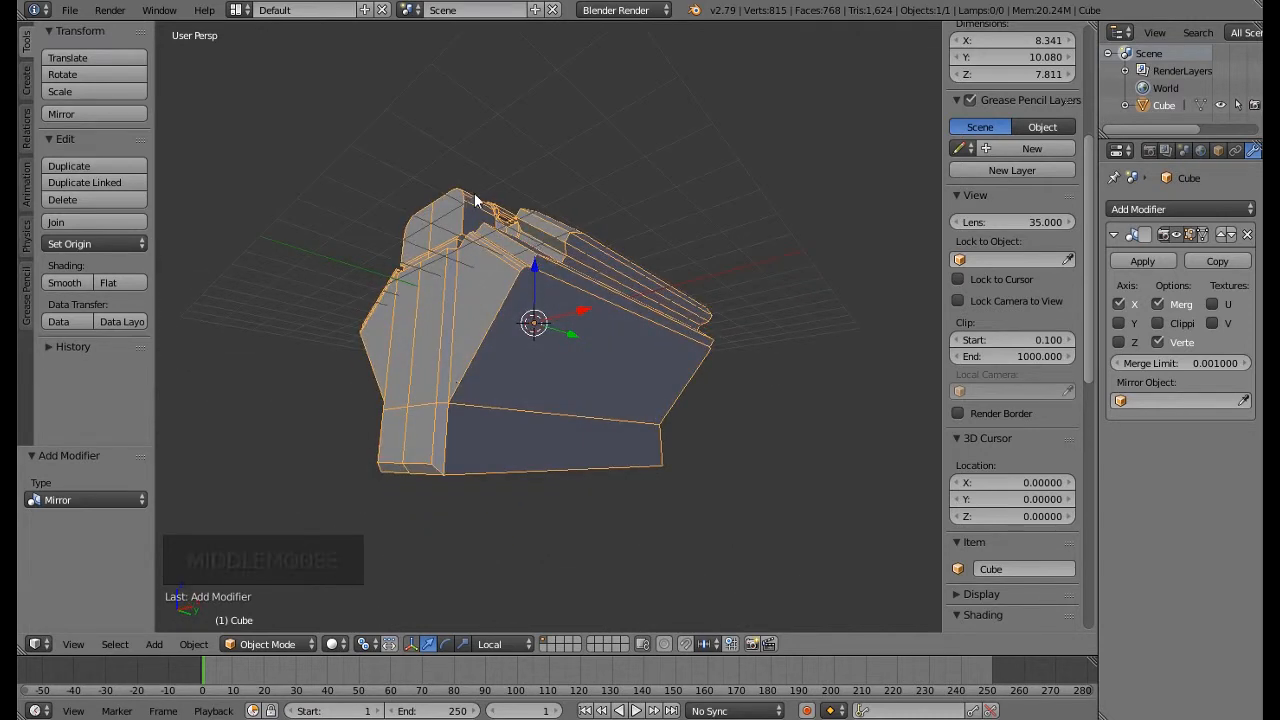
Close the open gap between the front two ribs by filling a face between its upper and lower edges
scroll(474, 193, "up", 3)
middle_click_drag(474, 193, 472, 300)
scroll(472, 300, "up", 4)
key("Tab")
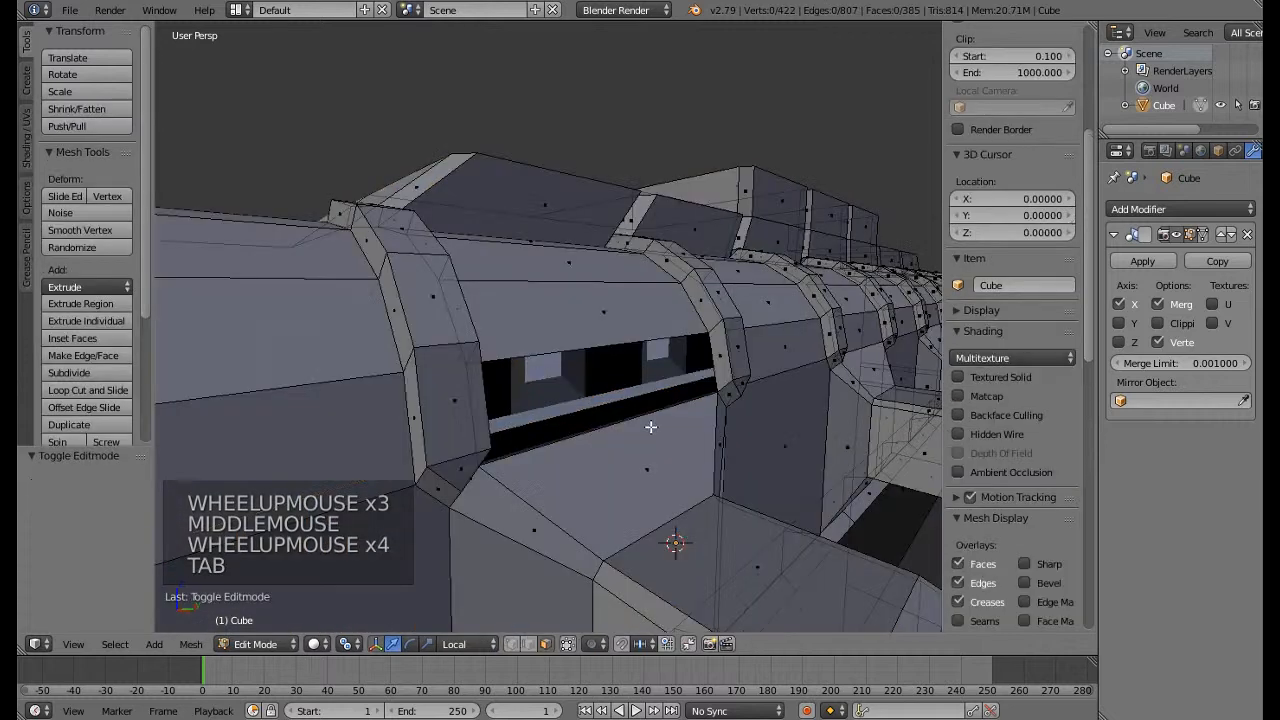
left_click(532, 644)
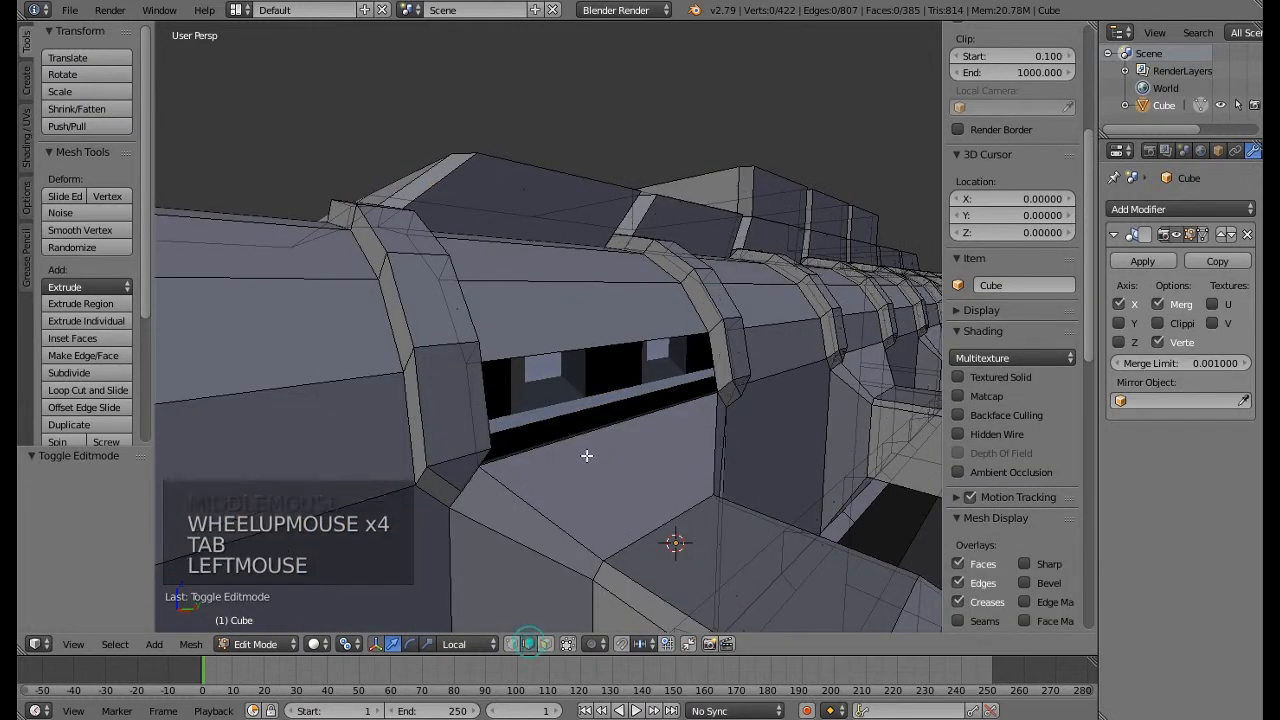
right_click(603, 358)
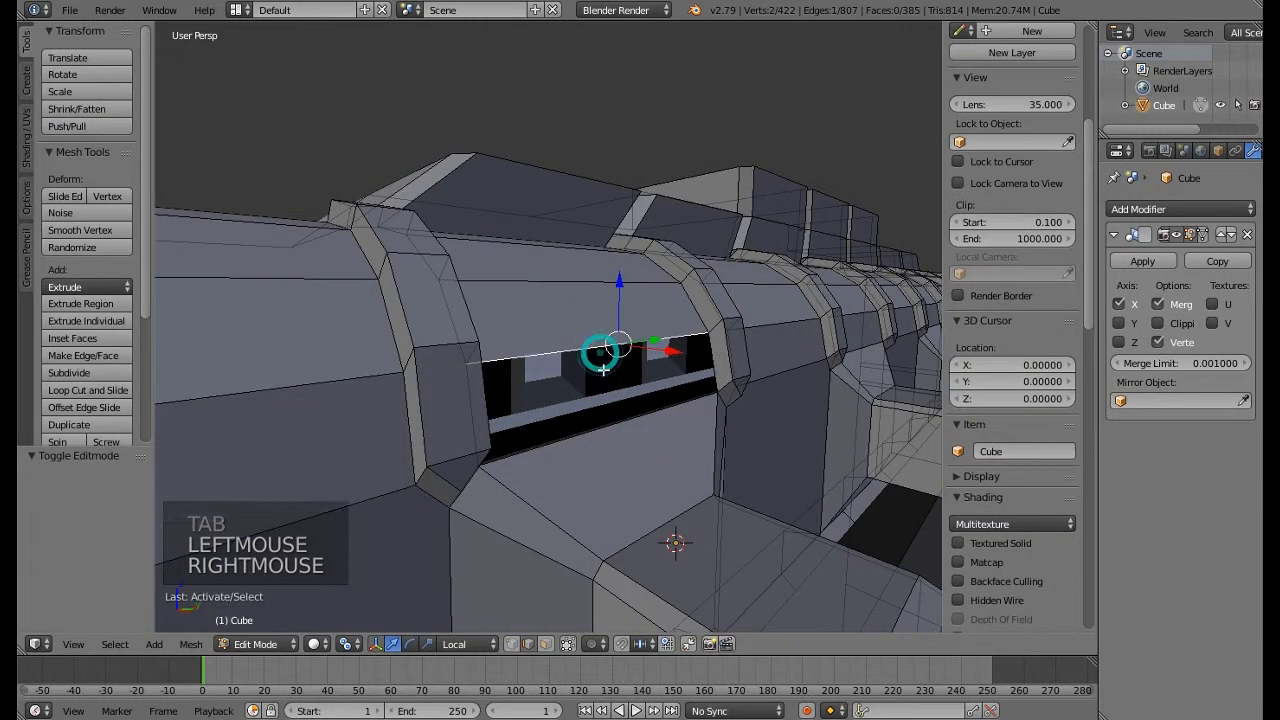
right_click(611, 425, "shift")
middle_click_drag(611, 425, 712, 414)
key("f")
key("Tab")
Bevel the sloping front and rear outer edges of the cylinder bank with three segments and an offset of about 0.14
scroll(714, 366, "down", 5)
key("a")
right_click(695, 453)
key("Tab")
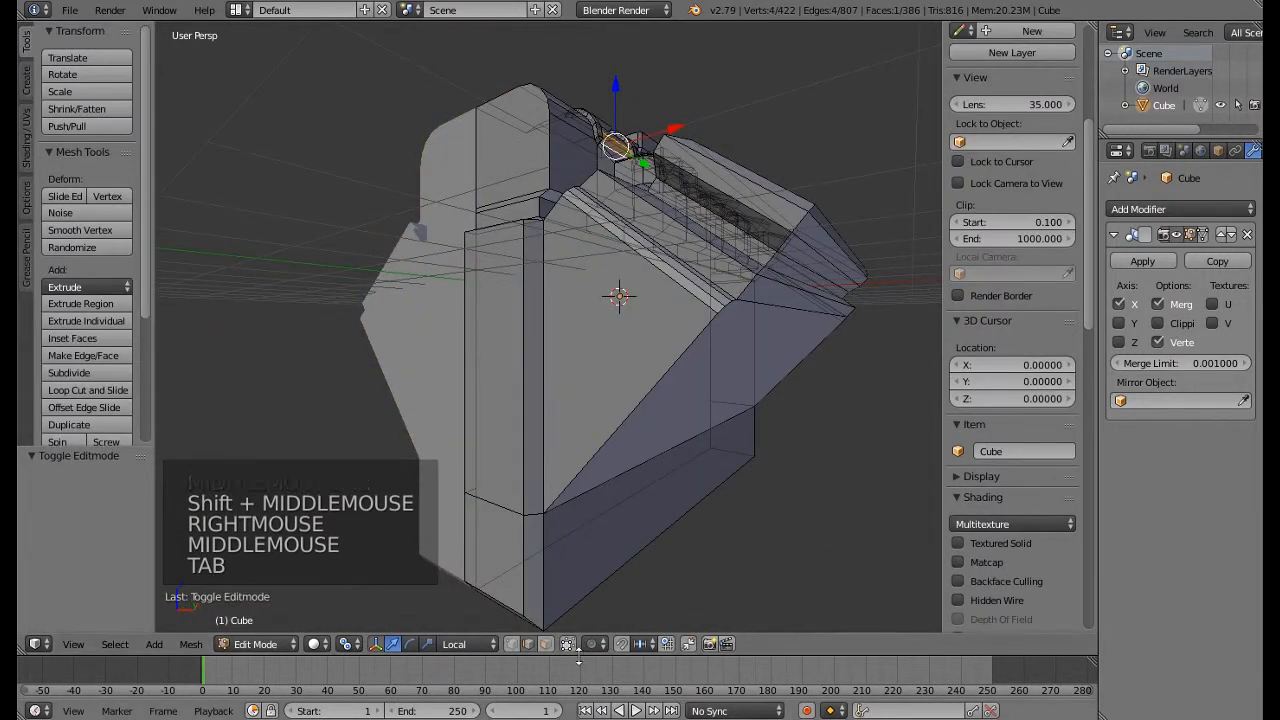
left_click(528, 644)
right_click(676, 366, "alt")
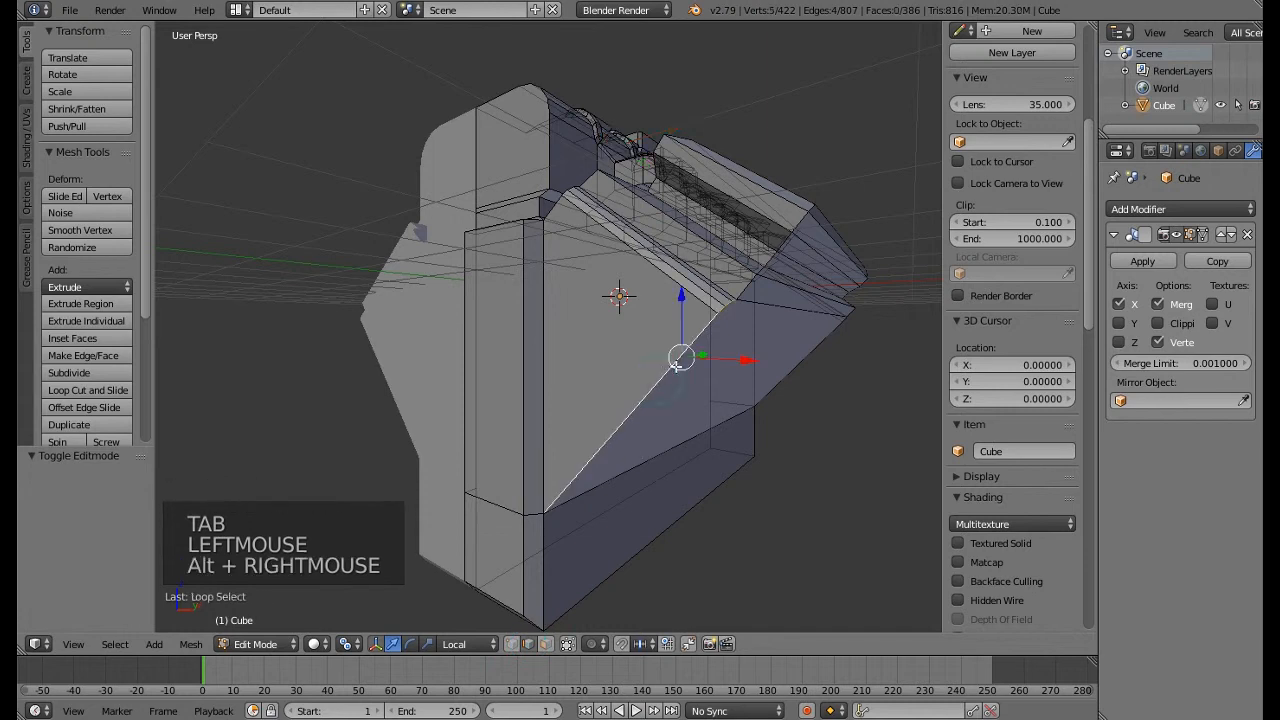
middle_click_drag(791, 315, 534, 429)
scroll(818, 330, "down", 2)
right_click(723, 348, "alt+shift")
key("ctrl+b")
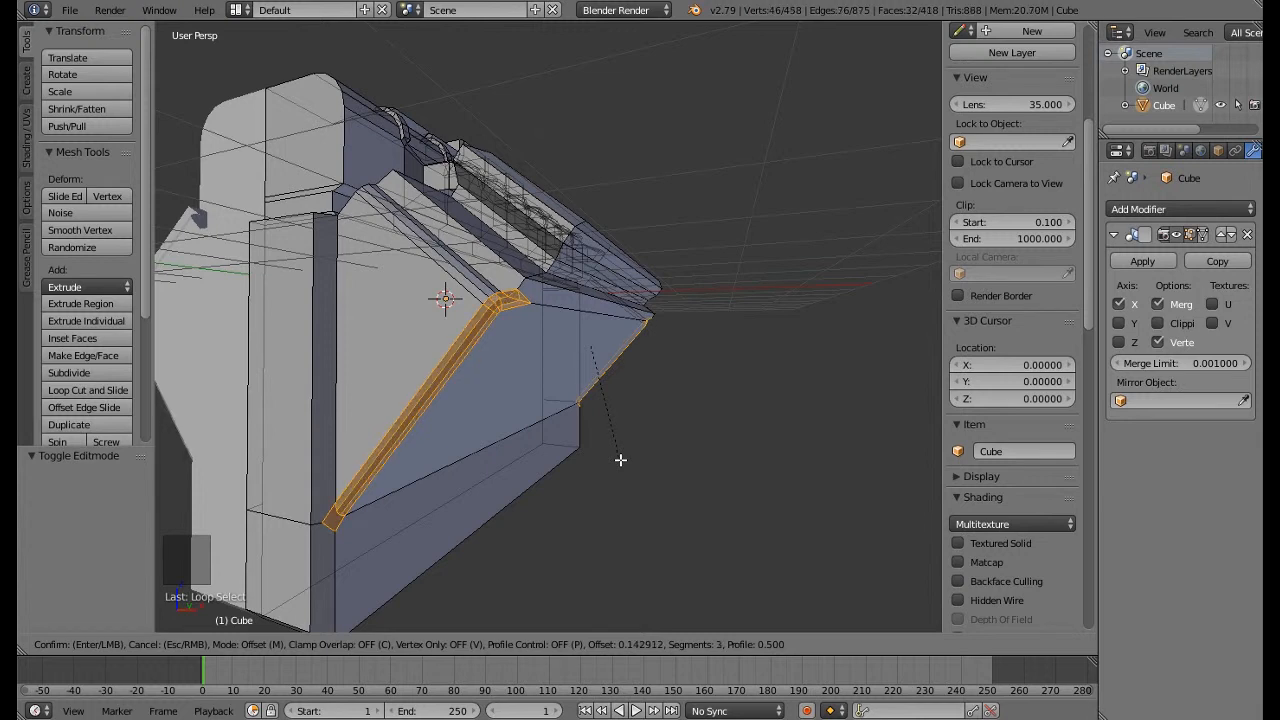
left_click(620, 459)
key("Tab")
Bevel the cylinder bank's upper front edge just below the valve cover, with an offset of about 0.15
scroll(620, 459, "down", 2)
middle_click_drag(620, 459, 494, 509)
key("a")
scroll(633, 325, "up", 2)
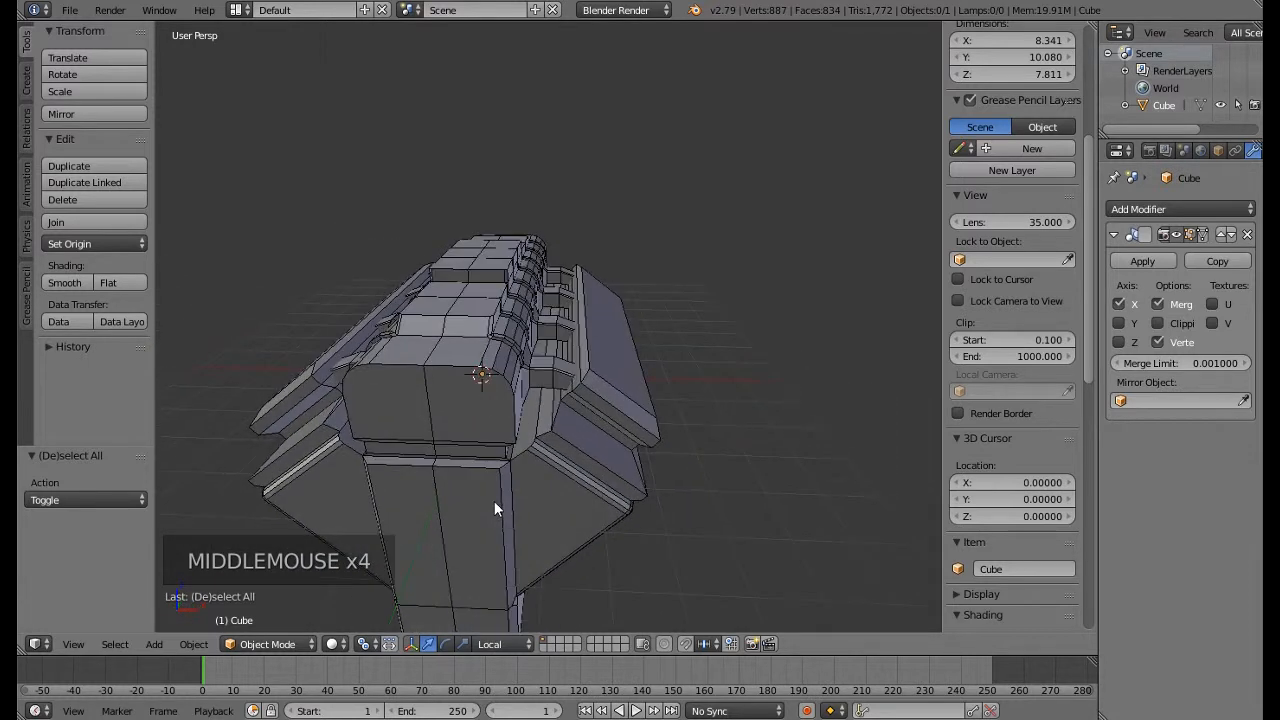
key("Tab")
right_click(590, 452)
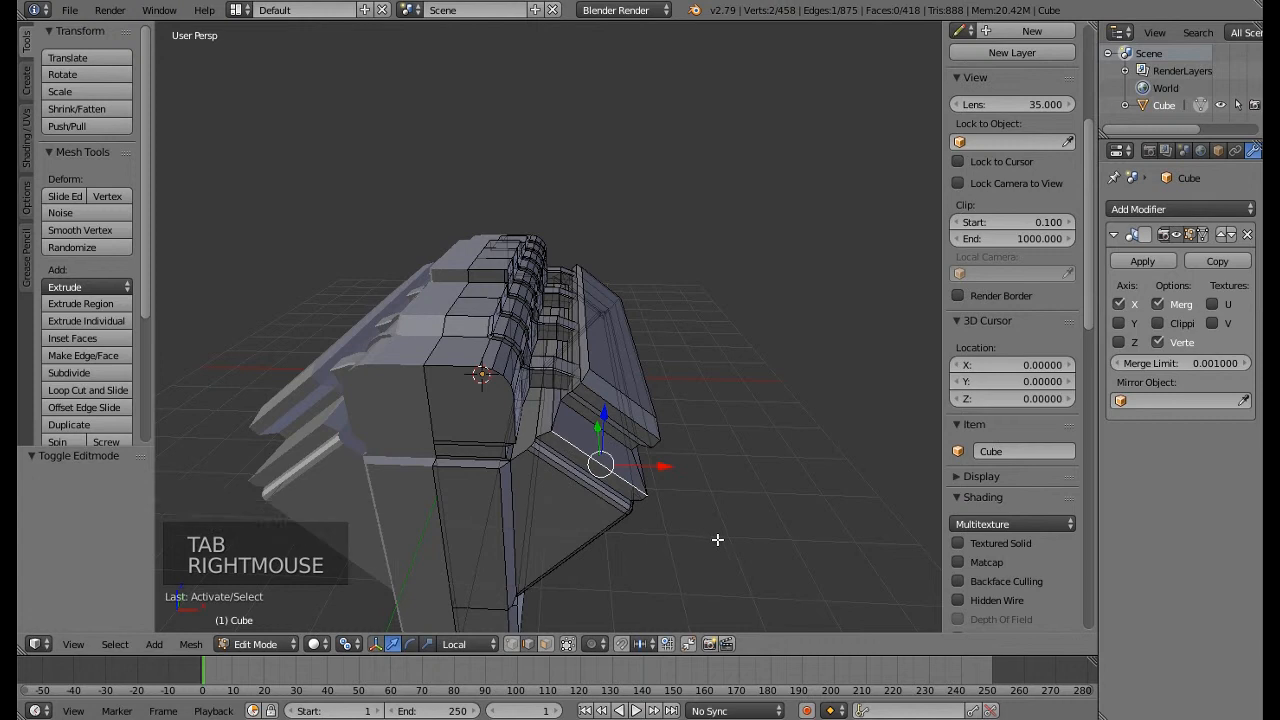
key("ctrl+b")
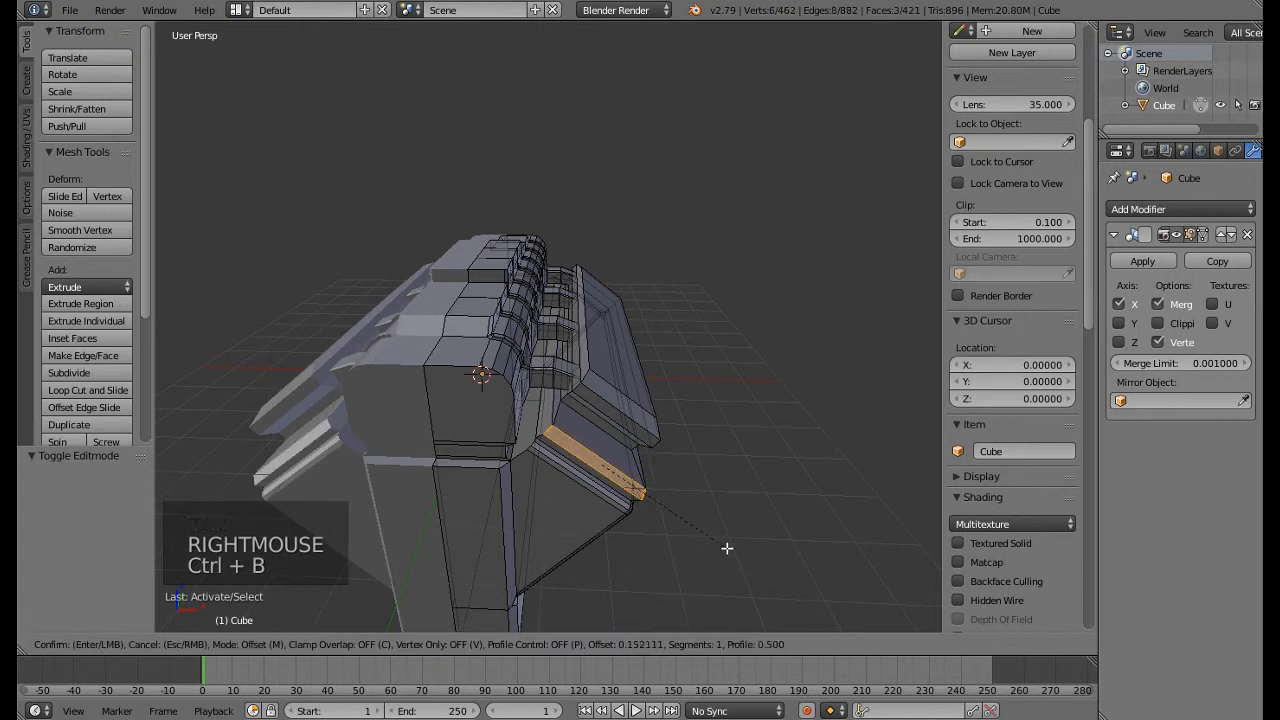
left_click(727, 548)
key("Tab")
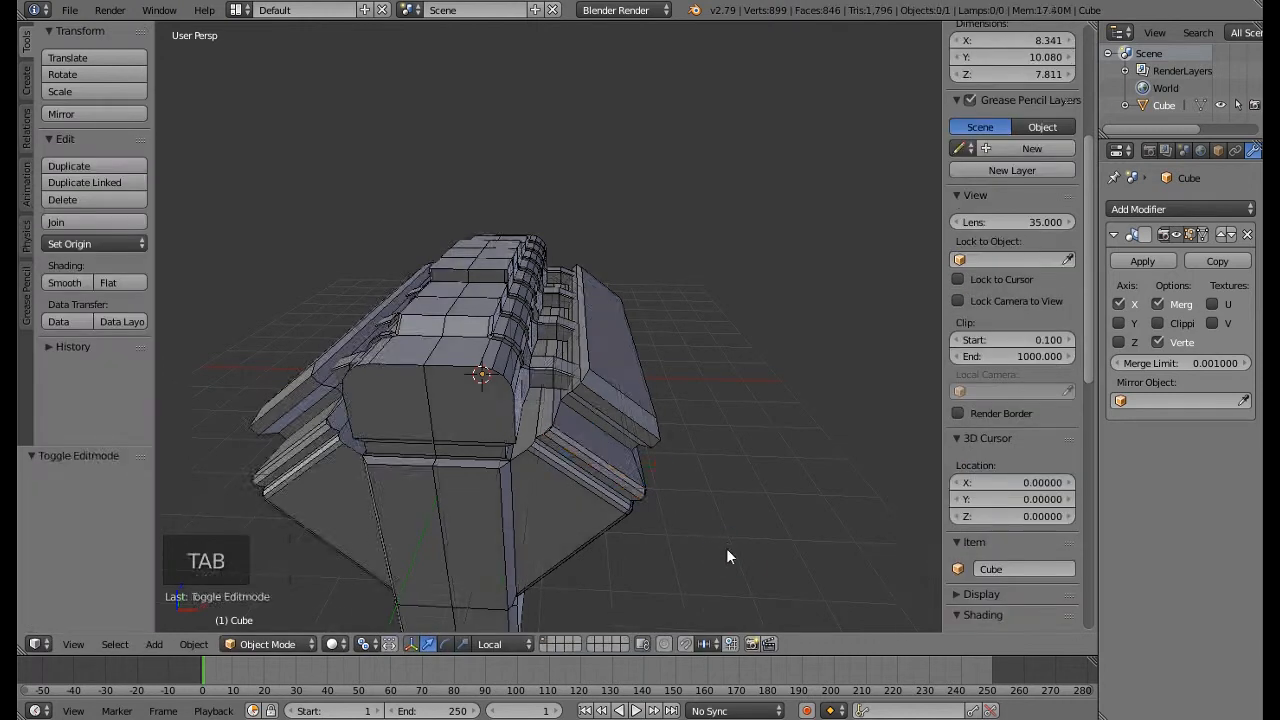
In face selection, extrude the supercharger housing's front face together with the thin strip below it about 0.21 forward along Y
scroll(724, 543, "down", 2)
key("a")
middle_click_drag(722, 538, 636, 463)
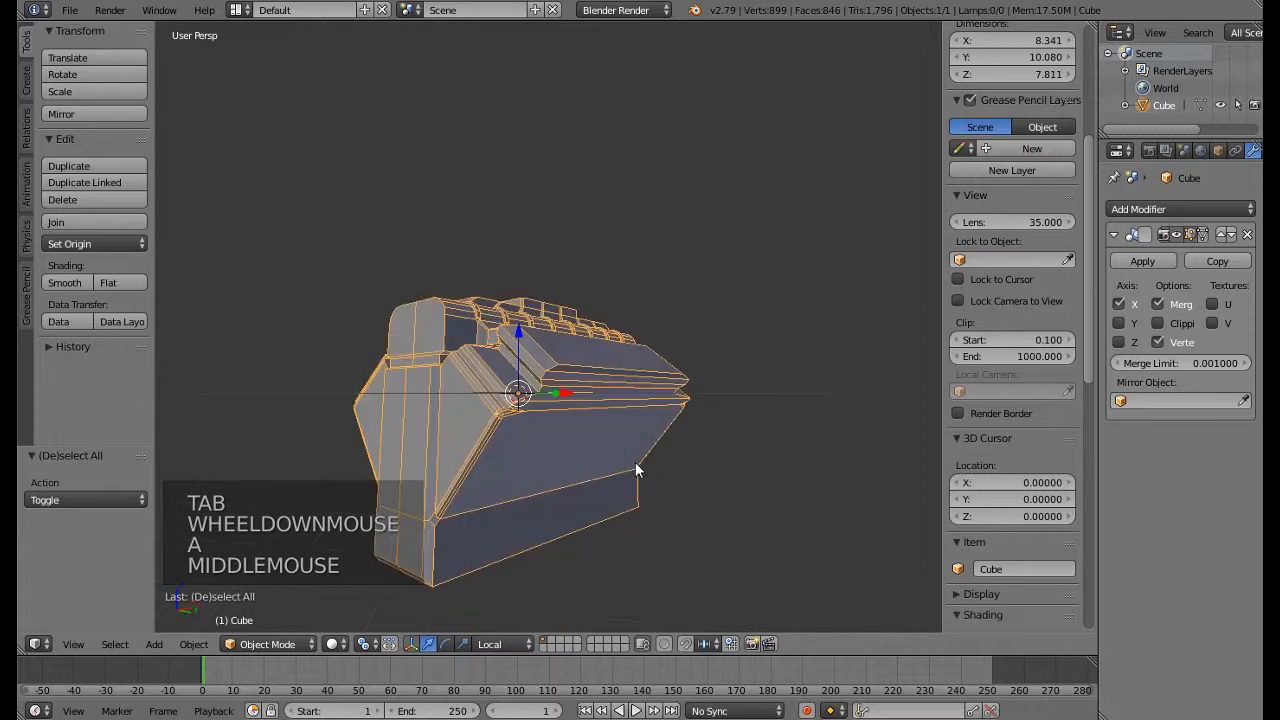
middle_click_drag(437, 457, 567, 577)
key("a")
key("Tab")
left_click(545, 644)
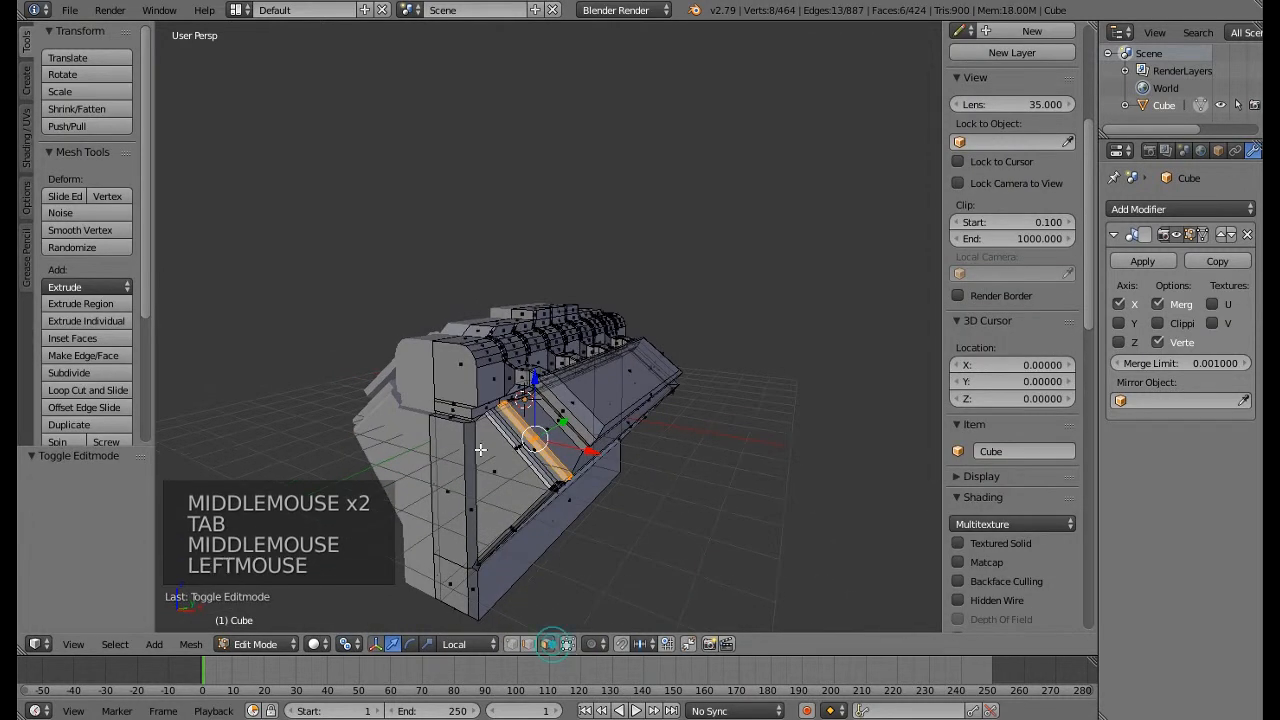
right_click(466, 372)
scroll(454, 434, "up", 4)
right_click(443, 415, "shift")
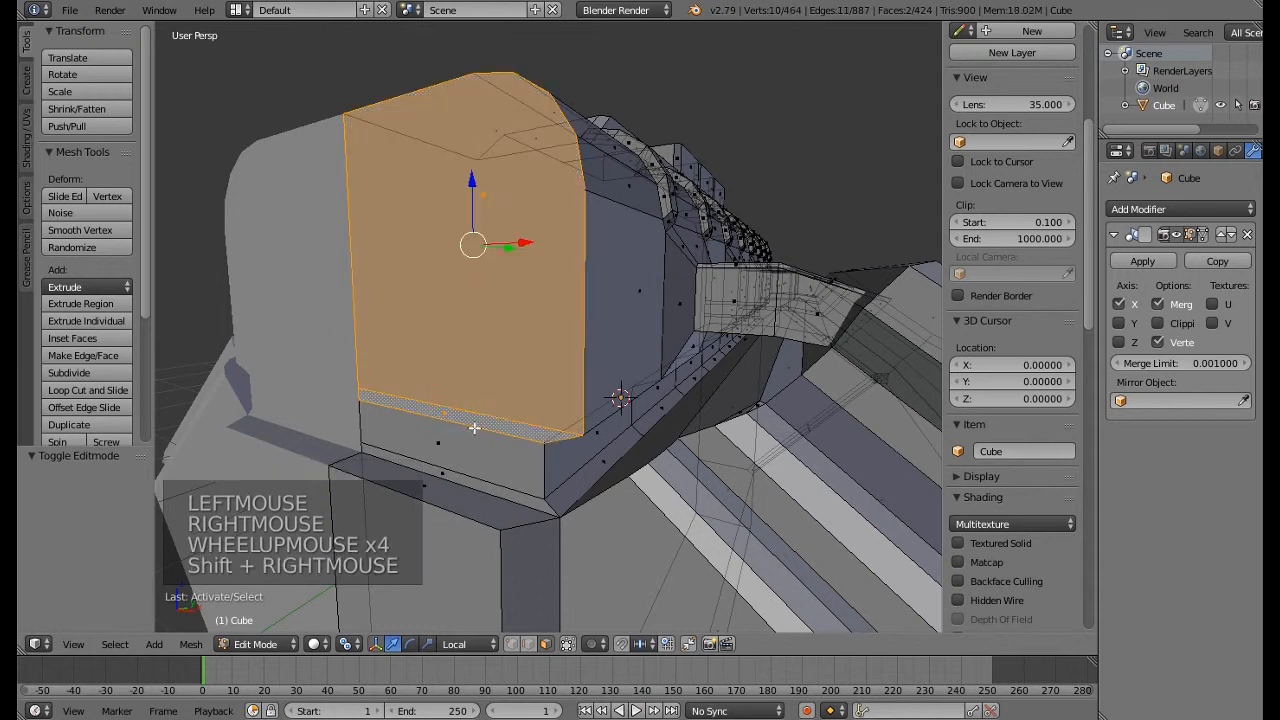
middle_click_drag(443, 423, 511, 360)
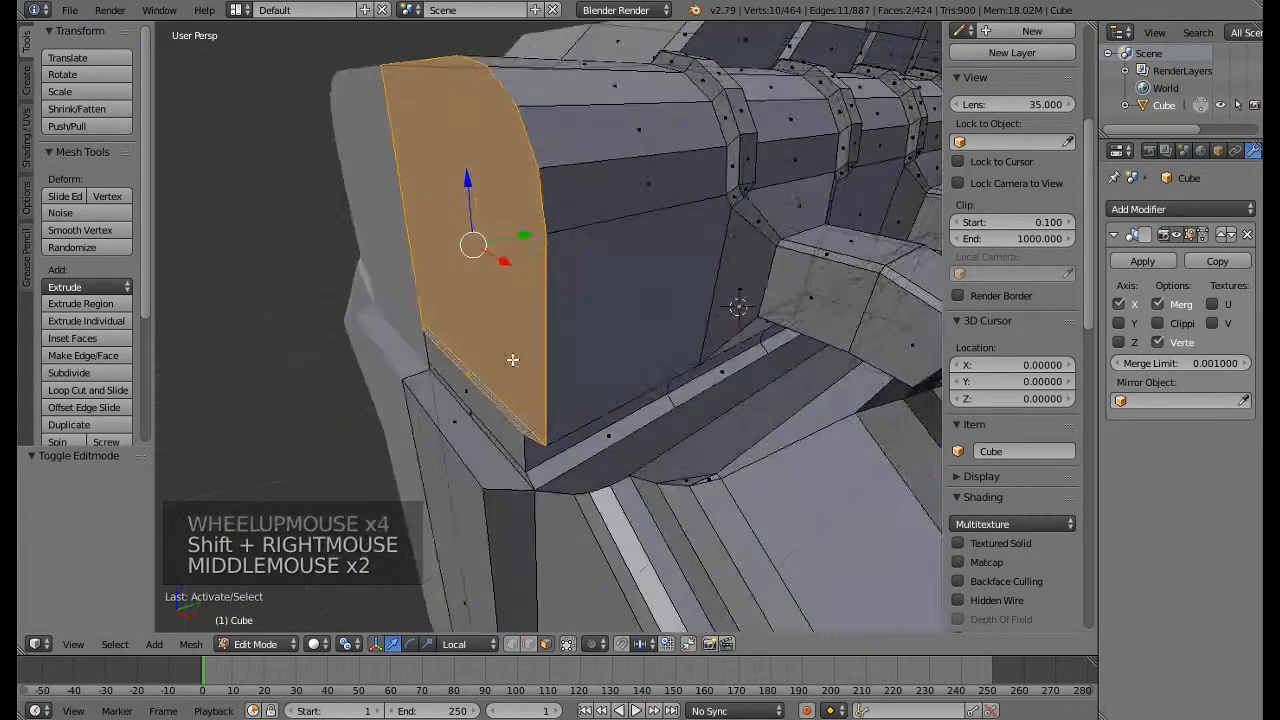
scroll(555, 355, "down", 2)
key("e")
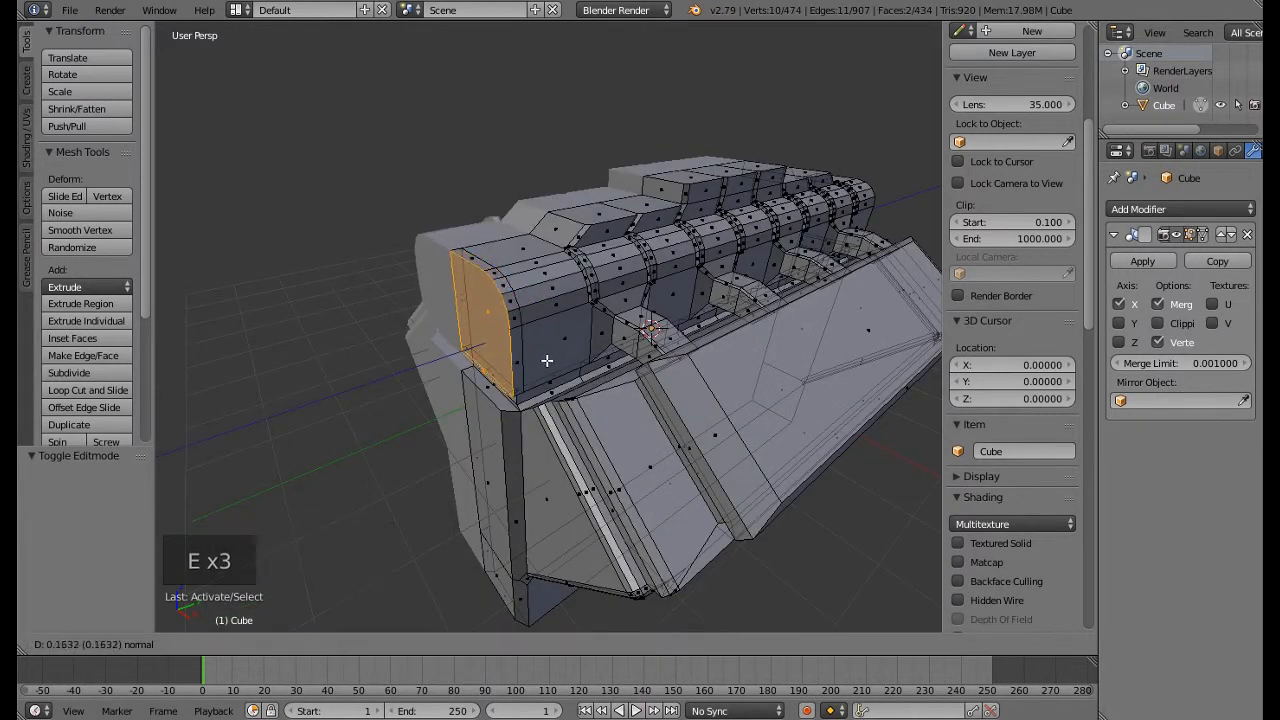
left_click(543, 362)
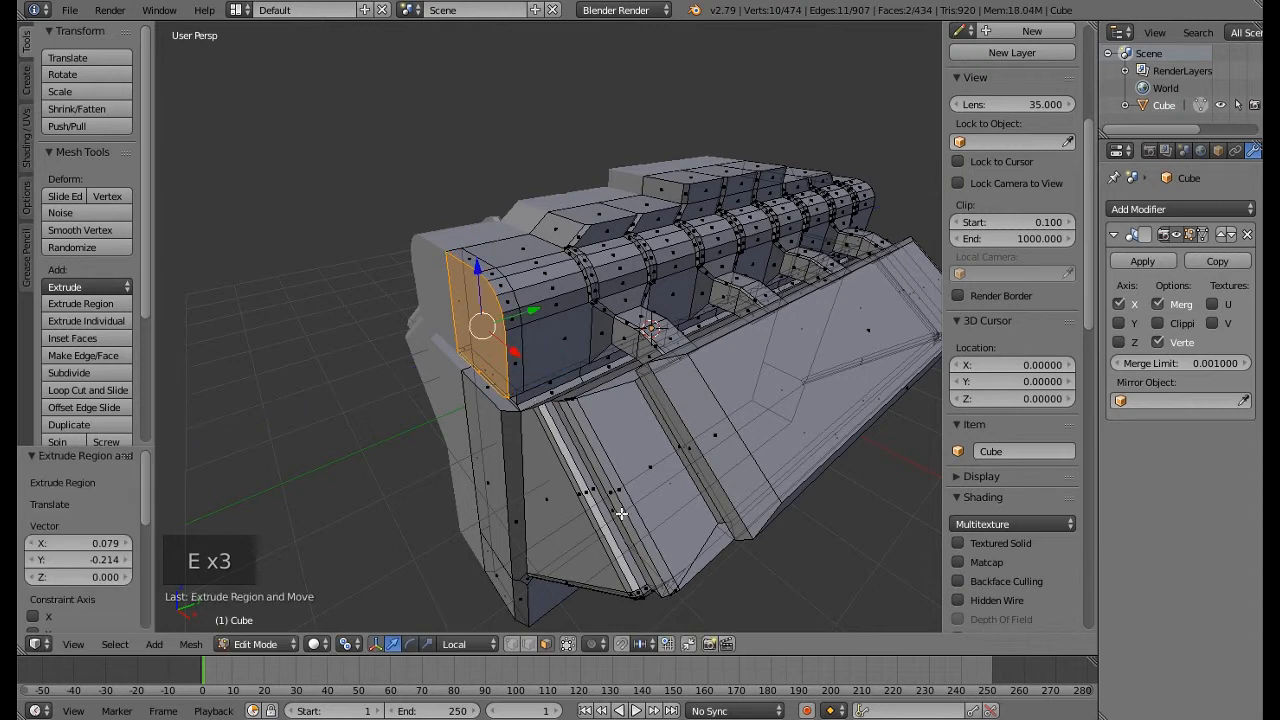
key("s")
key("x")
left_click(588, 462)
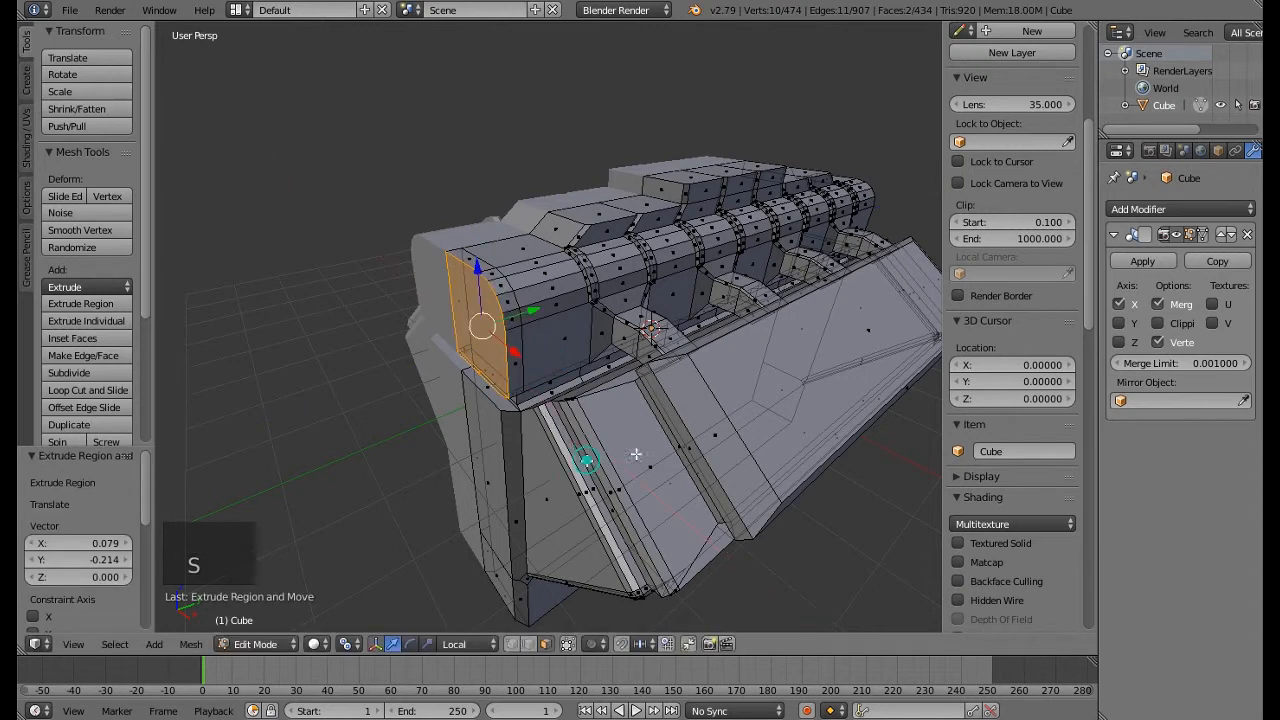
Enable clipping on the Mirror modifier and scale the extruded front faces by about 0.39 along X
left_click(1159, 317)
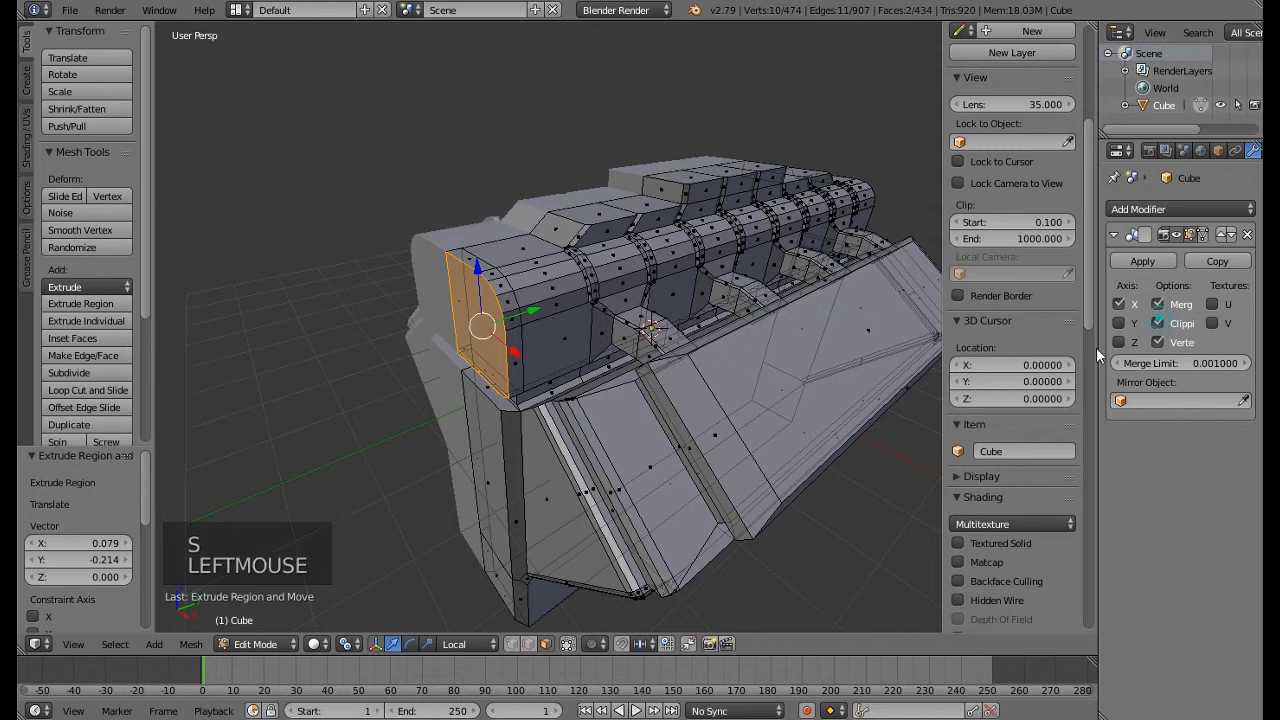
key("s")
key("x")
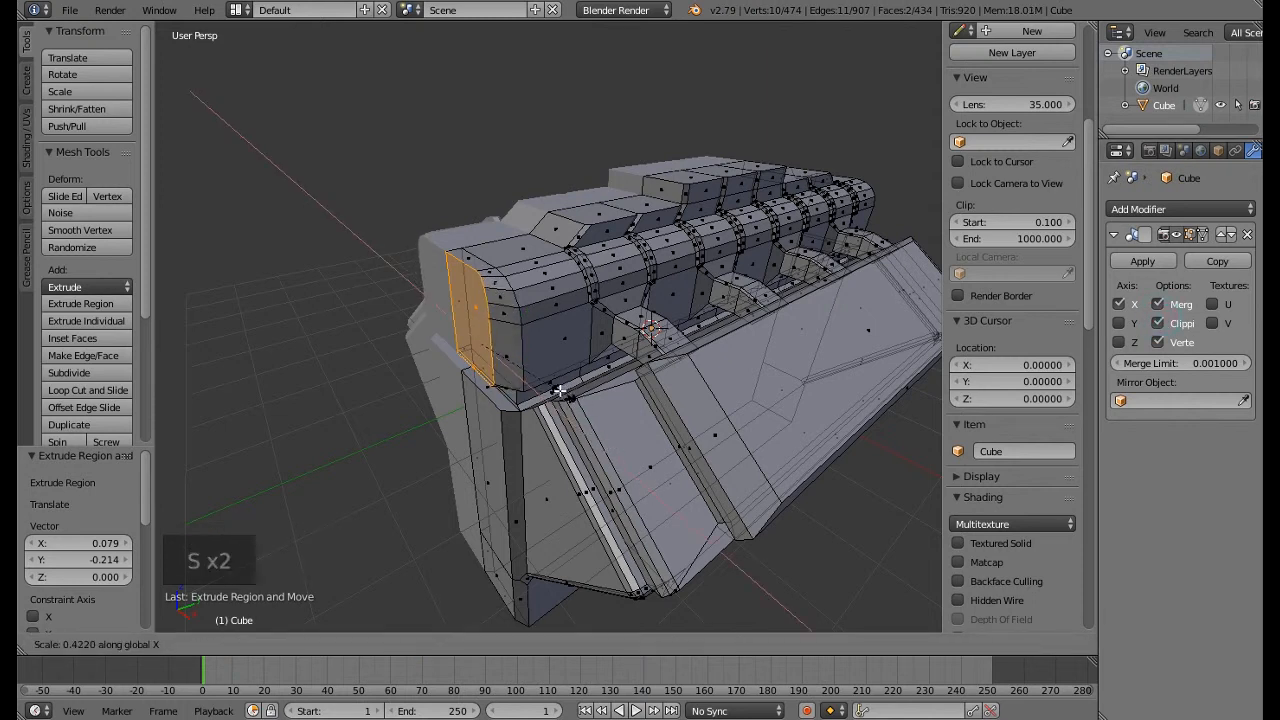
left_click(558, 390)
Compare the narrowed housing front with the pulley and belt on the front blueprint in wireframe, and return to solid shading
key("KP_1")
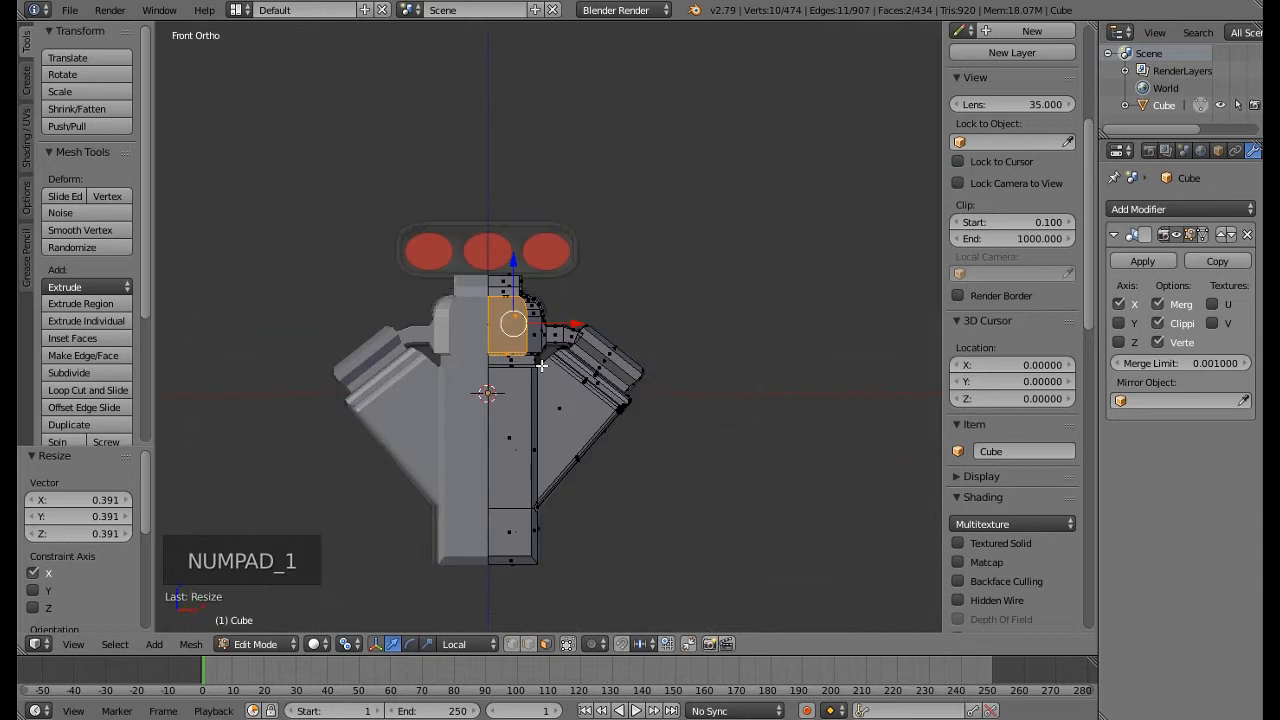
key("z")
scroll(538, 348, "up", 4)
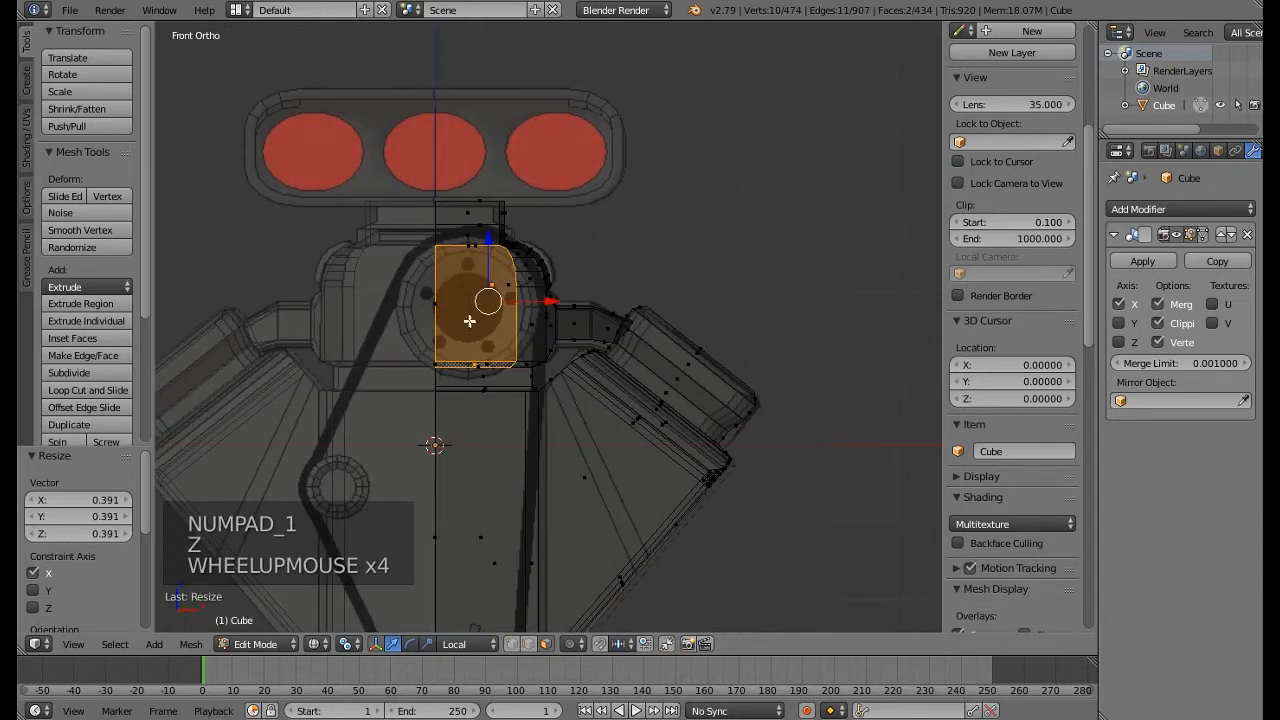
scroll(469, 321, "up", 3)
scroll(500, 380, "down", 2)
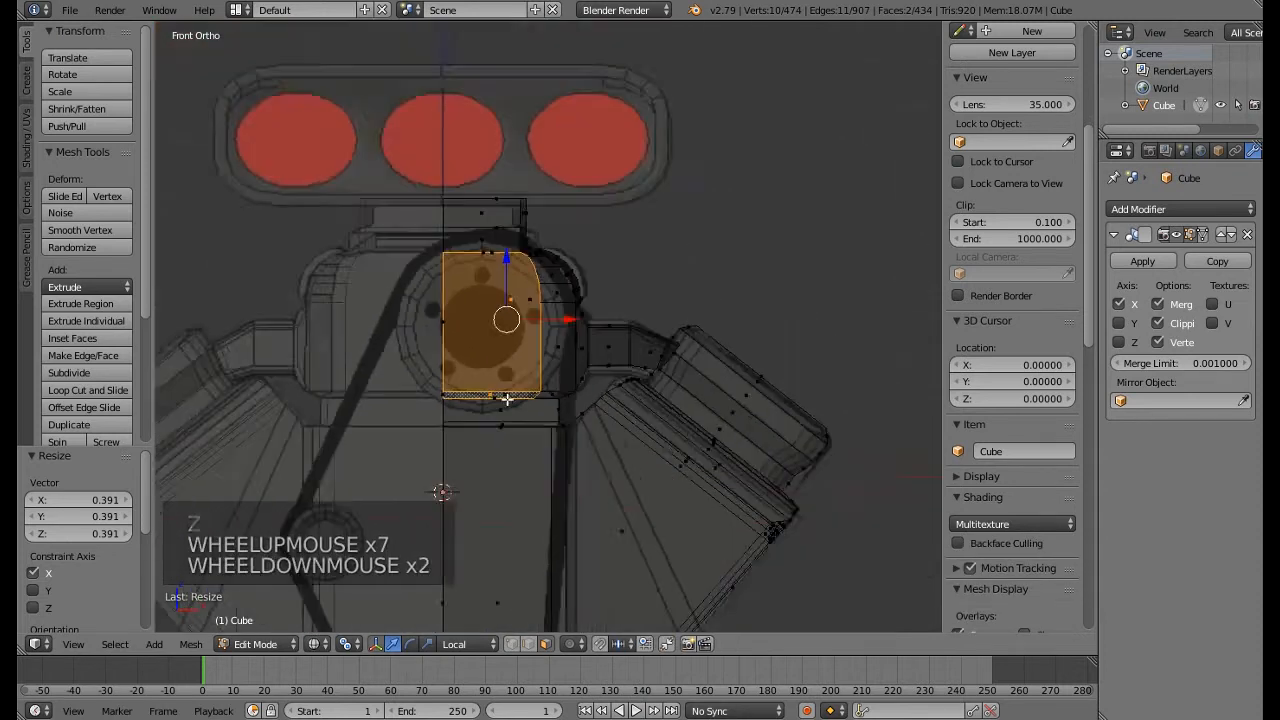
scroll(506, 394, "down", 3)
middle_click_drag(506, 394, 447, 436)
key("z")
scroll(447, 436, "down", 2)
scroll(447, 436, "down", 3)
key("z")
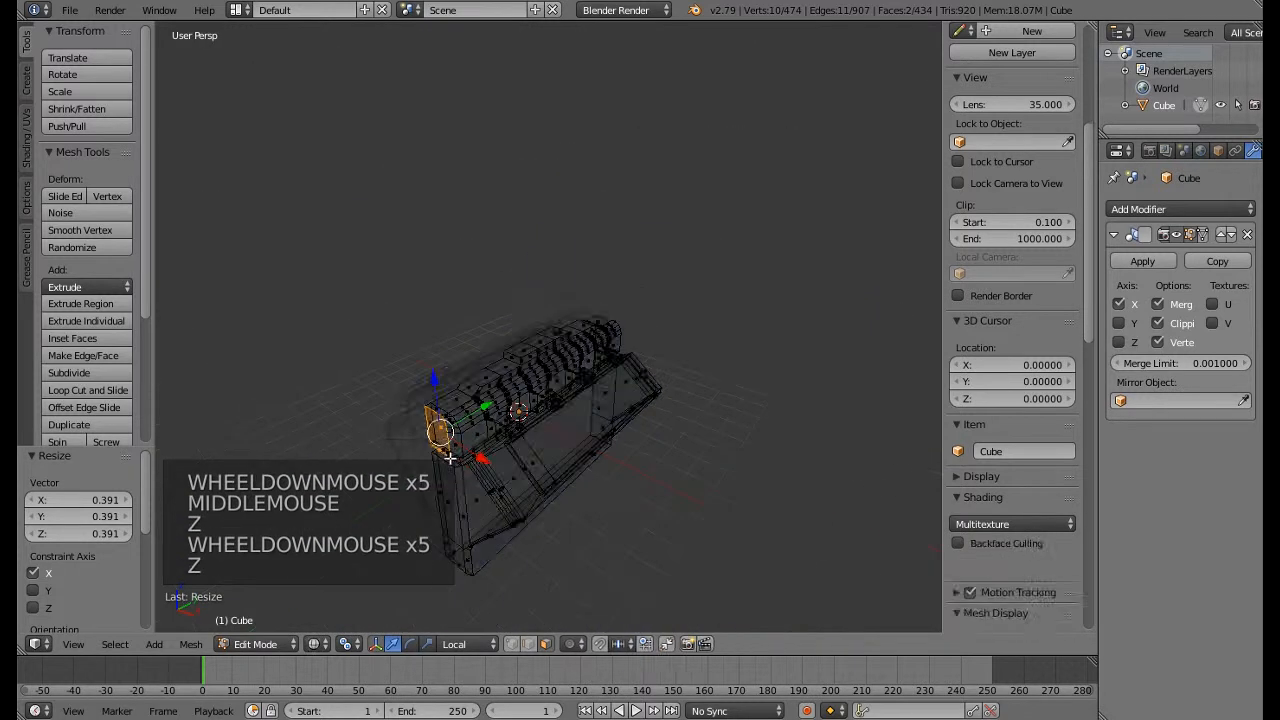
key("z")
Scale the housing's extruded front faces to 0.79 along Z and return to Object Mode
scroll(478, 518, "up", 4)
key("s")
key("z")
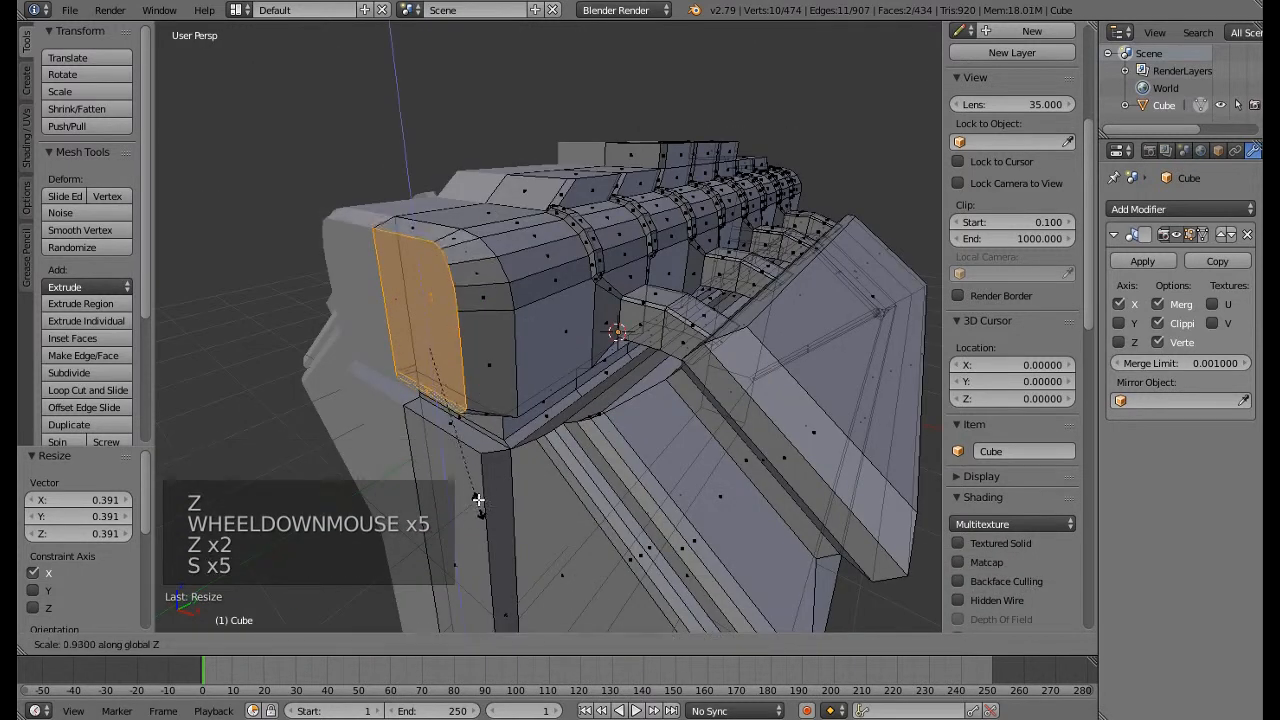
left_click(477, 486)
scroll(478, 487, "down", 3)
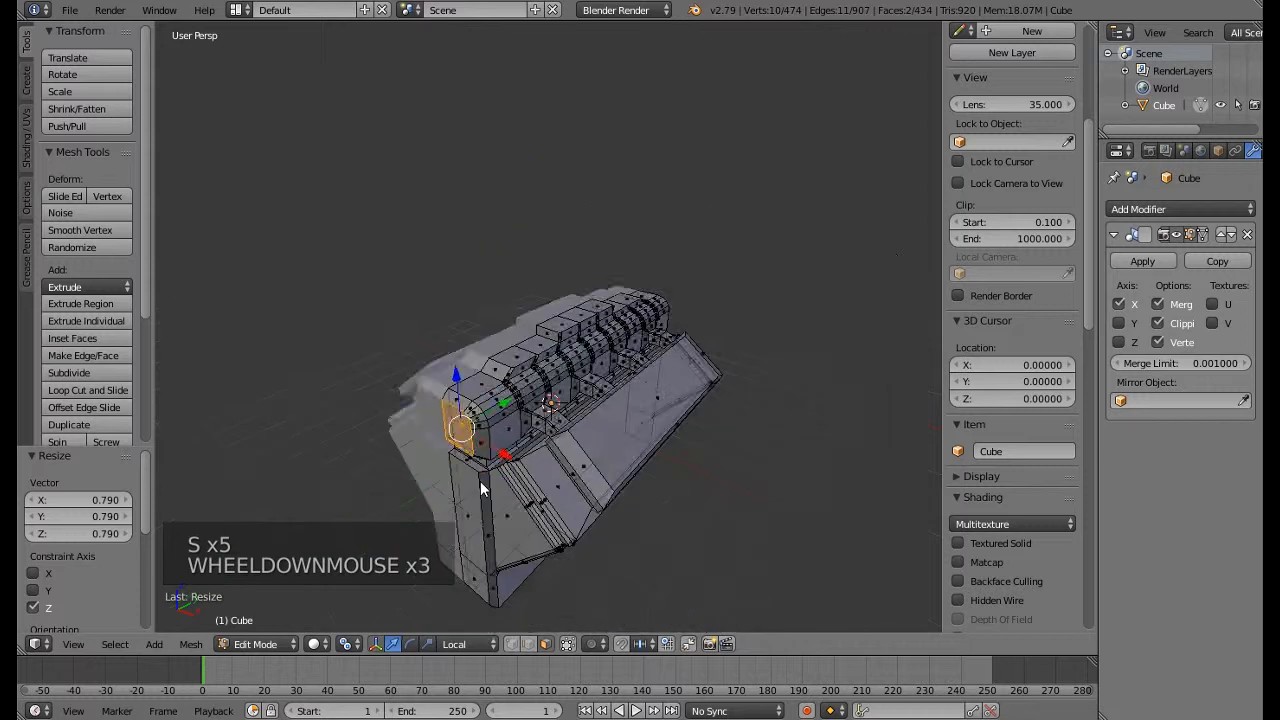
key("Tab")
scroll(483, 488, "down", 2)
middle_click_drag(482, 484, 497, 443)
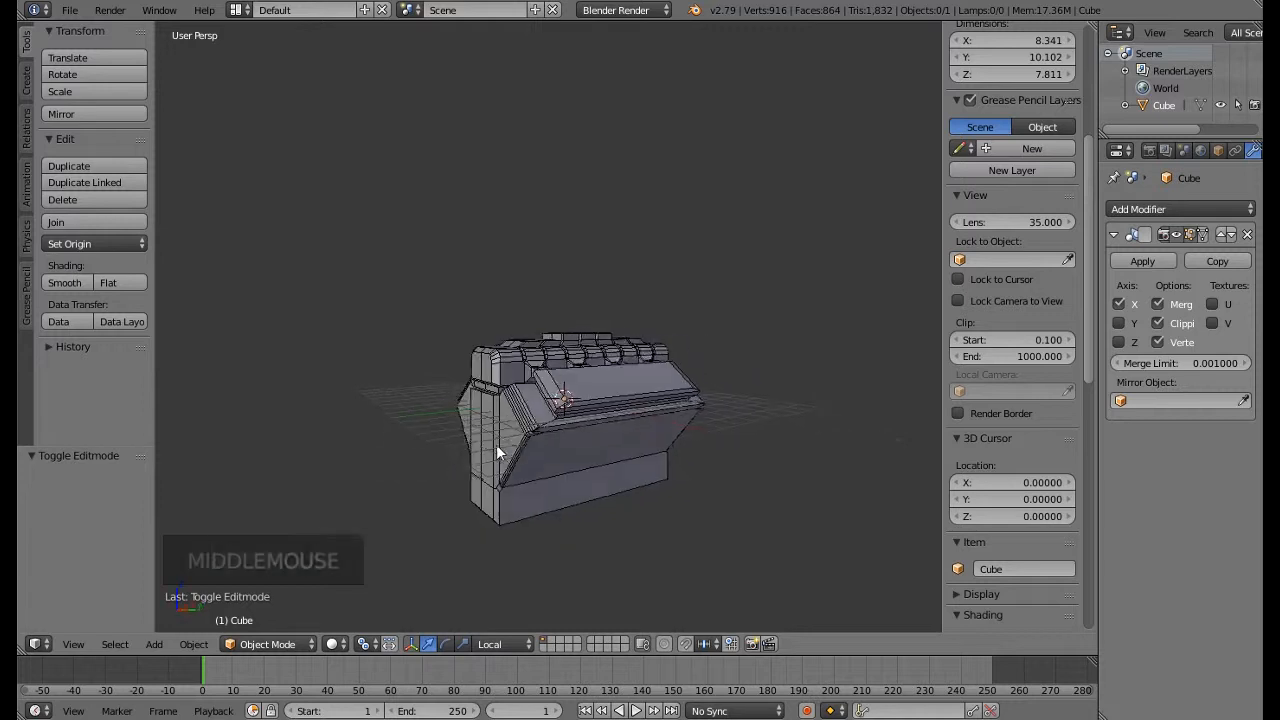
Add a cube to the engine mesh, raise it to the air scoop above the neck in front view, and scale it down
right_click(547, 355)
key("KP_1")
scroll(575, 321, "up", 7)
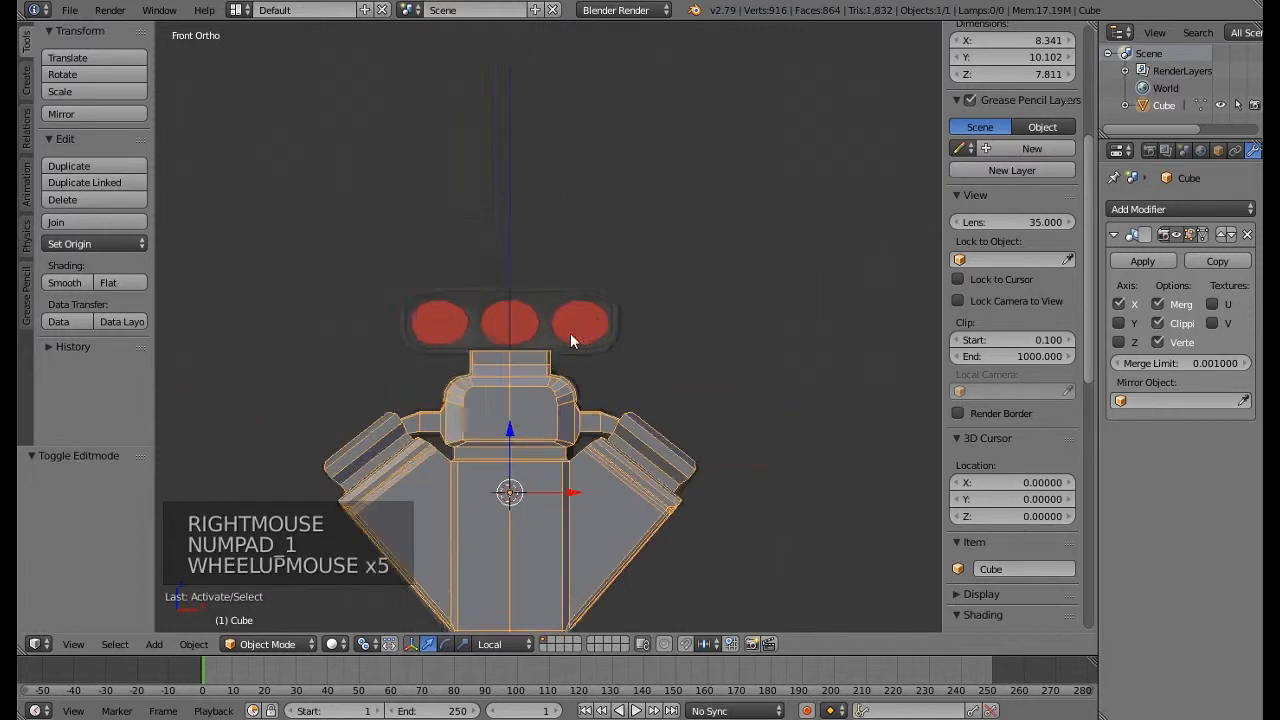
key("Tab")
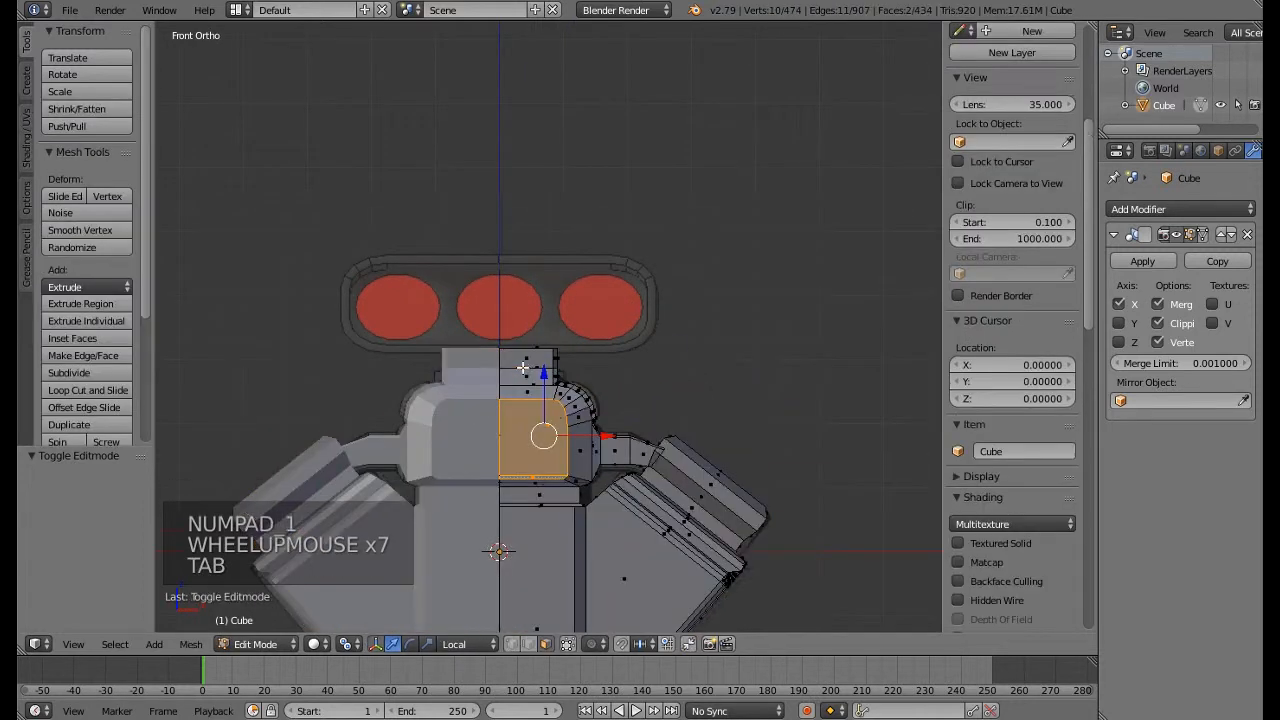
key("shift+a")
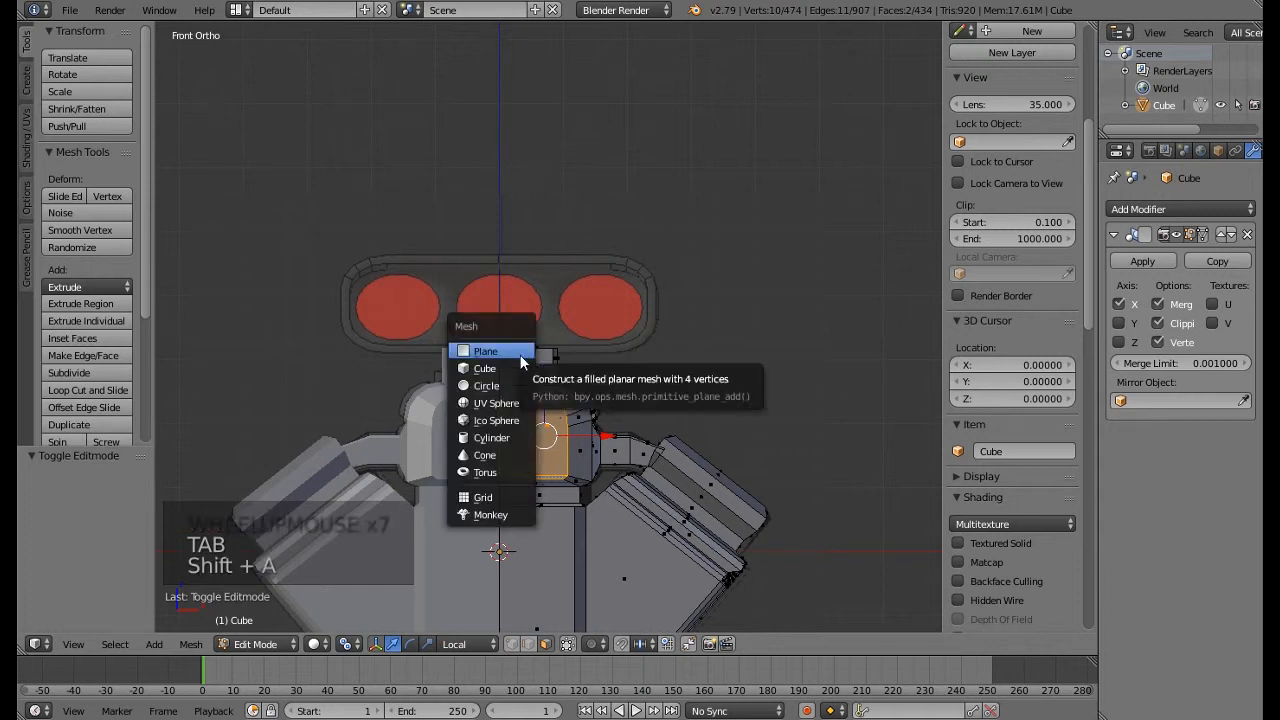
left_click(520, 367)
left_click_drag(497, 500, 503, 229)
key("s")
key("s")
left_click(610, 405)
Fit the cube to the blueprint's scoop by adjusting its top face and moving its outer side face 1.568 along X, and switch to edge selection
right_click(503, 255)
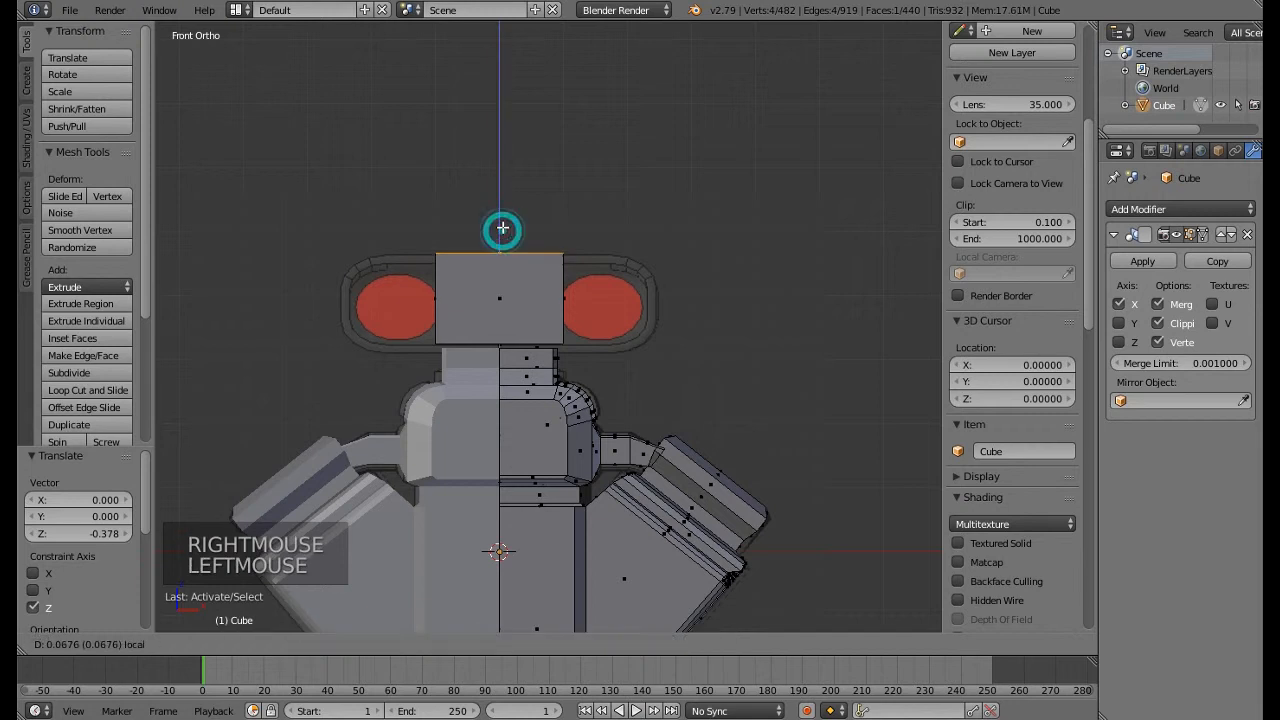
right_click(566, 297)
left_click_drag(603, 300, 712, 317)
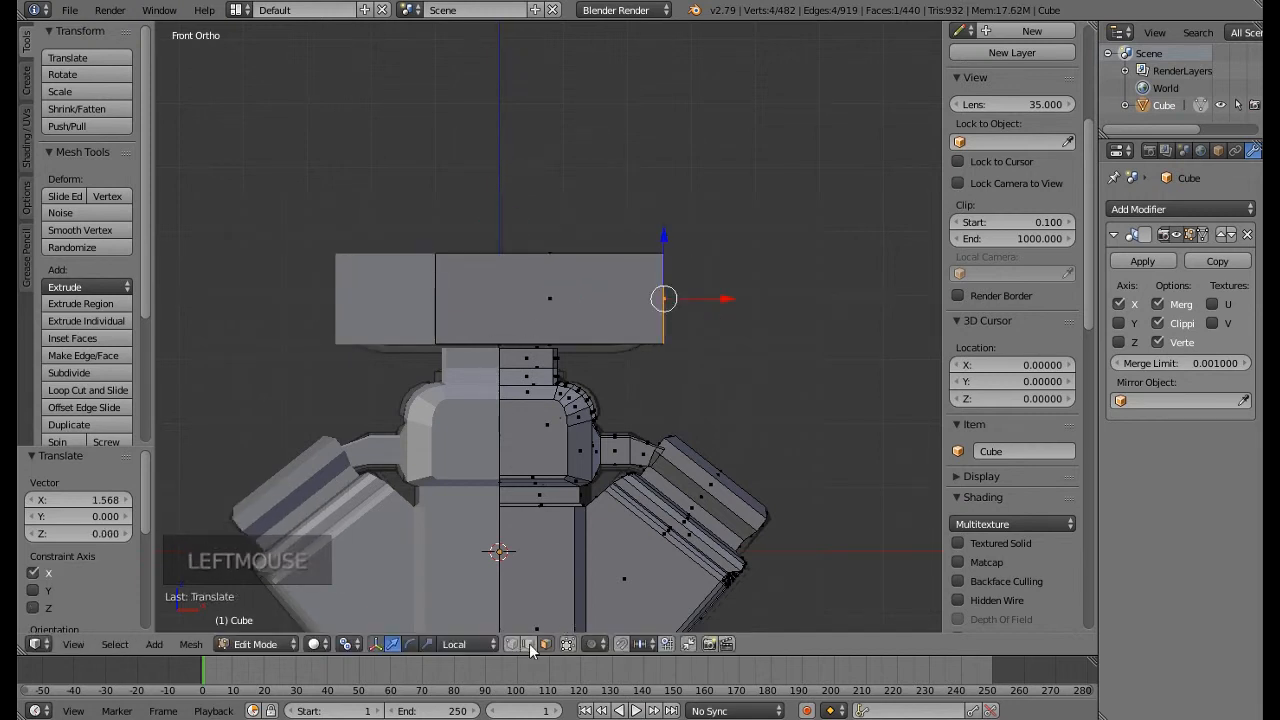
left_click(529, 643)
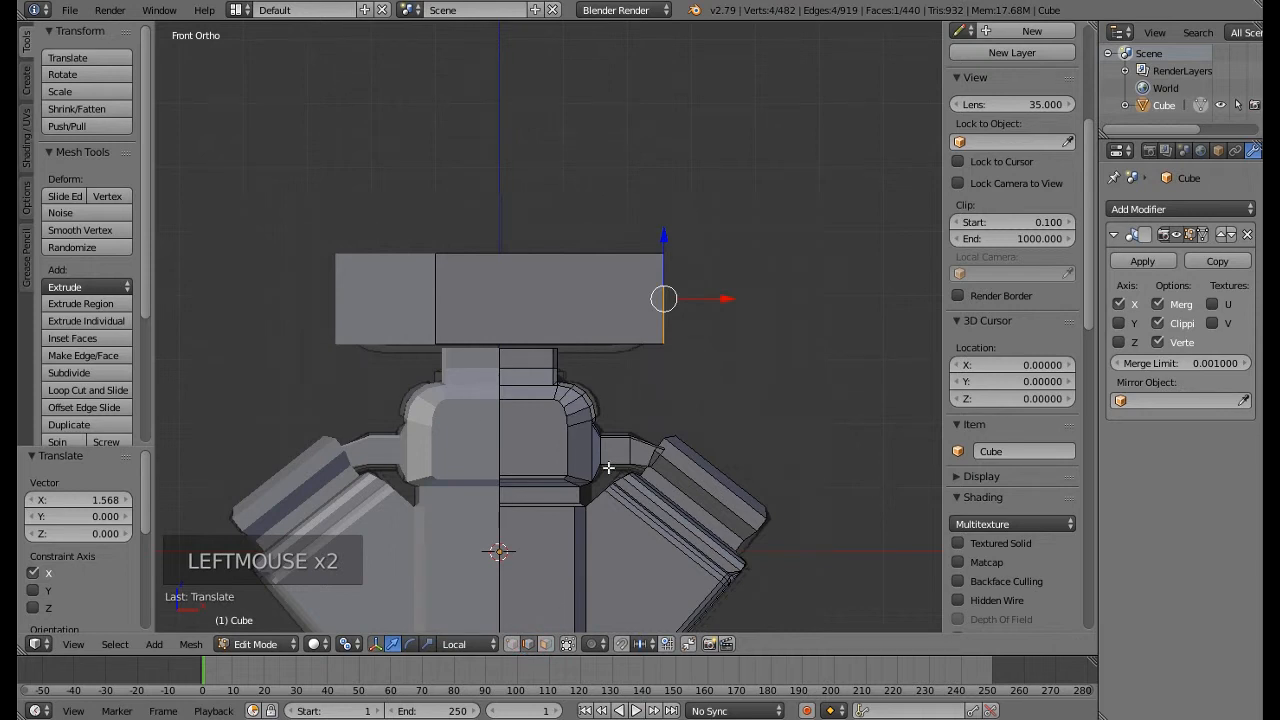
key("m")
key("m")
key("m")
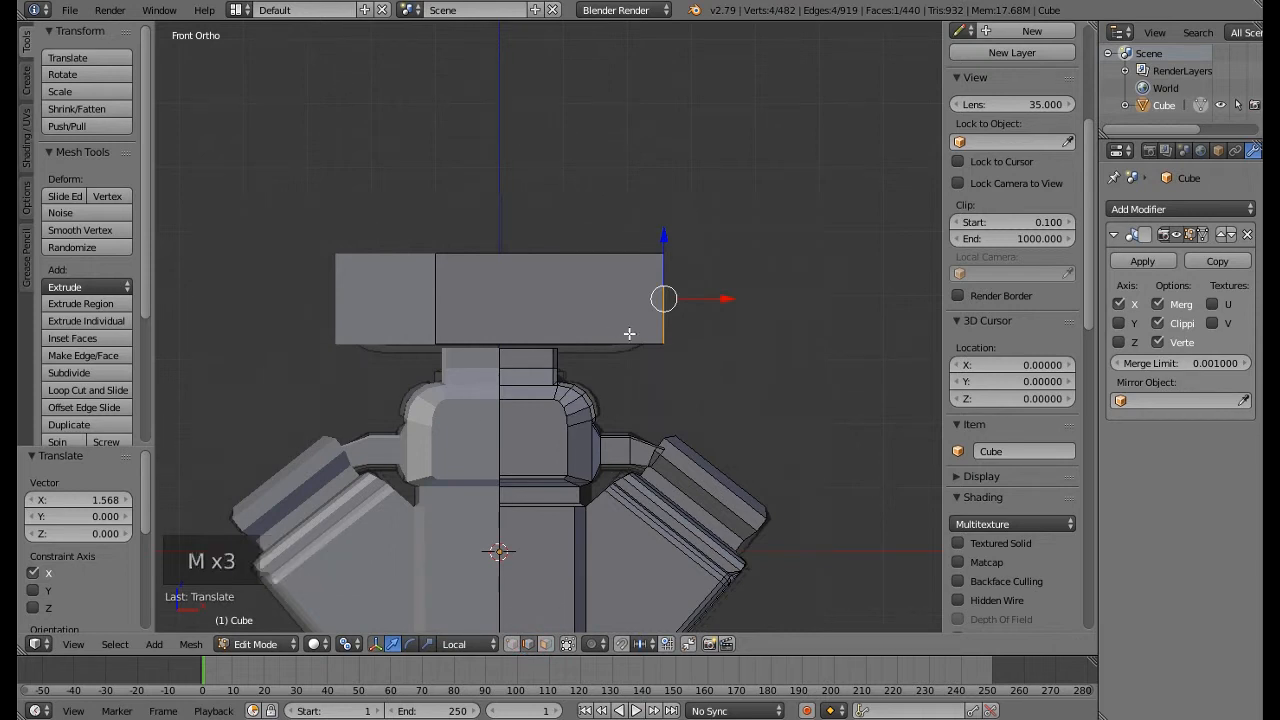
Separate the linked scoop cube from the engine mesh into its own object and select it in Object Mode
left_click(544, 645)
key("m")
key("m")
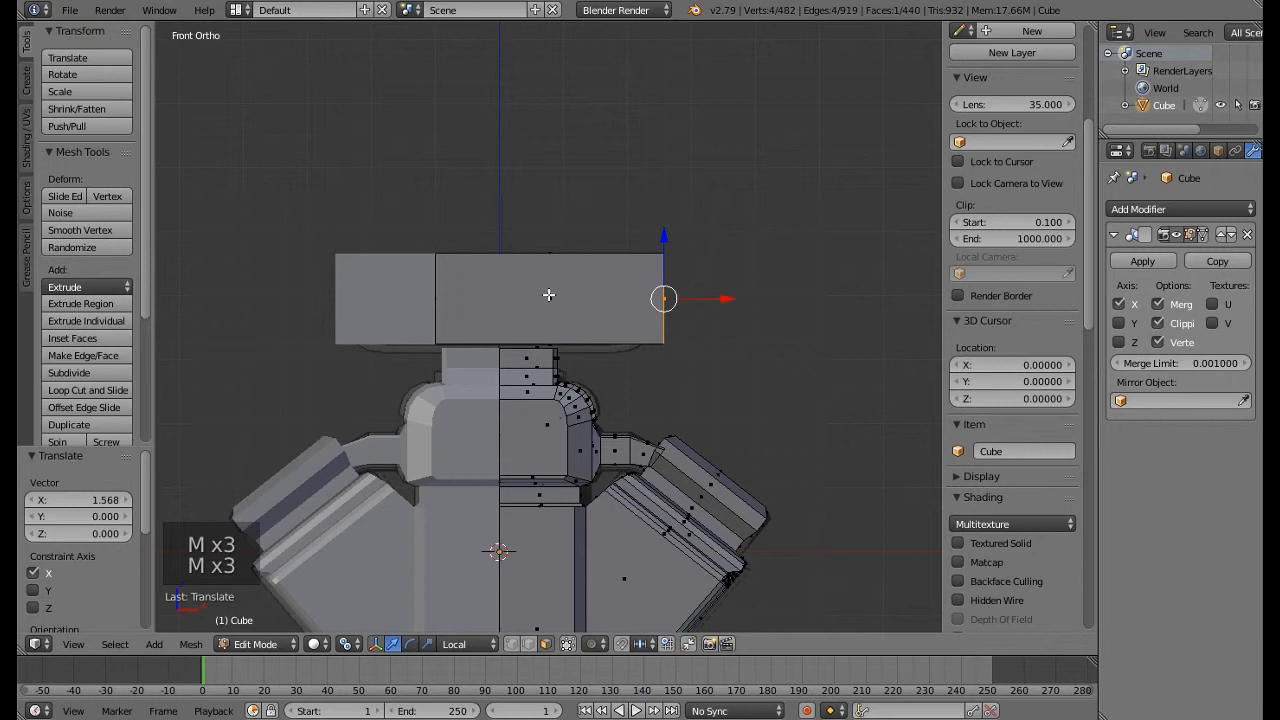
middle_click_drag(549, 295, 522, 280)
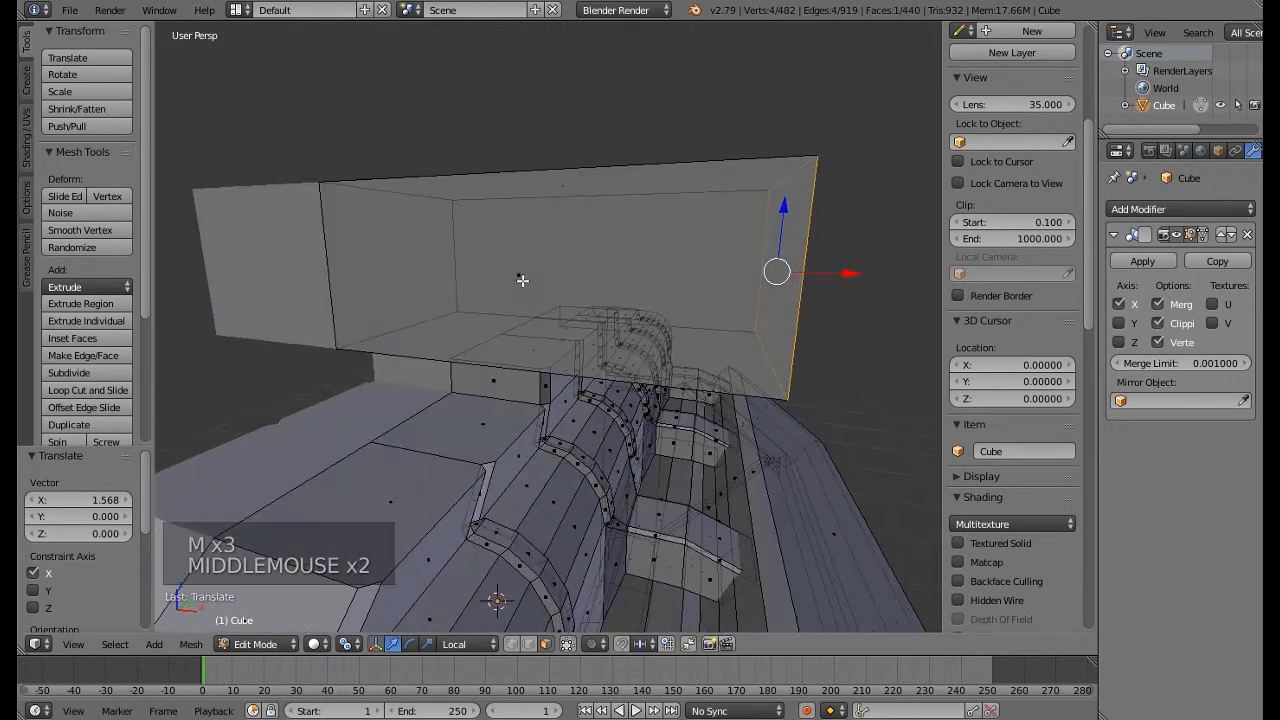
key("l")
key("l")
key("l")
key("p")
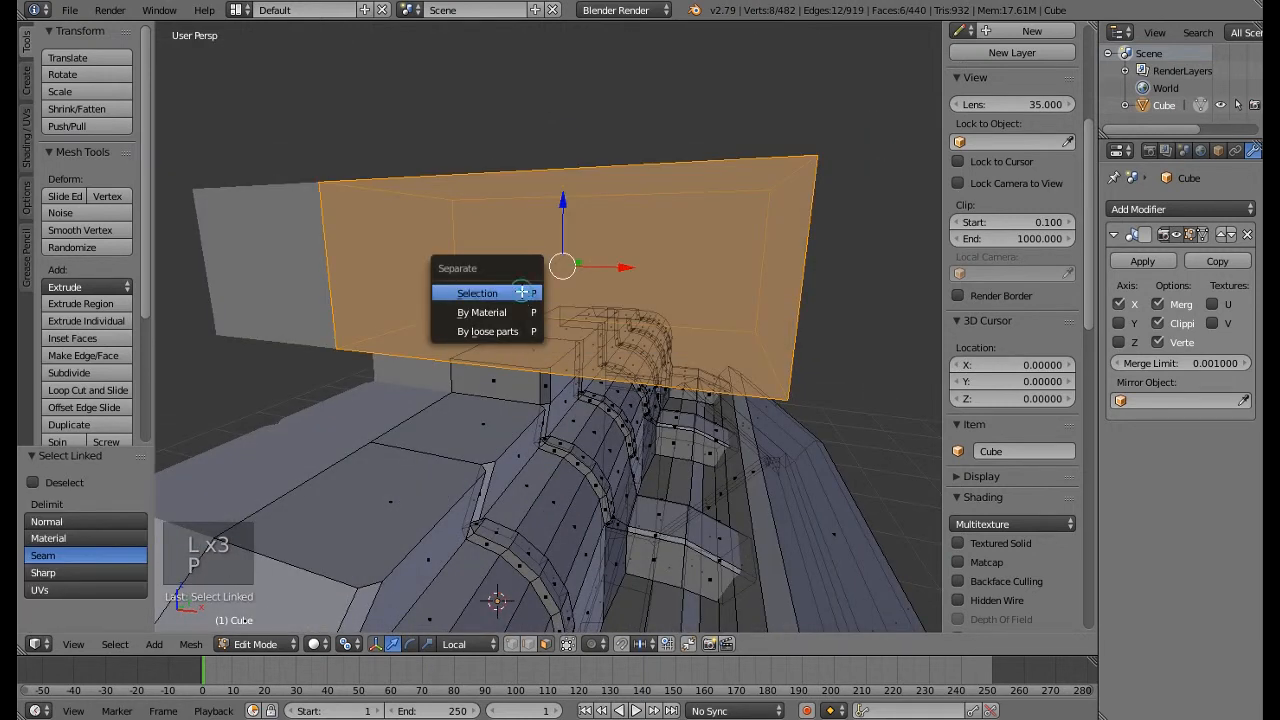
left_click(521, 291)
key("Tab")
right_click(528, 265)
In front view, move the scoop's four inner side vertices 1.649 along X to the mirror centre line
key("KP_1")
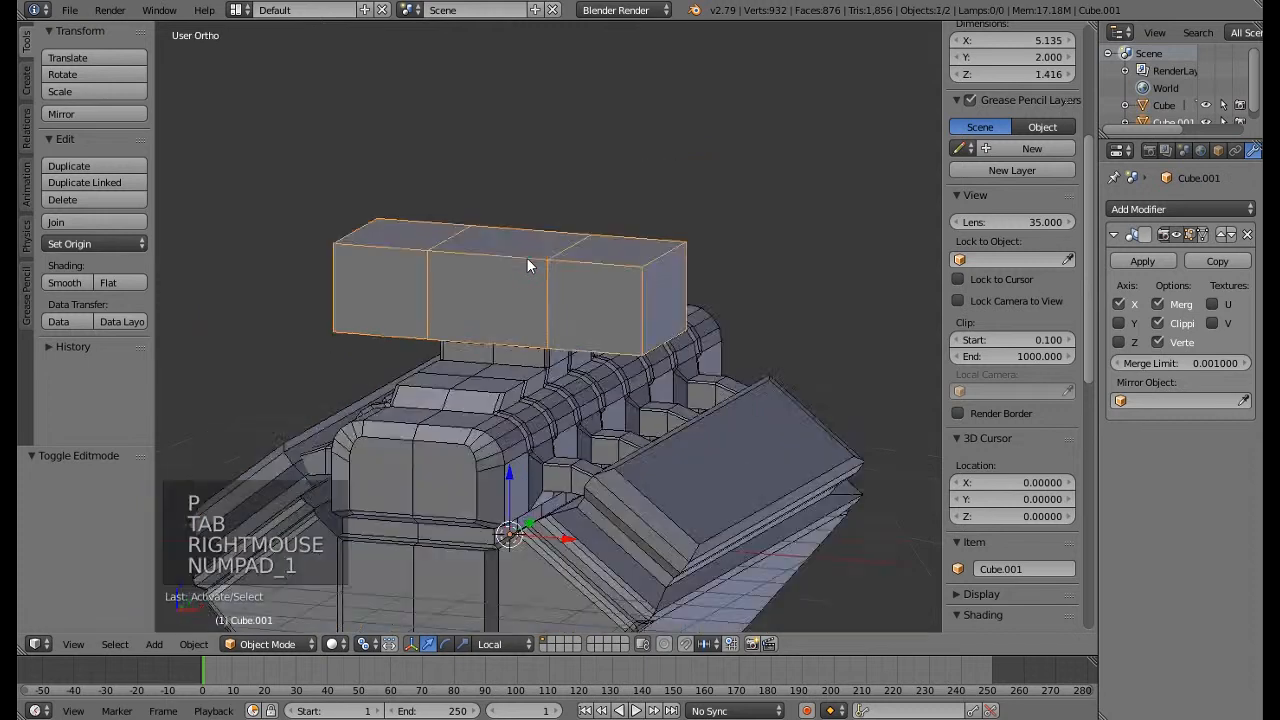
key("Tab")
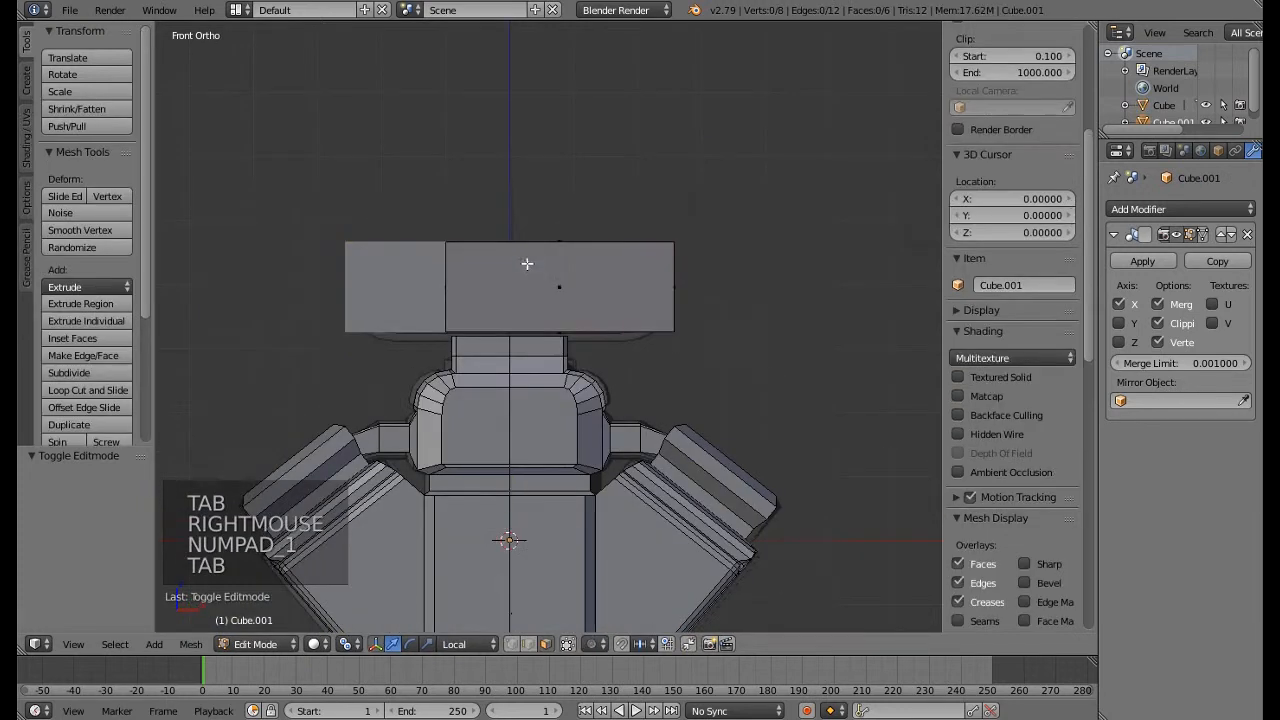
left_click(512, 645)
key("a")
key("a")
key("a")
key("c")
left_click(446, 242)
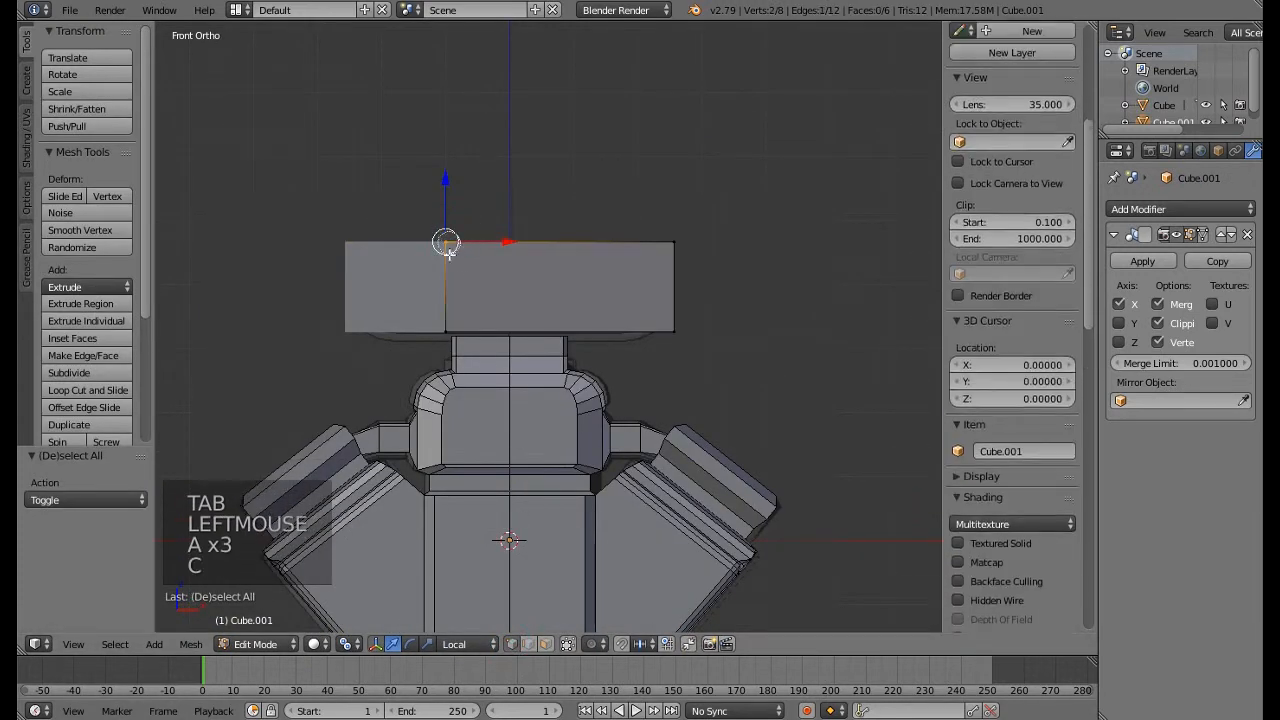
left_click_drag(462, 206, 444, 365)
right_click(457, 338)
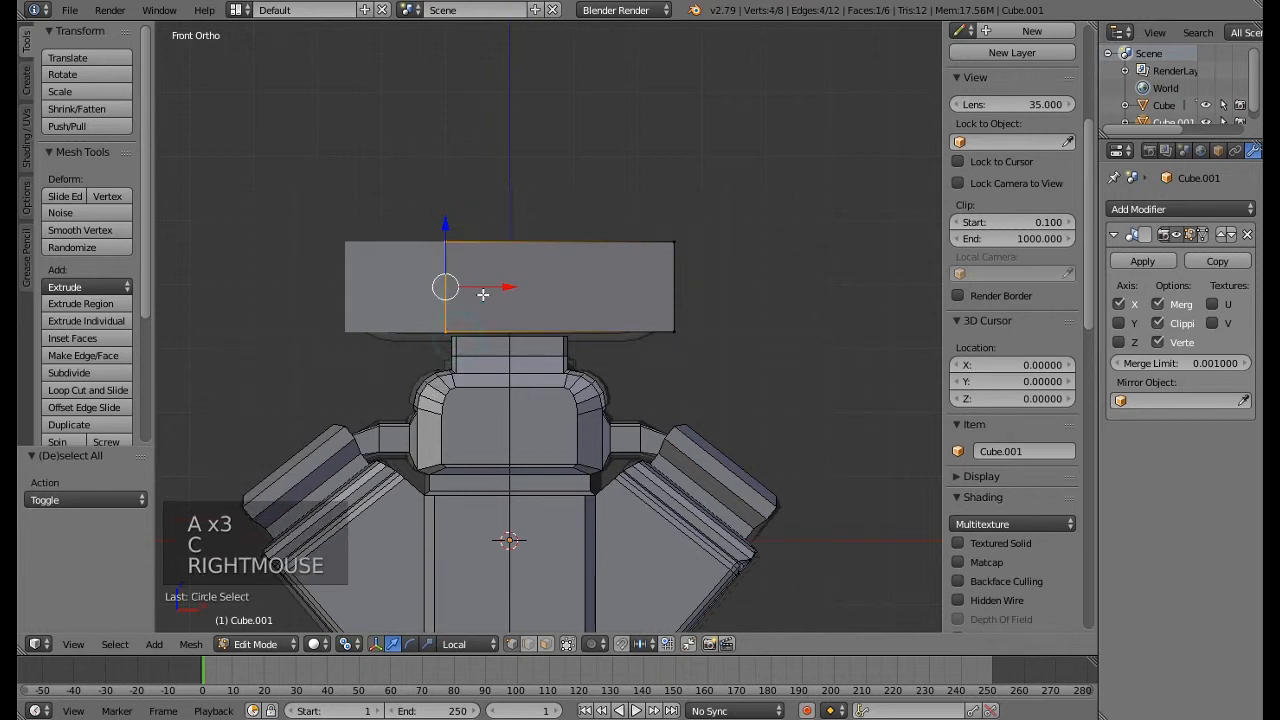
left_click_drag(505, 287, 600, 349)
In right side view, stretch the whole scoop along Y until its front end meets the blueprint's front edge
scroll(600, 349, "down", 4)
middle_click_drag(600, 349, 521, 382)
key("KP_3")
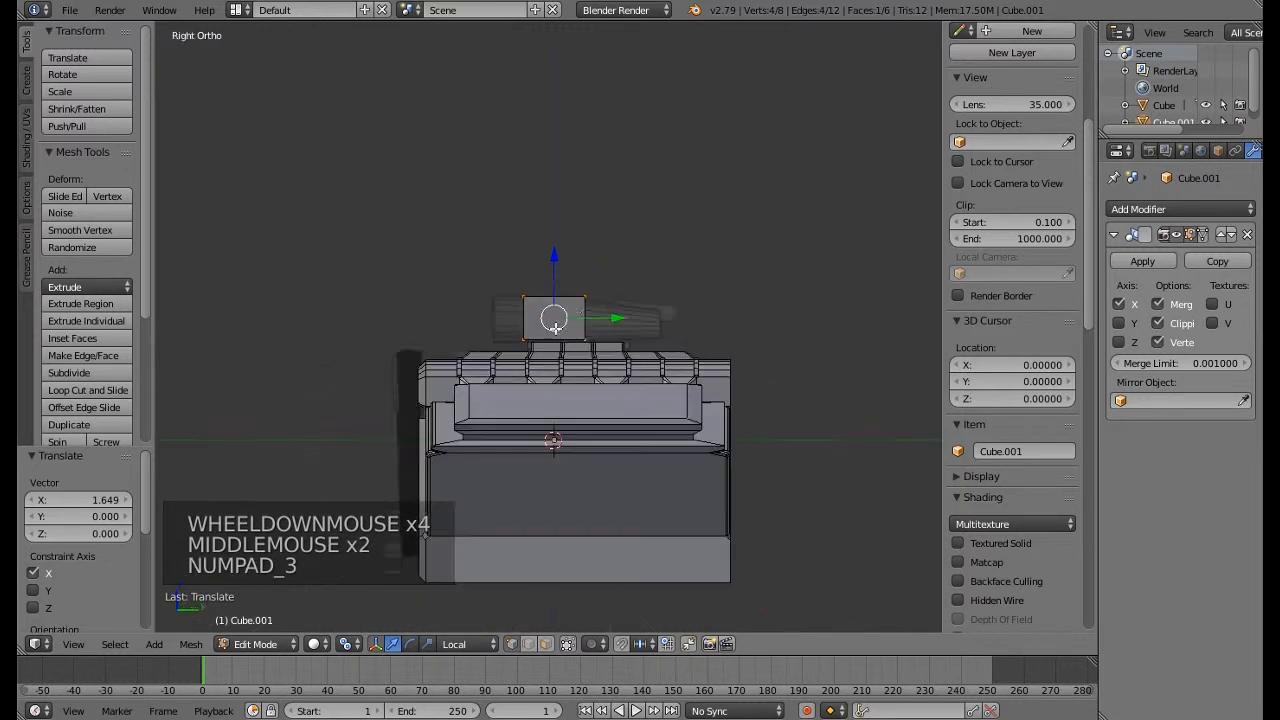
scroll(544, 364, "up", 5)
key("a")
key("a")
key("a")
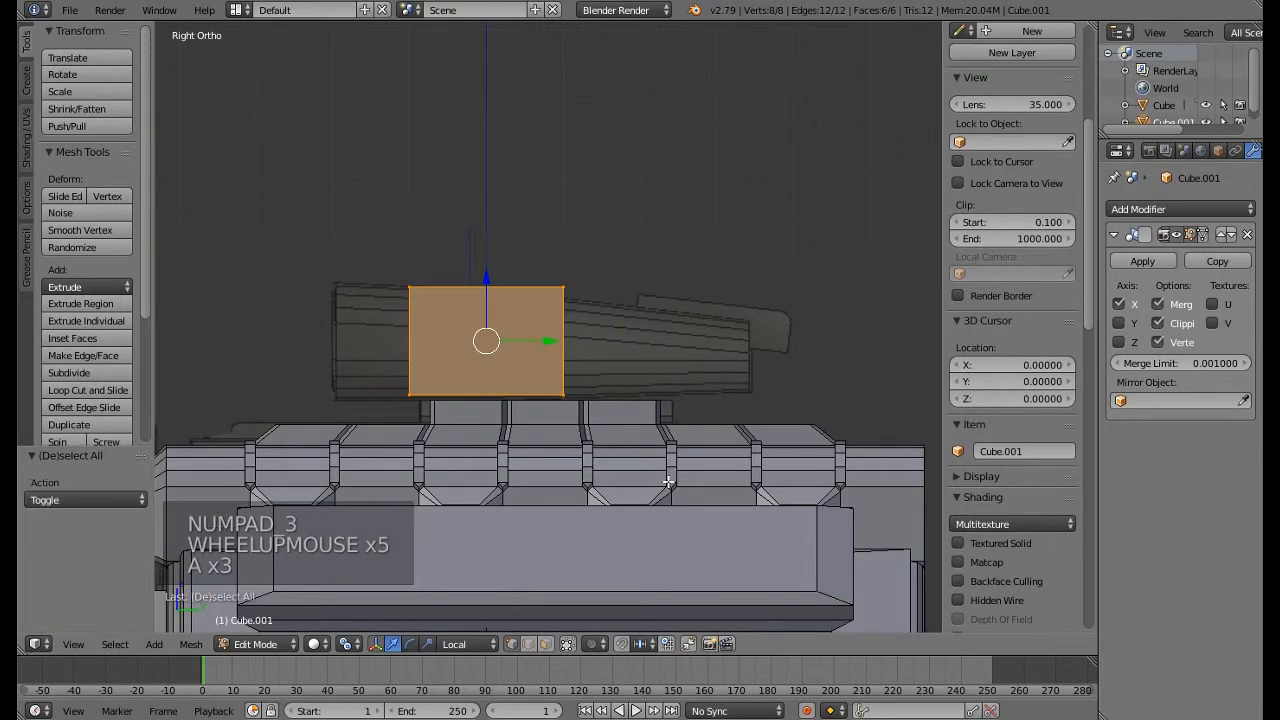
key("s")
key("y")
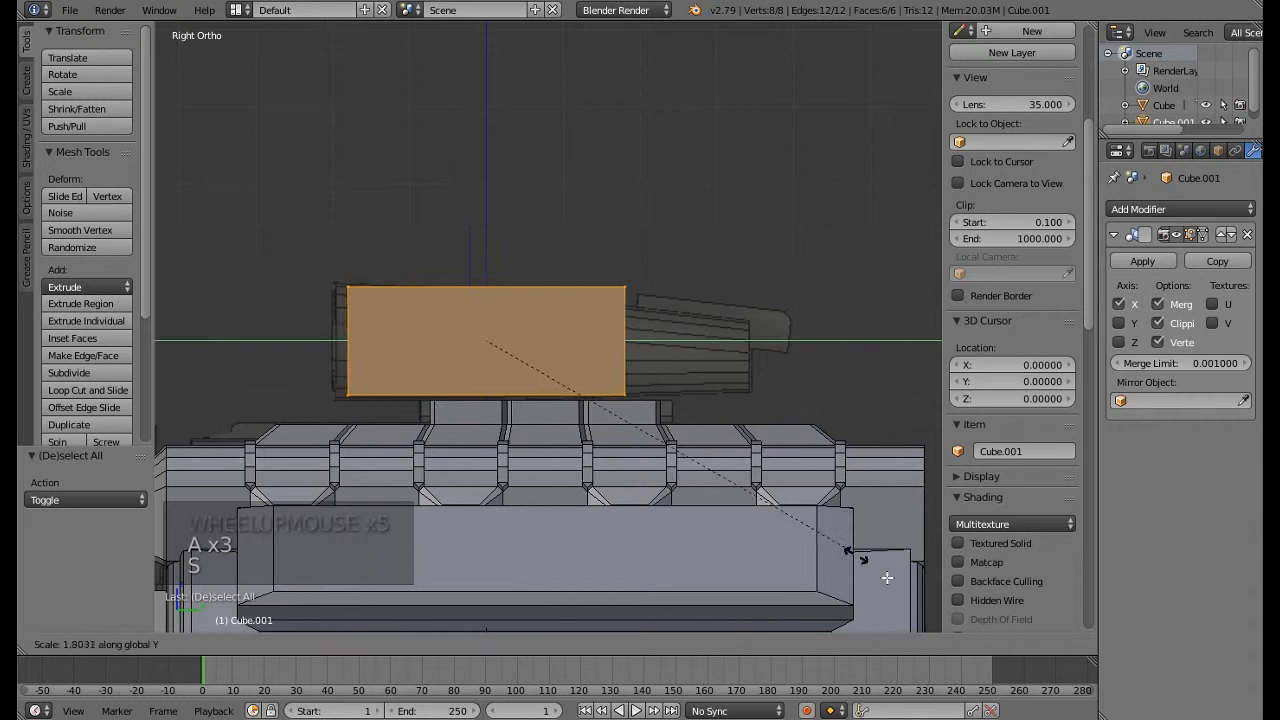
Move the scoop's four rear vertices 1.487 along Y to the rear end on the blueprint
key("c")
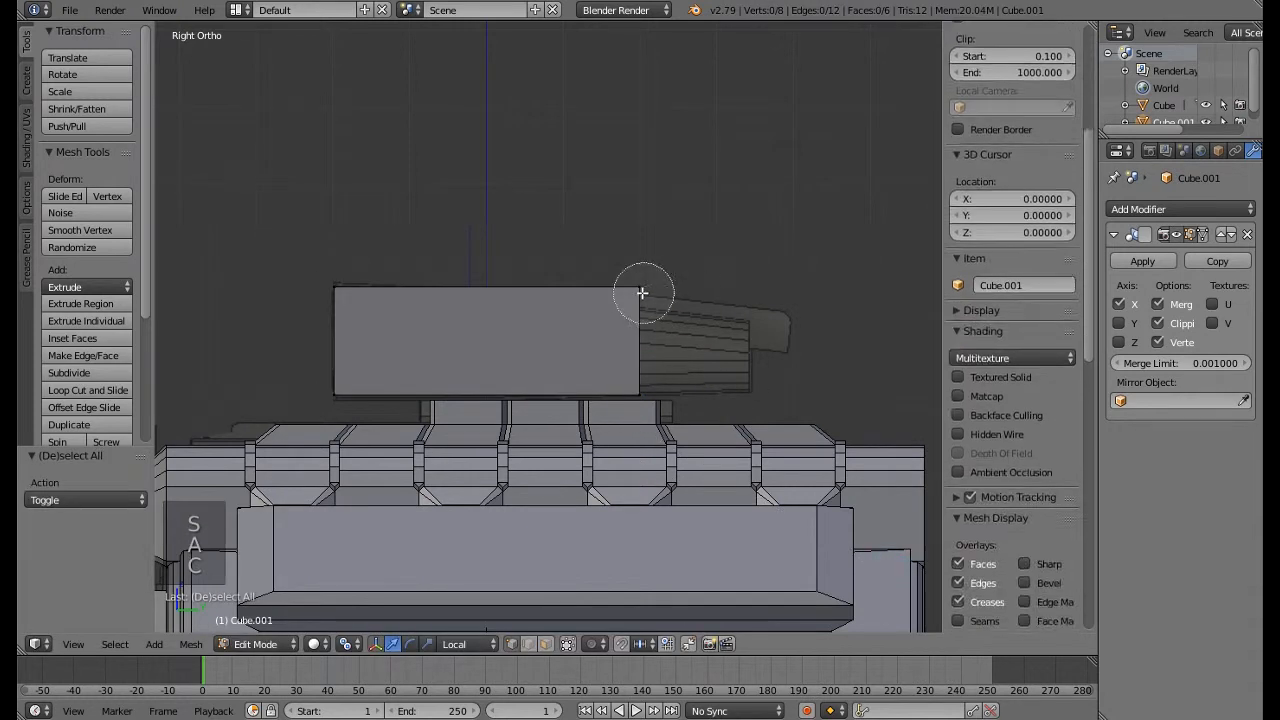
left_click_drag(641, 293, 634, 392)
right_click(626, 408)
left_click_drag(679, 341, 800, 345)
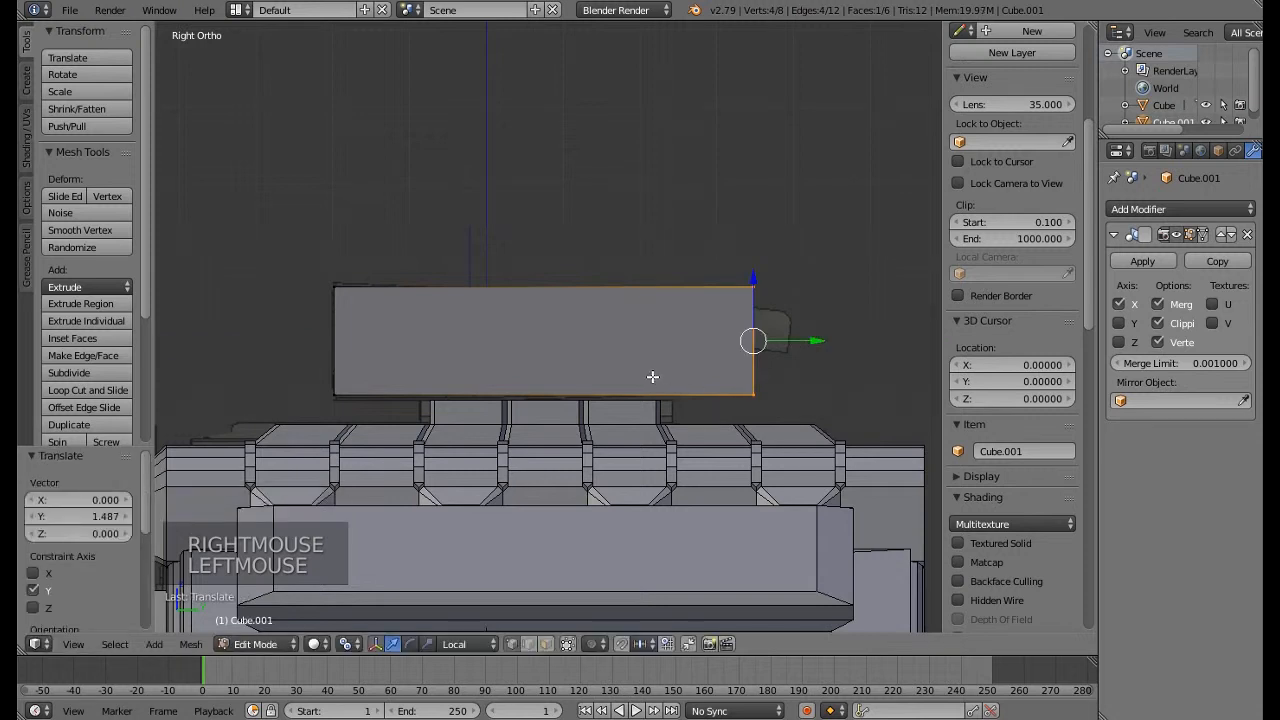
Add a vertical loop cut around the scoop in wireframe, slid forward to where the blueprint's taper starts
key("z")
key("ctrl+r")
left_click(541, 381)
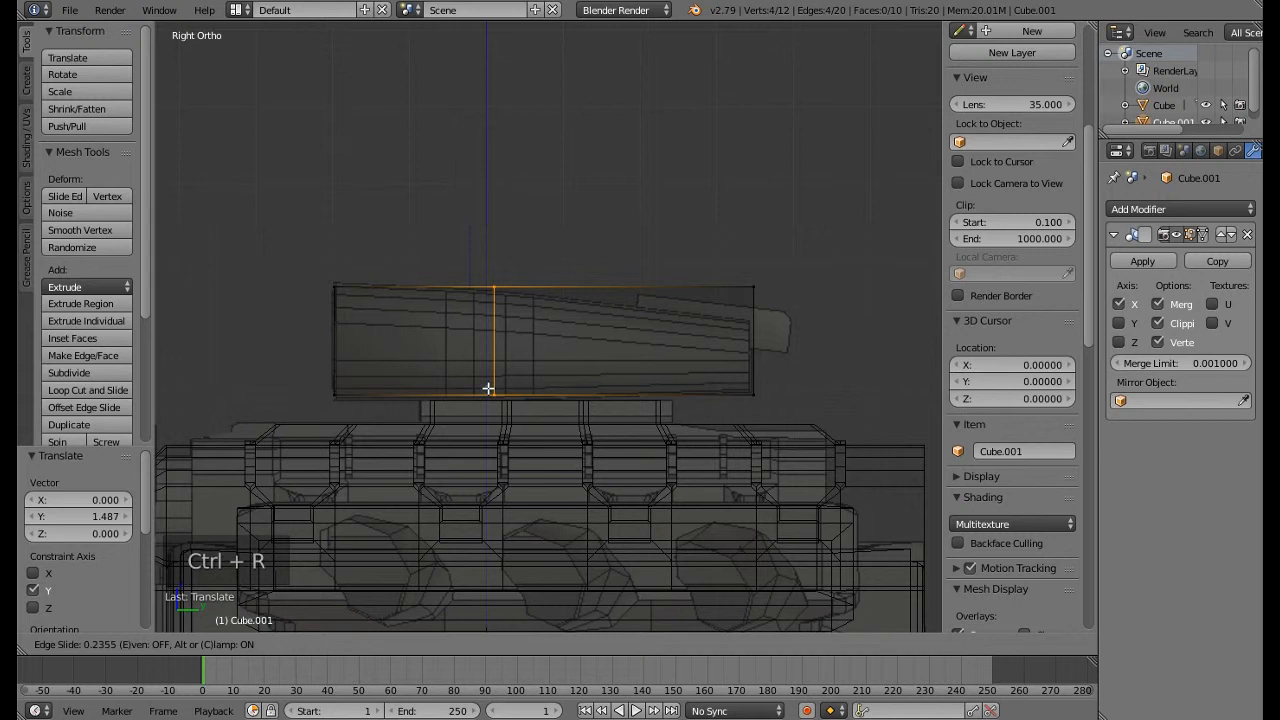
left_click(488, 388)
Taper the scoop's rear end by scaling it to 0.673 along Z and moving it -0.191 along Z and -0.056 along Y
key("a")
key("c")
left_click_drag(766, 409, 746, 300)
right_click(746, 300)
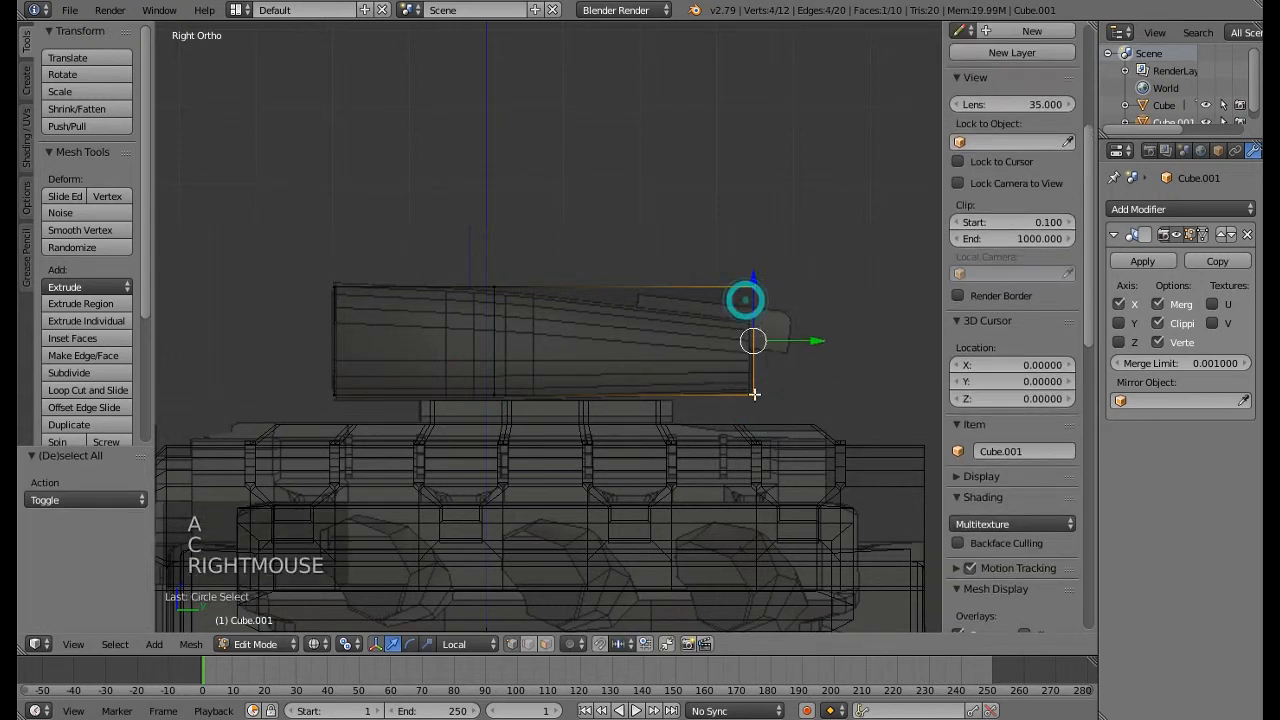
key("s")
key("z")
left_click(795, 467)
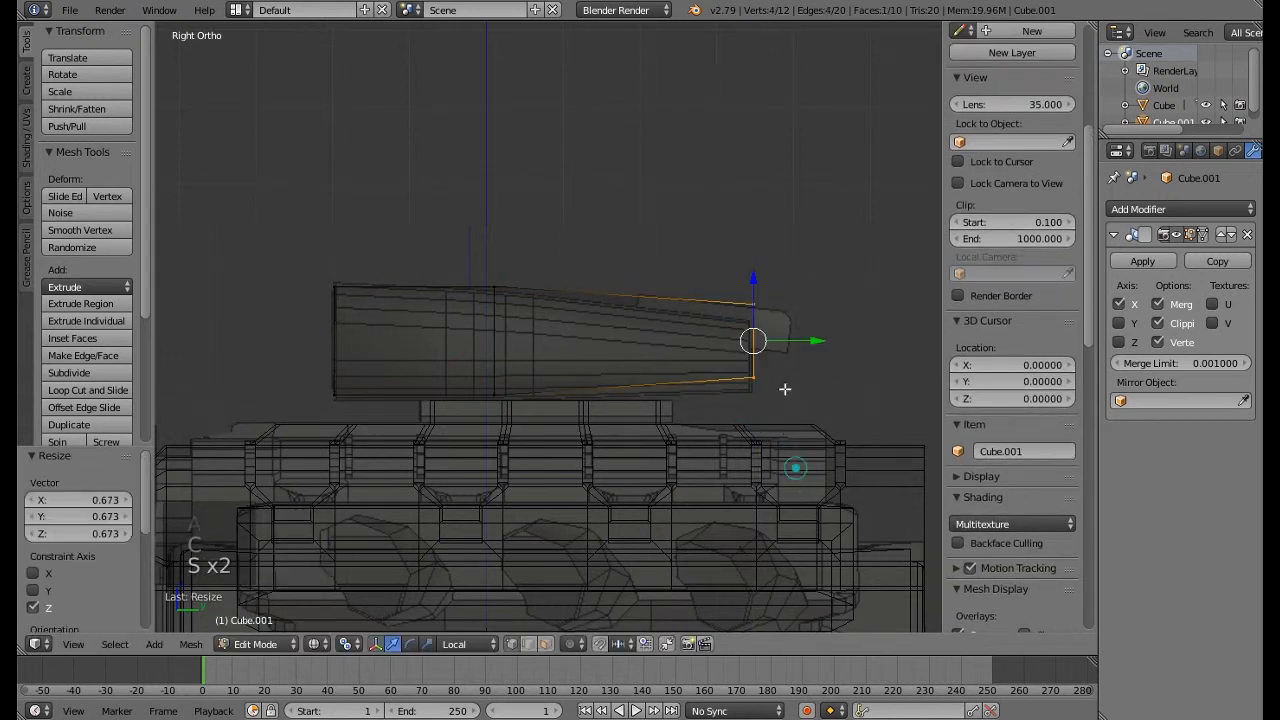
left_click_drag(758, 290, 761, 306)
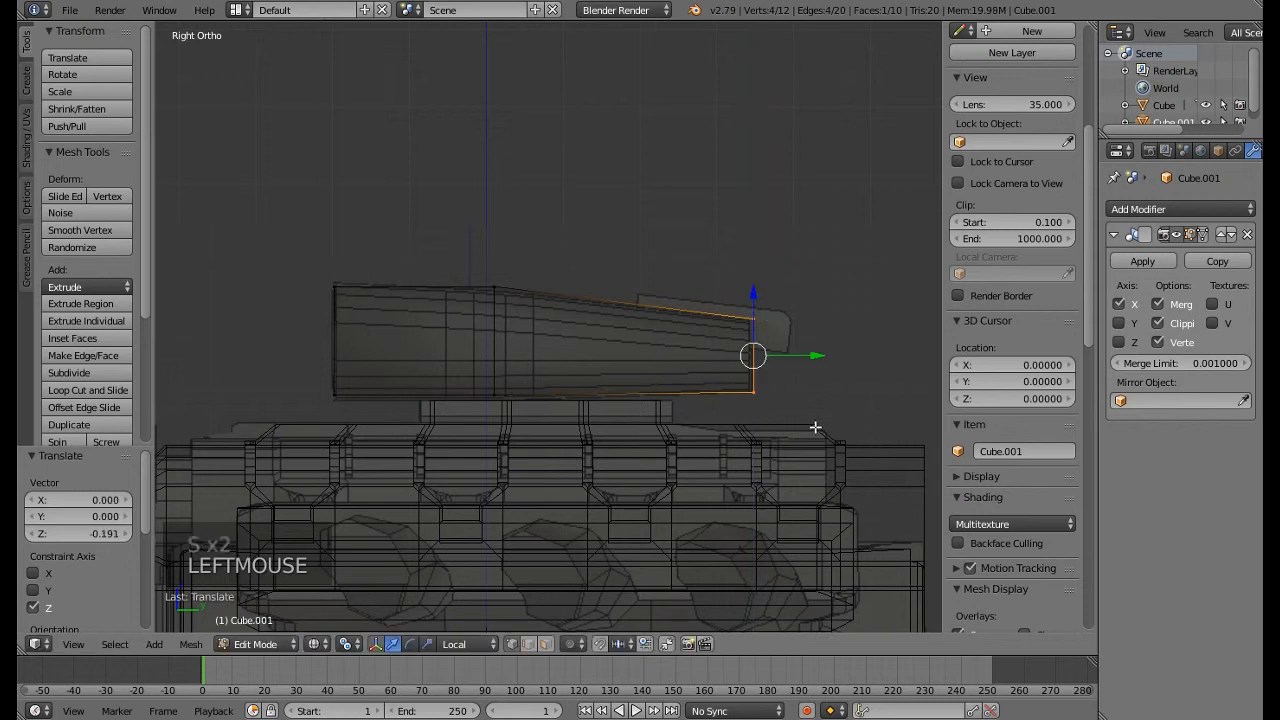
left_click_drag(817, 358, 803, 360)
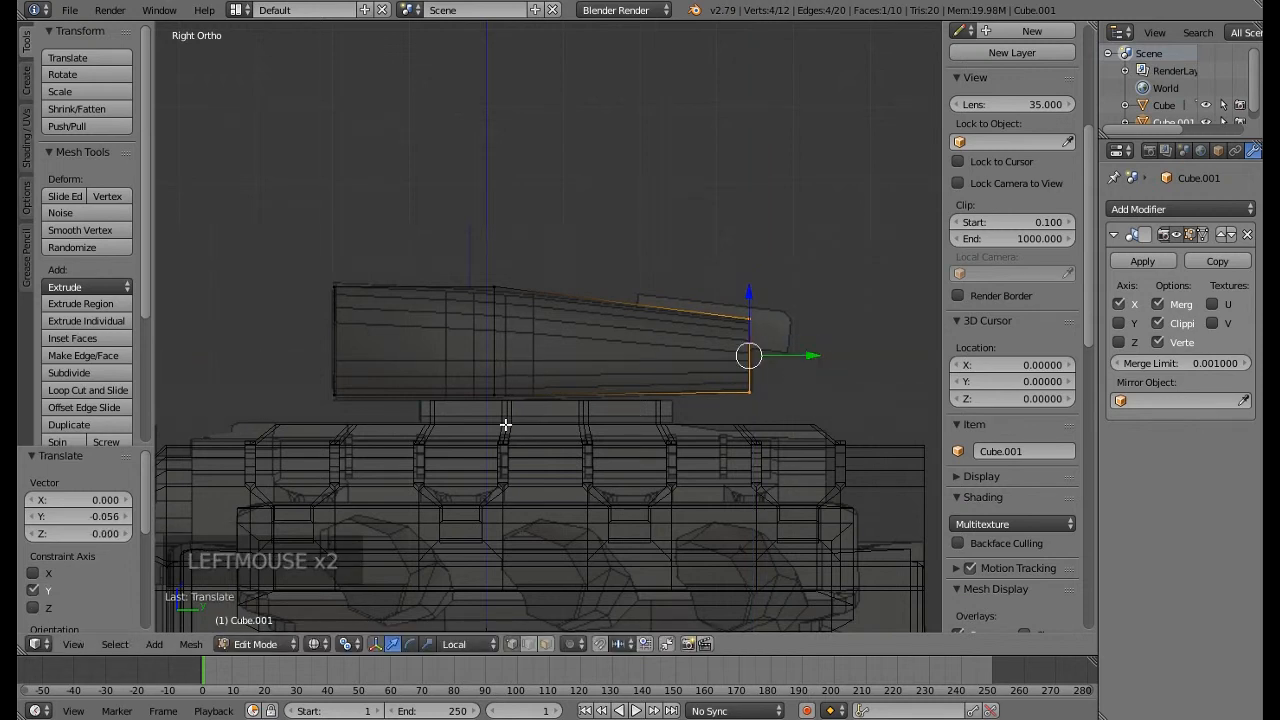
Return to solid shading and delete the scoop's front face to open the intake
key("Tab")
middle_click_drag(490, 362, 559, 388)
scroll(497, 391, "down", 4)
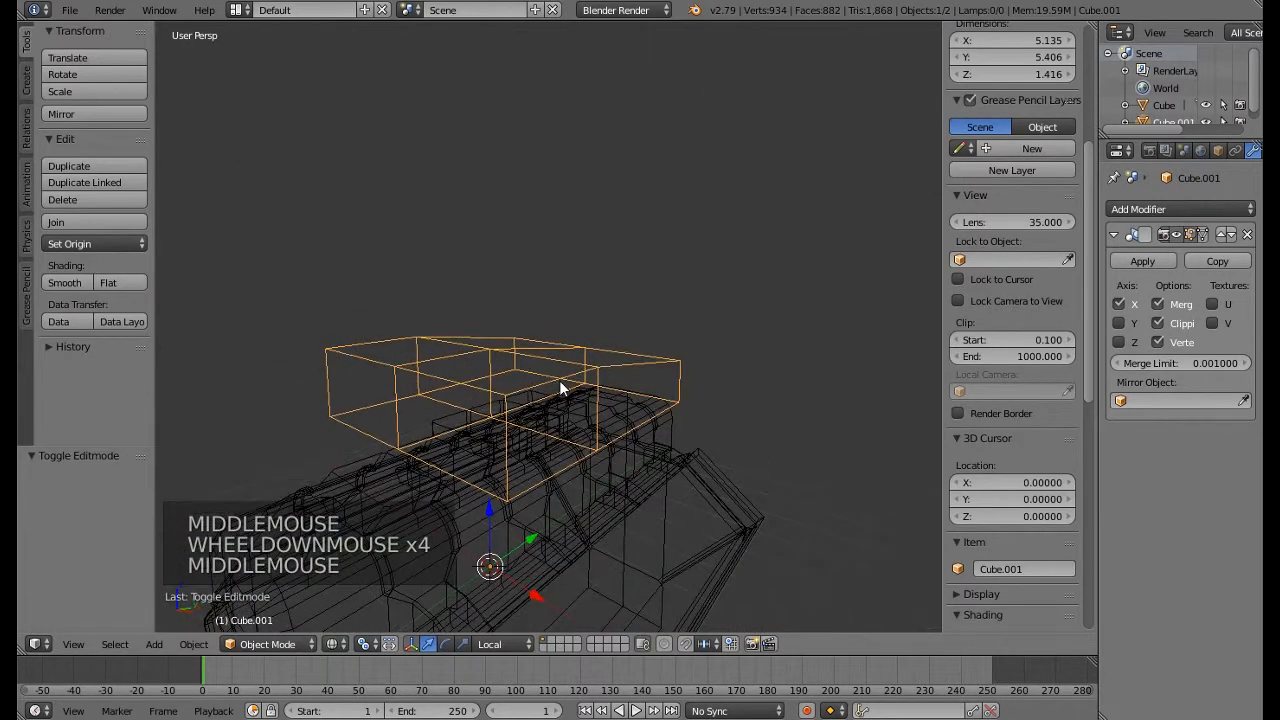
key("Tab")
key("z")
middle_click_drag(558, 451, 575, 438)
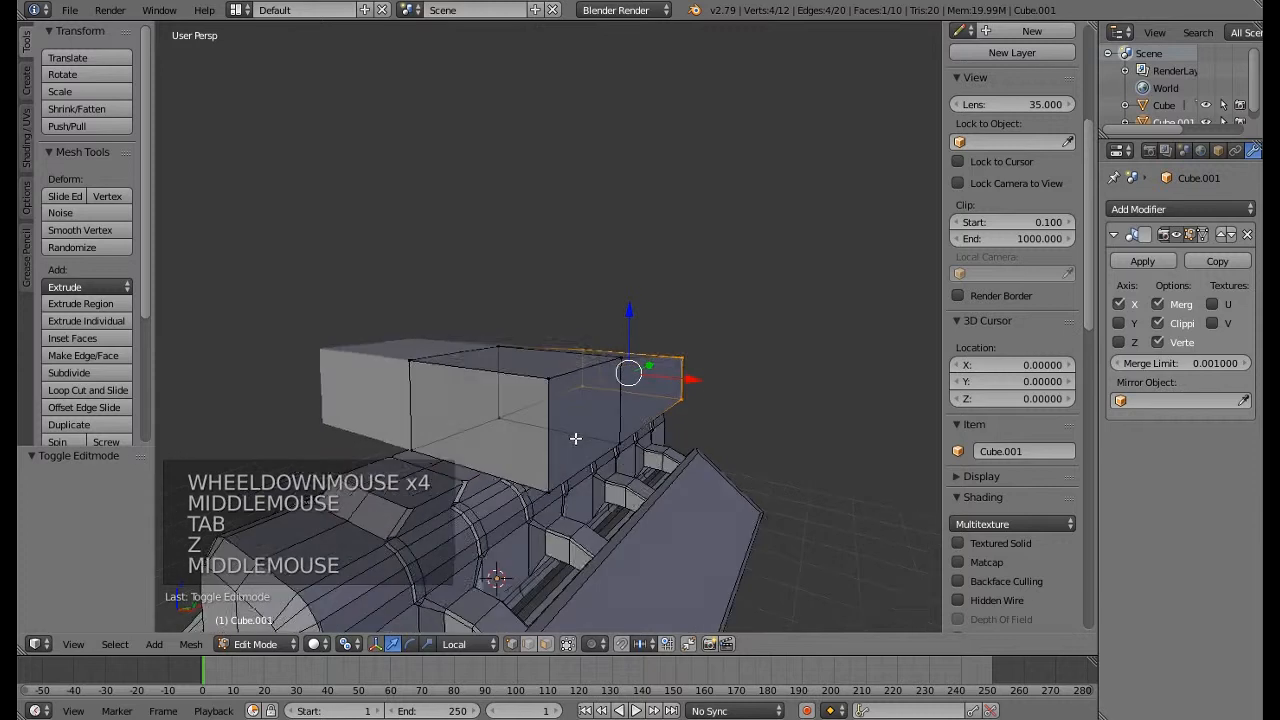
left_click(545, 644)
right_click(461, 418)
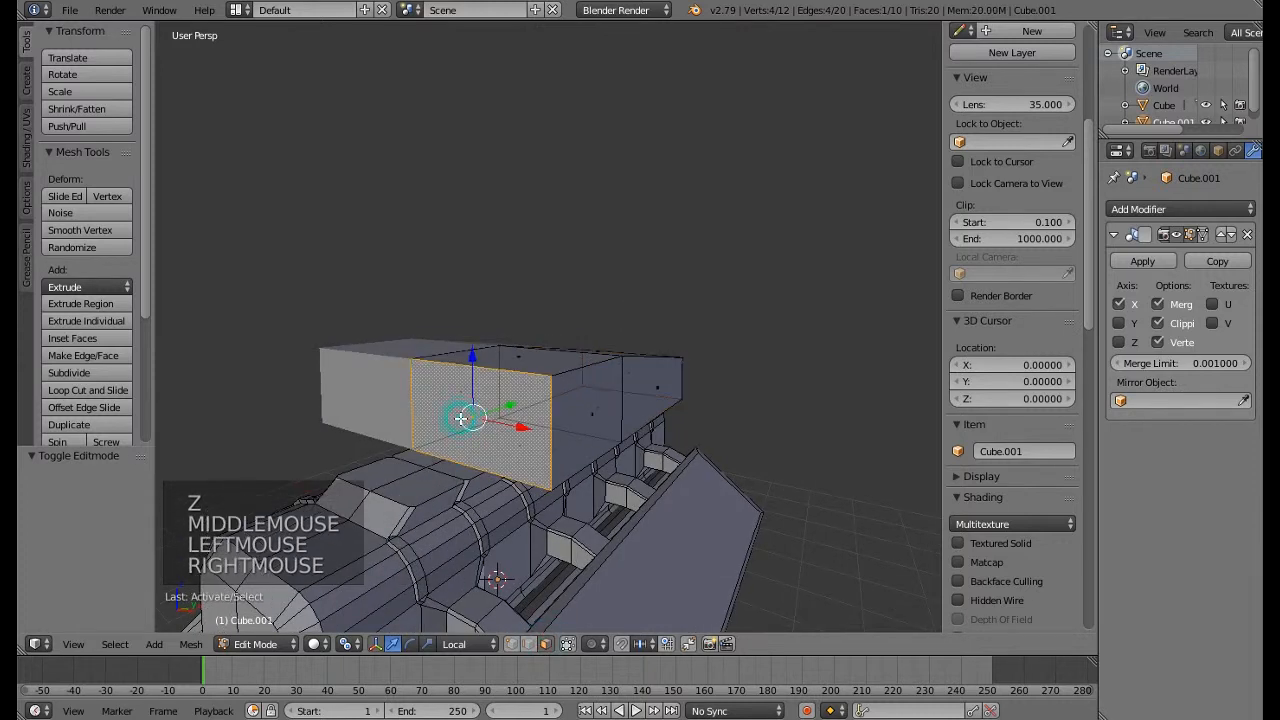
key("Delete")
left_click(414, 421)
Delete the scoop's two inner faces on the mirror plane and check the hollow interior
right_click(458, 392)
middle_click_drag(458, 392, 513, 397)
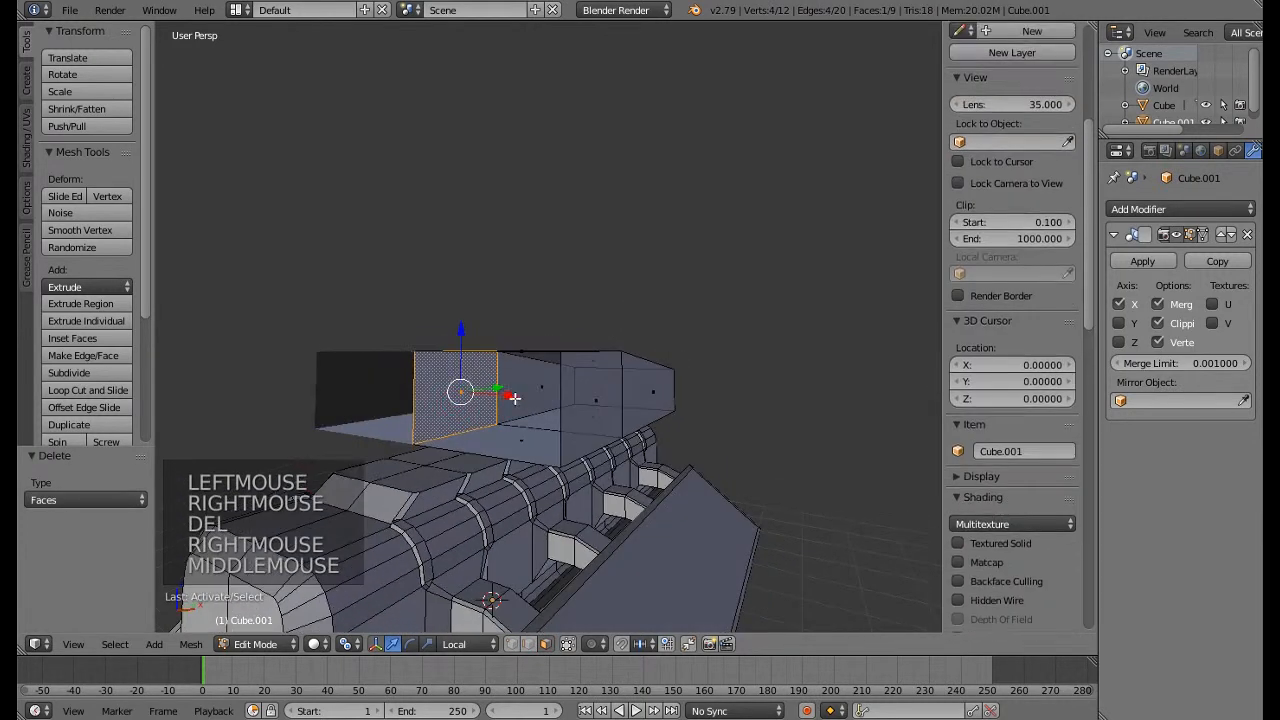
right_click(537, 391, "shift")
key("Delete")
left_click(540, 394)
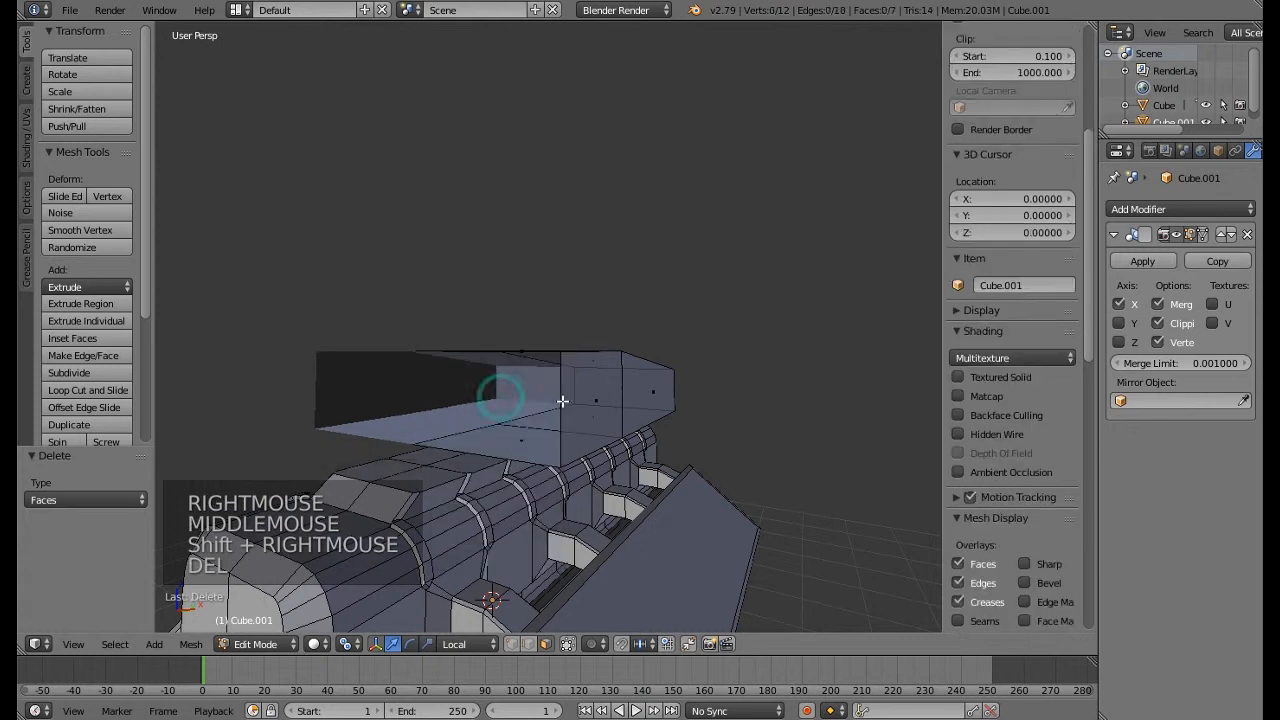
middle_click_drag(557, 361, 531, 371)
middle_click_drag(488, 438, 530, 411)
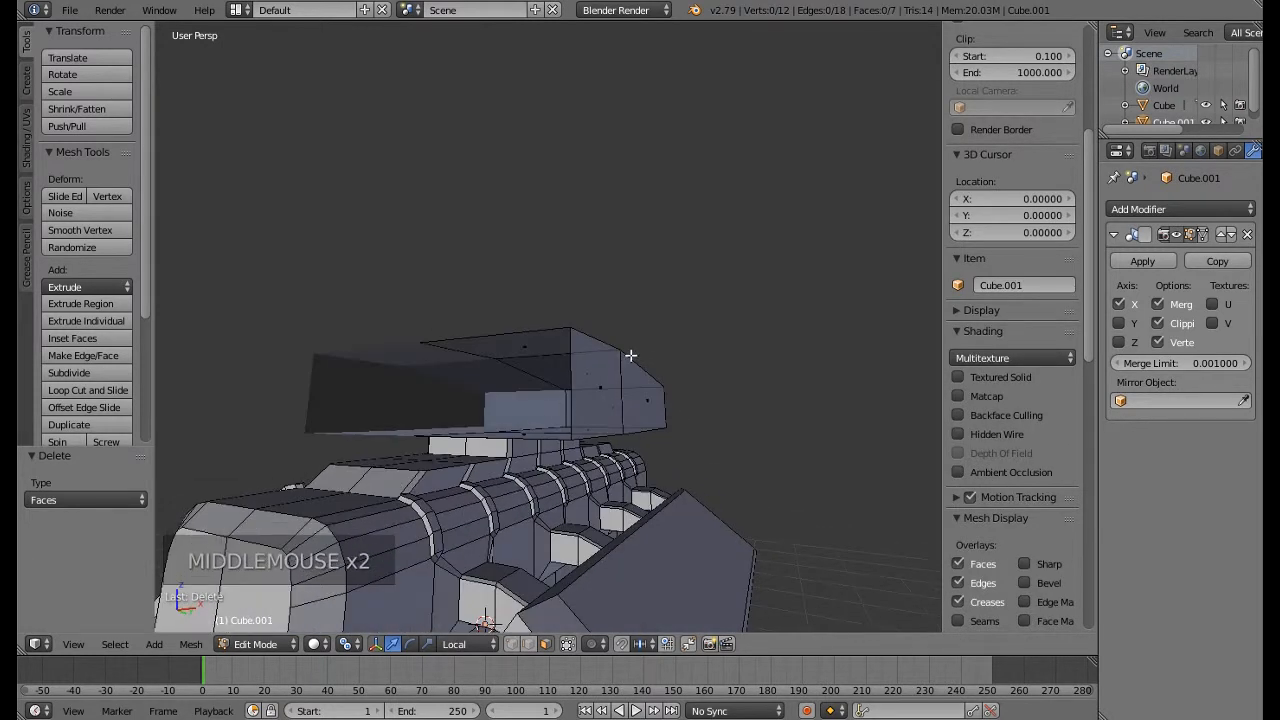
middle_click_drag(631, 355, 580, 362)
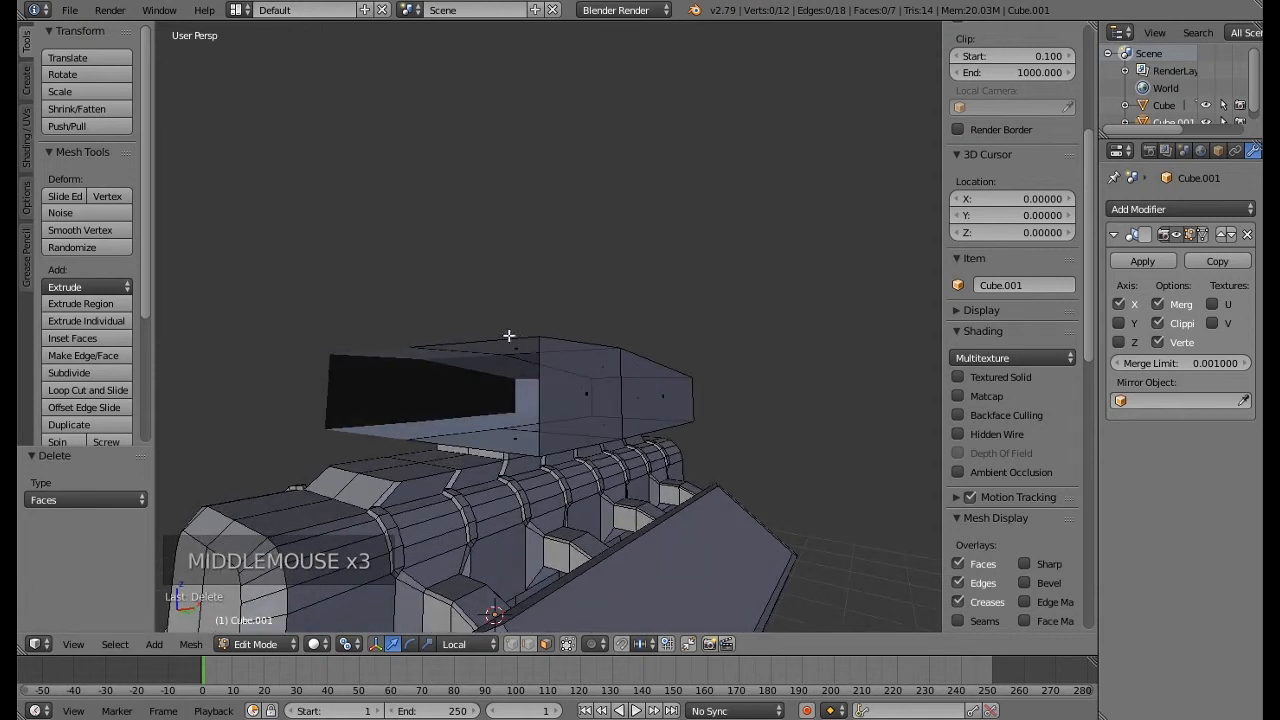
middle_click_drag(537, 400, 571, 422)
Show the scoop in wireframe over the side blueprint and switch to edge selection
key("KP_1")
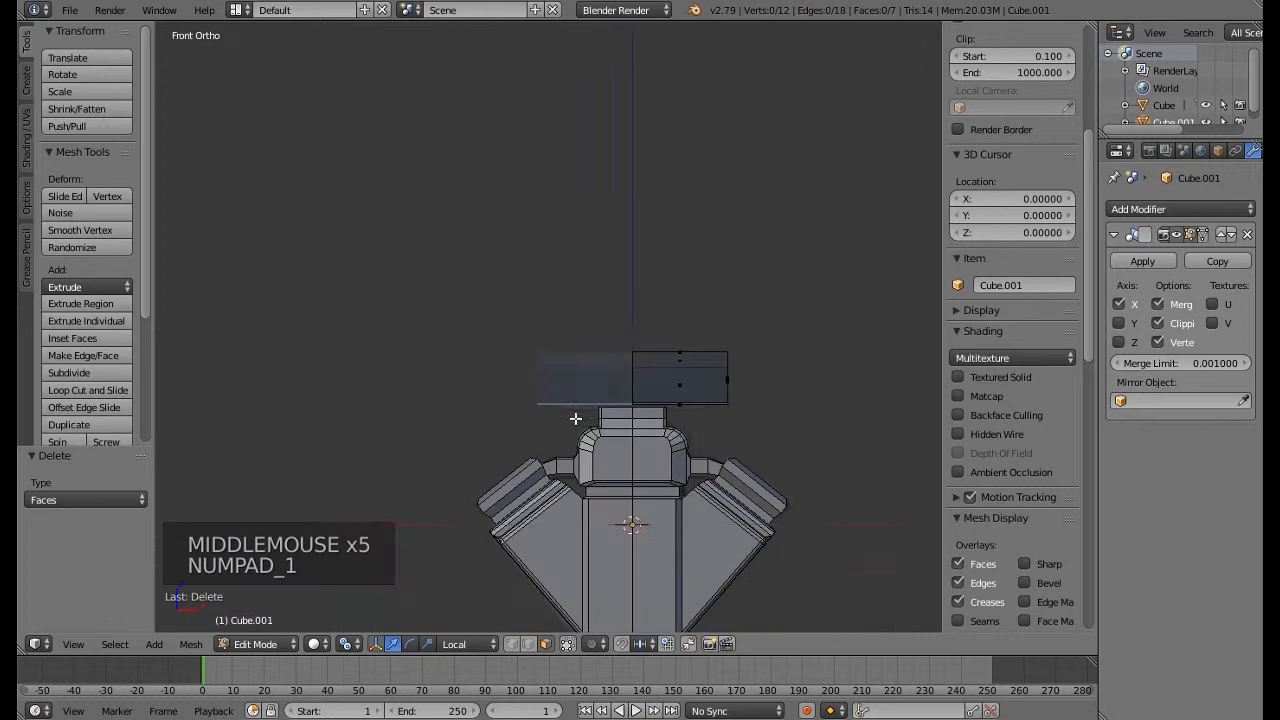
key("KP_3")
scroll(634, 380, "up", 5)
middle_click_drag(410, 405, 578, 418, "shift")
key("z")
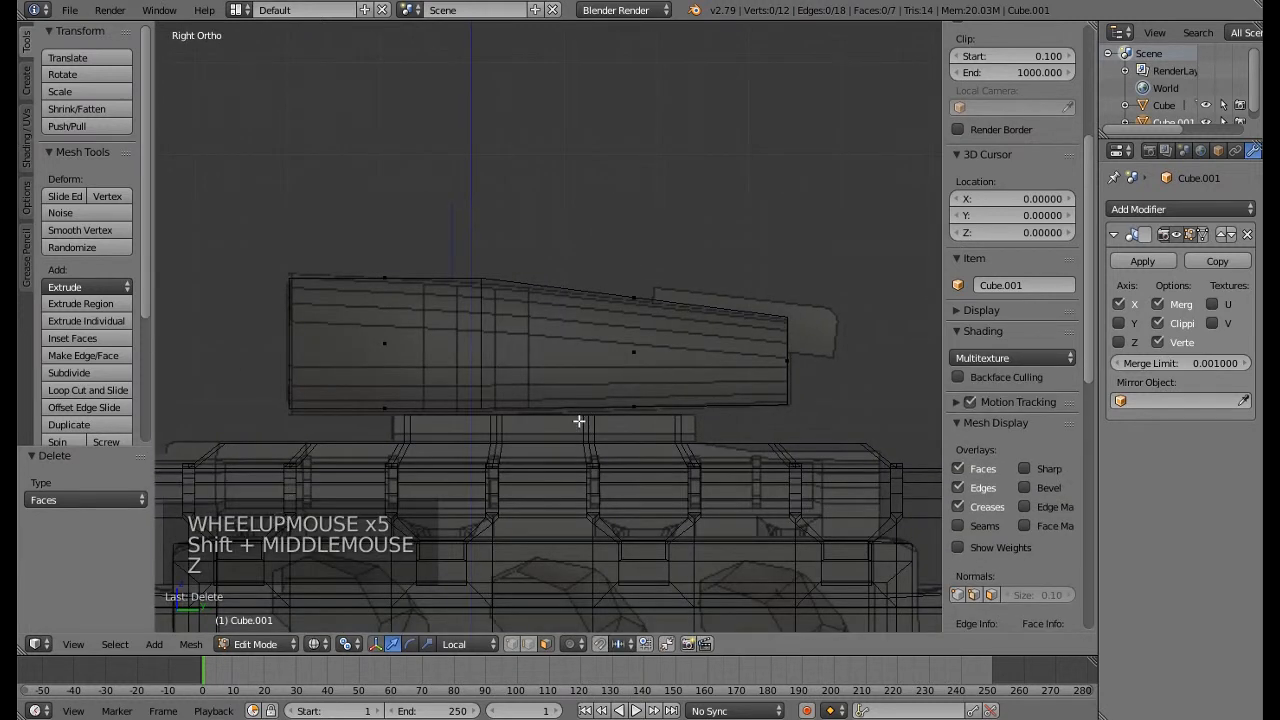
left_click(528, 644)
right_click(481, 359)
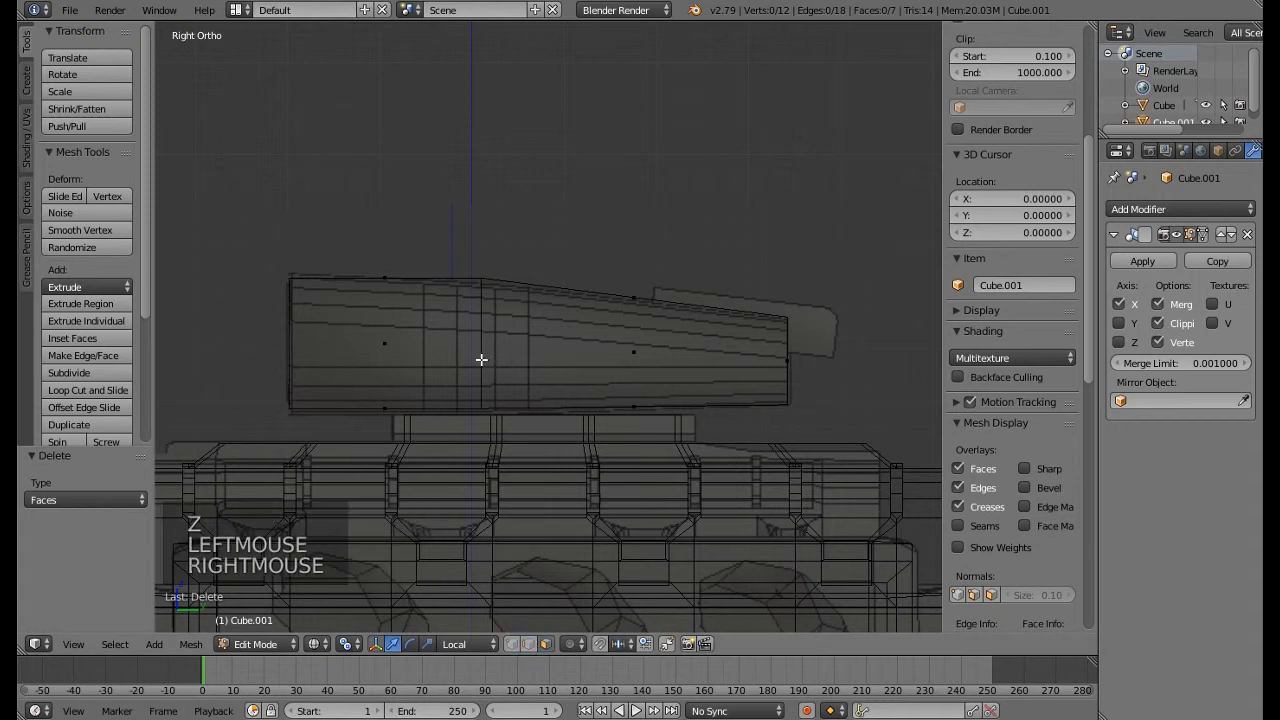
left_click(534, 639)
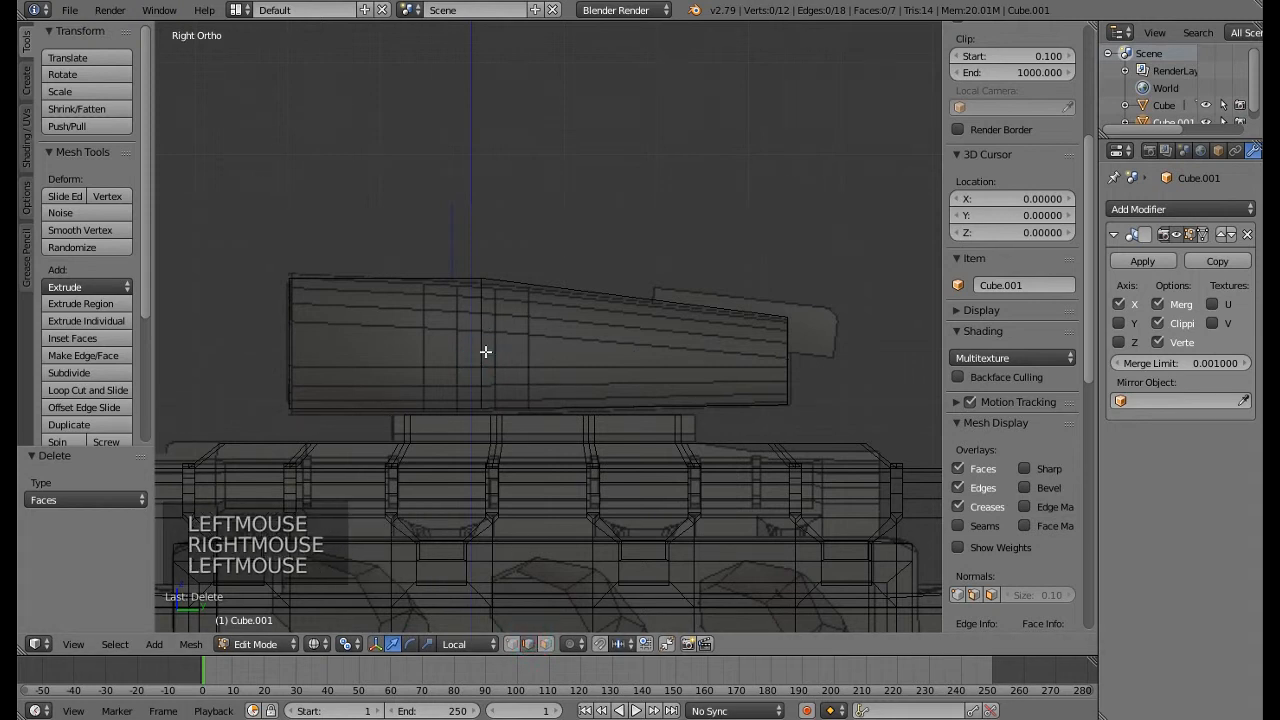
Bevel the scoop's middle top, side and bottom loop edges by 0.669 with 4 segments, and check against the side blueprint
right_click(487, 348)
middle_click_drag(488, 346, 540, 183)
key("KP_Decimal")
scroll(526, 374, "down", 3)
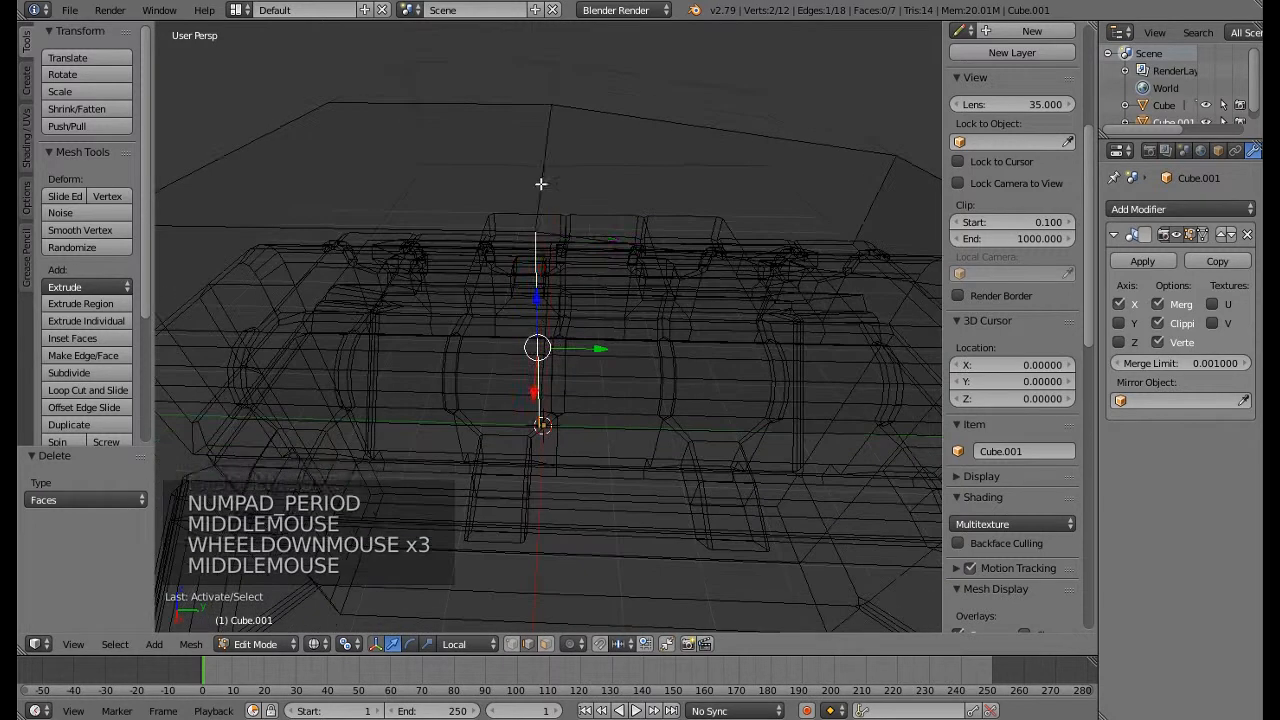
right_click(540, 185, "shift")
middle_click_drag(540, 289, 549, 393)
right_click(543, 386, "shift")
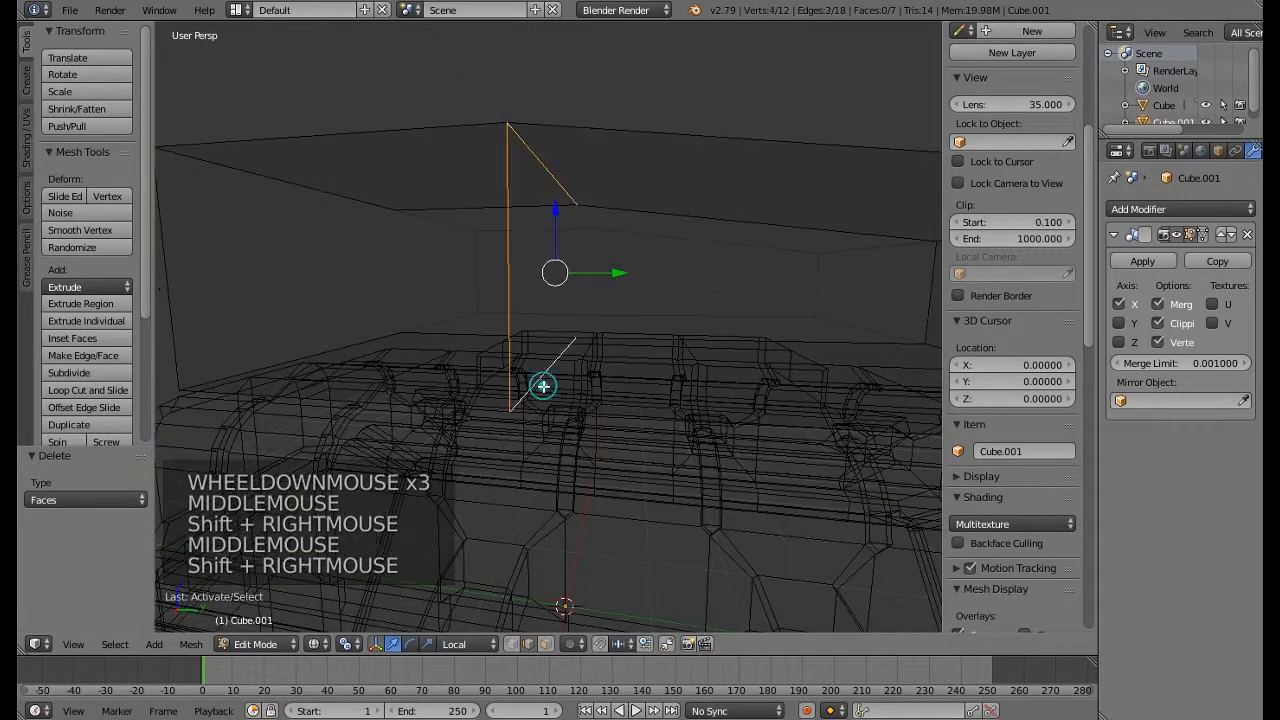
scroll(579, 428, "down", 2)
key("ctrl+b")
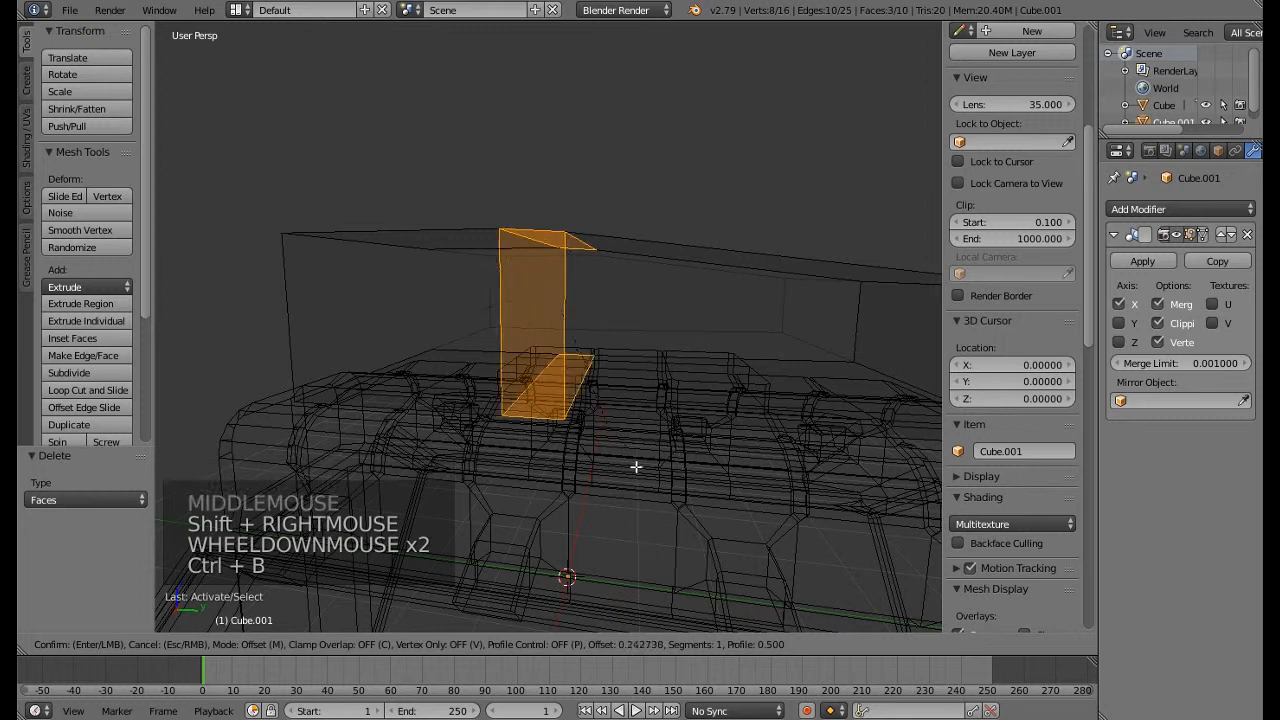
scroll(650, 485, "up", 2)
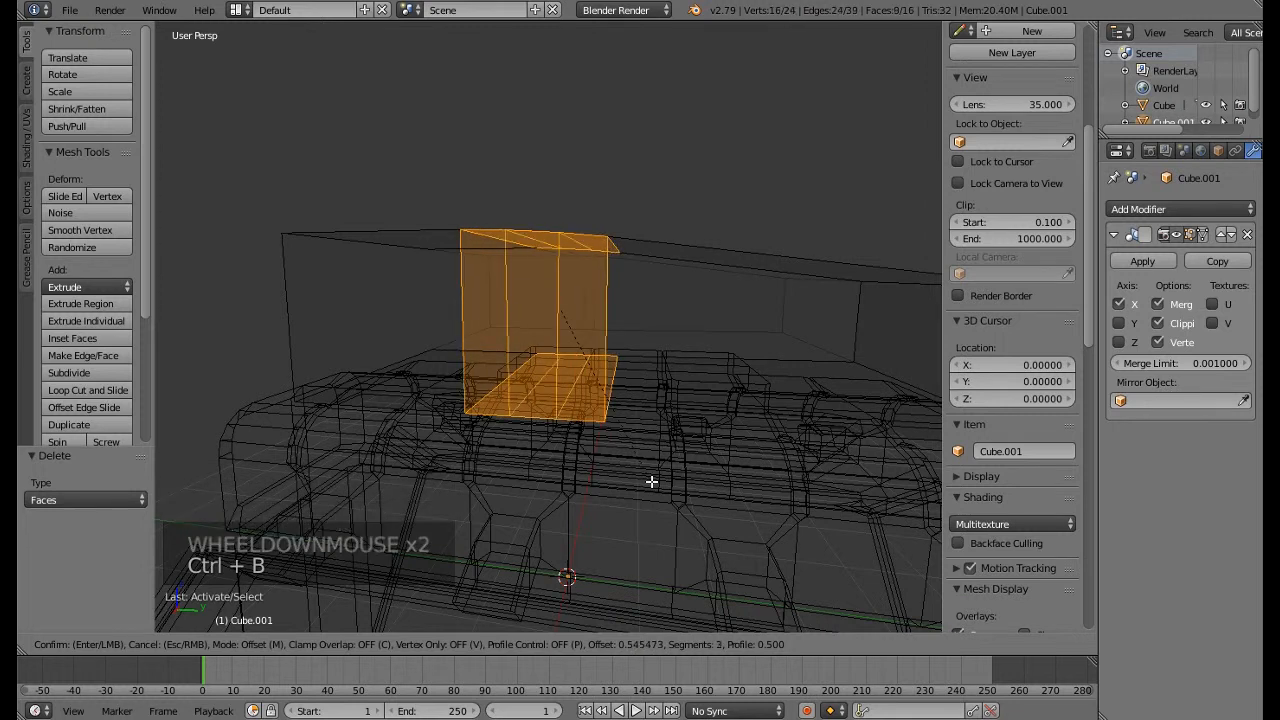
scroll(656, 492, "up", 1)
left_click(655, 492)
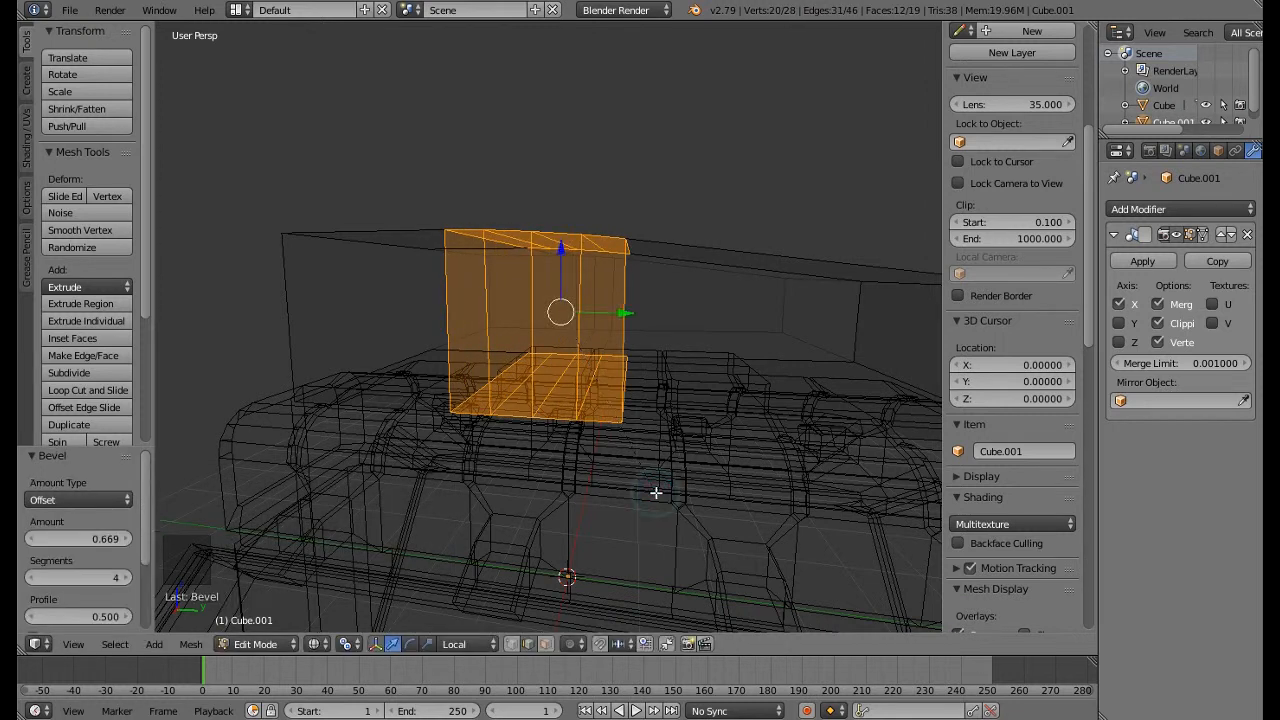
key("KP_1")
key("KP_3")
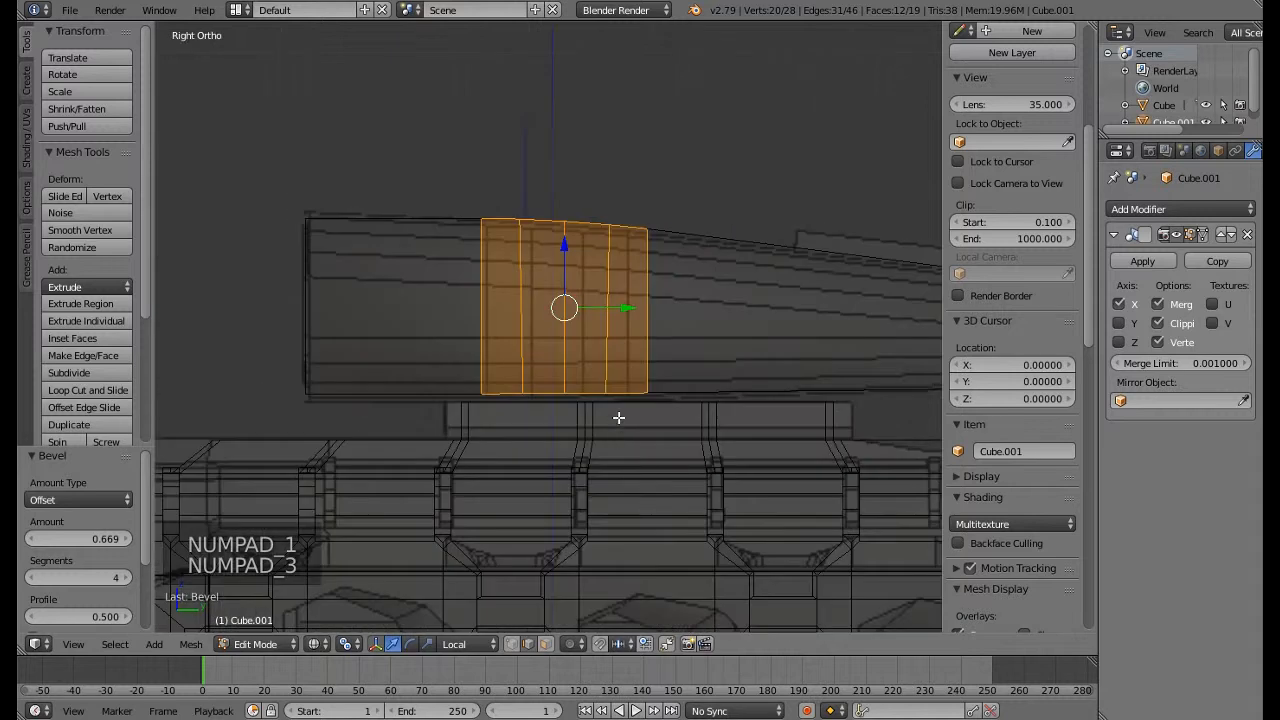
middle_click_drag(615, 438, 569, 443, "shift")
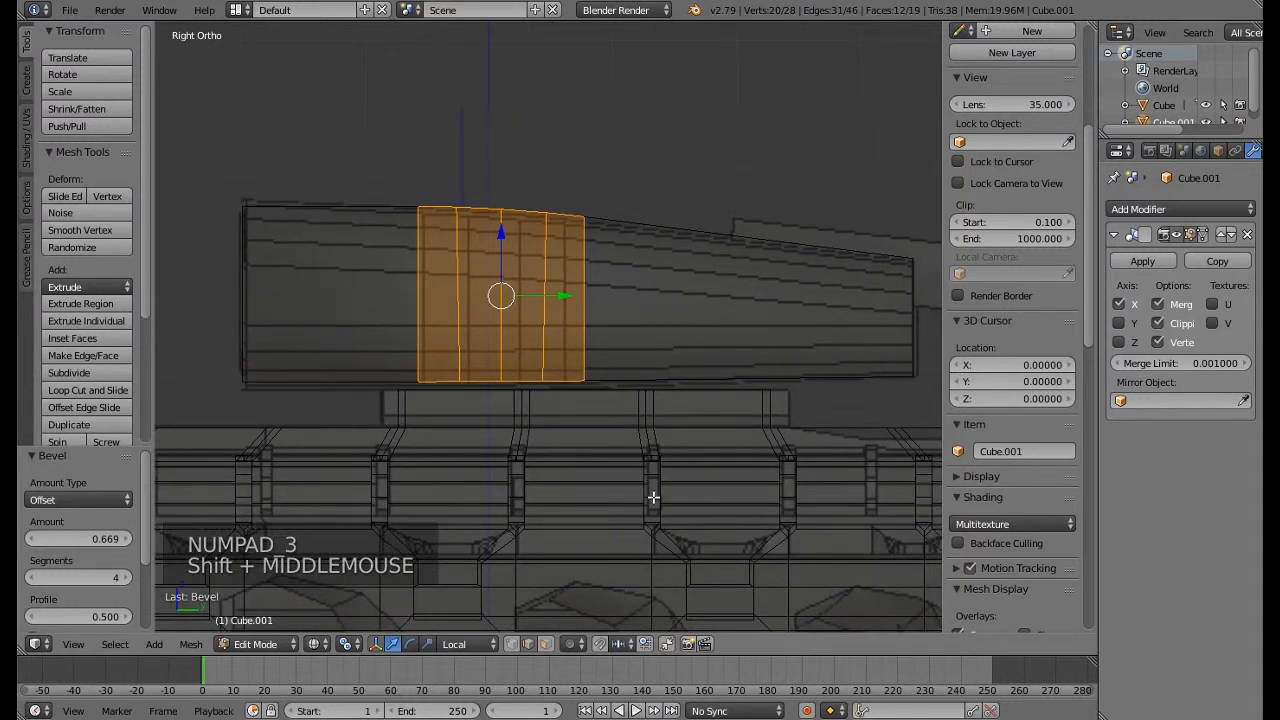
Scale the scoop's bevelled middle section along Y by 0.895
key("s")
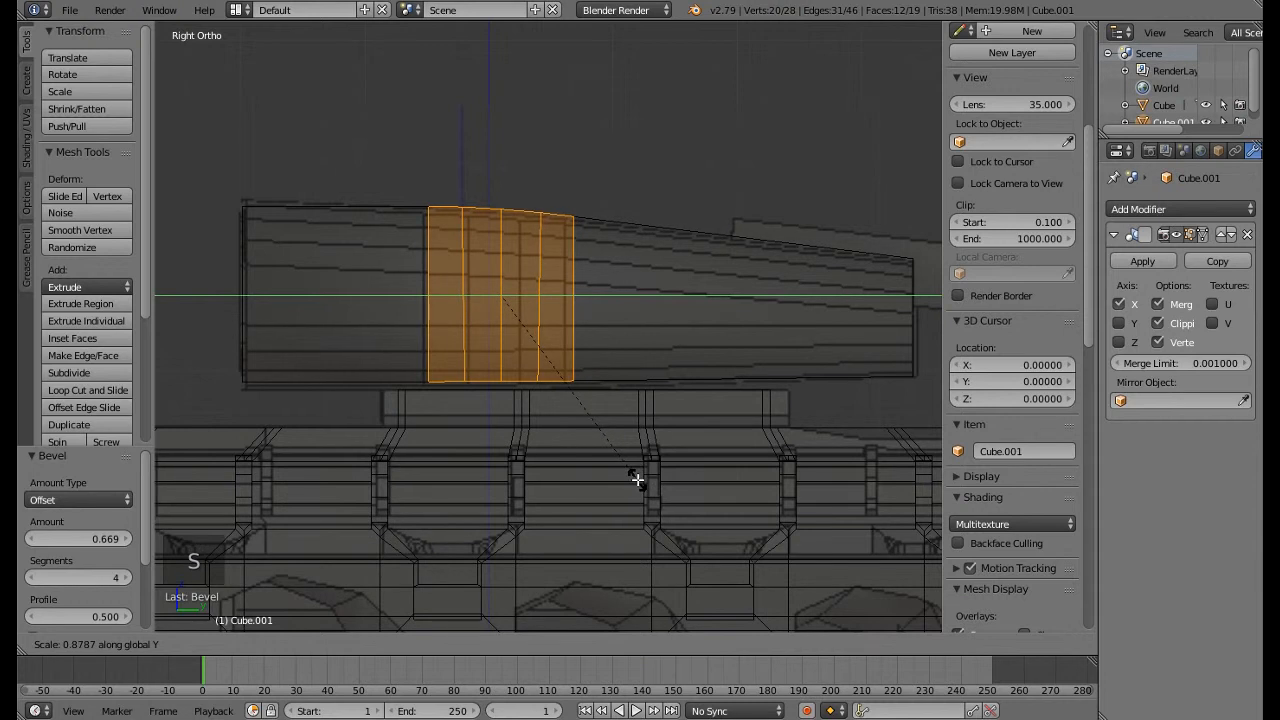
left_click(640, 484)
scroll(640, 484, "down", 3)
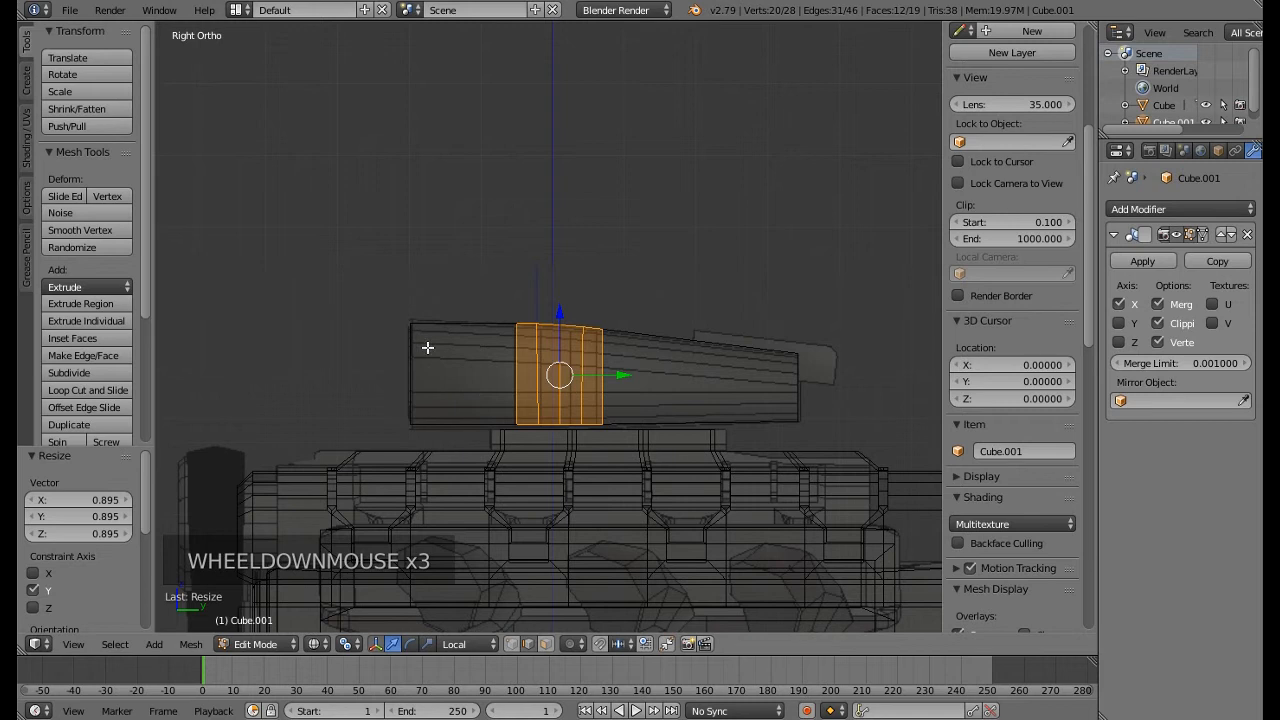
Bevel the scoop's lengthwise upper and lower outer corner edge loops by 0.357 with 4 segments
middle_click_drag(427, 347, 681, 484)
right_click(667, 352)
right_click(654, 352, "alt")
right_click(686, 449, "alt+shift")
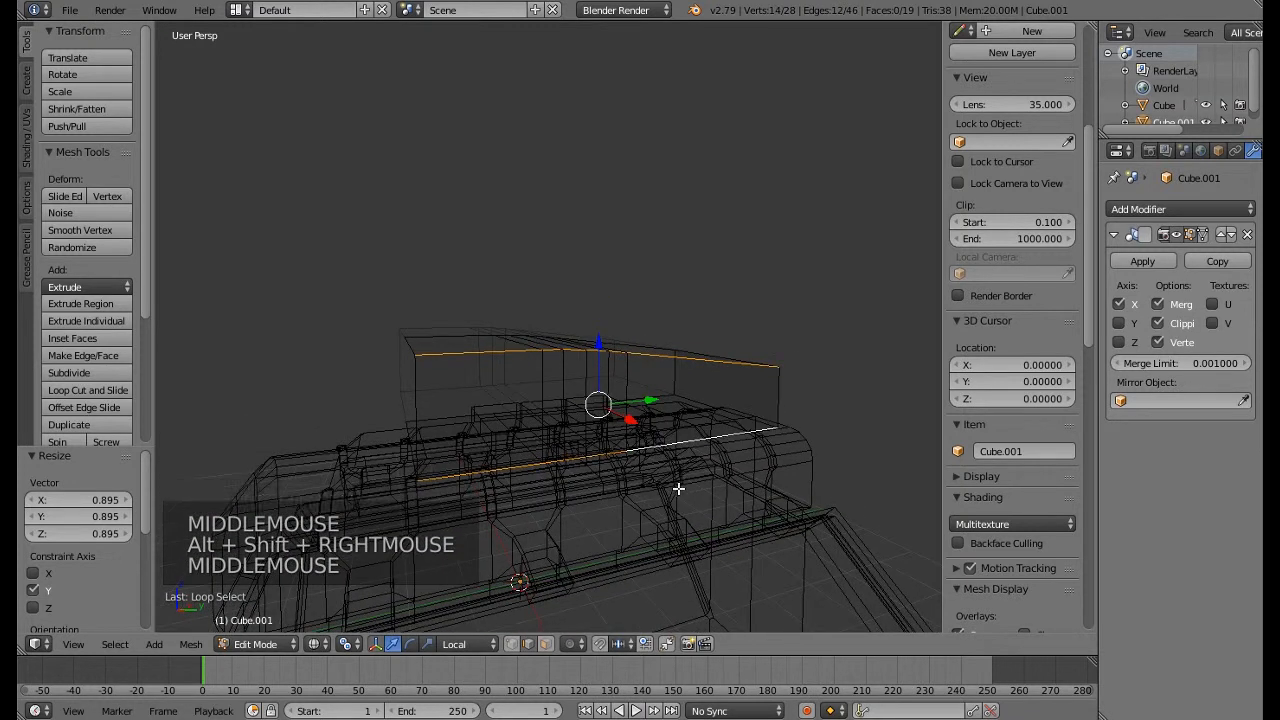
key("KP_1")
key("KP_3")
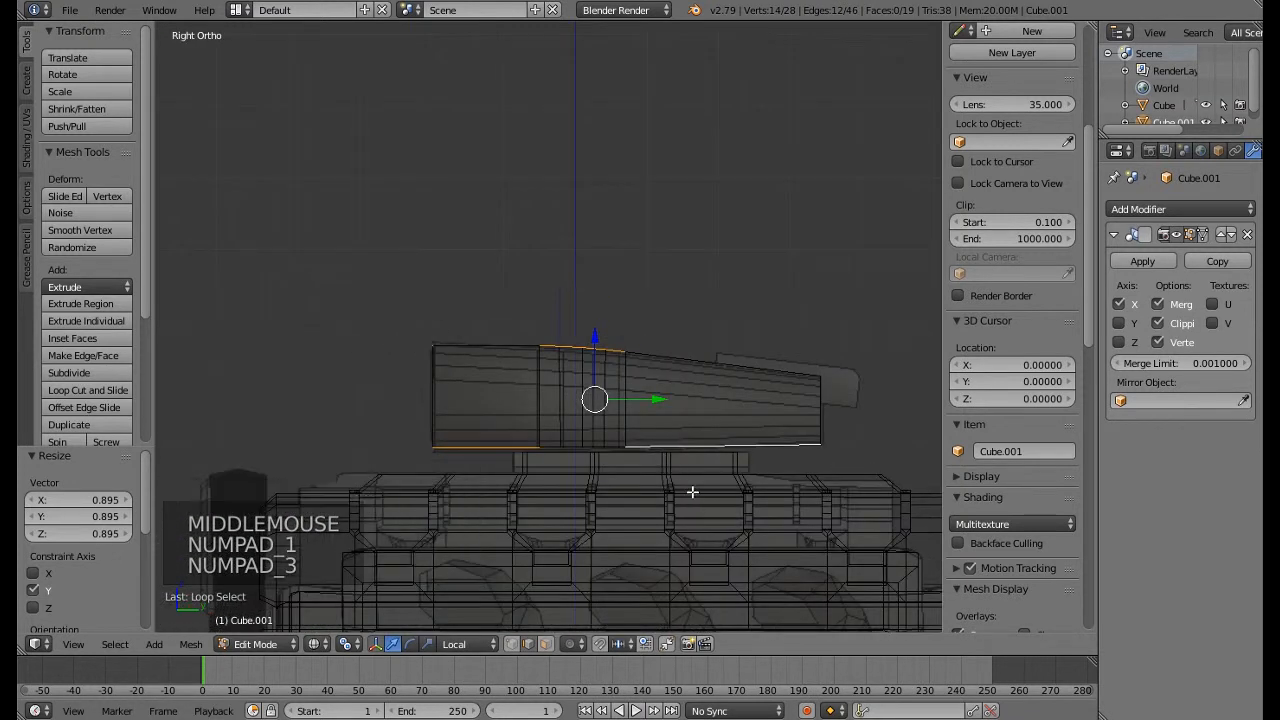
key("ctrl+b")
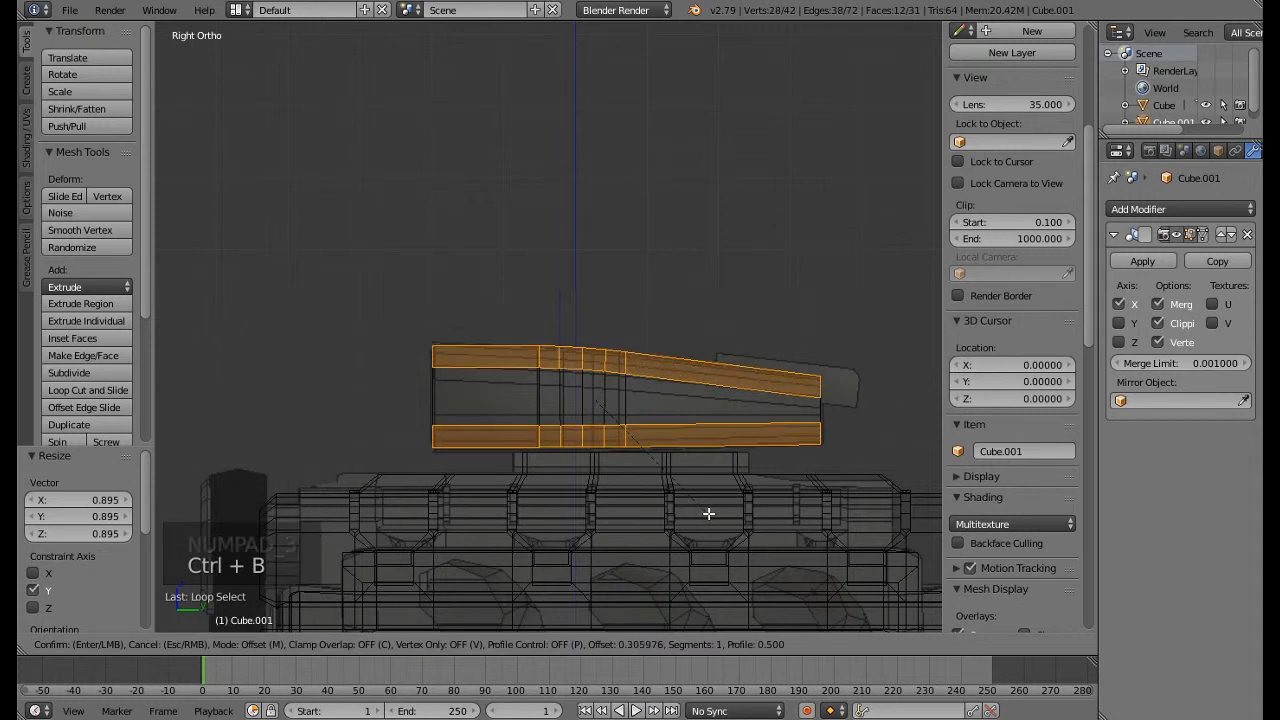
scroll(711, 515, "up", 1)
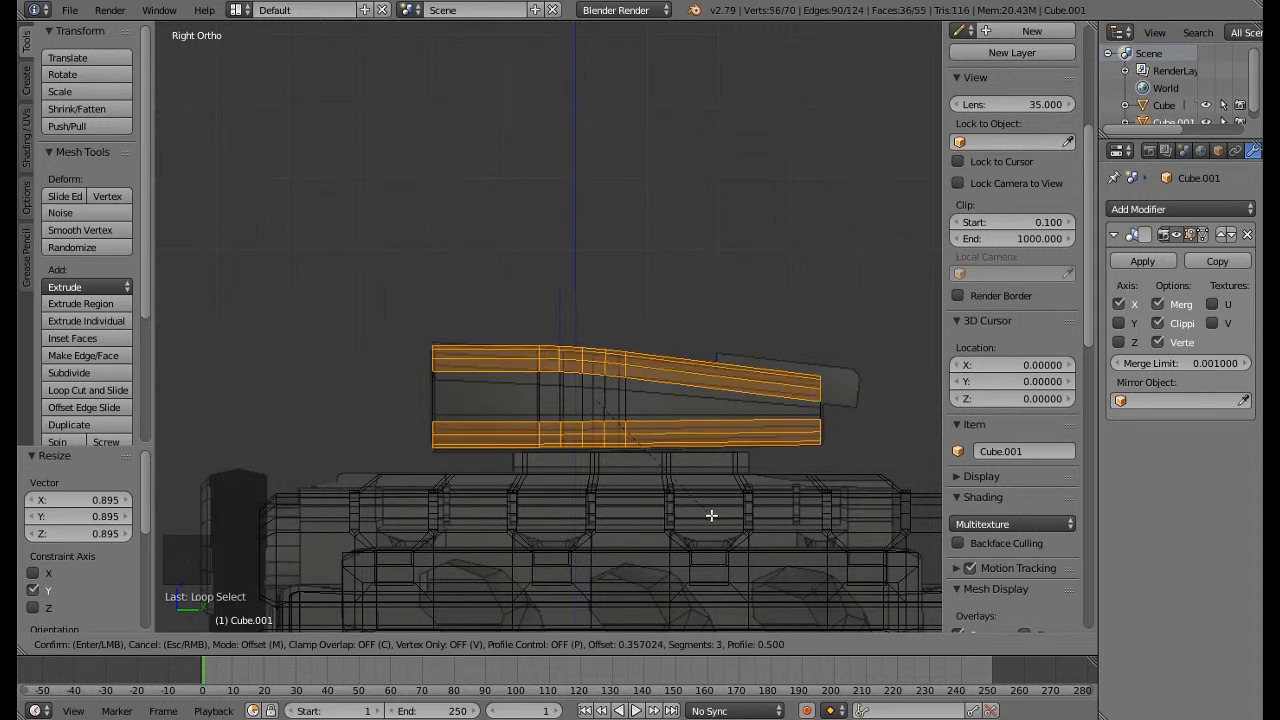
scroll(711, 515, "up", 1)
left_click(710, 514)
Return to solid shading and select the edge loop around the scoop's rear end
middle_click_drag(574, 357, 724, 464)
key("z")
scroll(371, 438, "down", 3)
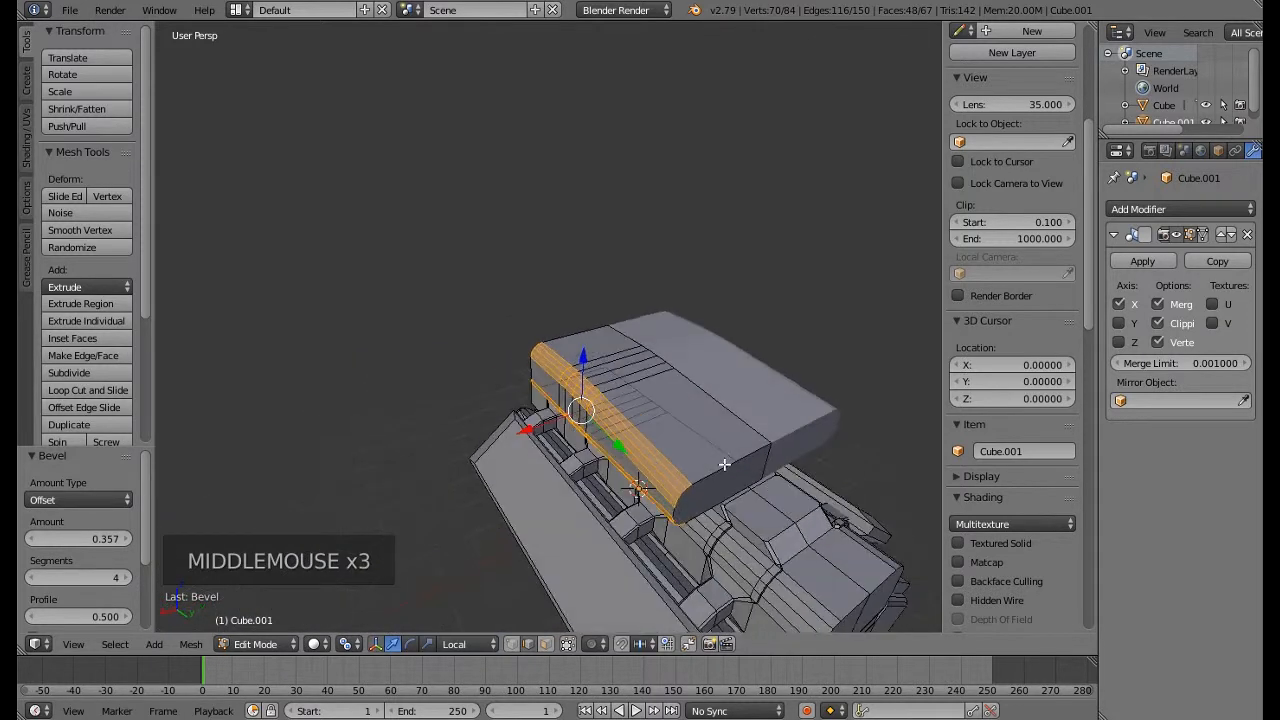
right_click(724, 464)
right_click(724, 464, "alt")
middle_click_drag(767, 503, 628, 436)
scroll(628, 436, "up", 1)
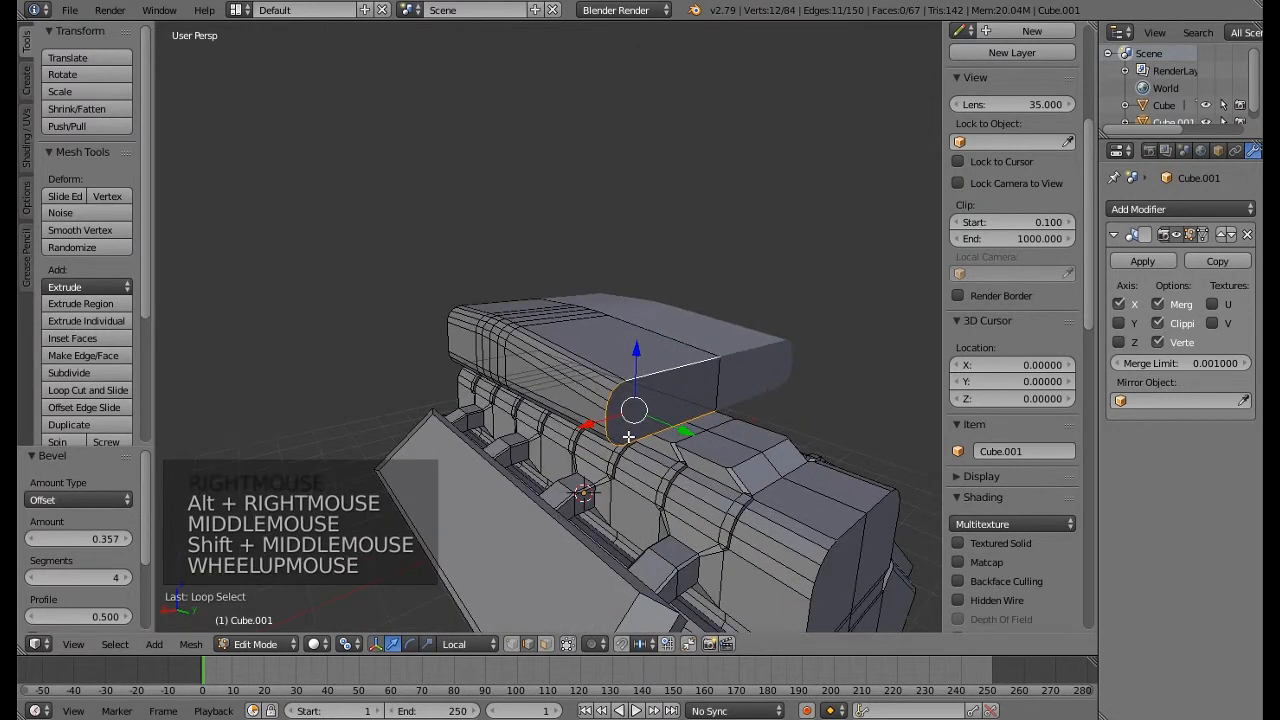
Compare the scoop's rear end with the side blueprint in wireframe and return to solid shading
key("KP_1")
key("KP_3")
scroll(616, 410, "up", 2)
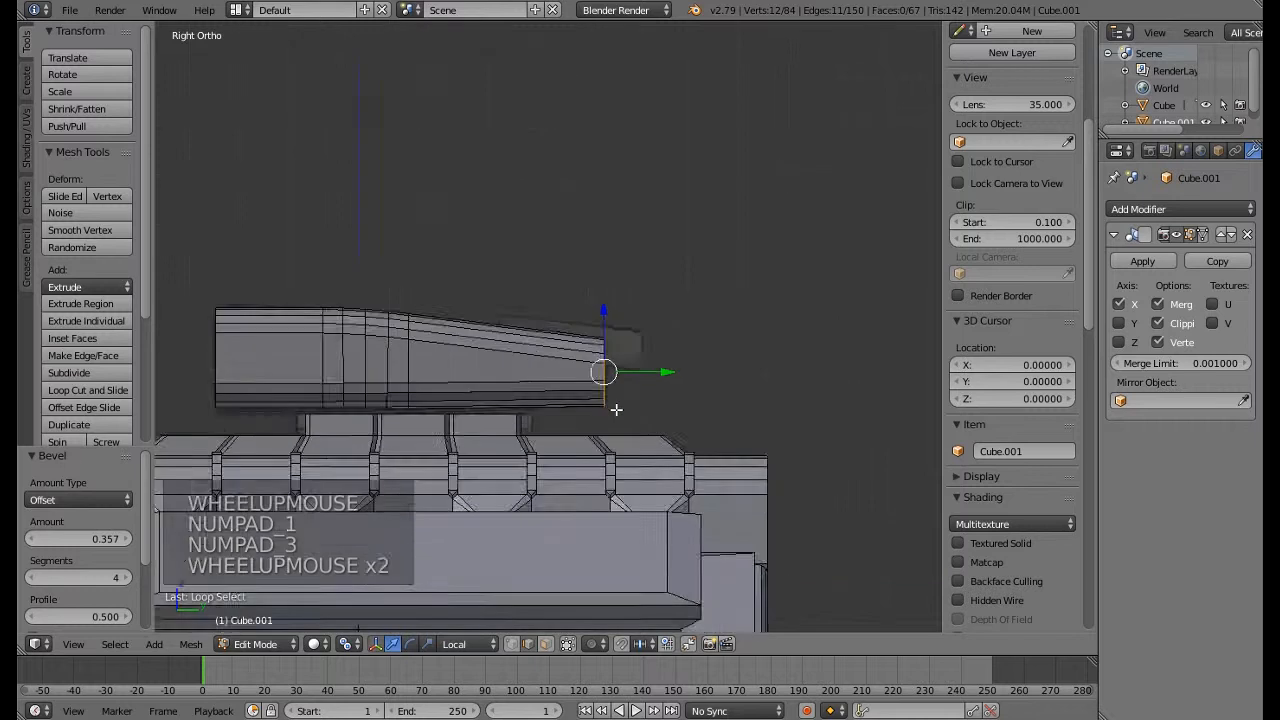
scroll(616, 410, "up", 3)
scroll(614, 398, "up", 3)
key("z")
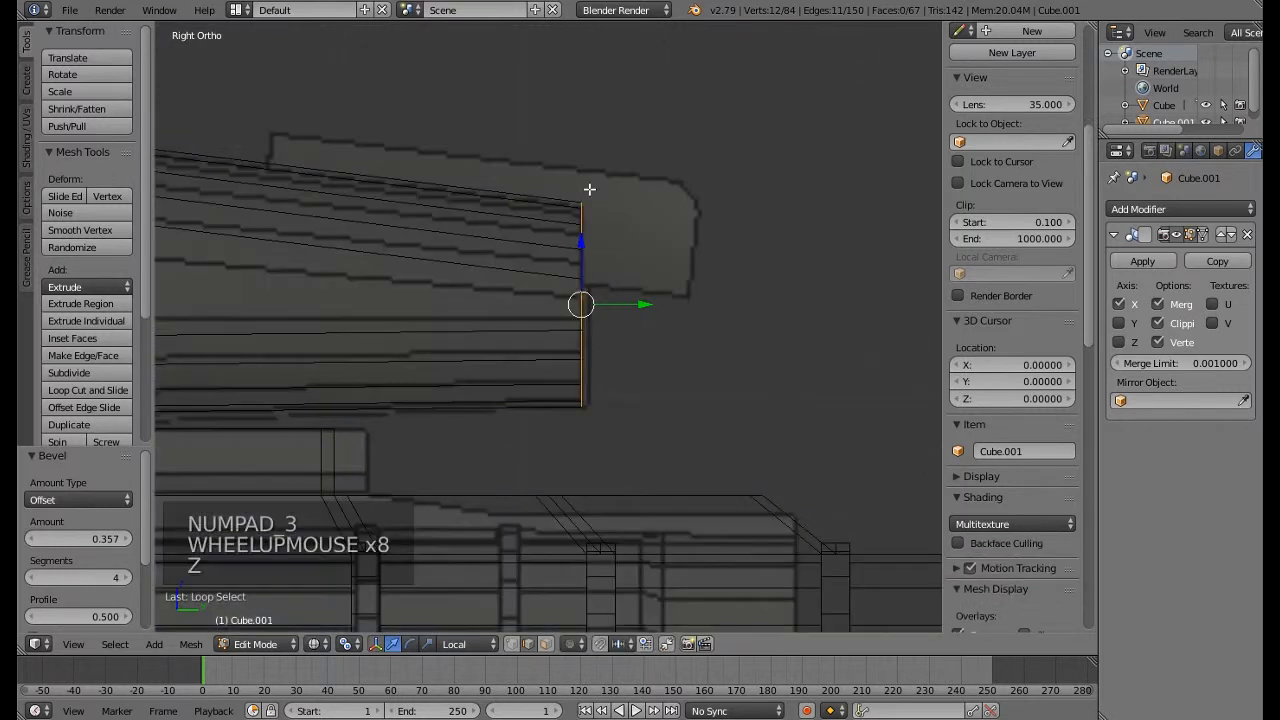
key("z")
middle_click_drag(651, 270, 583, 340)
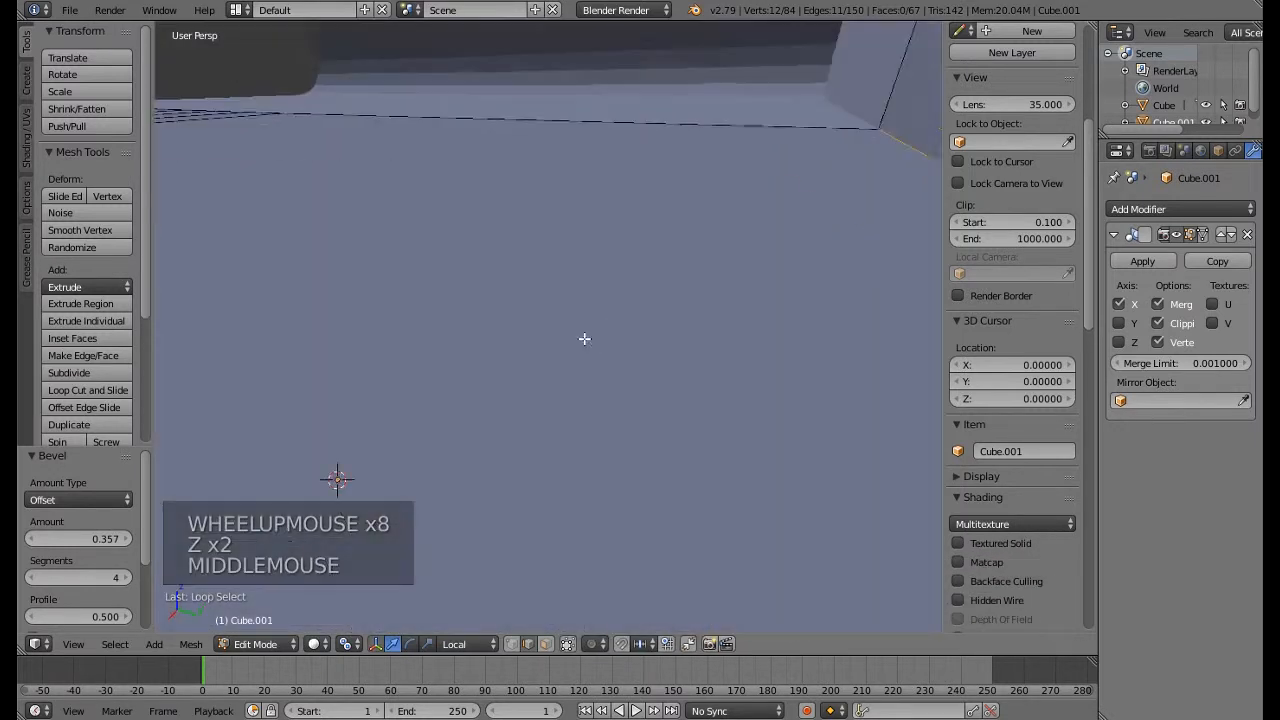
Bevel the edge loop around the scoop's closed narrow end with an offset of about 0.216 and 3 segments
key("KP_Decimal")
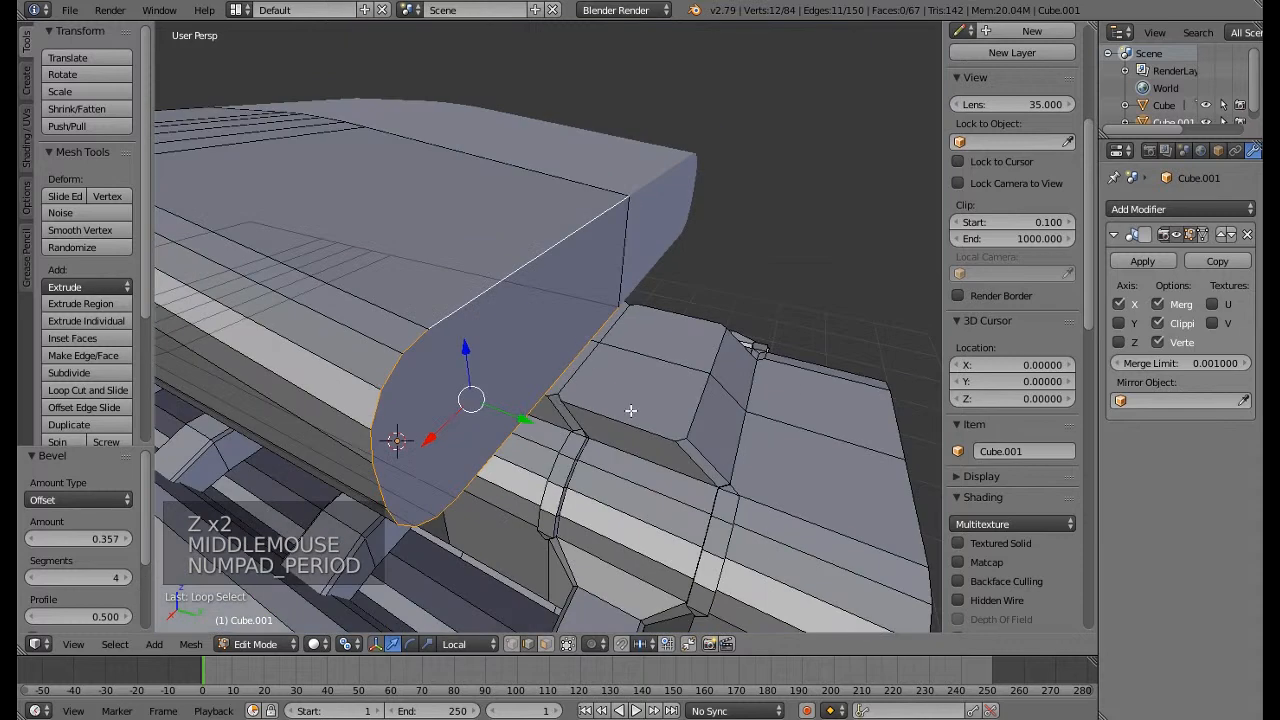
key("ctrl+b")
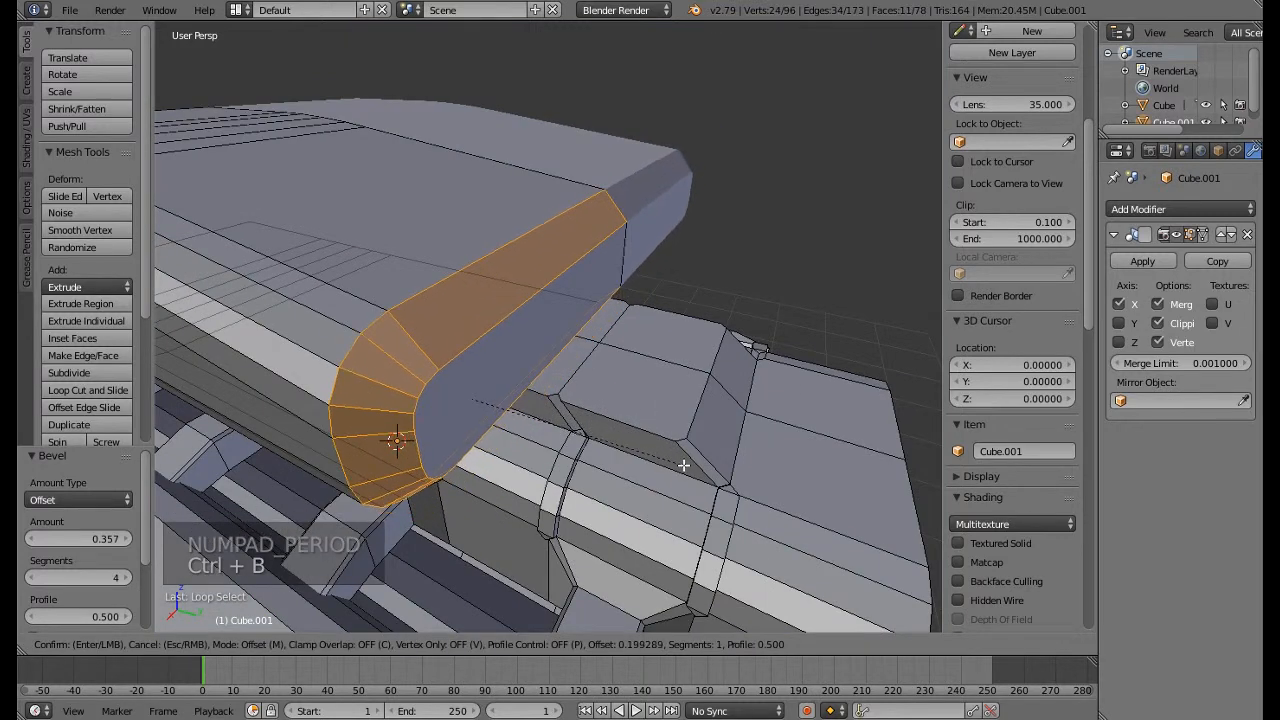
scroll(683, 472, "down", 1)
left_click(683, 477)
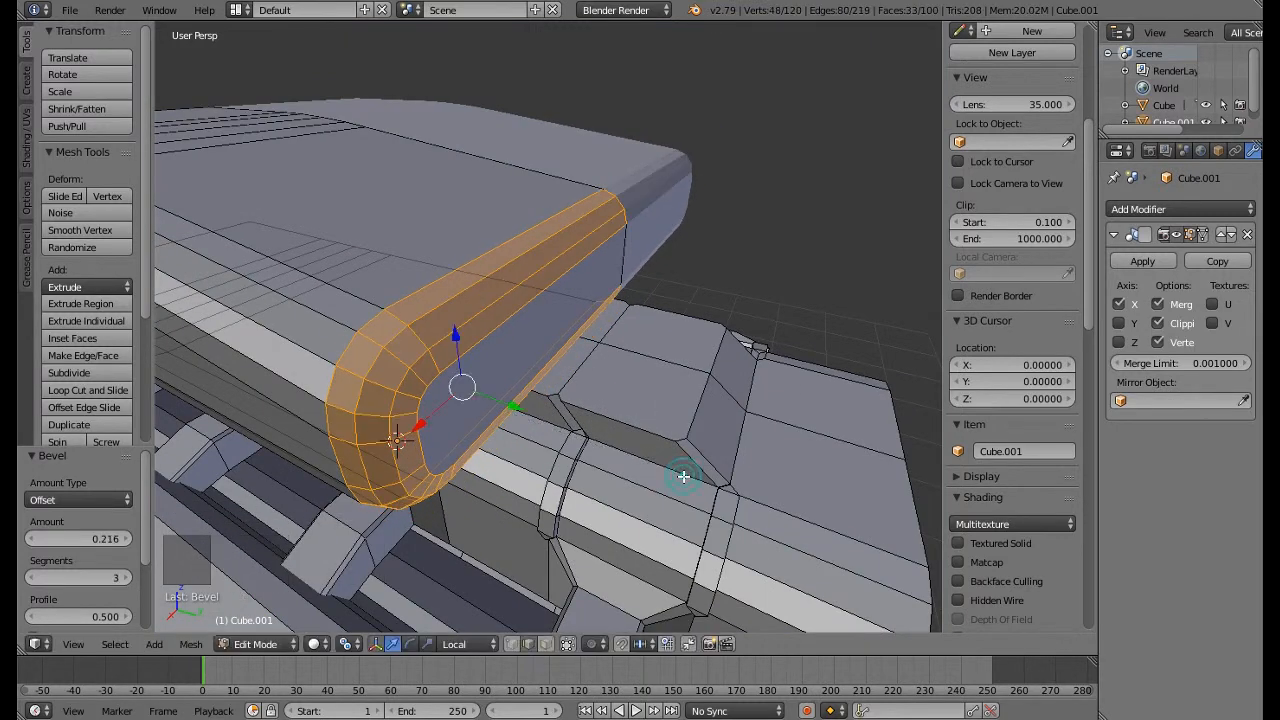
scroll(683, 477, "down", 3)
key("Tab")
middle_click_drag(657, 466, 527, 385)
scroll(695, 395, "down", 3)
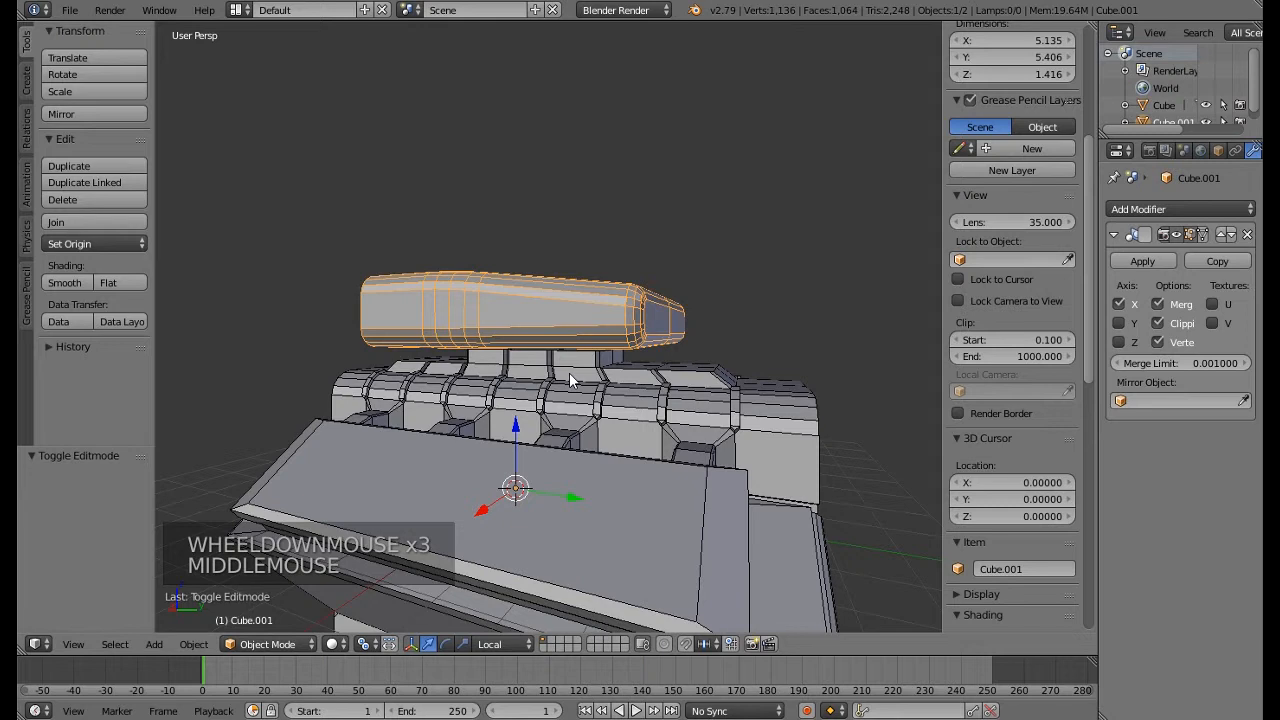
Scale the beveled narrow end of the scoop along Z to about 0.89 in the right side view
key("KP_3")
key("Tab")
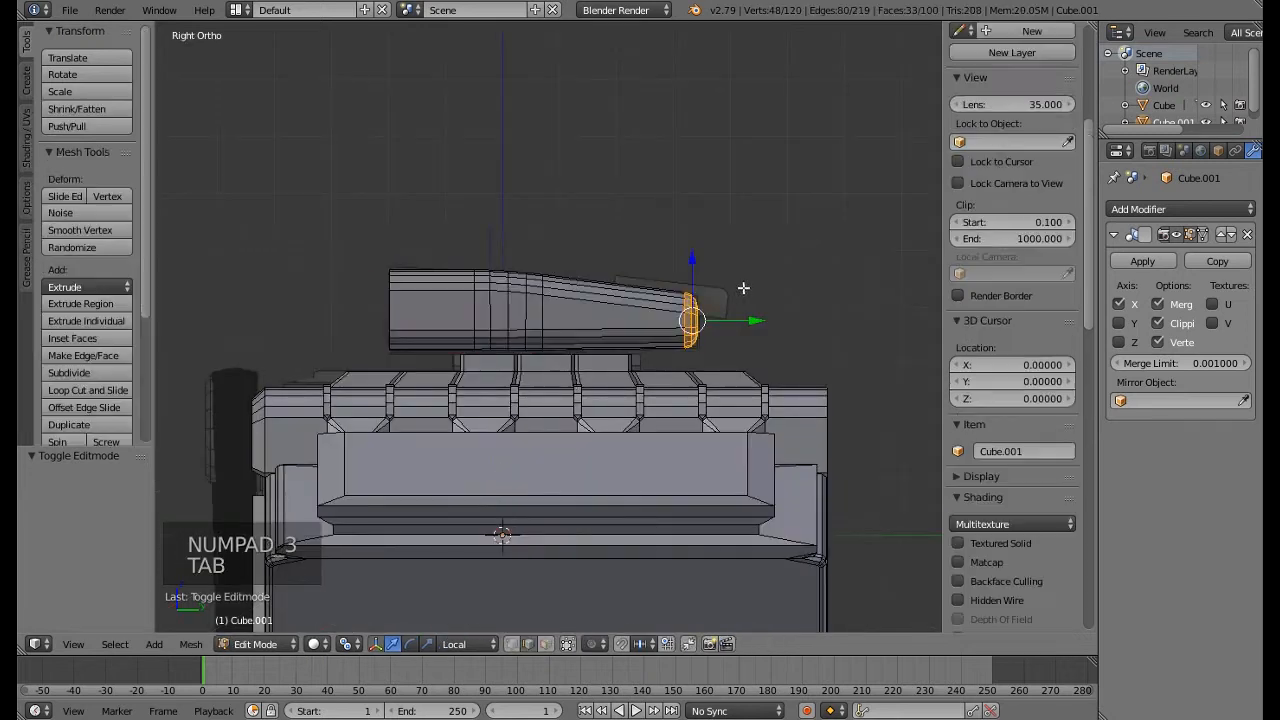
scroll(703, 443, "up", 3)
key("s")
key("s")
key("s")
key("s")
key("z")
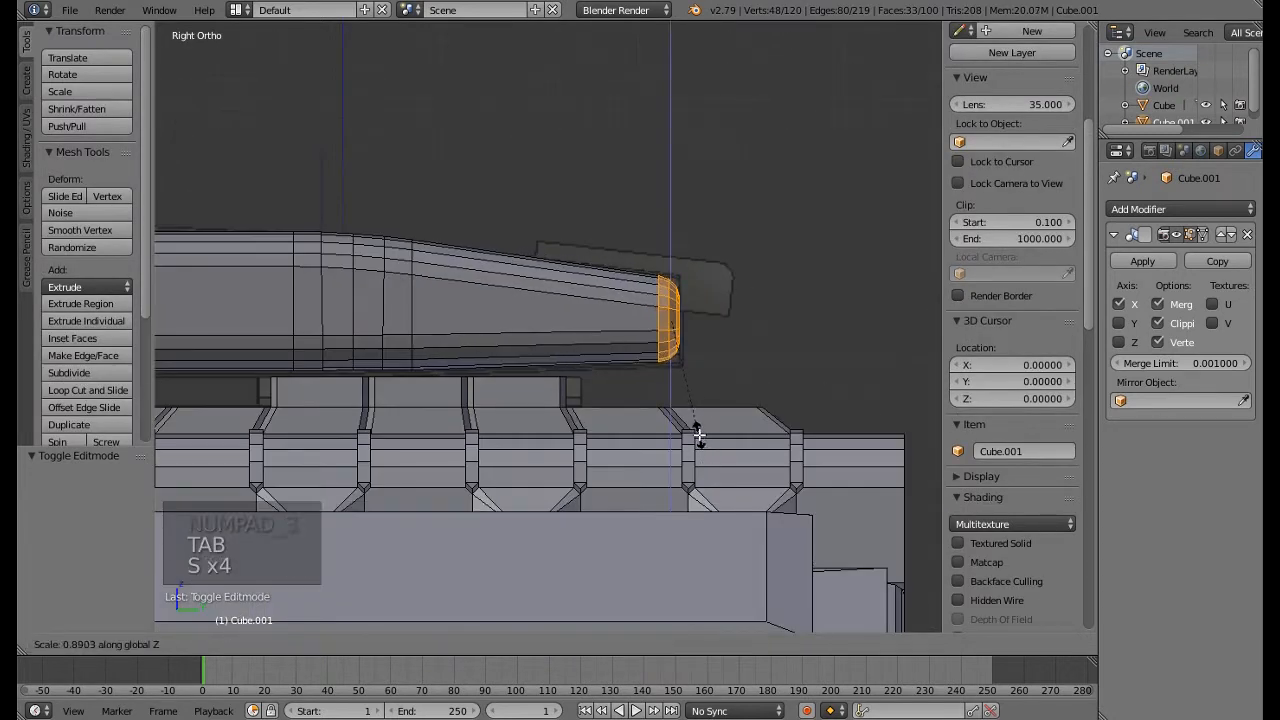
left_click(698, 435)
Shorten the scoop by moving its narrow end about -0.545 along Y and raise that end about 0.097 along Z
left_click(709, 317)
left_click(612, 260)
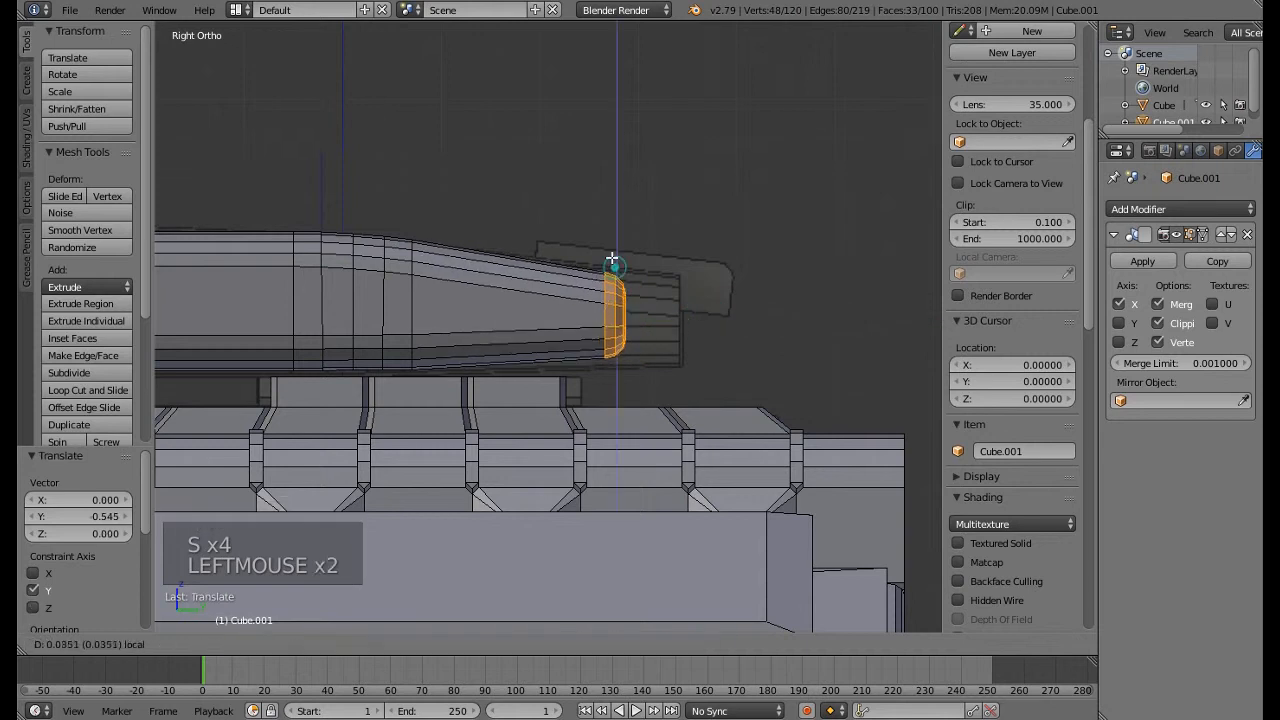
left_click_drag(612, 260, 613, 260)
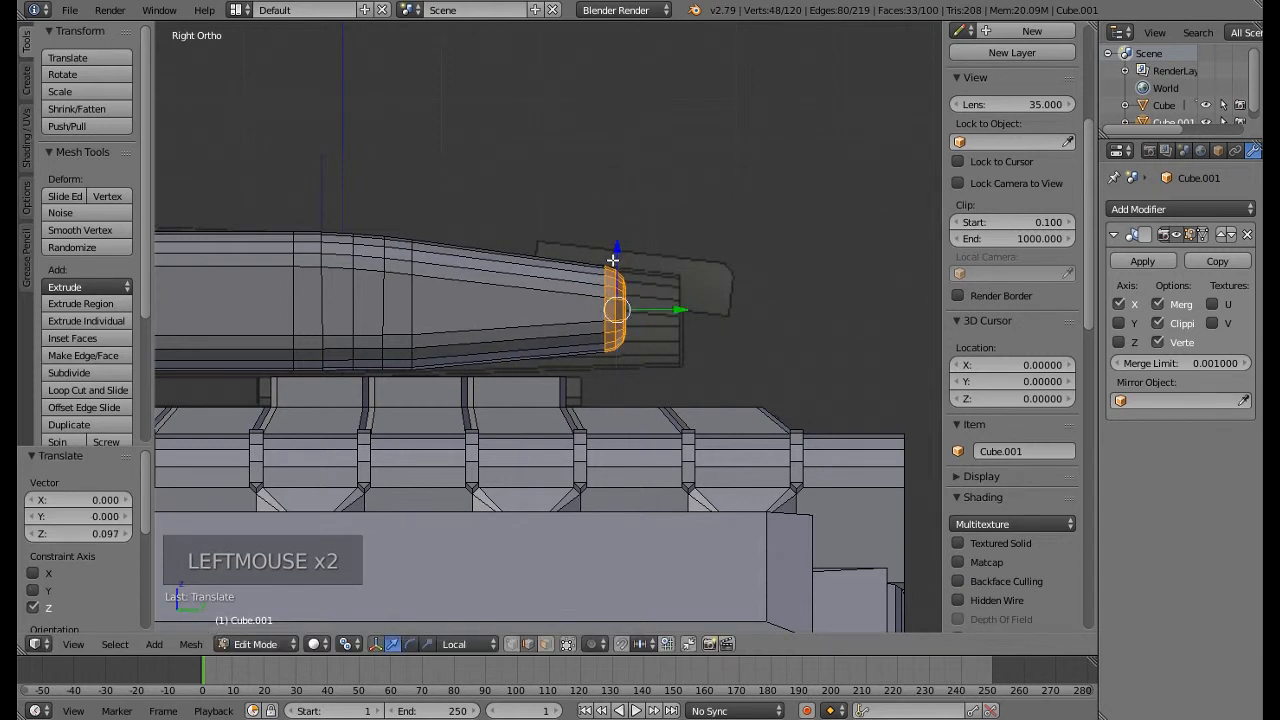
scroll(613, 260, "down", 4)
key("Tab")
middle_click_drag(613, 262, 587, 325)
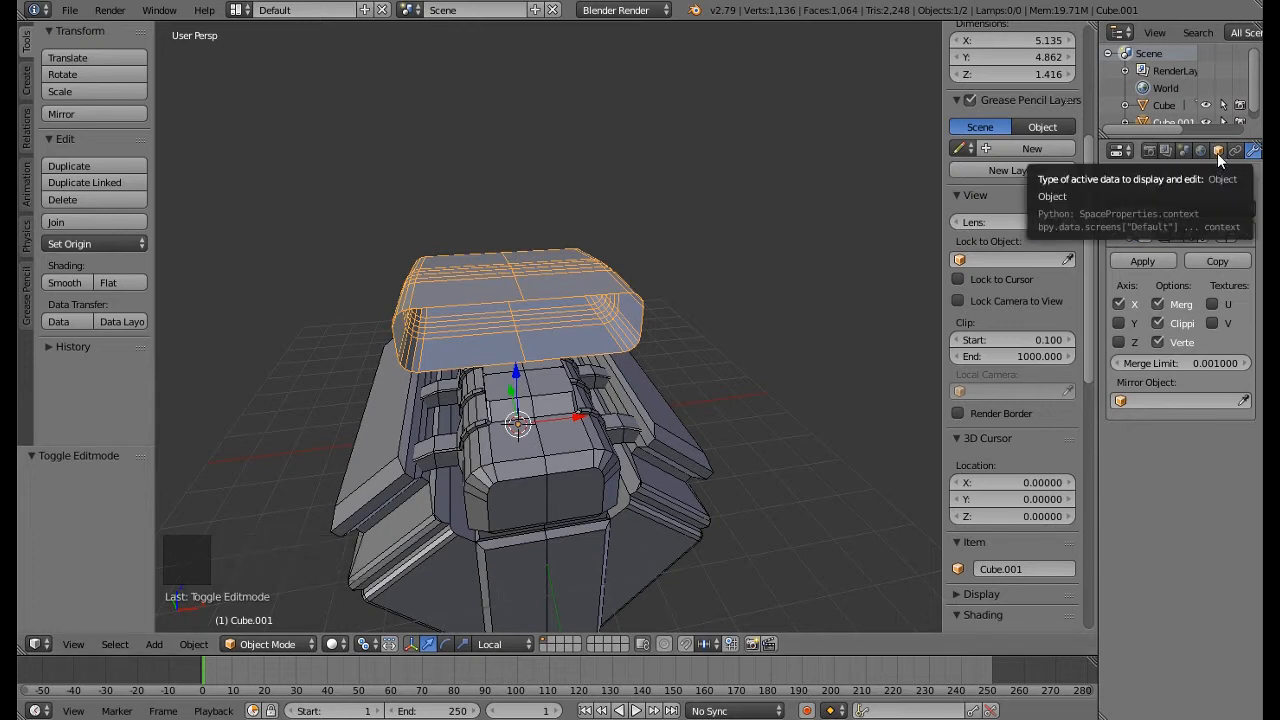
Add a Solidify modifier to the scoop and set its thickness to about 0.071
left_click(1149, 209)
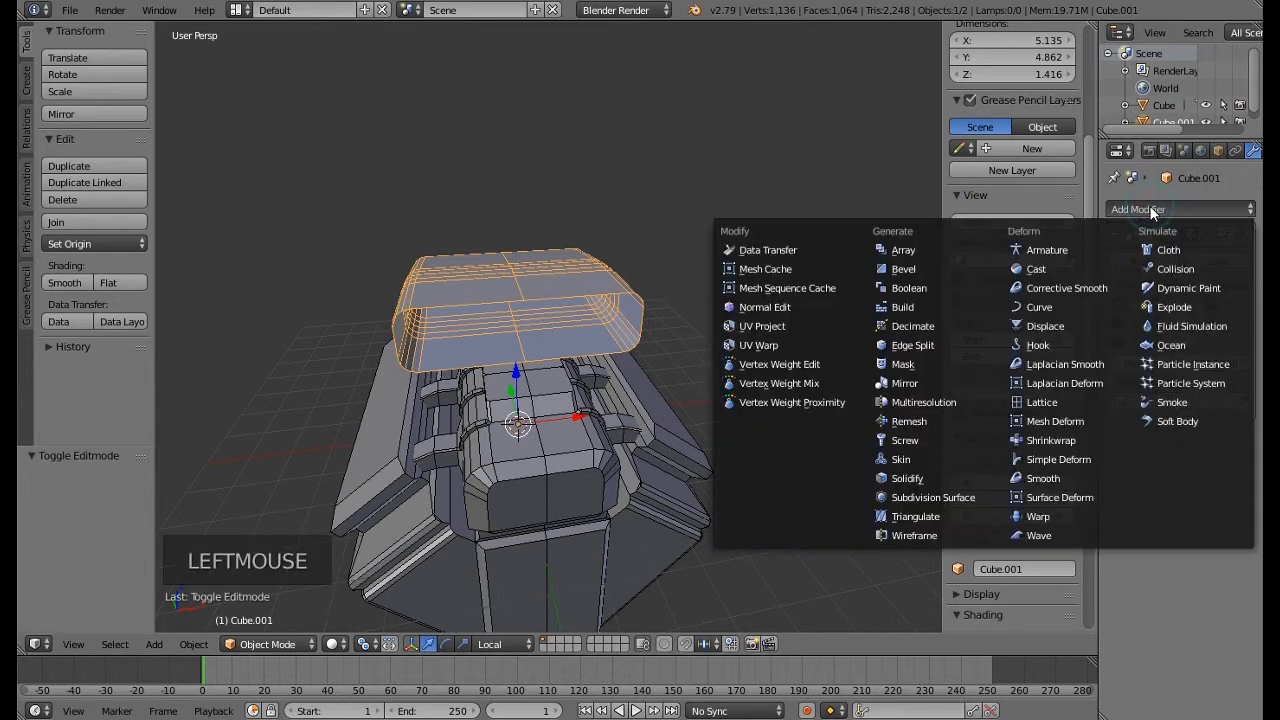
left_click(913, 478)
middle_click_drag(720, 380, 591, 329)
scroll(591, 329, "up", 2)
scroll(556, 310, "up", 1)
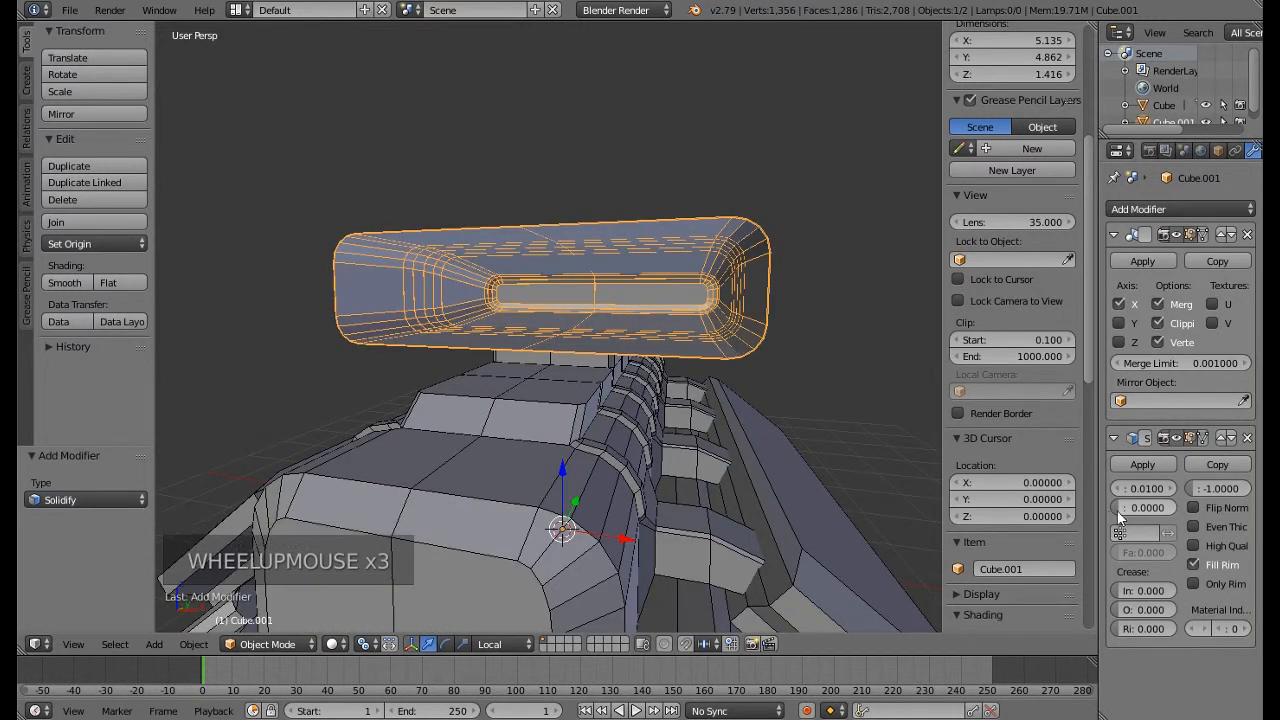
left_click_drag(1099, 504, 1144, 494)
middle_click_drag(565, 241, 829, 476)
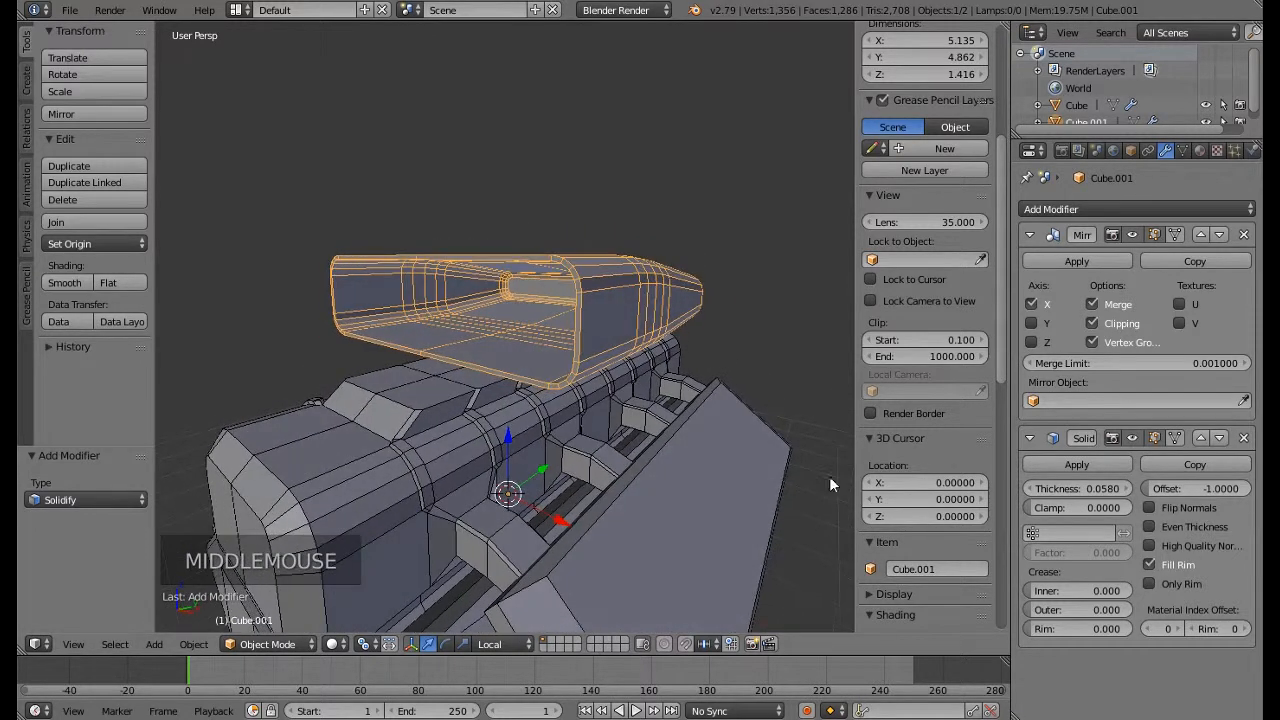
left_click_drag(1085, 489, 1109, 489)
Scale the entire scoop mesh by about 1.09 along Z against the front reference image
key("KP_1")
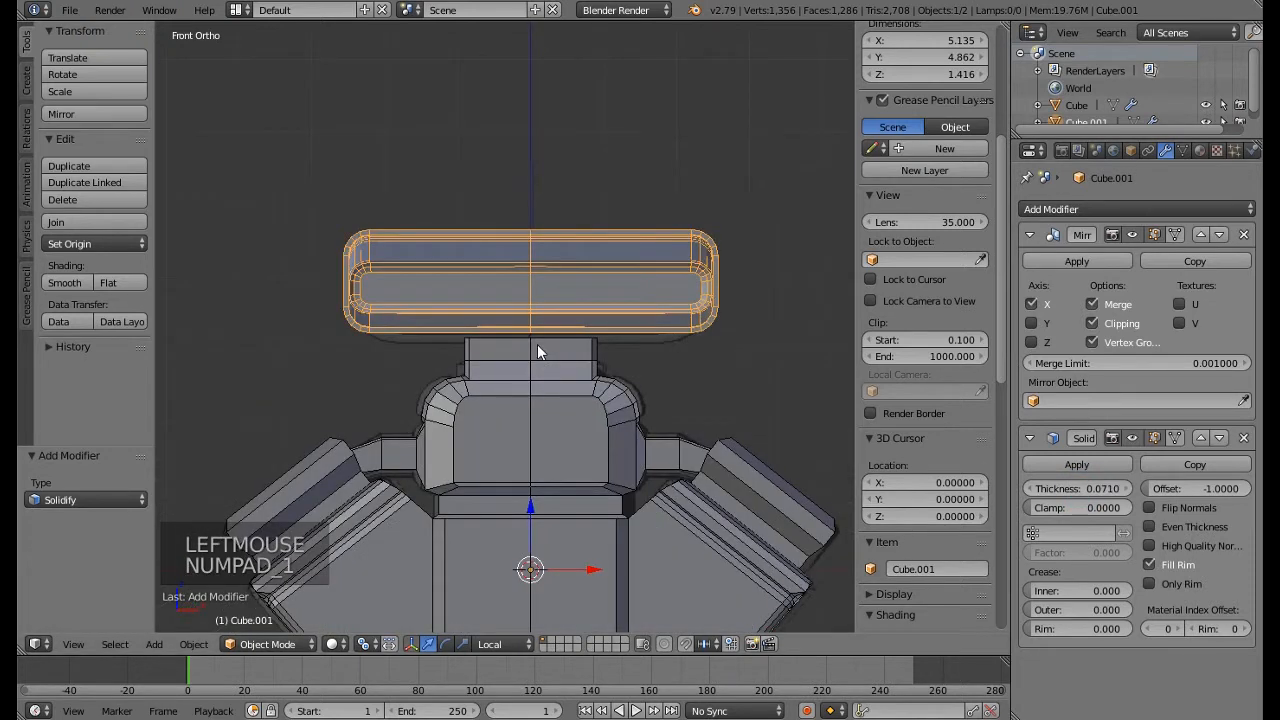
key("z")
scroll(537, 347, "up", 3)
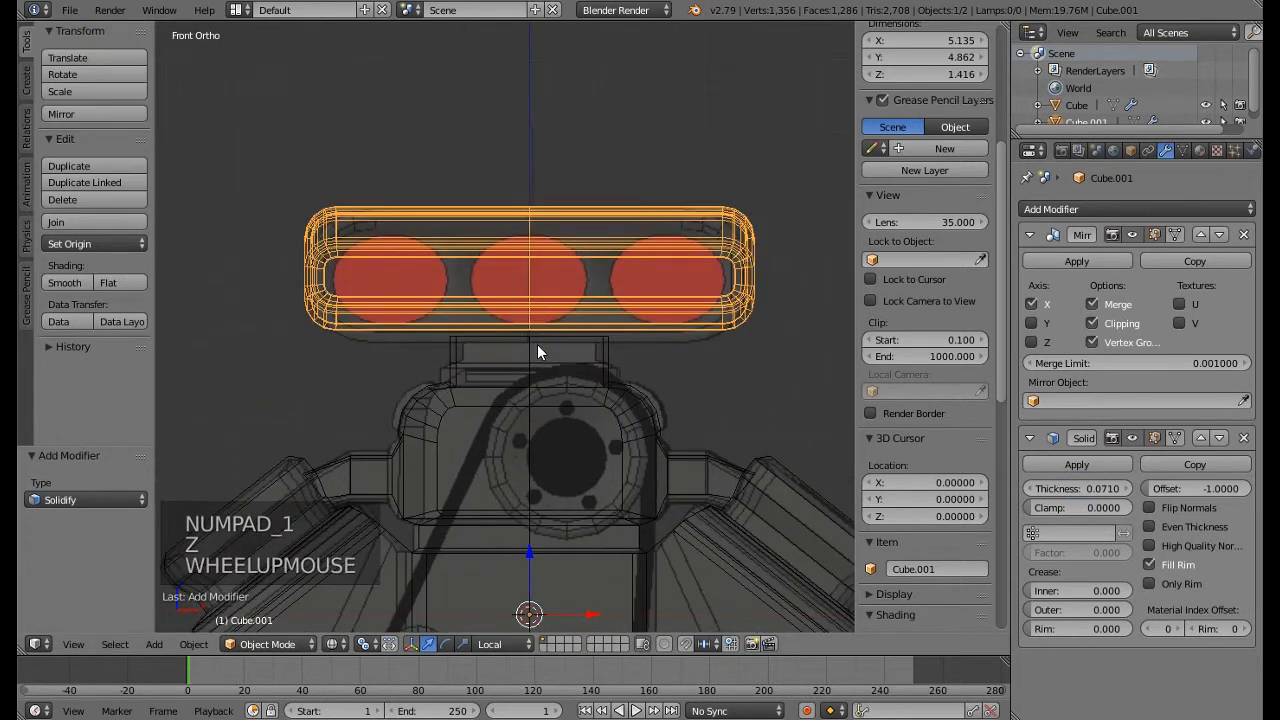
key("Tab")
key("a")
key("a")
key("a")
key("a")
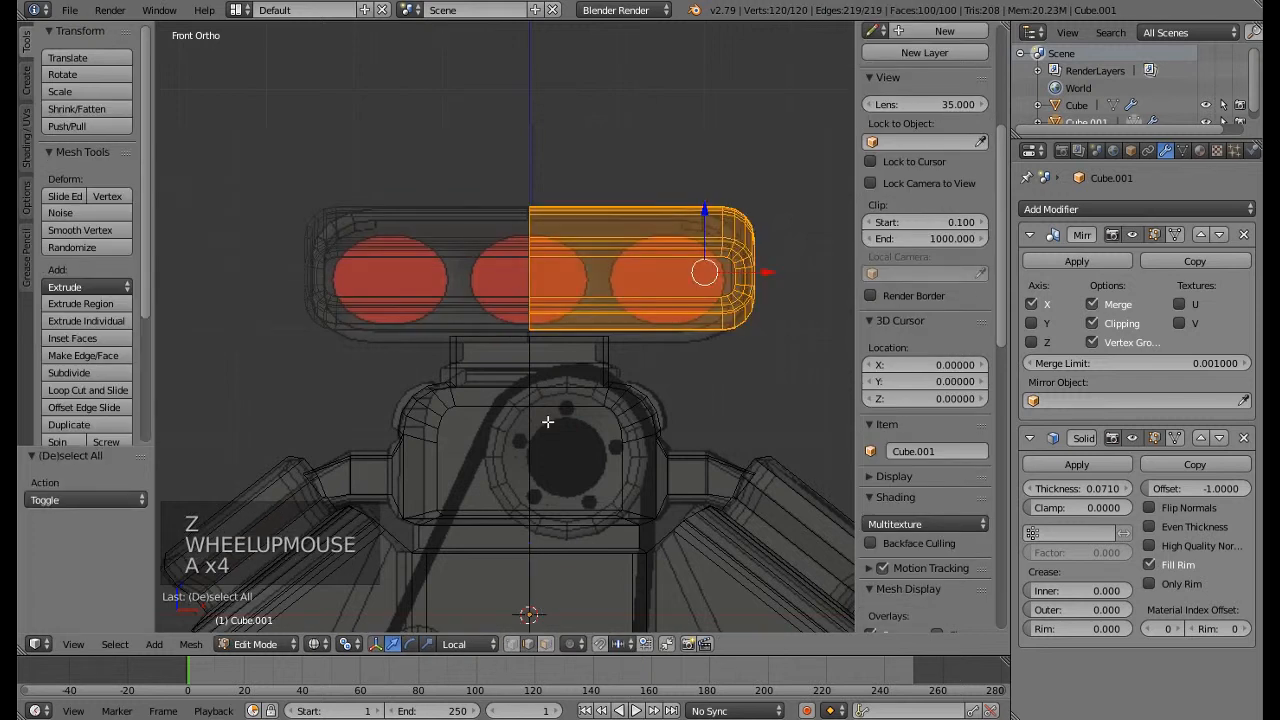
key("s")
key("z")
left_click(641, 512)
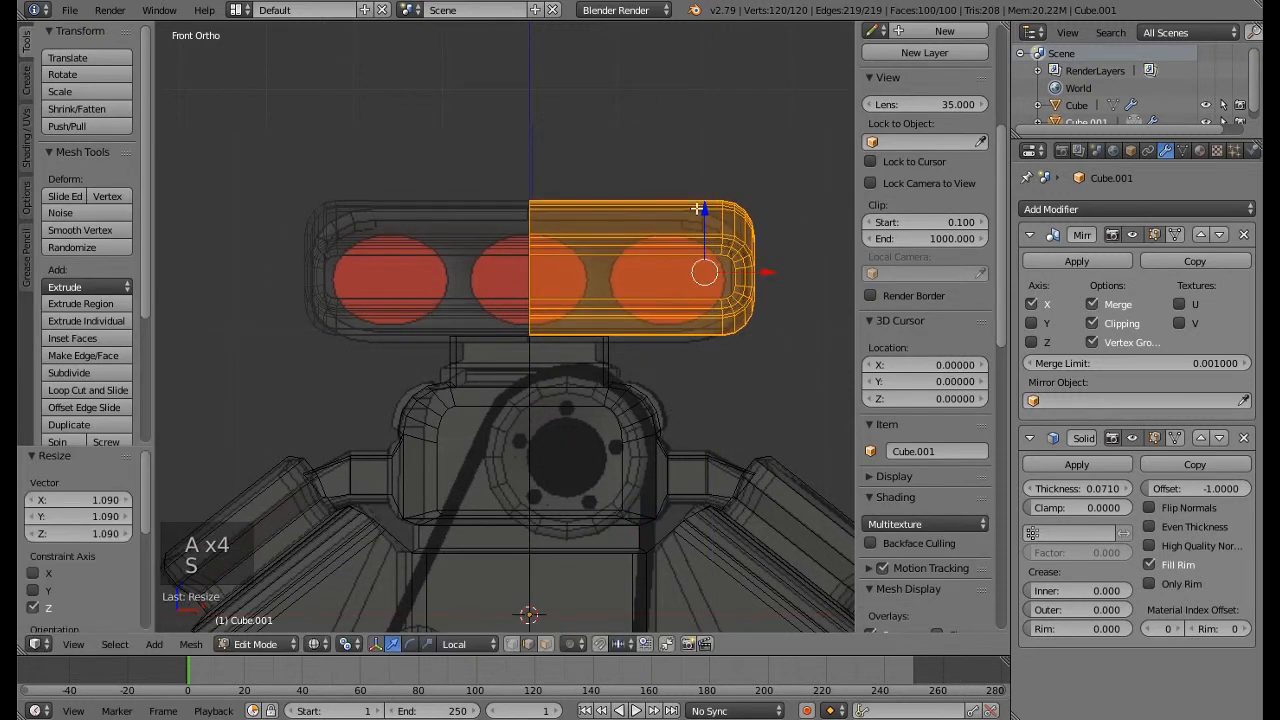
Lower the whole scoop mesh by about 0.079 along Z, then leave mesh editing with nothing selected
left_click_drag(704, 215, 706, 227)
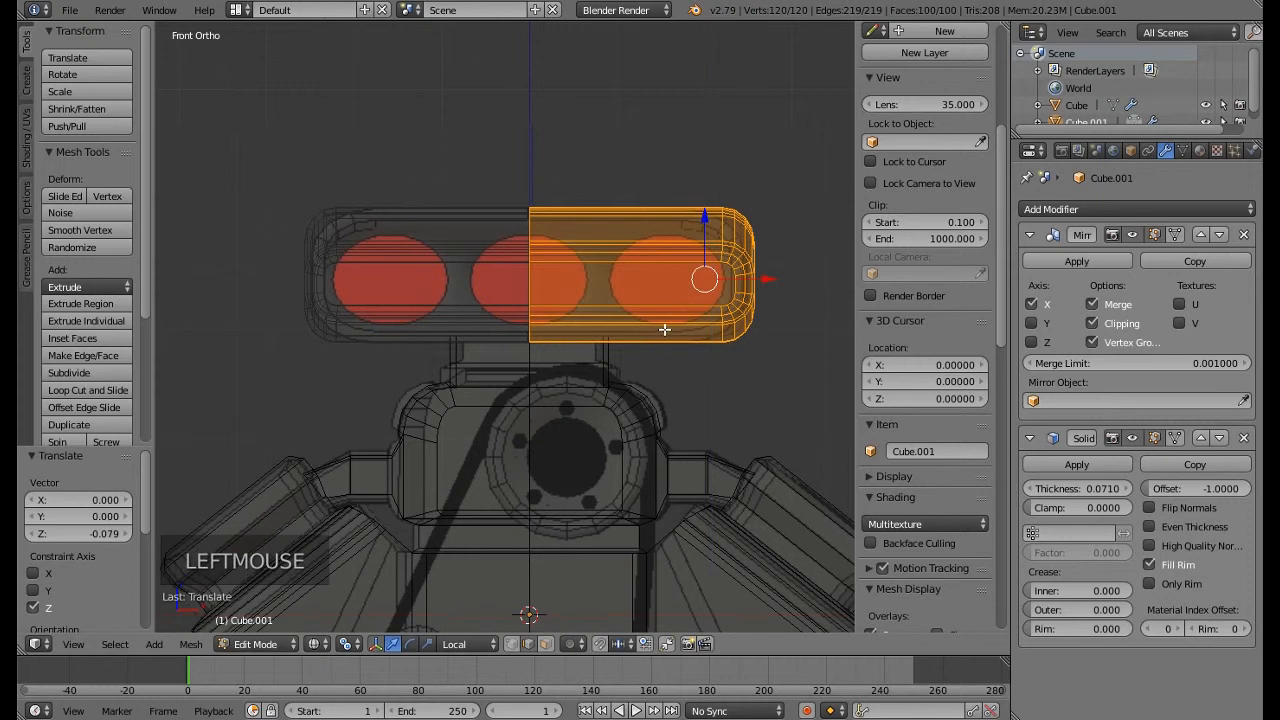
key("z")
scroll(664, 330, "down", 2)
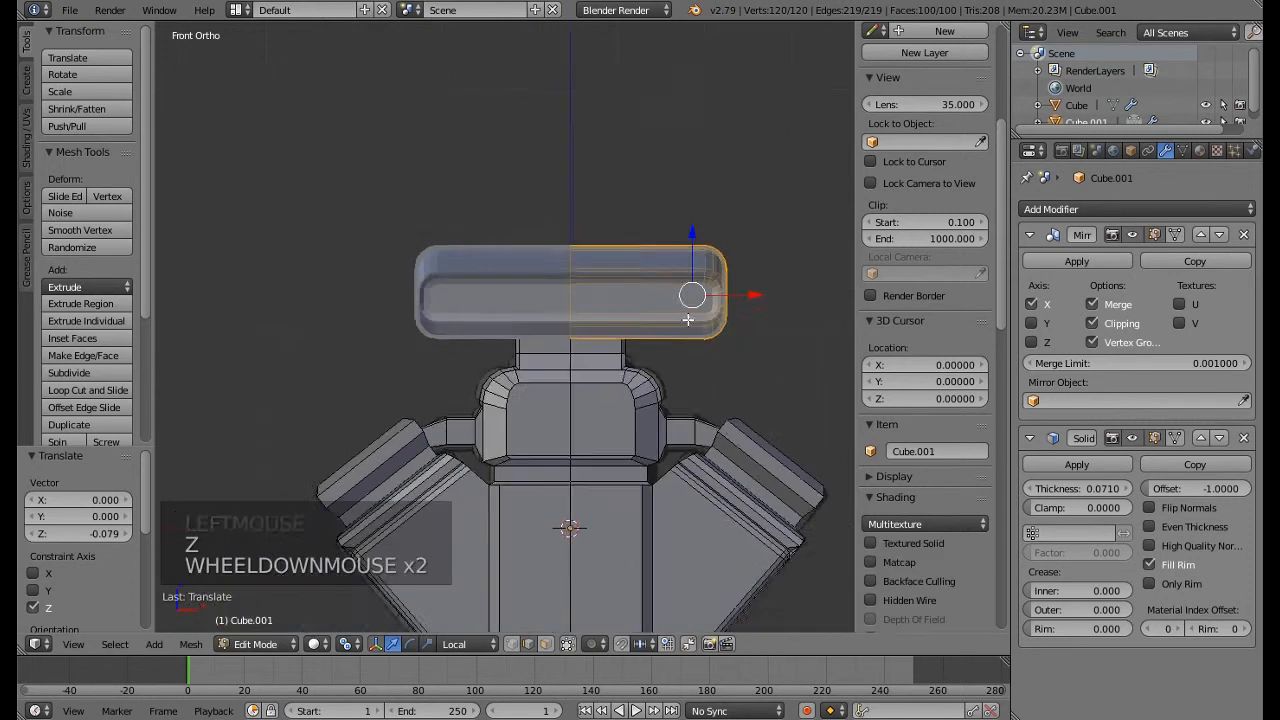
mouse_move(664, 330)
middle_mouse_down()
mouse_move(617, 341)
mouse_move(558, 324)
mouse_move(539, 277)
mouse_move(495, 319)
middle_mouse_up()
key("Tab")
key("a")
Examine the scoop on the engine from several angles and compare its front with the three red reference openings
scroll(508, 365, "down", 6)
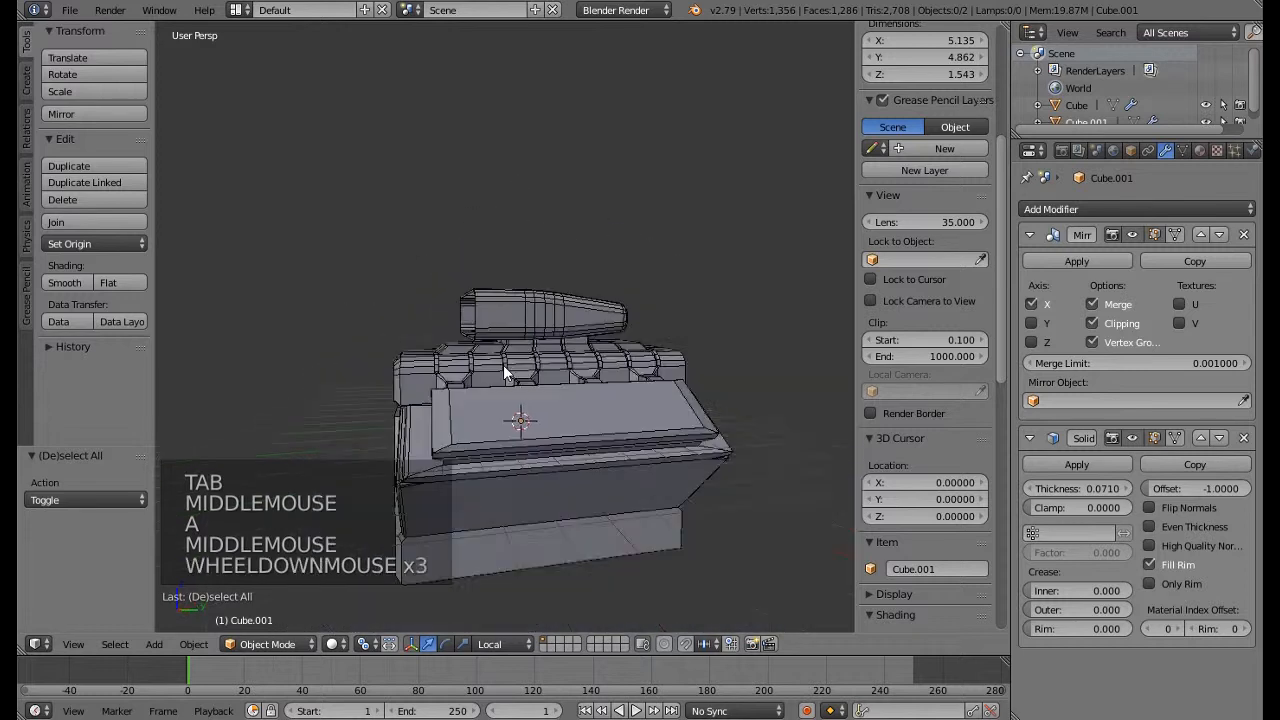
middle_click_drag(522, 413, 512, 369)
scroll(503, 437, "down", 2)
scroll(545, 394, "up", 5)
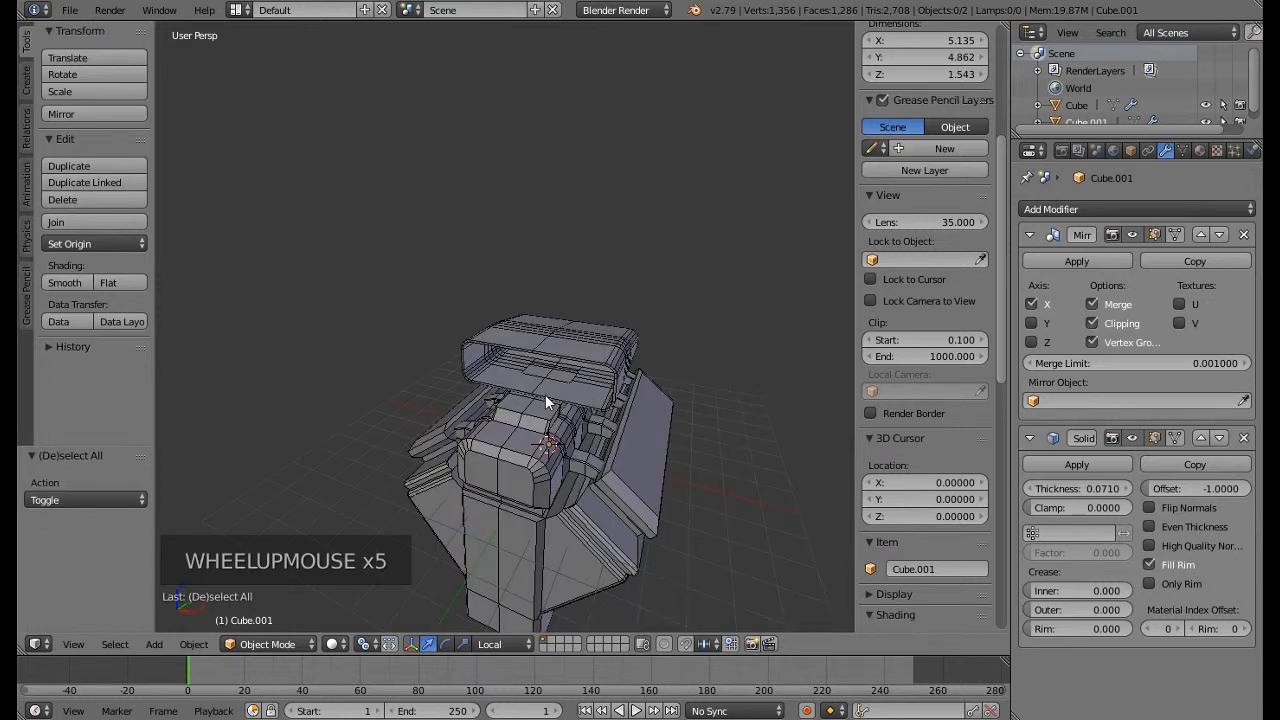
key("KP_1")
key("z")
scroll(543, 396, "up", 5)
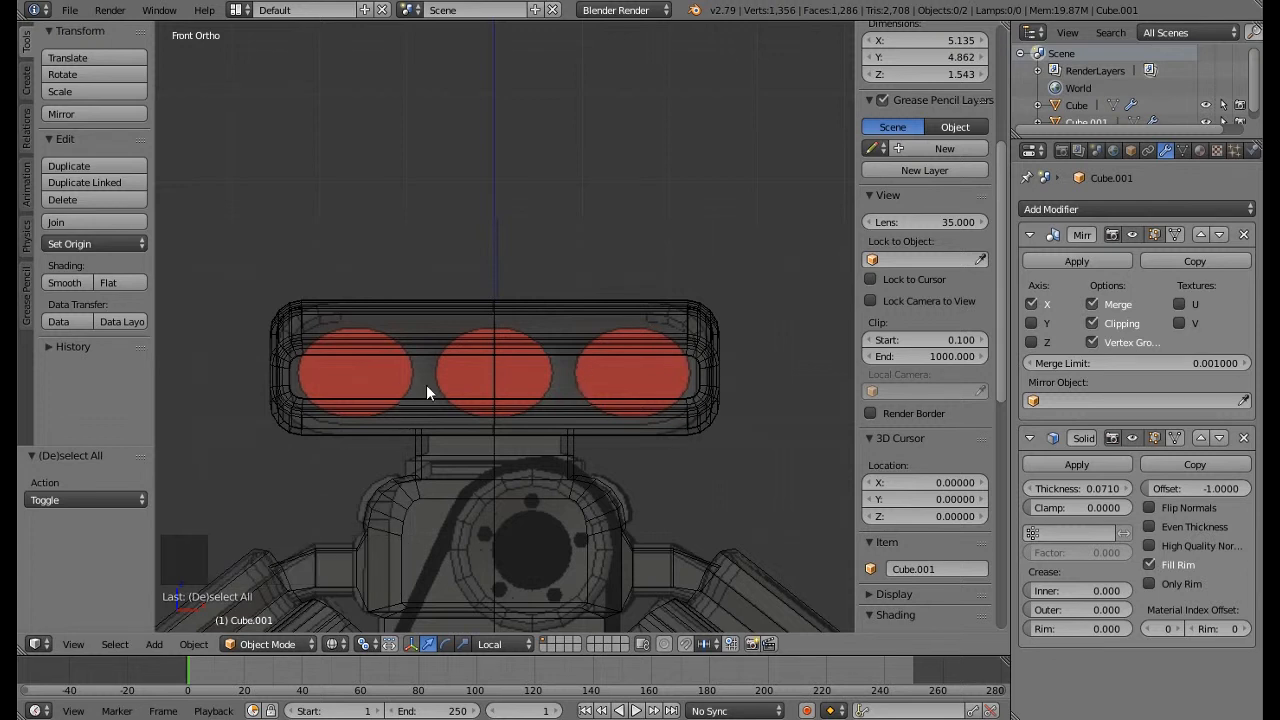
scroll(426, 384, "down", 4)
middle_click_drag(461, 377, 600, 380)
Apply the Solidify modifier on the scoop and reopen its mesh for editing
right_click(465, 355)
key("Tab")
scroll(413, 373, "up", 5)
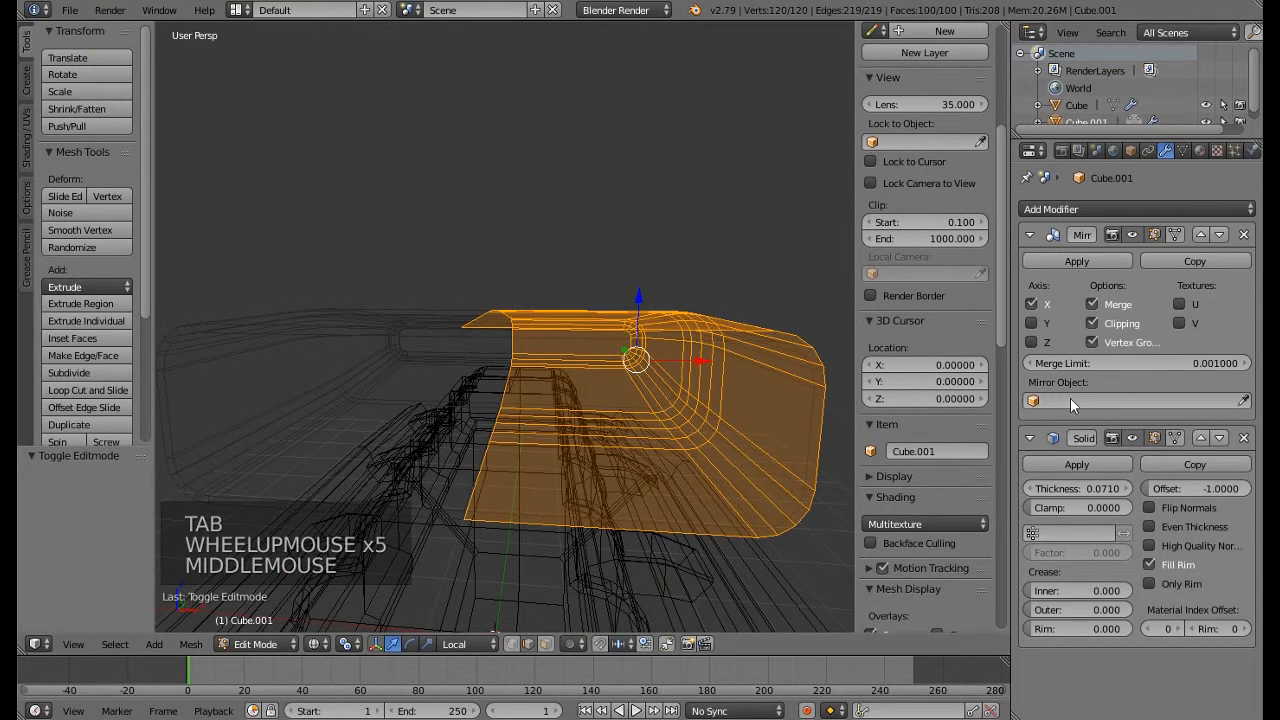
left_click(1055, 466)
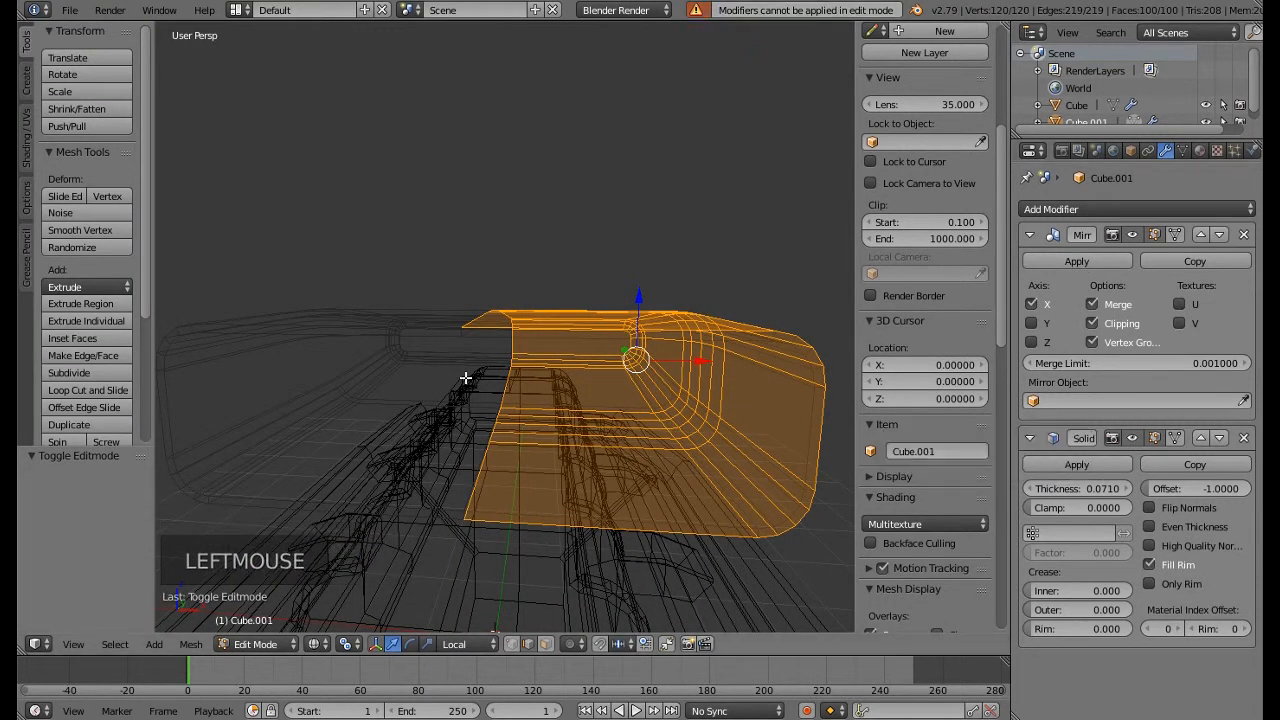
key("Tab")
left_click(1068, 462)
key("Tab")
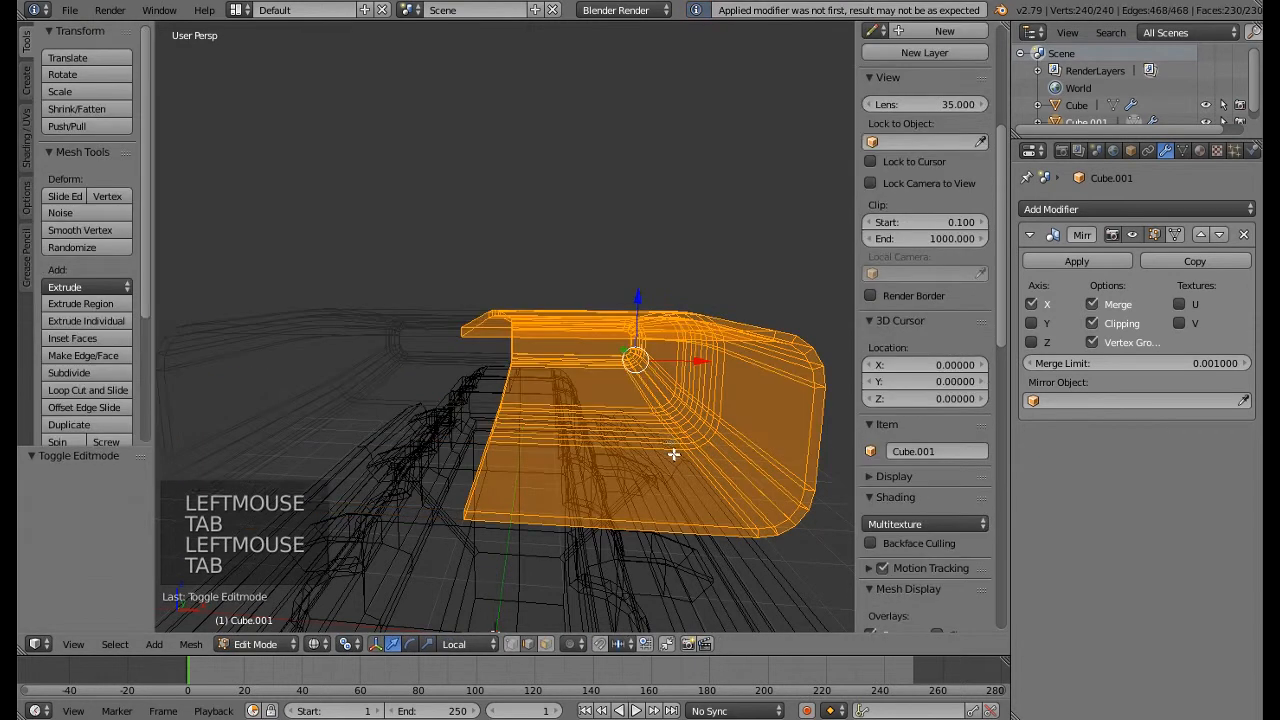
Duplicate the edge loop around the scoop's wall cross-section and raise the copy about 1.795 along Z
scroll(658, 446, "up", 5)
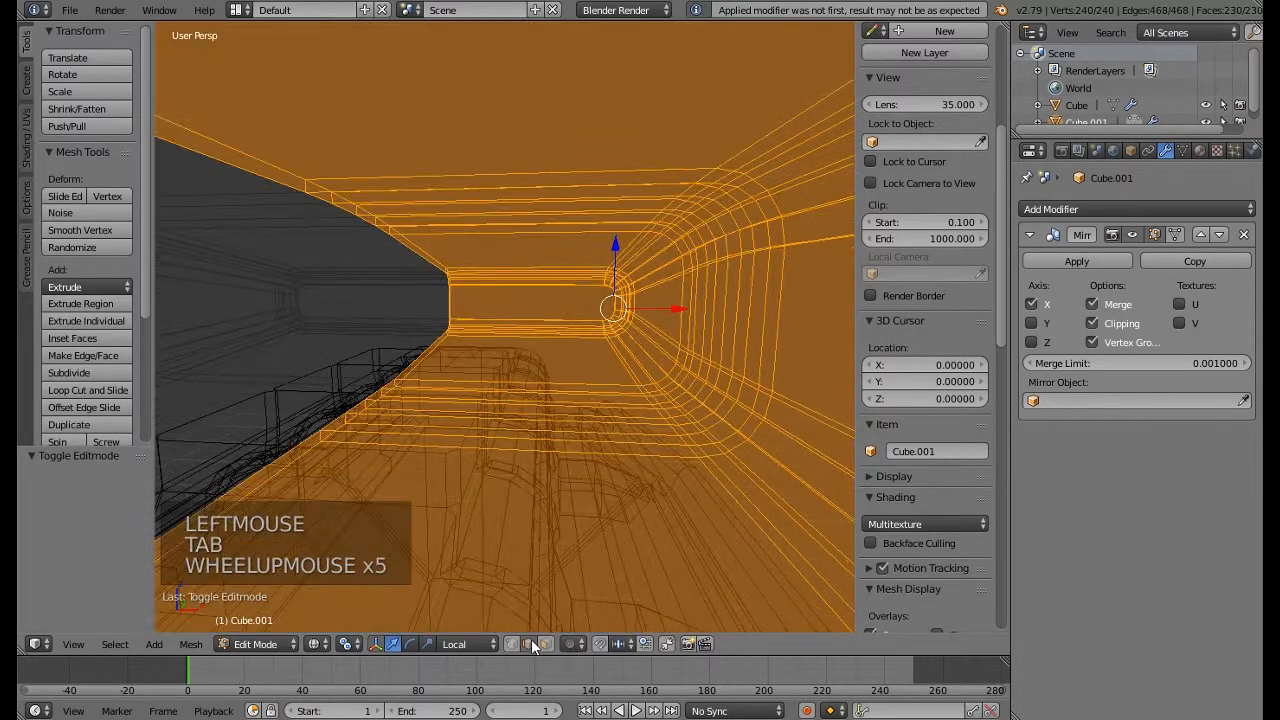
left_click(569, 644)
right_click(548, 438, "alt")
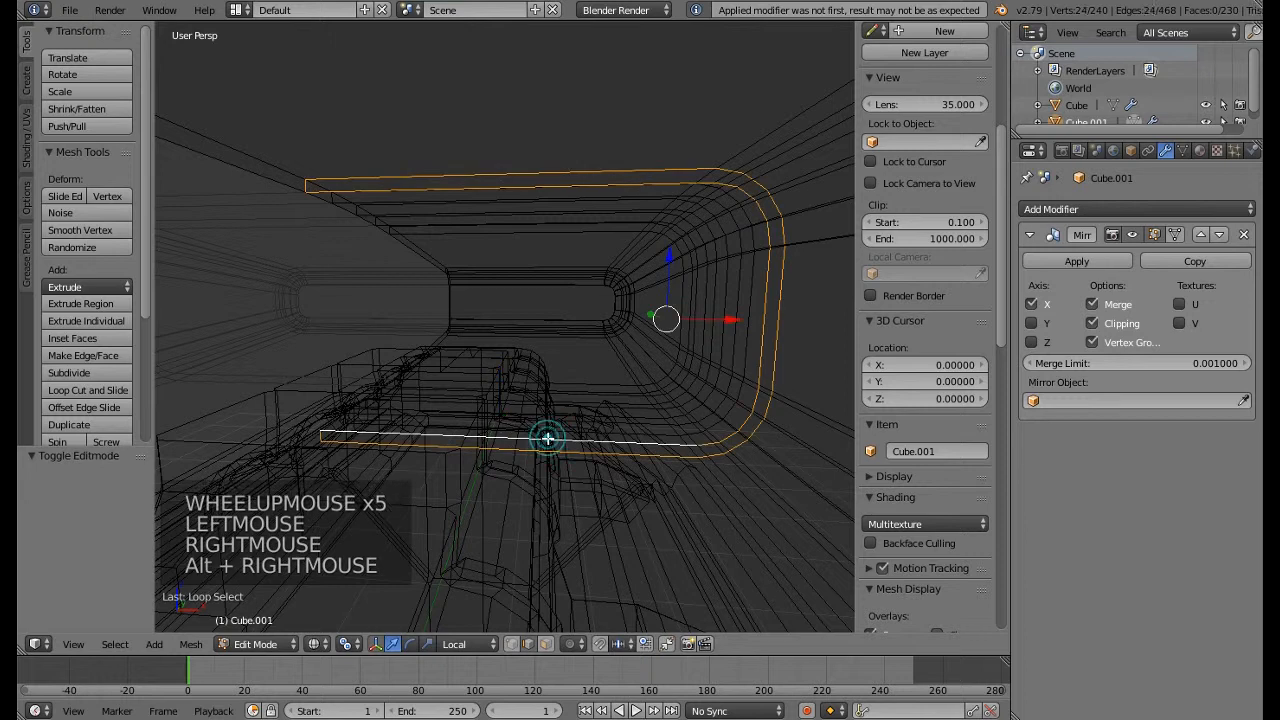
scroll(548, 438, "down", 5)
middle_click_drag(543, 443, 531, 381, "shift")
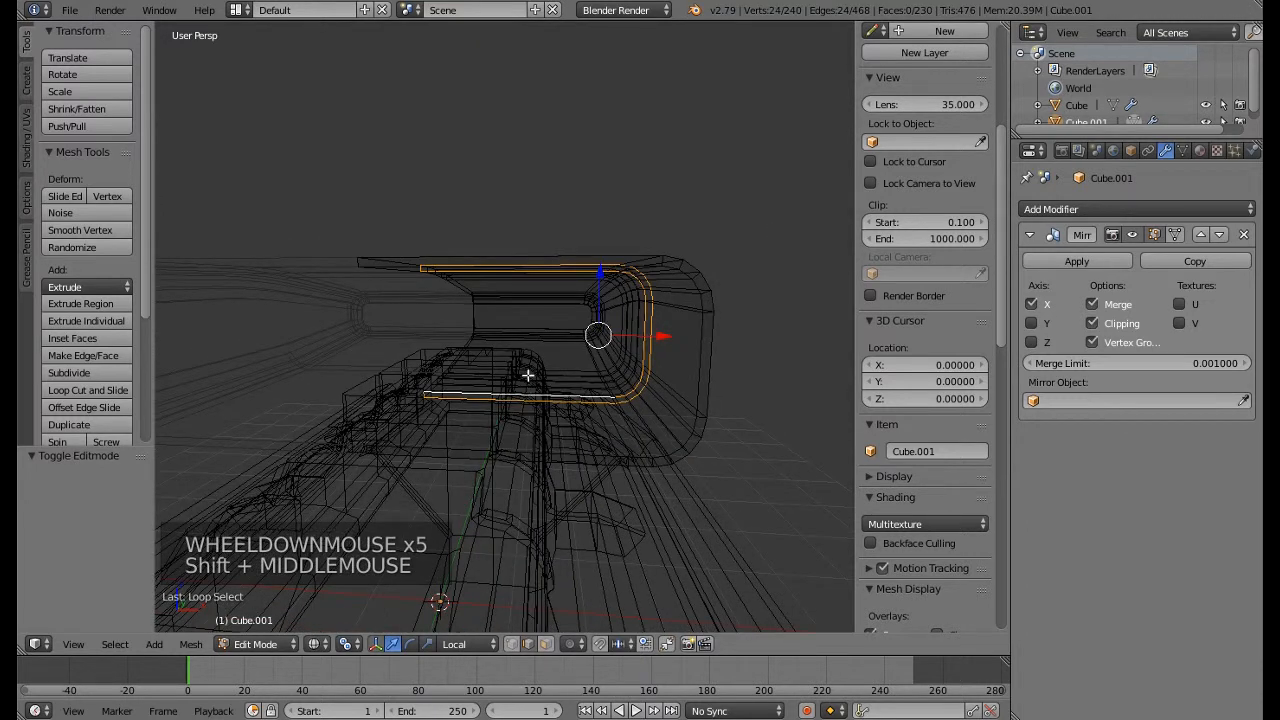
key("shift+d")
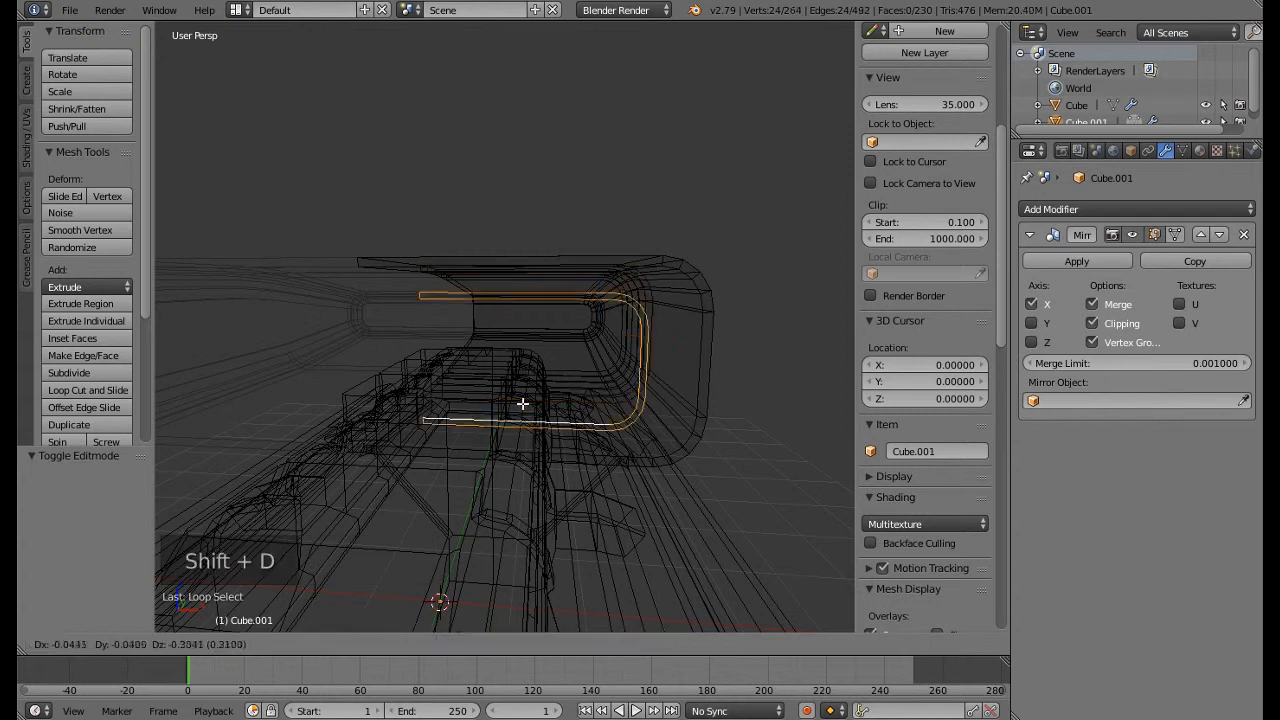
right_click(522, 403)
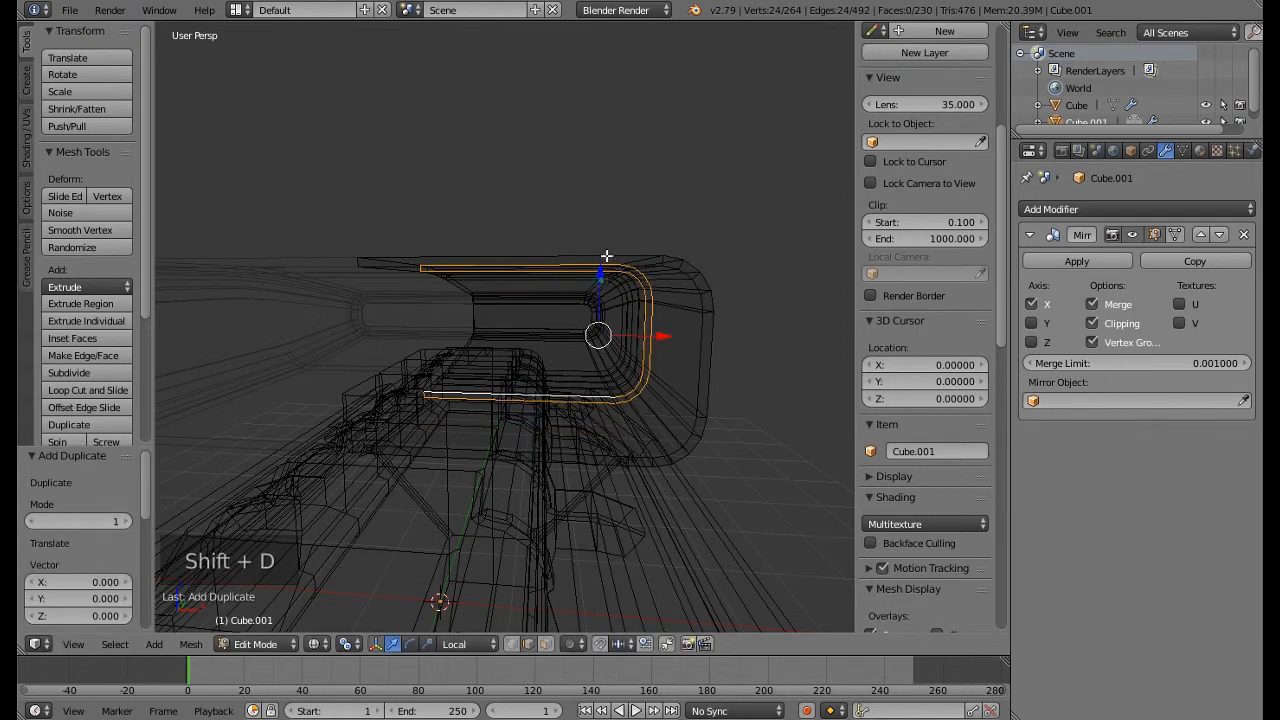
left_click_drag(606, 256, 603, 82)
middle_click_drag(583, 167, 583, 211, "shift")
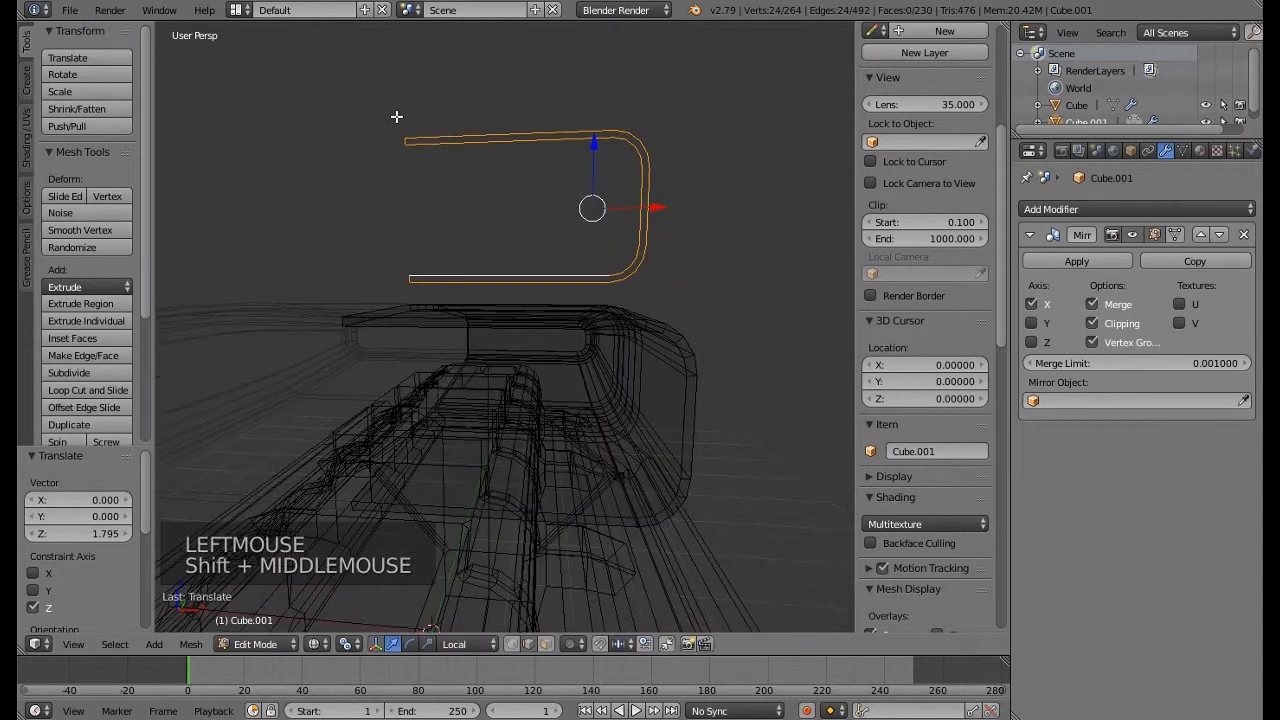
Try to isolate the raised copy's outer loop by keeping only its inner loop selected and inverting the selection
key("c")
middle_click(396, 113)
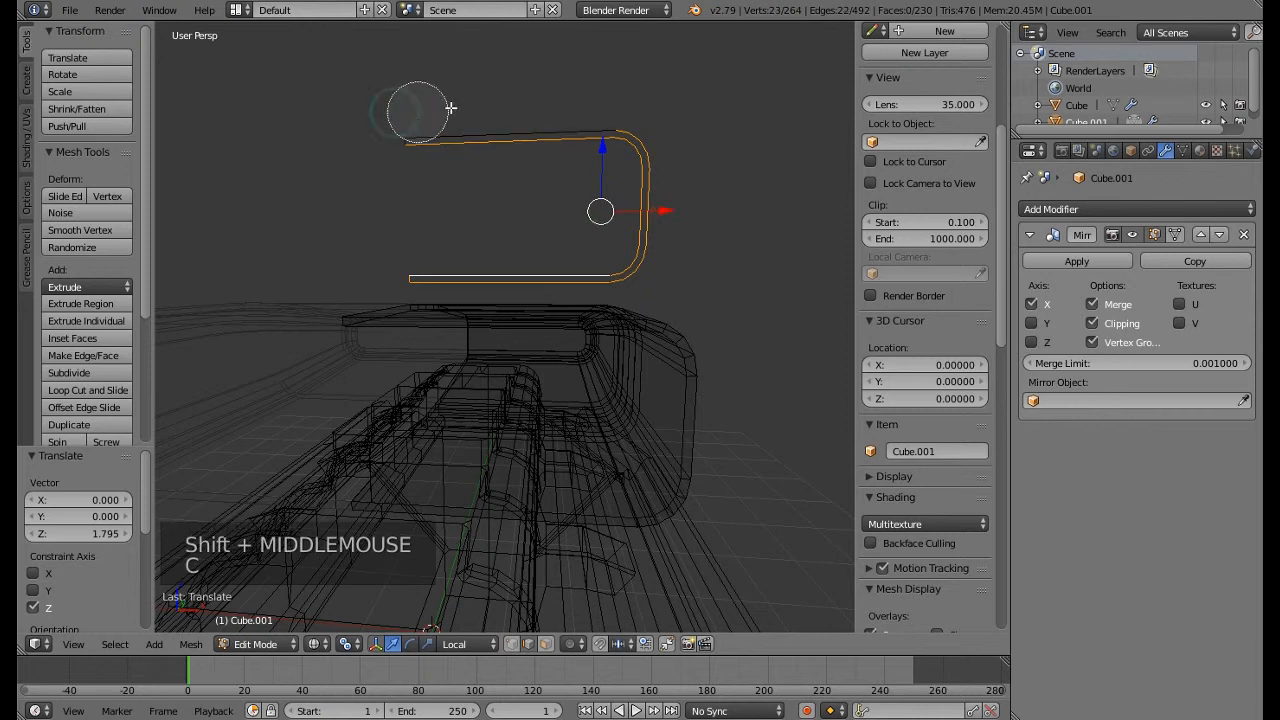
mouse_move(626, 98)
middle_mouse_down()
mouse_move(663, 126)
mouse_move(680, 206)
mouse_move(674, 271)
mouse_move(618, 306)
middle_mouse_up()
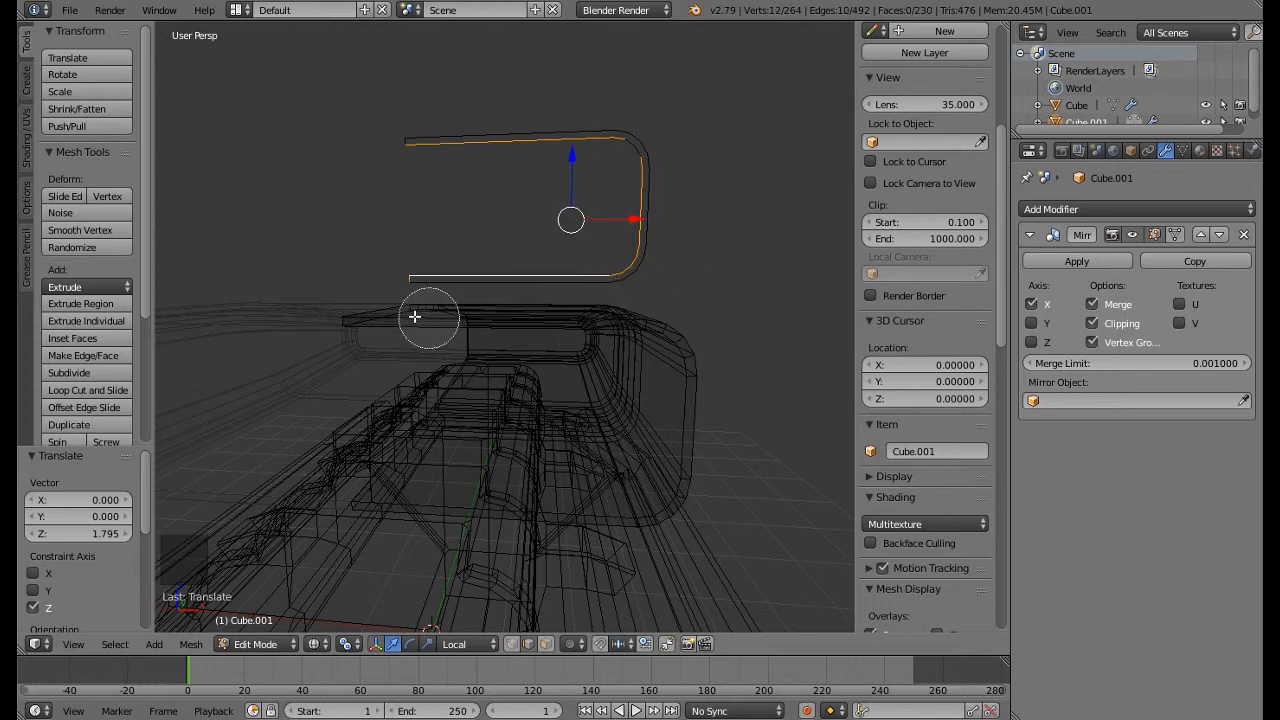
middle_click_drag(420, 314, 403, 309)
right_click(719, 177)
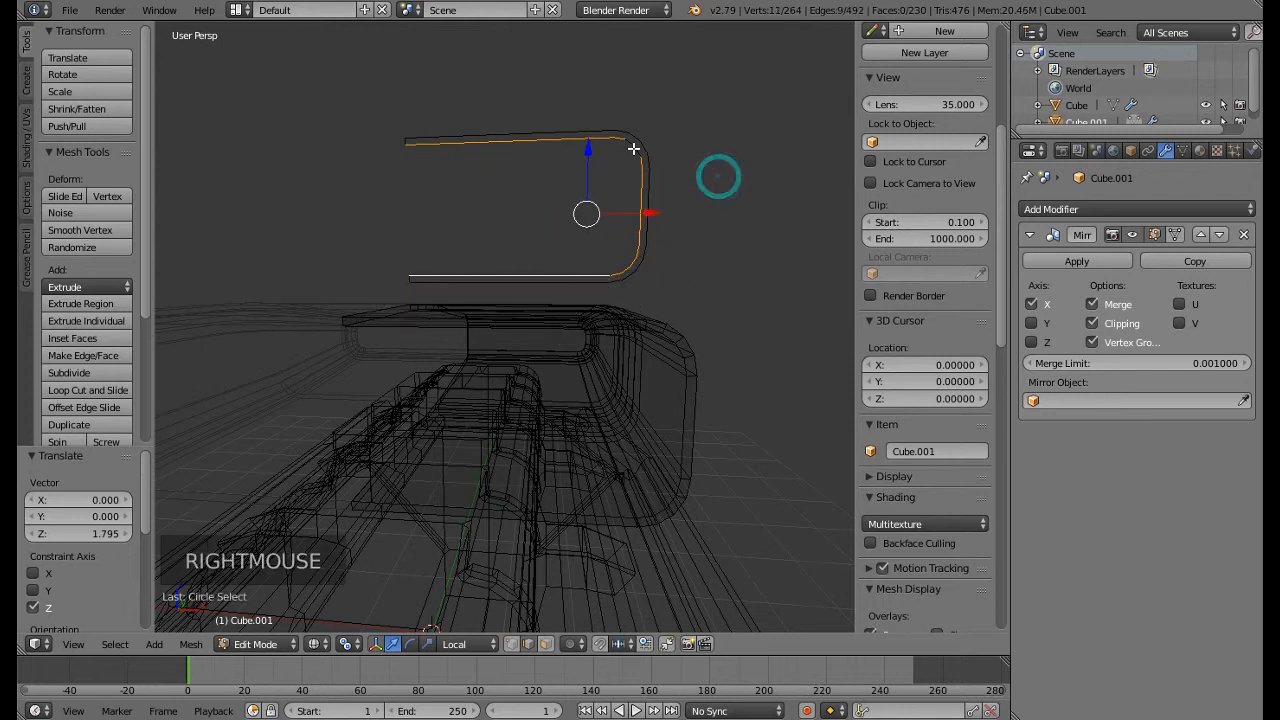
right_click(633, 144, "shift")
right_click(628, 142, "shift")
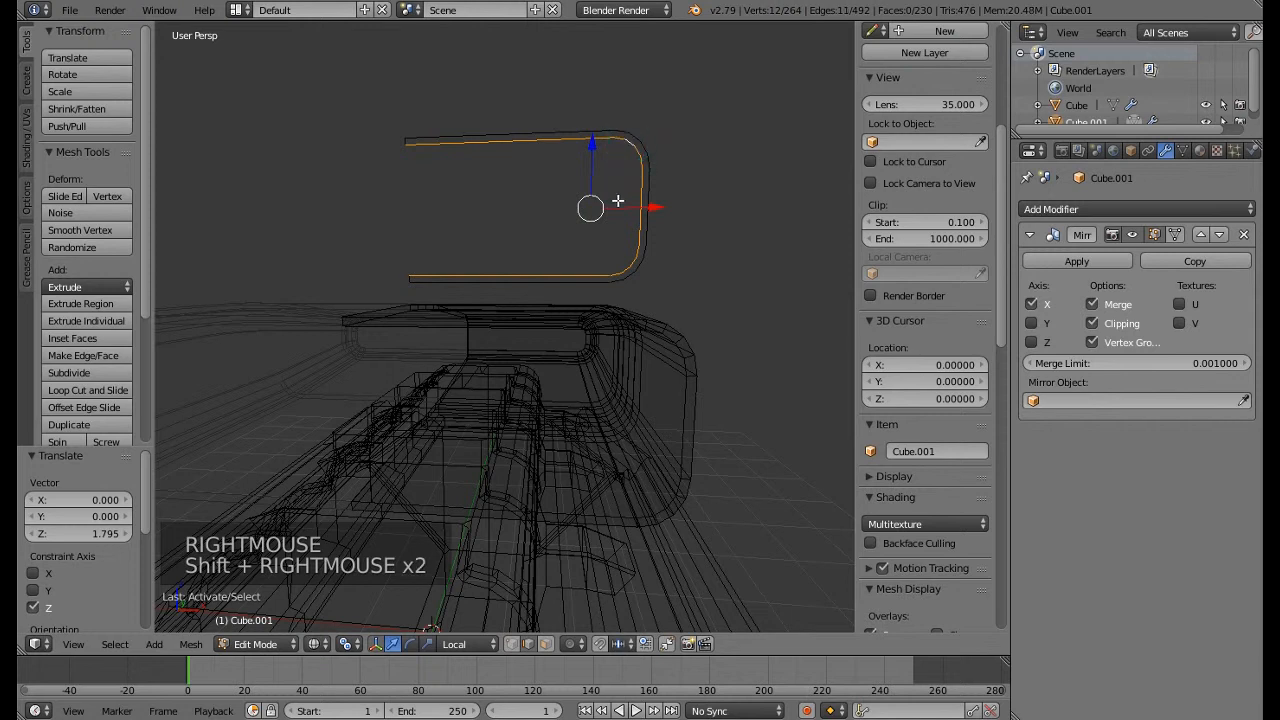
key("ctrl+i")
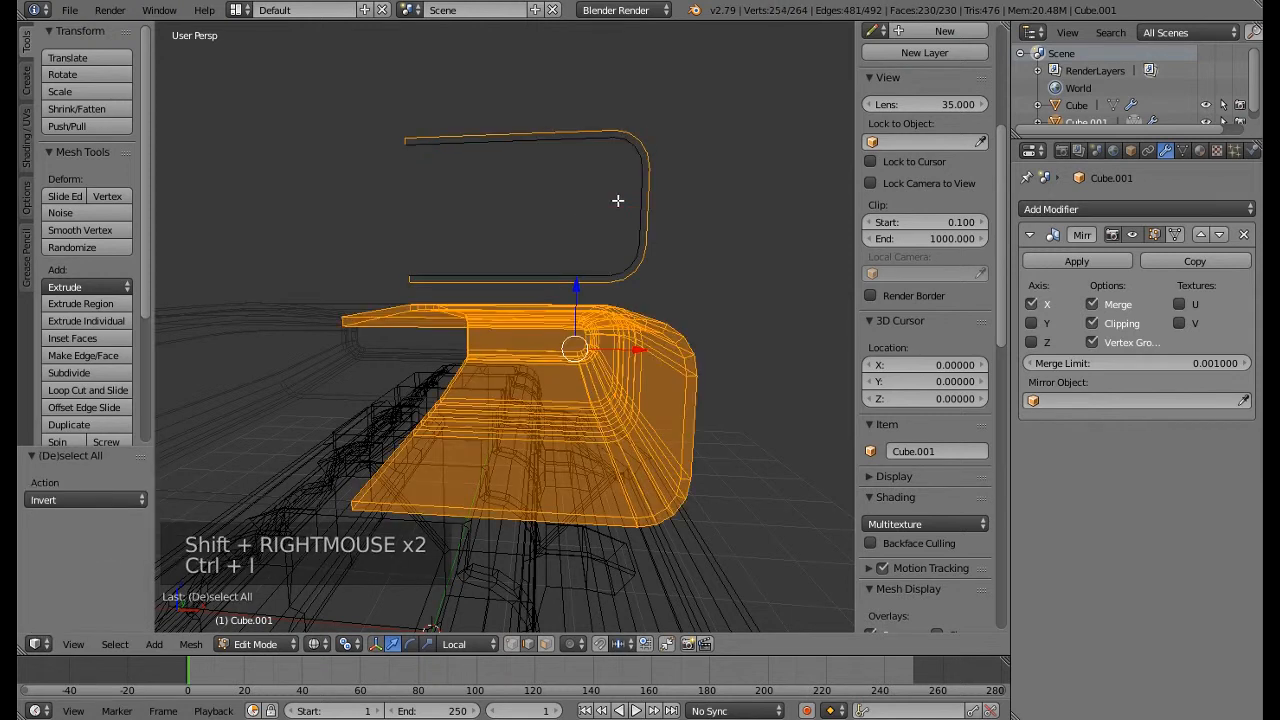
key("ctrl+z")
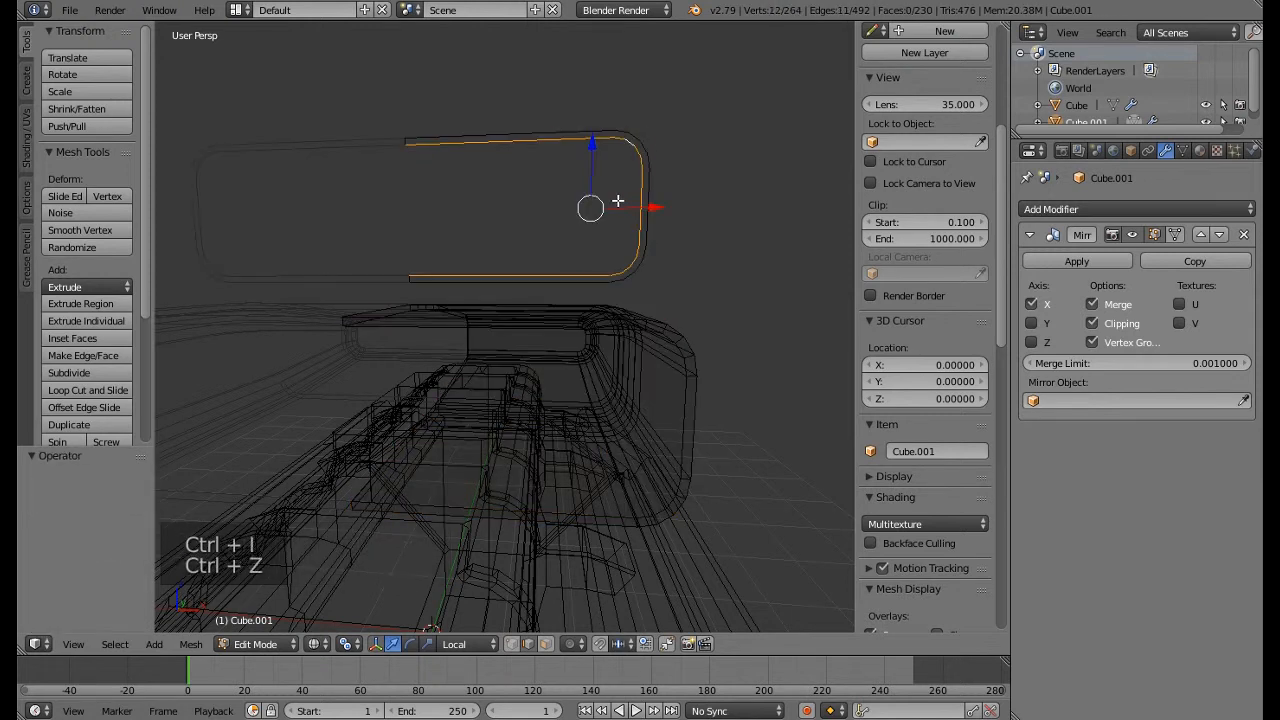
Select the whole raised profile, separate it from the scoop into its own object, and open that object for mesh editing
key("a")
key("a")
key("a")
key("a")
key("c")
left_click_drag(617, 201, 601, 135)
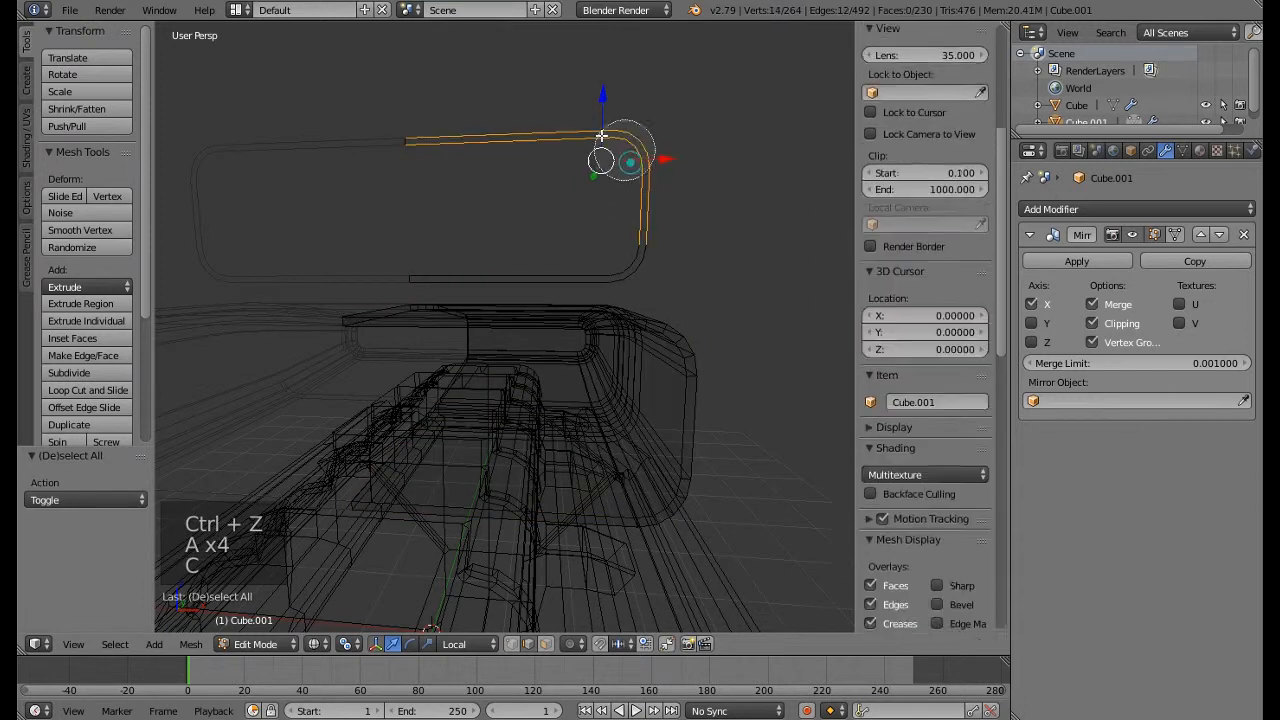
mouse_move(391, 223)
left_mouse_down()
mouse_move(423, 257)
mouse_move(651, 257)
left_mouse_up()
right_click(651, 260)
key("p")
left_click(641, 263)
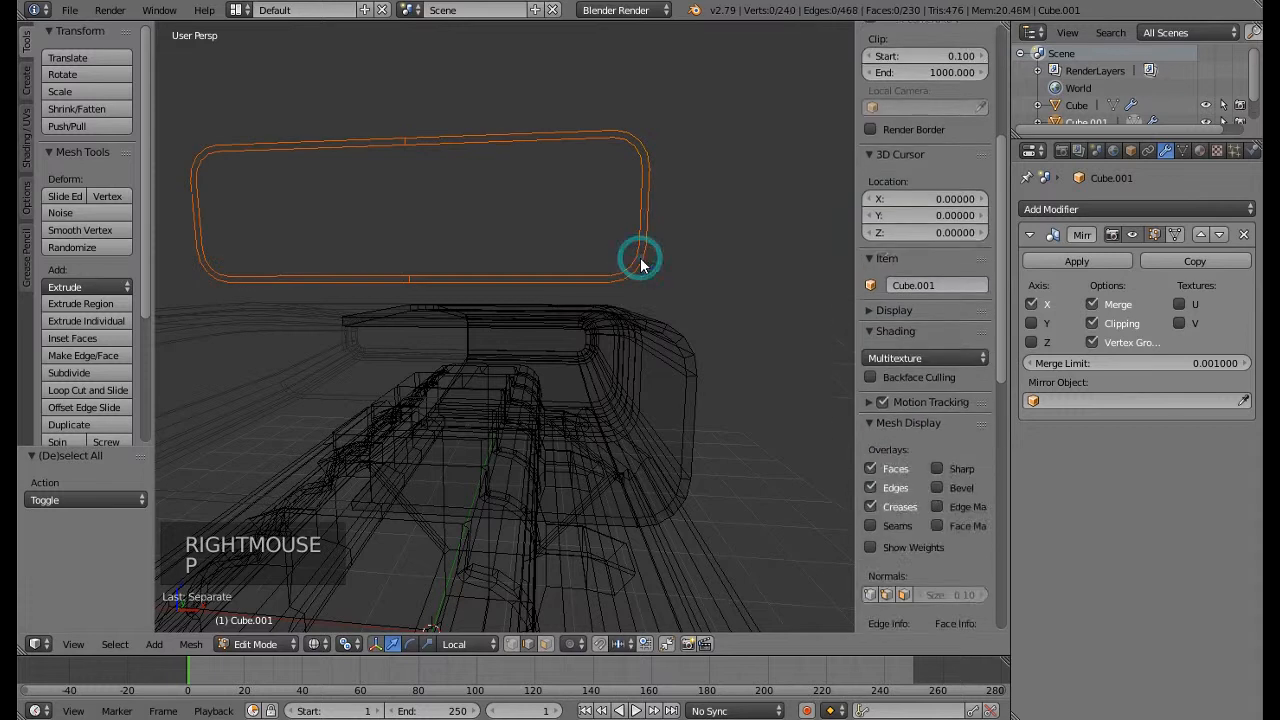
key("Tab")
right_click(635, 213)
key("Tab")
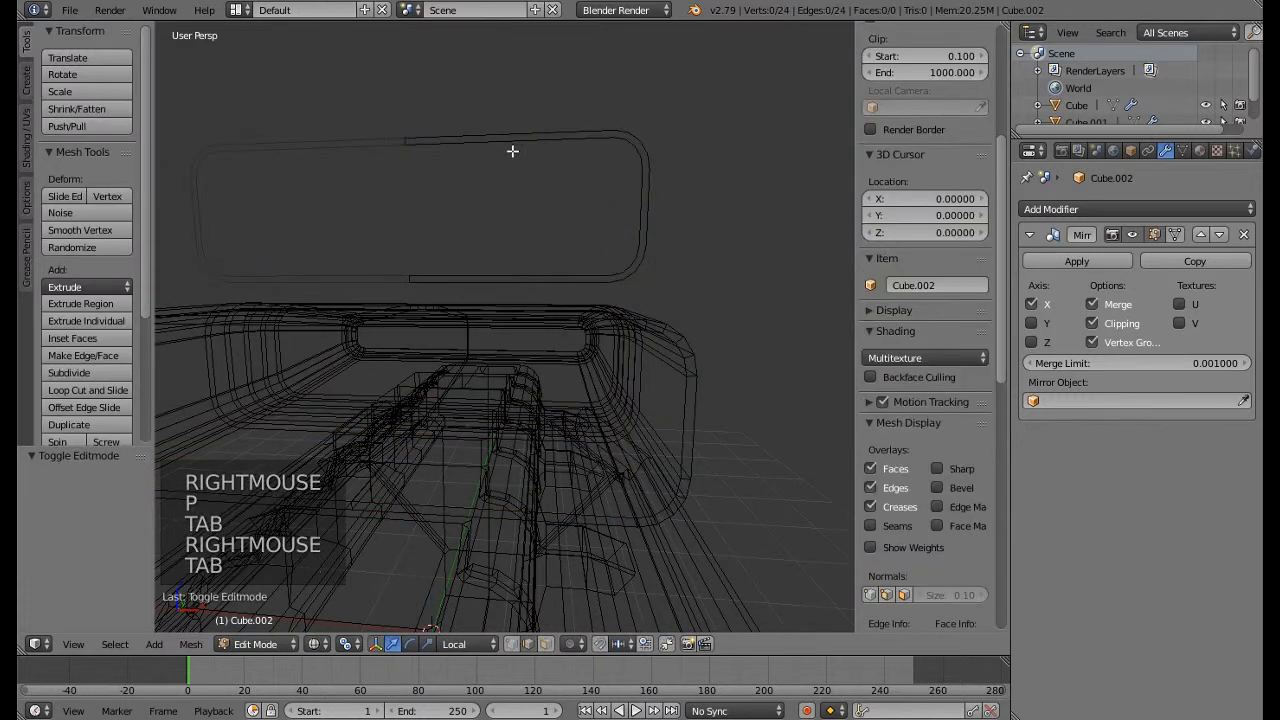
Delete the edges of the separated profile's outer loop and fill the remaining inner loop with a face
key("c")
mouse_move(423, 169)
left_mouse_down()
mouse_move(569, 181)
mouse_move(612, 166)
mouse_move(611, 250)
mouse_move(488, 251)
left_mouse_up()
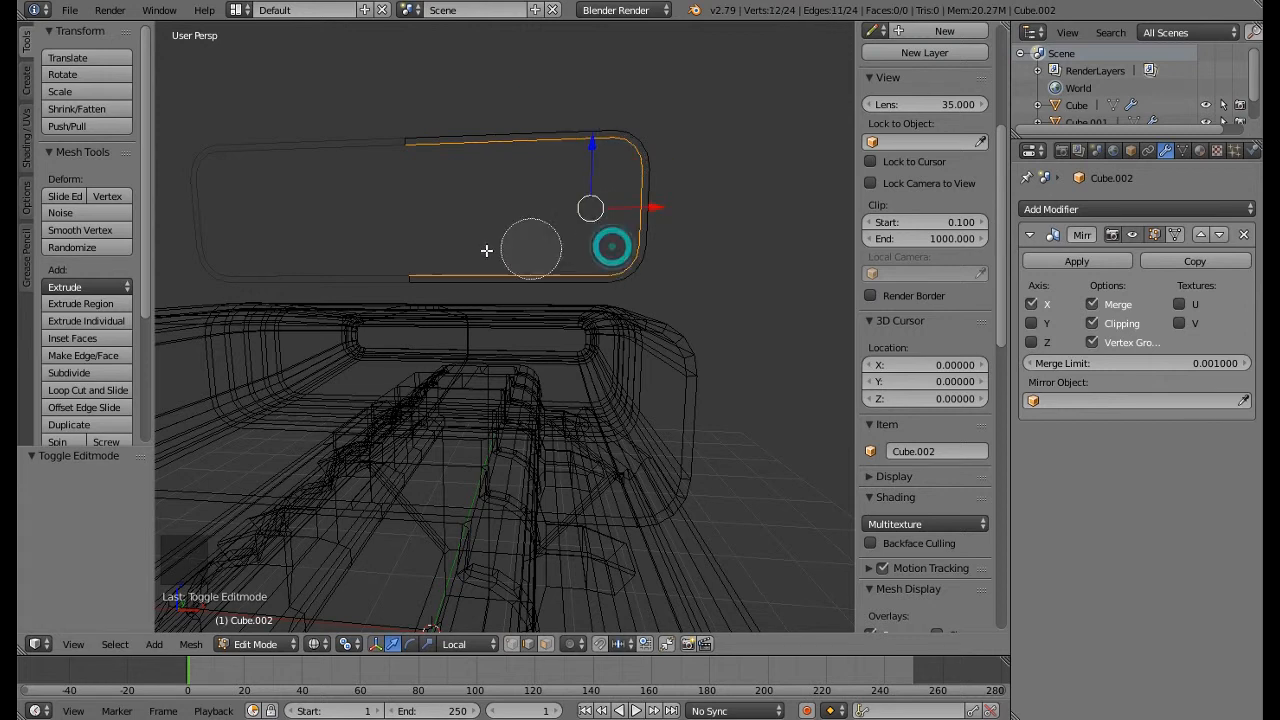
right_click(479, 250)
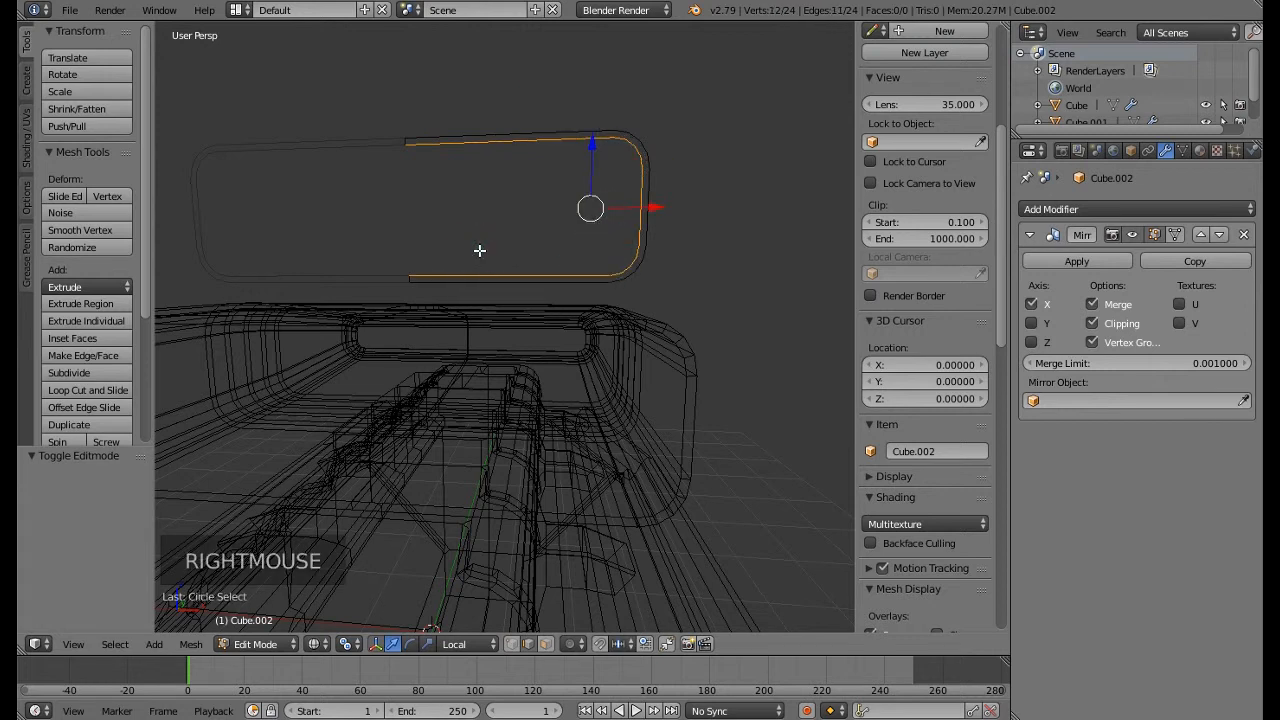
key("ctrl+i")
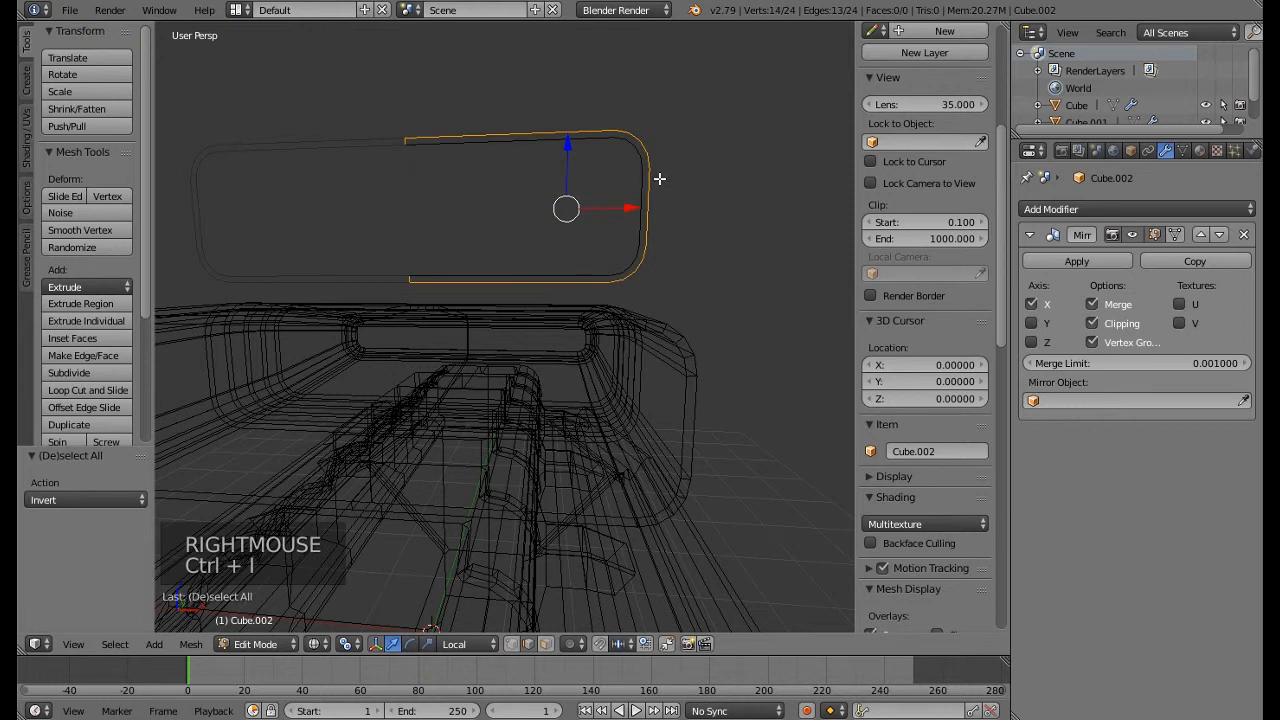
key("Delete")
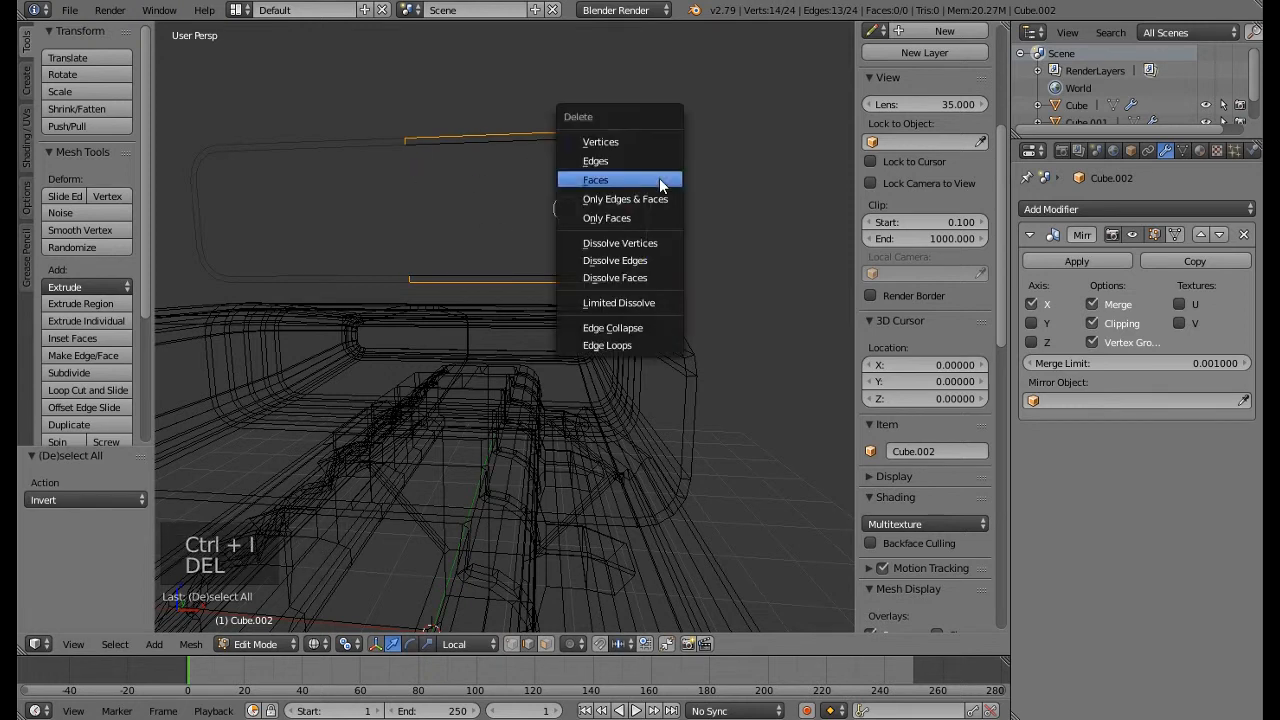
left_click(602, 161)
key("a")
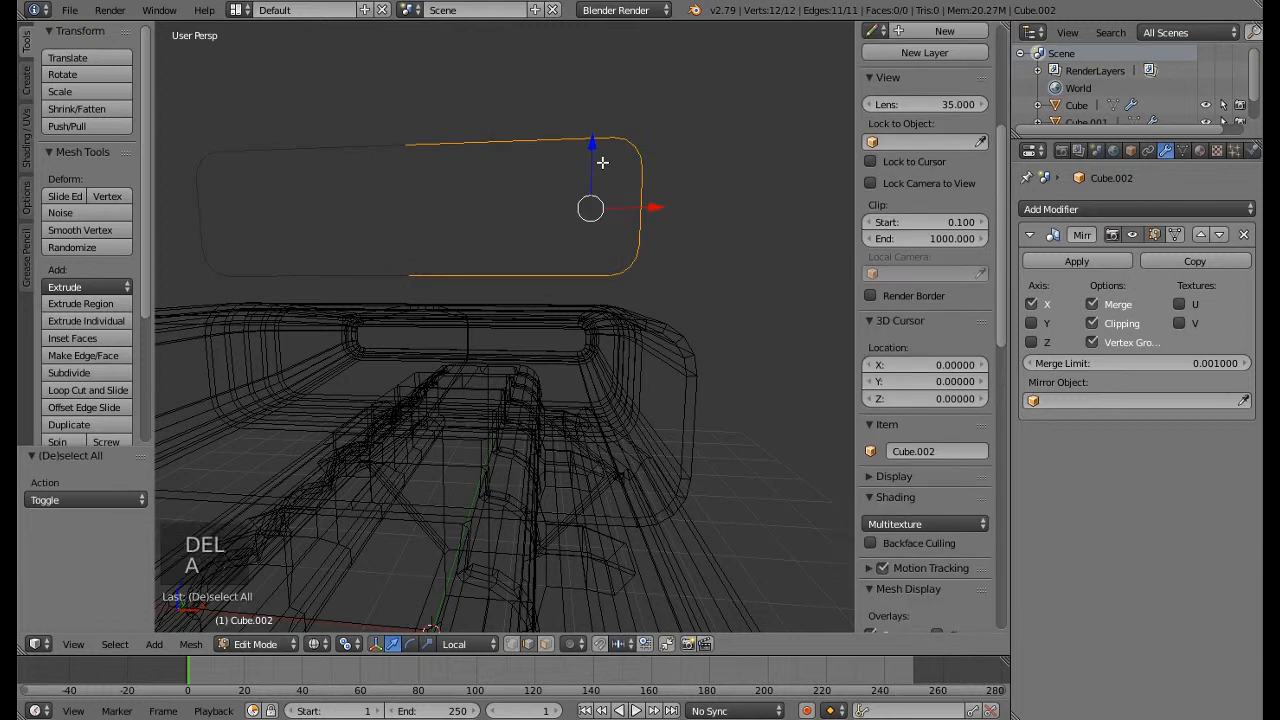
key("f")
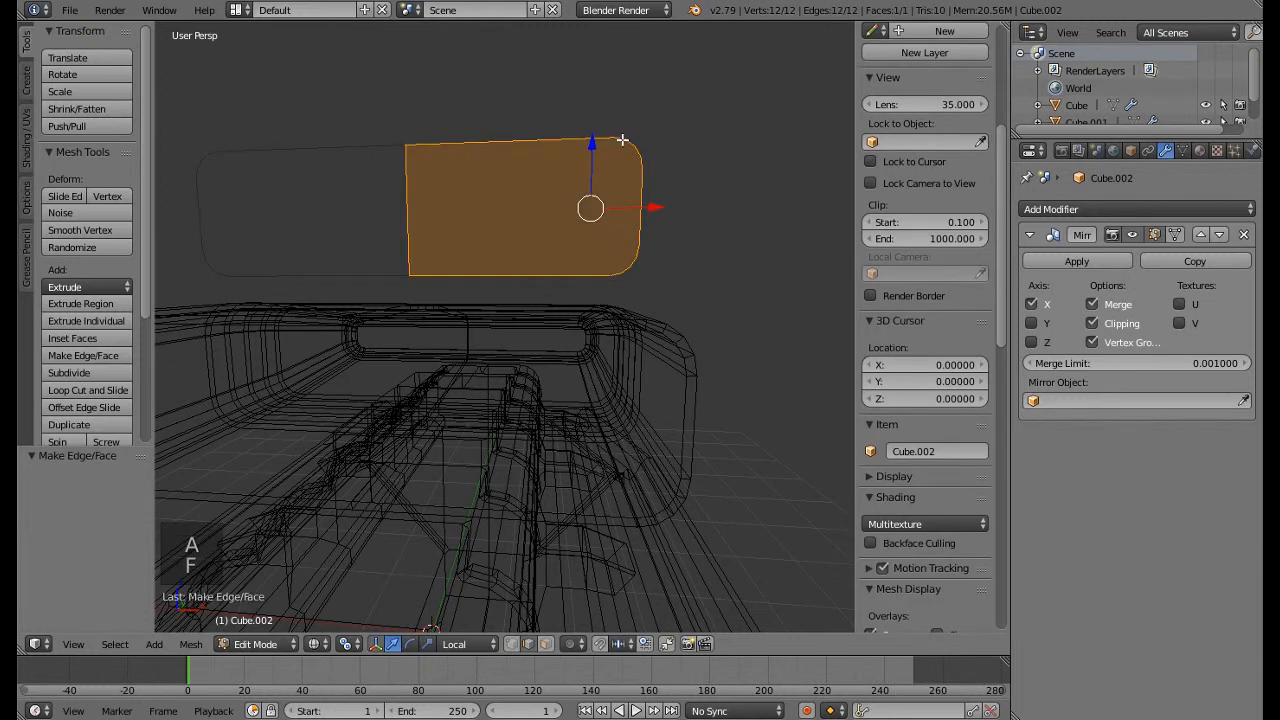
Set the pivot to Median Point and snap the filled face -1.795 along Z onto the vertices inside the scoop
key("z")
mouse_move(547, 221)
middle_mouse_down()
mouse_move(451, 214)
mouse_move(503, 197)
middle_mouse_up()
key("shift+Tab")
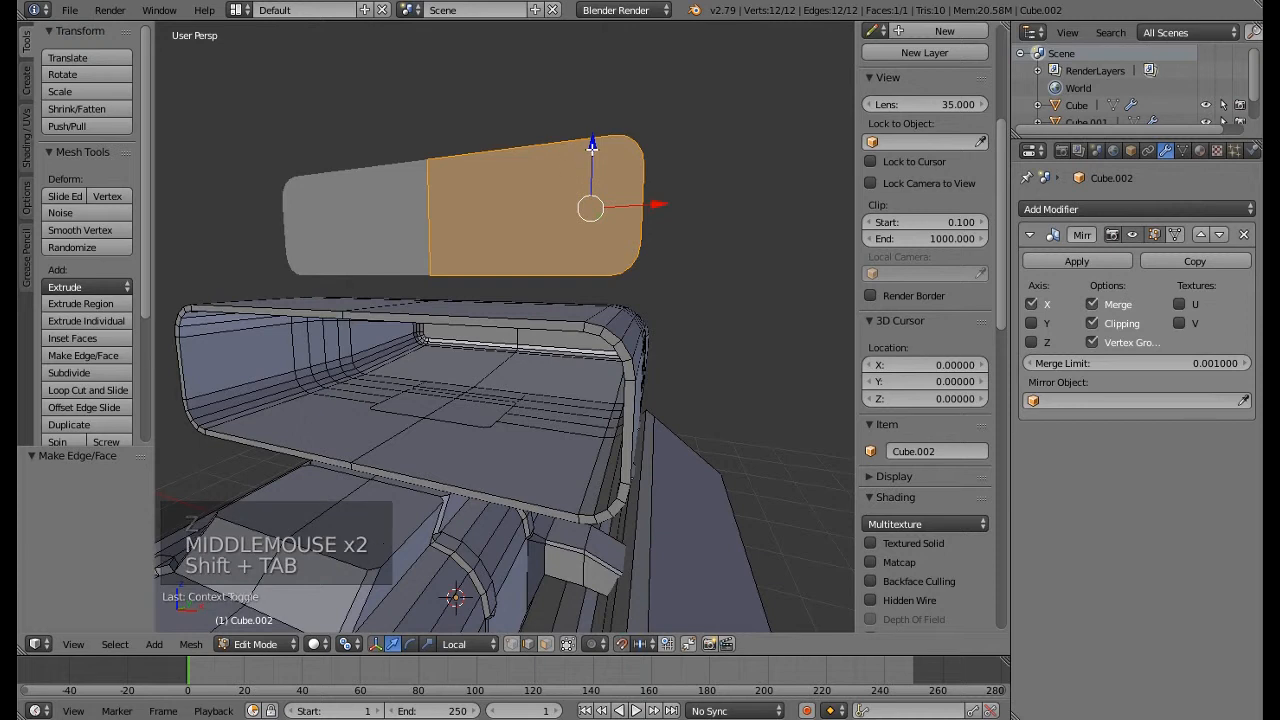
left_click_drag(592, 147, 608, 423)
right_click(603, 423)
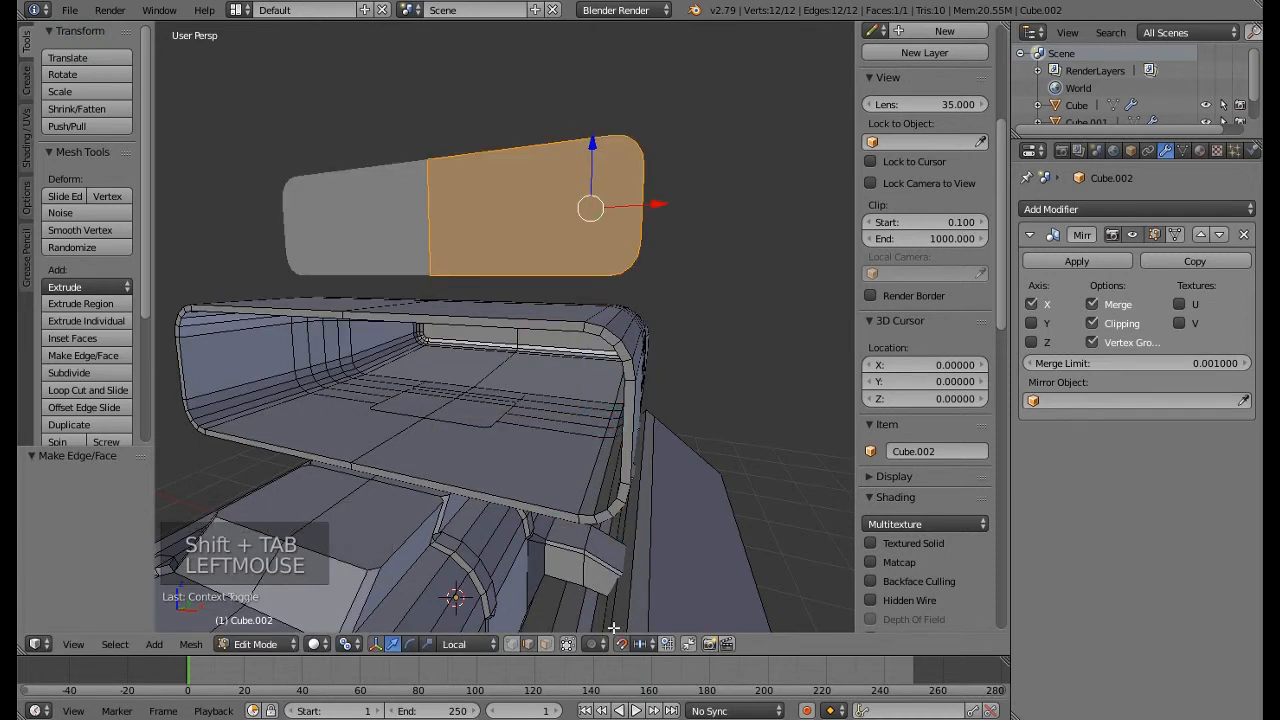
left_click(643, 647)
left_click(659, 604)
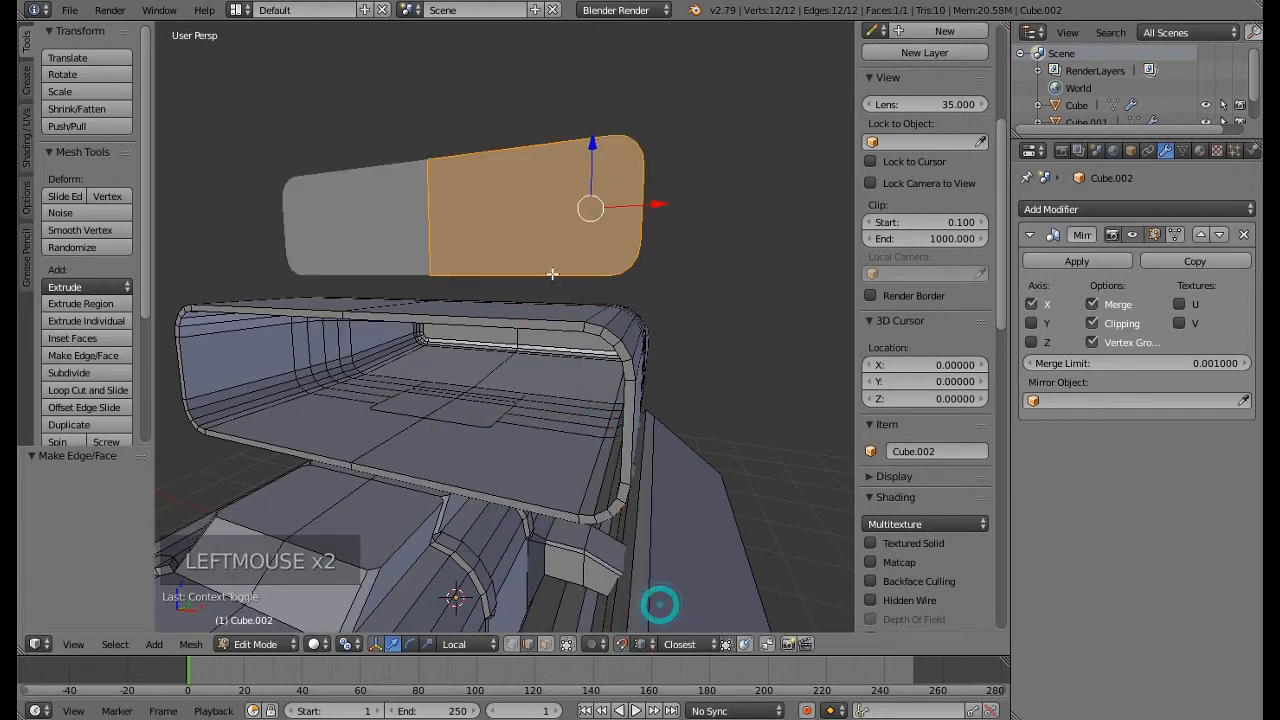
left_click_drag(594, 148, 596, 438)
right_click(596, 438)
left_click(347, 645)
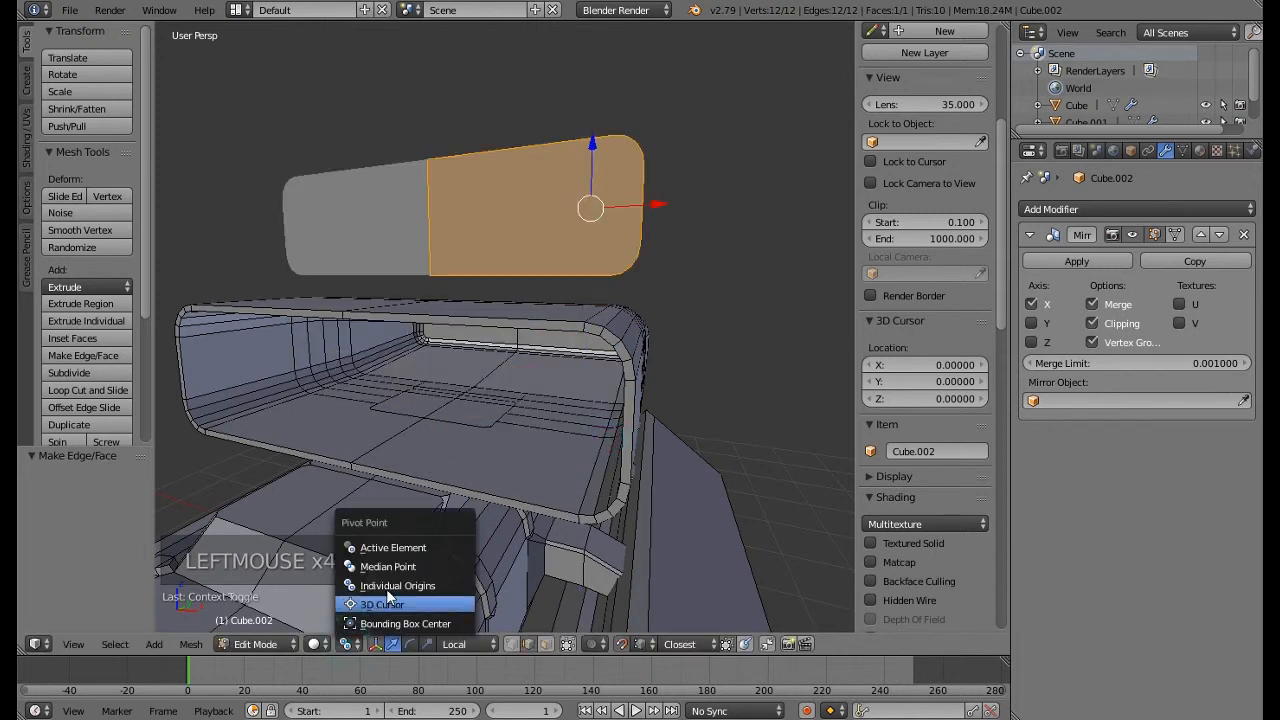
left_click(400, 565)
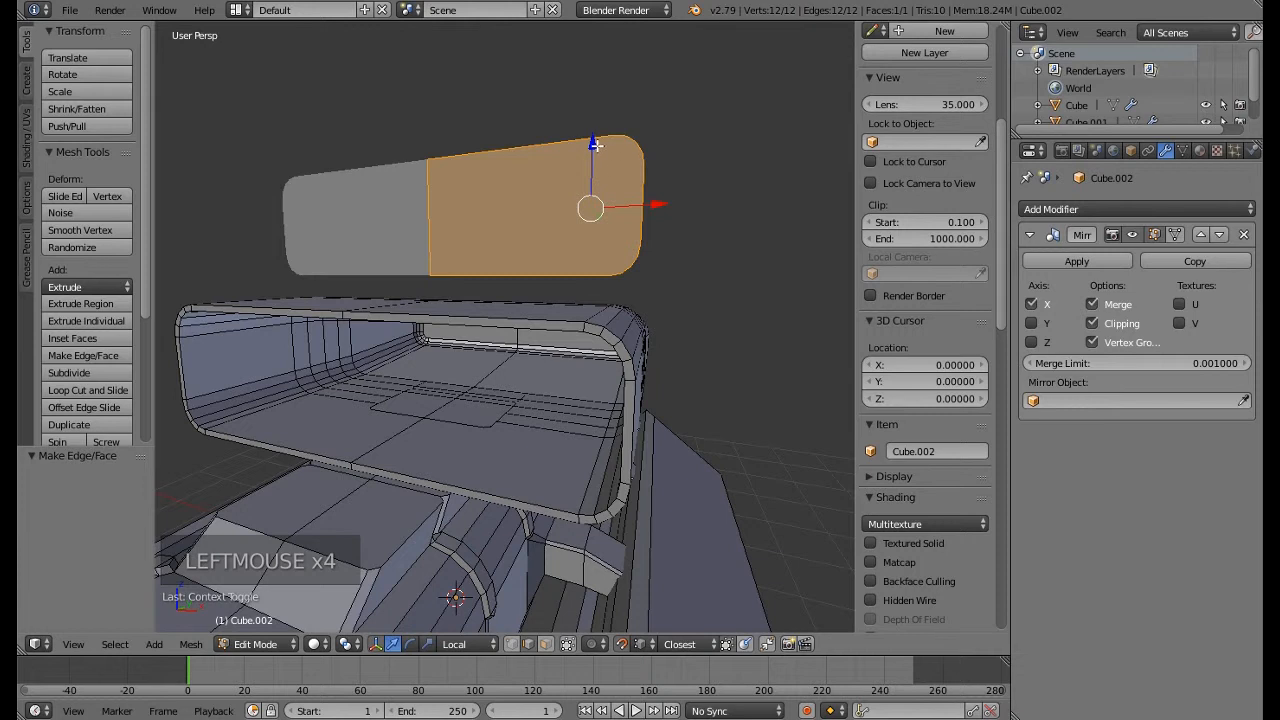
left_click_drag(594, 145, 600, 436)
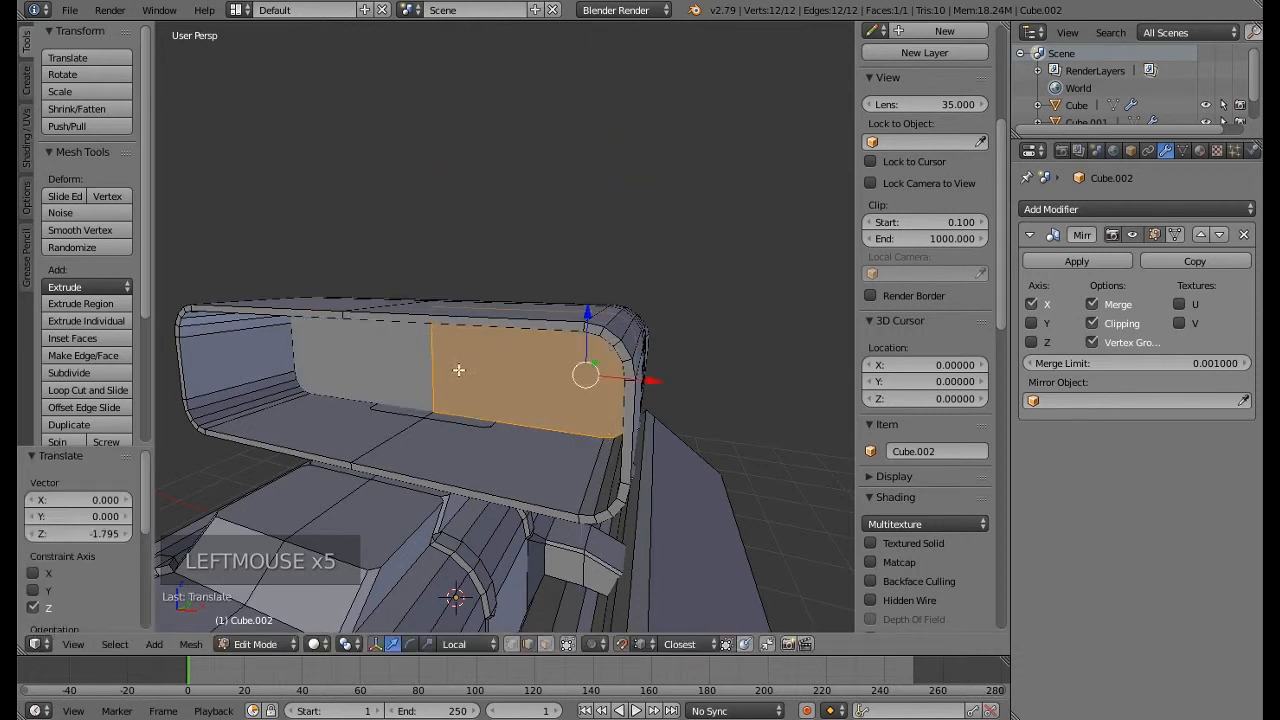
Turn snapping off and move the face about -0.733 along Y, toward the scoop's front opening
middle_click_drag(457, 371, 597, 371)
scroll(386, 343, "down", 3)
key("Tab")
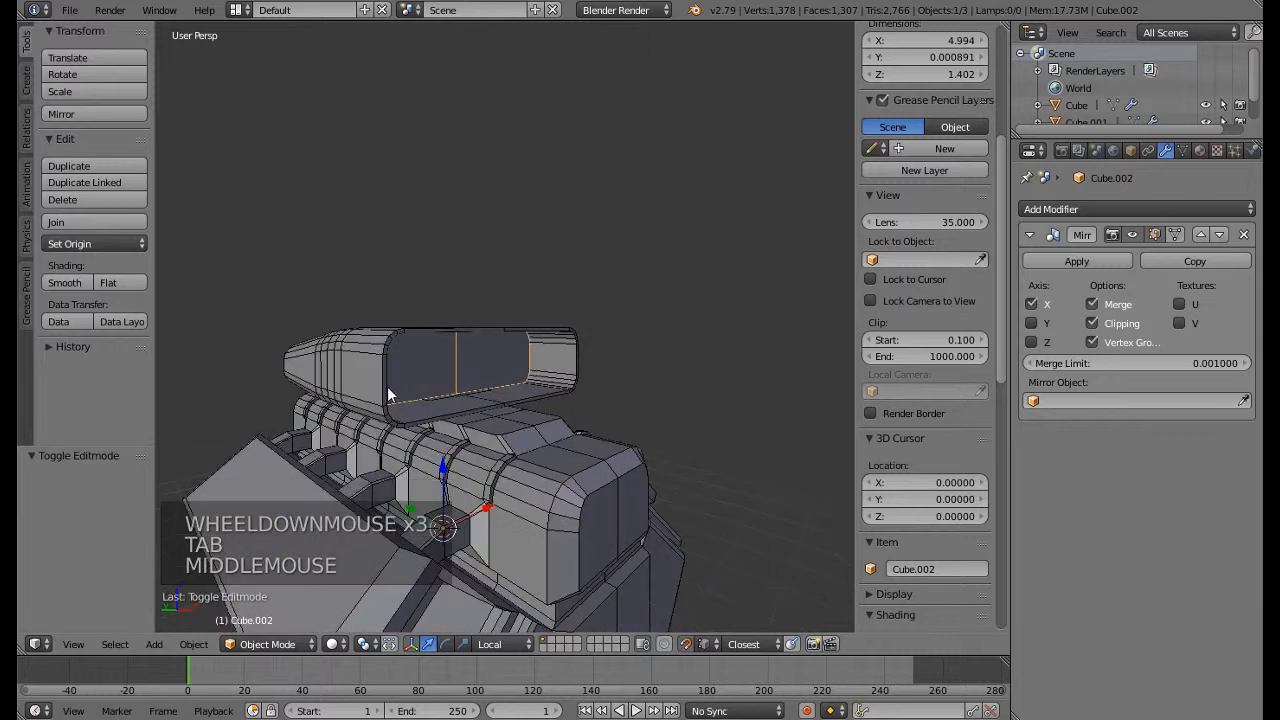
scroll(387, 386, "up", 3)
middle_click_drag(387, 386, 445, 390)
key("Tab")
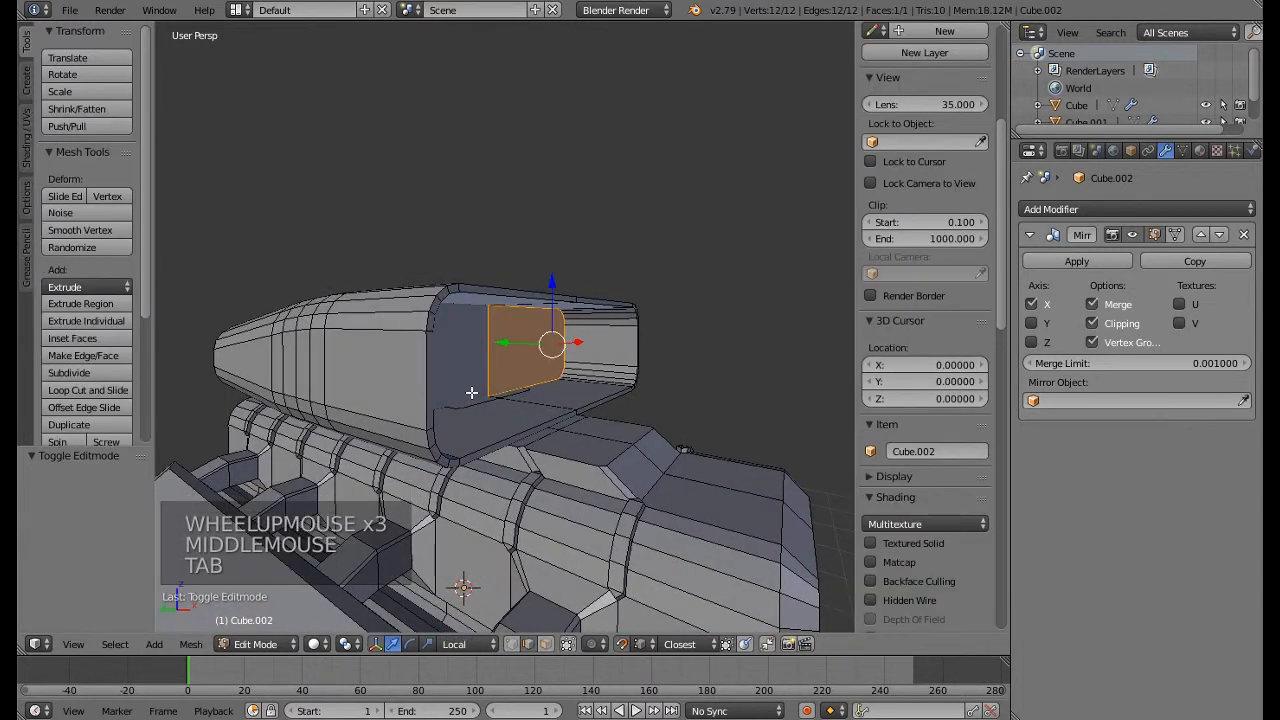
key("shift+Tab")
left_click_drag(505, 346, 541, 357)
Try to stretch the face slightly along Z, then leave mesh editing and check its fit from the front
middle_click_drag(541, 357, 590, 375)
scroll(545, 350, "up", 2)
key("s")
key("z")
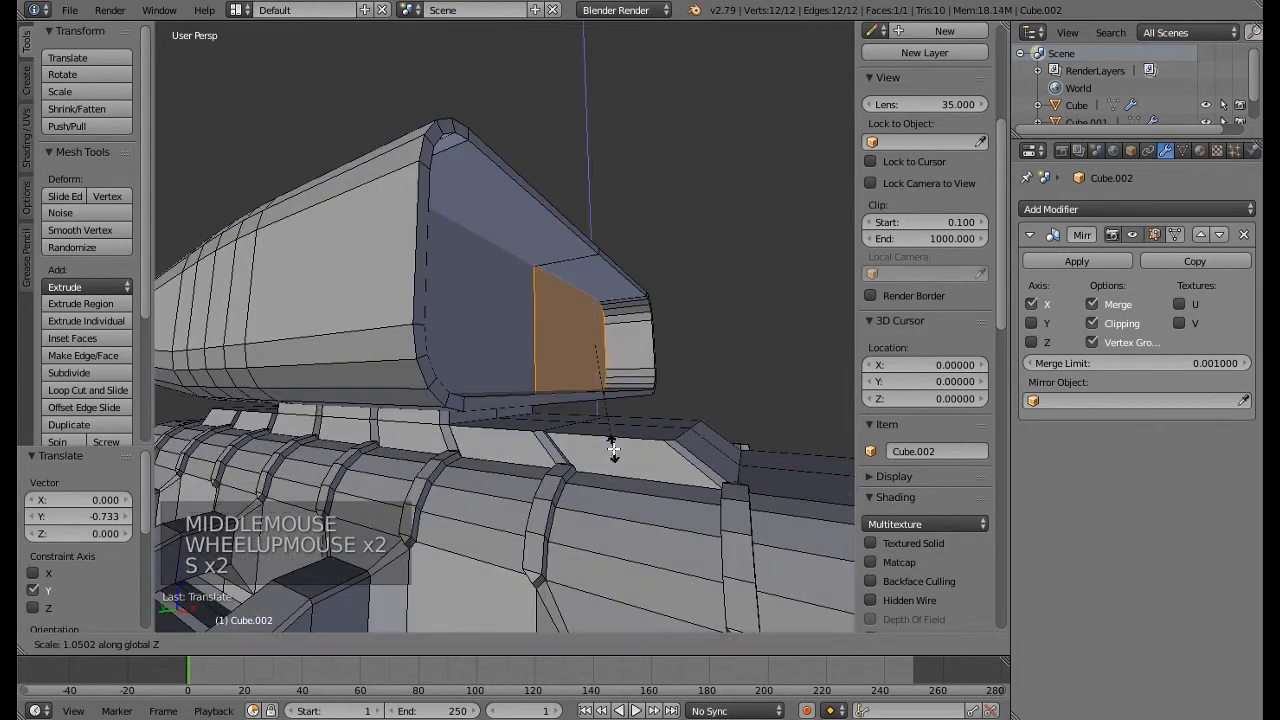
left_click(613, 450)
middle_click_drag(611, 445, 395, 434)
key("Tab")
scroll(451, 434, "down", 5)
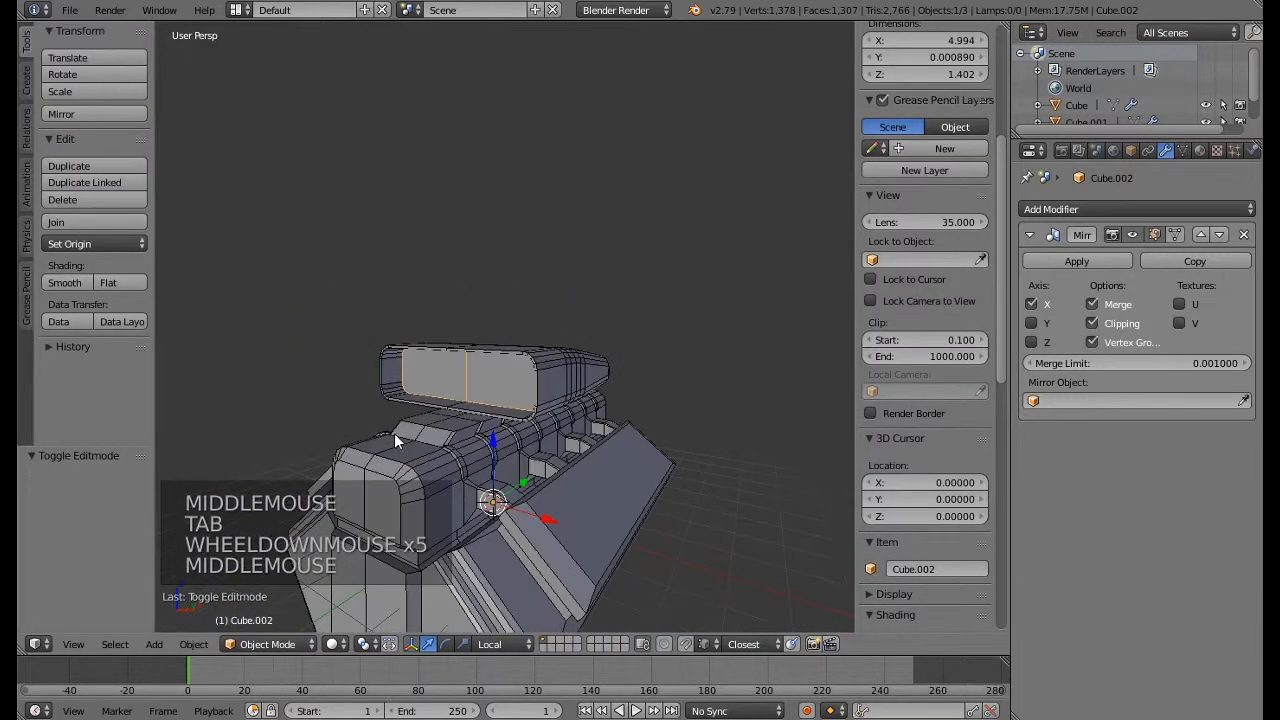
middle_click_drag(420, 376, 514, 386)
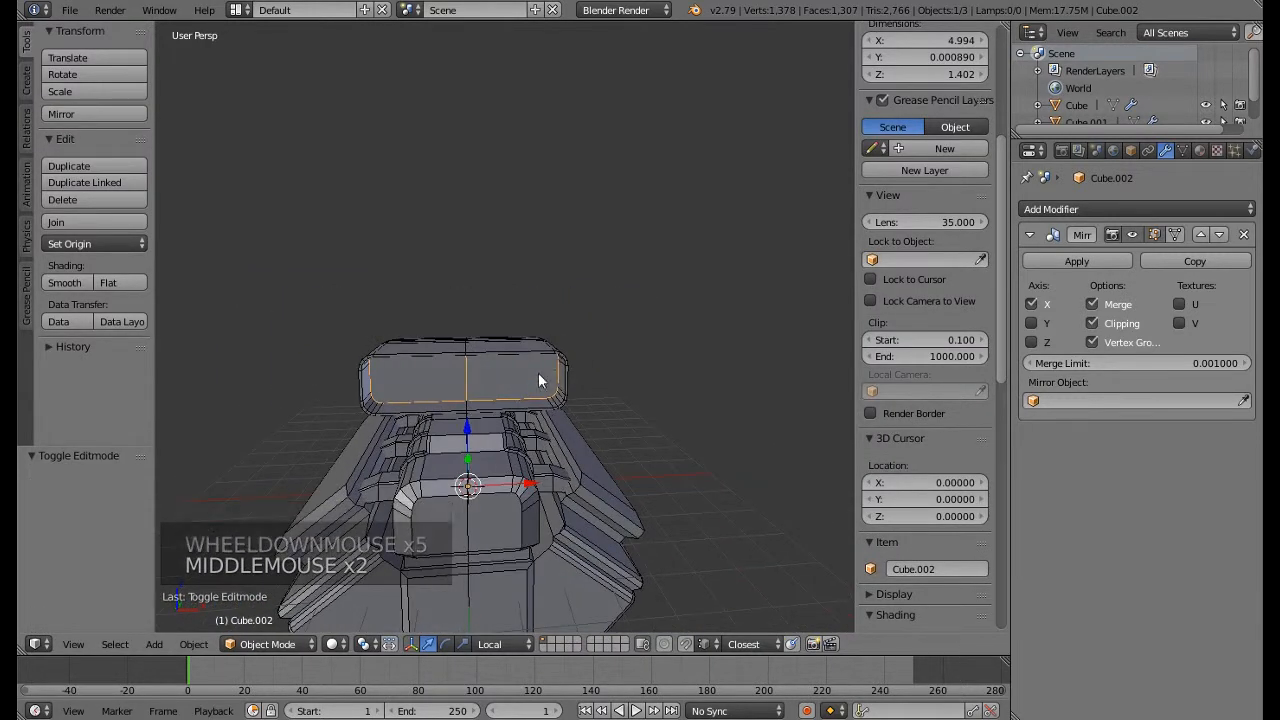
Reopen the face object for mesh editing, snap the 3D cursor to the selected face, and switch to front view
key("Tab")
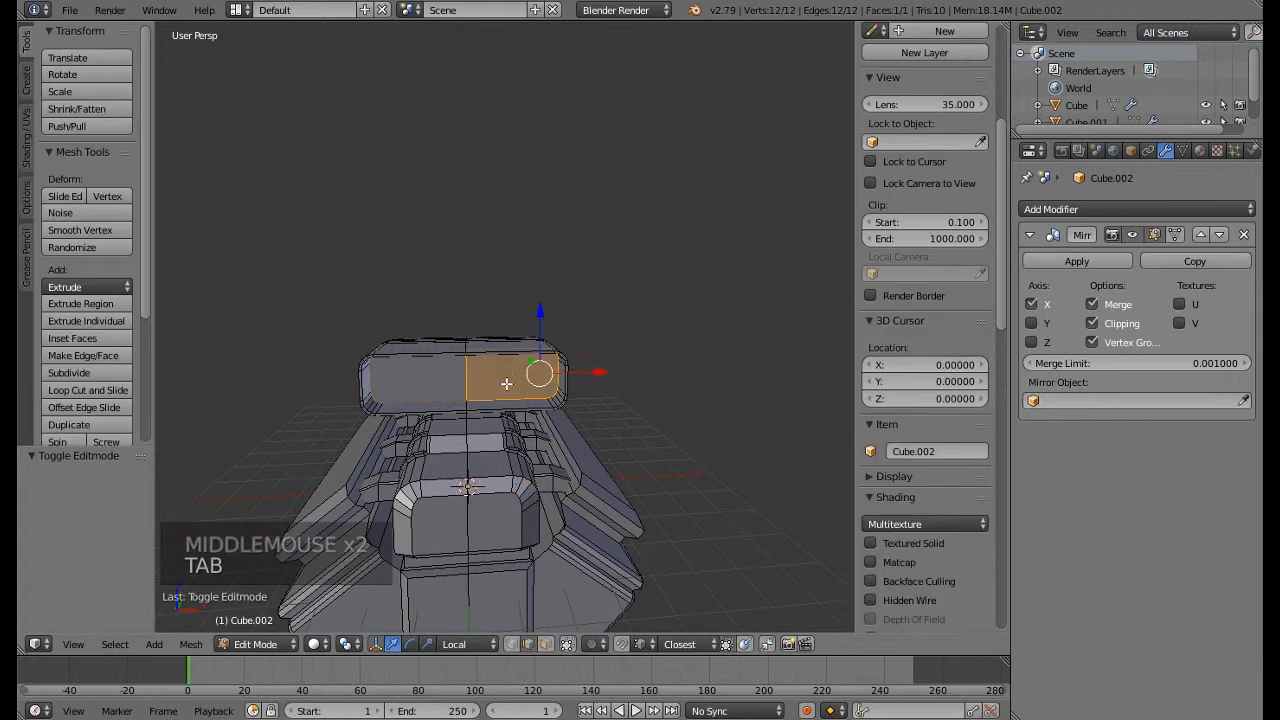
scroll(506, 381, "up", 4)
key("shift+s")
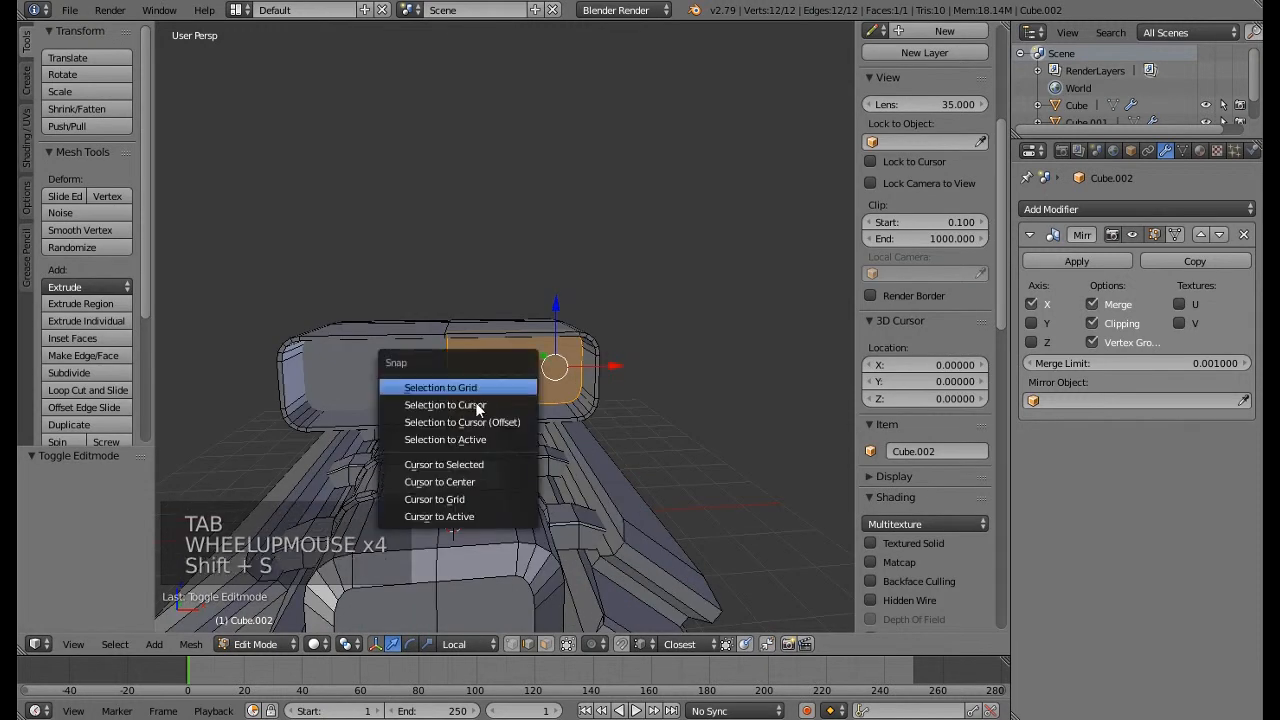
left_click(467, 460)
key("KP_1")
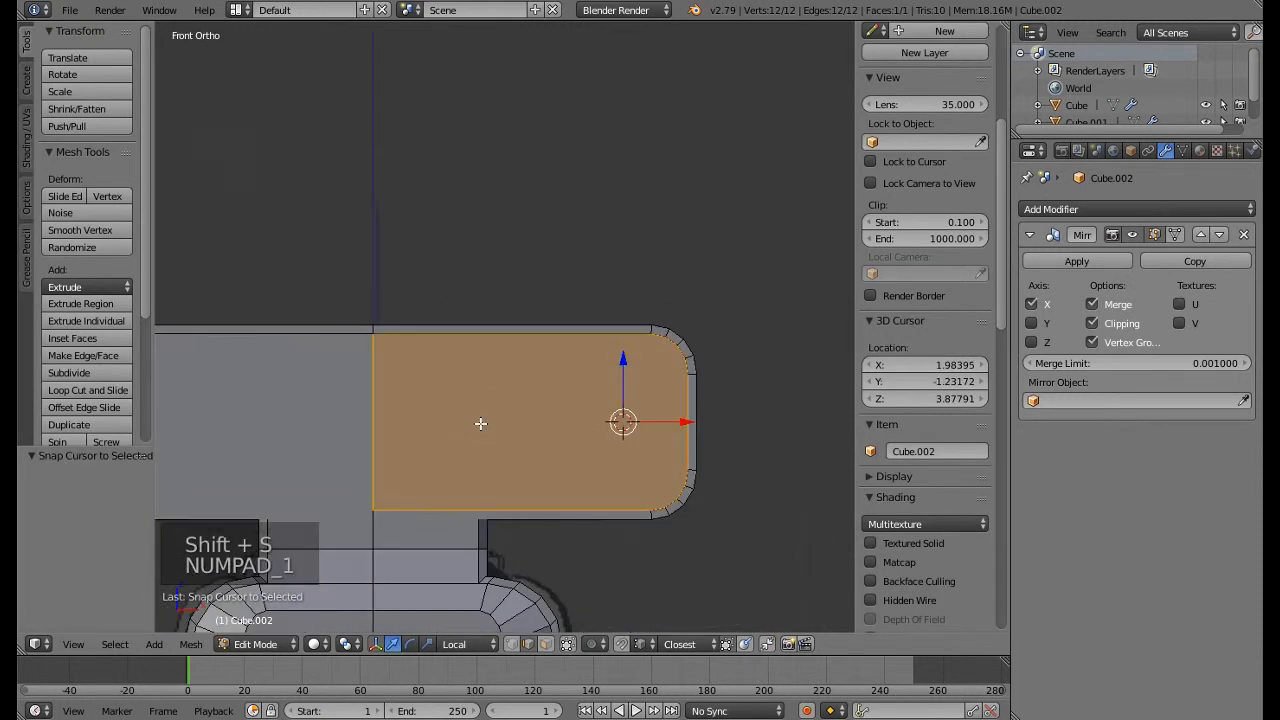
Leave mesh editing, add a cylinder at the 3D cursor, and rotate it 90° about X to face the front
scroll(480, 424, "down", 4)
middle_click_drag(489, 423, 533, 358, "shift")
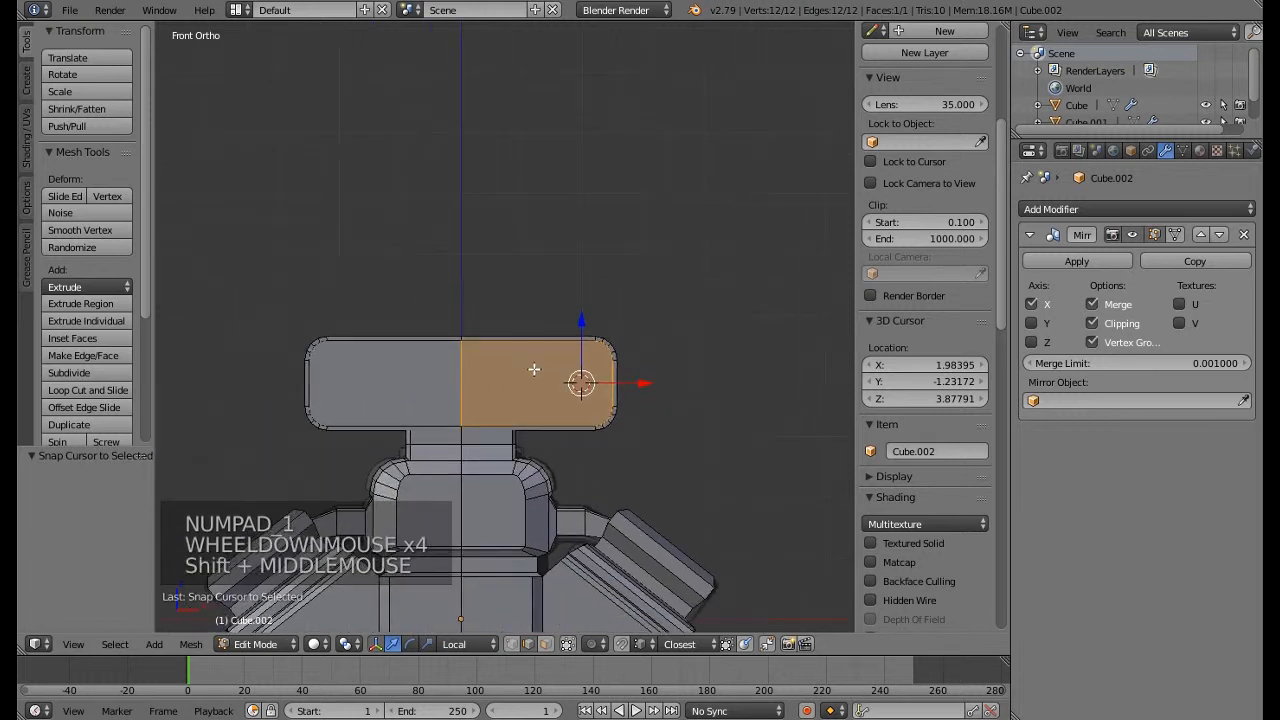
key("Tab")
key("shift+a")
mouse_move(535, 388)
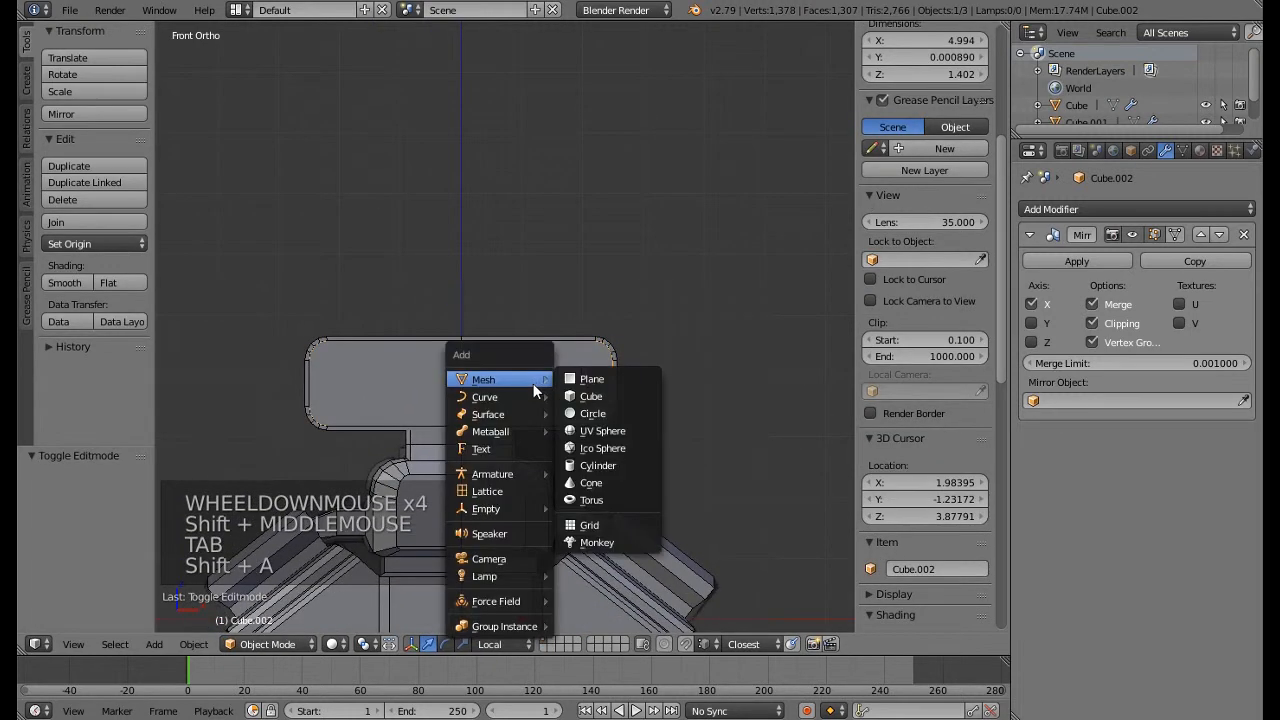
left_click(609, 468)
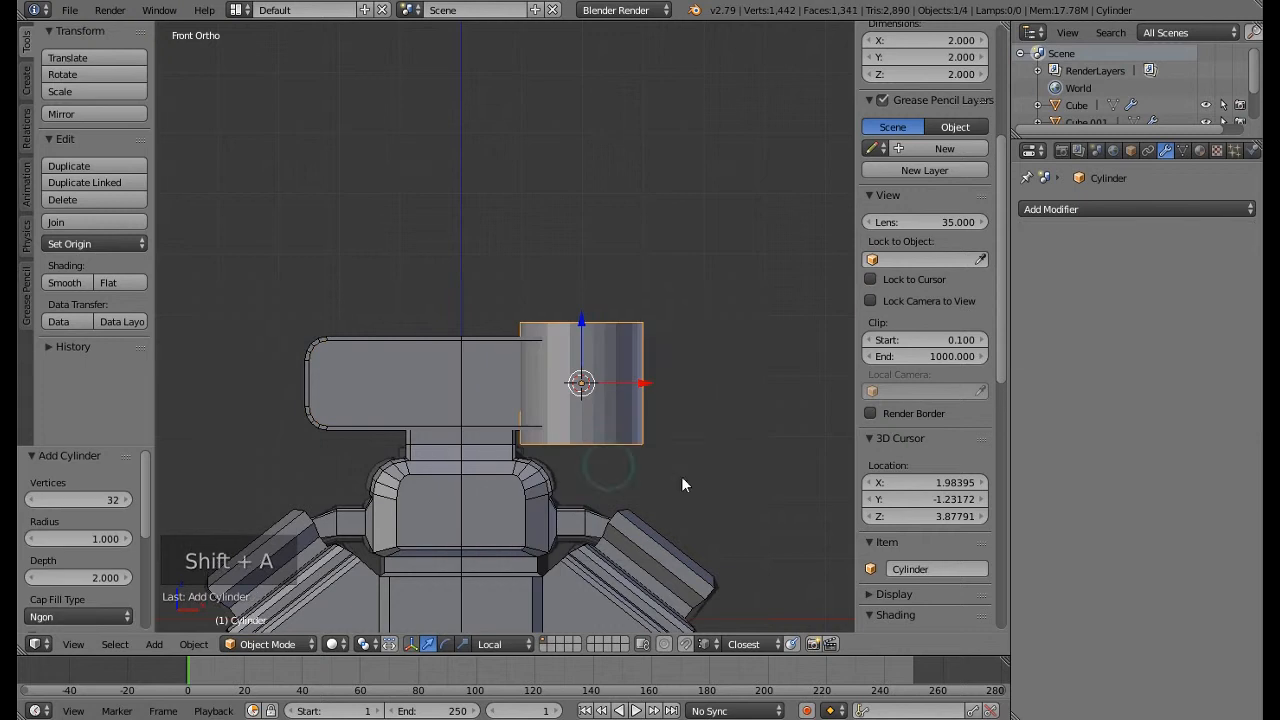
type("r")
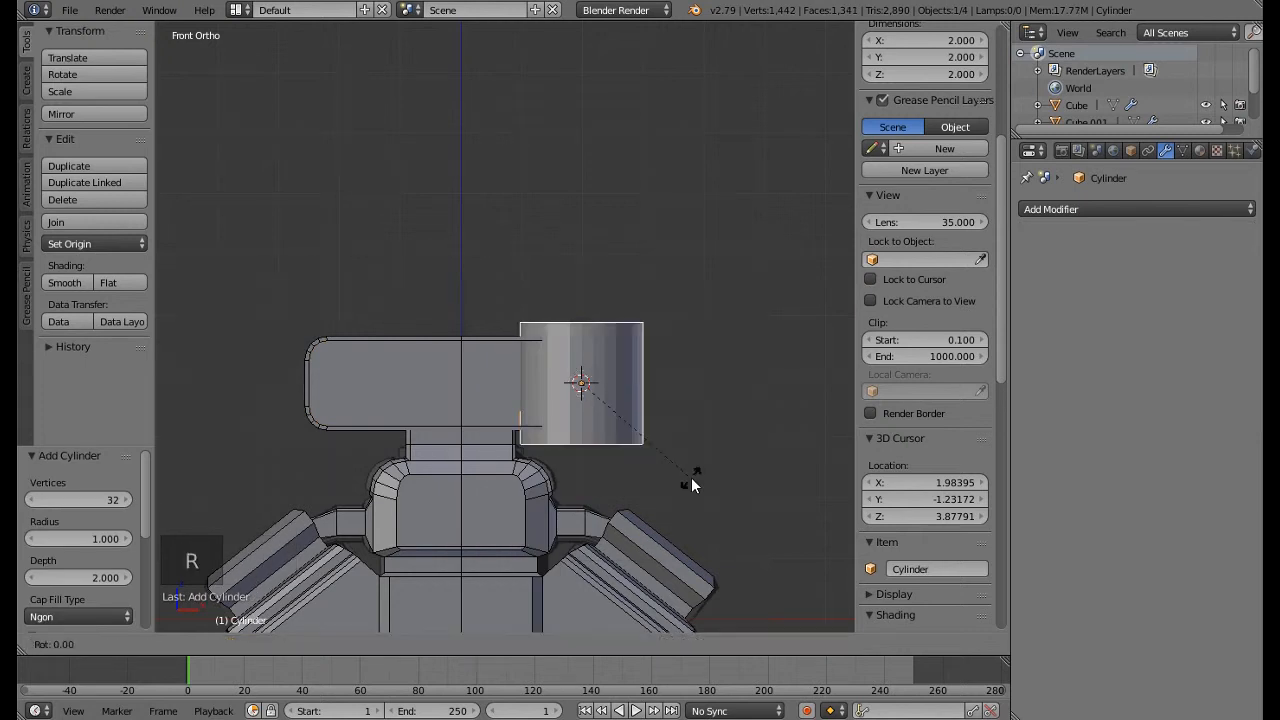
type("x90")
key("Return")
Scale the cylinder uniformly to about 1.256 across and move it about -0.199 along X within the scoop's front
key("s")
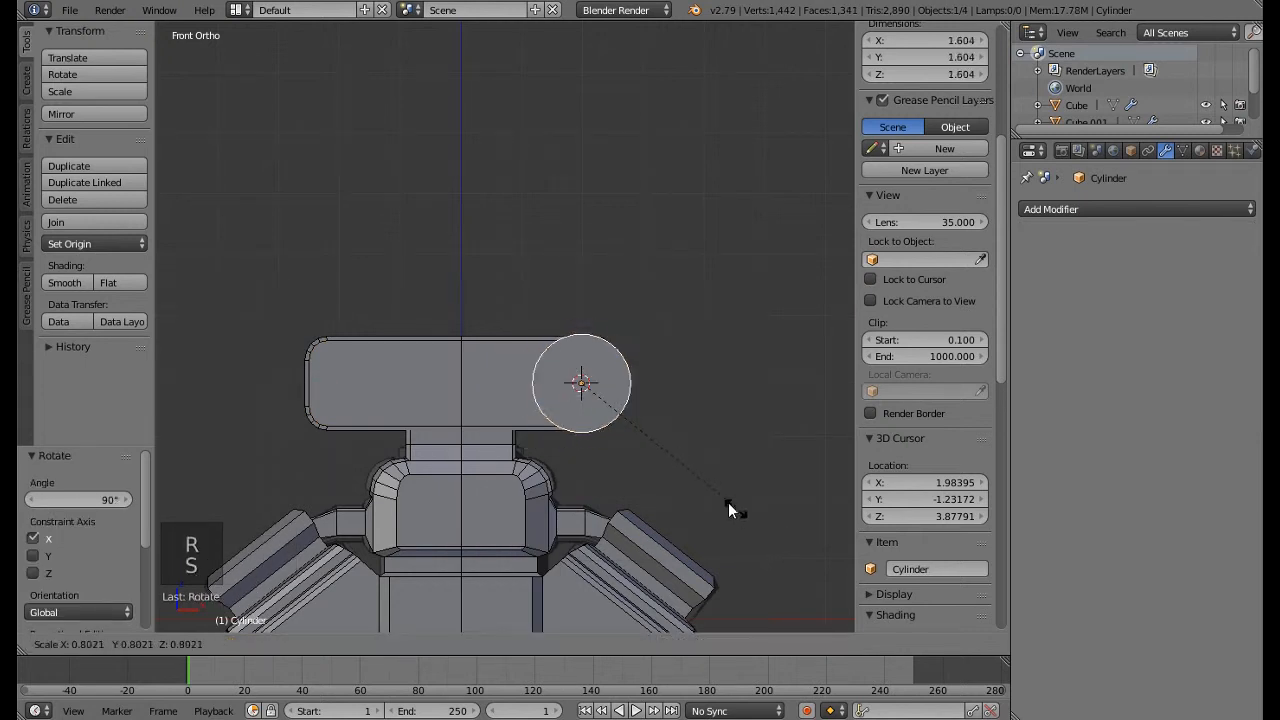
left_click(705, 482)
left_click_drag(643, 381, 629, 379)
scroll(531, 403, "up", 2)
middle_click_drag(562, 404, 598, 404, "shift")
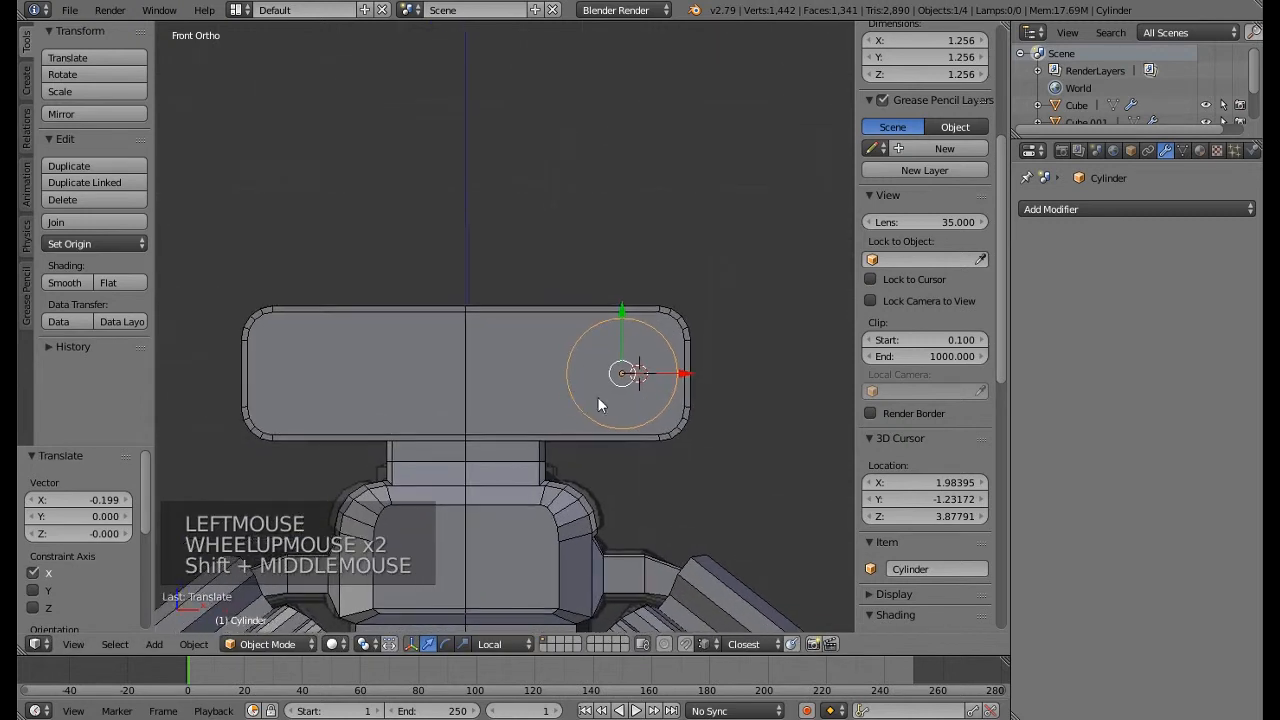
Add an Array modifier to the cylinder with a count of 3 and a relative X offset of -1.300
left_click(1097, 208)
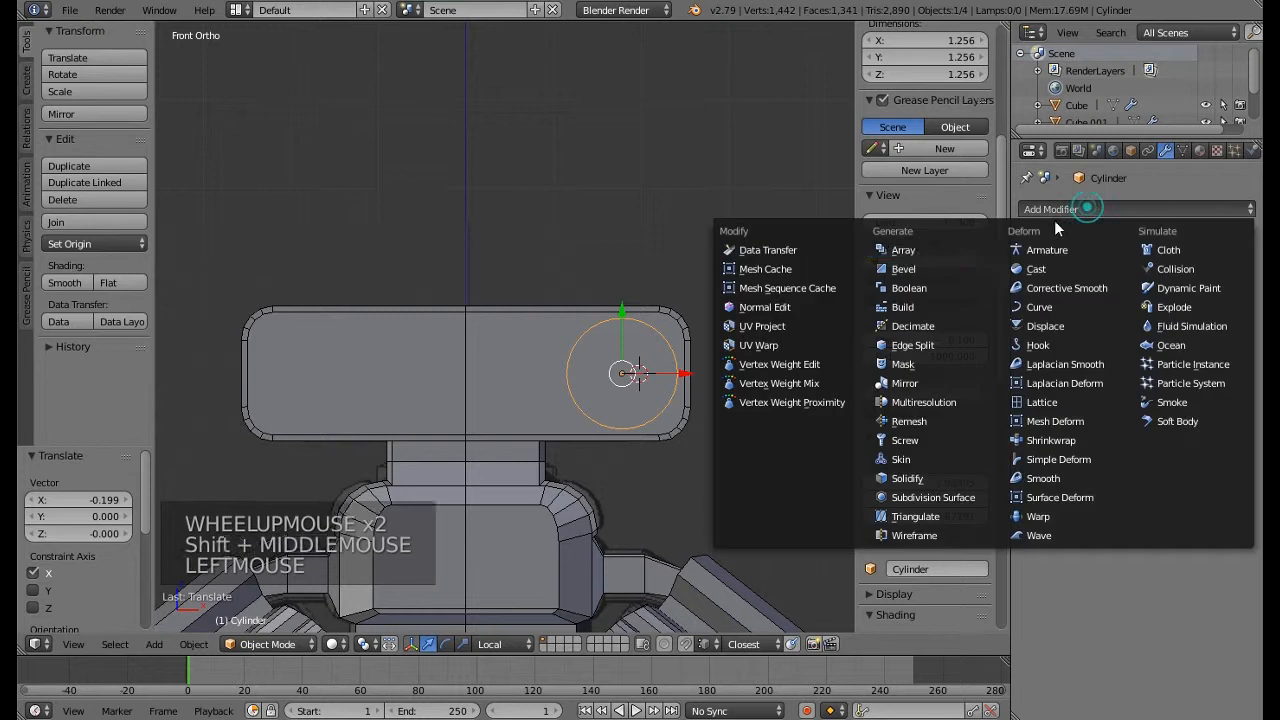
left_click(914, 249)
left_click(1221, 305)
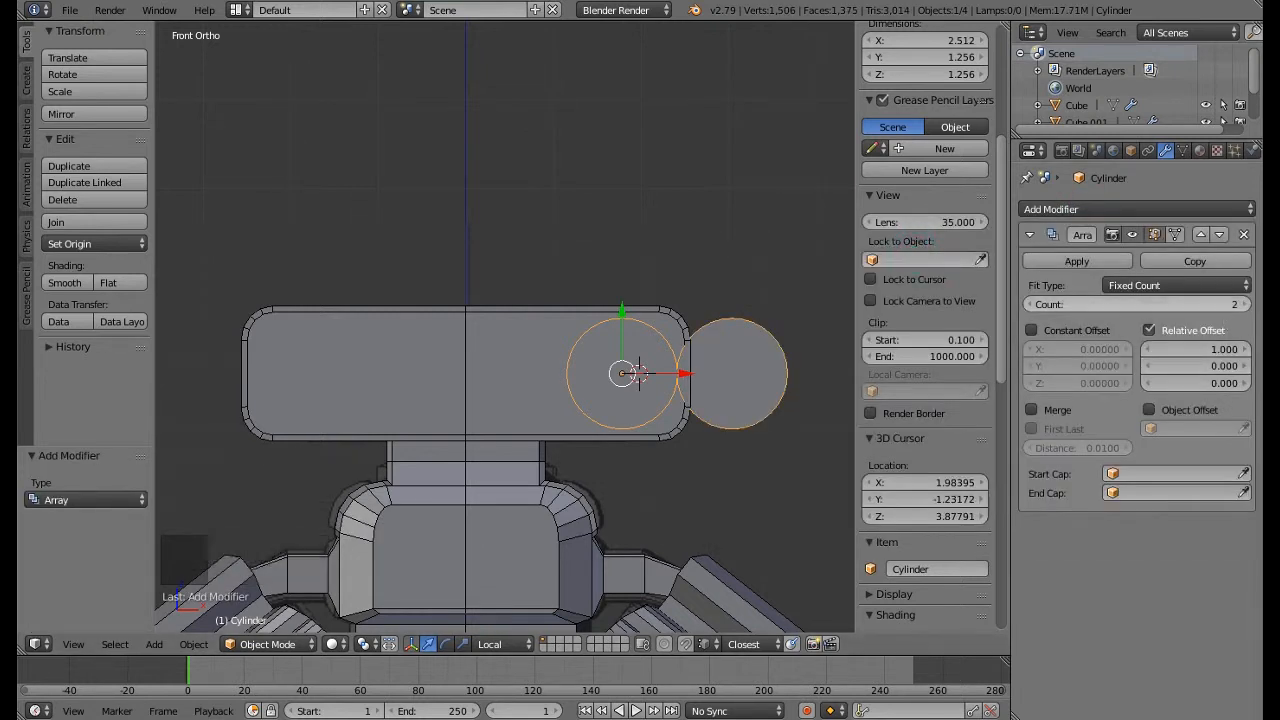
key("Return")
mouse_move(1187, 347)
left_mouse_down()
mouse_move(1230, 347)
mouse_move(1205, 347)
left_mouse_up()
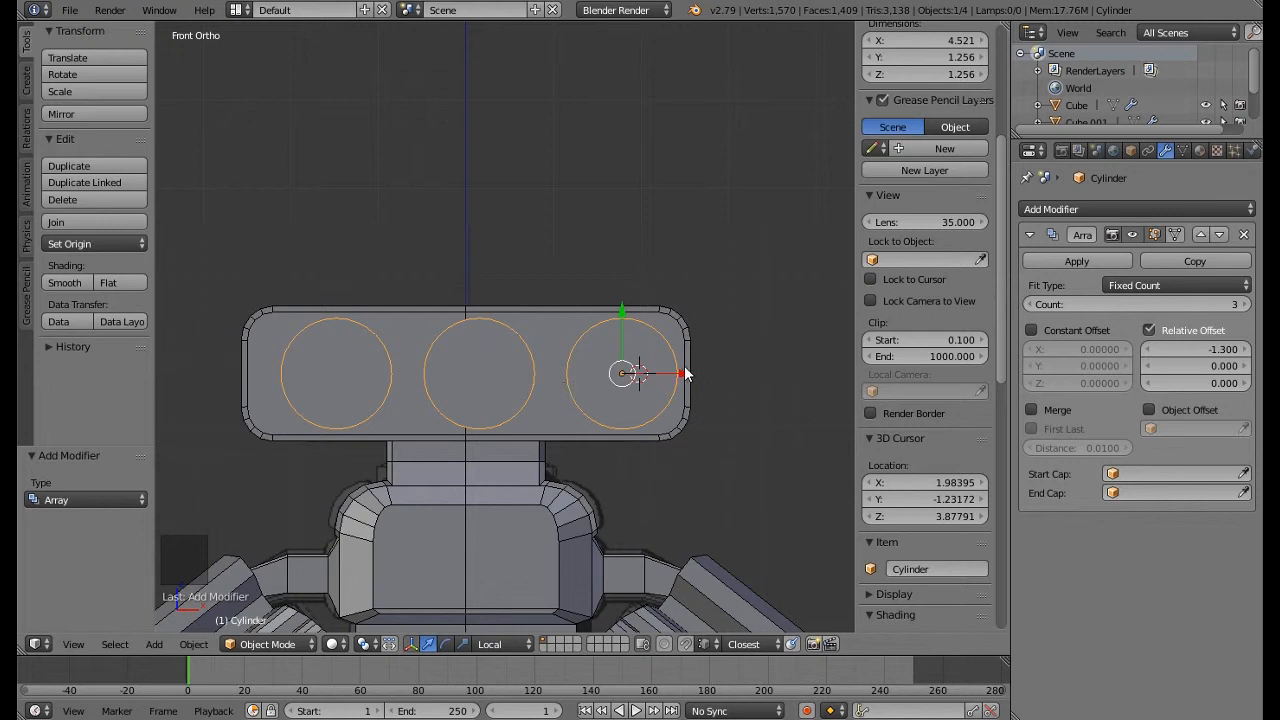
Move the arrayed cylinders -0.158 along X to centre them, and -0.280 along local Z through the front plate
left_click_drag(683, 376, 669, 386)
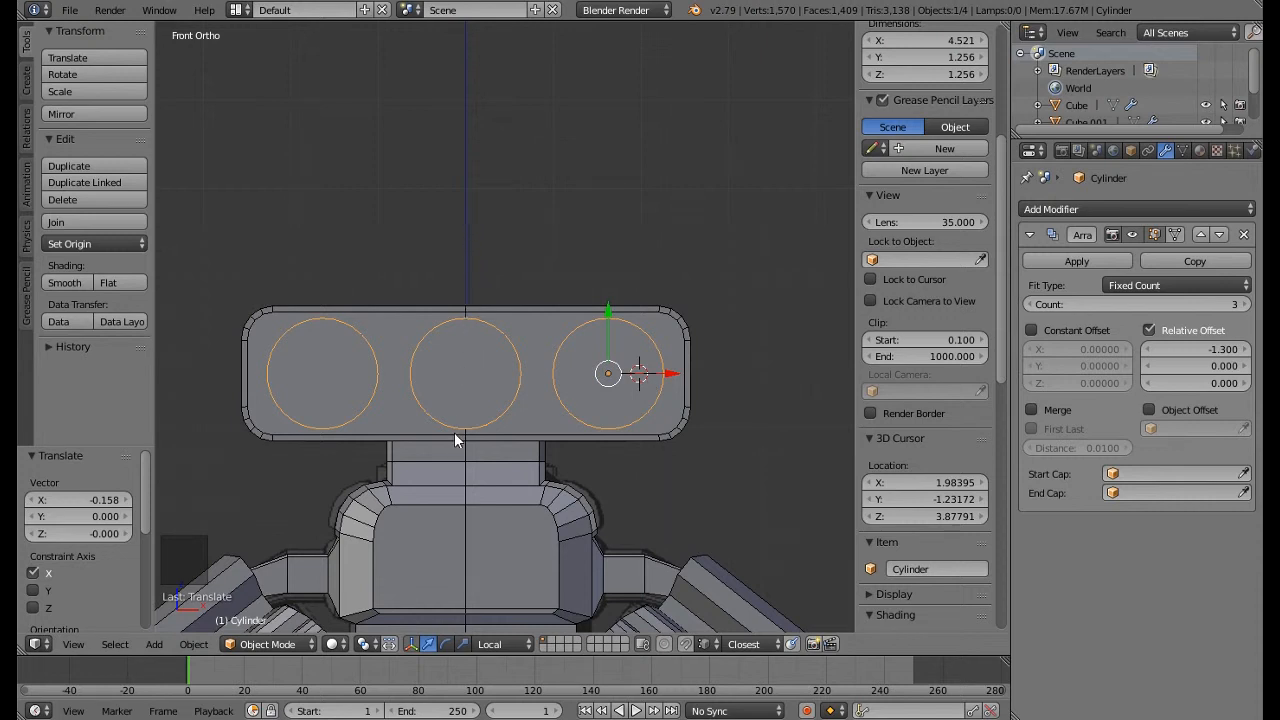
middle_click_drag(457, 397, 476, 366)
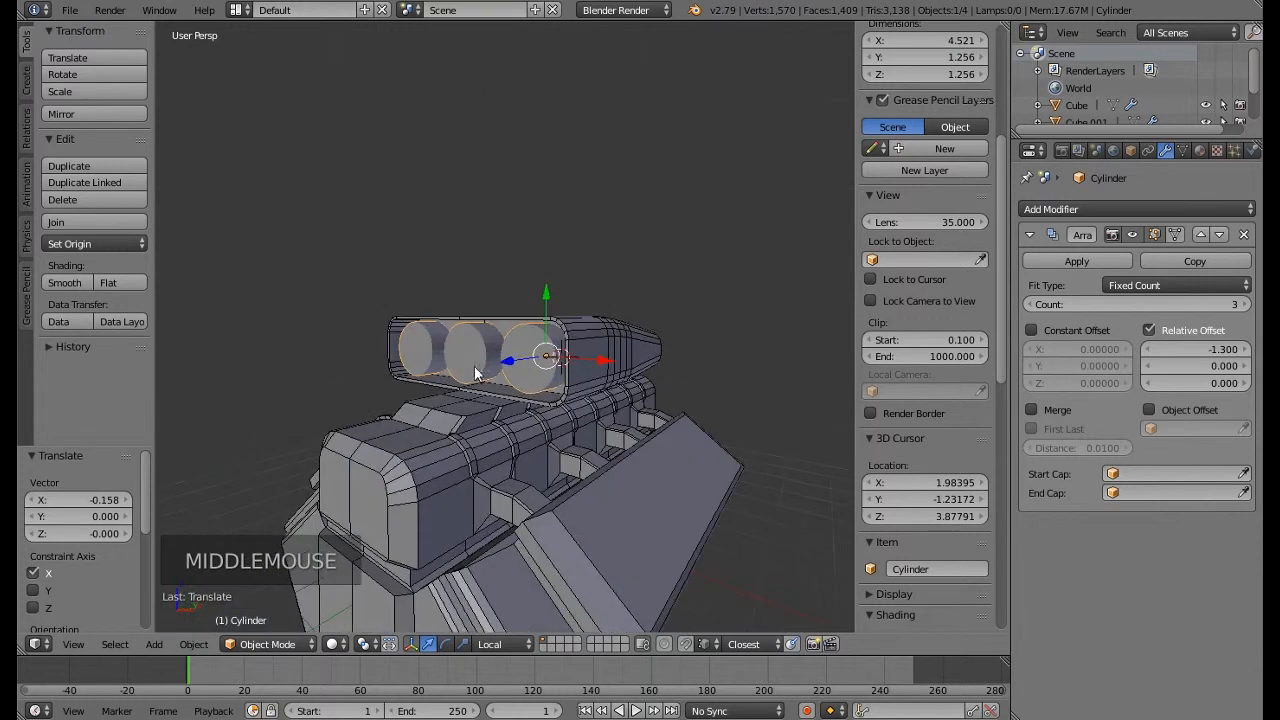
scroll(494, 362, "up", 2)
left_click_drag(524, 368, 504, 385)
Select the inner front plate of the scoop and add a Boolean modifier to it
right_click(510, 381)
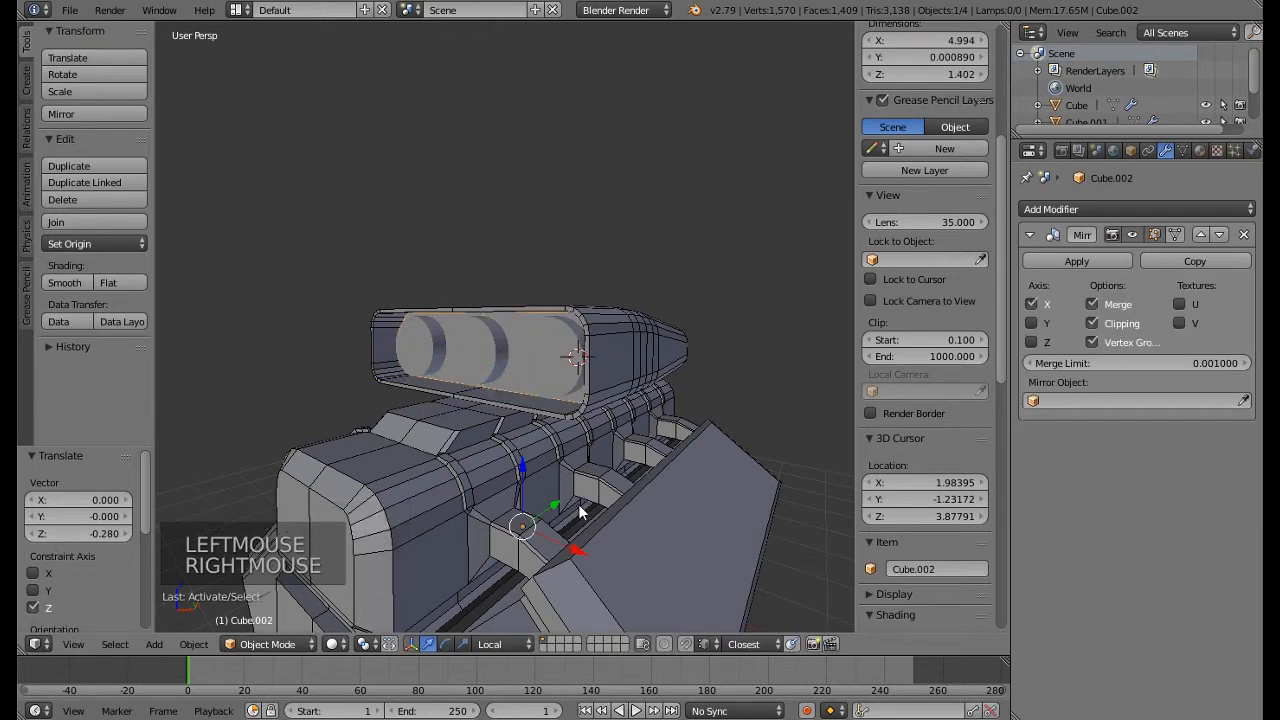
left_click_drag(557, 500, 485, 523)
right_click(485, 523)
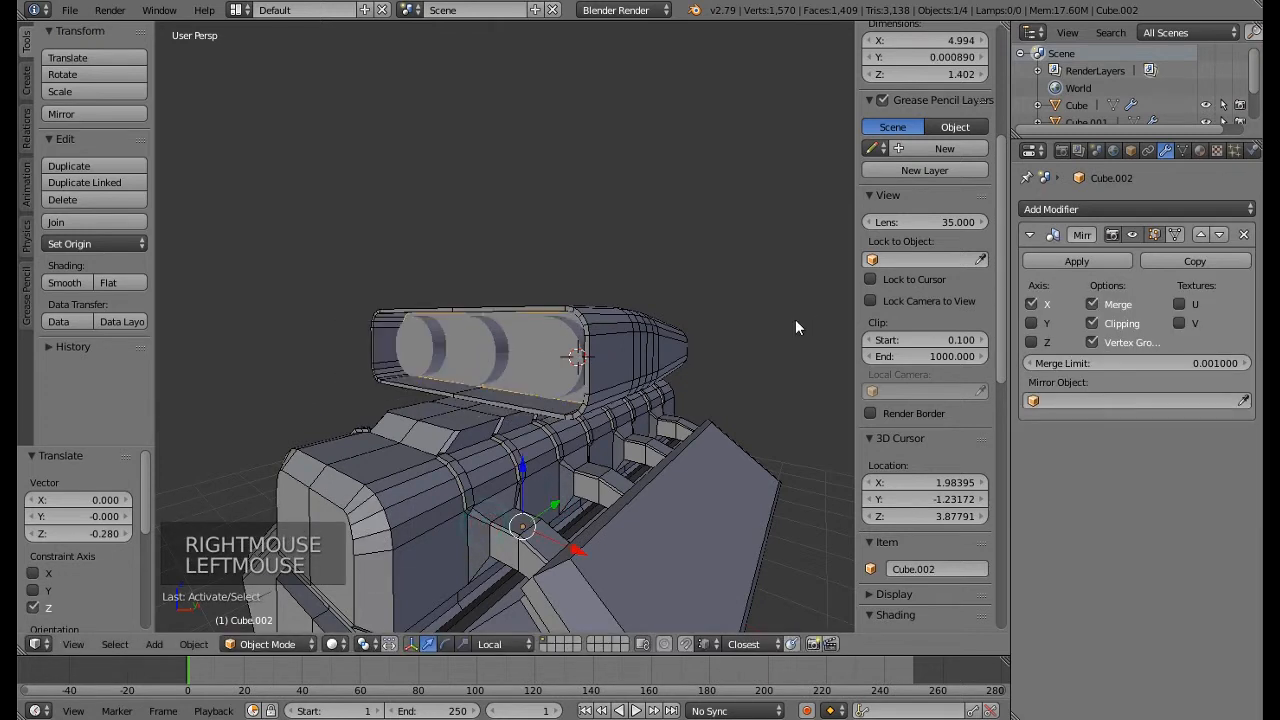
left_click(1090, 212)
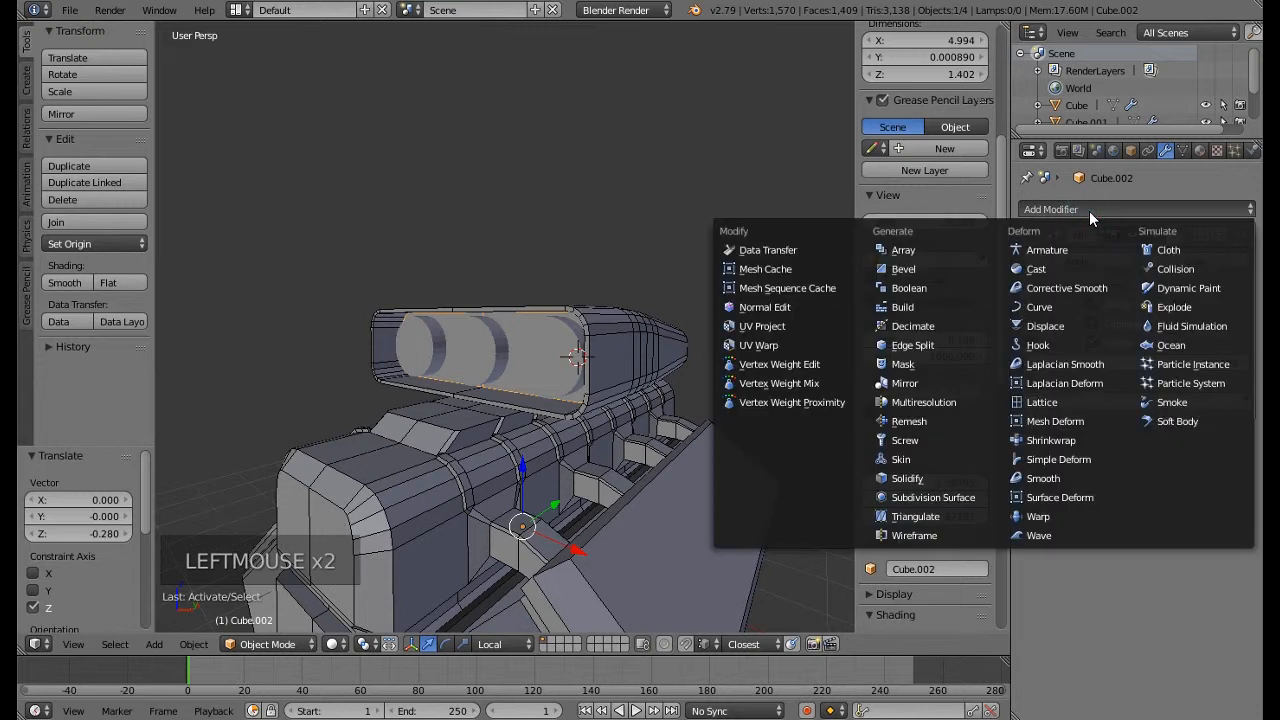
left_click(922, 287)
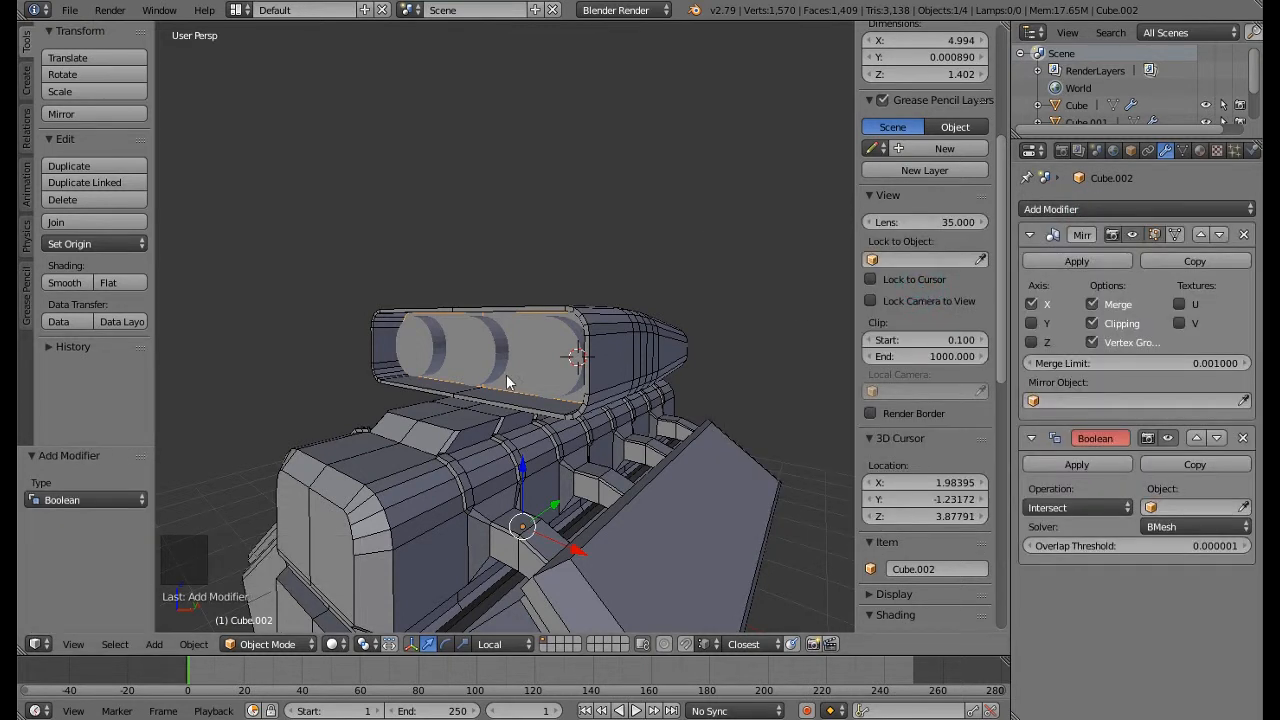
Select the arrayed cylinders and rename the object as Boolean
right_click(545, 364)
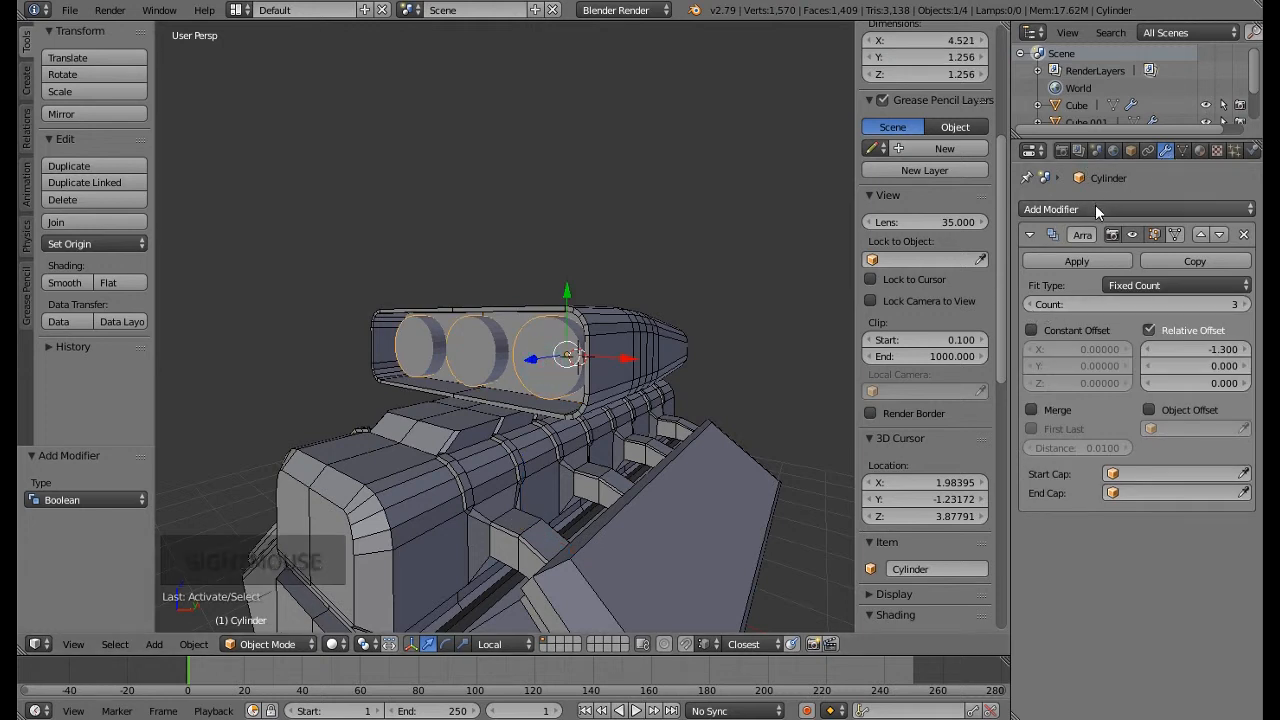
left_click(1132, 150)
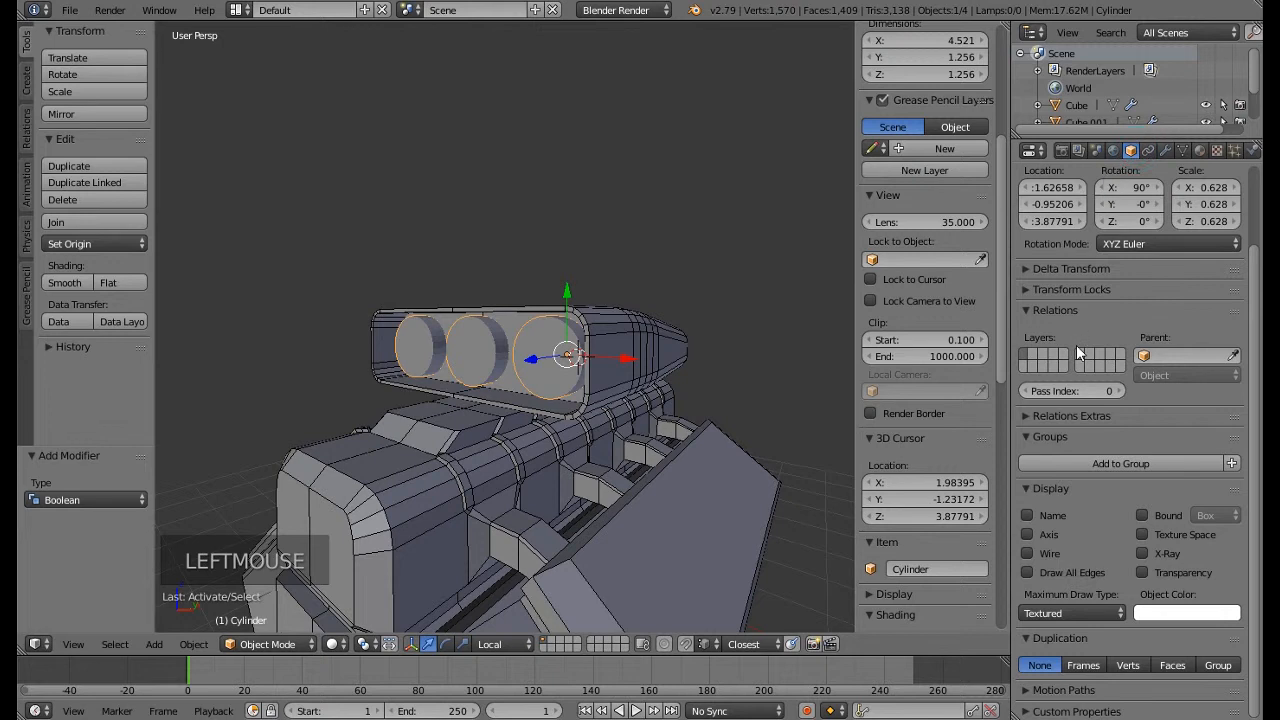
scroll(1068, 299, "up", 5)
left_click(1097, 209)
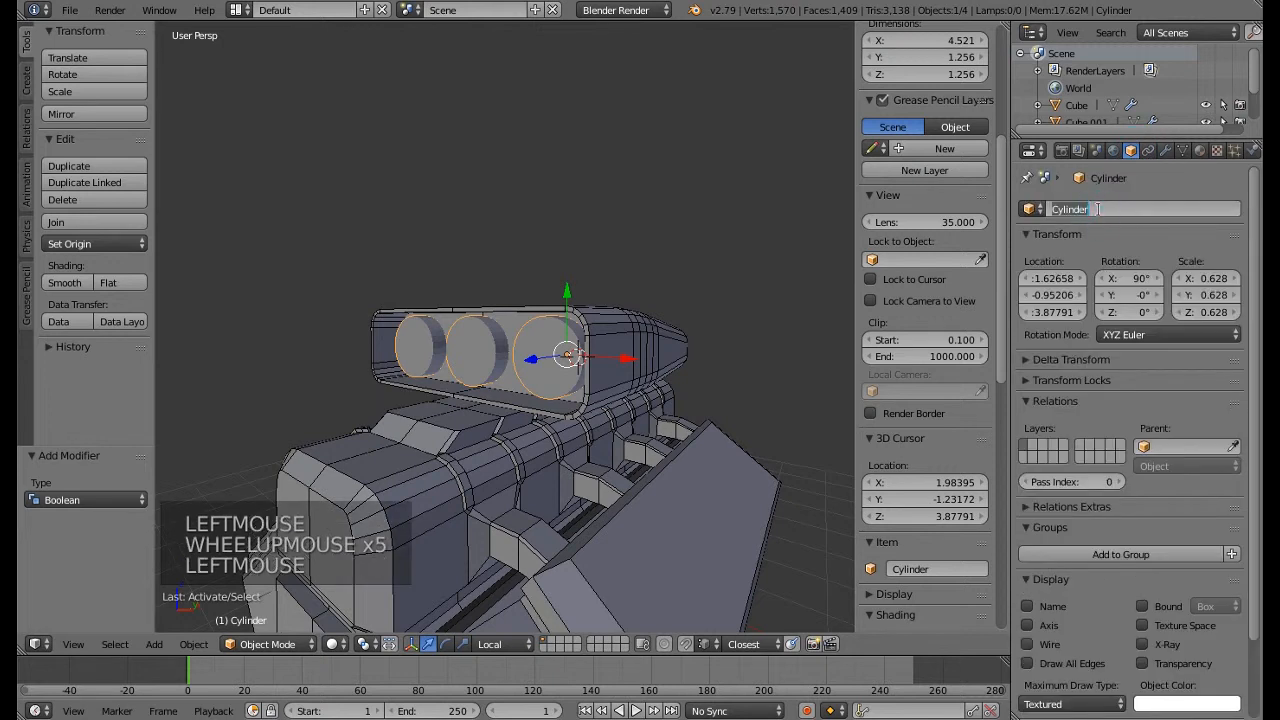
type("Boolean")
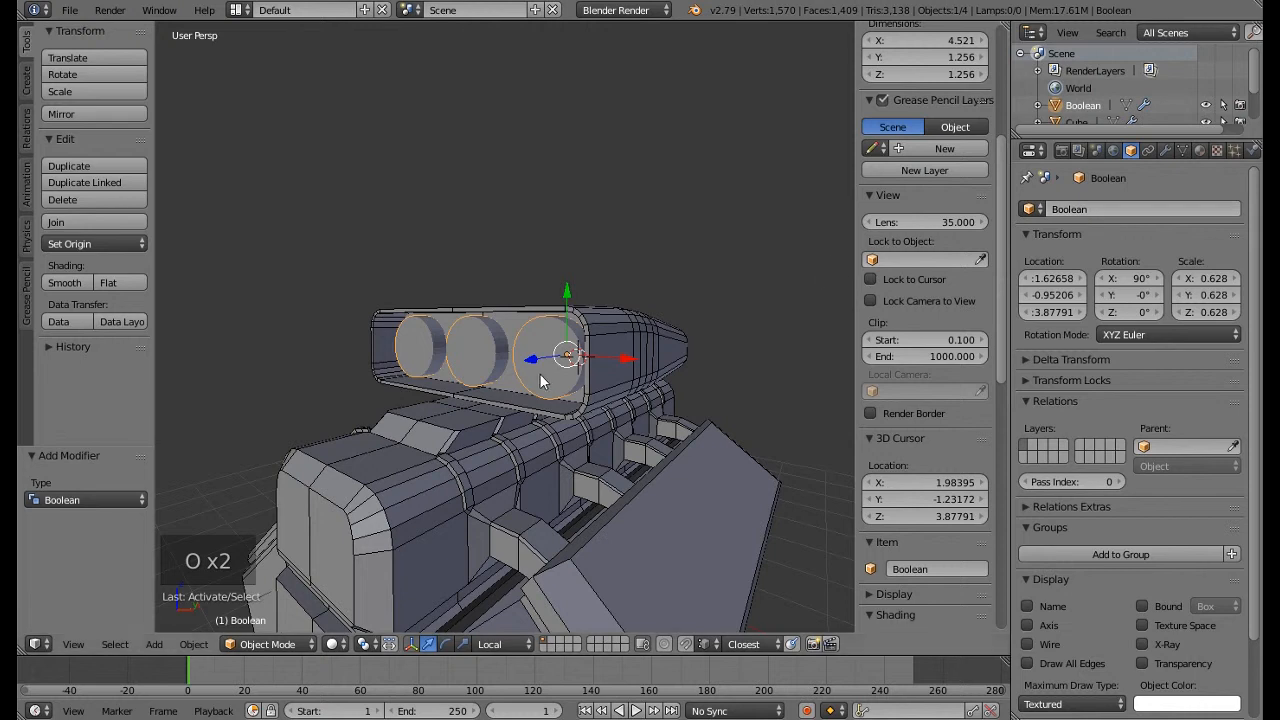
Set the plate's Boolean modifier to Difference with the object Boolean and apply it
right_click(511, 385)
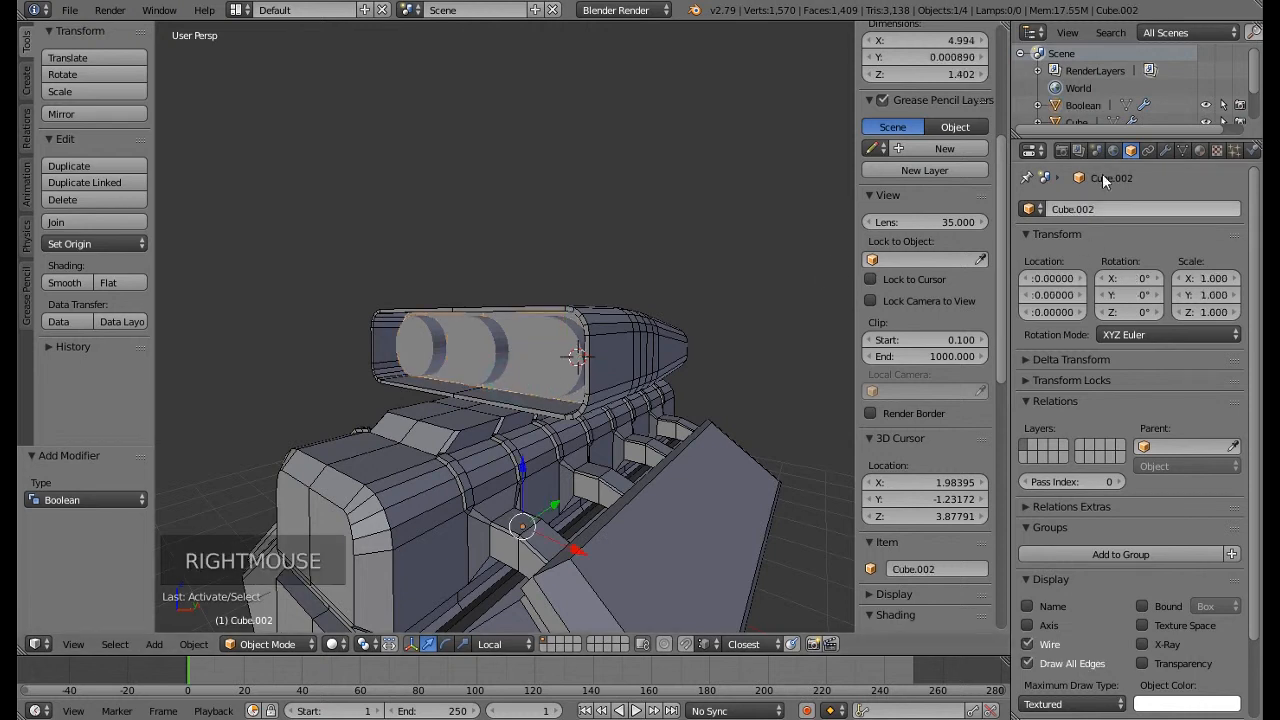
left_click(1165, 150)
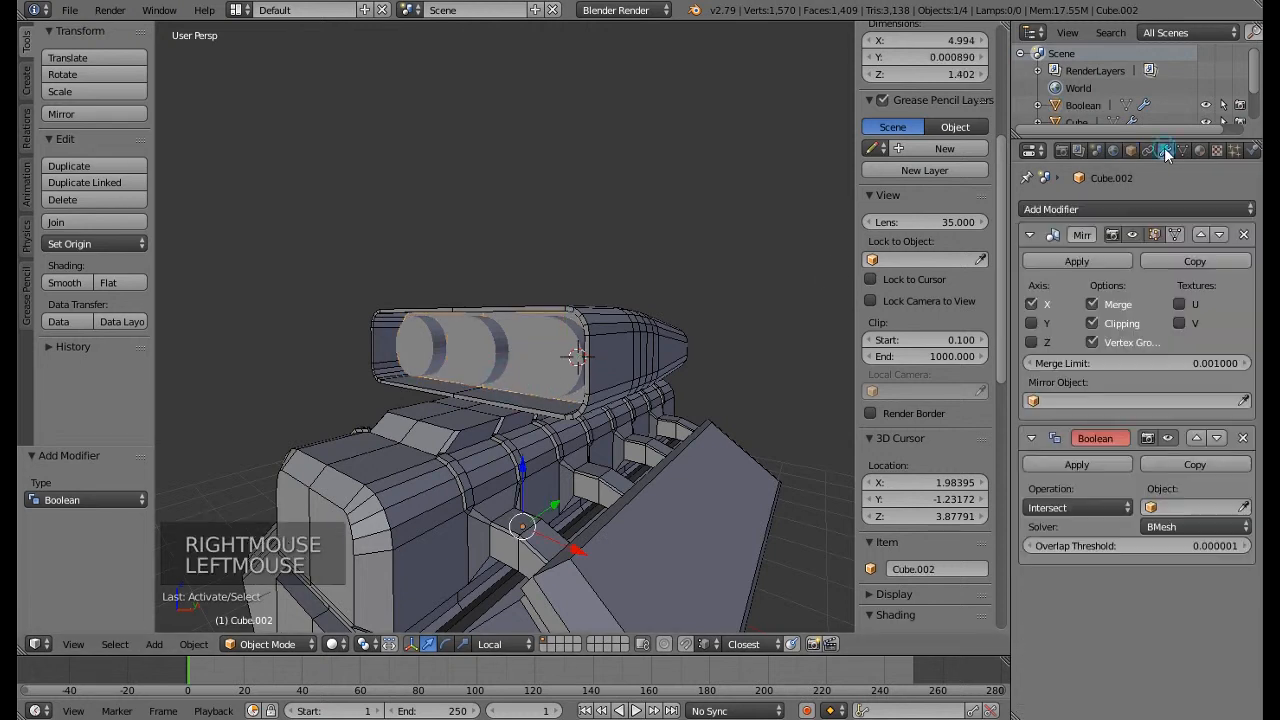
left_click(1190, 507)
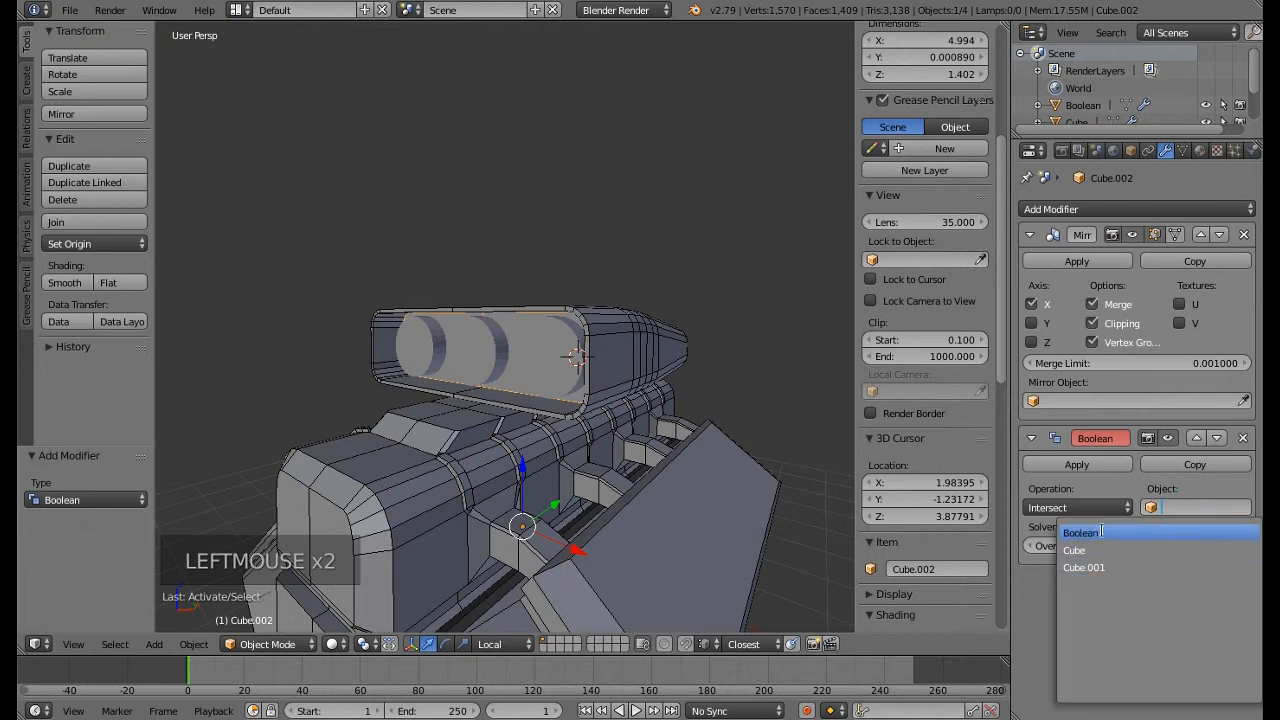
left_click(1099, 533)
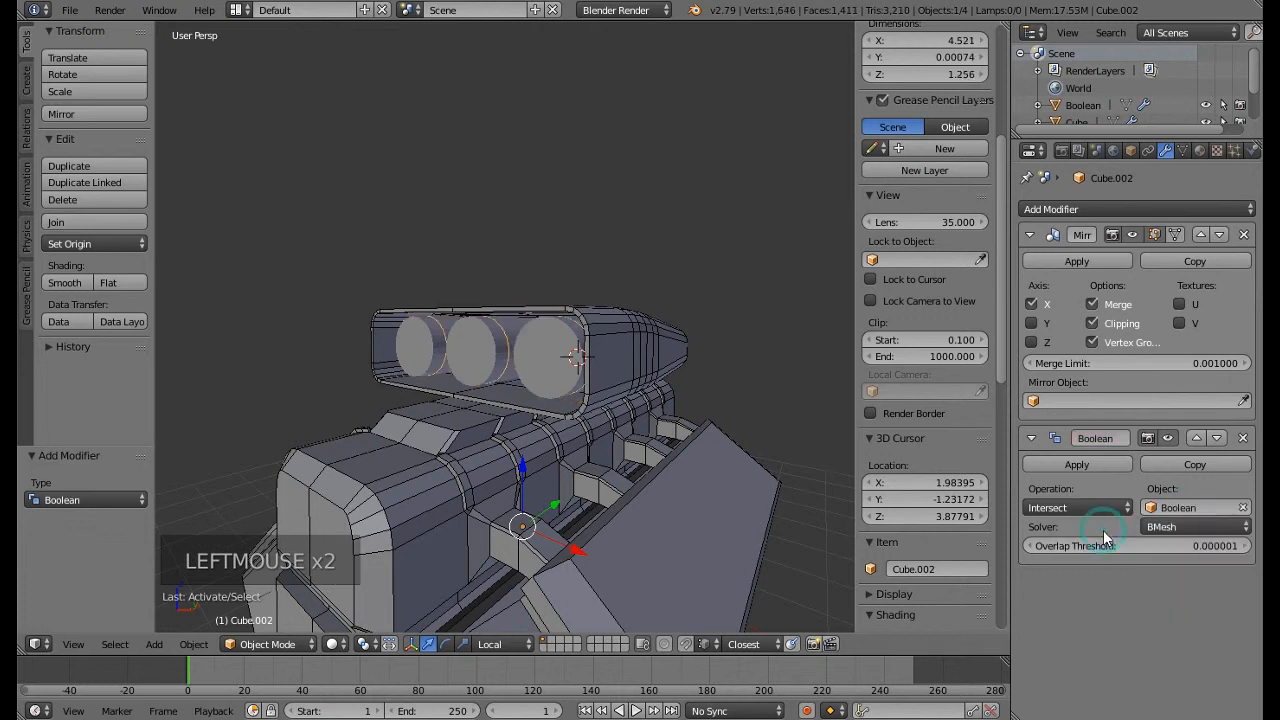
left_click(1059, 506)
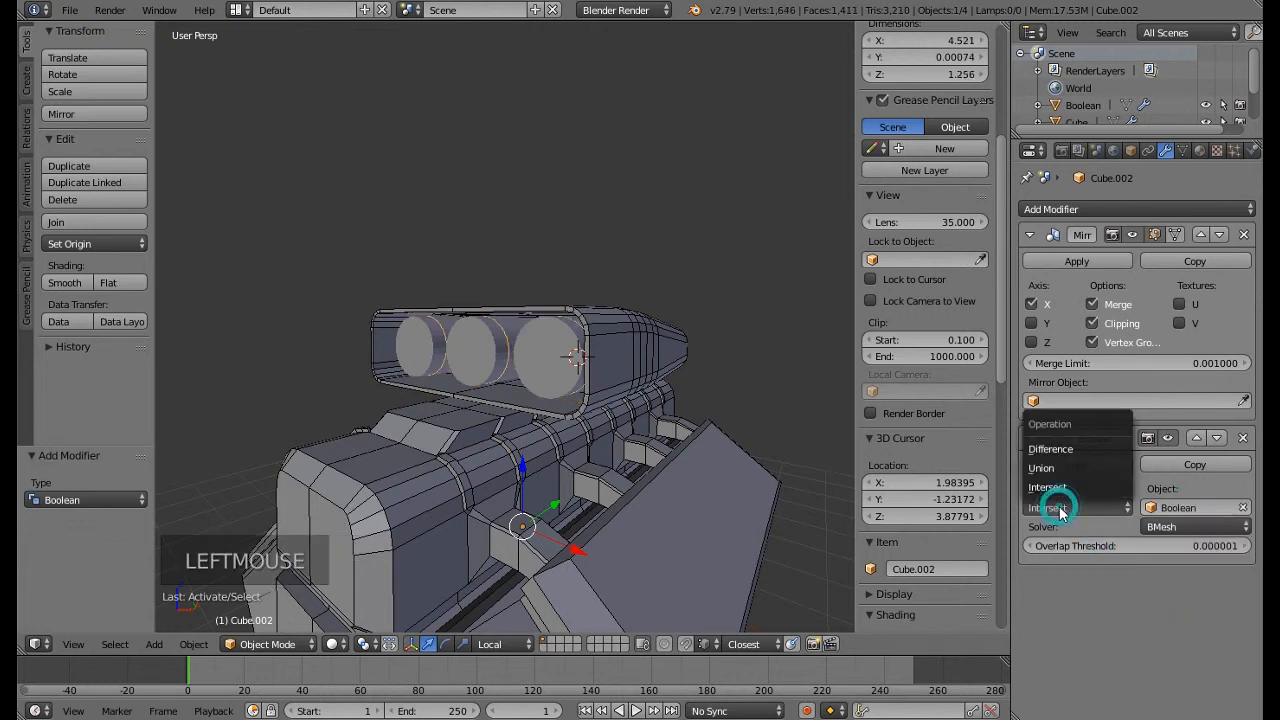
left_click(1060, 449)
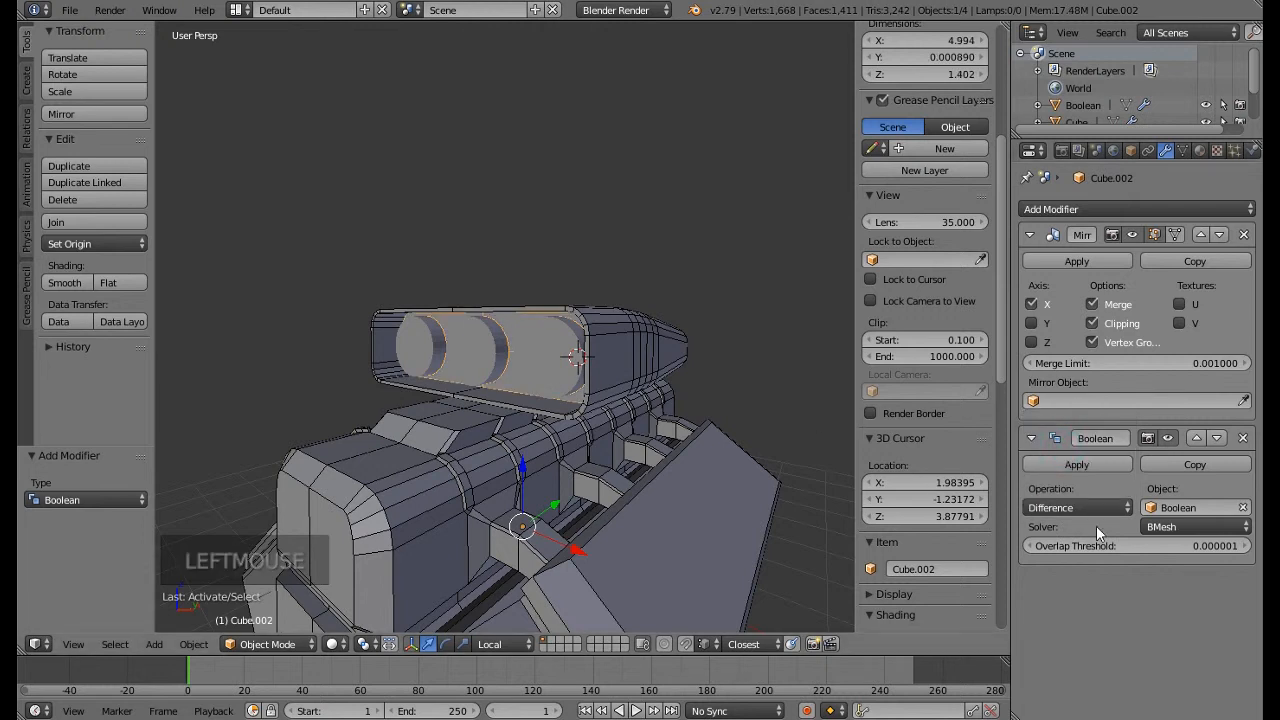
left_click(1077, 464)
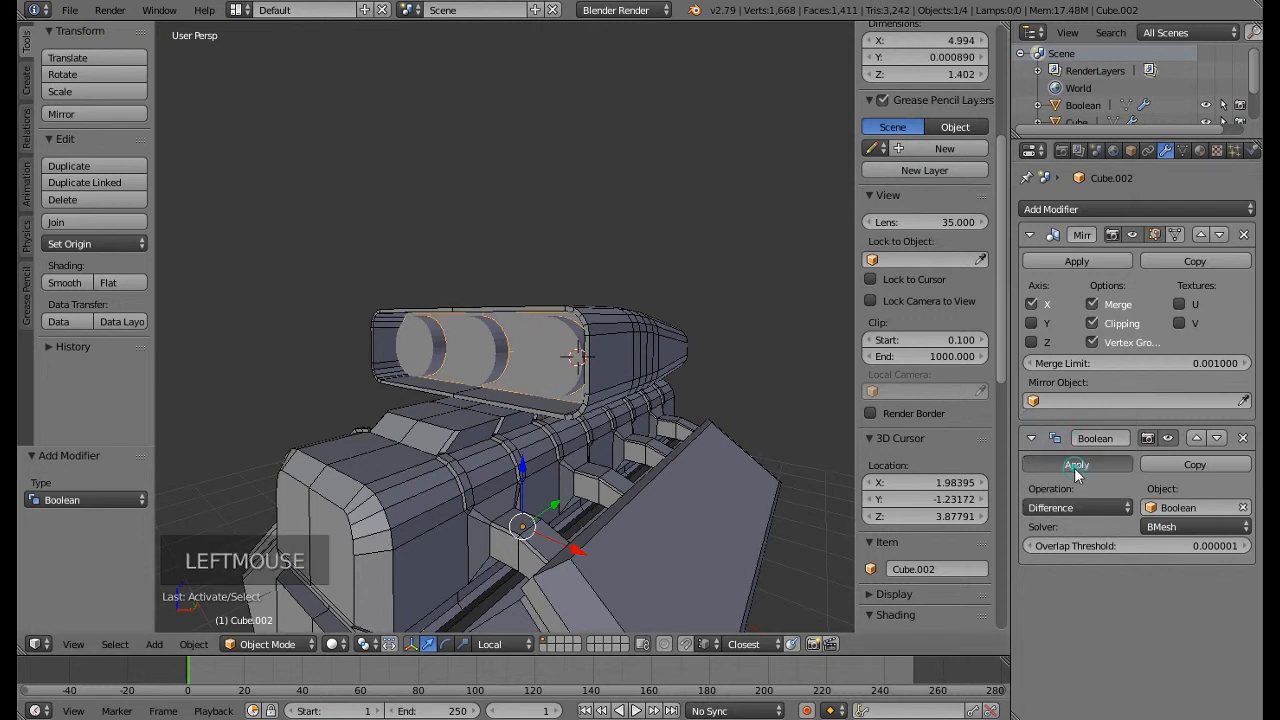
Move the cutting cylinders 2.292 along local Y clear of the scoop and delete them
right_click(487, 360)
left_click_drag(571, 266, 594, 148)
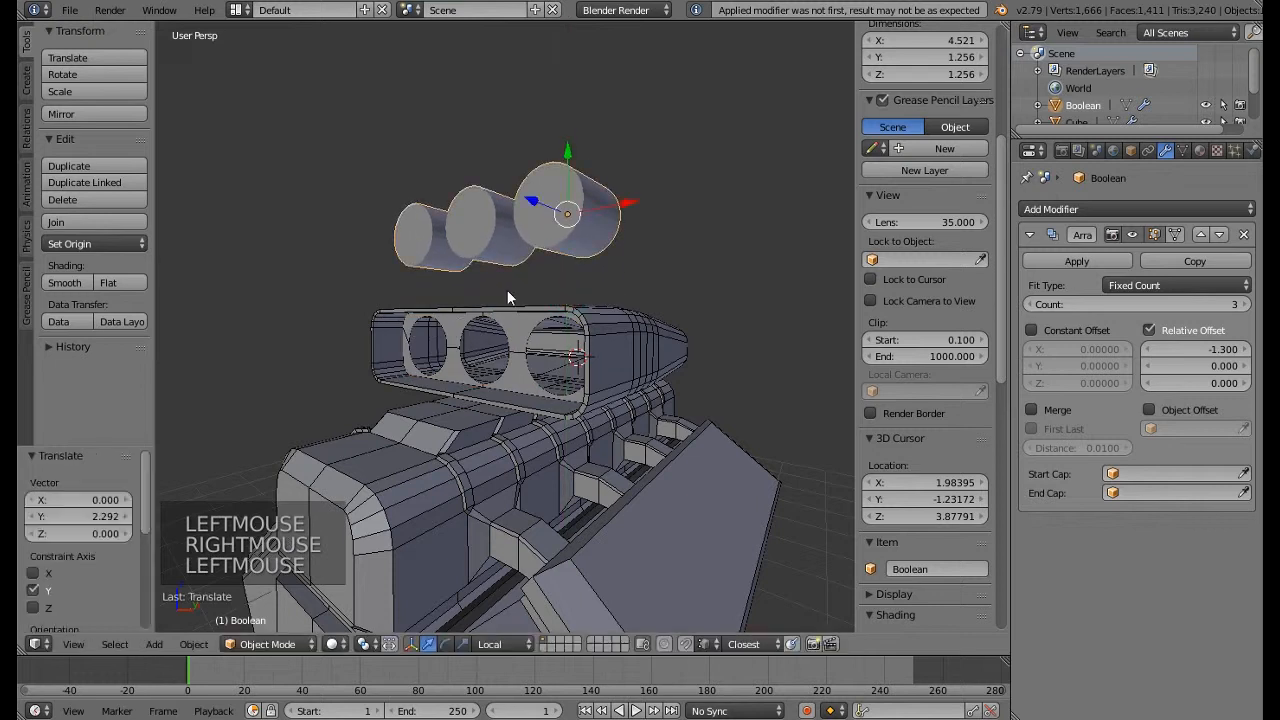
middle_click_drag(507, 290, 534, 372)
key("Delete")
left_click(500, 370)
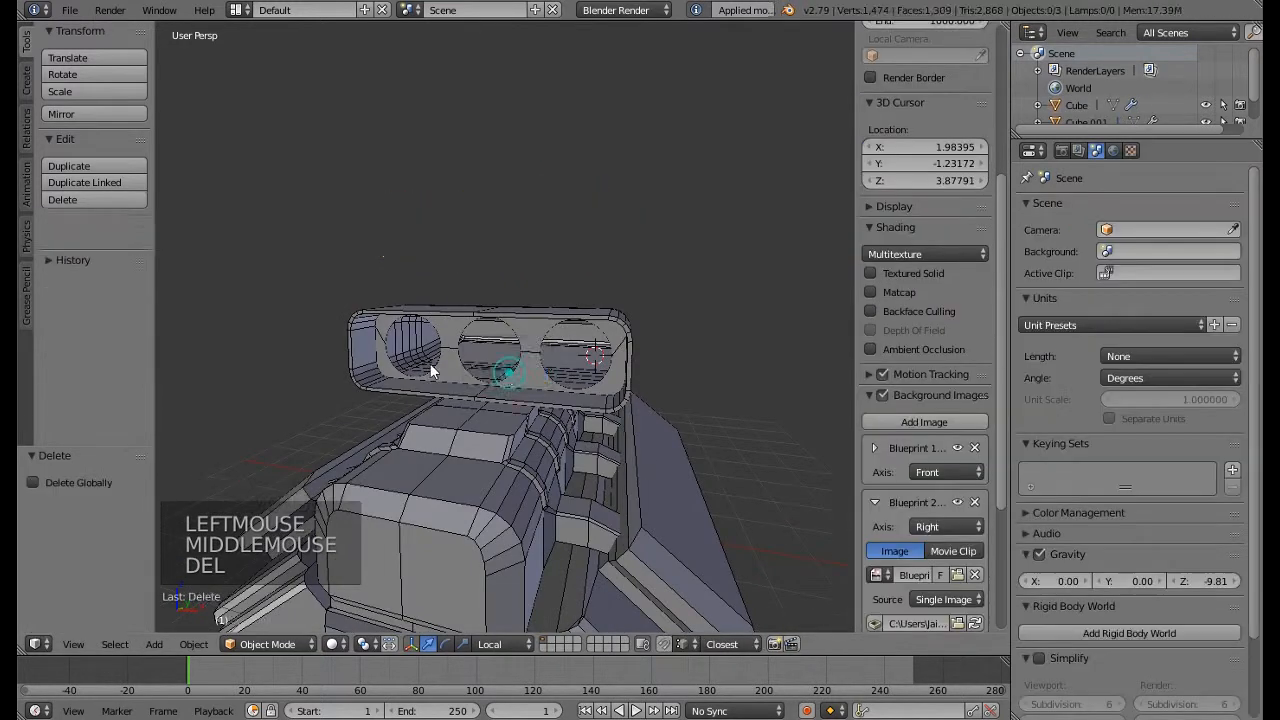
Open the front plate for mesh editing and select only the lower edges of the middle opening's half circle
middle_click_drag(430, 363, 482, 351)
scroll(490, 365, "up", 3)
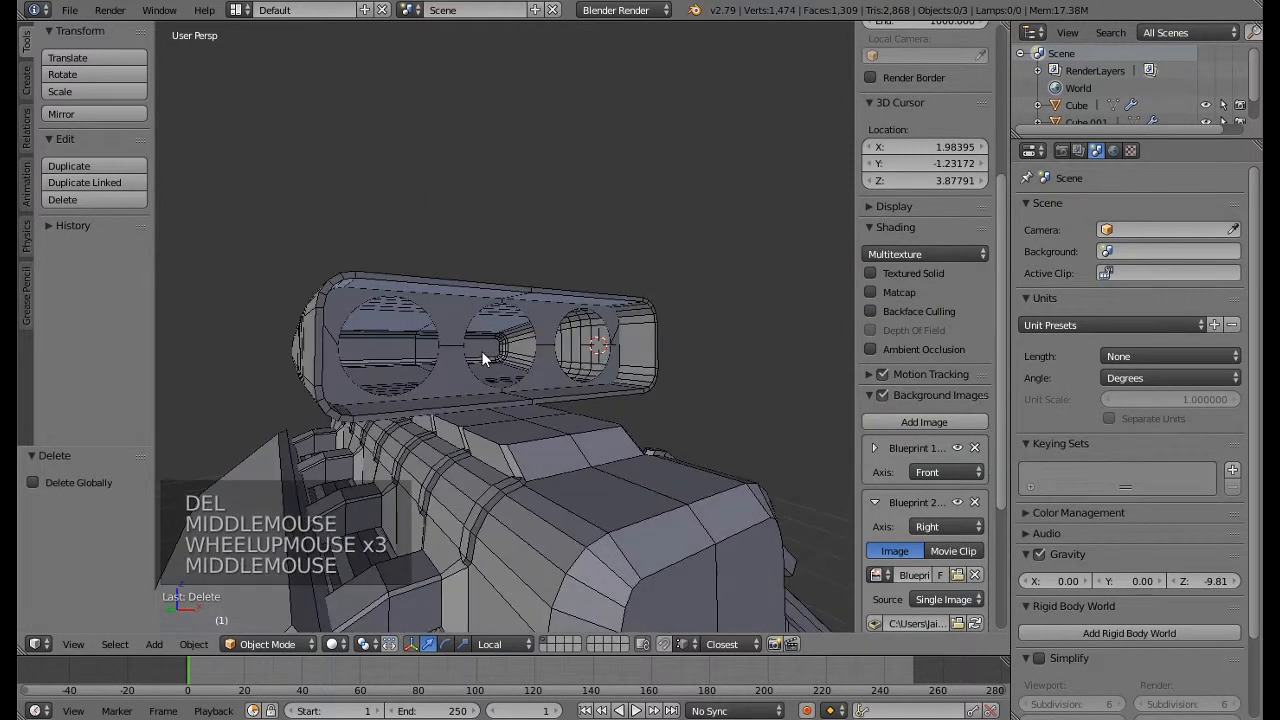
right_click(461, 358)
scroll(462, 363, "up", 2)
scroll(462, 360, "up", 2)
key("Tab")
scroll(462, 360, "up", 5)
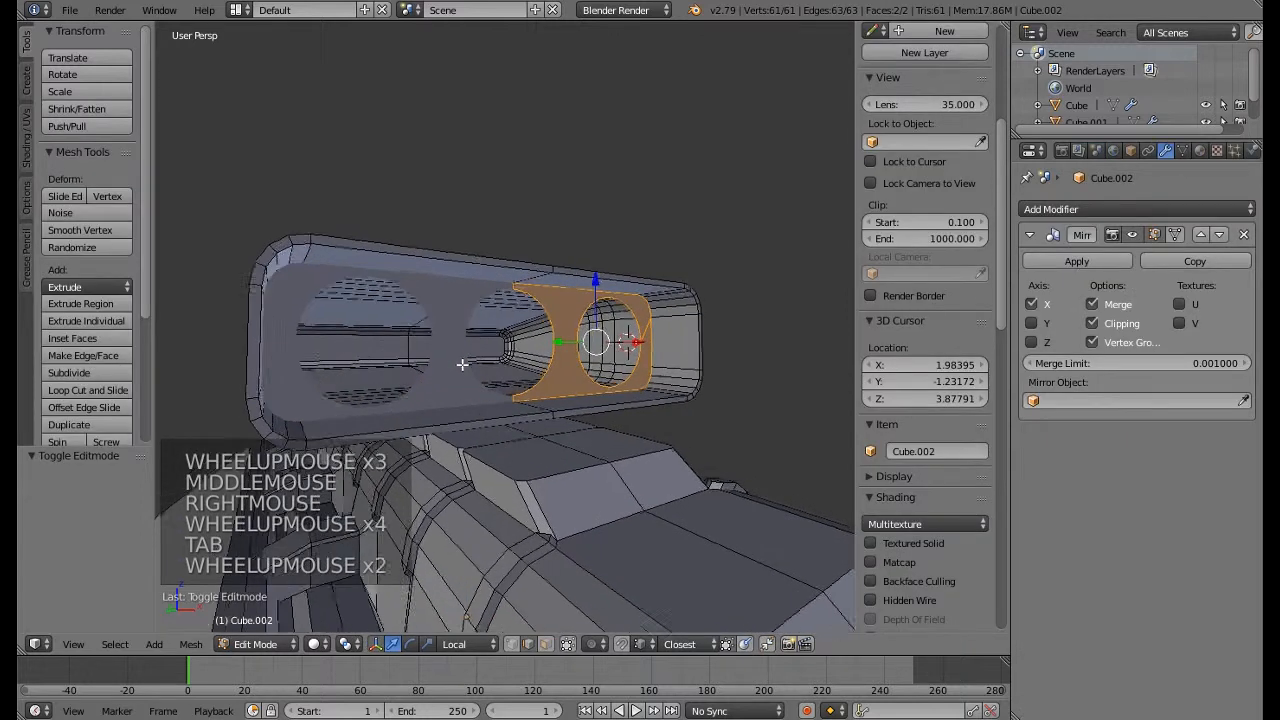
right_click(548, 374)
right_click(552, 372, "alt")
key("c")
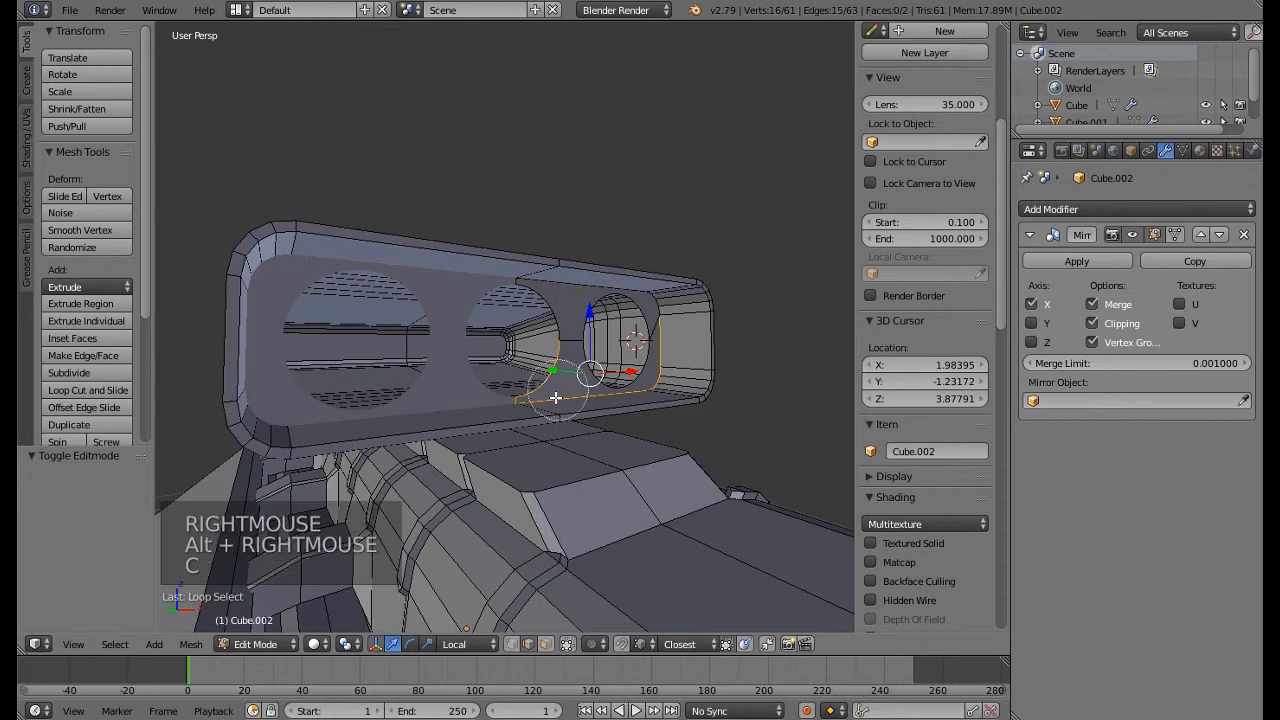
mouse_move(555, 398)
middle_mouse_down()
mouse_move(535, 422)
mouse_move(680, 337)
middle_mouse_up()
right_click(682, 318)
scroll(553, 325, "up", 5)
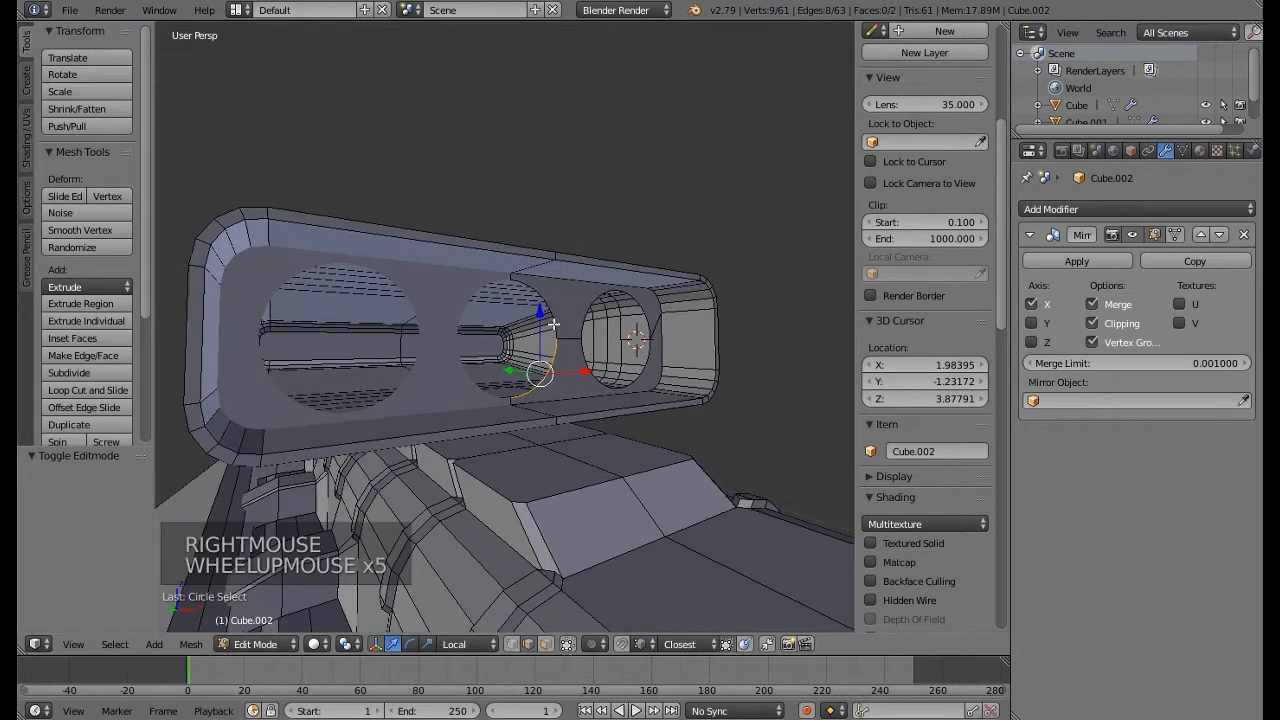
Add the rest of the half circle and the full side opening to the selection, leaving out the plate's outer edges
right_click(553, 324, "alt+shift")
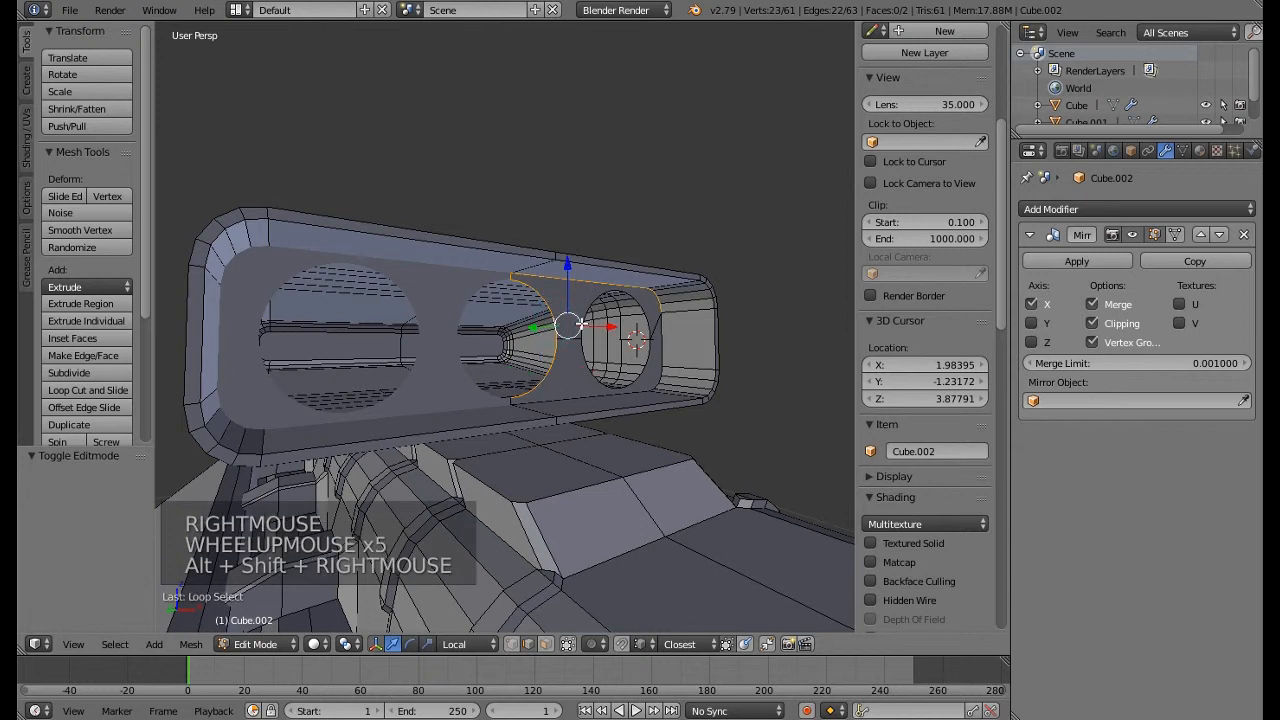
right_click(588, 345, "alt+shift")
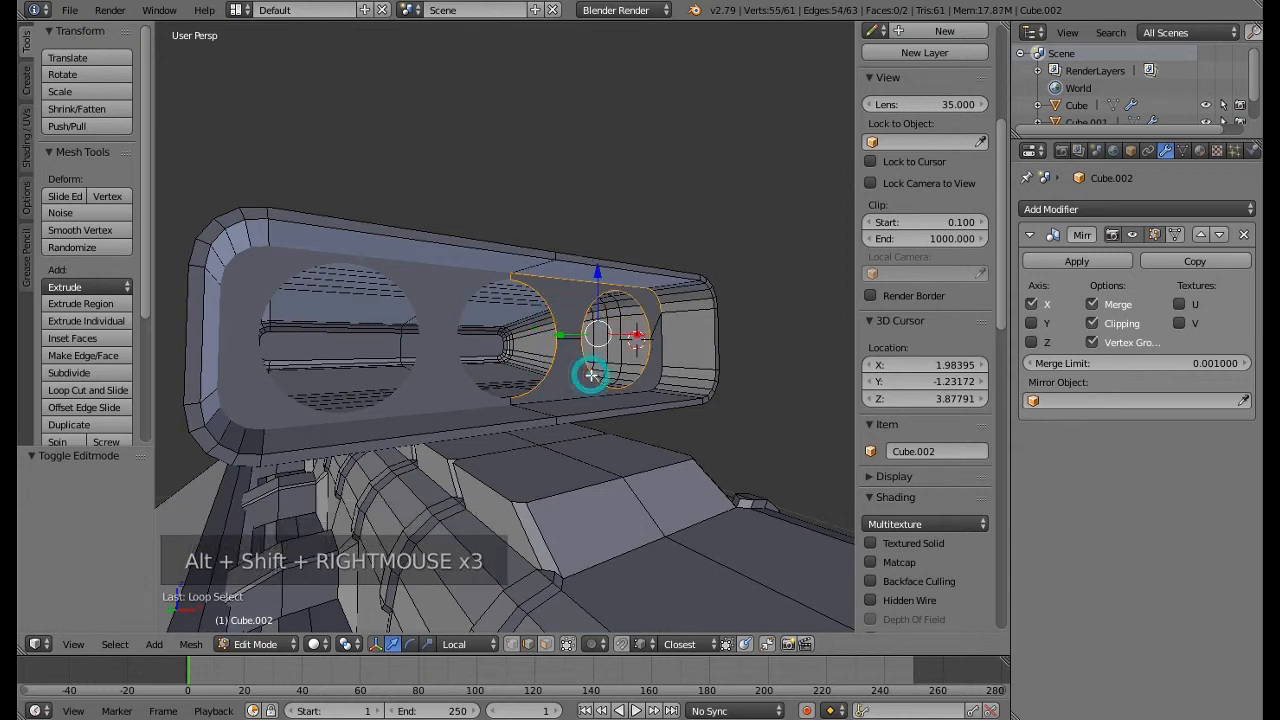
key("c")
middle_click(683, 291)
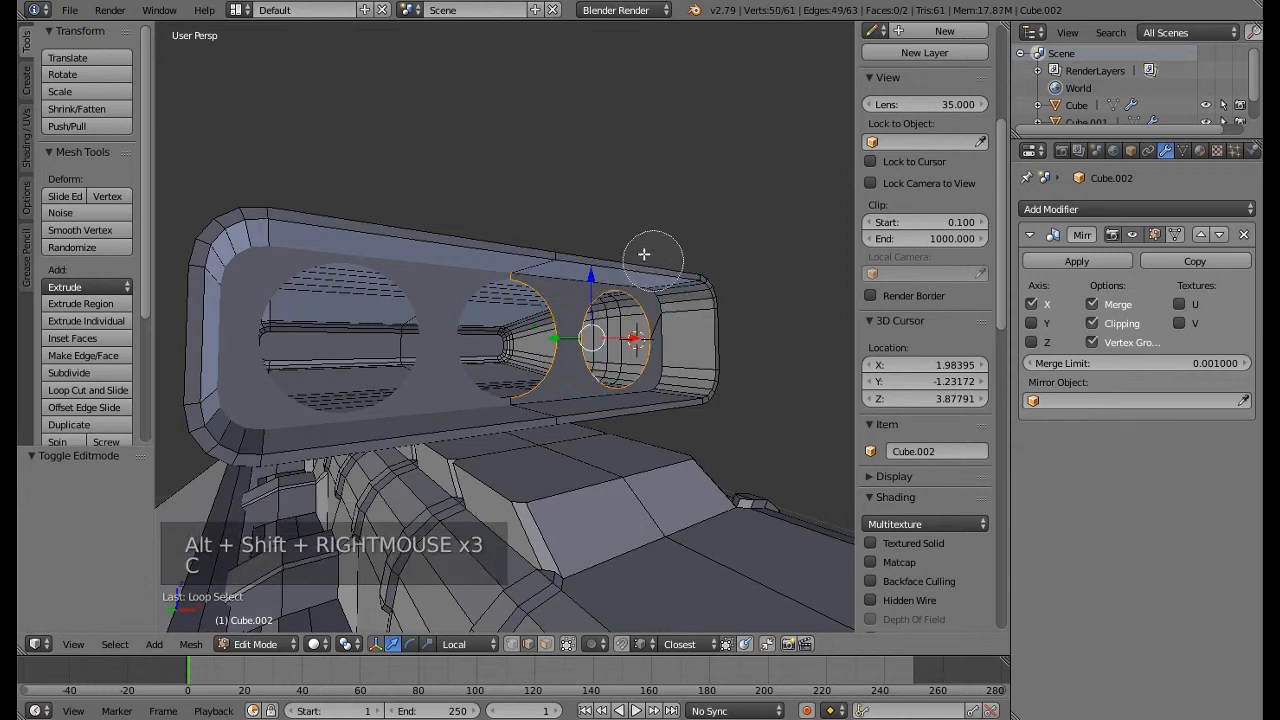
middle_click(497, 287)
right_click(499, 298)
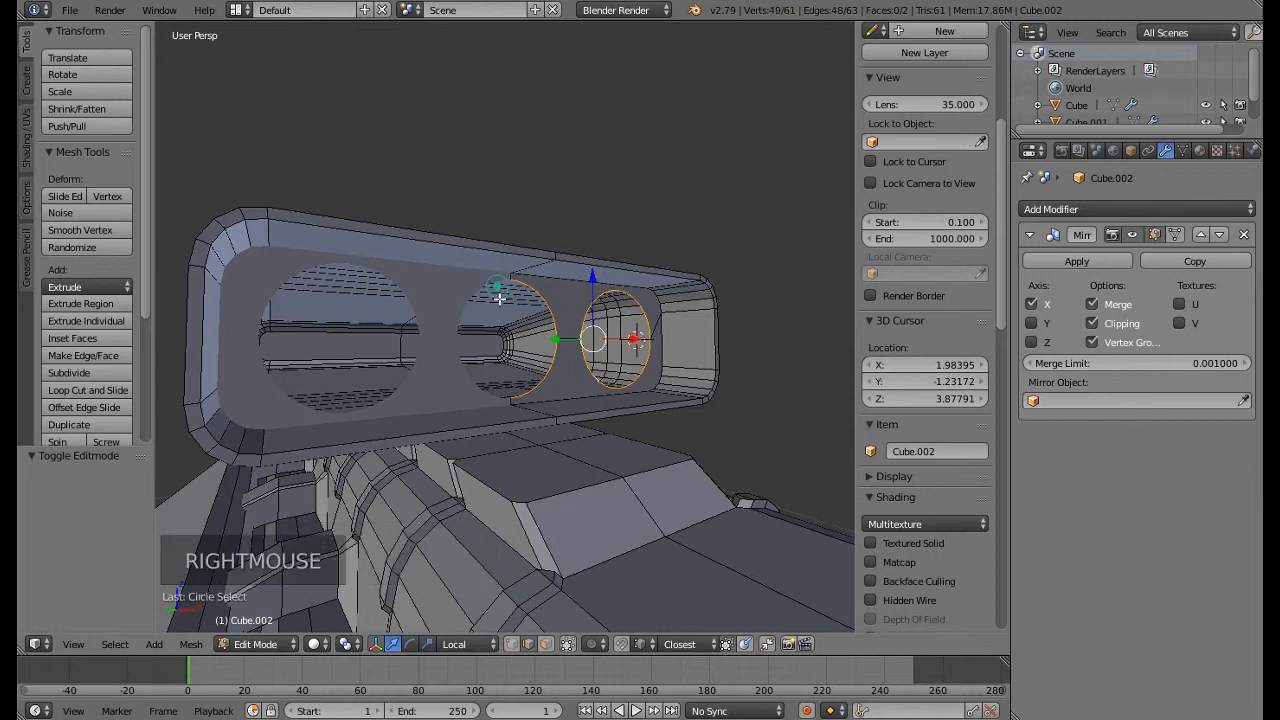
Extrude the selected opening edges about 0.118 along global Y into the scoop
key("KP_Decimal")
middle_click_drag(525, 310, 549, 358)
key("e")
key("e")
key("e")
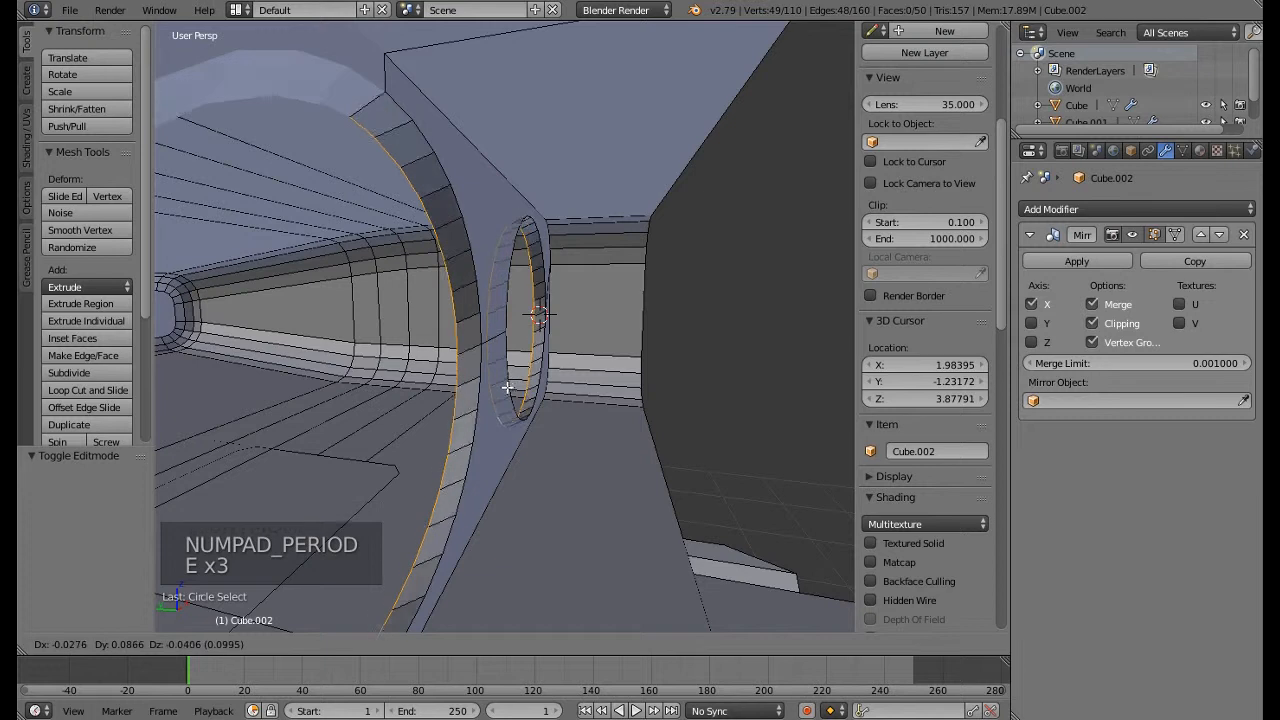
key("y")
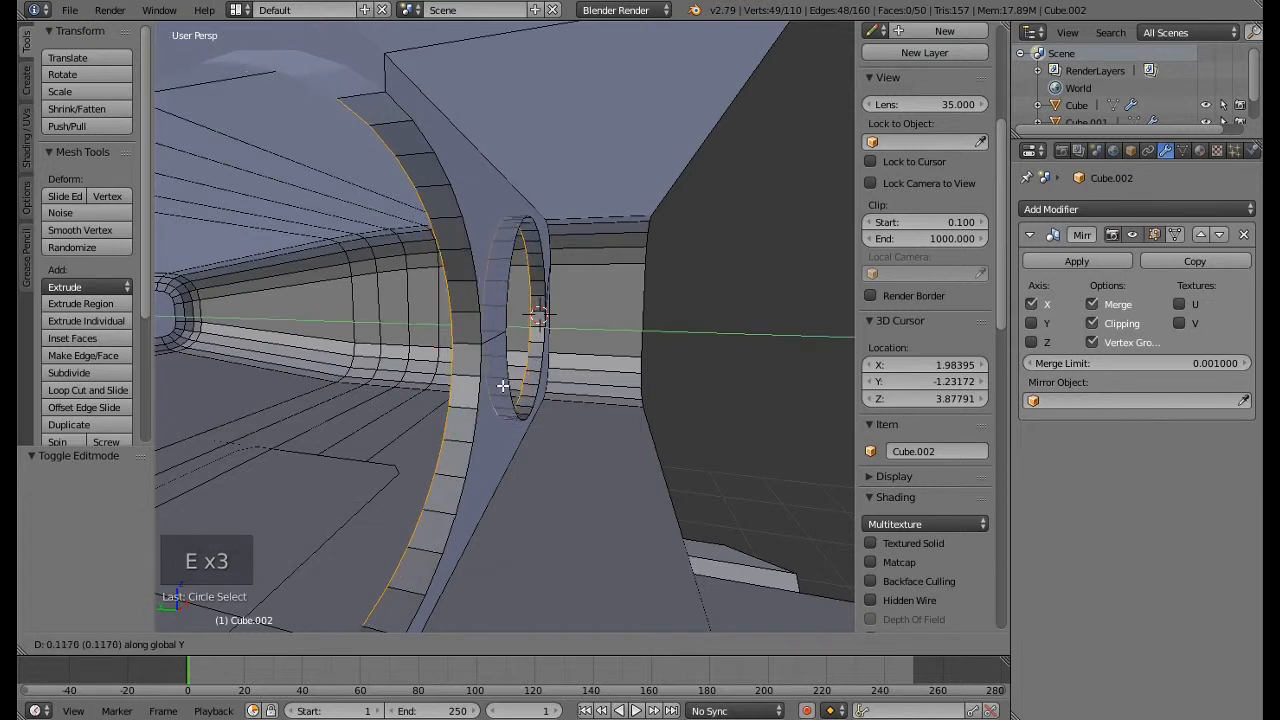
left_click(502, 385)
Fill the extruded openings with faces and separate them into their own object, then leave mesh editing with nothing selected
middle_click_drag(502, 385, 396, 397)
scroll(482, 411, "down", 5)
key("f")
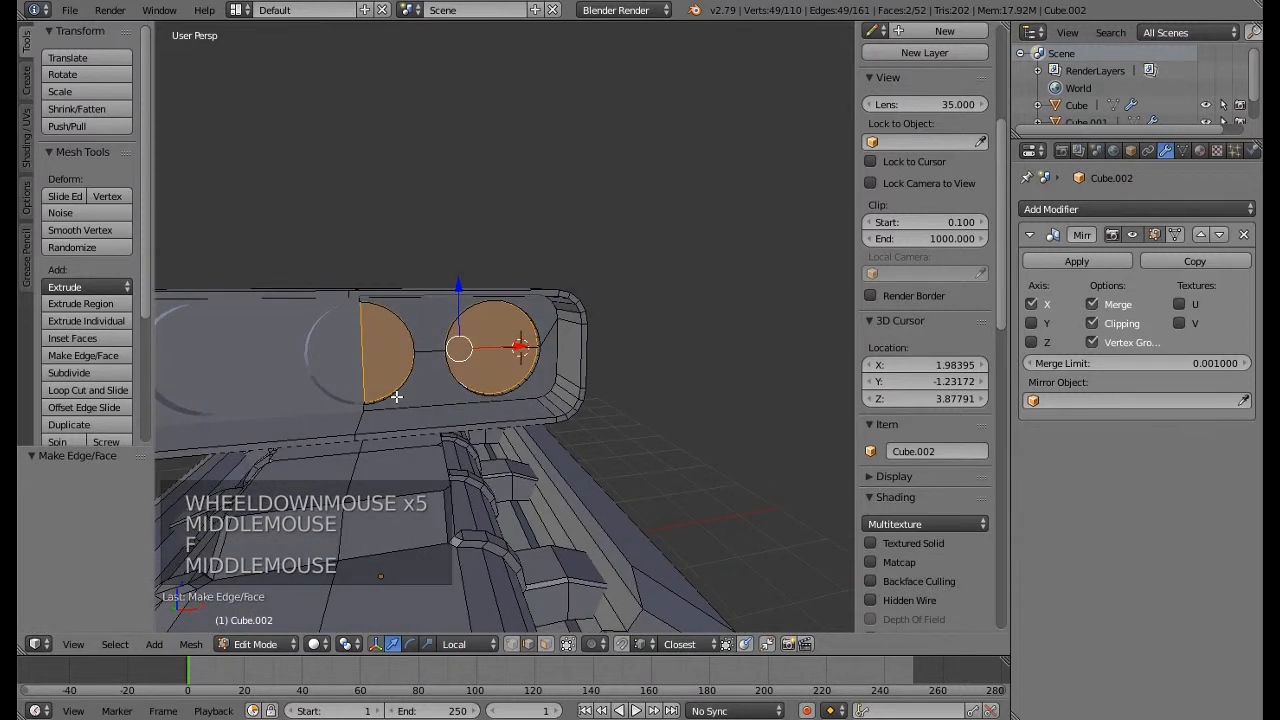
key("p")
left_click(396, 396)
key("Tab")
scroll(396, 396, "down", 5)
key("a")
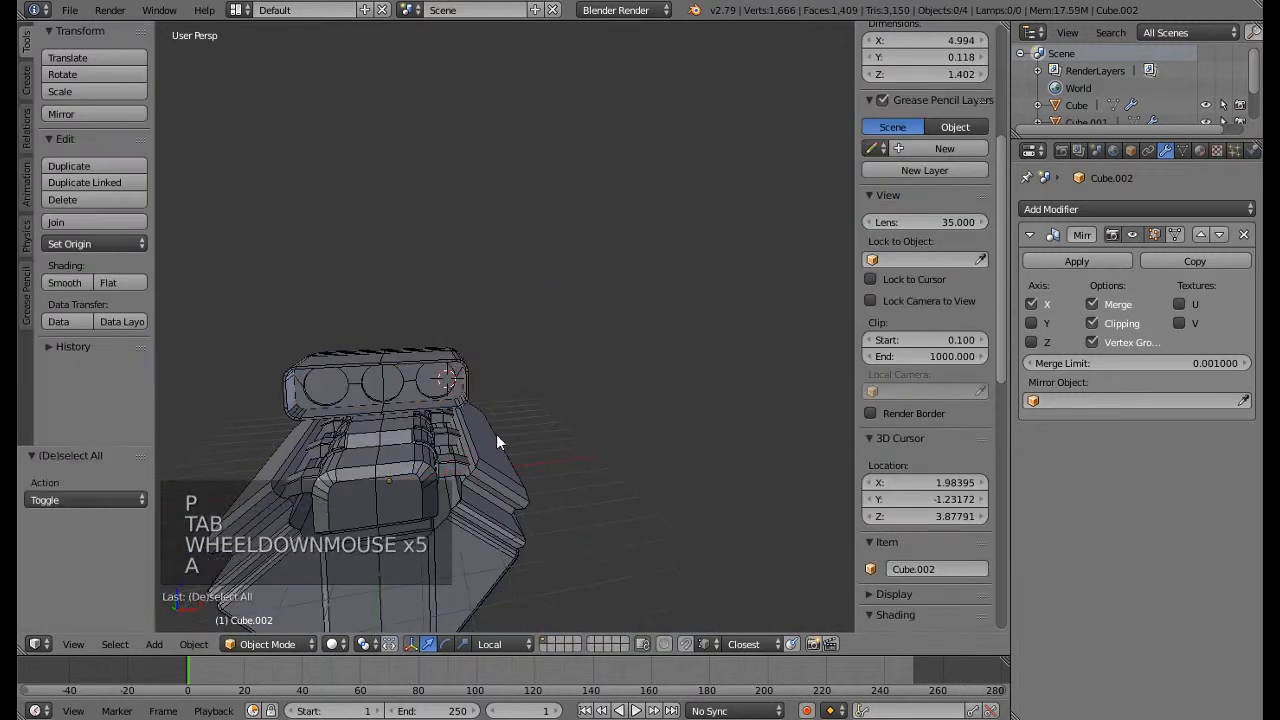
middle_click_drag(496, 434, 445, 430)
middle_click_drag(445, 430, 462, 378)
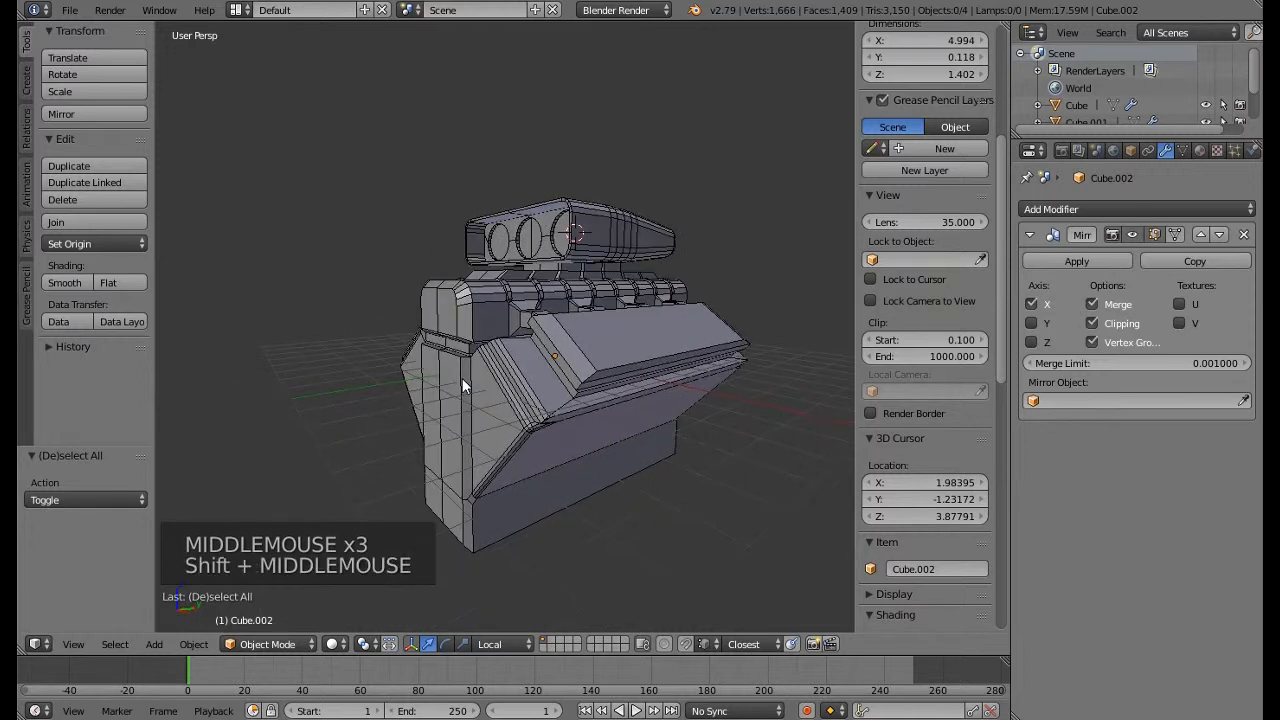
Place the 3D cursor at the centre of the upper pulley in the front reference and add a 32-vertex cylinder there
key("KP_1")
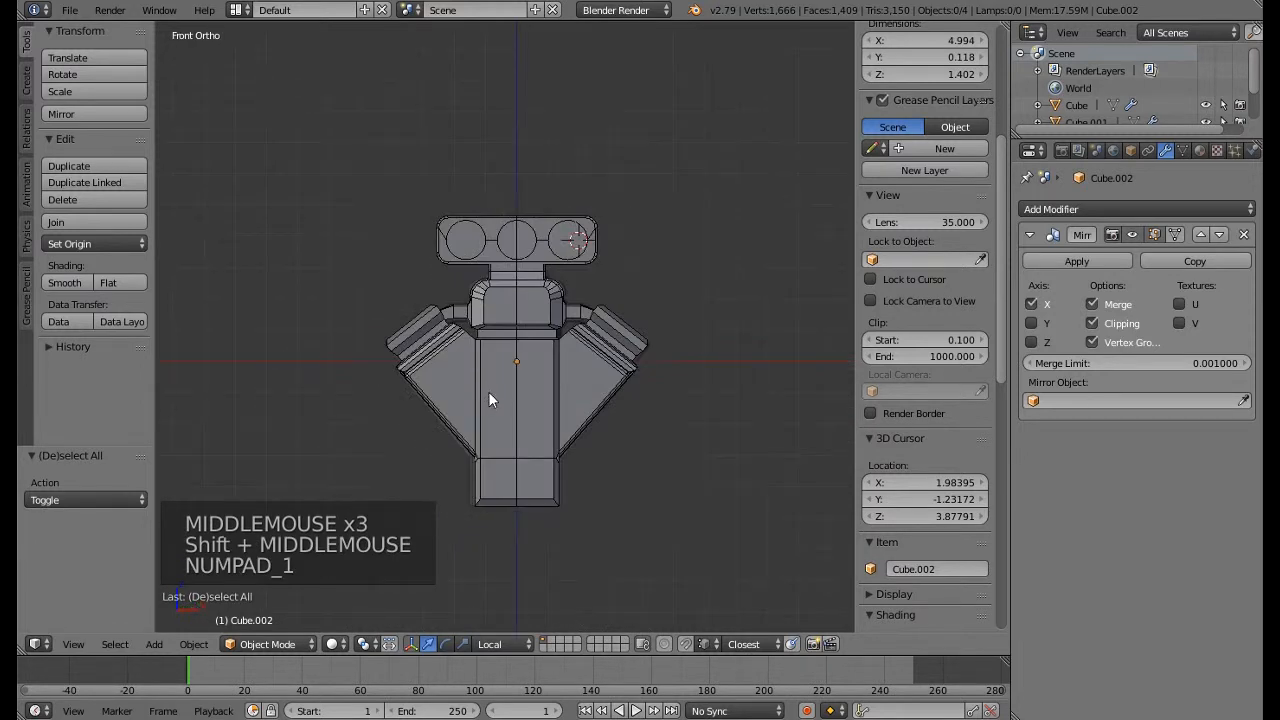
key("z")
scroll(504, 385, "up", 4)
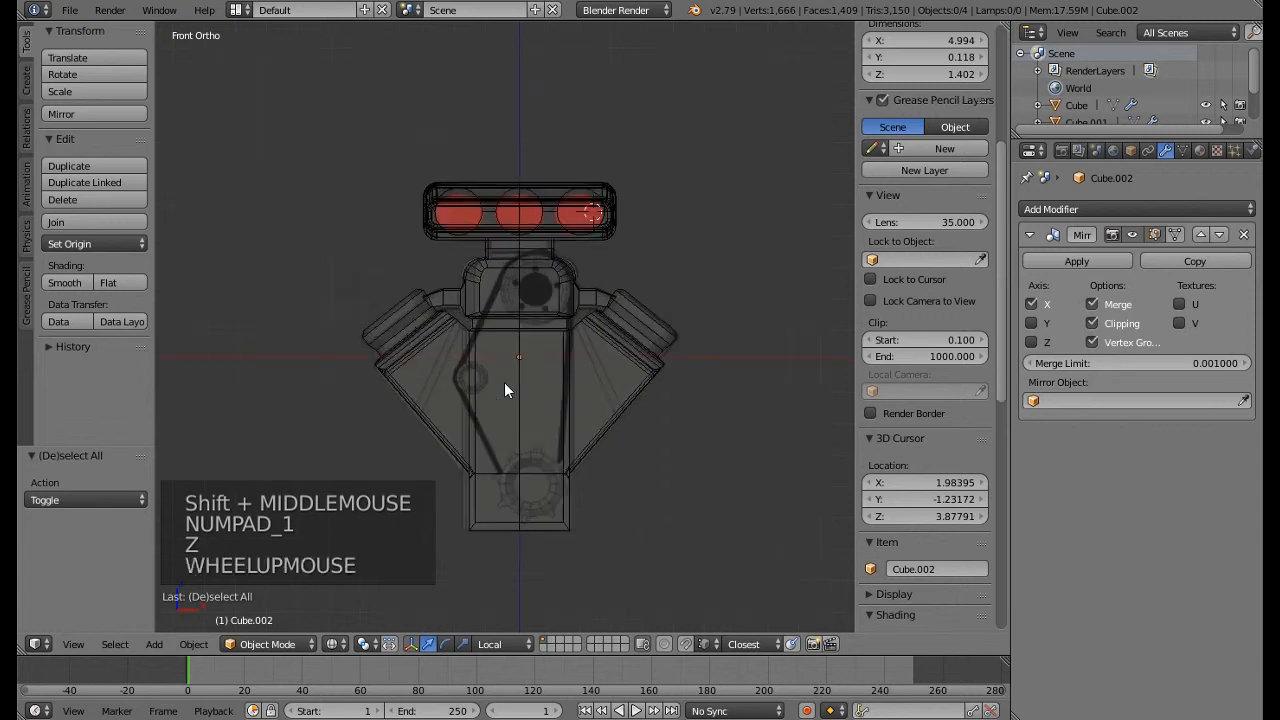
middle_click_drag(527, 372, 520, 303, "shift")
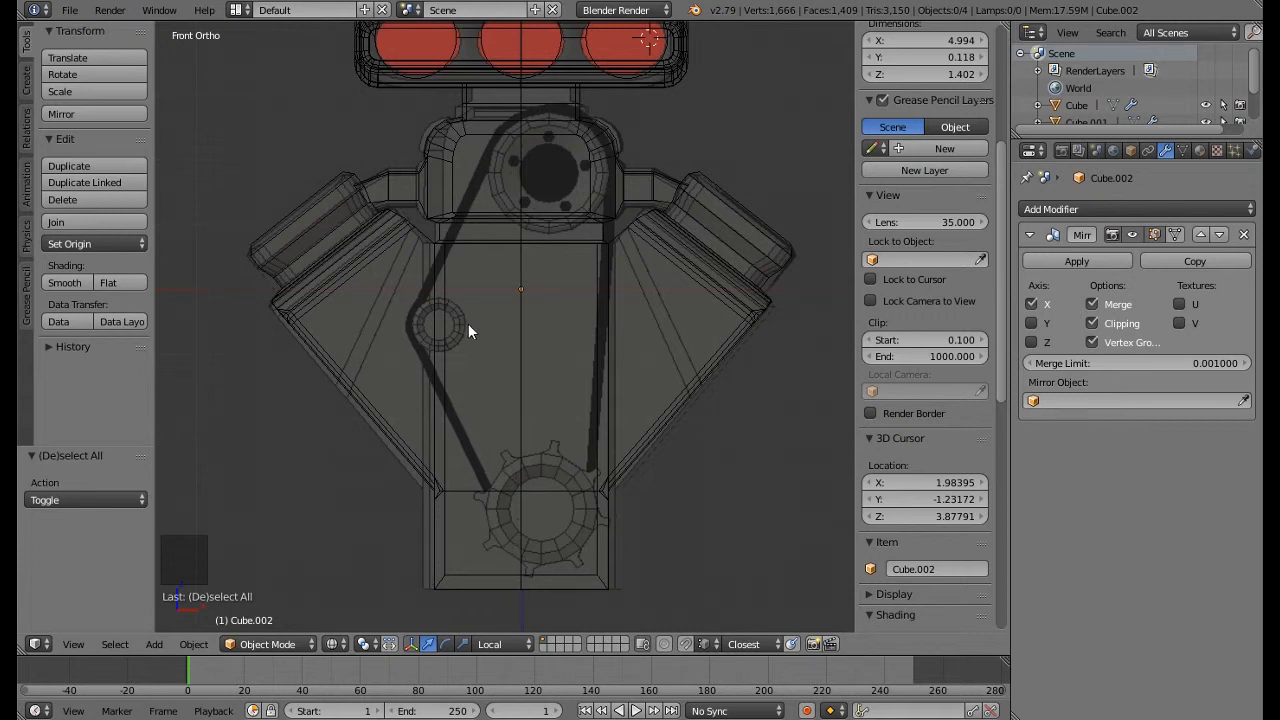
scroll(501, 327, "down", 3)
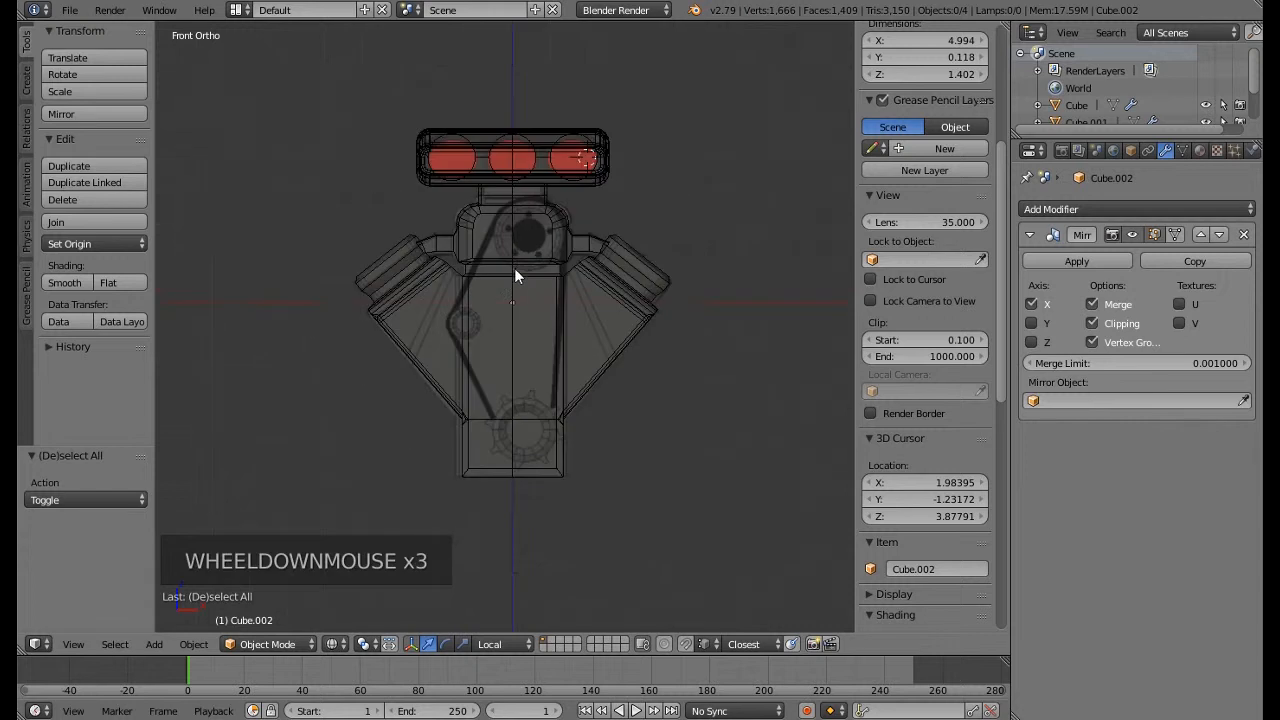
scroll(523, 237, "up", 8)
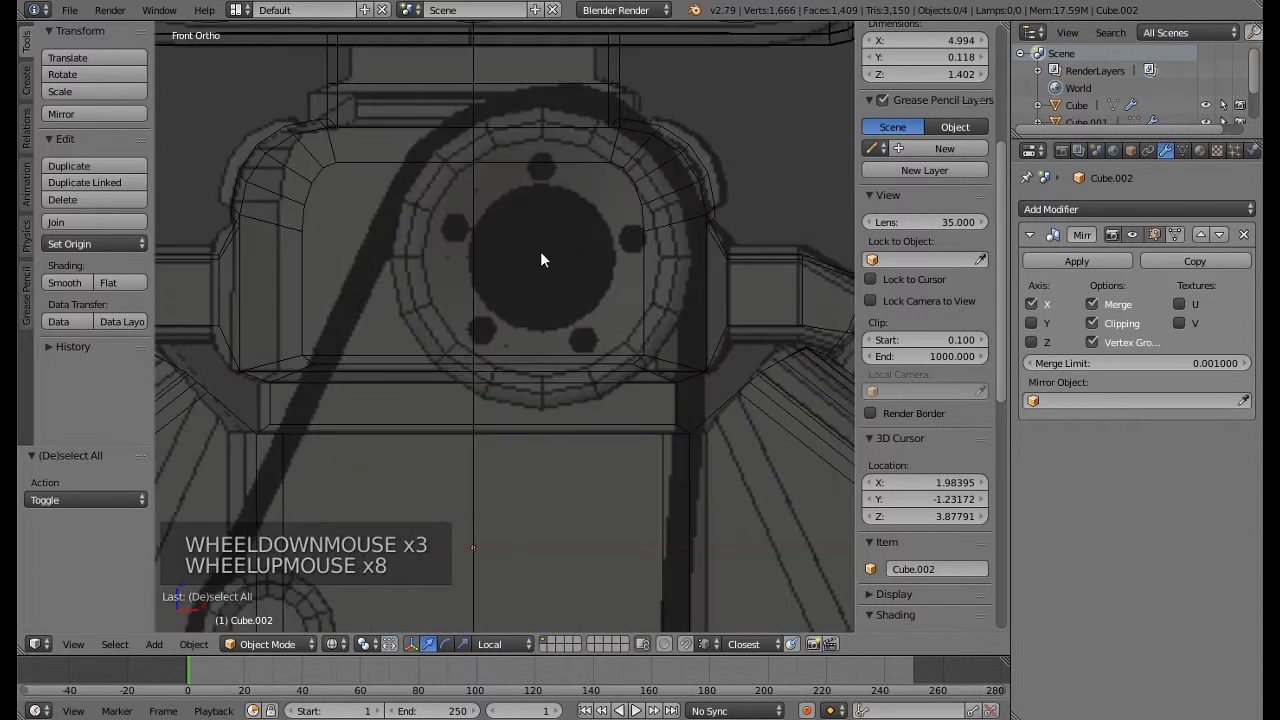
left_click(545, 253)
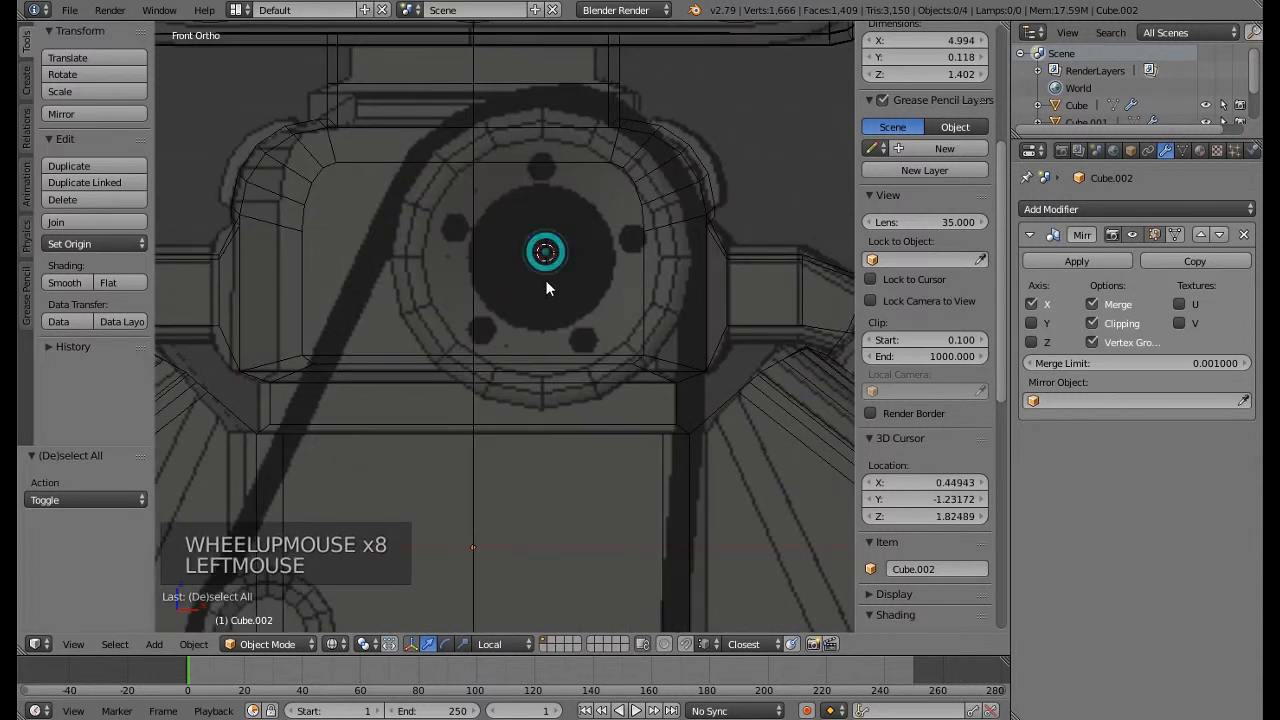
key("shift+a")
mouse_move(547, 313)
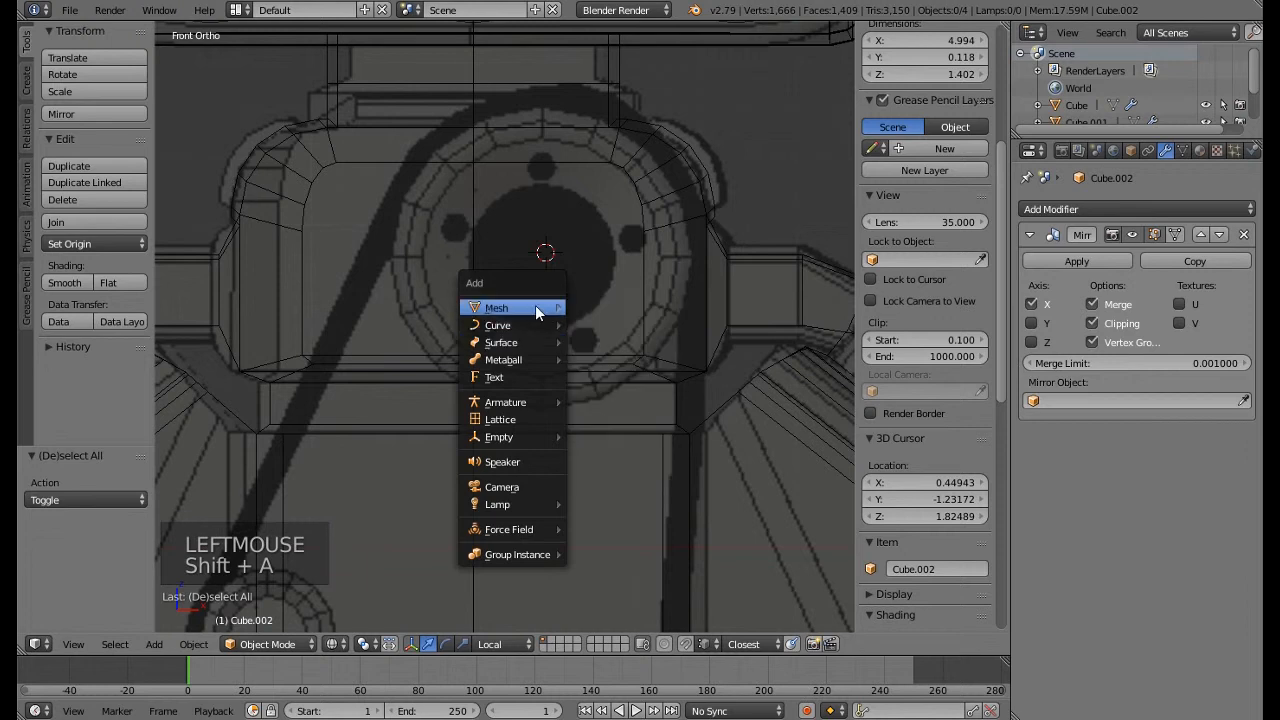
left_click(619, 394)
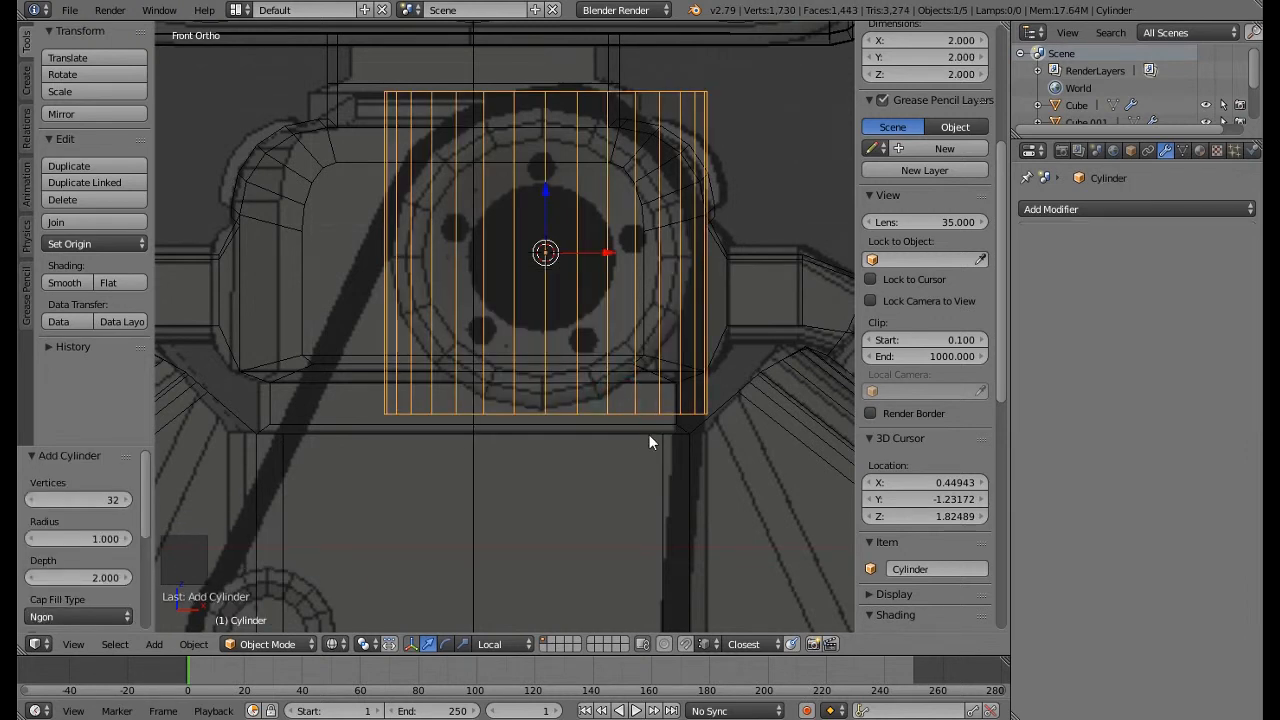
Rotate the cylinder 90° about X and move it about 2.798 along its local Z towards the front of the engine
type("rx90")
key("Return")
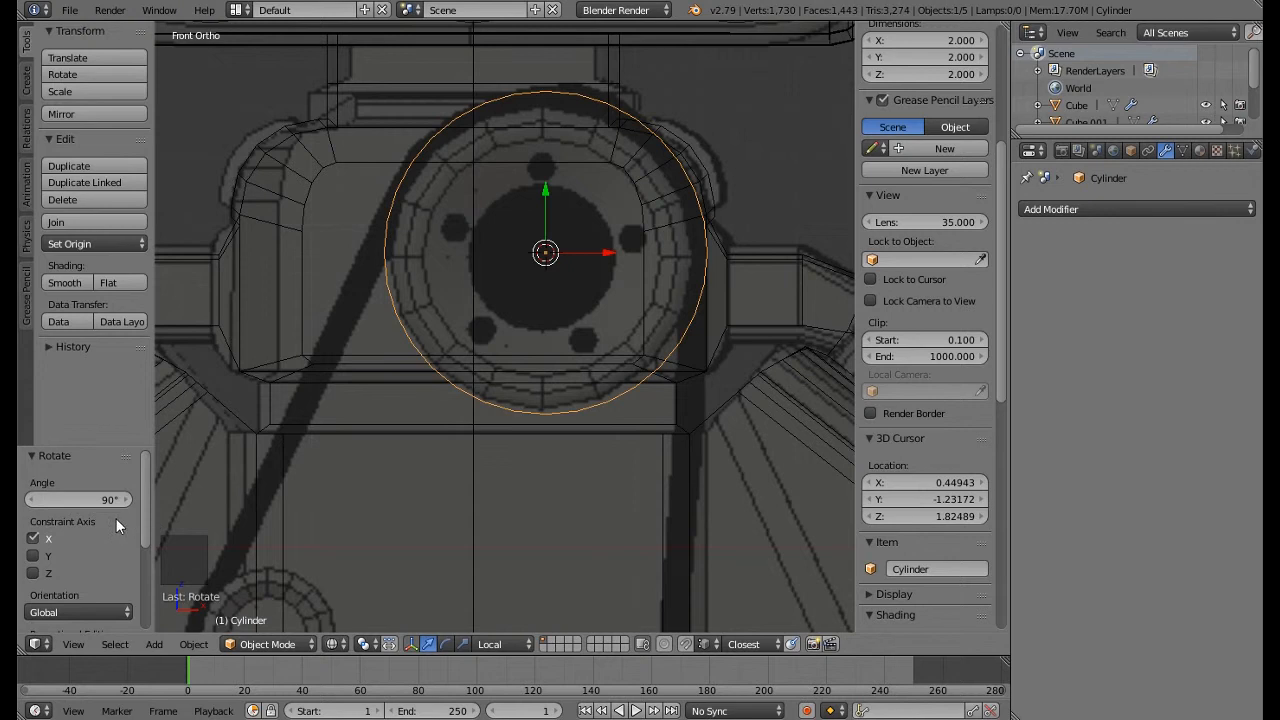
scroll(115, 520, "down", 4)
scroll(115, 520, "up", 4)
middle_click_drag(481, 299, 516, 298)
key("KP_Decimal")
scroll(514, 315, "down", 5)
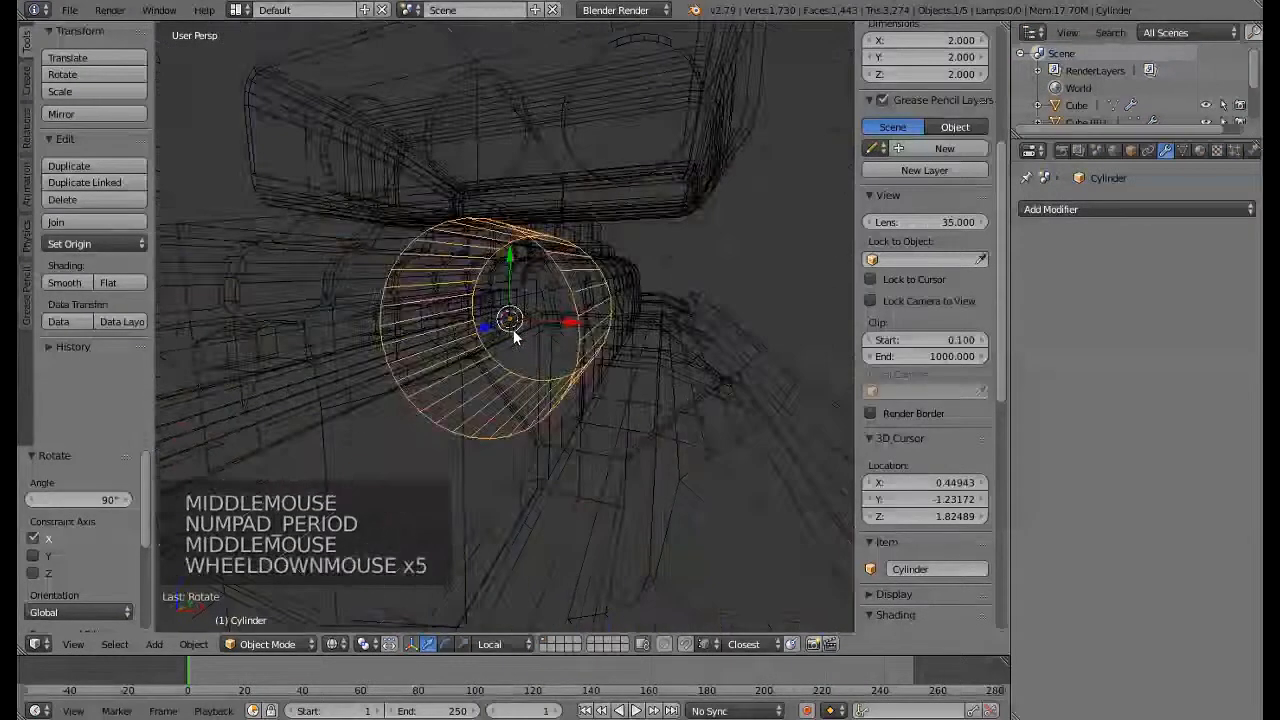
key("z")
mouse_move(517, 348)
middle_mouse_down()
mouse_move(483, 377)
mouse_move(504, 333)
middle_mouse_up()
scroll(481, 388, "down", 4)
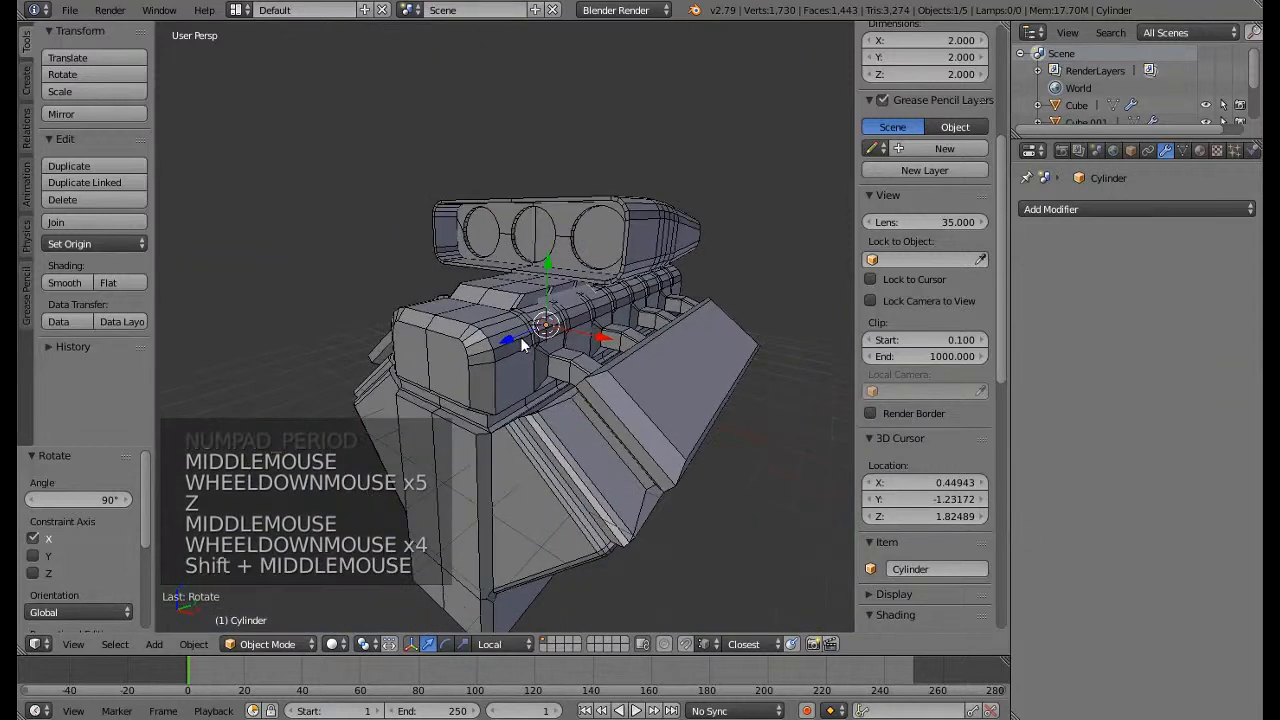
left_click_drag(502, 334, 424, 382)
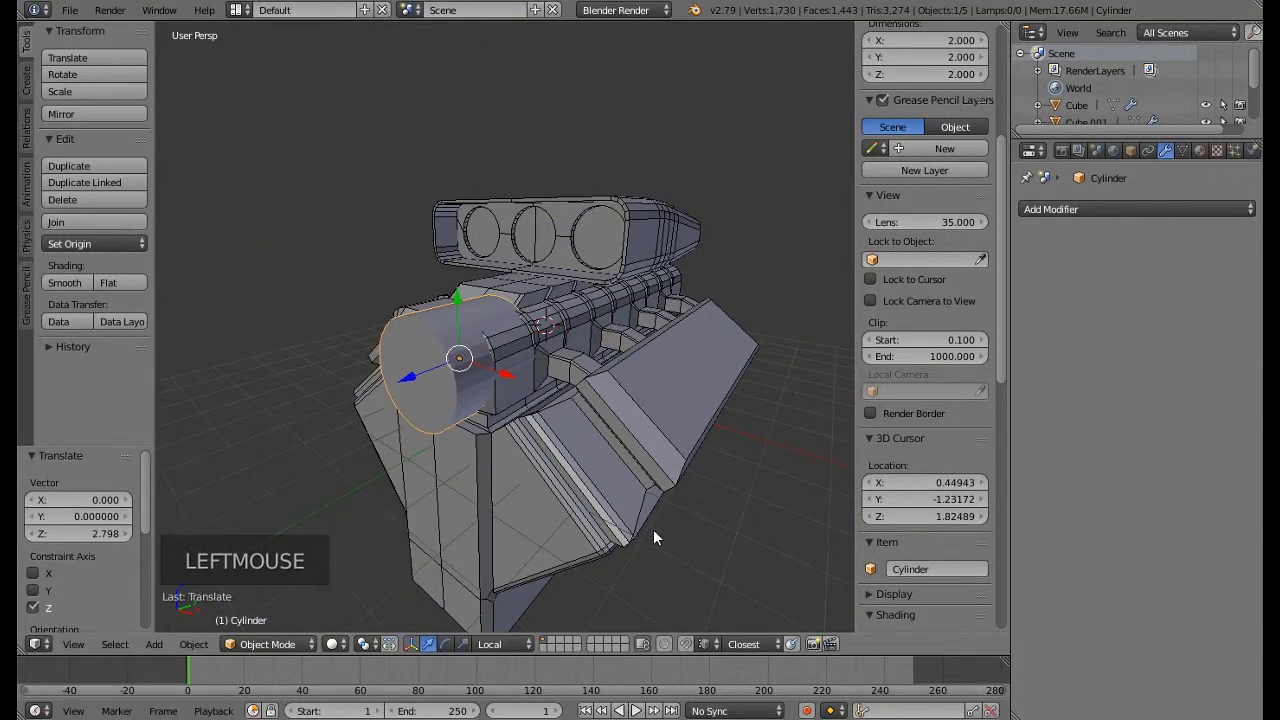
key("s")
key("s")
key("Escape")
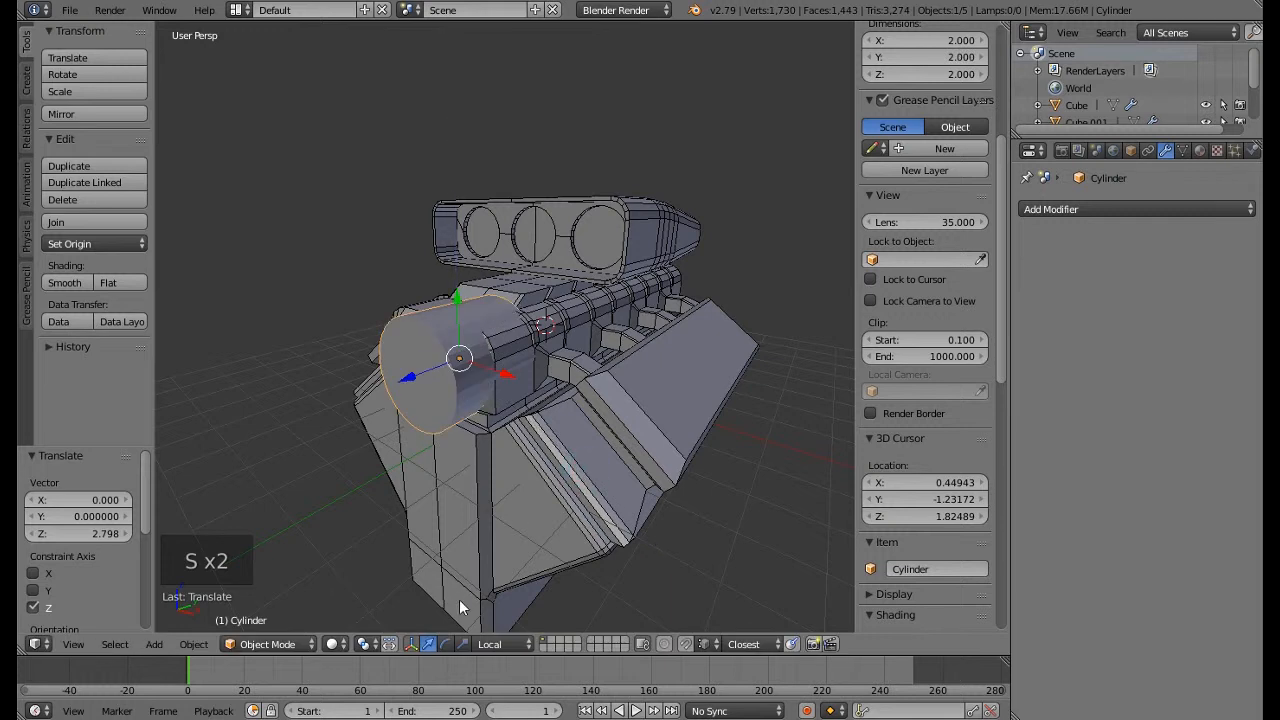
With Global transform orientation, scale the cylinder to about 0.3 along Y and move it about -0.751 along Y, clear of the blower's front
left_click(499, 647)
left_click(490, 549)
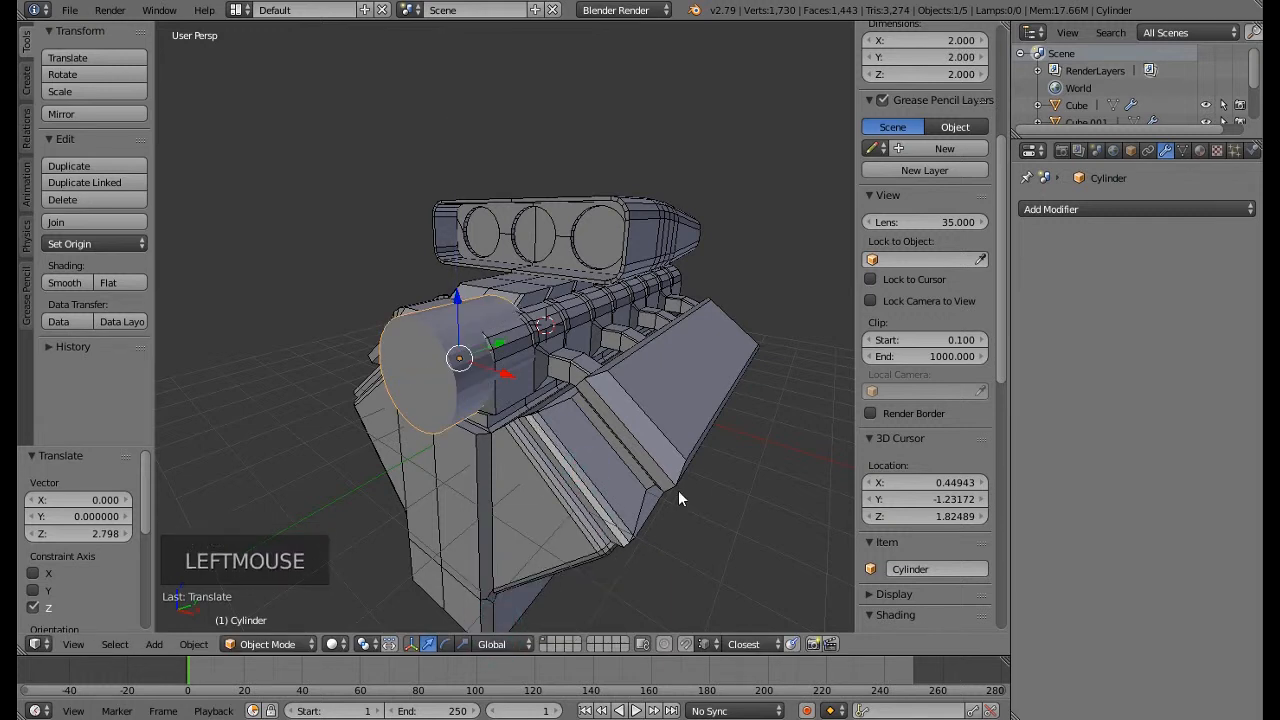
key("s")
left_click(529, 389)
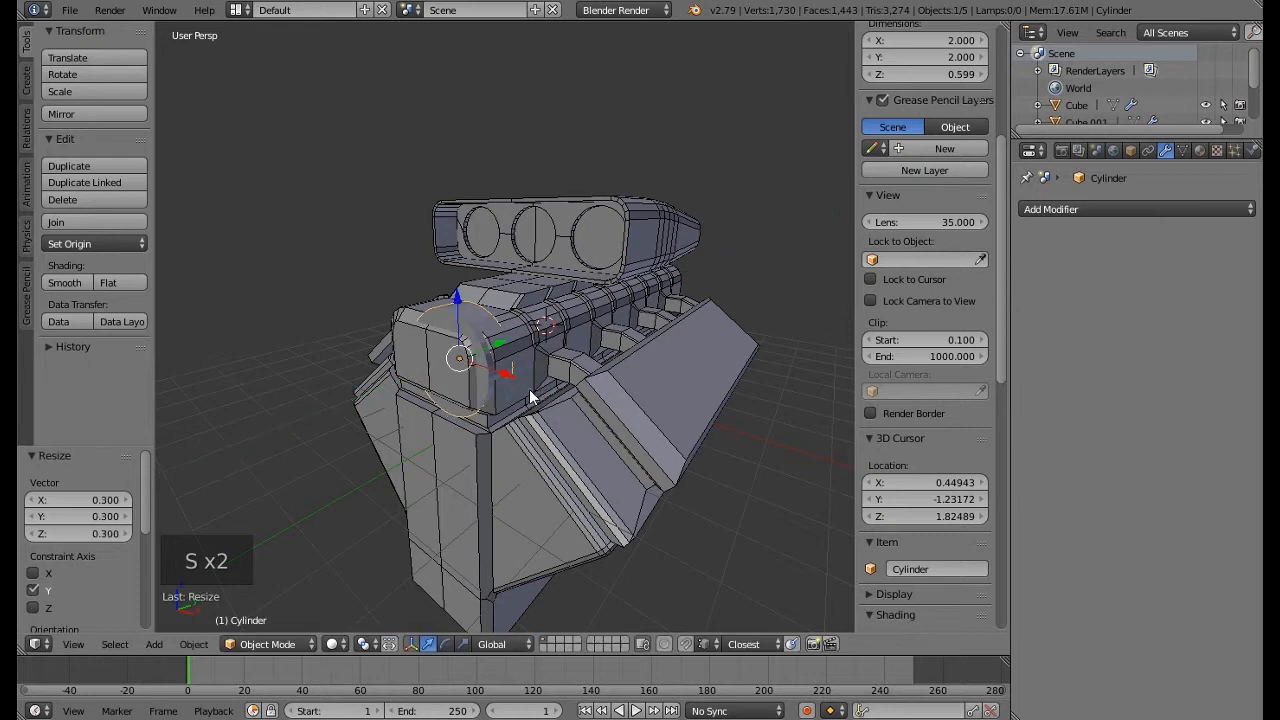
left_click_drag(499, 344, 467, 358)
middle_click_drag(500, 370, 476, 361)
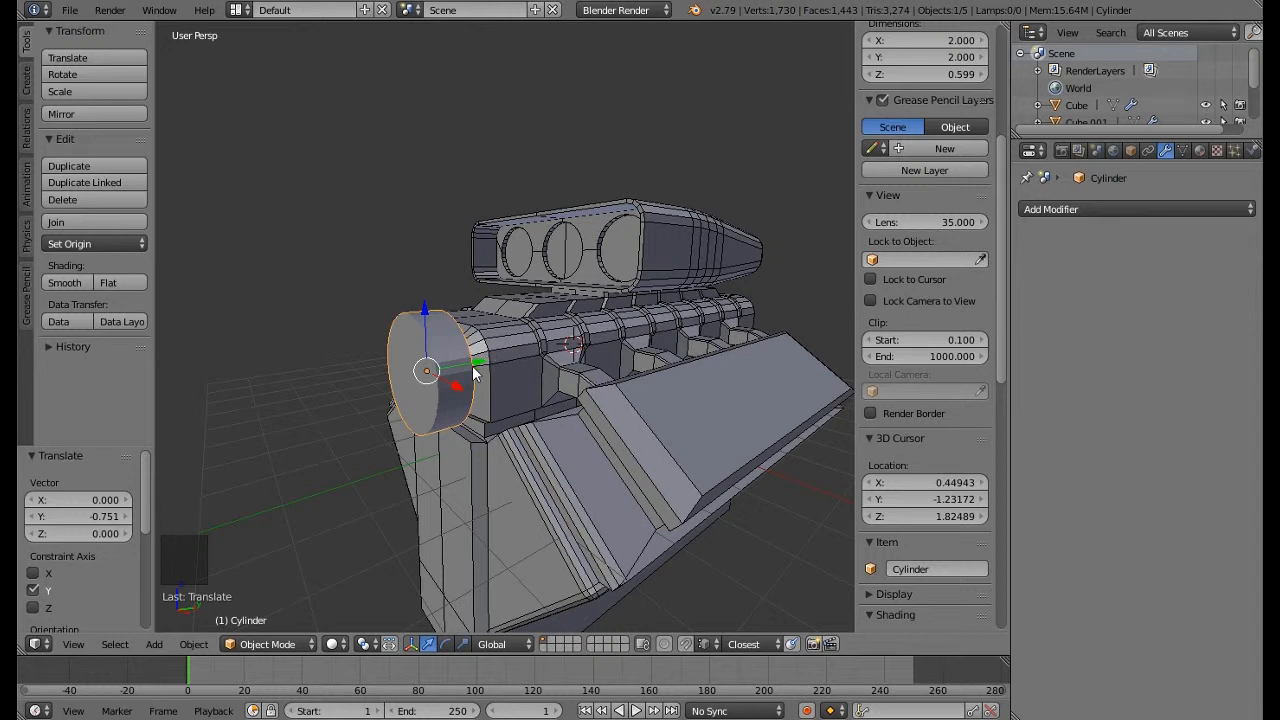
left_click(466, 360)
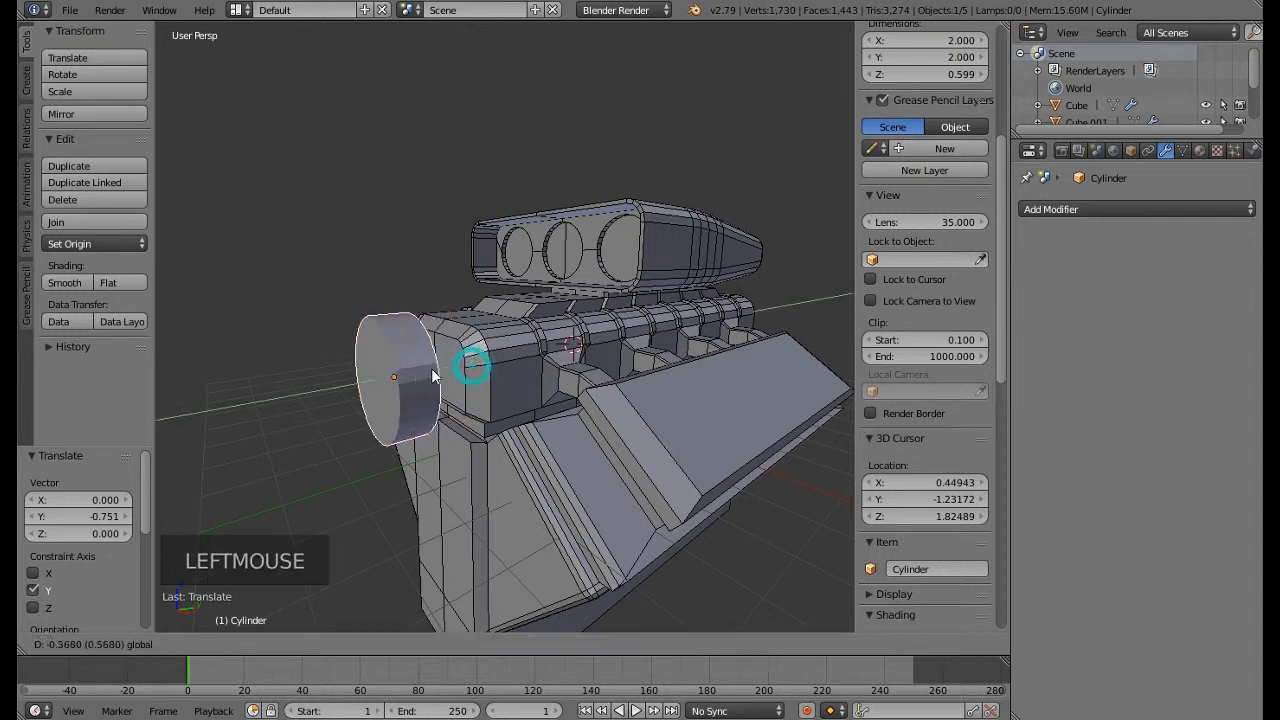
Enable the Wire and Draw All Edges display options for the cylinder
left_click(1130, 150)
scroll(1077, 483, "down", 2)
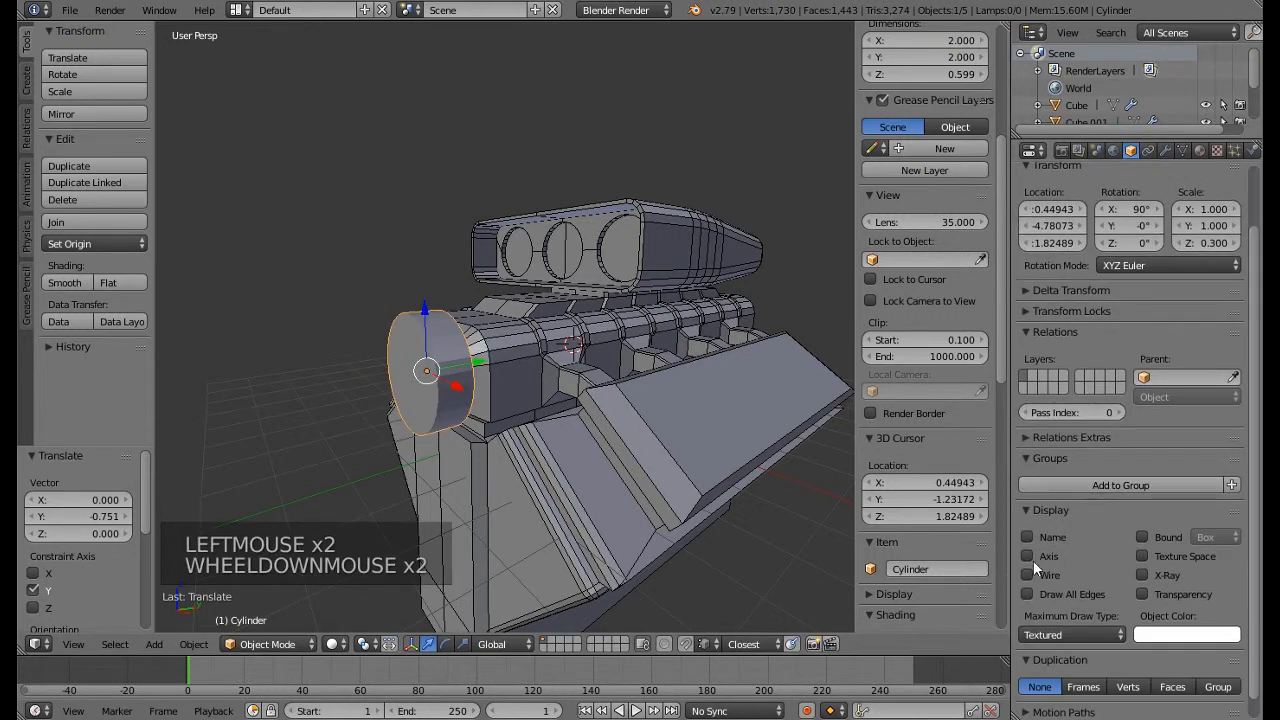
left_click(1028, 576)
left_click(1028, 594)
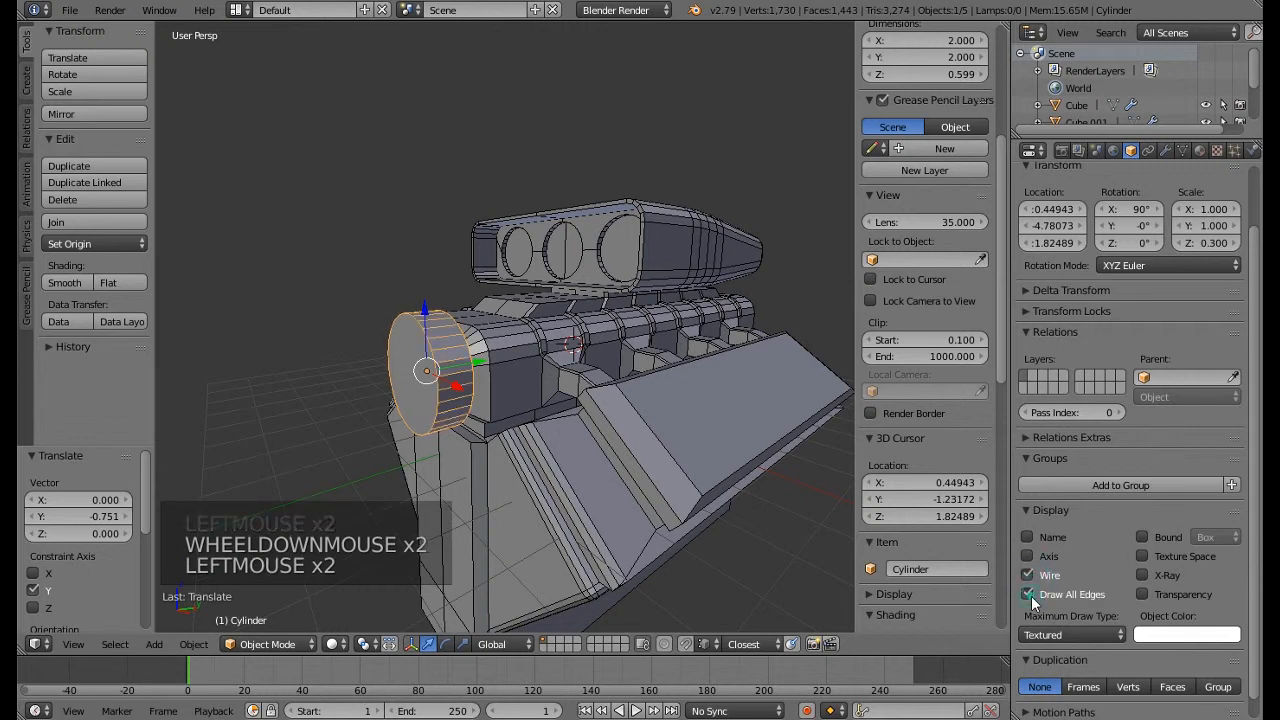
Open the cylinder for mesh editing and delete its front cap face
mouse_move(458, 405)
middle_mouse_down()
mouse_move(488, 418)
mouse_move(404, 407)
middle_mouse_up()
key("Tab")
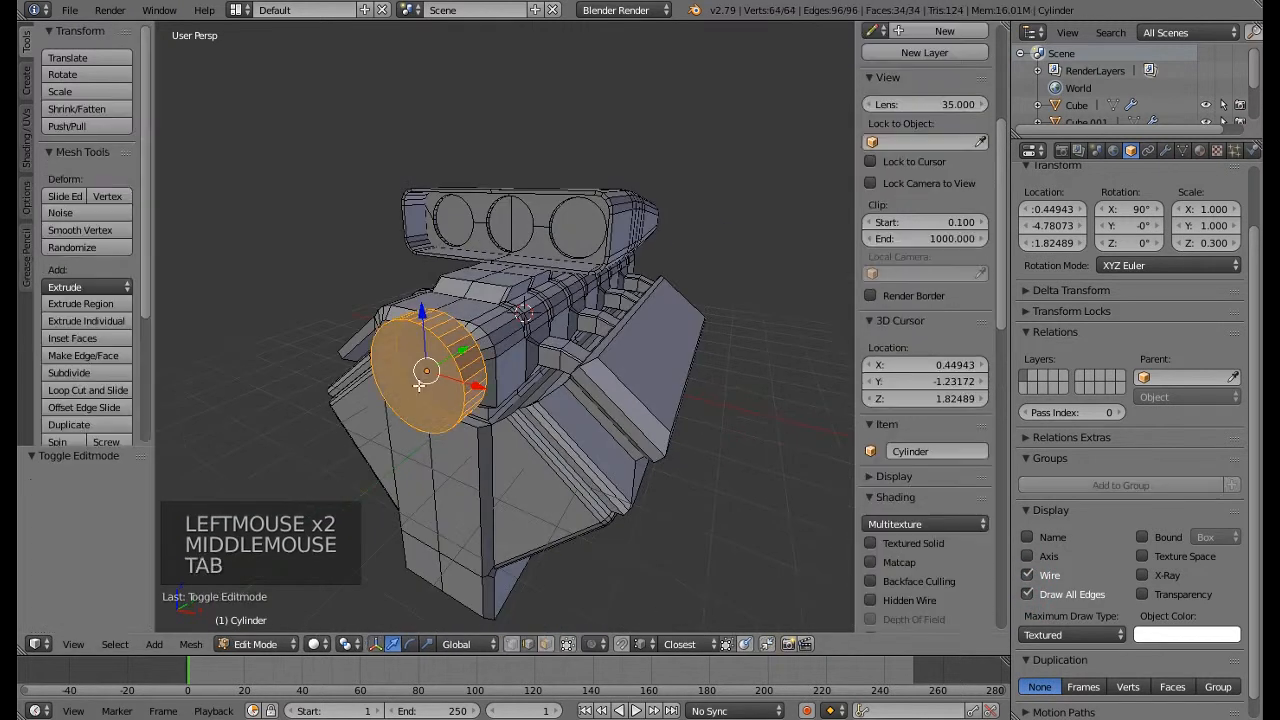
left_click(546, 642)
right_click(408, 378)
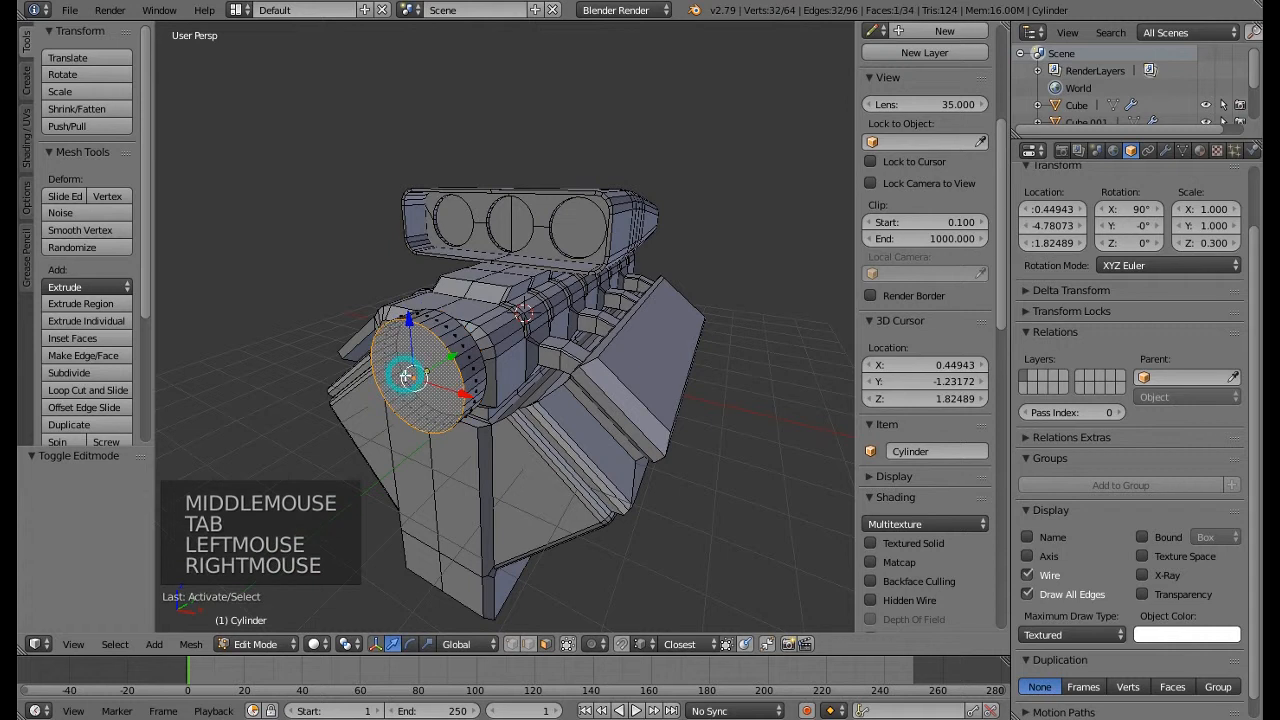
key("Delete")
left_click(356, 391)
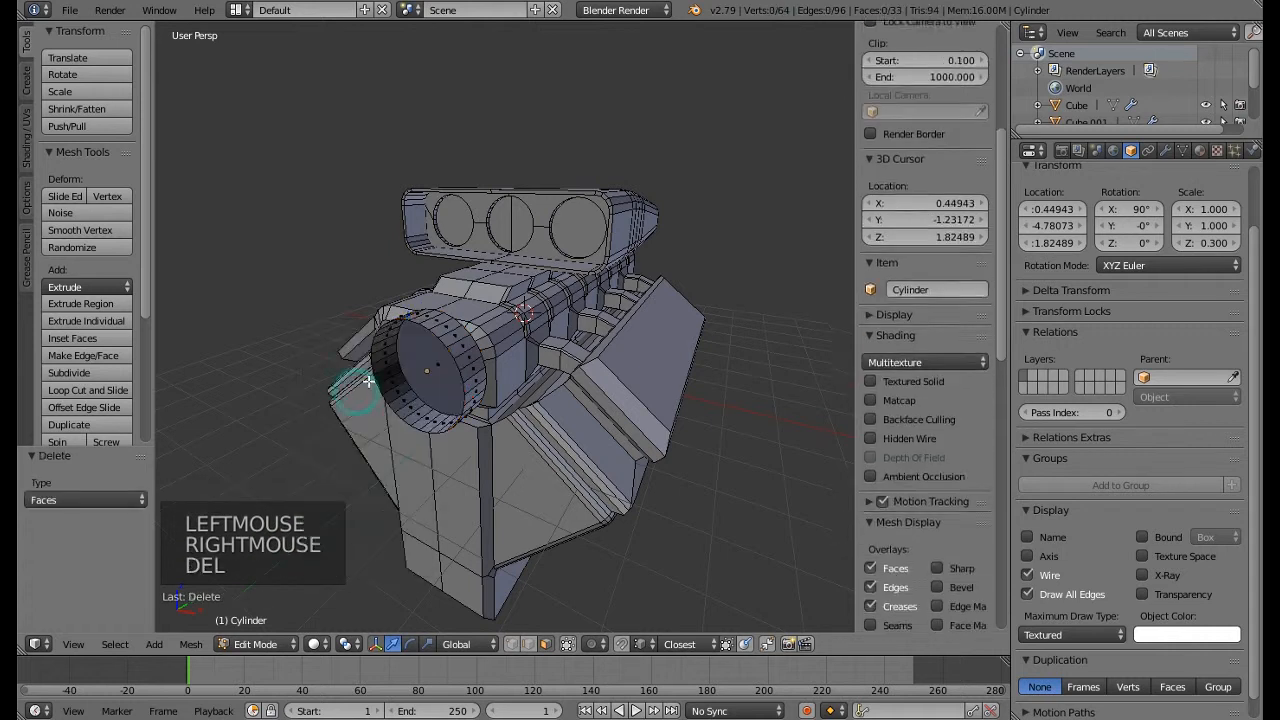
Extrude the cylinder's open front edge loop in place and scale it to about 0.867 to form a flat rim
left_click(520, 640)
scroll(460, 325, "up", 3)
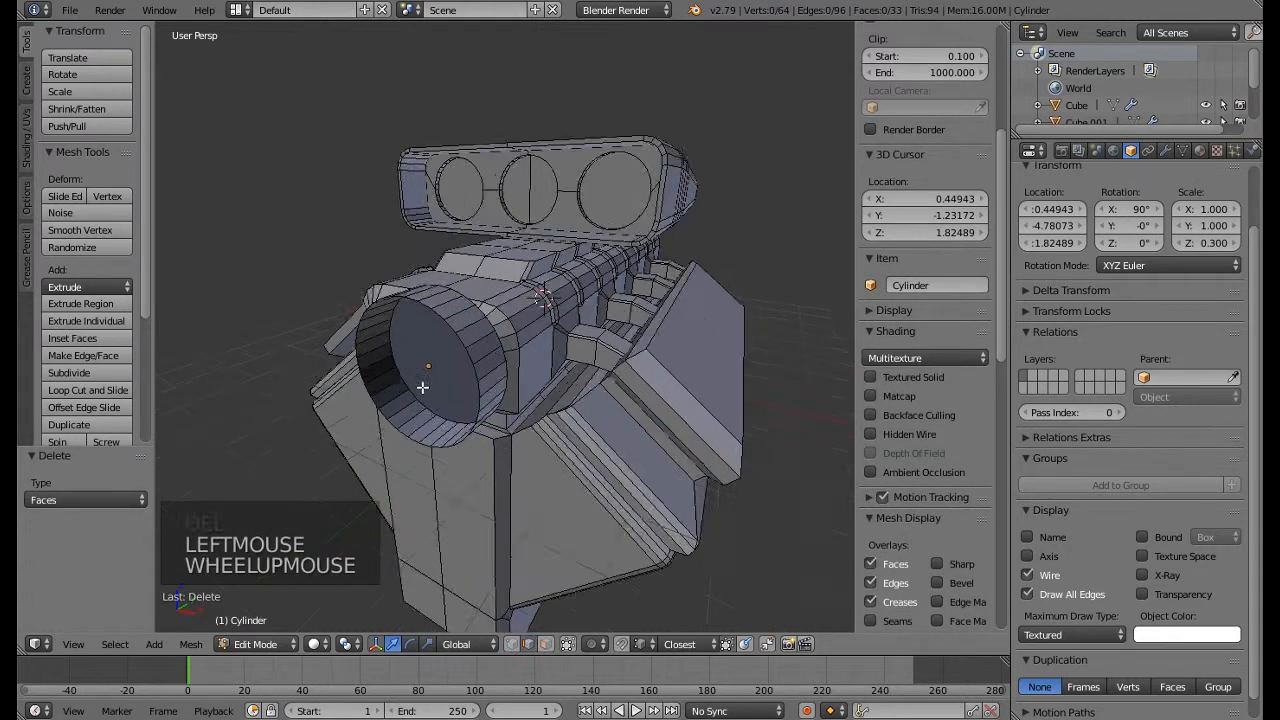
right_click(513, 276, "alt")
middle_click_drag(491, 349, 458, 372)
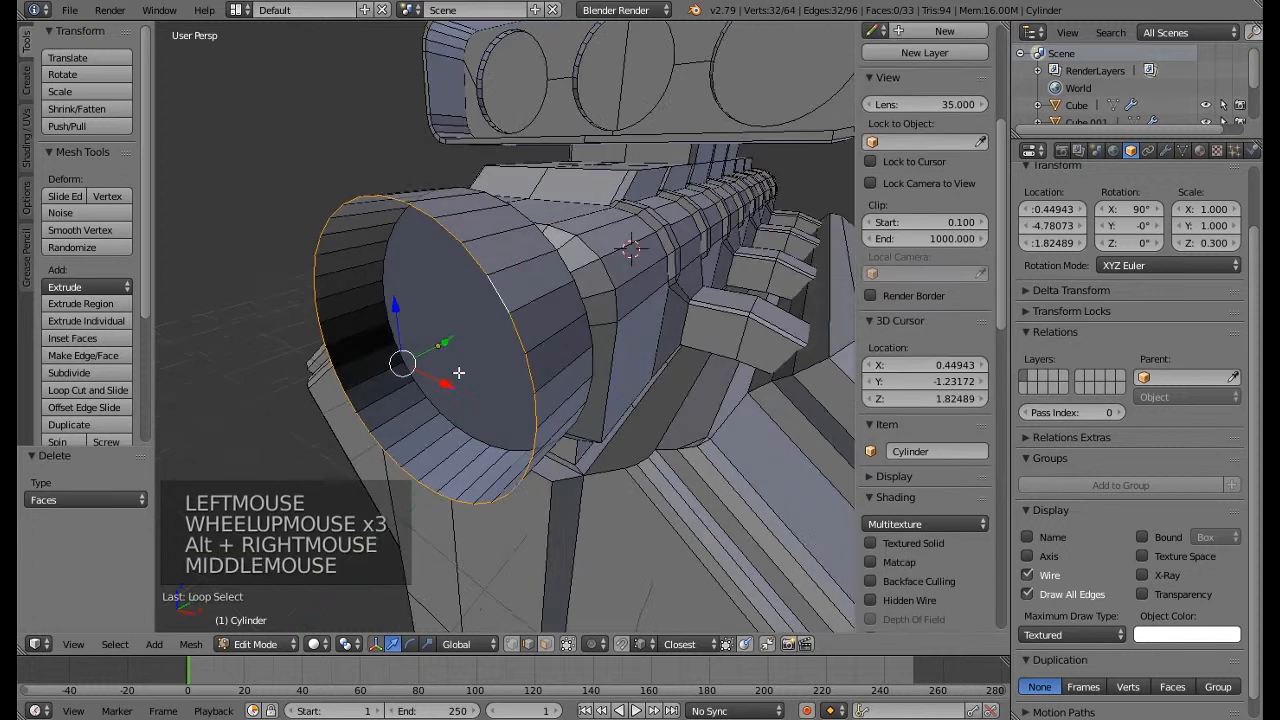
key("e")
key("e")
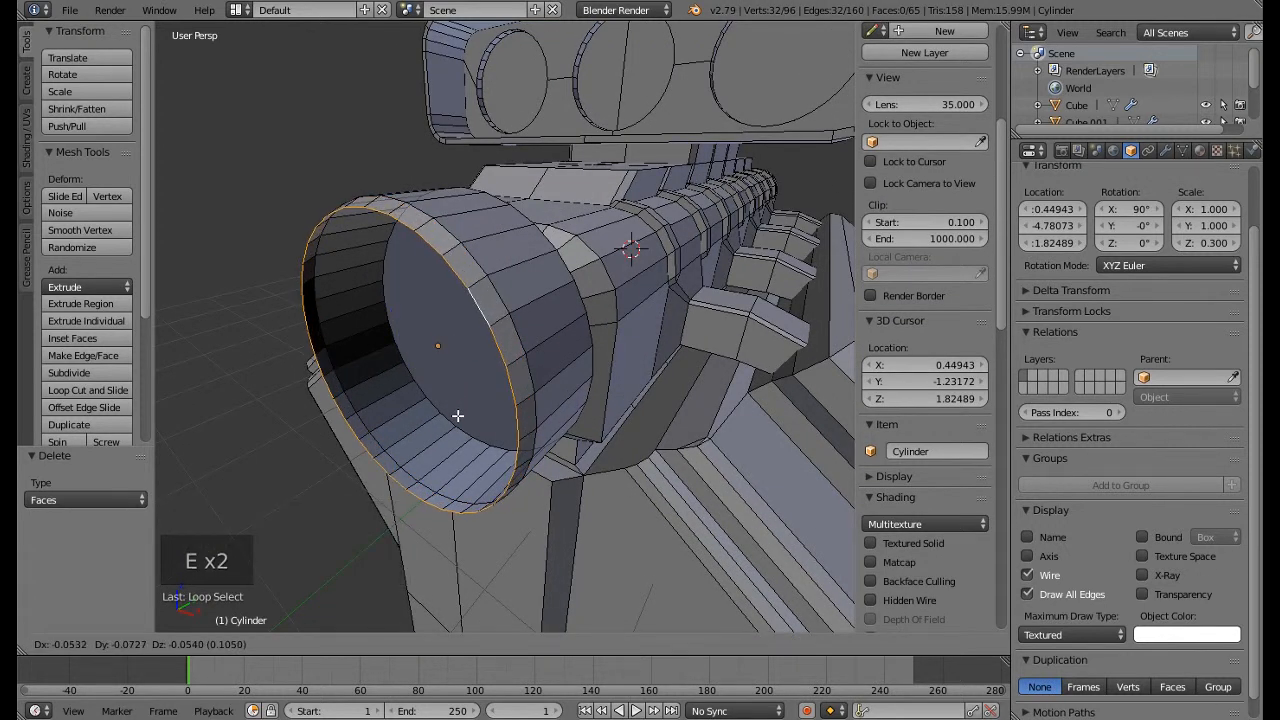
key("Escape")
key("s")
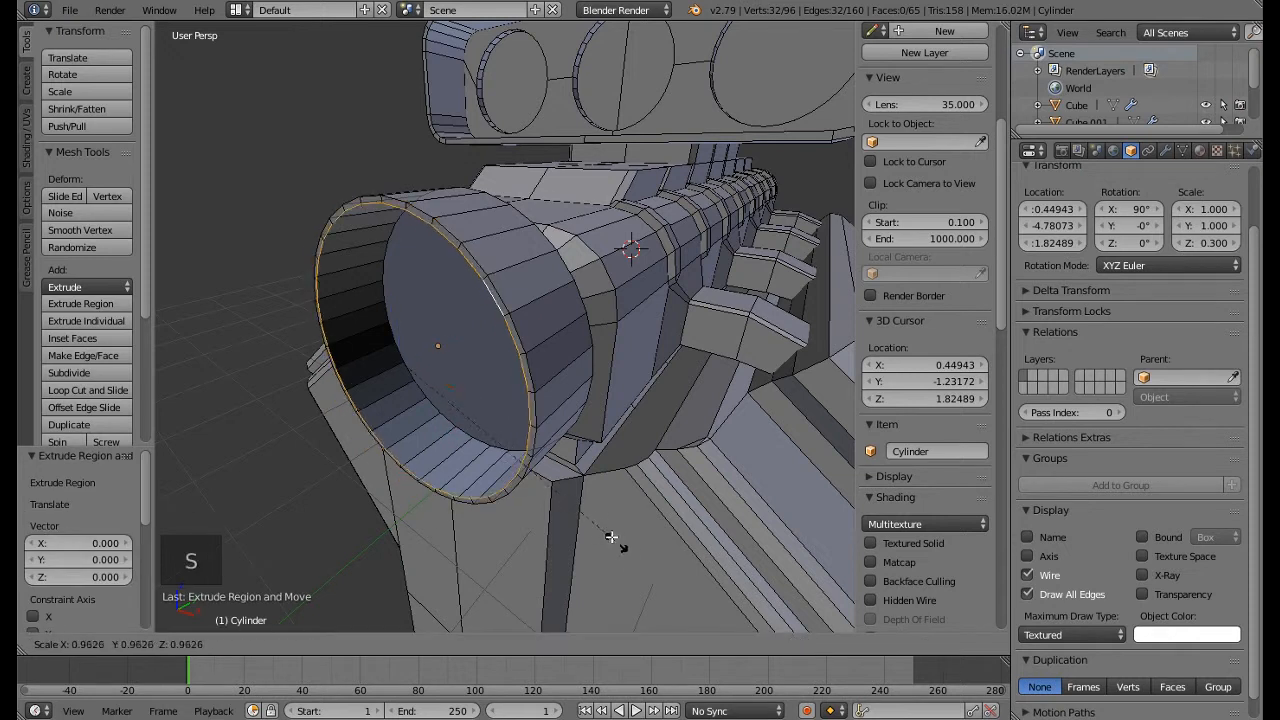
left_click(597, 521)
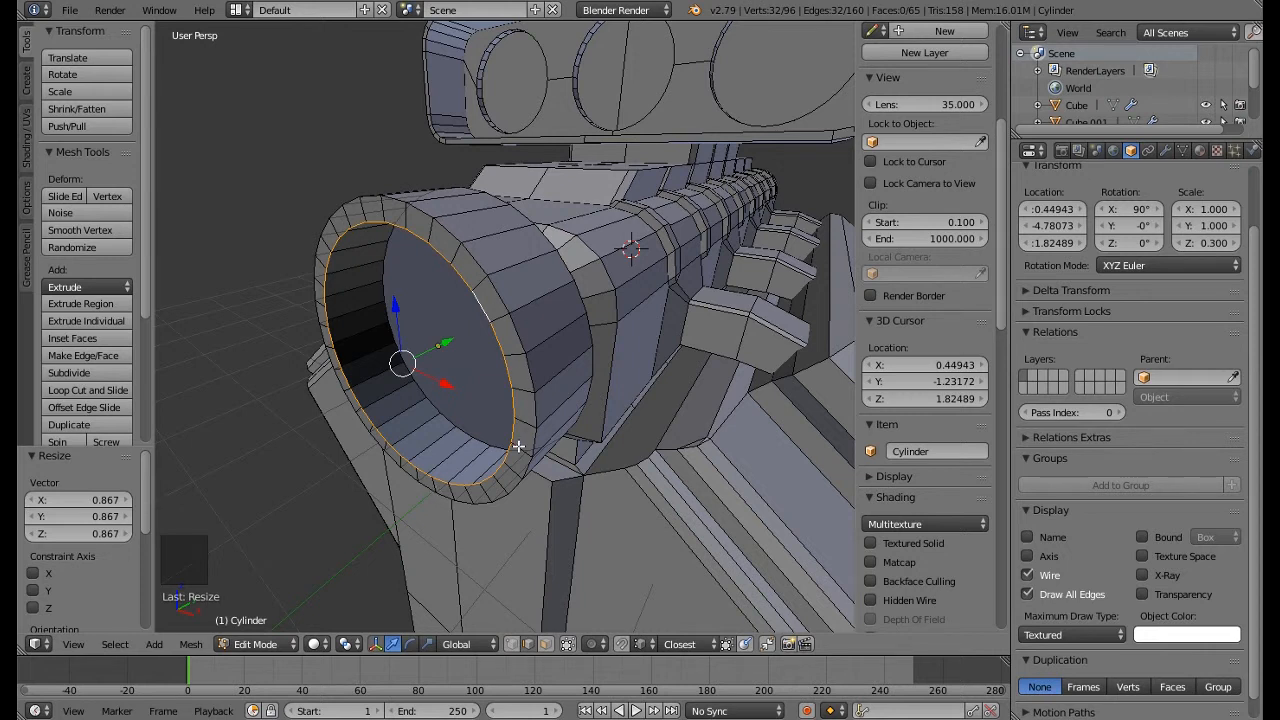
Extrude the rim's inner edge about 0.296 along Y into the pulley, then extrude it again scaled to about 0.611
key("e")
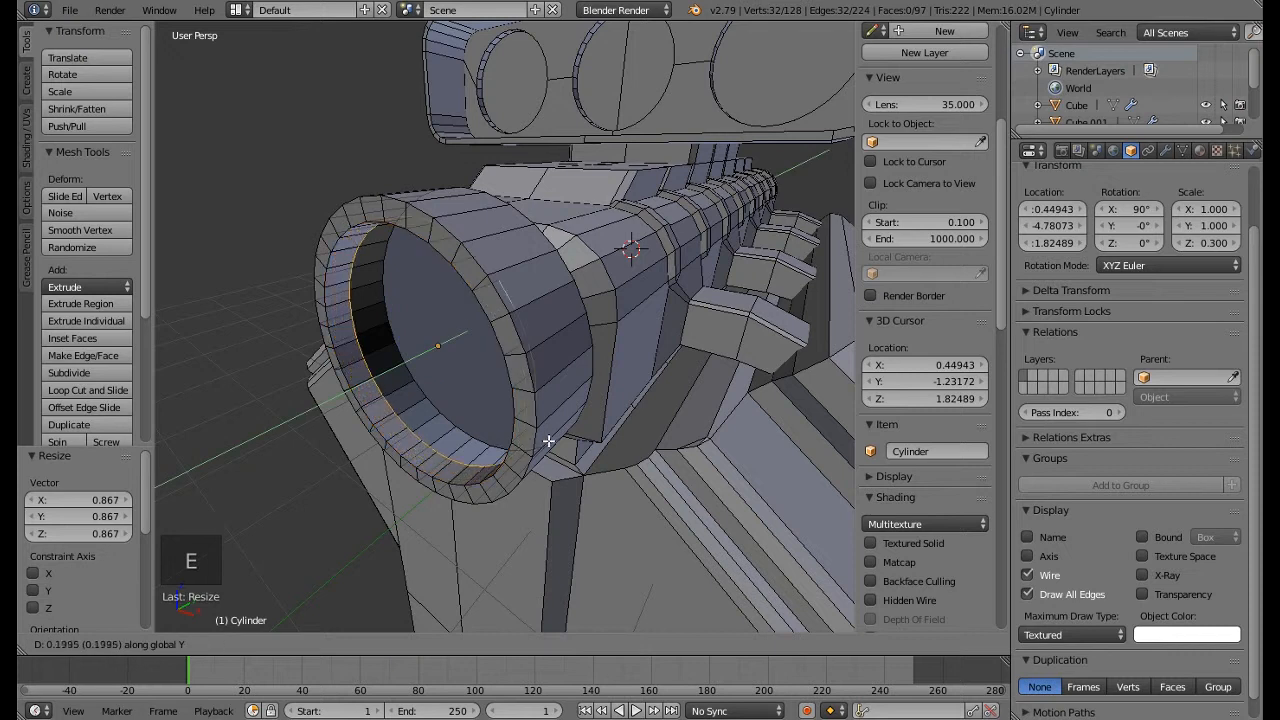
left_click(558, 438)
middle_click_drag(558, 437, 597, 466)
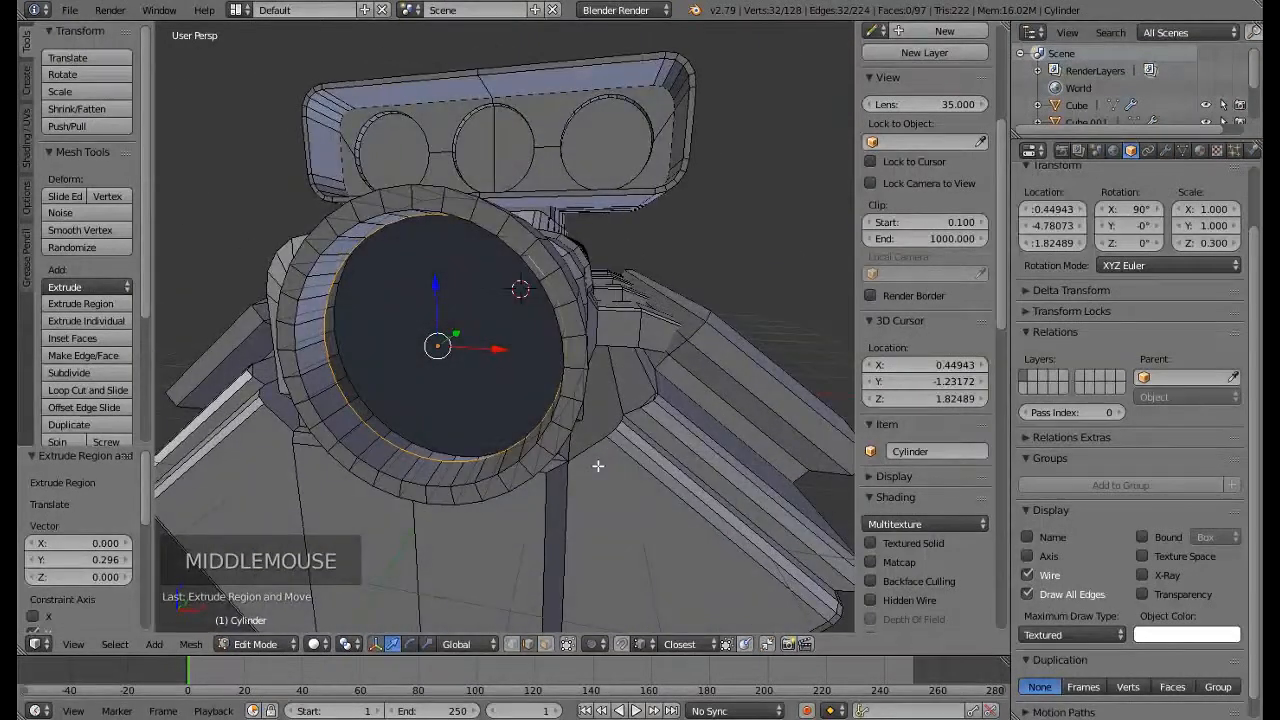
key("e")
key("e")
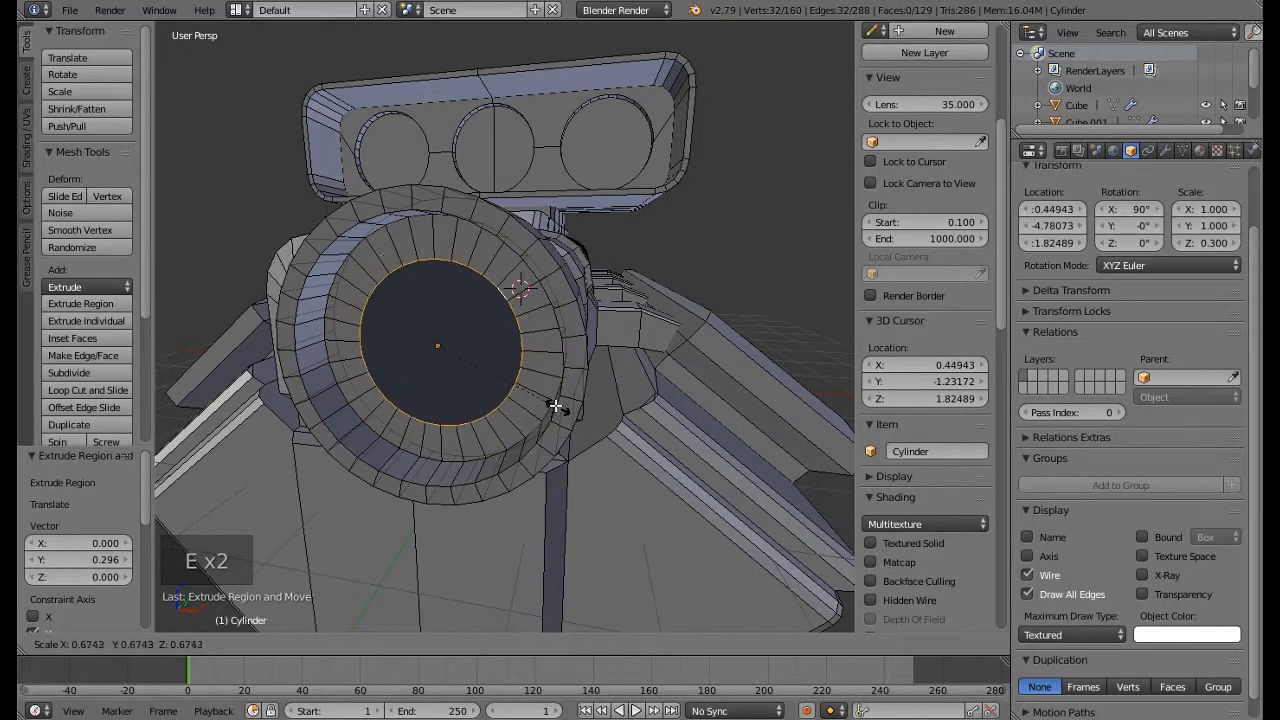
left_click(551, 397)
middle_click_drag(551, 397, 506, 417)
Extrude the innermost edge loop about -0.139 along Y to raise a central hub and fill it with a face
key("e")
key("e")
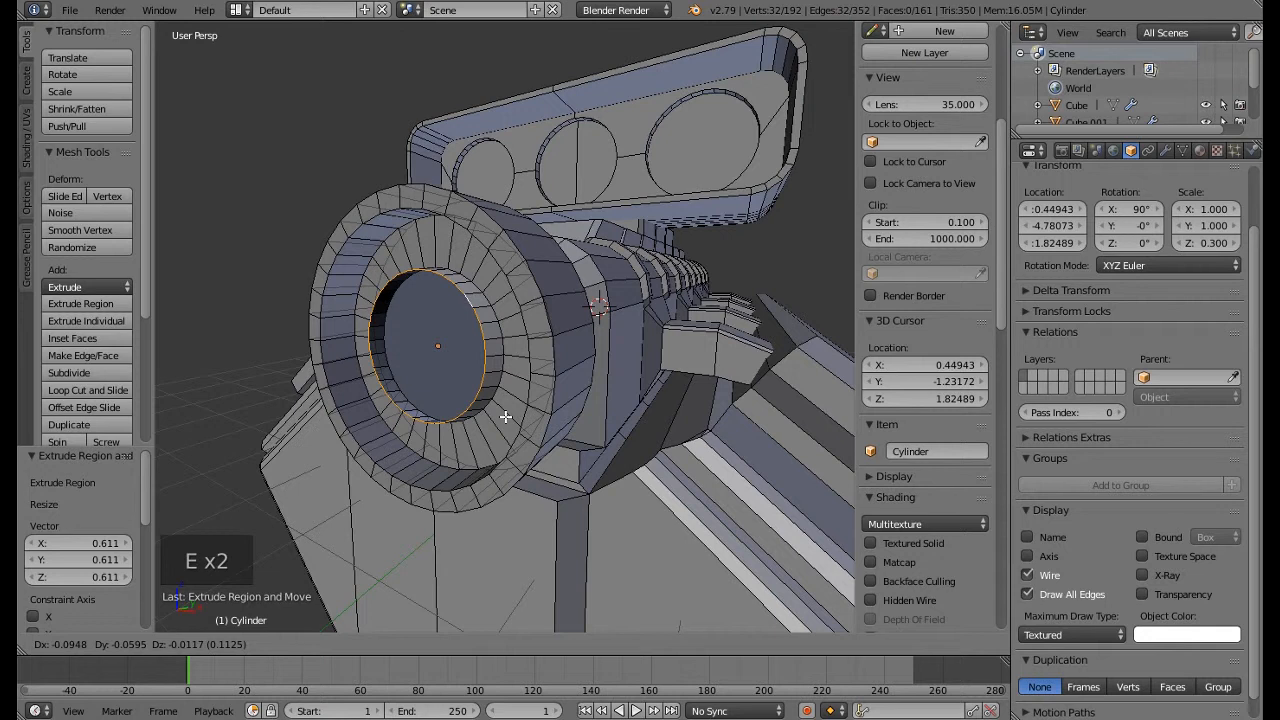
key("y")
left_click(507, 417)
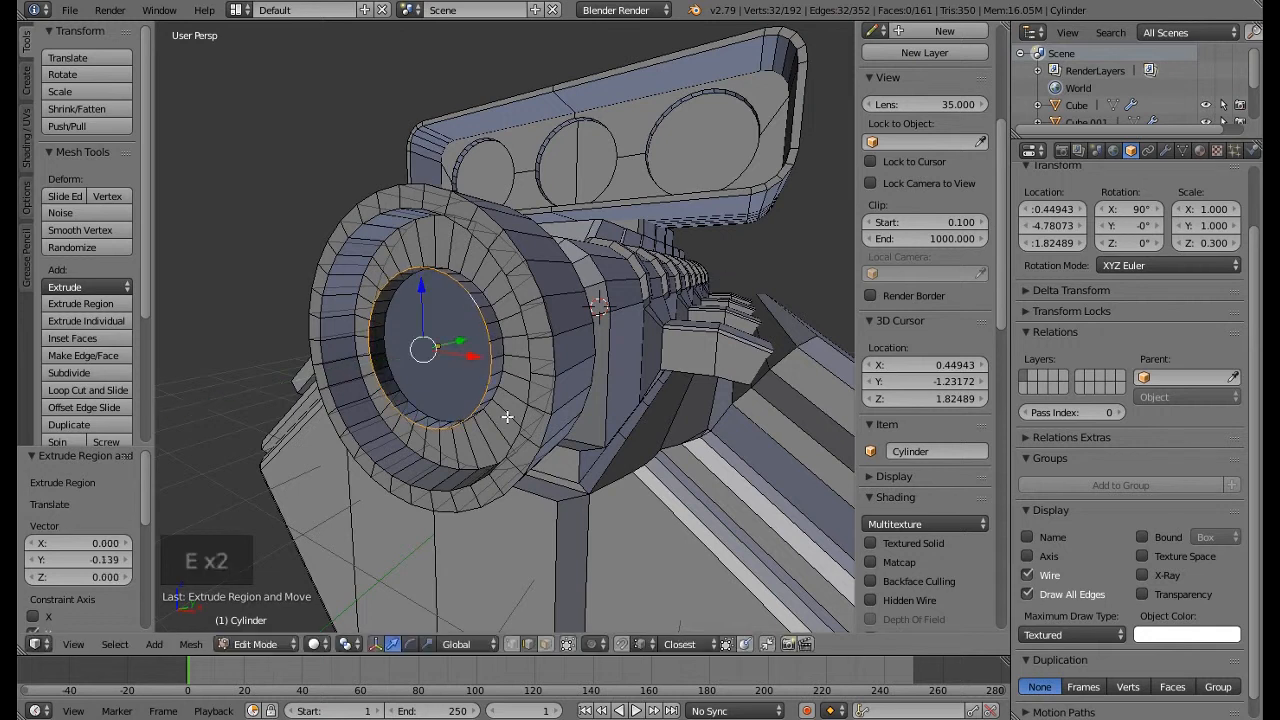
middle_click_drag(507, 417, 450, 300)
key("f")
Switch to vertex selection, clear the selection and circle-select only the central hub's vertices
left_click(511, 645)
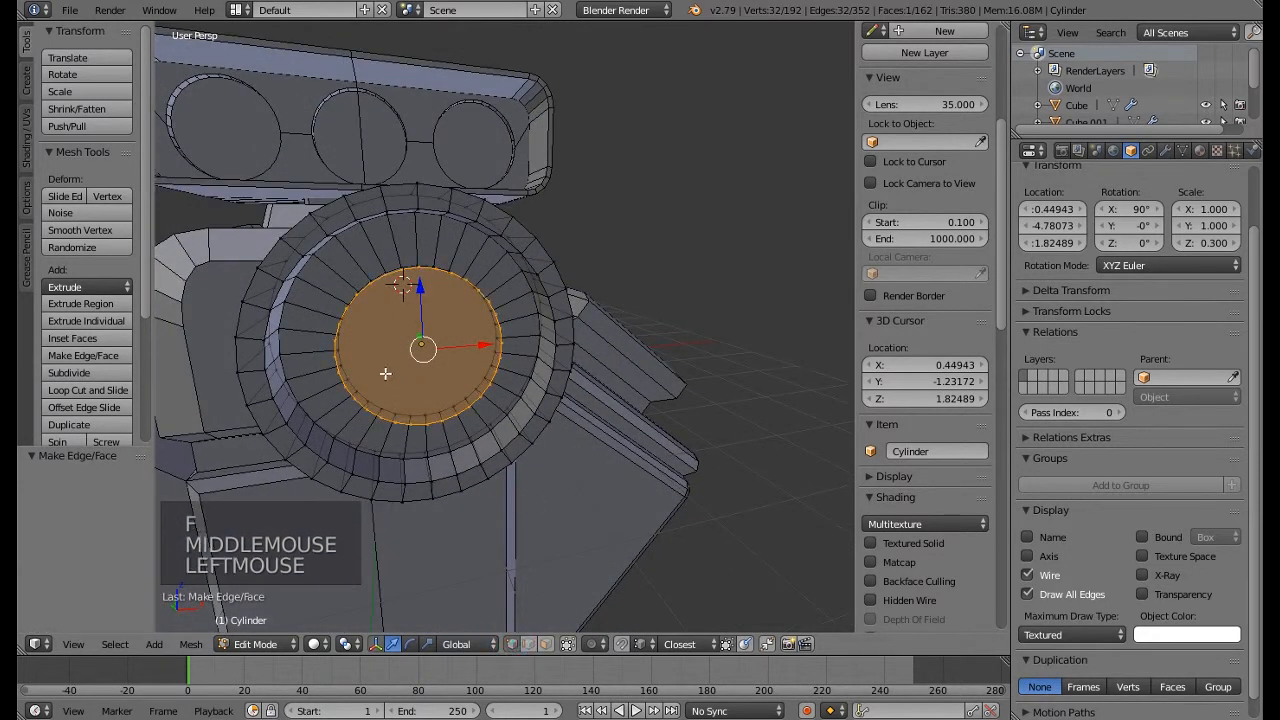
middle_click_drag(385, 373, 380, 366)
key("a")
key("a")
key("a")
key("a")
key("c")
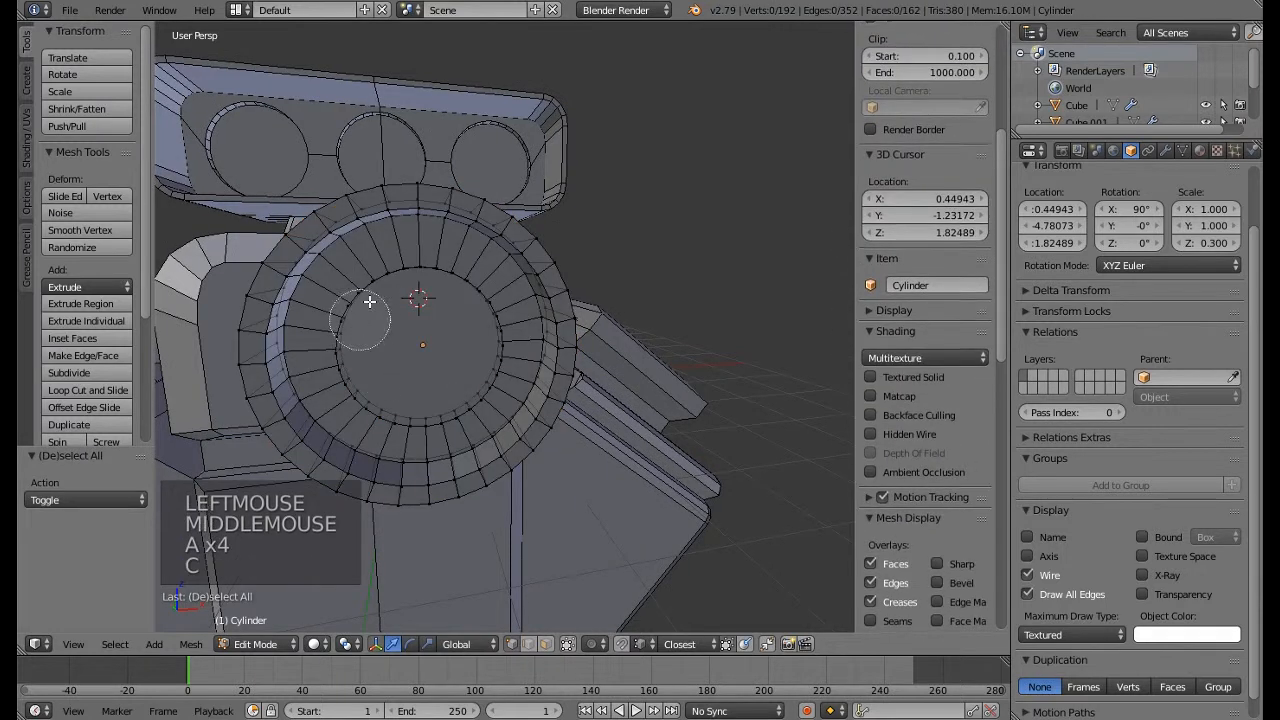
mouse_move(369, 301)
left_mouse_down()
mouse_move(430, 285)
mouse_move(457, 300)
mouse_move(371, 351)
mouse_move(346, 333)
mouse_move(343, 360)
left_mouse_up()
right_click(458, 436)
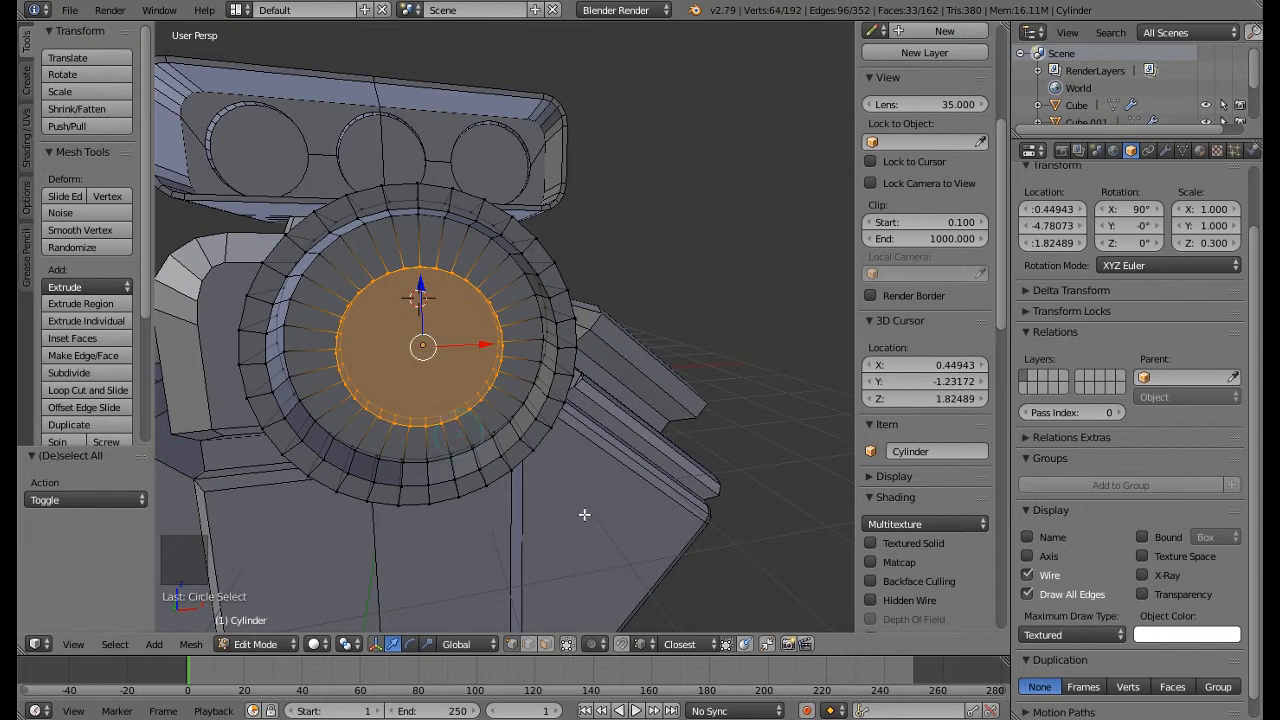
Scale the selected hub vertices down slightly, leave mesh editing and compare the pulley with the front reference in wireframe
key("s")
left_click(563, 491)
key("Tab")
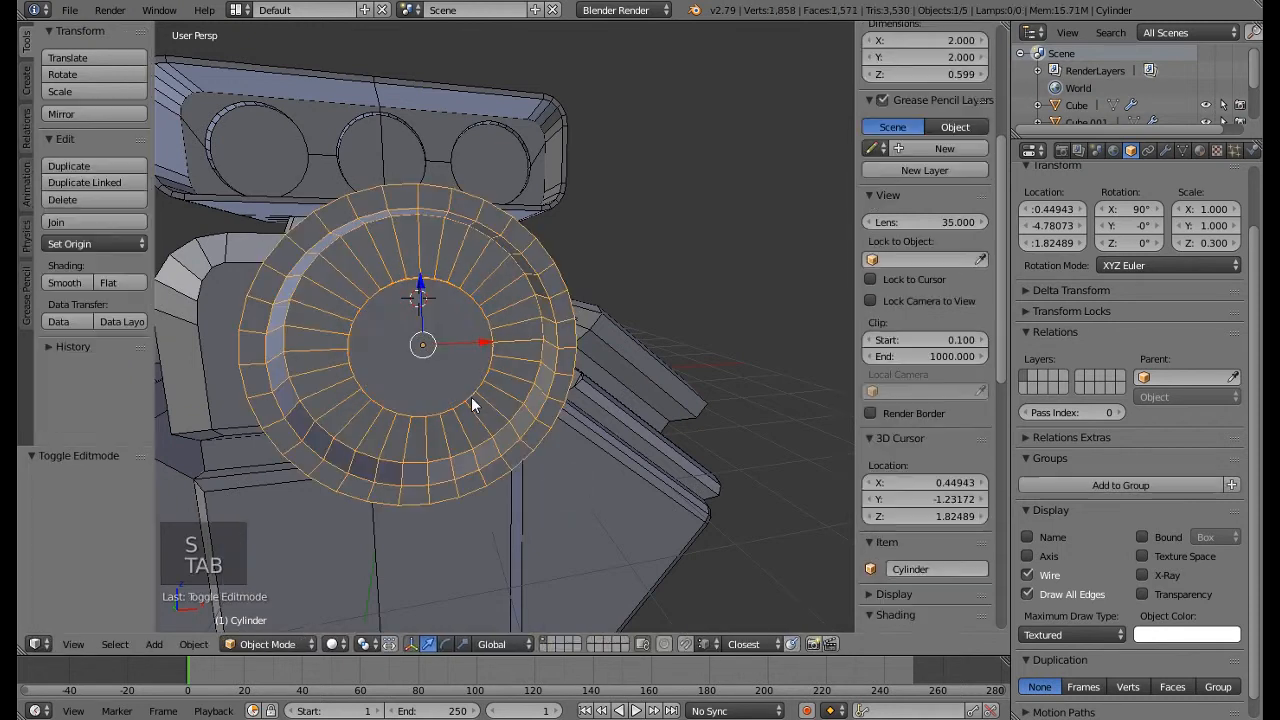
middle_click_drag(471, 397, 425, 373)
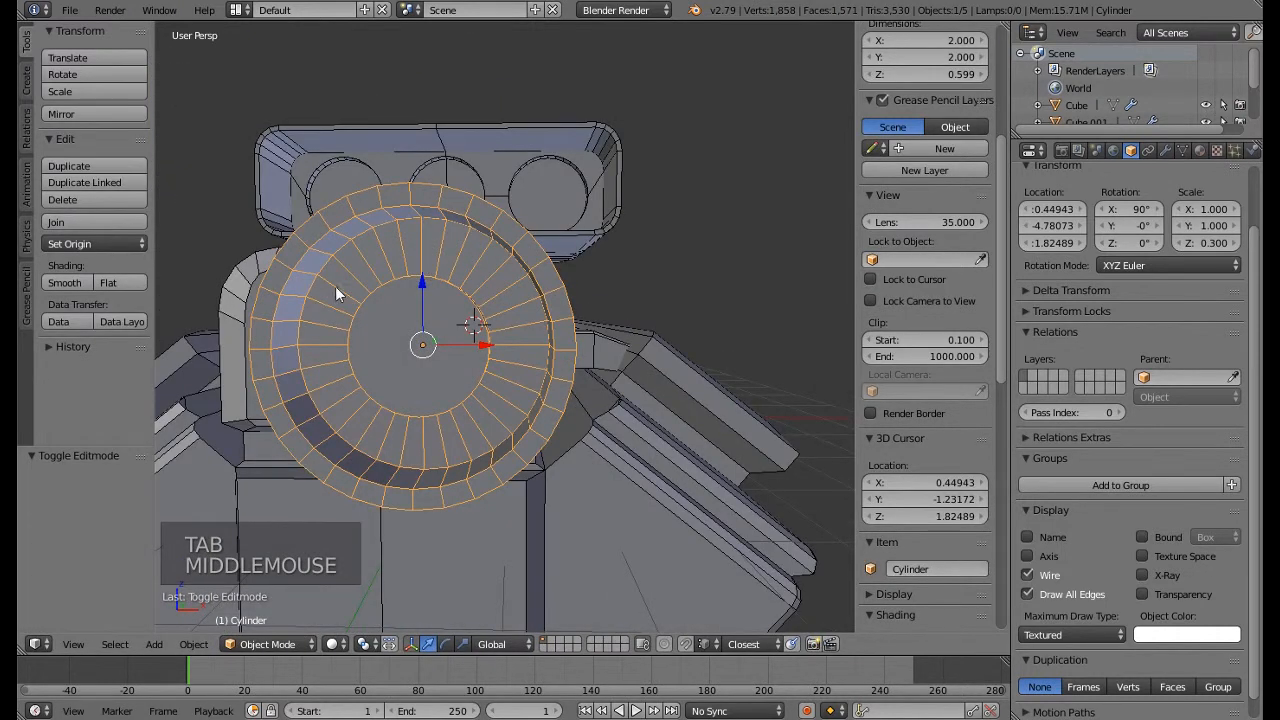
key("KP_1")
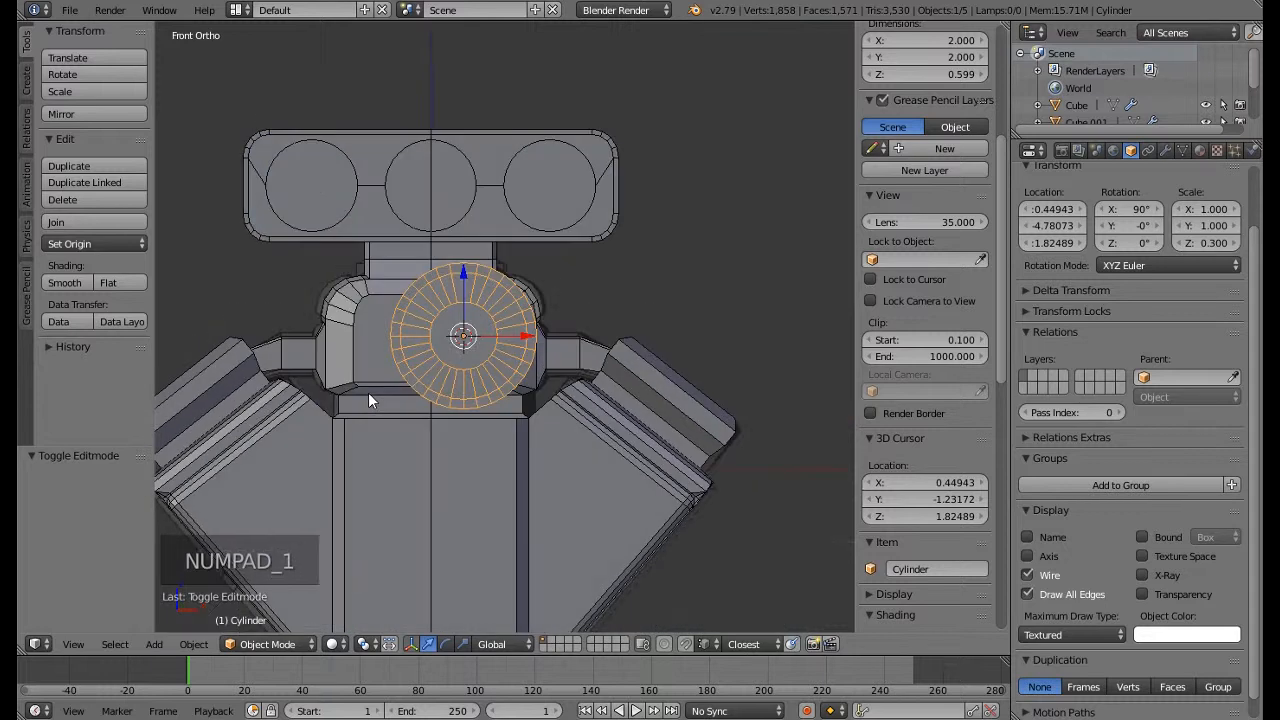
key("z")
scroll(420, 372, "up", 5)
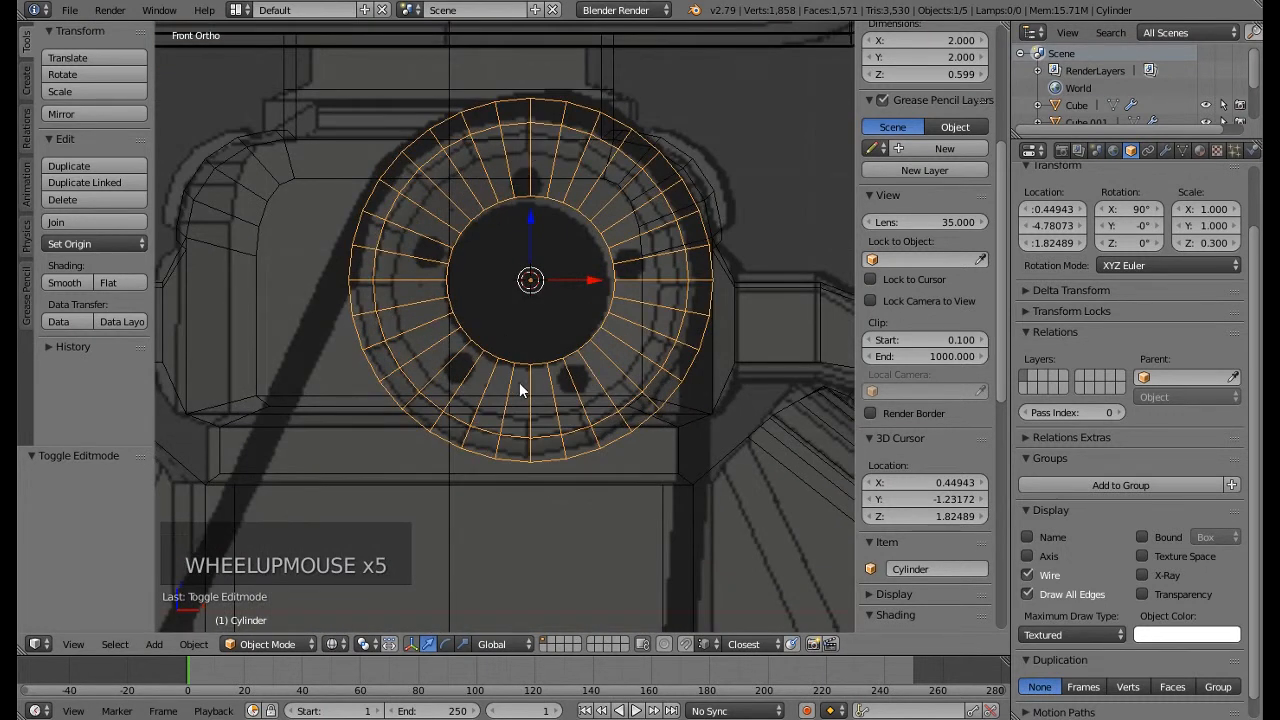
key("z")
middle_click_drag(585, 352, 572, 368)
key("KP_Decimal")
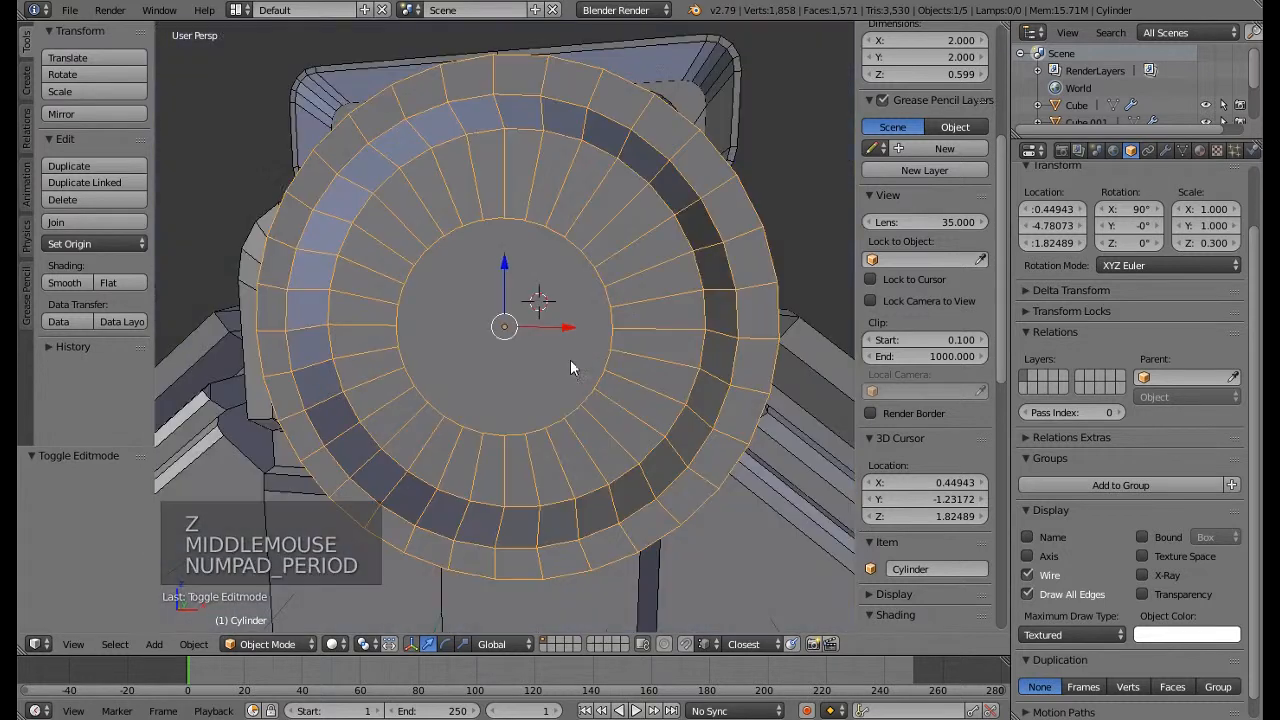
scroll(586, 406, "up", 5)
scroll(485, 398, "up", 17)
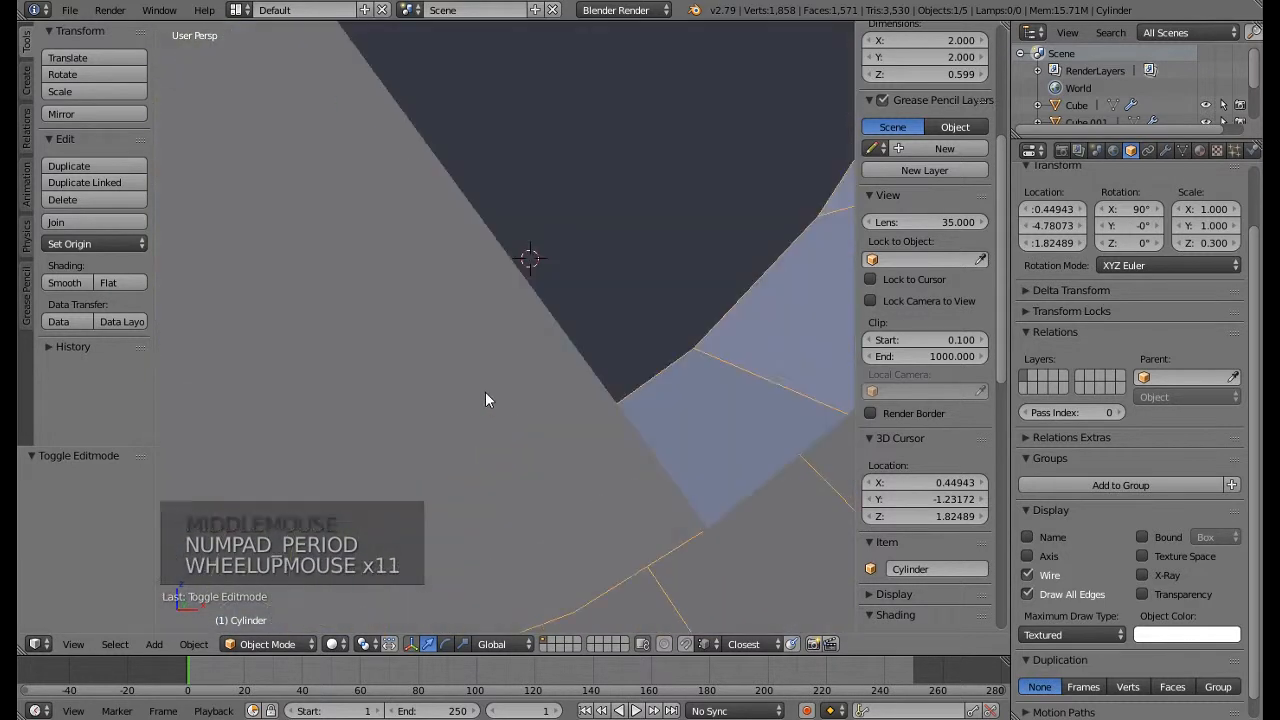
scroll(480, 398, "up", 6)
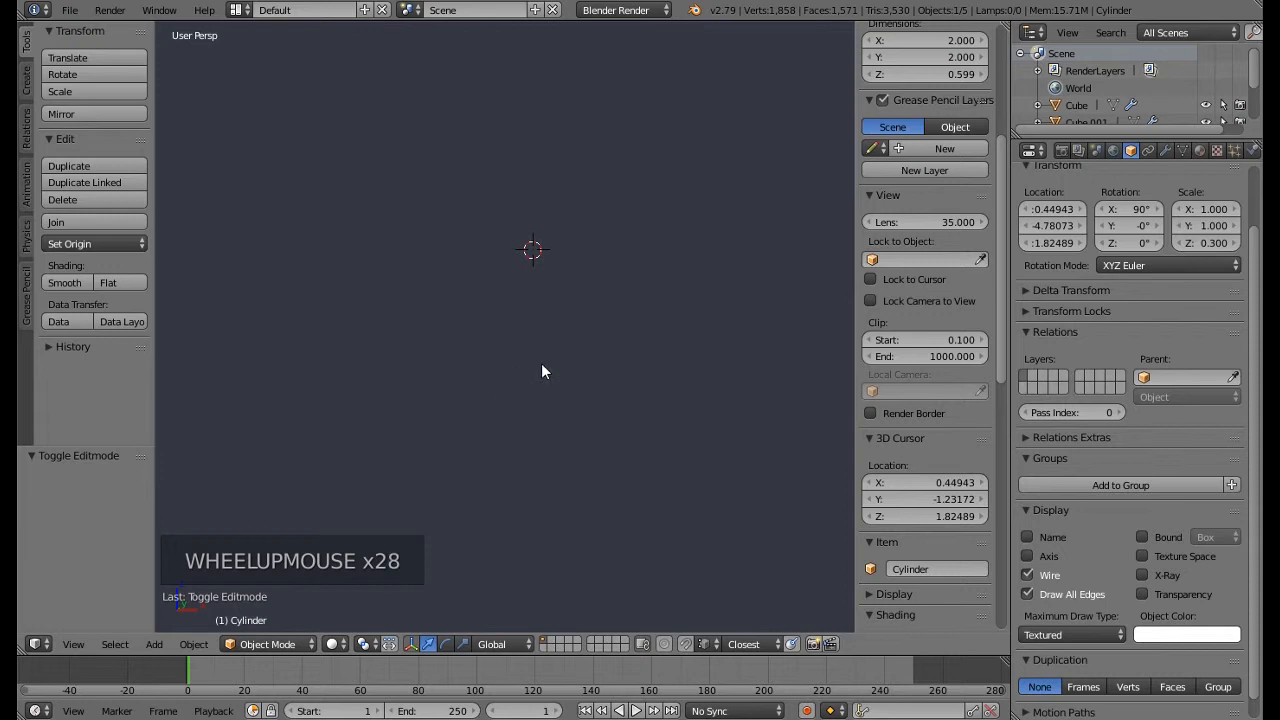
middle_click_drag(543, 366, 266, 361)
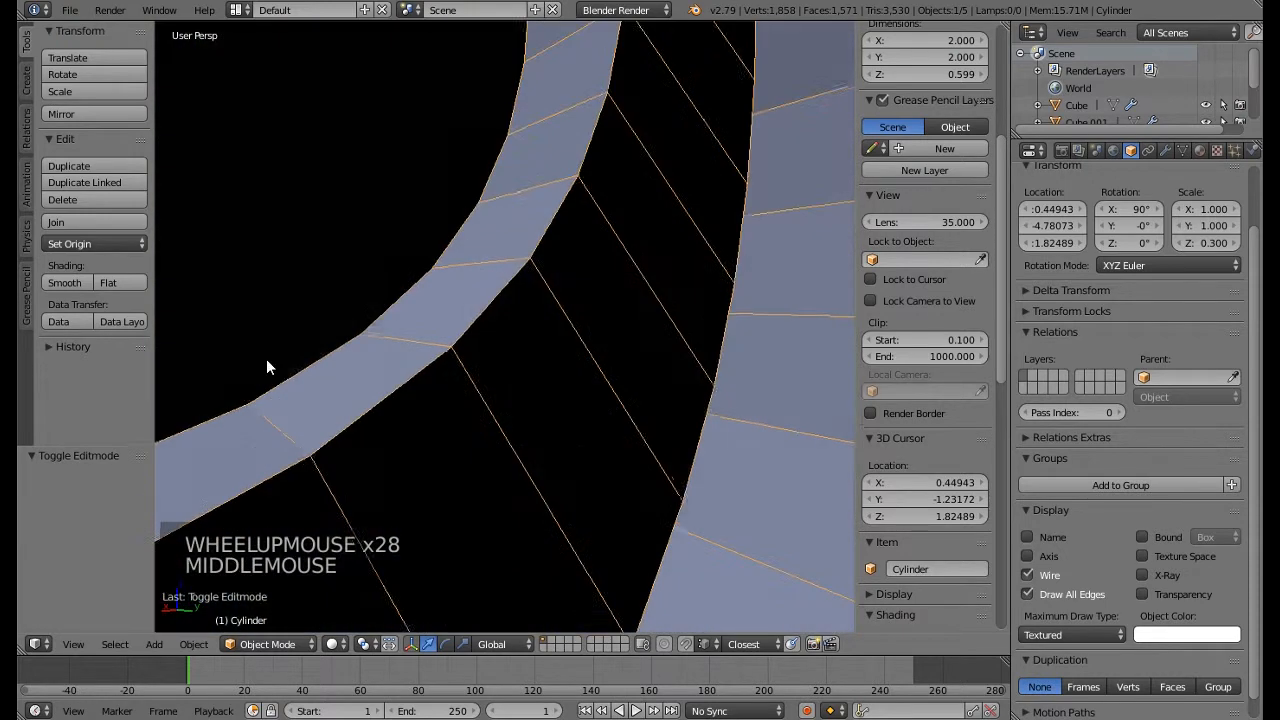
scroll(289, 385, "down", 6)
scroll(291, 383, "down", 6)
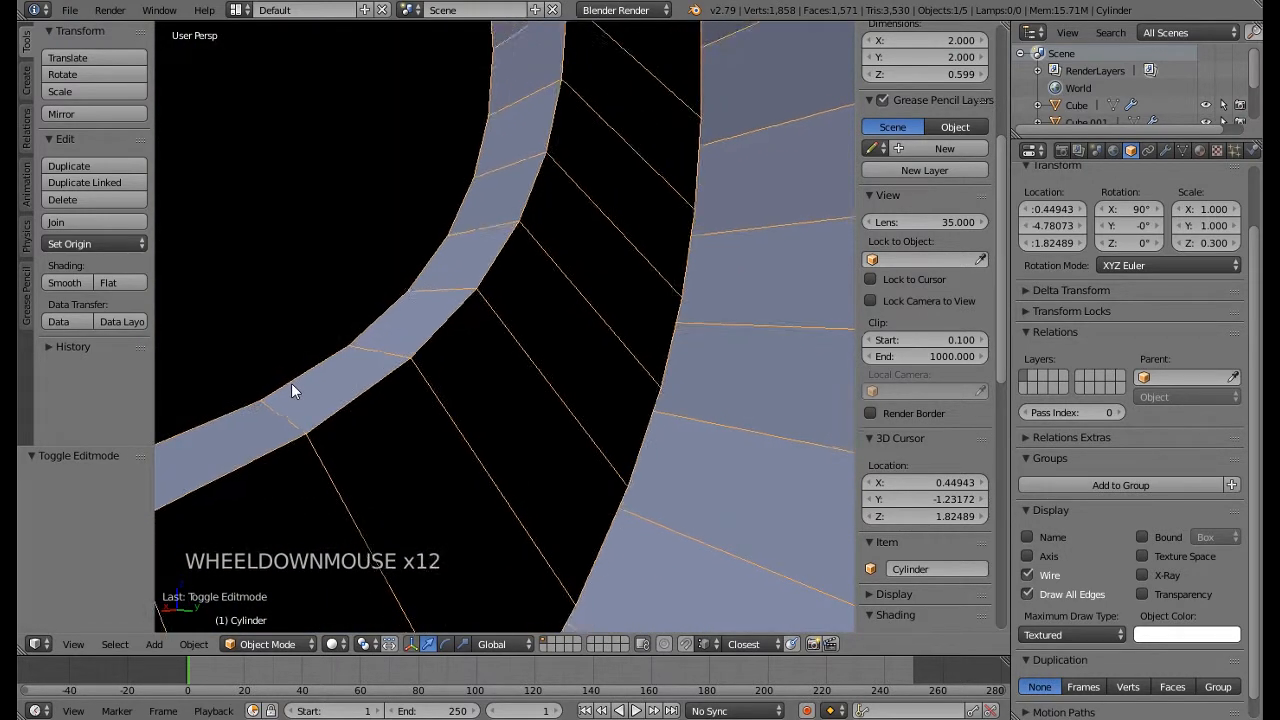
key("KP_Decimal")
middle_click_drag(586, 331, 506, 351)
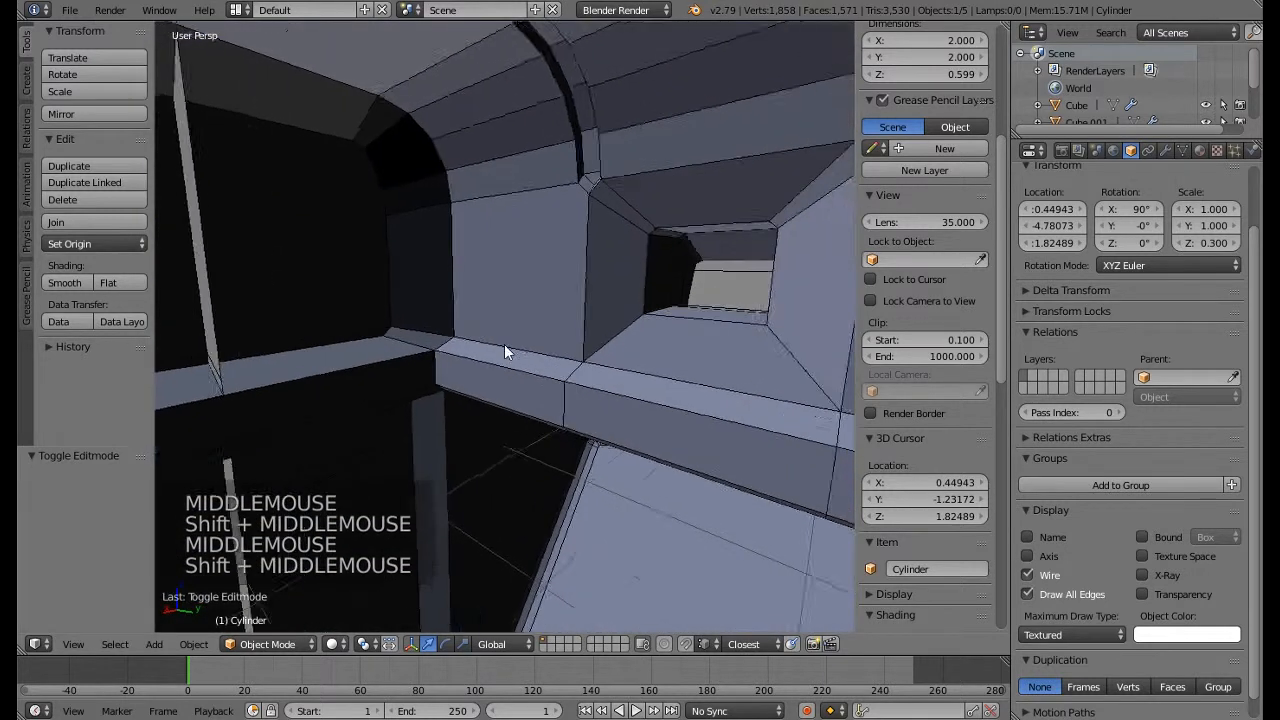
scroll(548, 390, "down", 3)
middle_click_drag(548, 390, 476, 394)
scroll(480, 398, "down", 4)
scroll(442, 369, "down", 1)
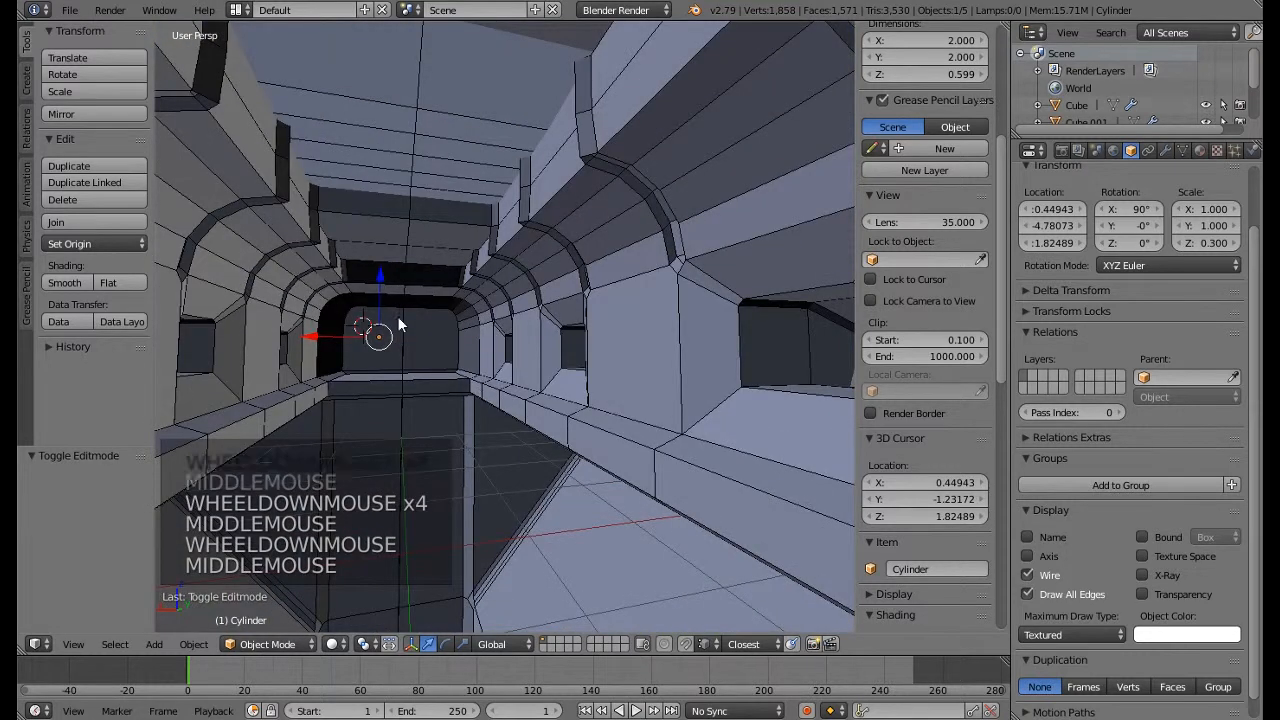
middle_click_drag(397, 316, 500, 312)
key("KP_Decimal")
Scale the whole pulley to 0.917 and move it -0.016 along X and -0.032 along Z to match the front reference
key("KP_1")
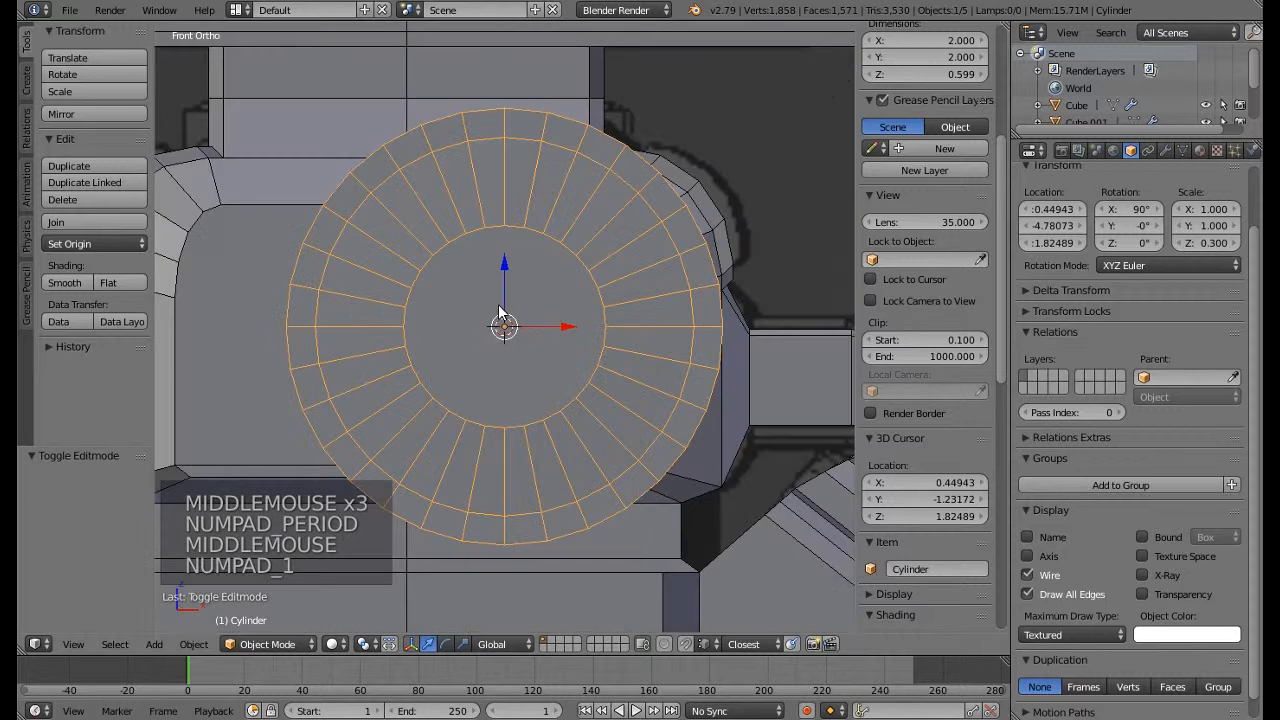
key("z")
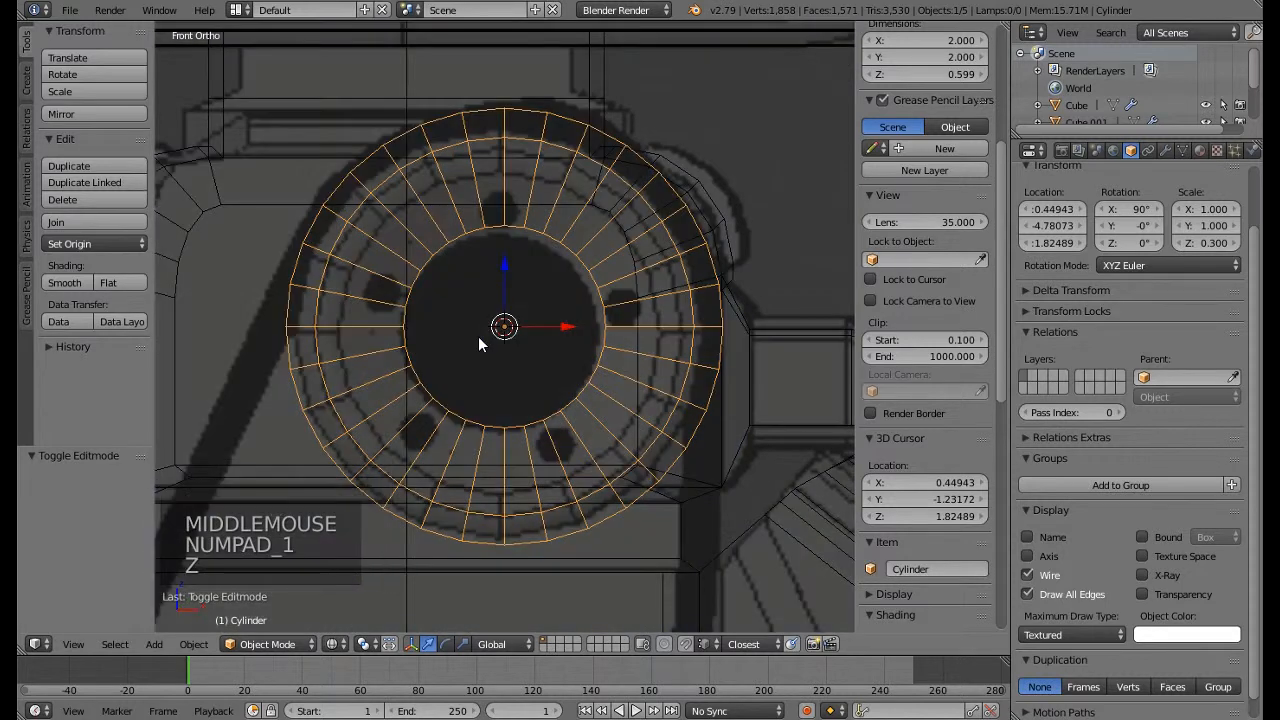
key("s")
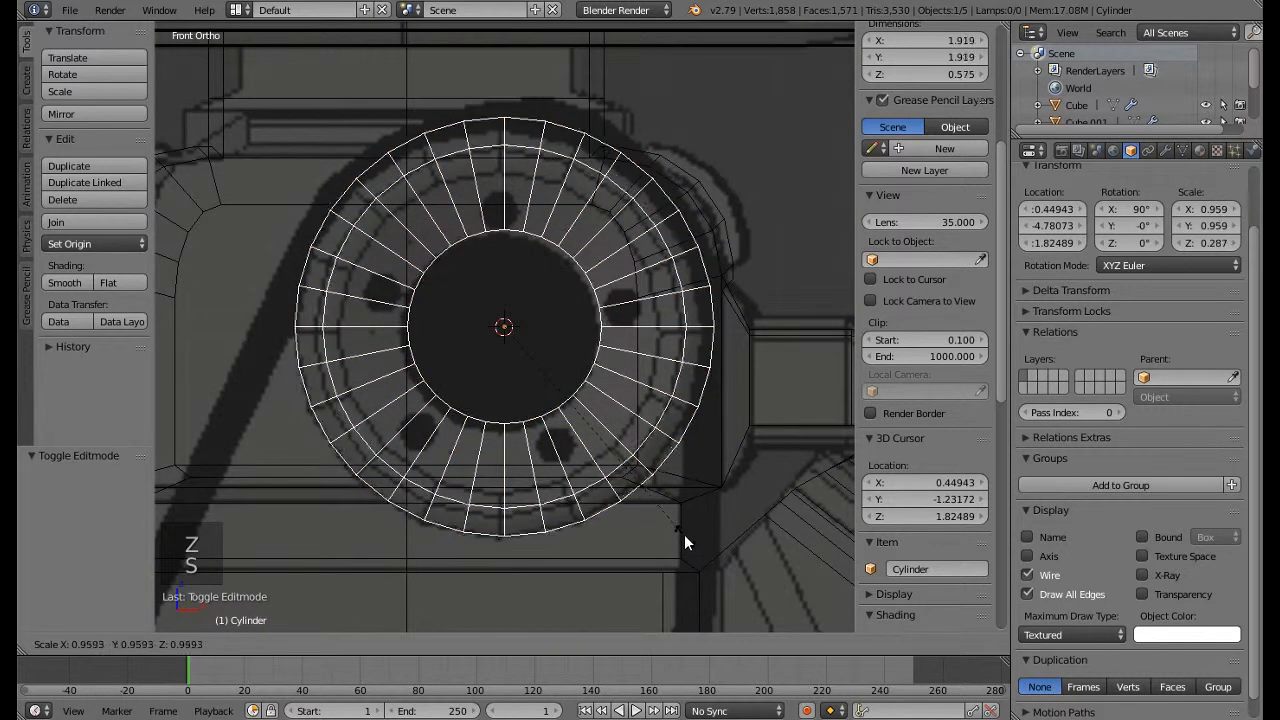
left_click(675, 527)
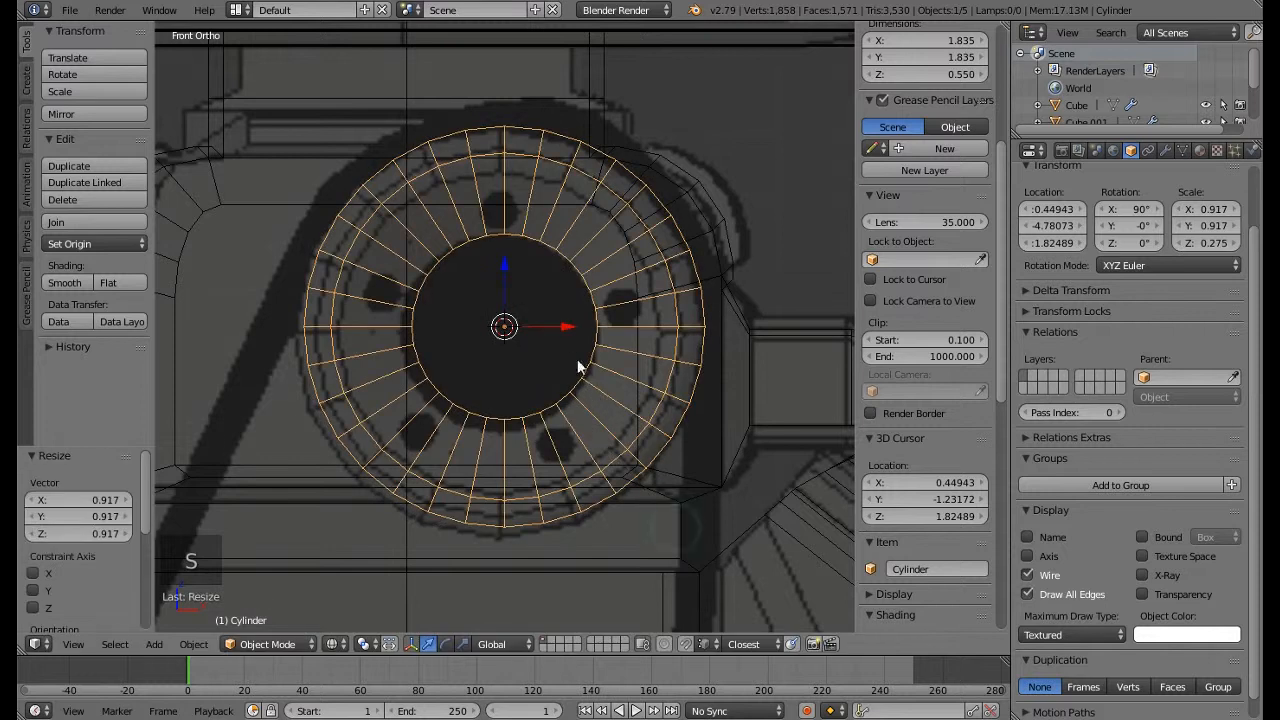
left_click_drag(565, 340, 561, 333)
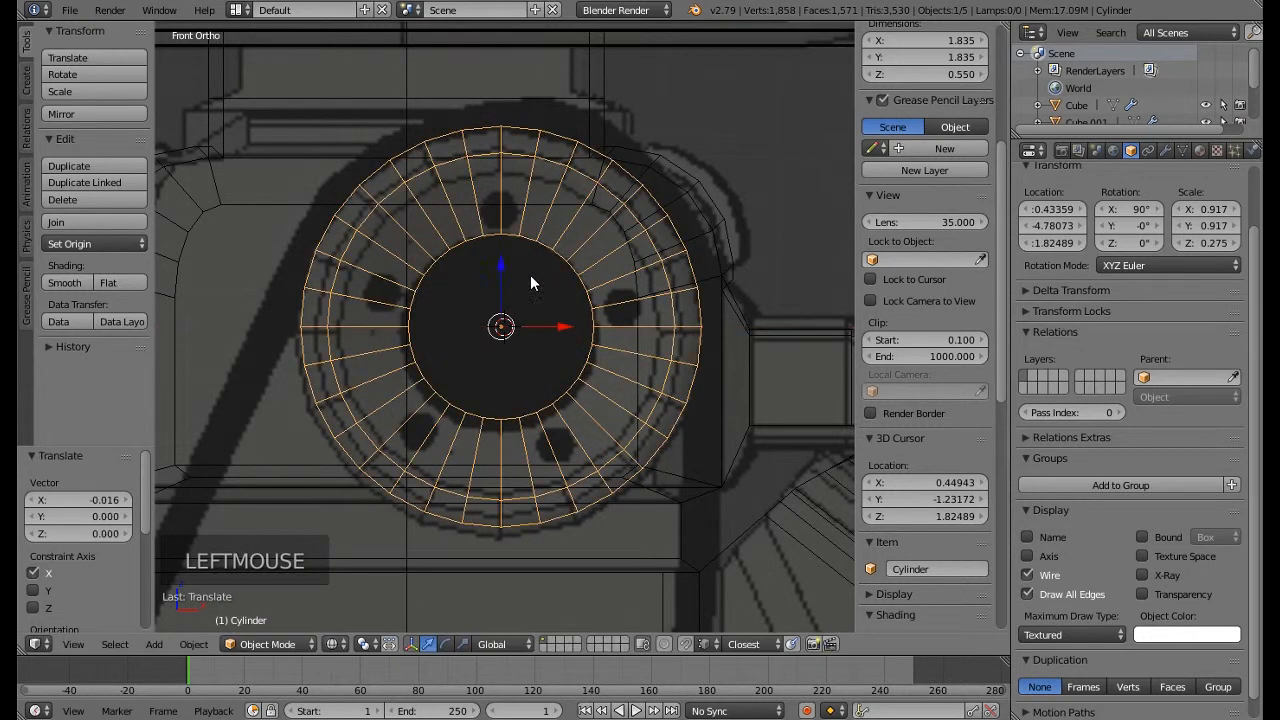
left_click_drag(506, 275, 506, 279)
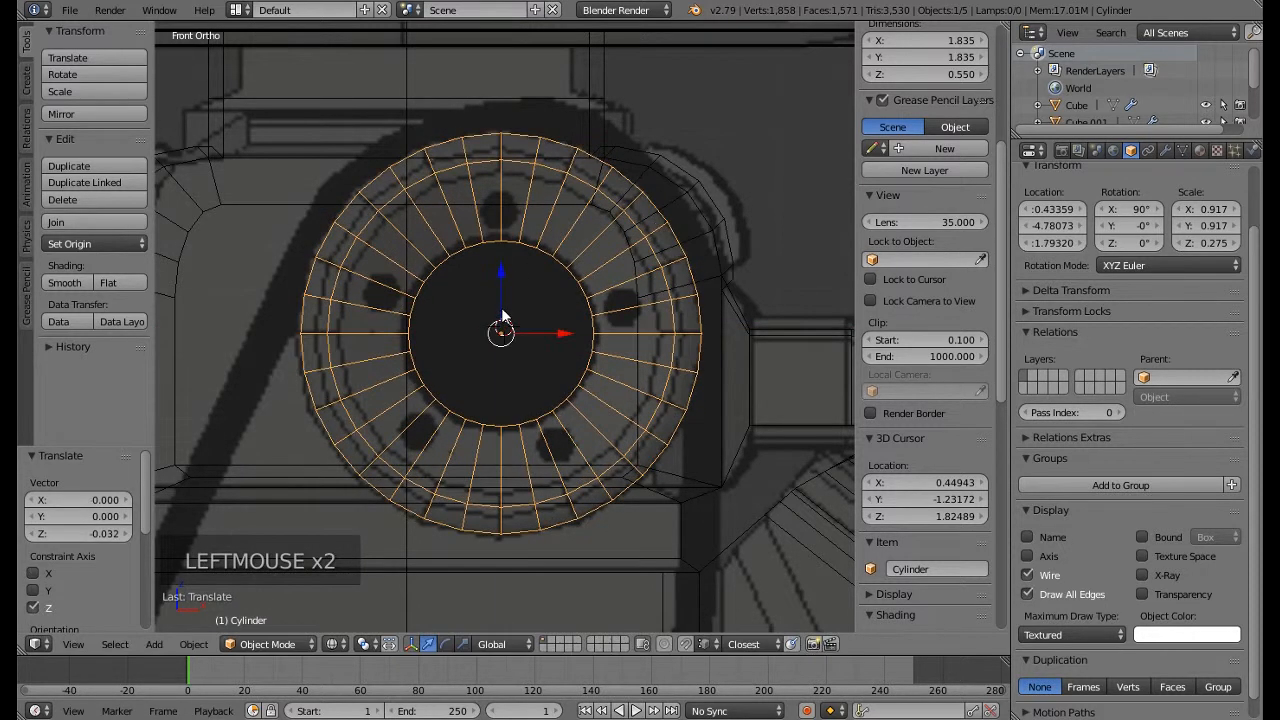
Duplicate the pulley and move the copy about -5.211 along Z onto the lower toothed pulley in the front reference
scroll(526, 357, "down", 5)
mouse_move(526, 357)
middle_mouse_down()
mouse_move(453, 388)
mouse_move(531, 380)
mouse_move(535, 408)
middle_mouse_up()
key("z")
scroll(453, 380, "down", 3)
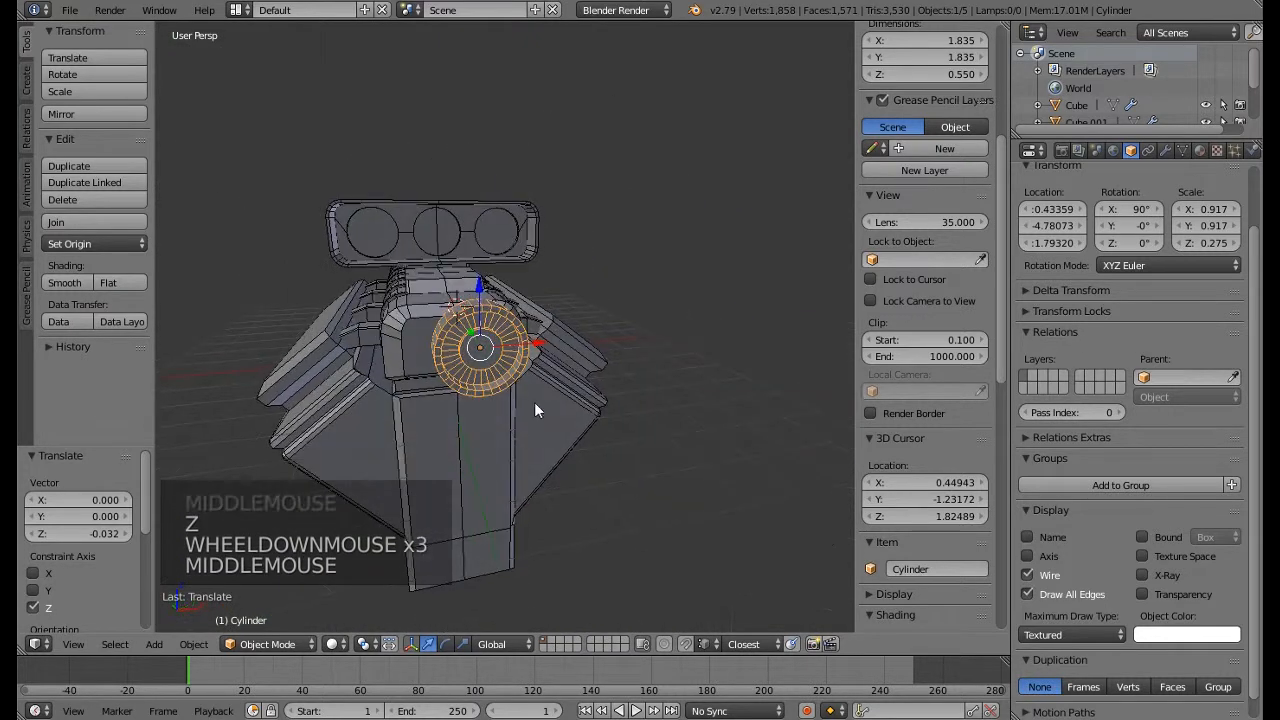
key("KP_1")
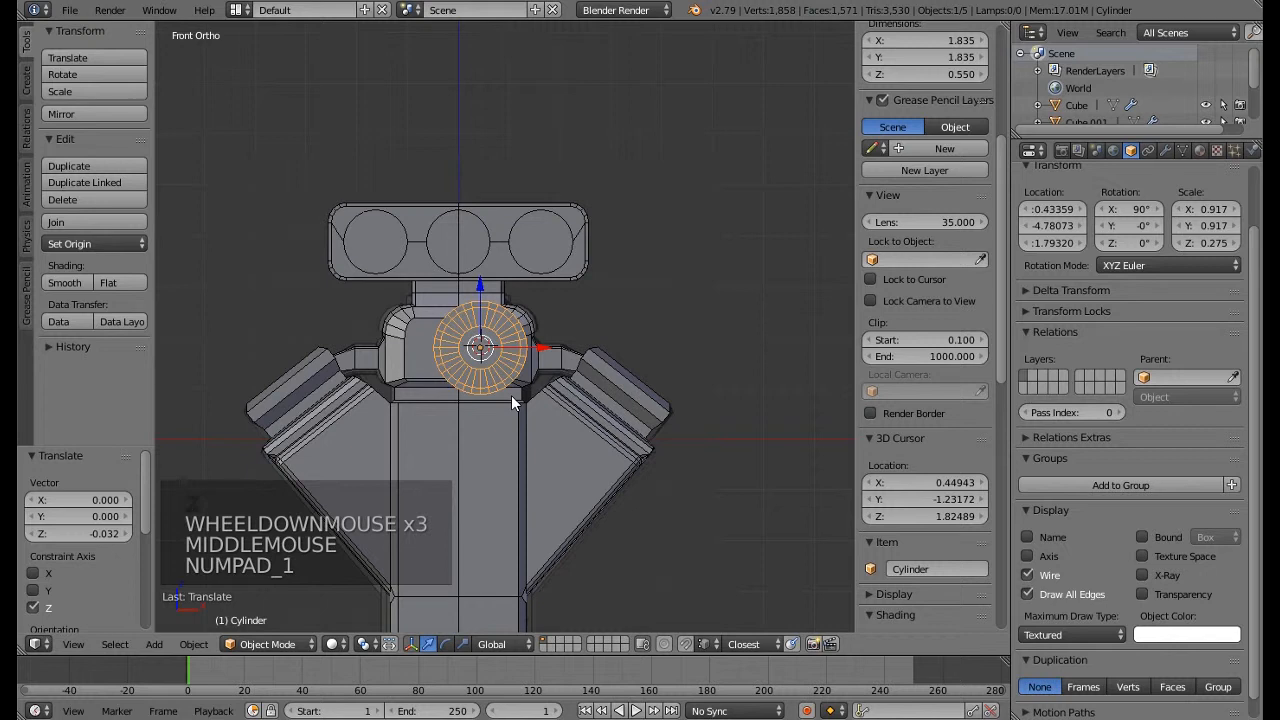
key("z")
middle_click_drag(502, 430, 522, 319, "shift")
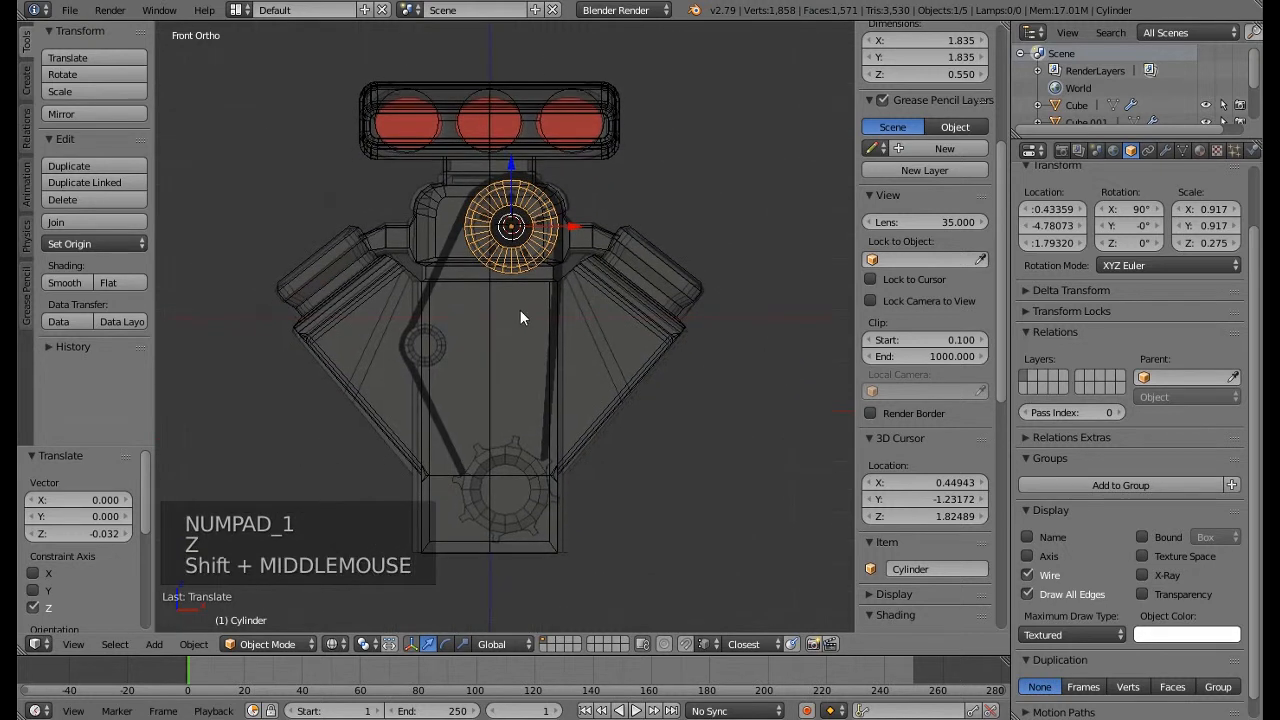
key("shift+d")
key("shift+d")
left_click(523, 430)
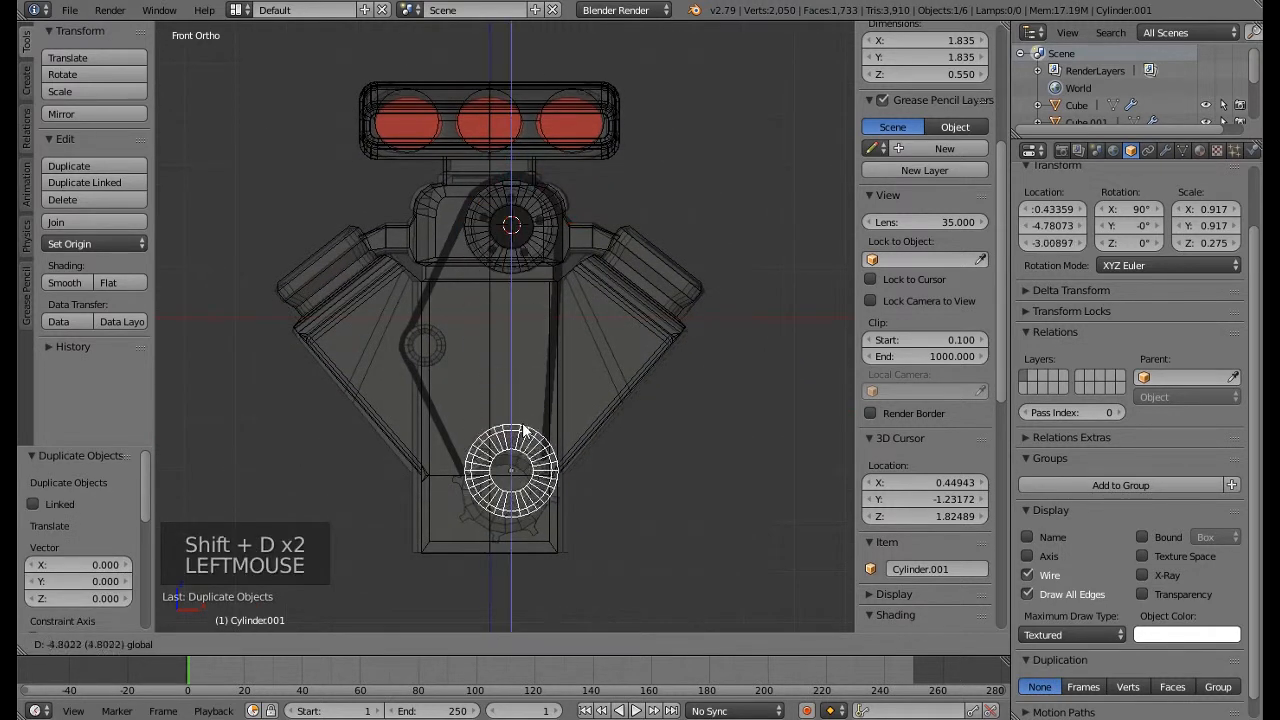
Fit the lower pulley to the reference: shift it to about X 0.317, scale it to 0.904 and raise it to about Z -3.370
scroll(536, 461, "up", 5)
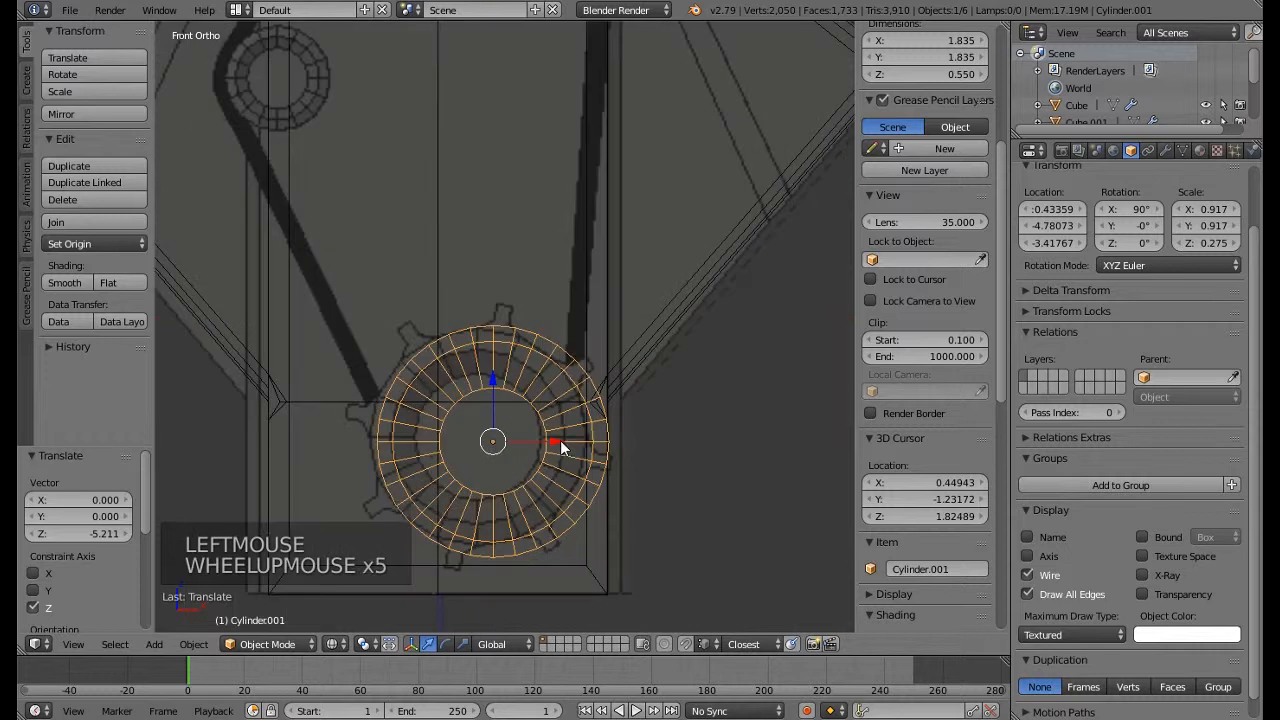
left_click_drag(561, 448, 545, 441)
key("s")
key("s")
left_click(652, 524)
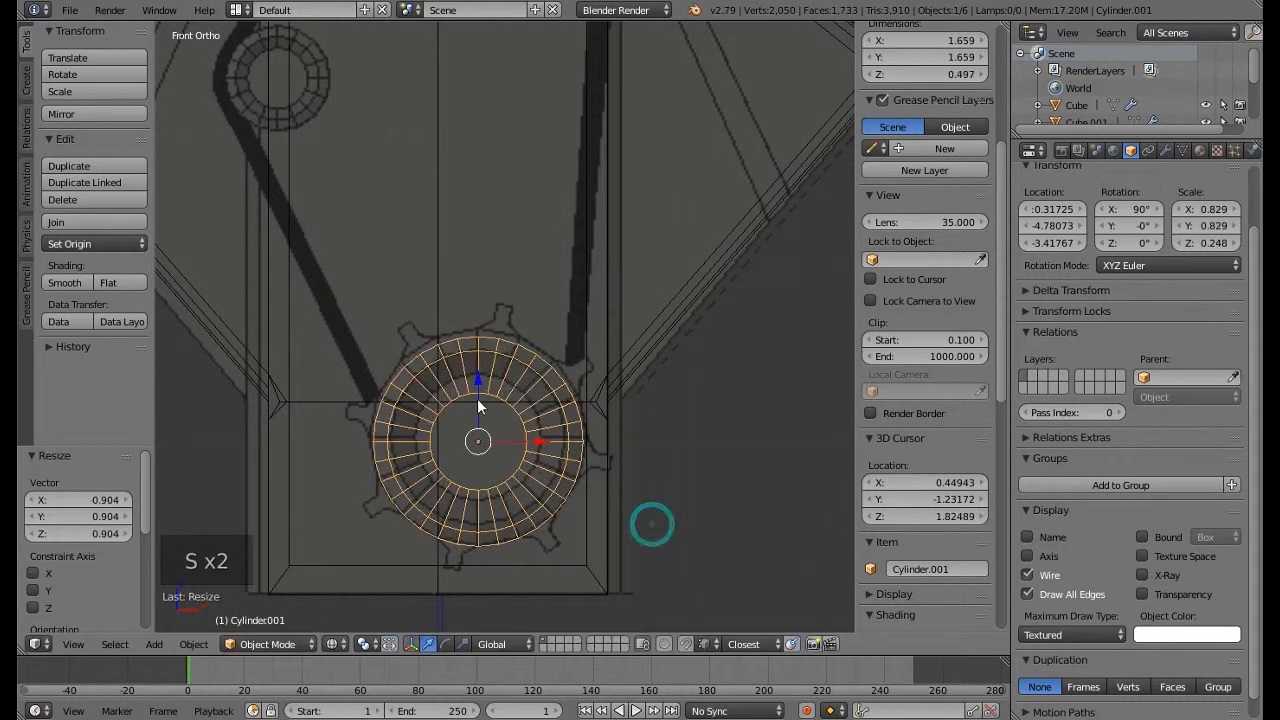
left_click_drag(481, 380, 481, 383)
Edit the lower pulley's mesh in face selection mode and select the complete loop of faces around its outer side
middle_click_drag(537, 371, 497, 452)
key("Tab")
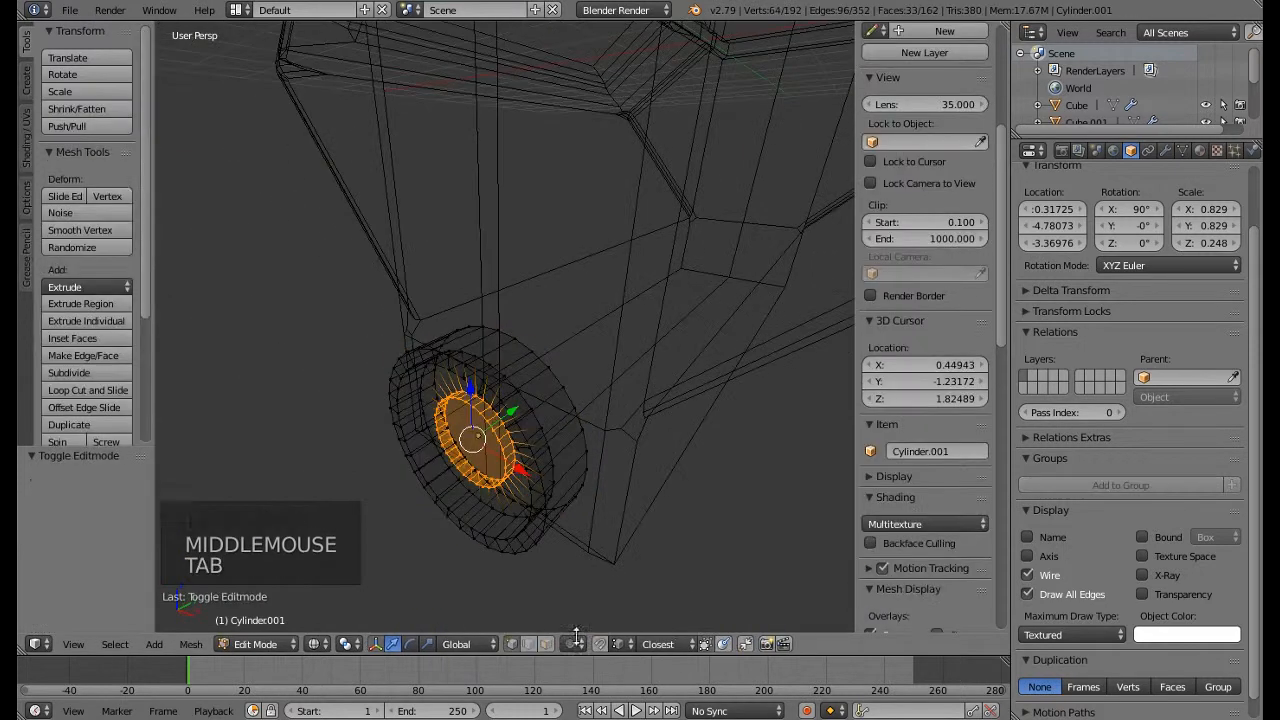
left_click(545, 644)
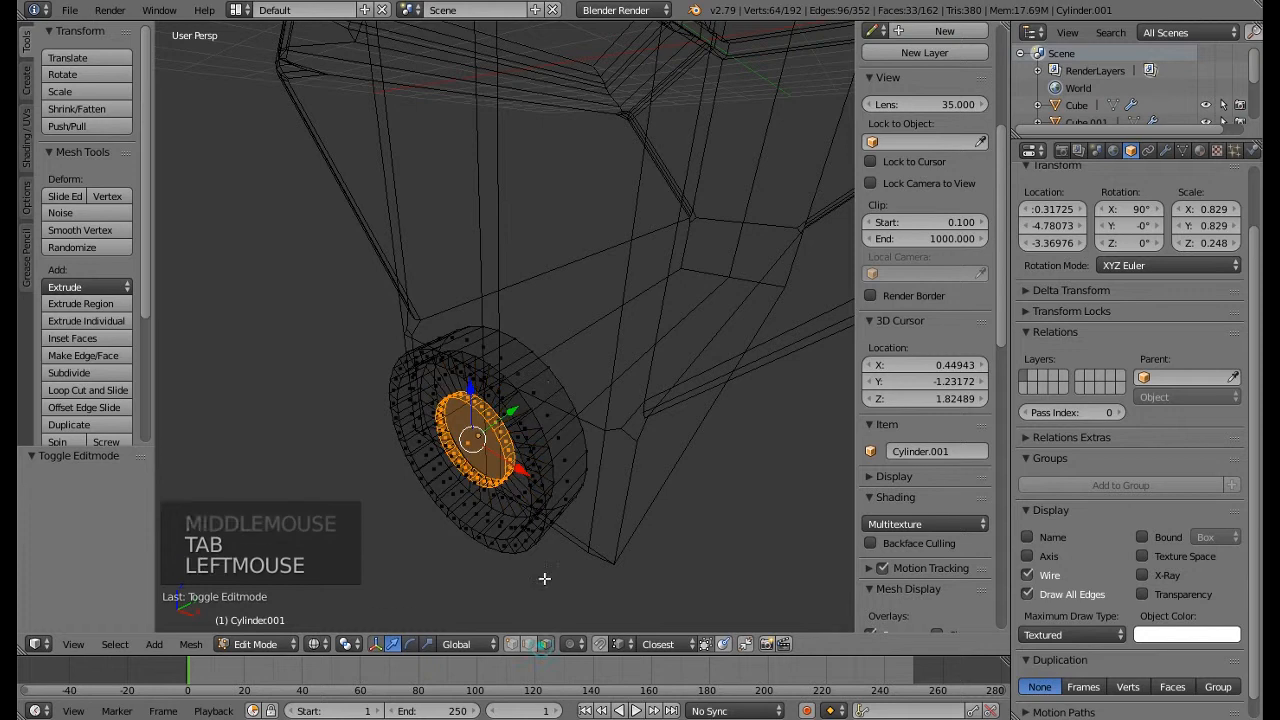
right_click(534, 396)
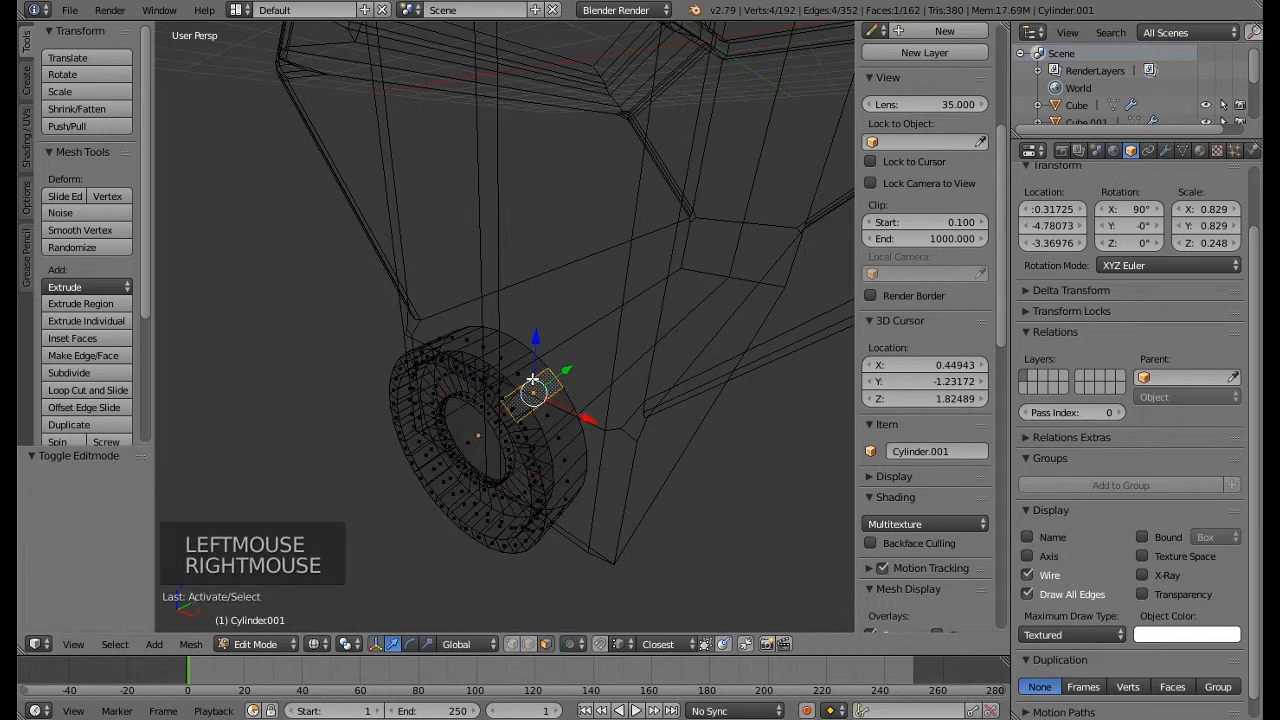
right_click(533, 380, "alt")
middle_click_drag(528, 396, 545, 381)
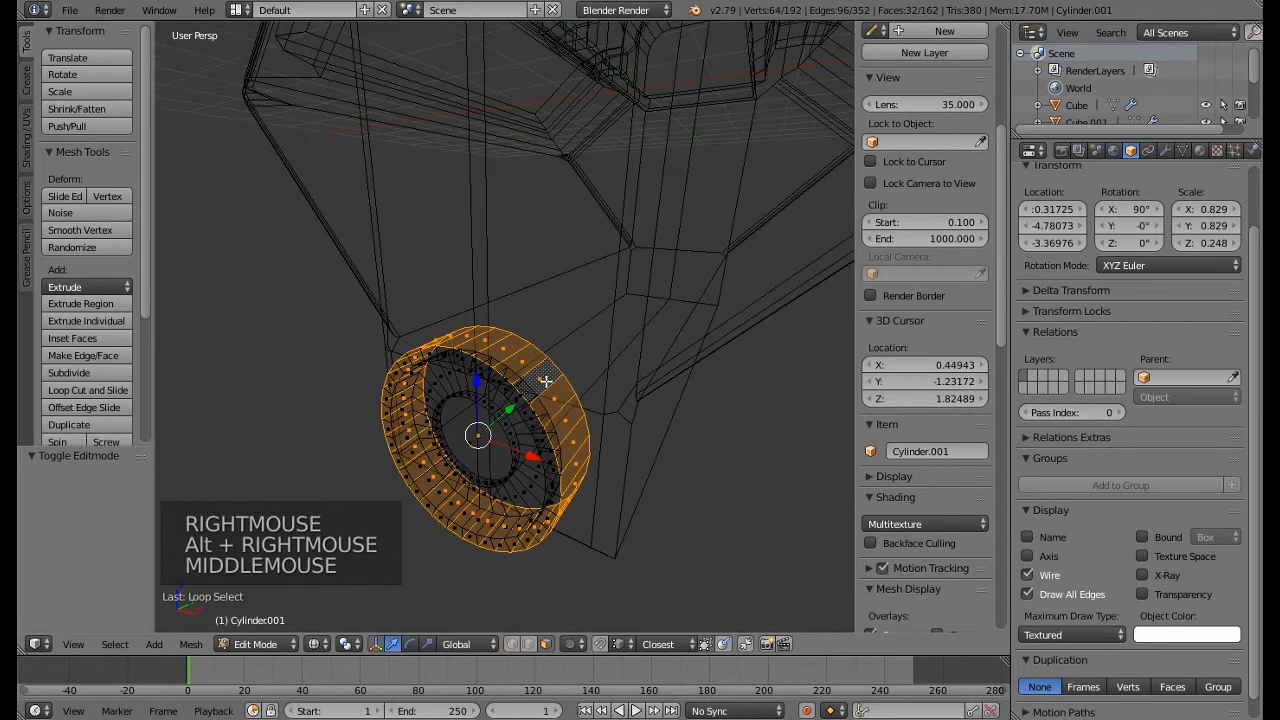
Apply Checker Deselect to the outer face loop so only every second face is selected
key("space")
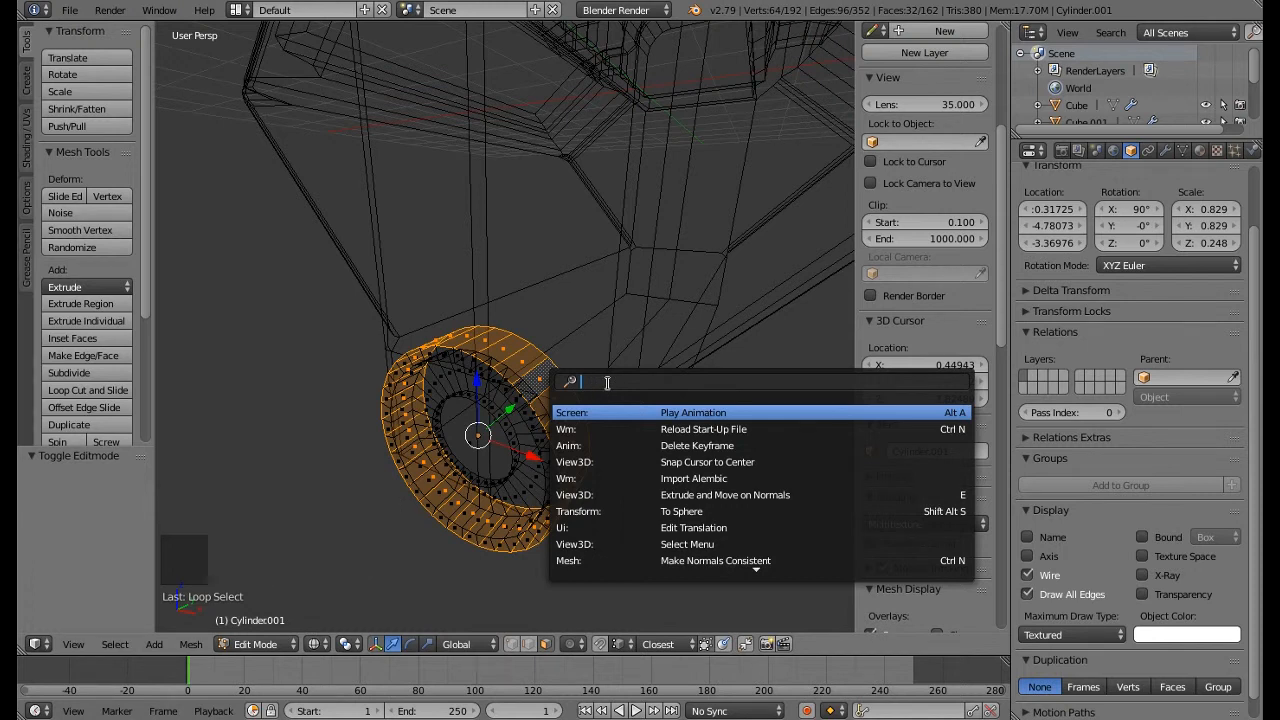
type("checker")
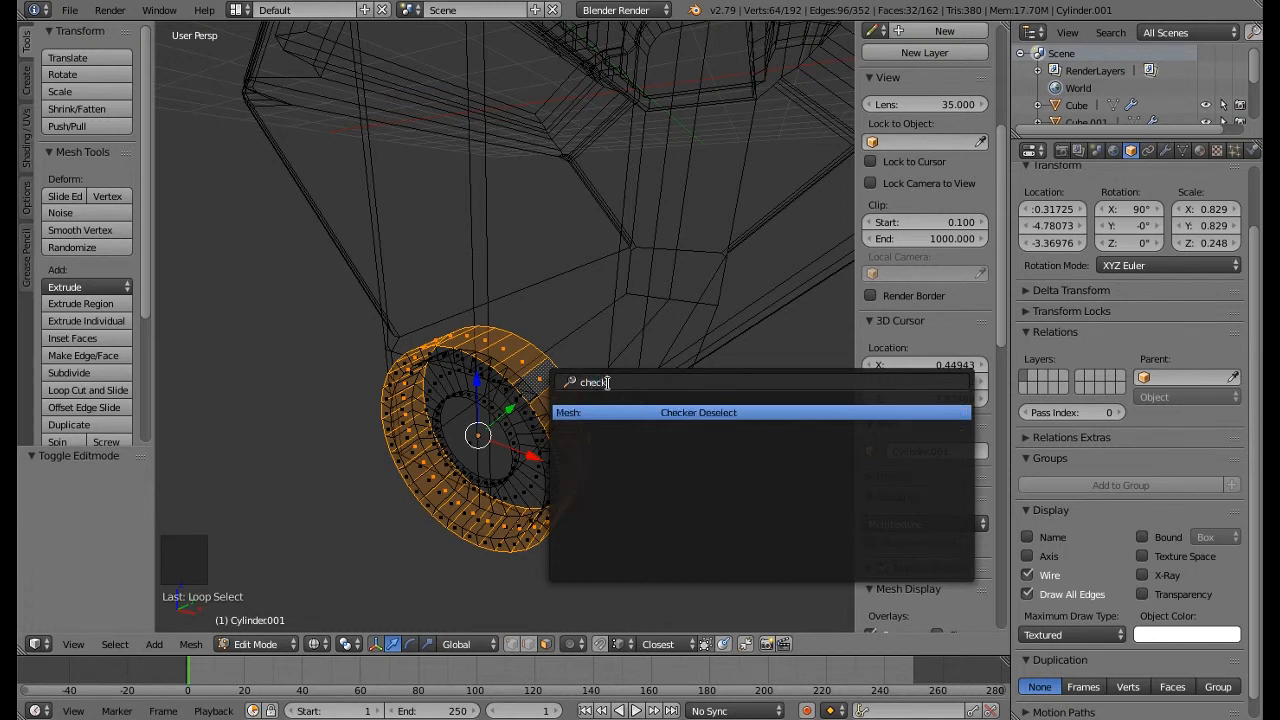
left_click(680, 413)
middle_click_drag(683, 414, 511, 375)
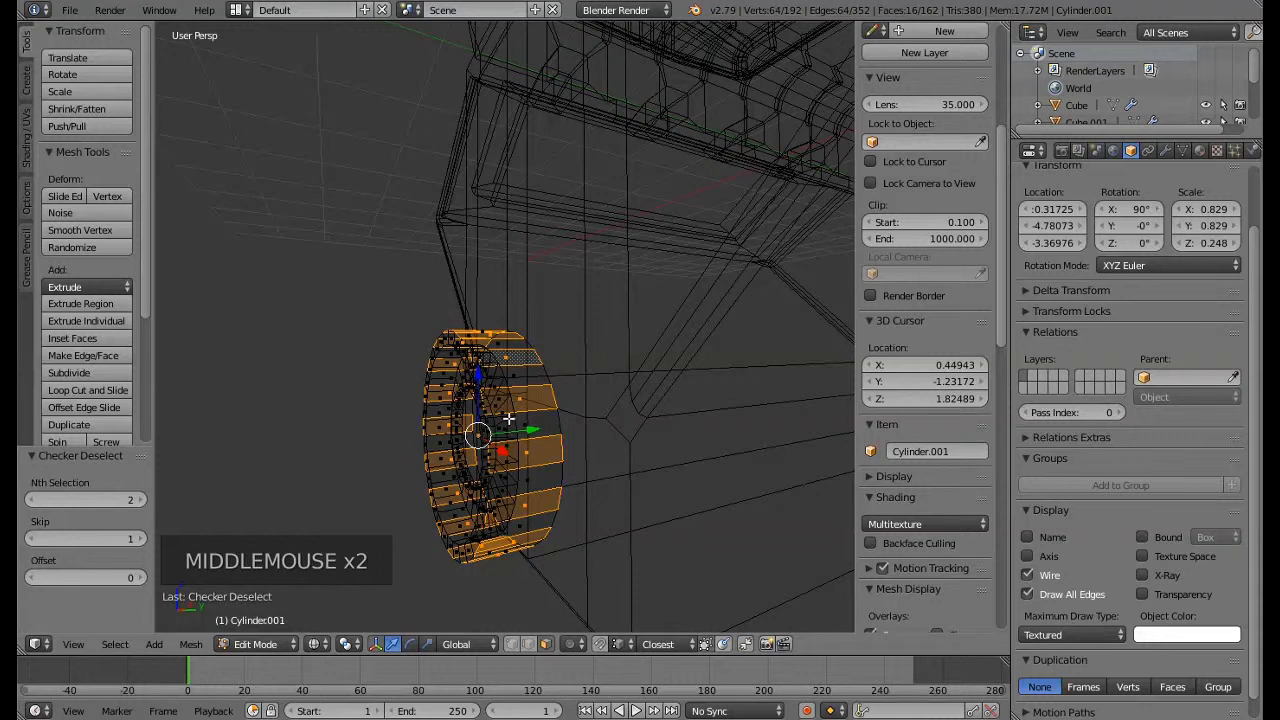
middle_click_drag(509, 418, 539, 494)
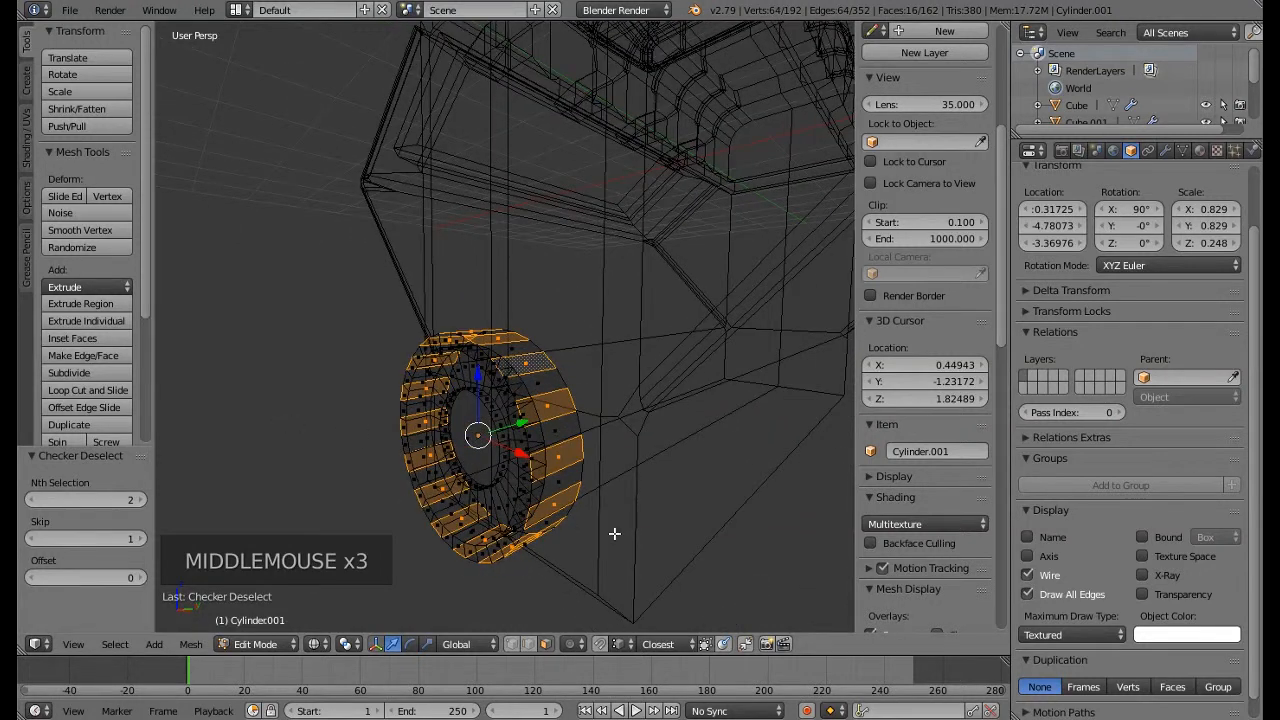
key("e")
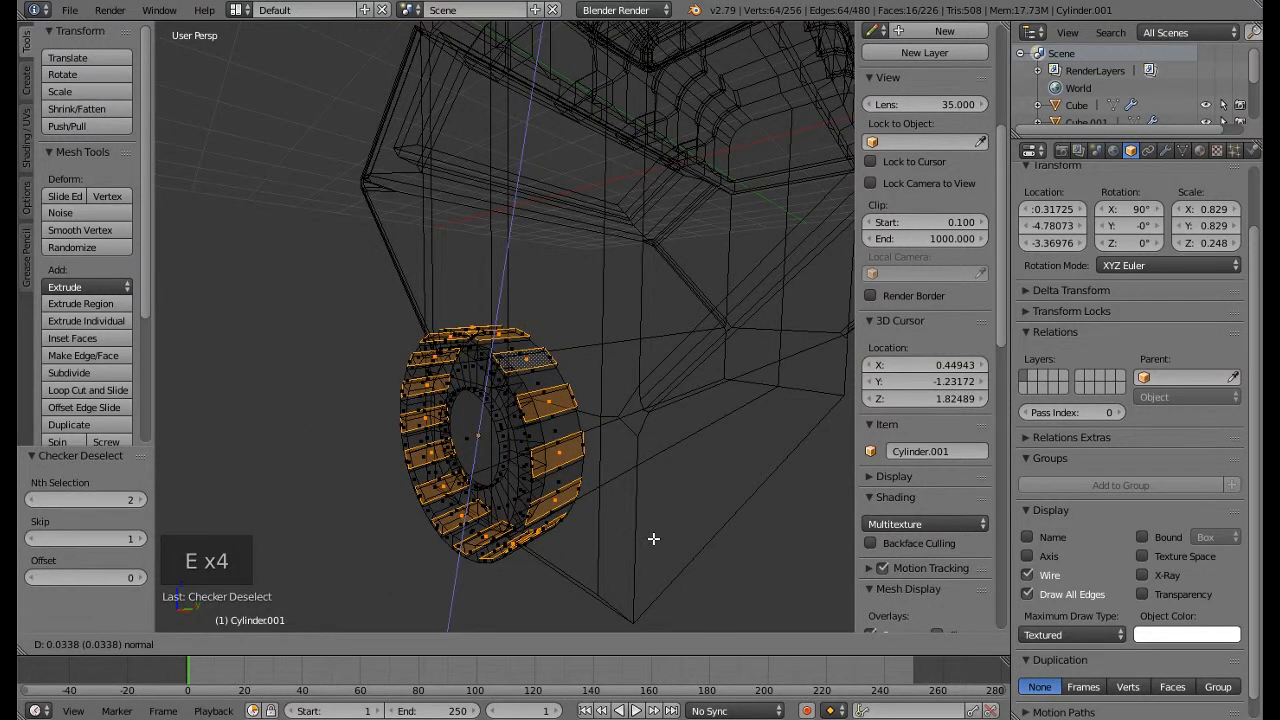
left_click(653, 539)
key("ctrl+z")
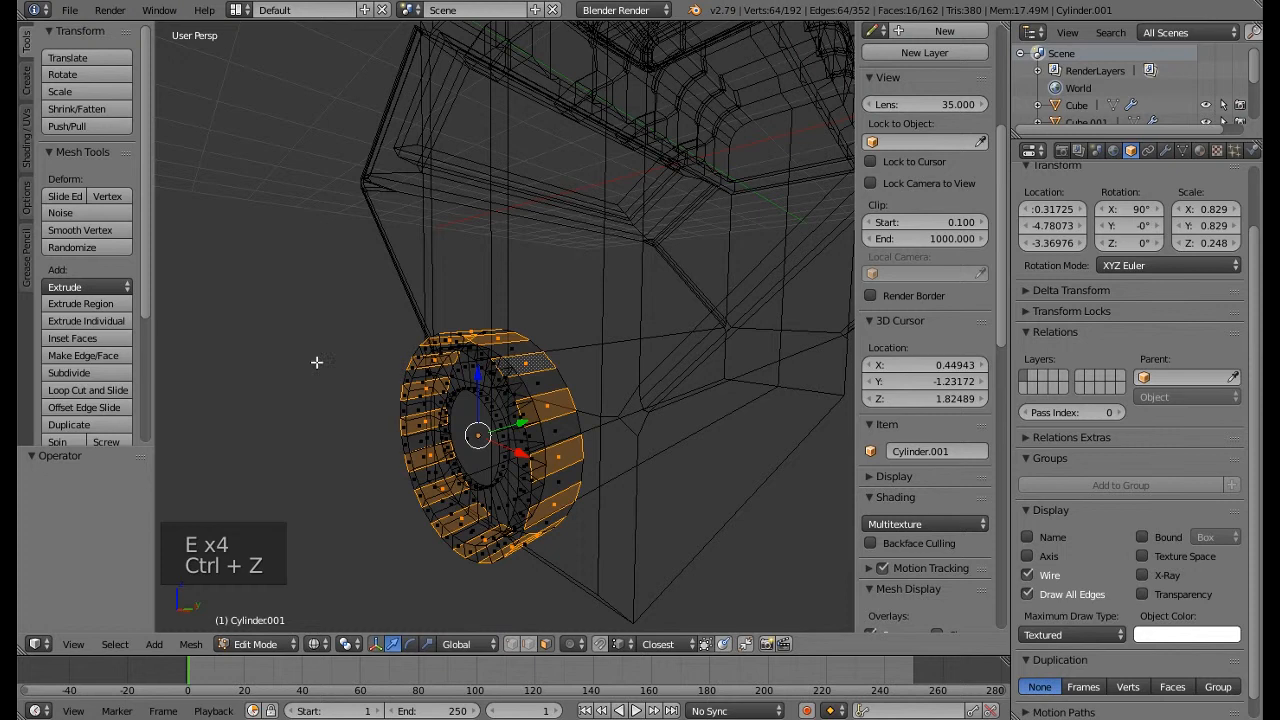
Extrude the alternating outer faces individually with an offset of about -0.082 to form the lower pulley's teeth
left_click(81, 320)
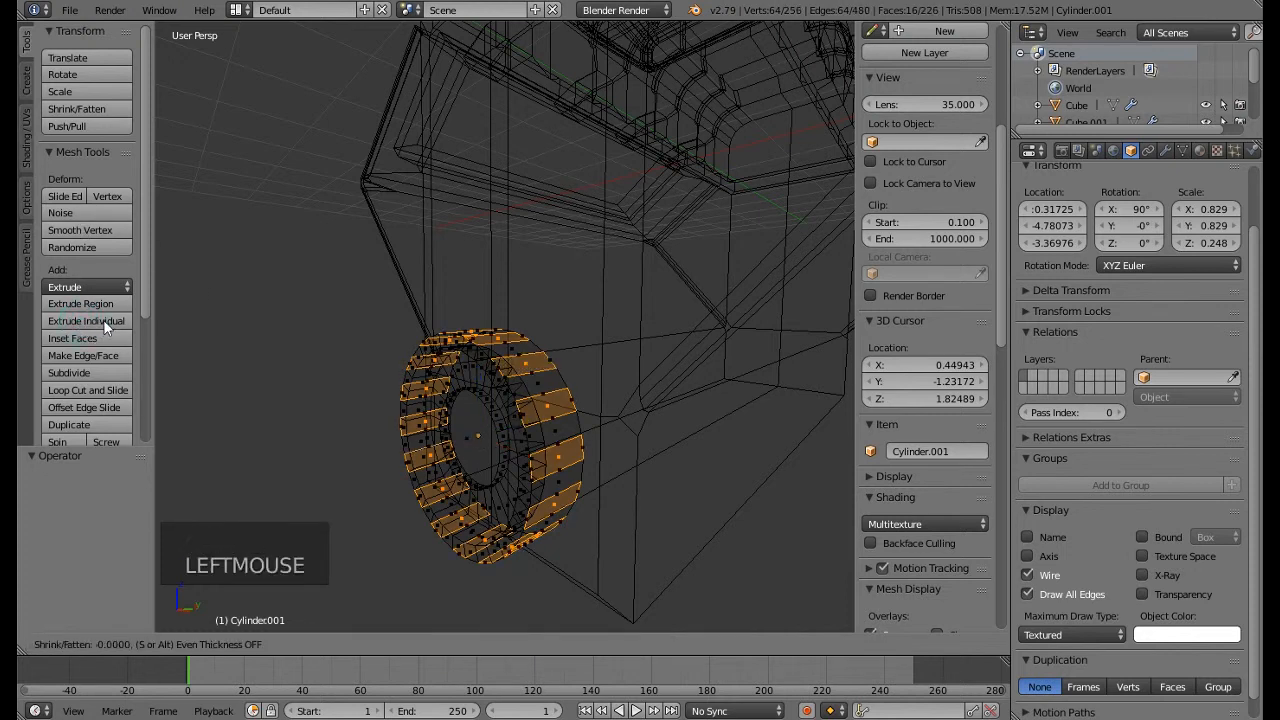
left_click(314, 325)
middle_click_drag(461, 393, 606, 531)
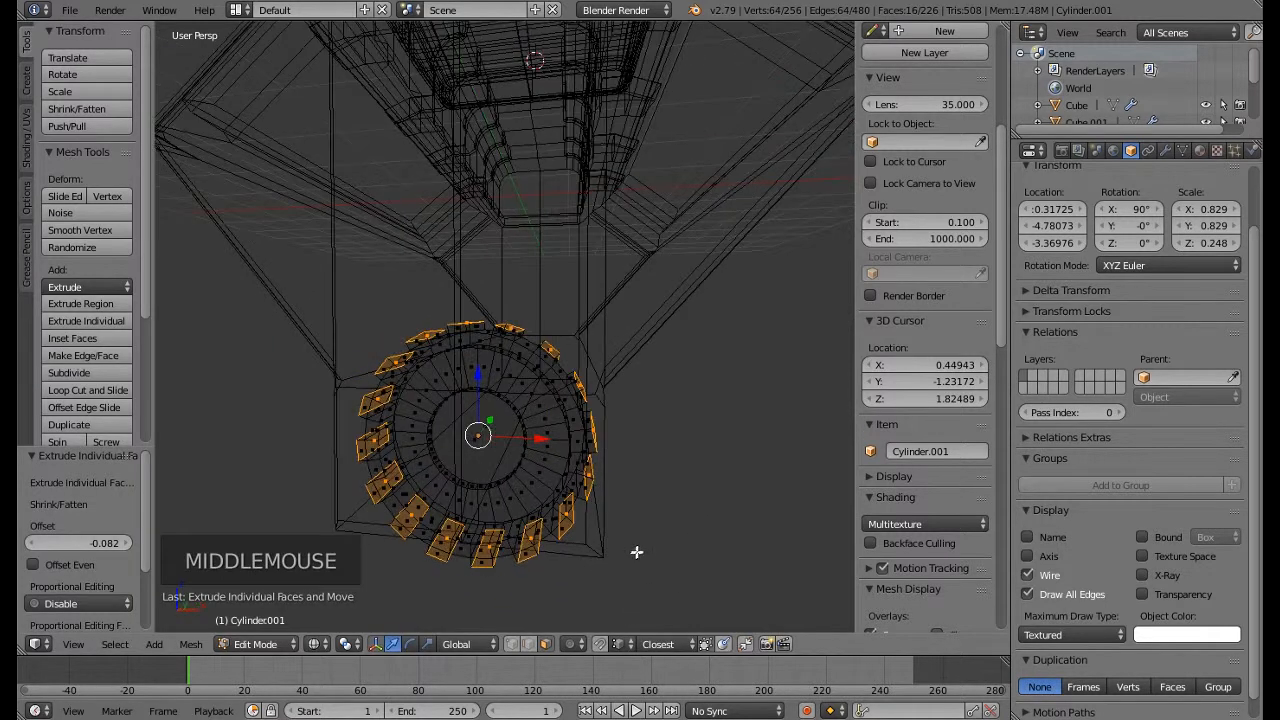
Set the pivot point to Individual Origins and narrow the selected tooth faces along the global Y axis
left_click(344, 645)
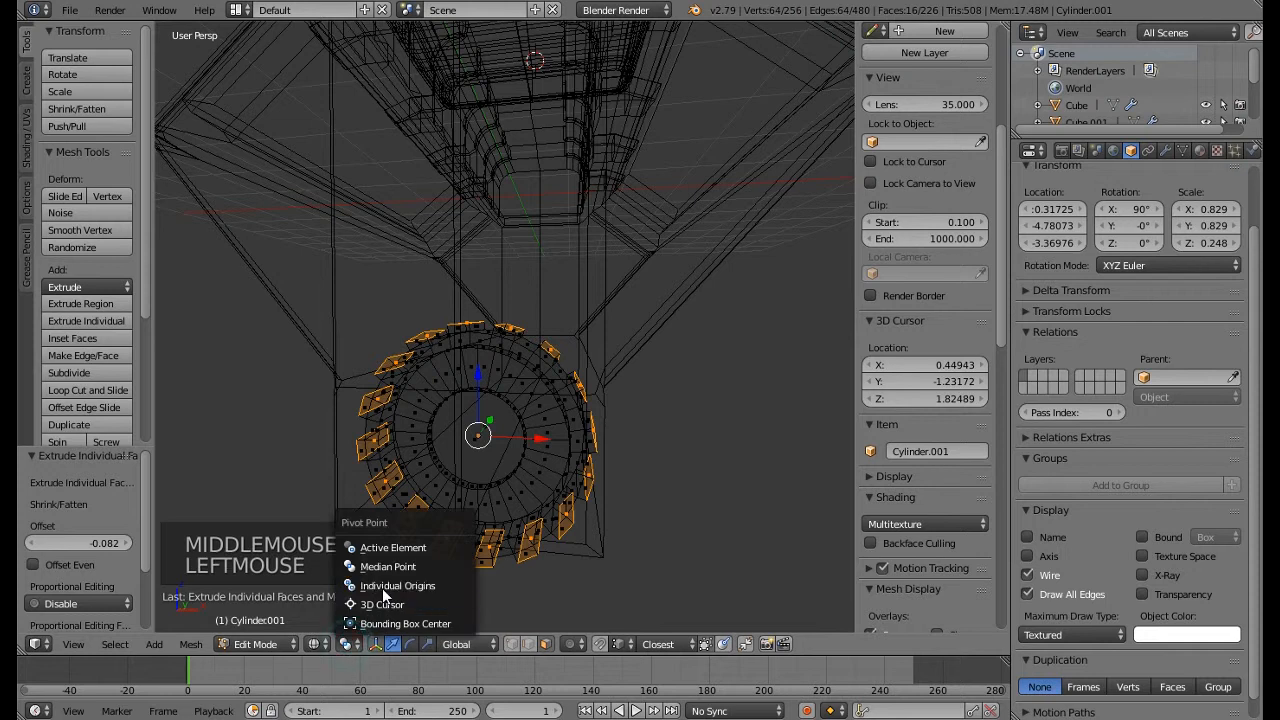
left_click(385, 580)
middle_click_drag(637, 456, 647, 517)
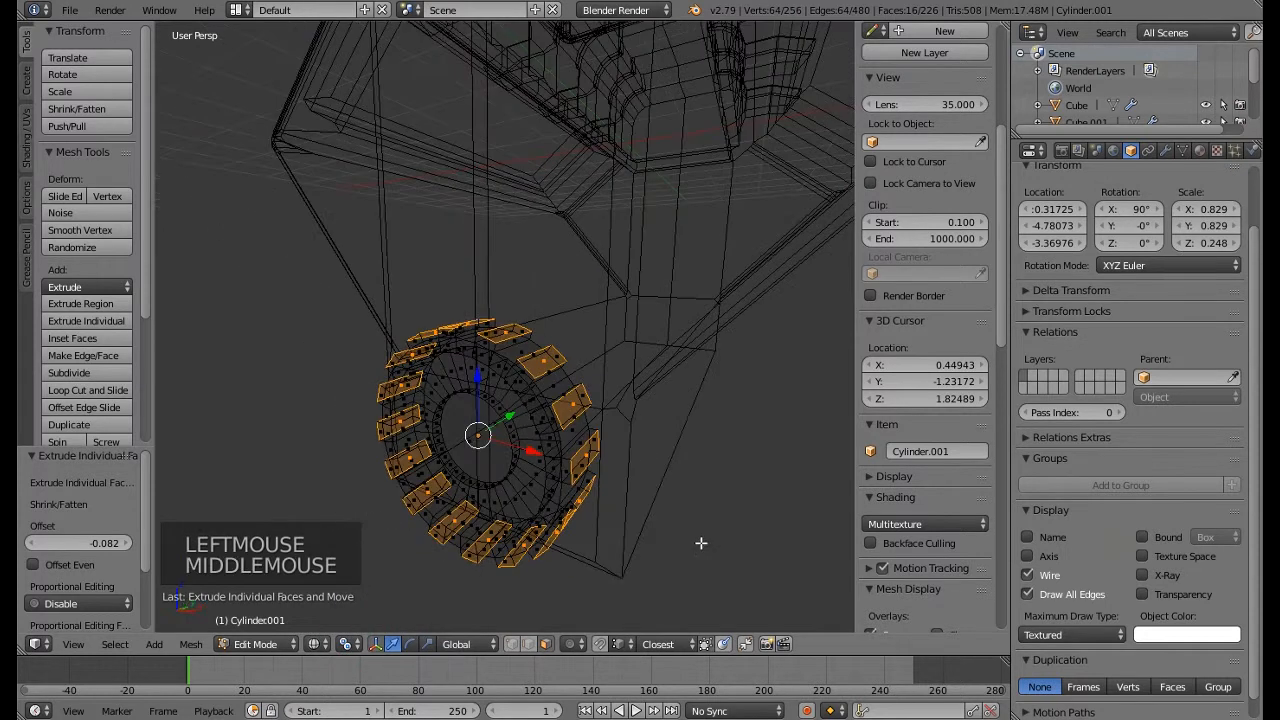
key("s")
key("s")
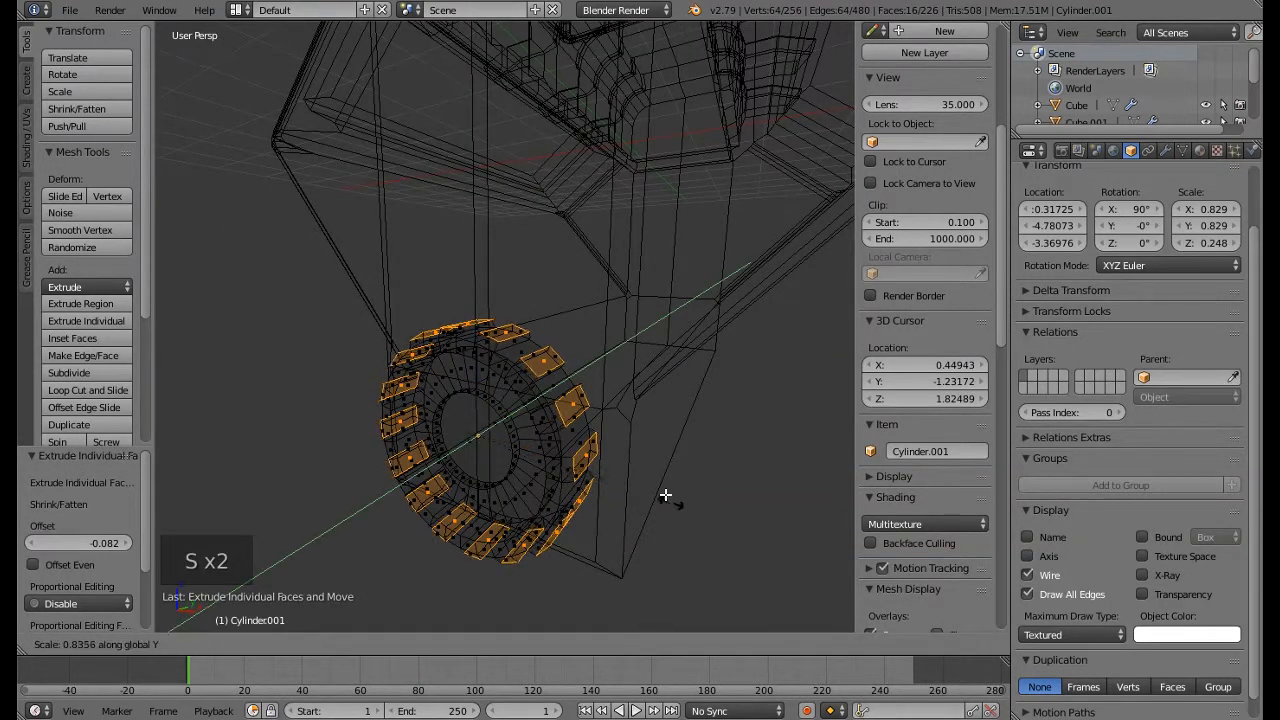
left_click(630, 466)
Adjust the tooth faces by scaling them to about 1.220 along Y and uniformly to about 0.851
middle_click_drag(634, 520, 602, 525)
key("s")
key("s")
left_click(640, 520)
key("s")
key("s")
left_click(634, 534)
key("s")
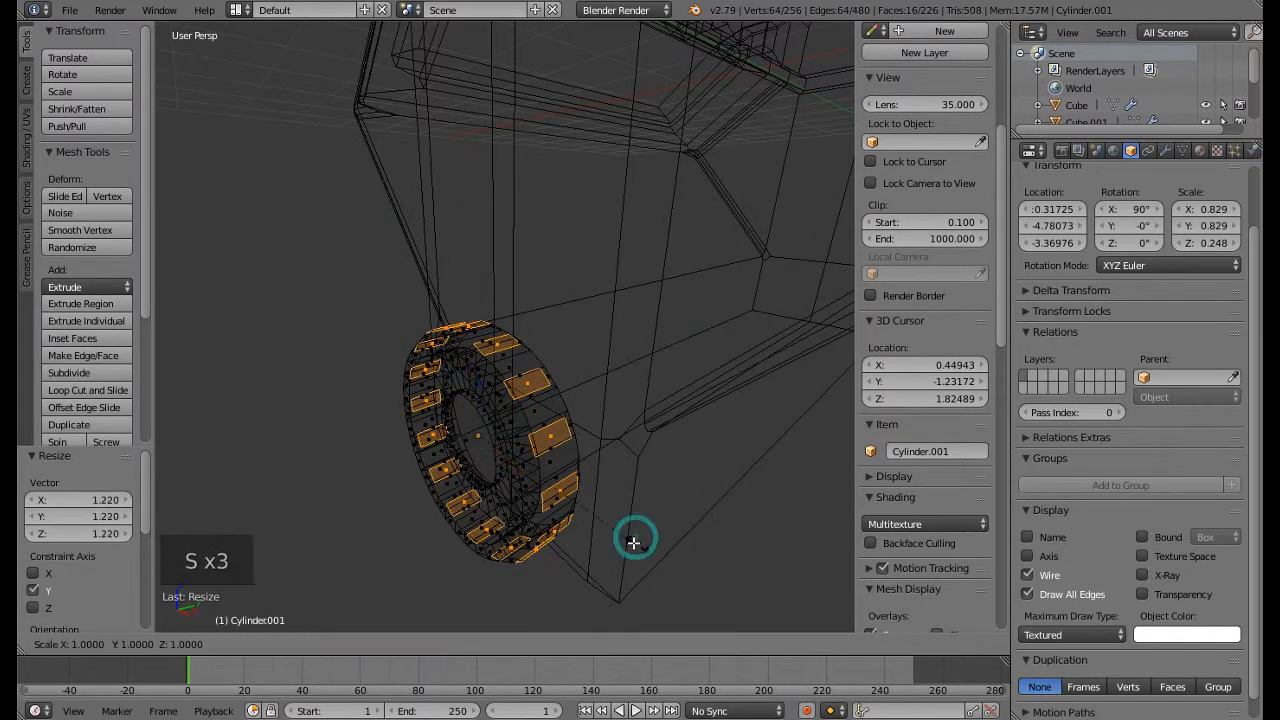
left_click(614, 523)
Extrude the selected tooth faces outward by about 0.16 against the front reference and finish editing the lower pulley's mesh
key("KP_1")
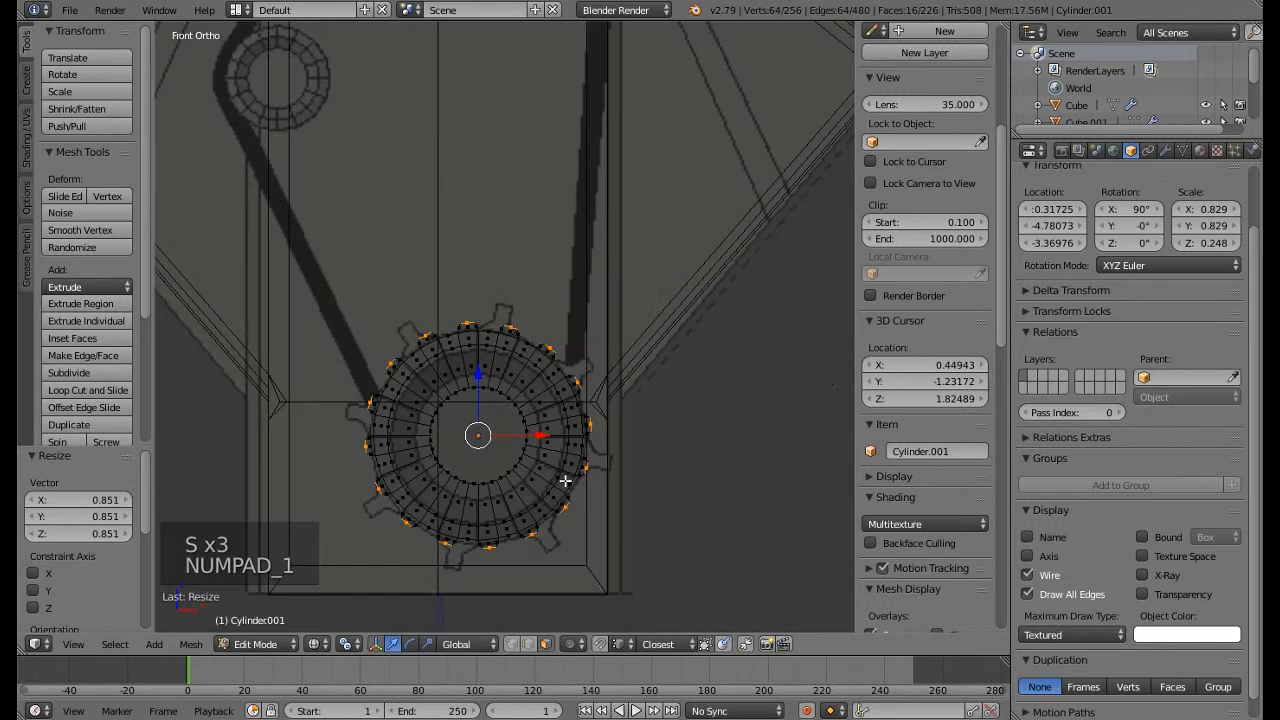
scroll(537, 469, "up", 1)
scroll(537, 469, "up", 1)
middle_click_drag(537, 469, 596, 478, "shift")
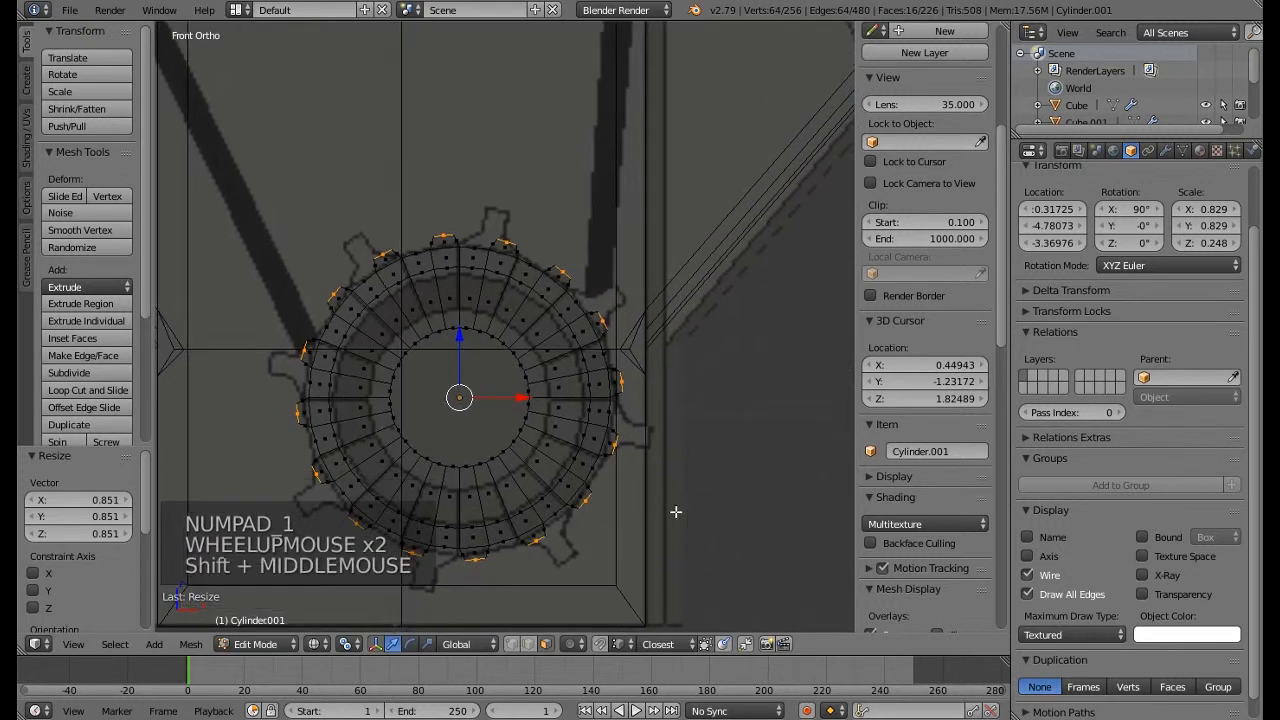
key("e")
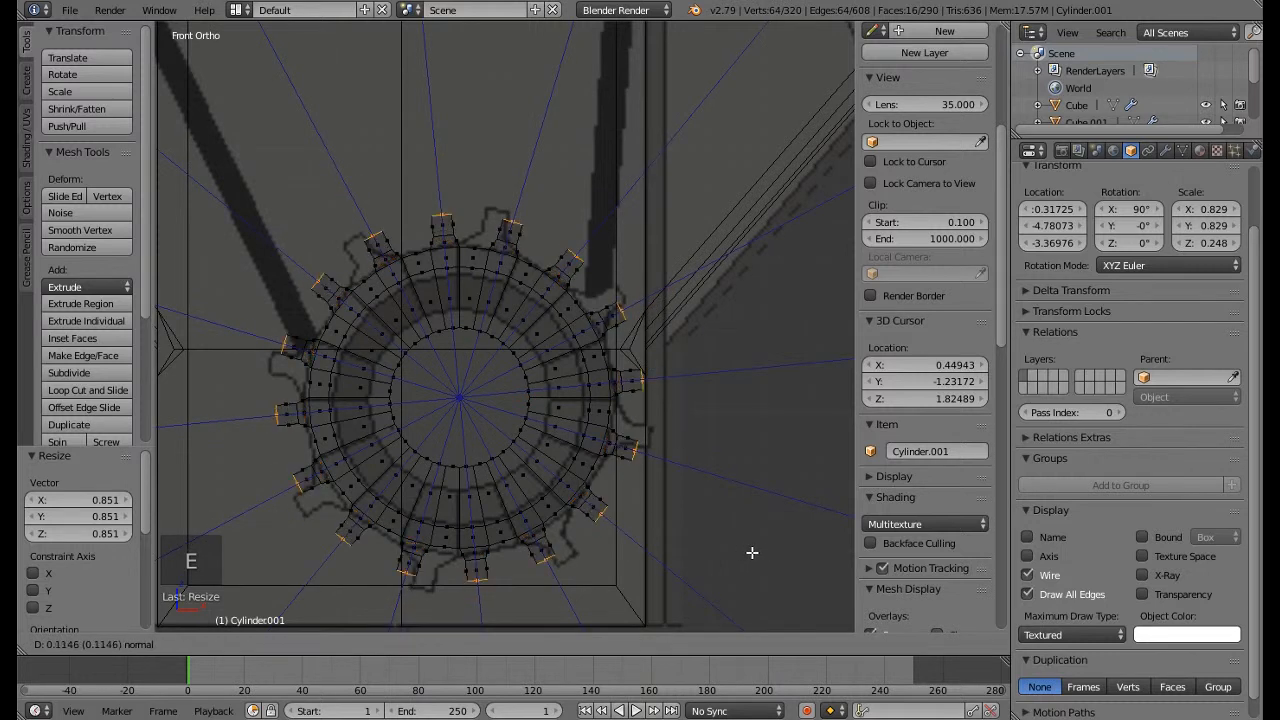
left_click(752, 552)
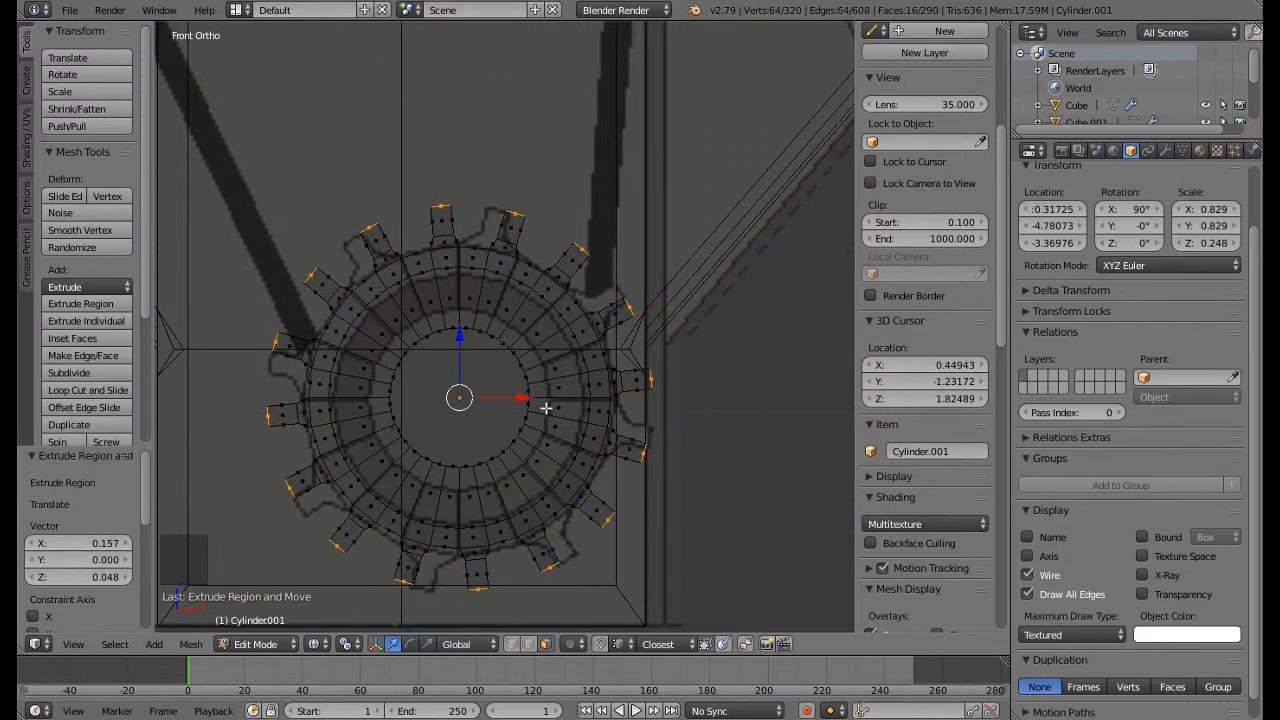
scroll(546, 408, "down", 3)
mouse_move(533, 376)
middle_mouse_down()
mouse_move(467, 400)
mouse_move(437, 374)
mouse_move(456, 445)
middle_mouse_up()
key("Tab")
Examine the toothed lower pulley on the engine in solid shading with nothing selected
key("z")
scroll(468, 399, "down", 3)
middle_click_drag(456, 445, 456, 452)
key("z")
key("z")
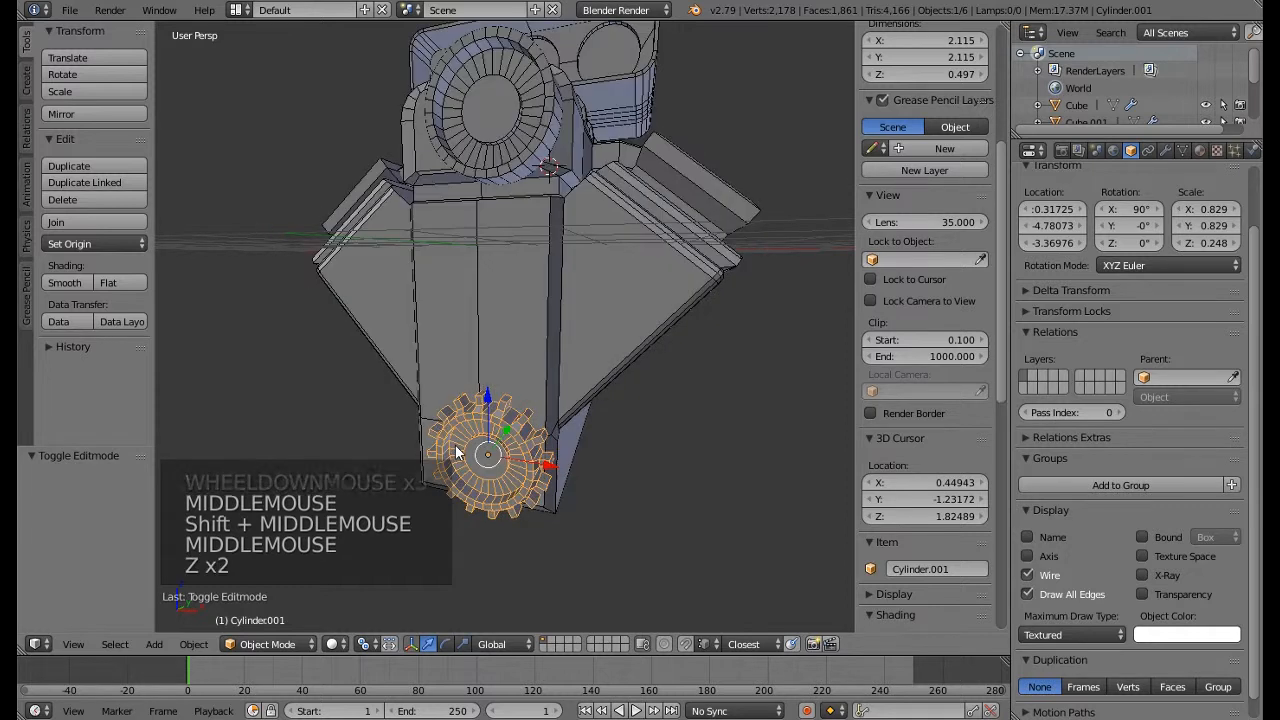
key("Tab")
key("Tab")
key("a")
key("a")
key("a")
key("a")
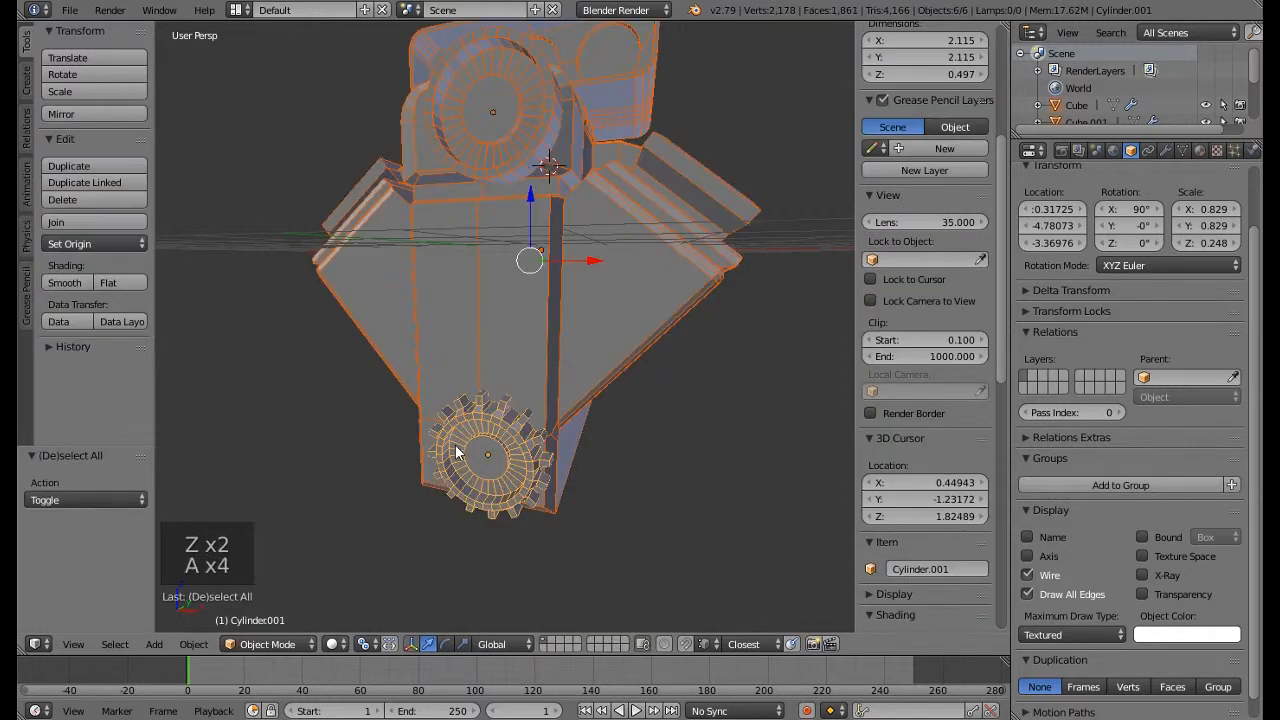
key("a")
middle_click_drag(455, 452, 583, 434)
key("KP_1")
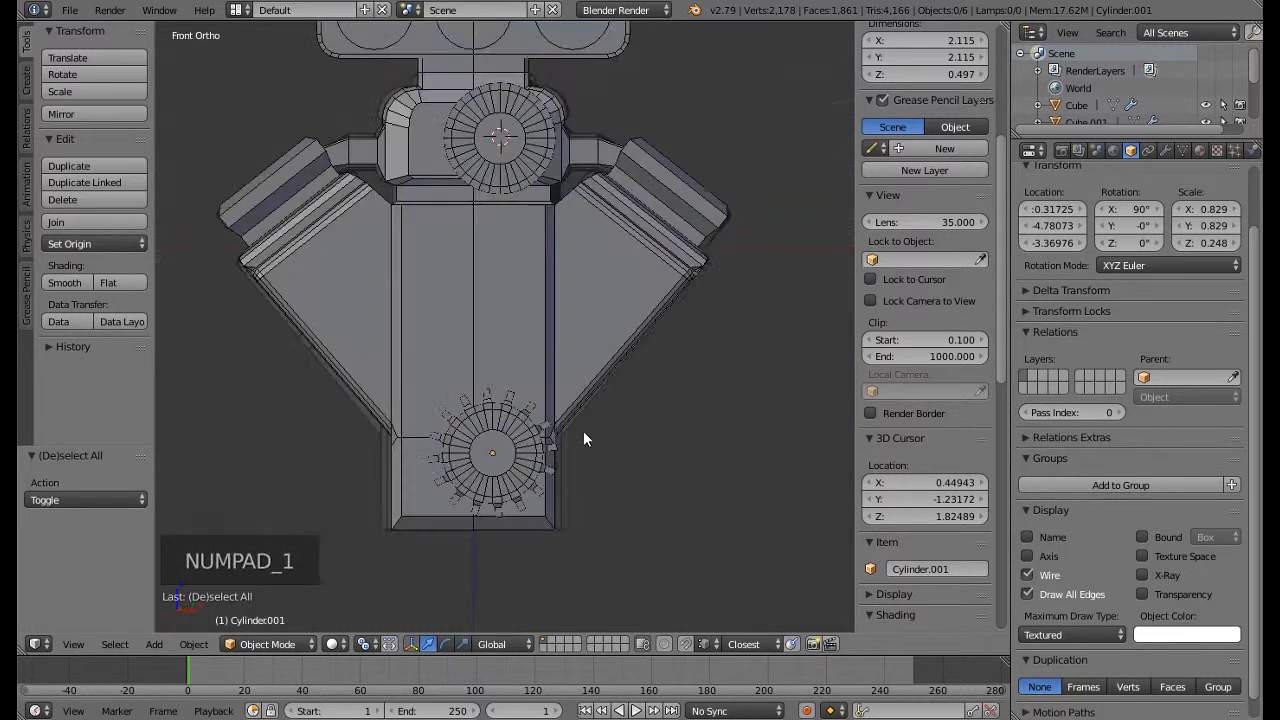
Duplicate the upper pulley in wireframe front view and move the copy onto the small idler pulley, about X -1.227, Z -0.534
key("z")
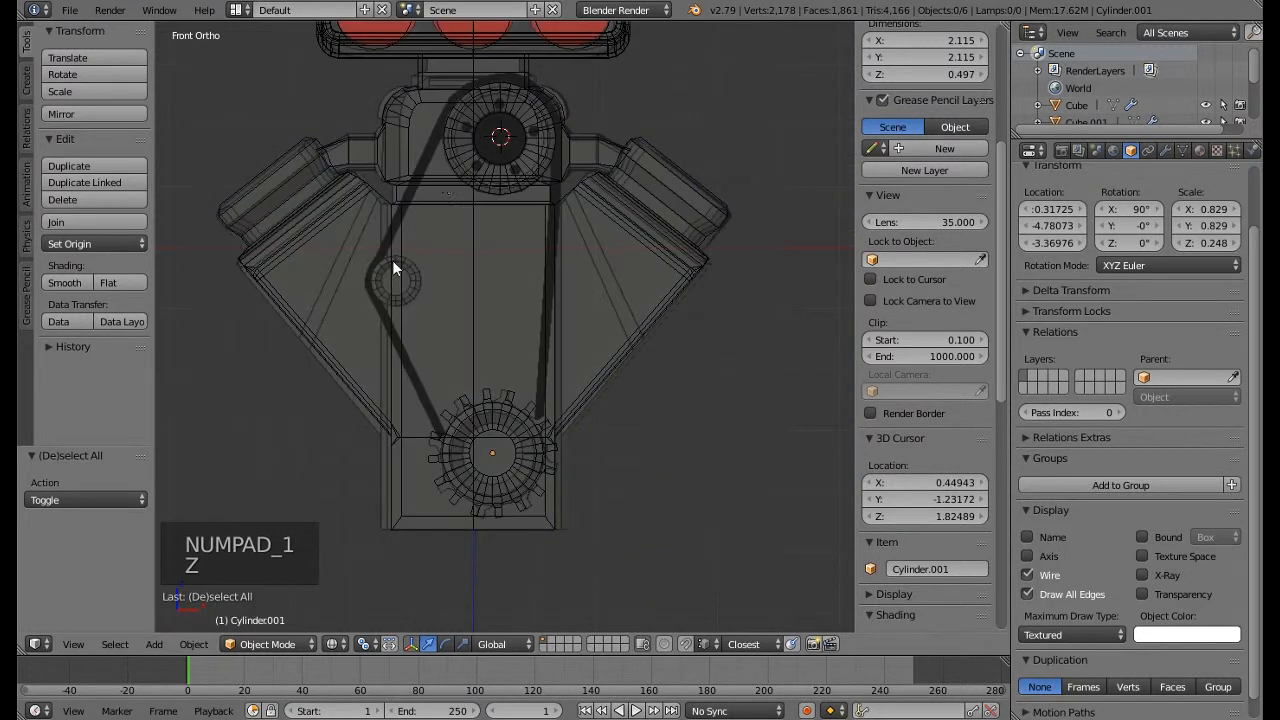
right_click(462, 149)
middle_click_drag(480, 235, 573, 326, "shift")
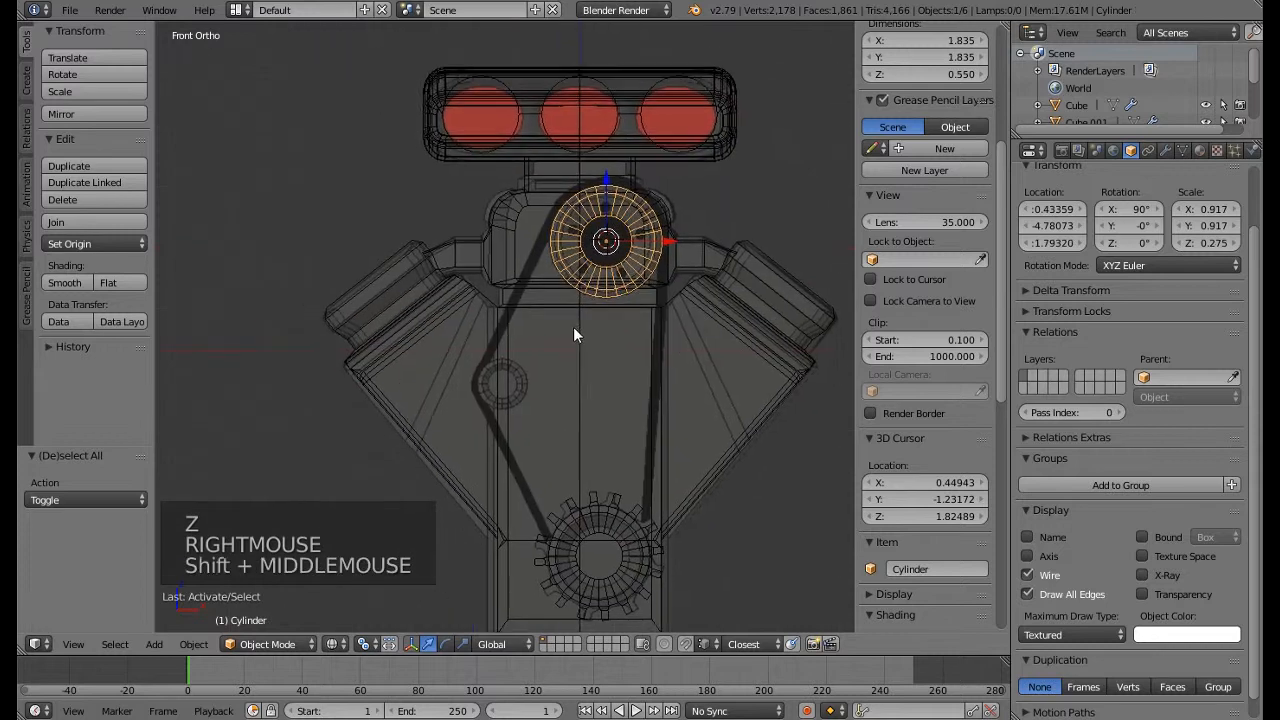
key("shift+d")
key("shift+d")
left_click_drag(606, 185, 598, 335)
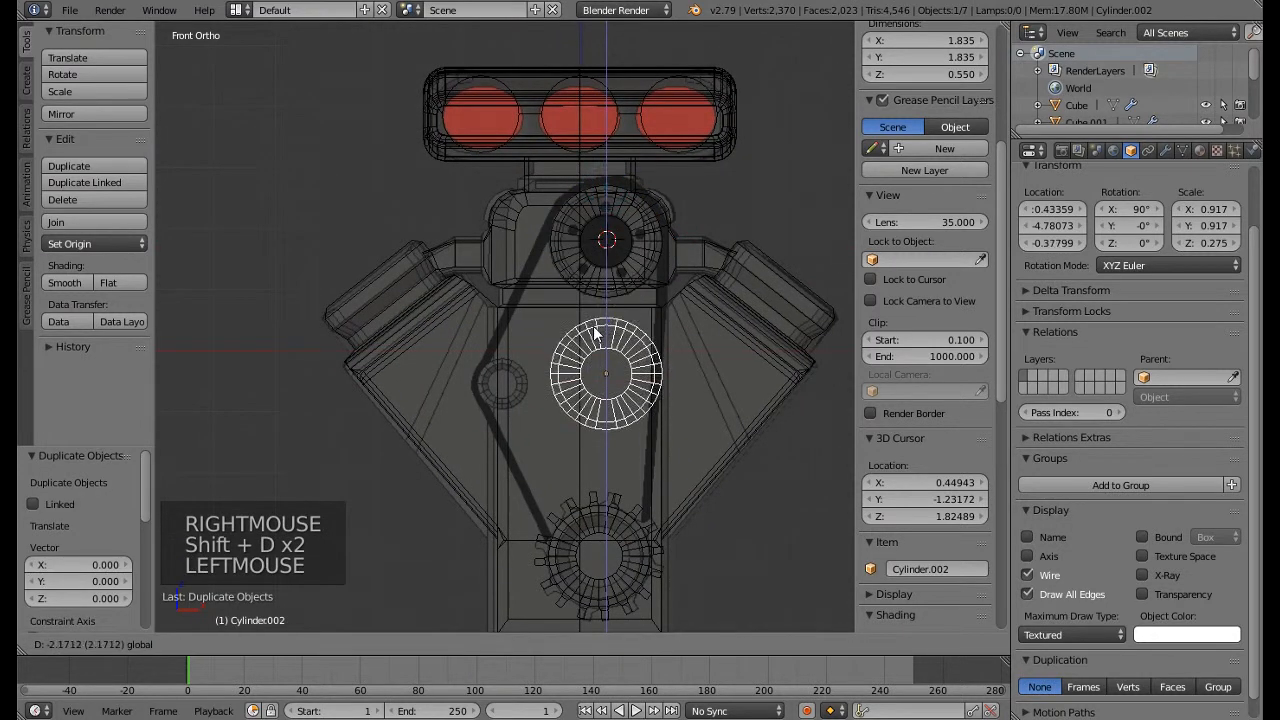
left_click_drag(674, 384, 562, 396)
left_click_drag(505, 326, 502, 320)
Fit the copied pulley to the idler reference by scaling it to about 0.417 and placing it near X -1.261, Z -0.539
key("s")
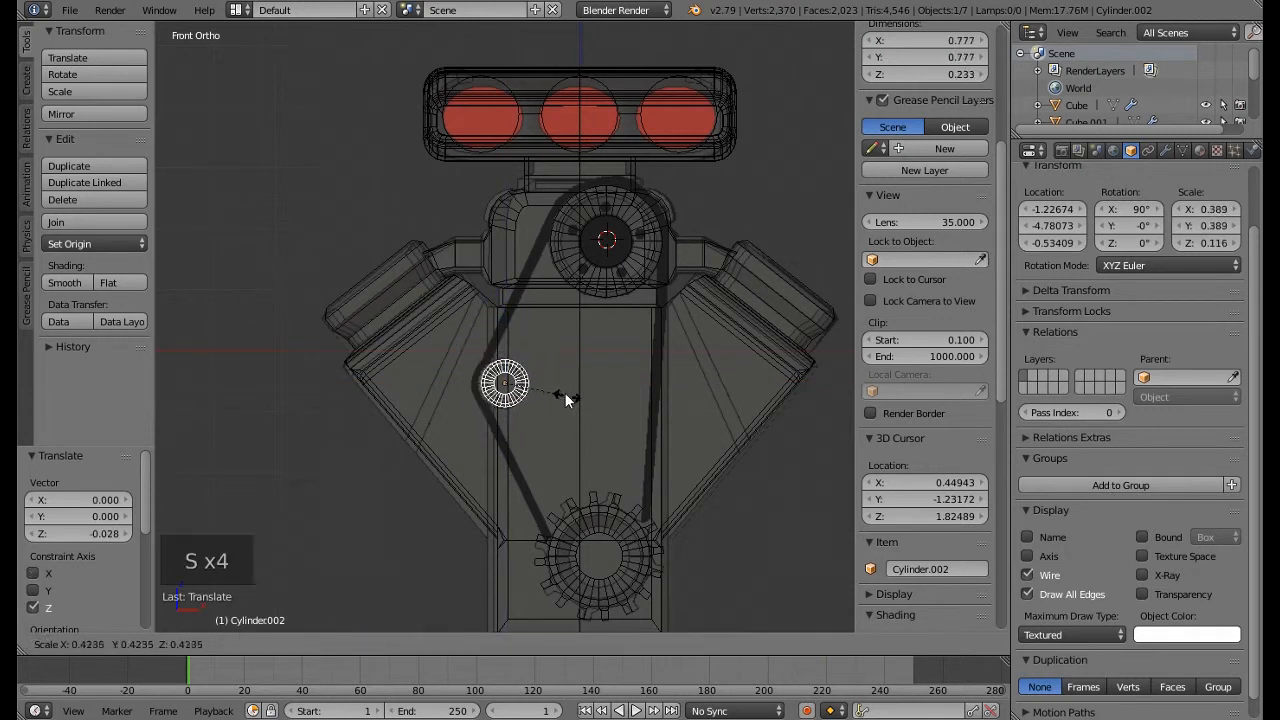
left_click(568, 397)
key("KP_Decimal")
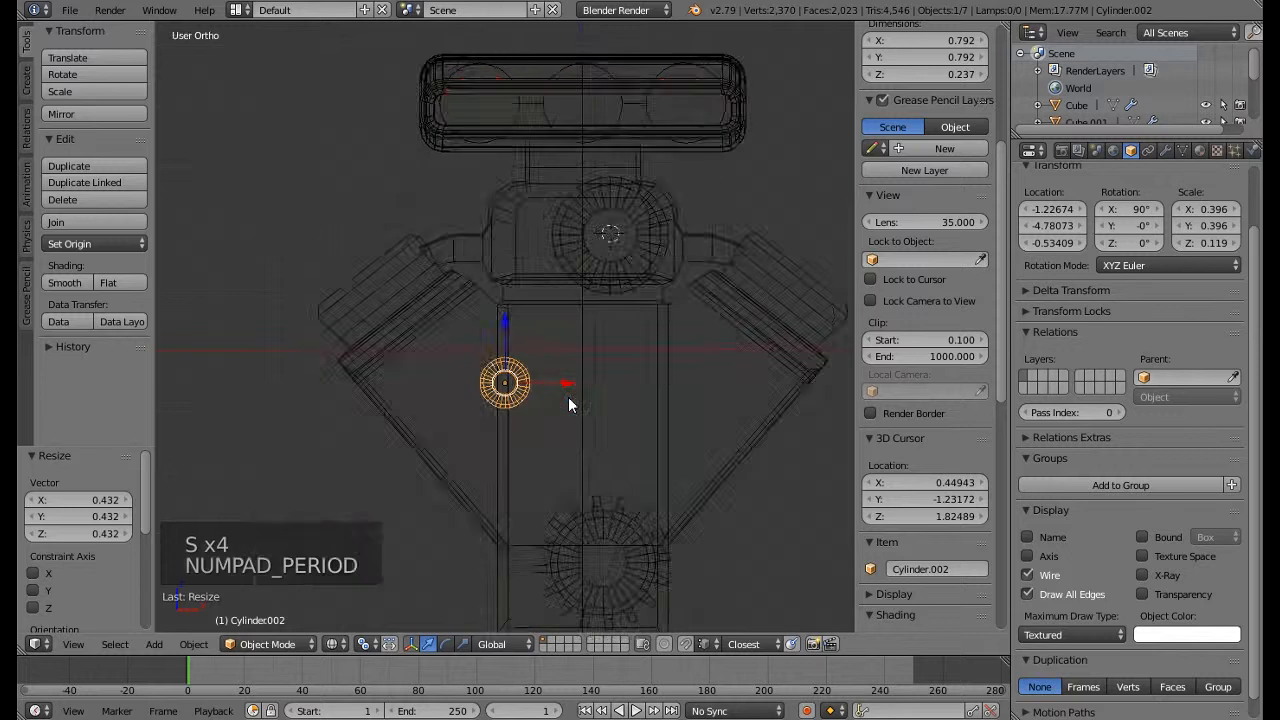
left_click_drag(568, 330, 541, 324)
key("s")
key("s")
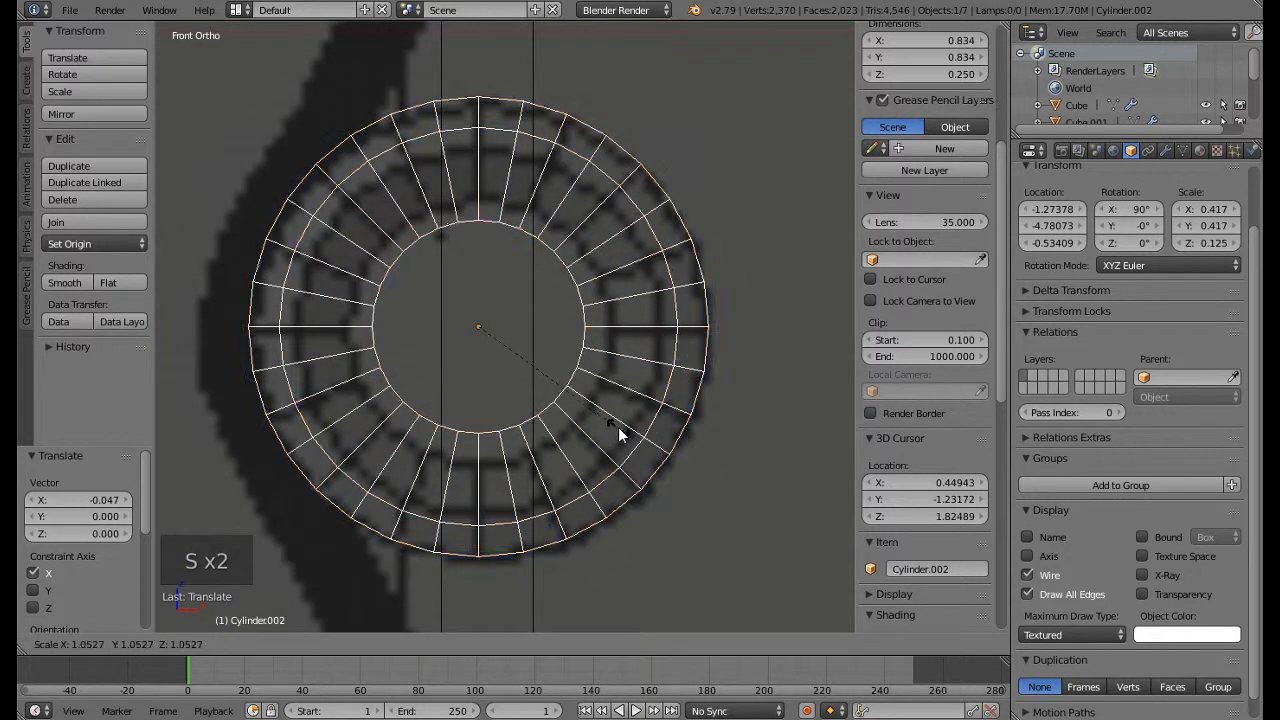
left_click(620, 433)
left_click(476, 264)
left_click_drag(516, 330, 529, 324)
scroll(529, 324, "down", 6)
scroll(529, 326, "down", 7)
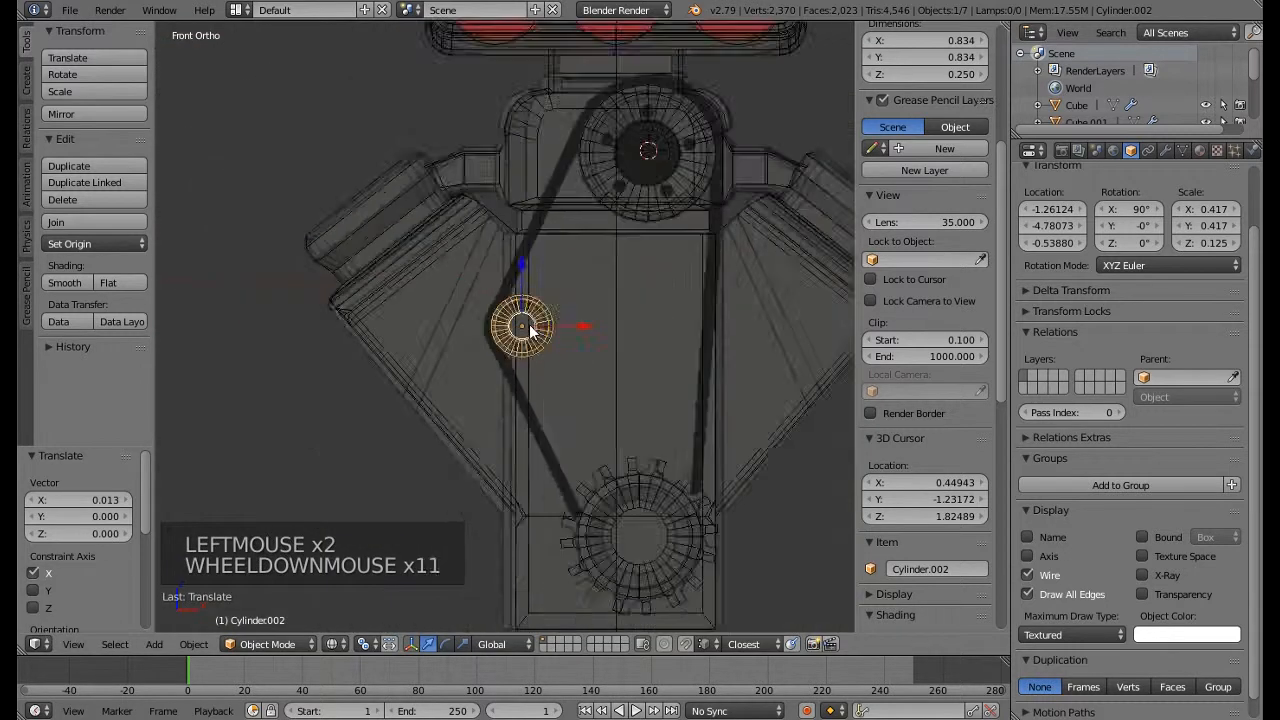
Save the project over the existing .blend file
middle_click_drag(590, 405, 534, 388, "shift")
key("ctrl+s")
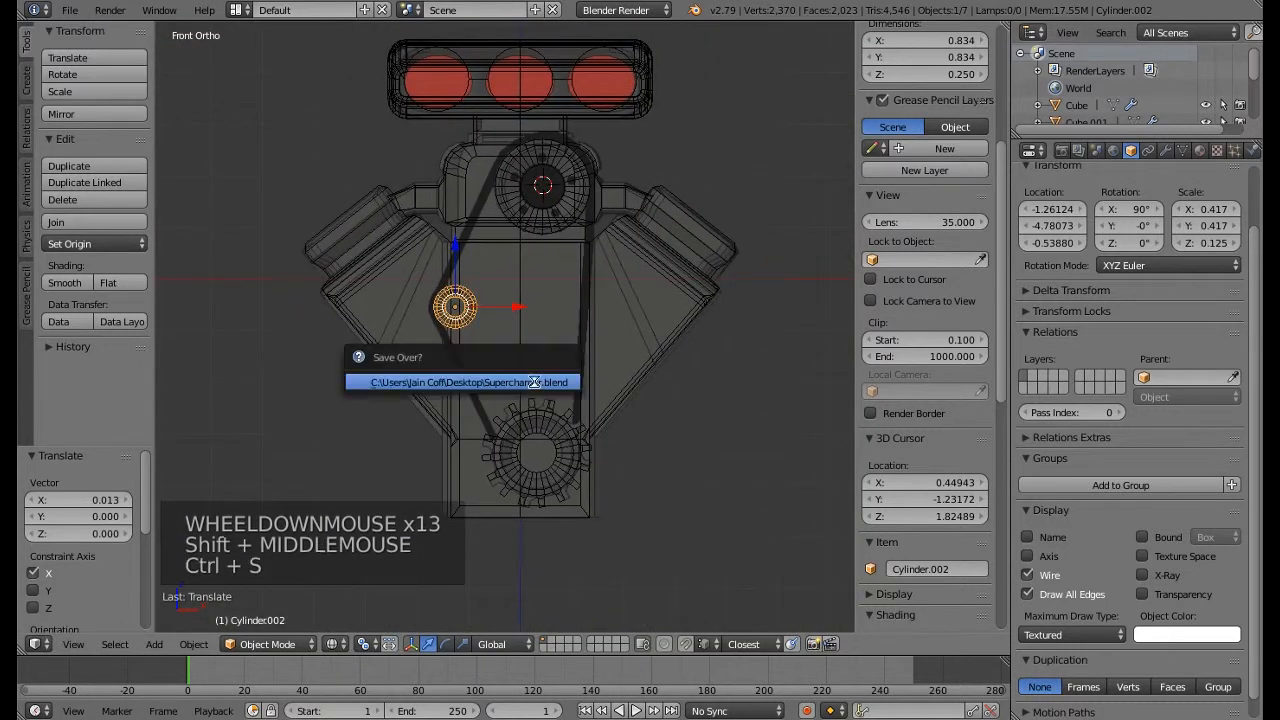
left_click(533, 380)
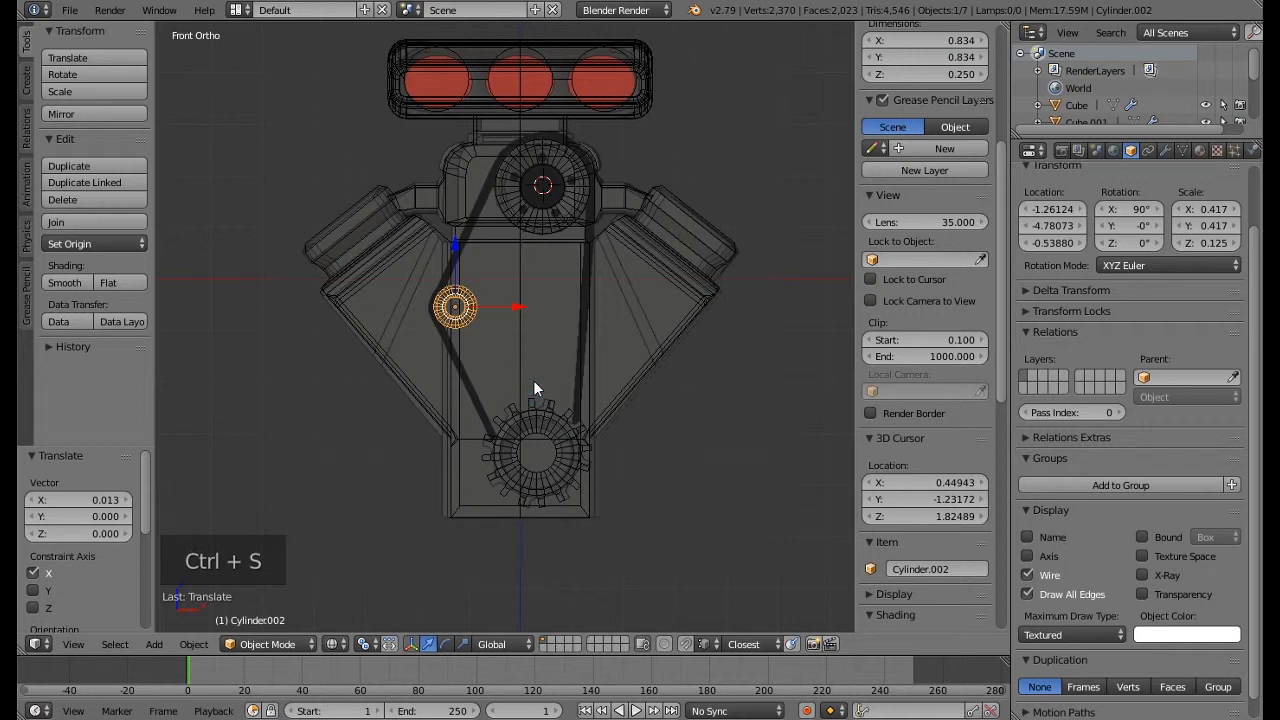
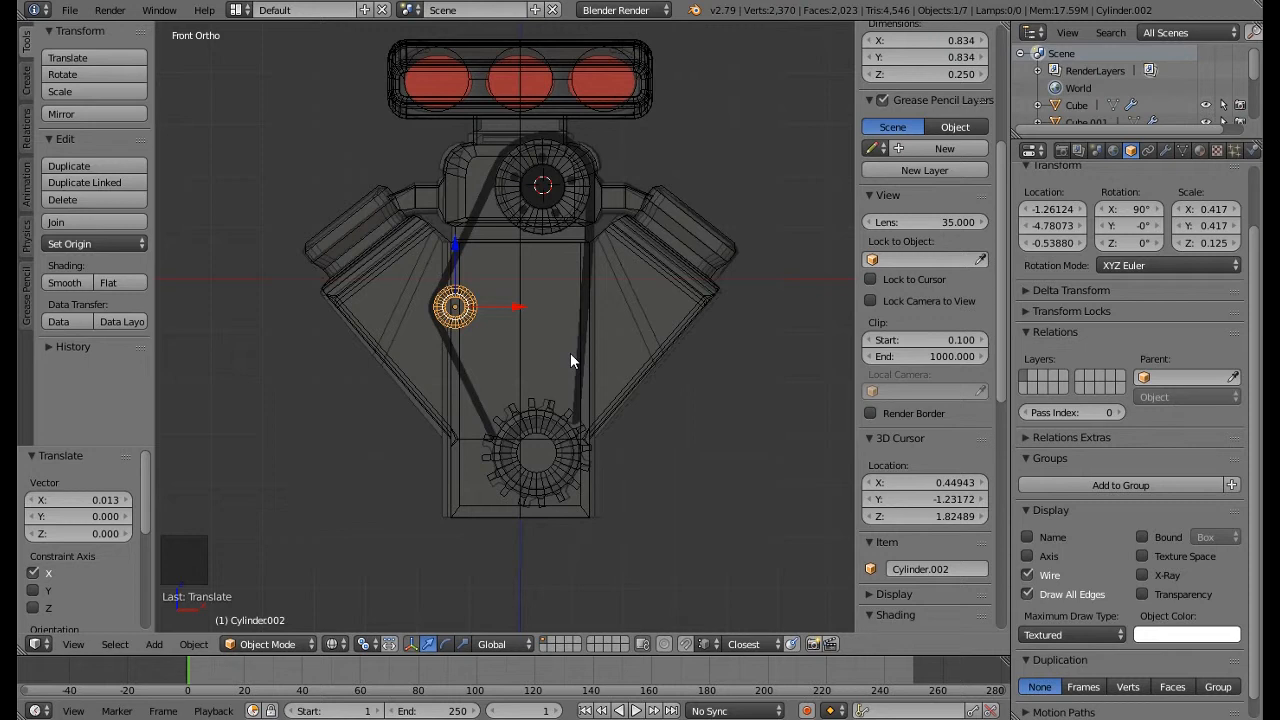
middle_click_drag(571, 355, 552, 357)
key("KP_1")
middle_click_drag(587, 233, 547, 306)
key("KP_1")
Snap the 3D cursor to the idler pulley and add a Path curve there for the belt
key("shift+s")
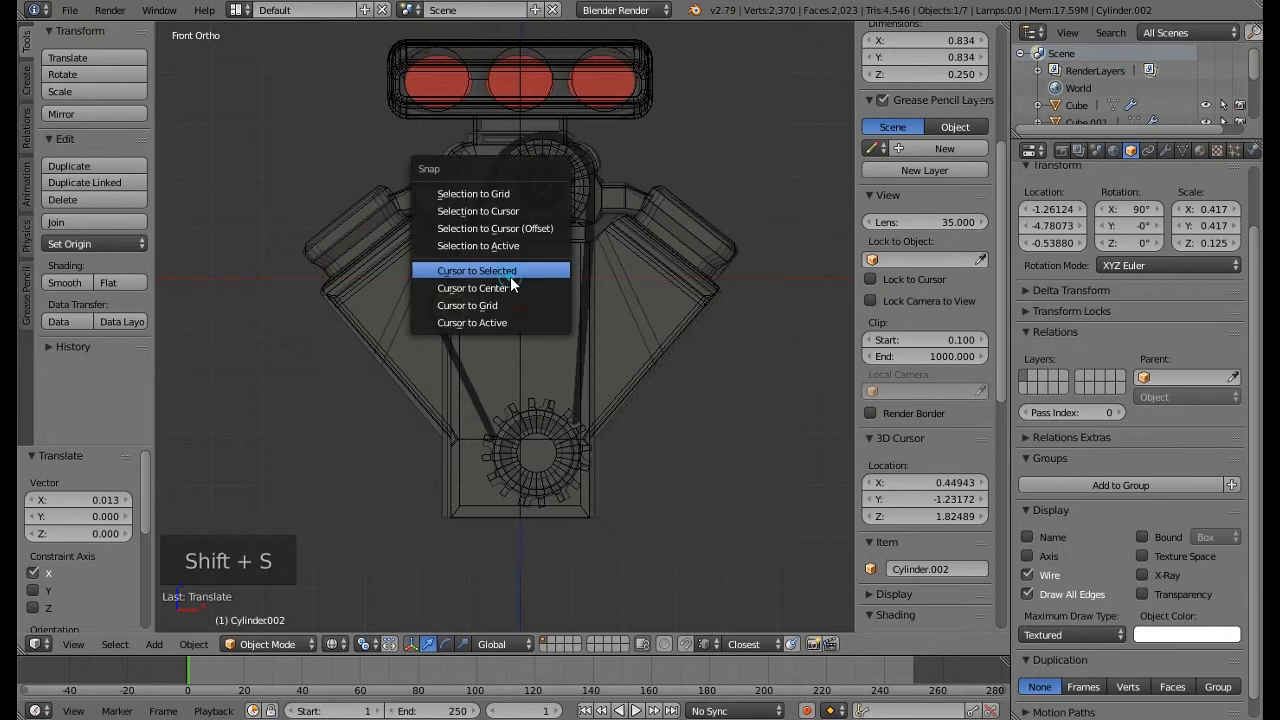
left_click(510, 278)
key("shift+a")
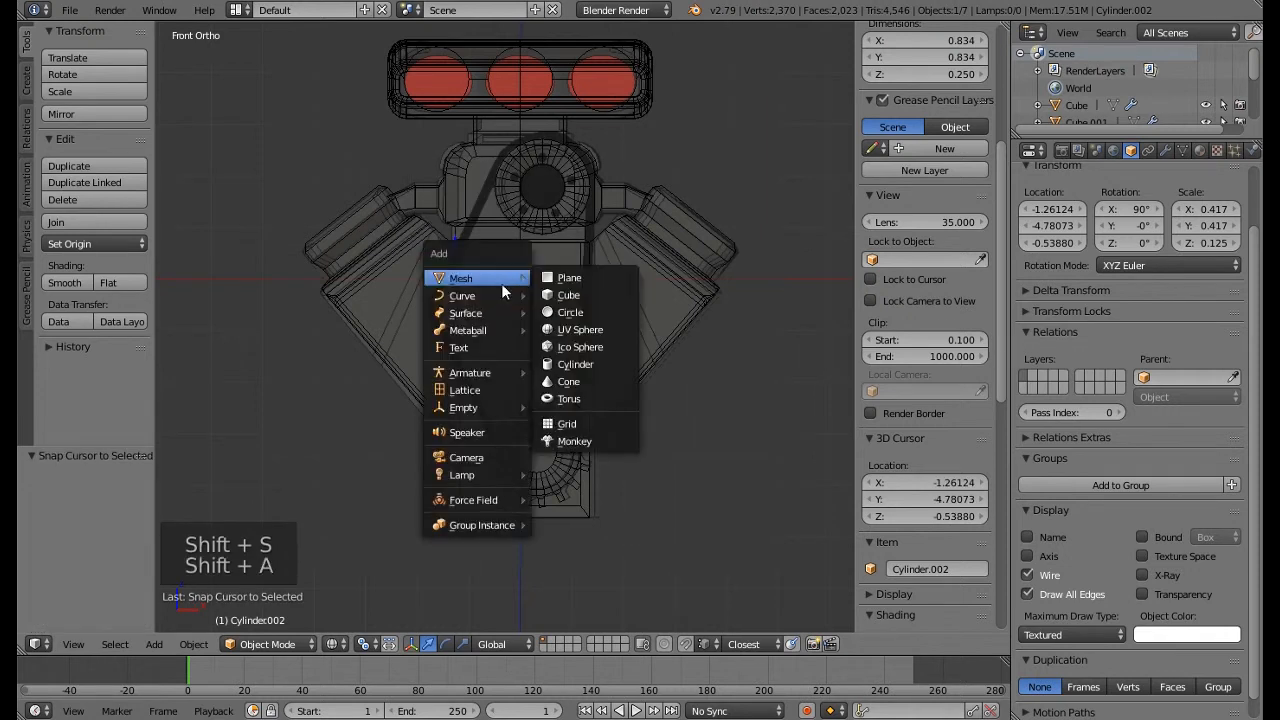
mouse_move(483, 296)
left_click(583, 370)
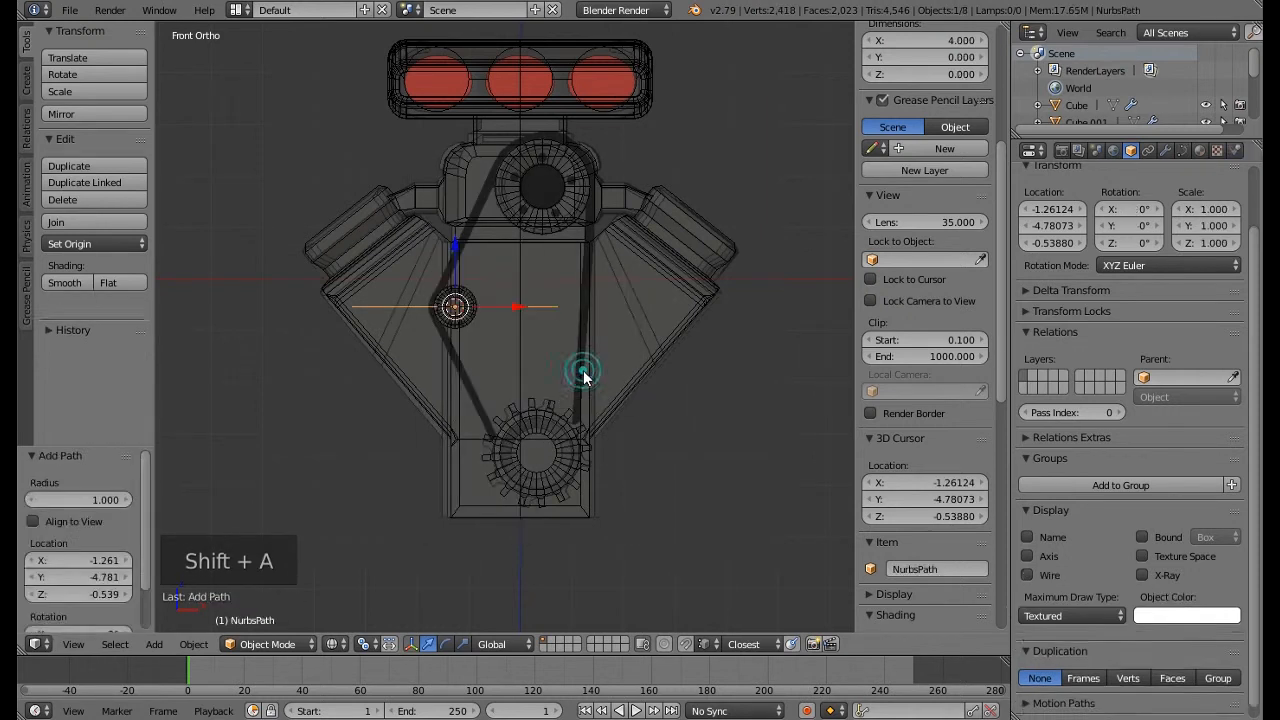
Raise the path to about Z 0.300 and rotate it about -65° around Y along the belt
left_click_drag(455, 280, 458, 236)
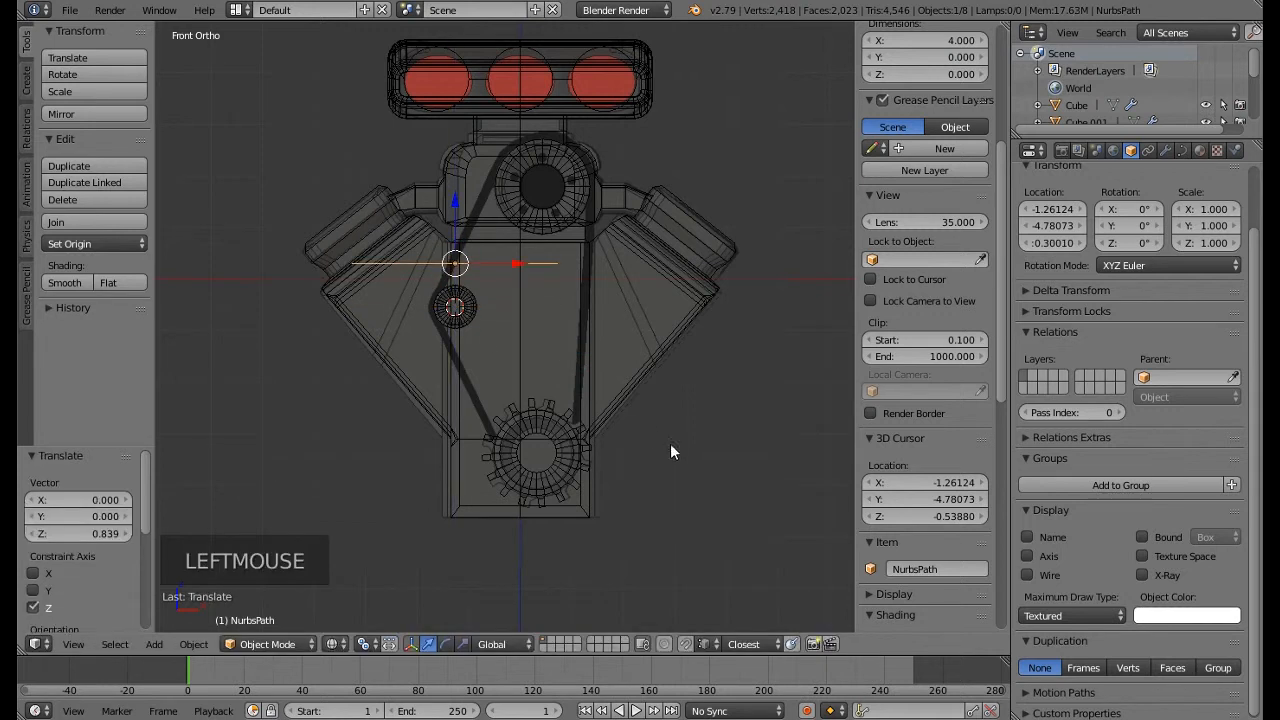
key("r")
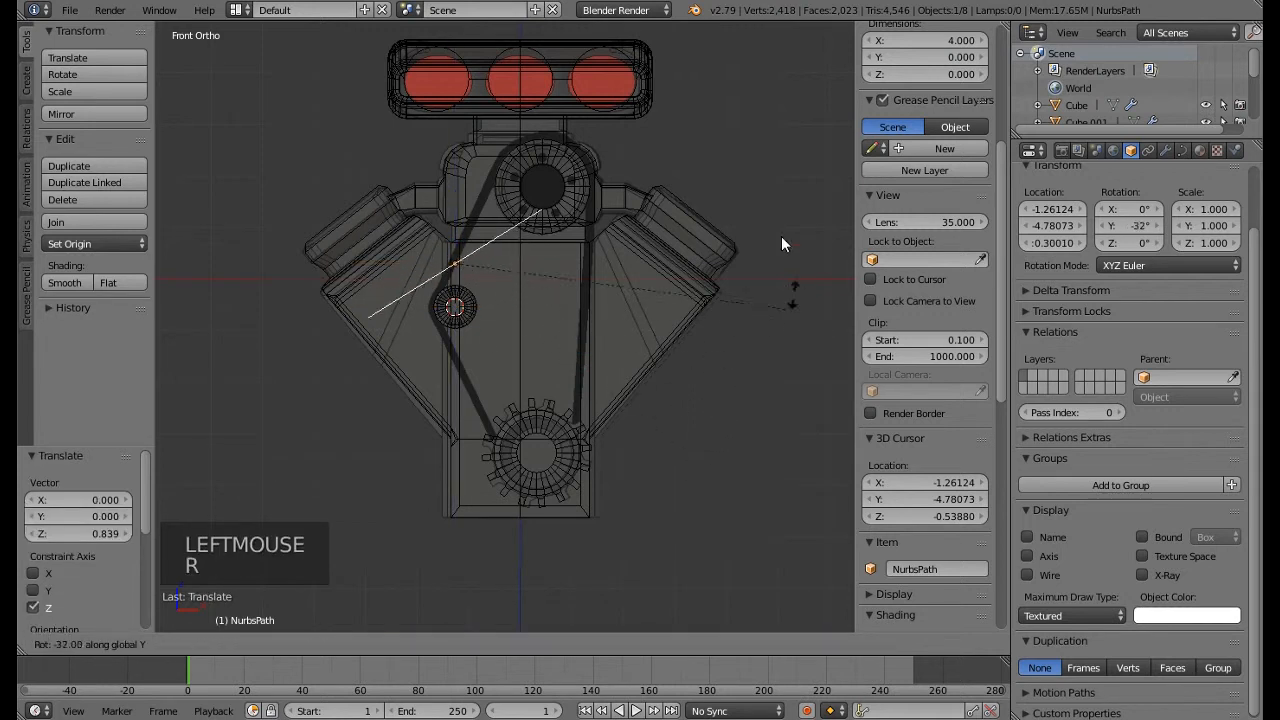
left_click(652, 168)
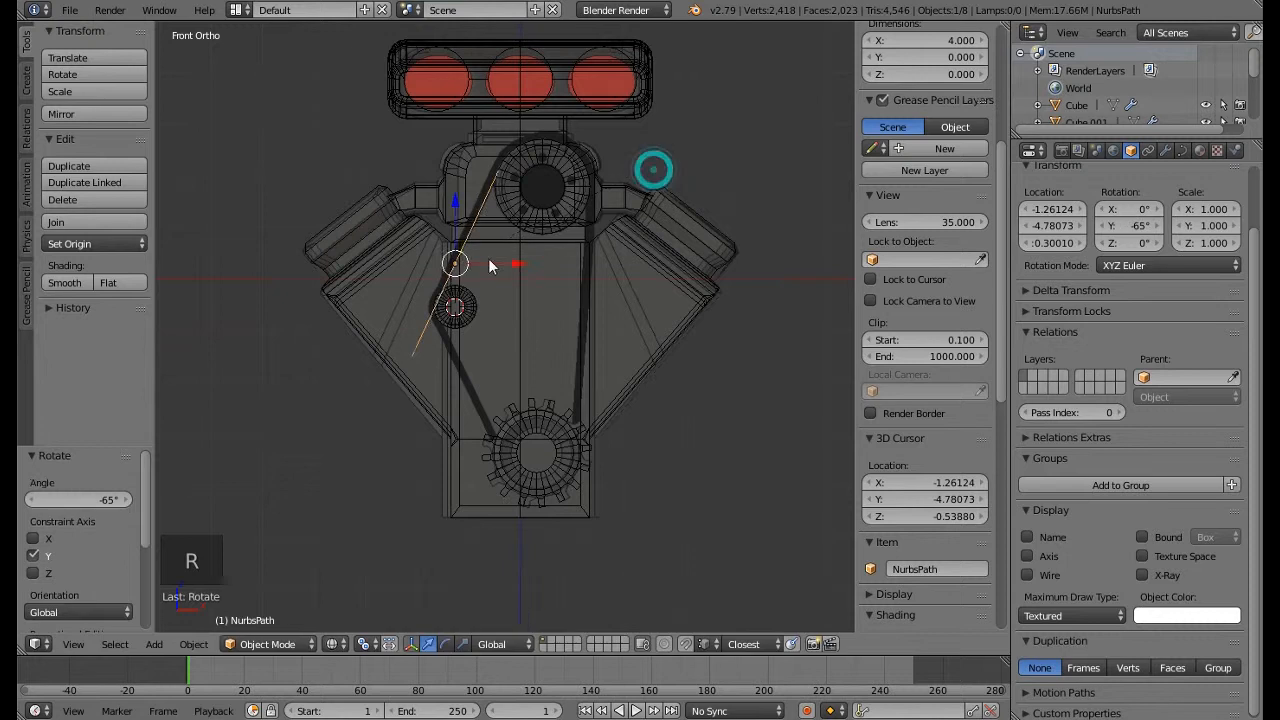
Align the path with the belt's outer edge: about X -1.253, Z 0.462, with a Y rotation of about -64°
middle_click_drag(492, 285, 505, 352, "shift")
scroll(505, 352, "up", 4)
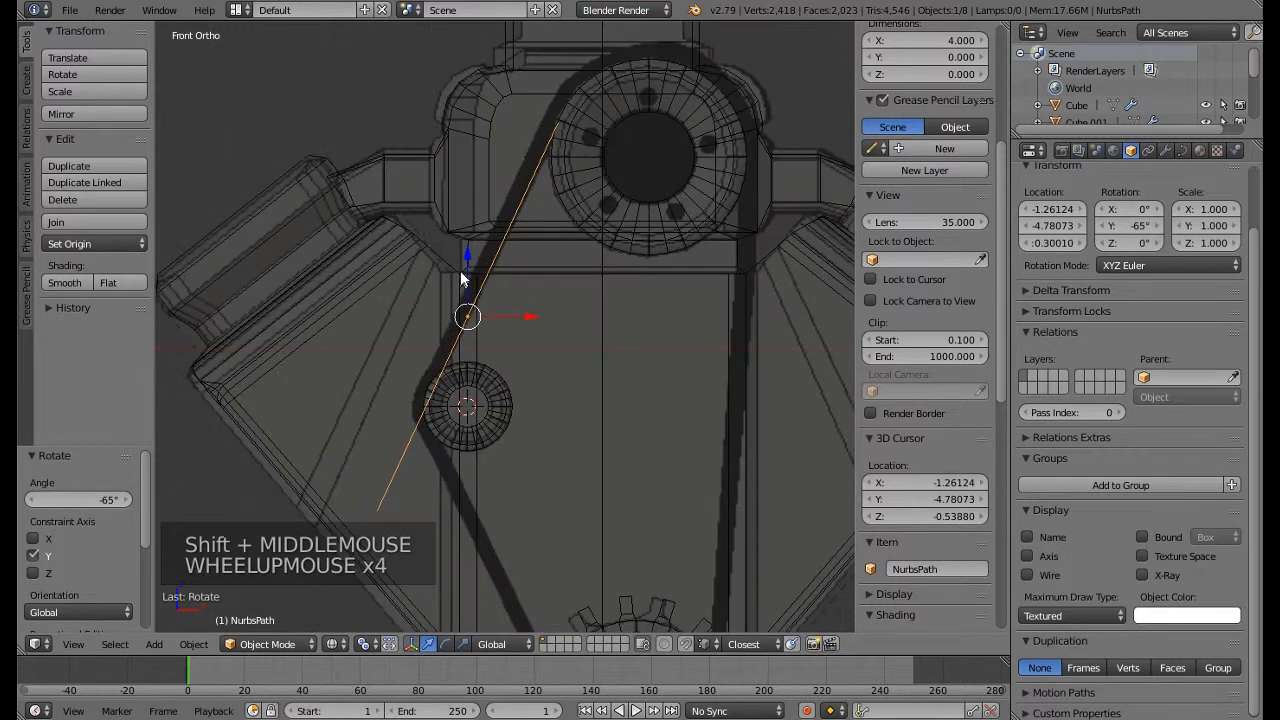
left_click_drag(468, 266, 470, 260)
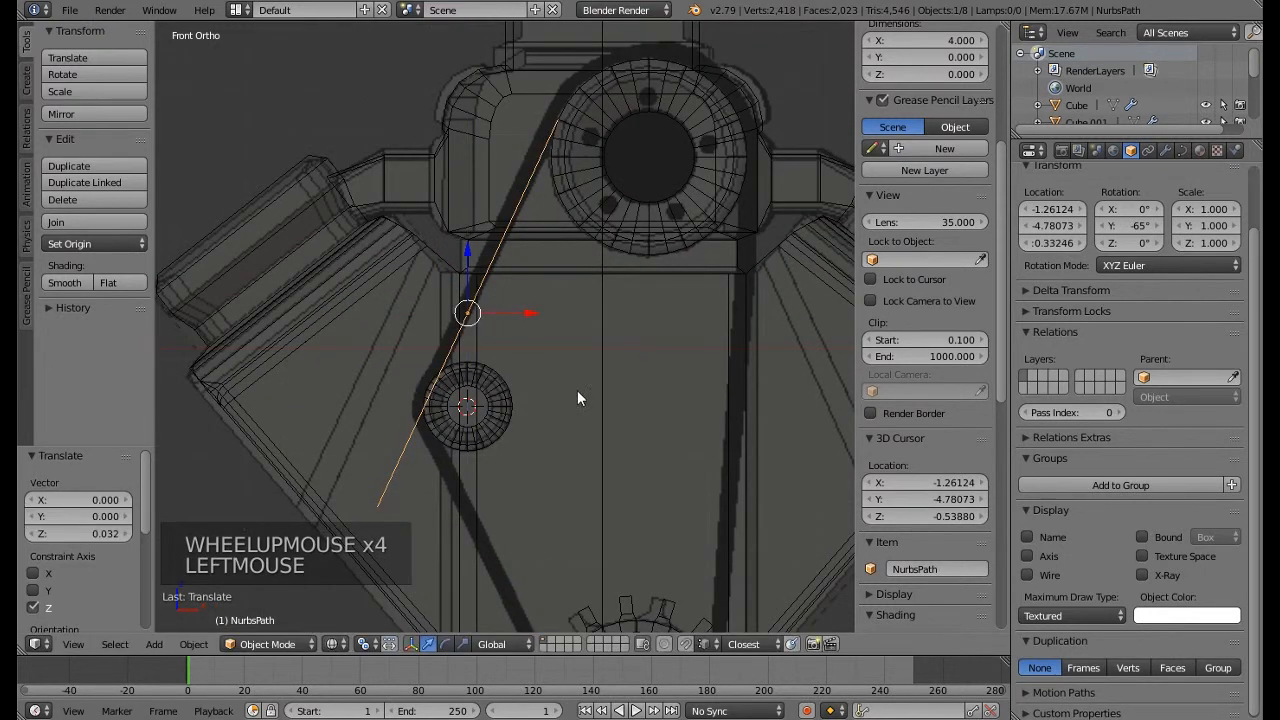
key("r")
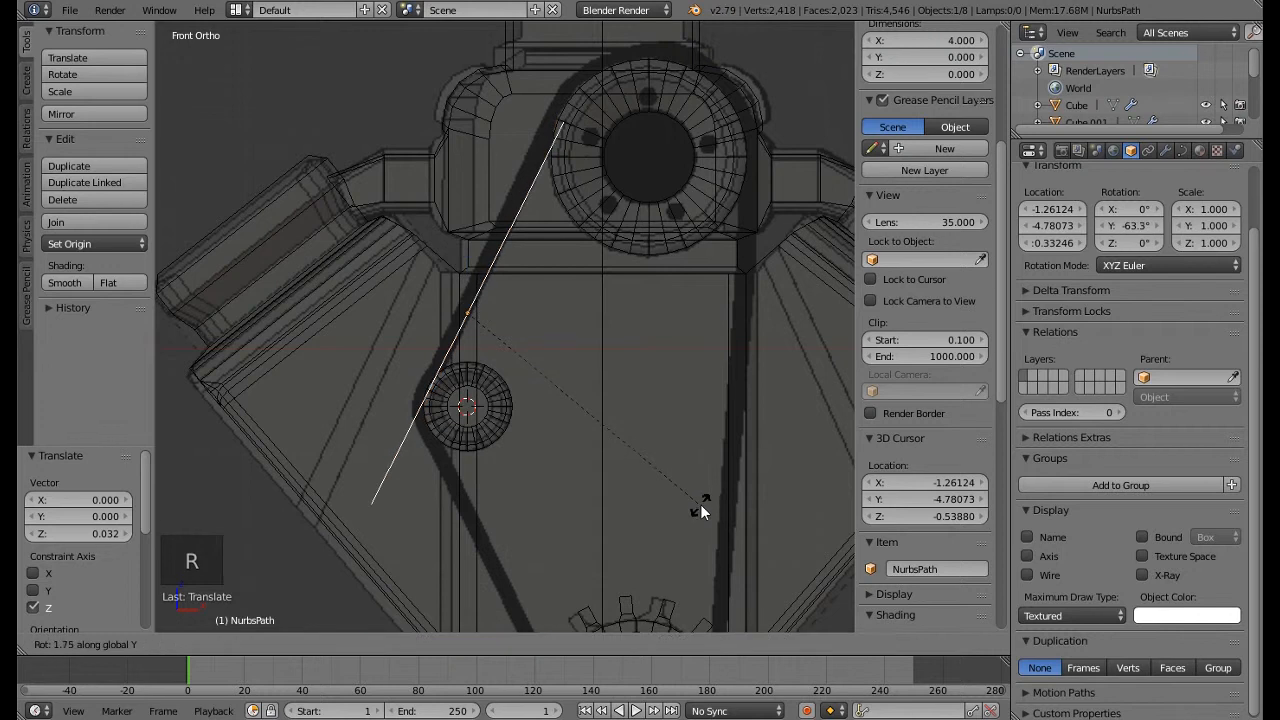
left_click(700, 504)
left_click_drag(468, 256, 468, 240)
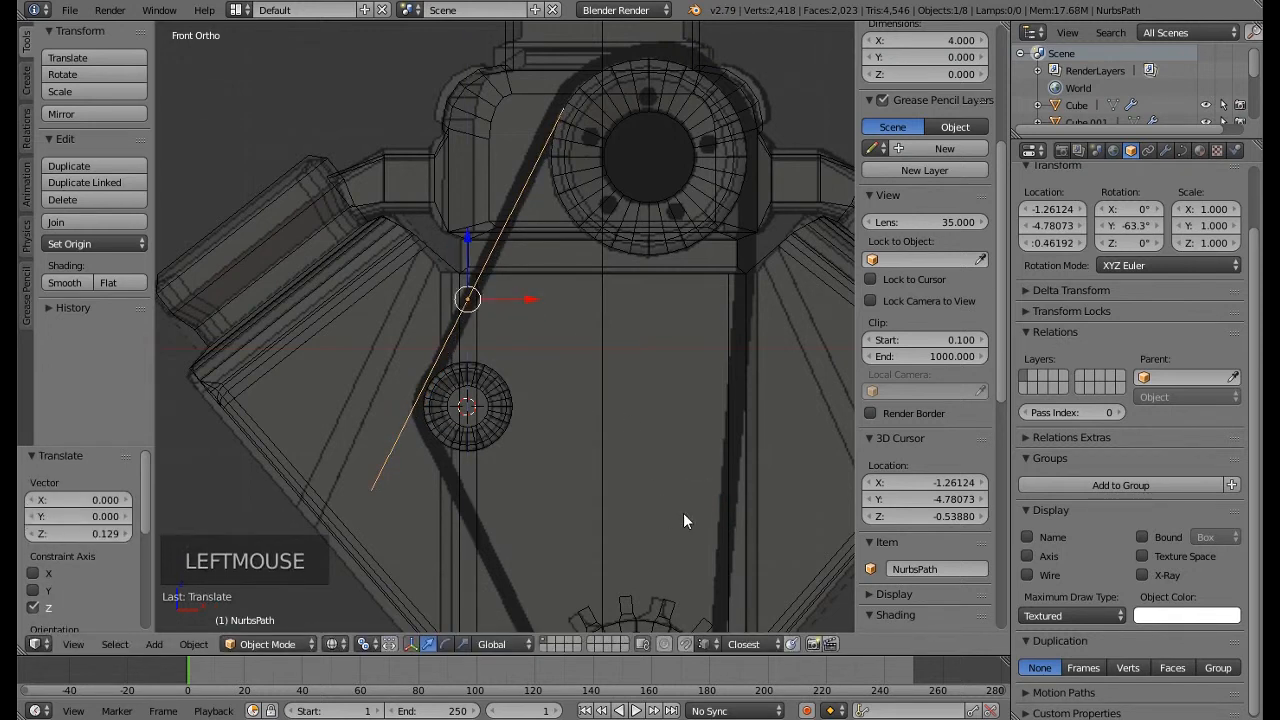
key("r")
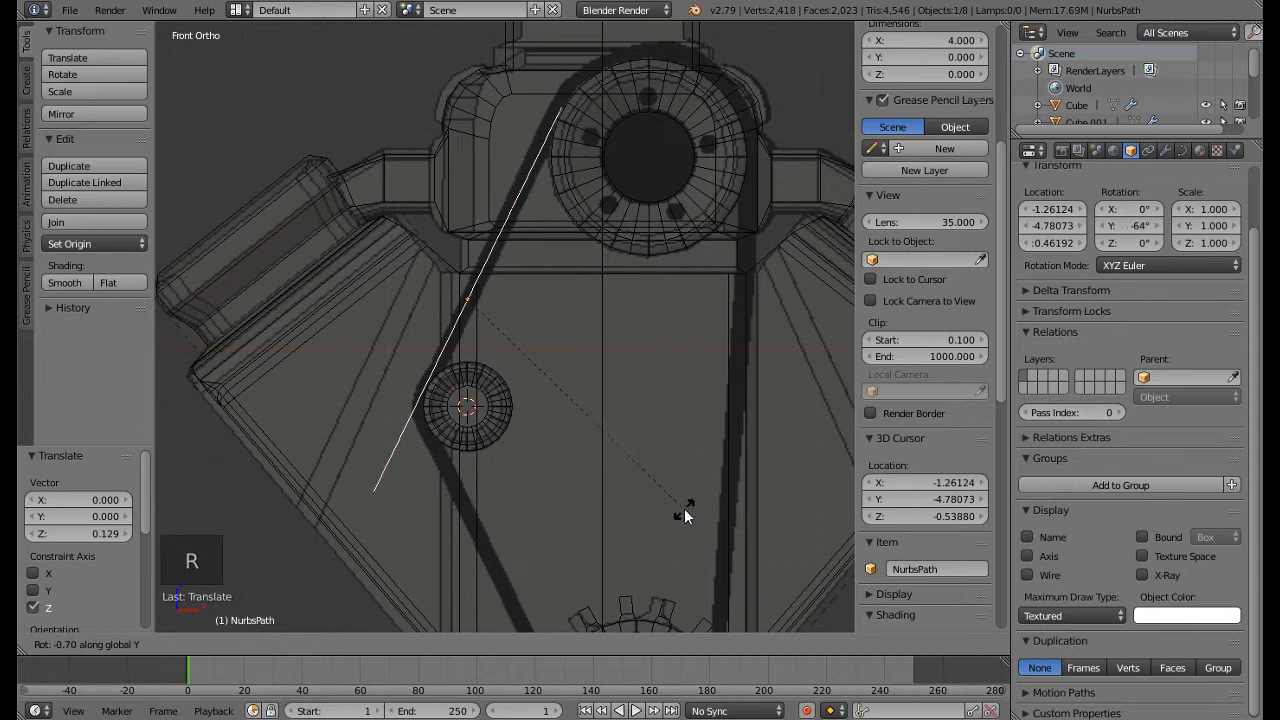
left_click(685, 508)
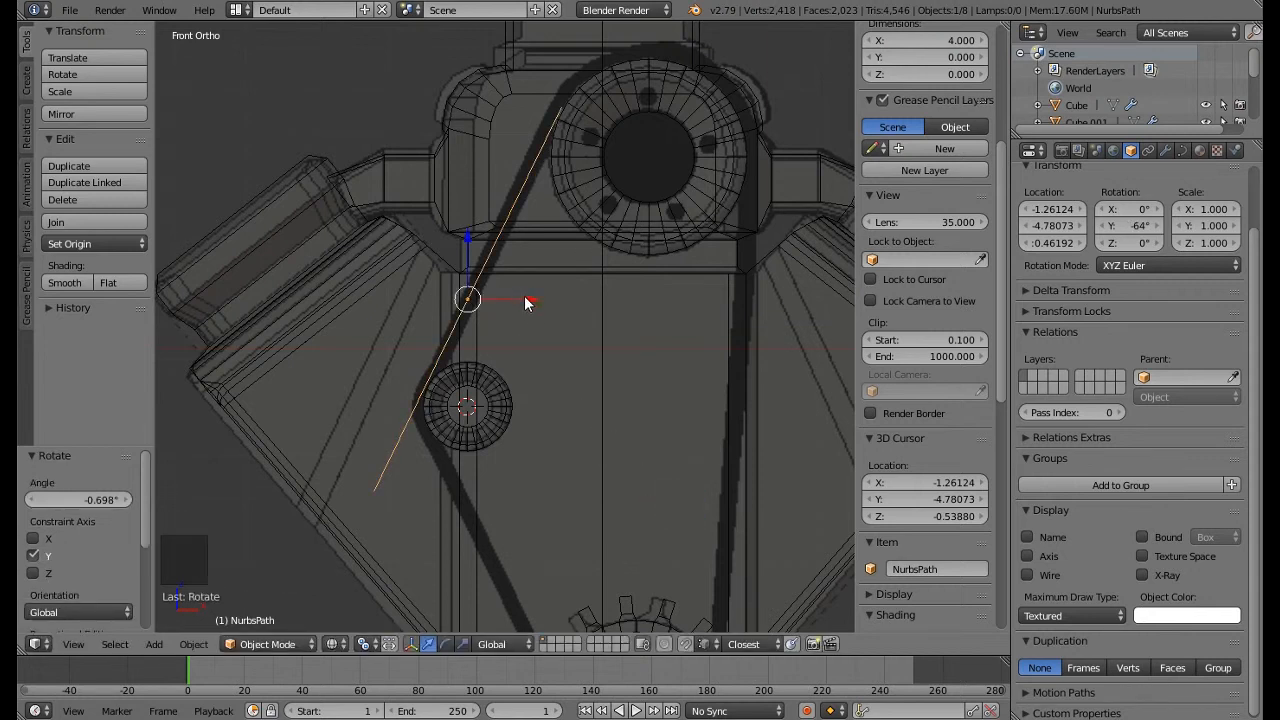
left_click_drag(528, 298, 526, 296)
Edit the path and extrude its upper end through three new points over the large upper pulley, following the belt
key("Tab")
right_click(565, 101)
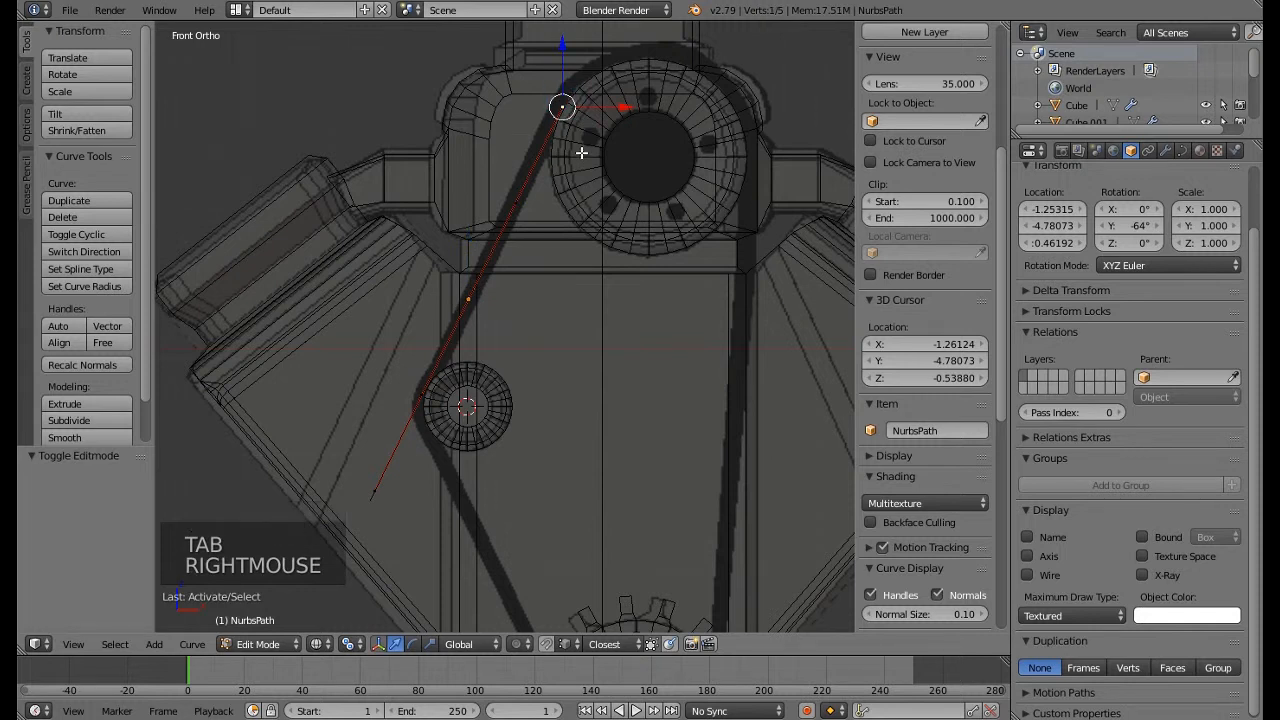
key("e")
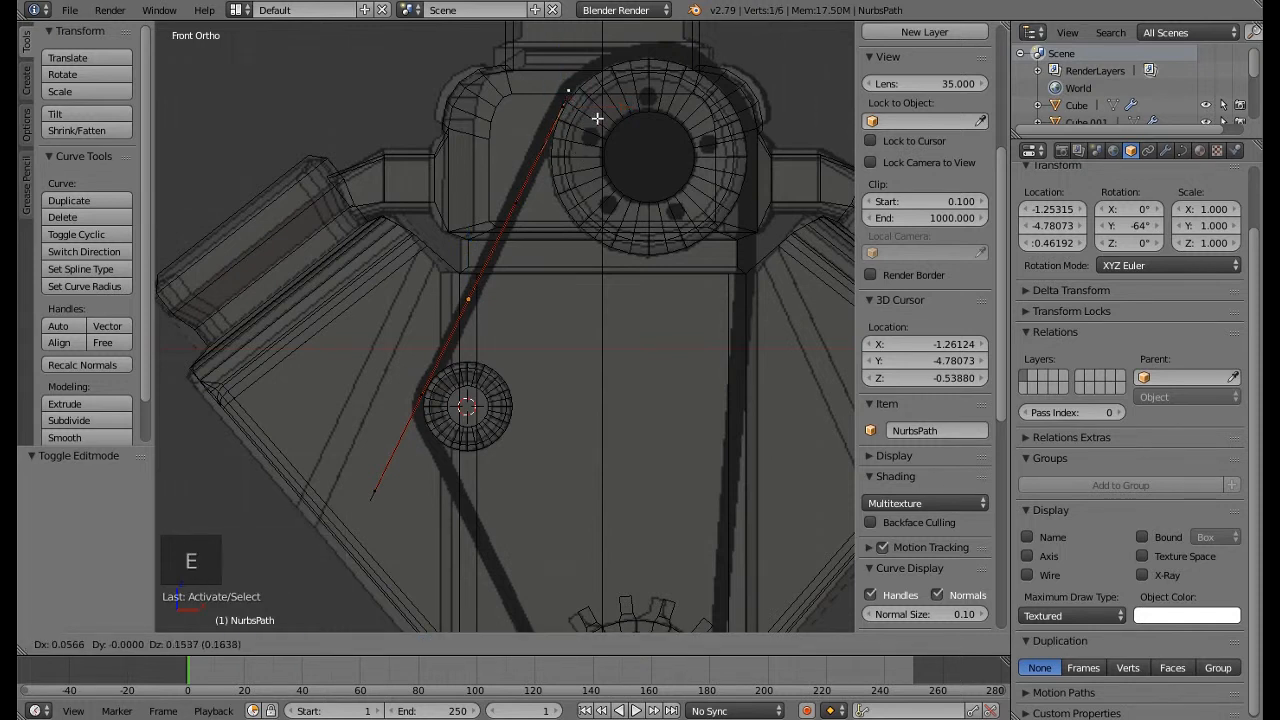
left_click(655, 103)
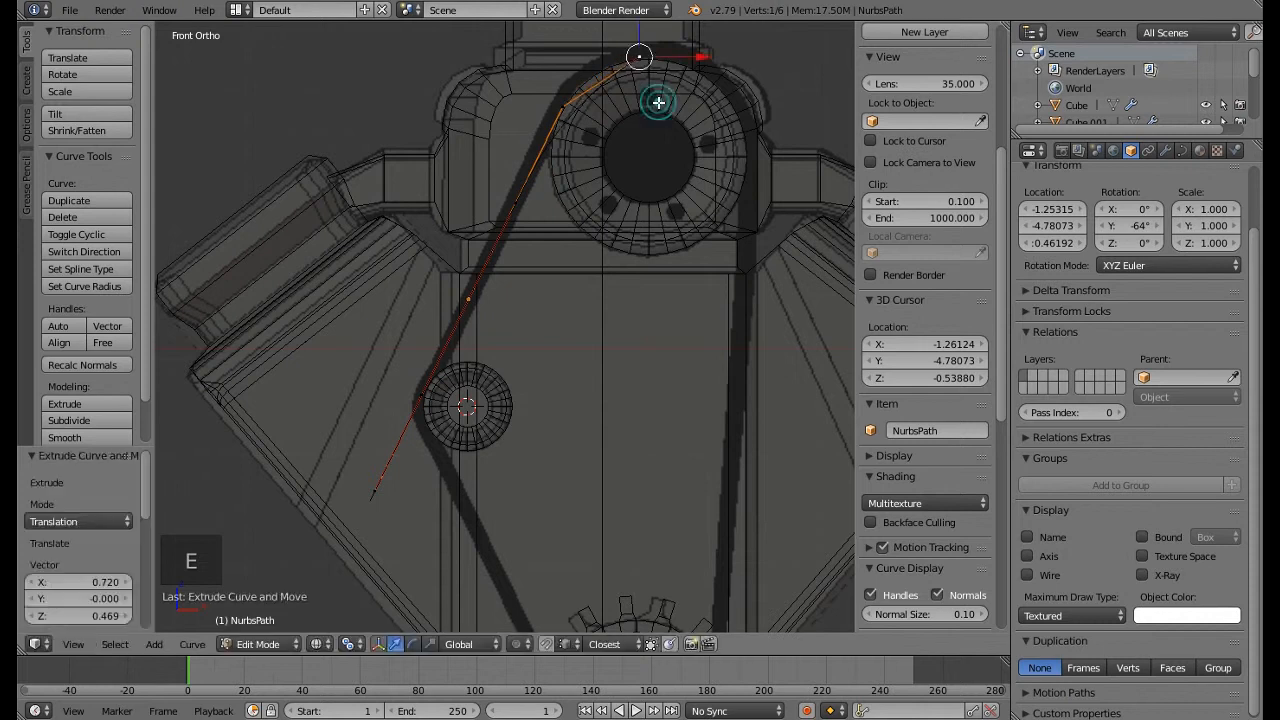
key("e")
left_click(737, 128)
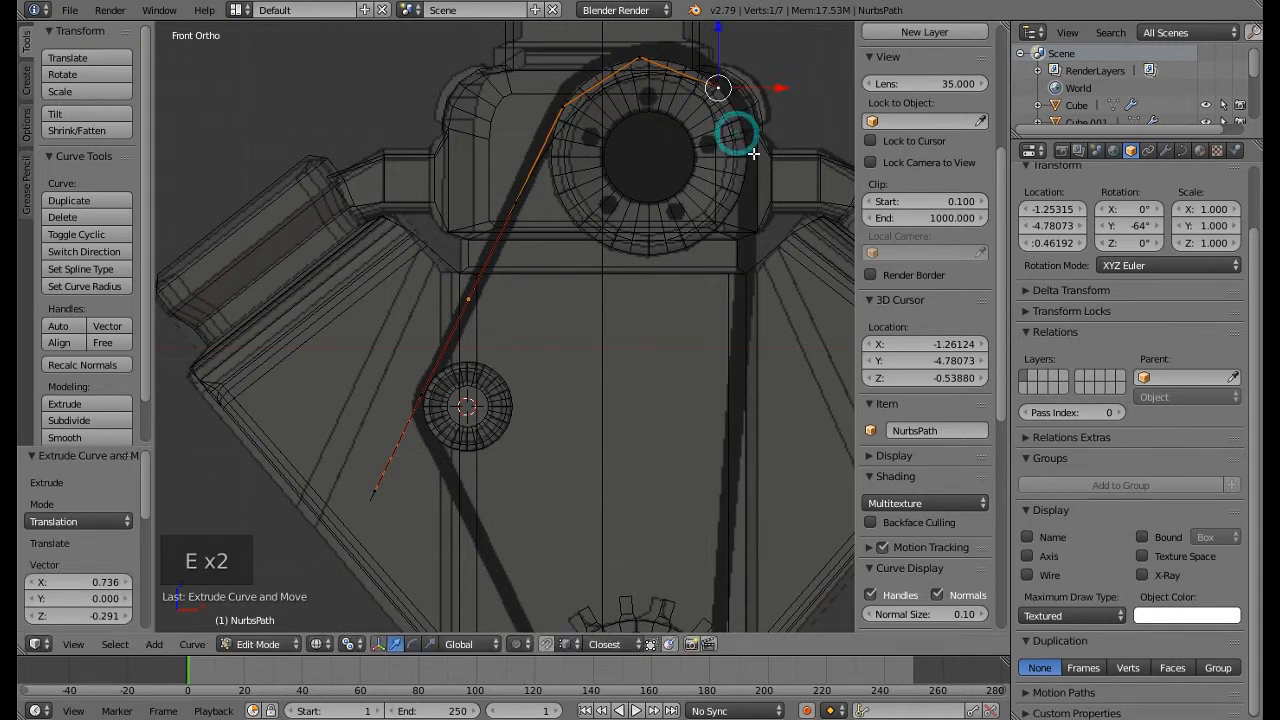
key("e")
left_click(767, 213)
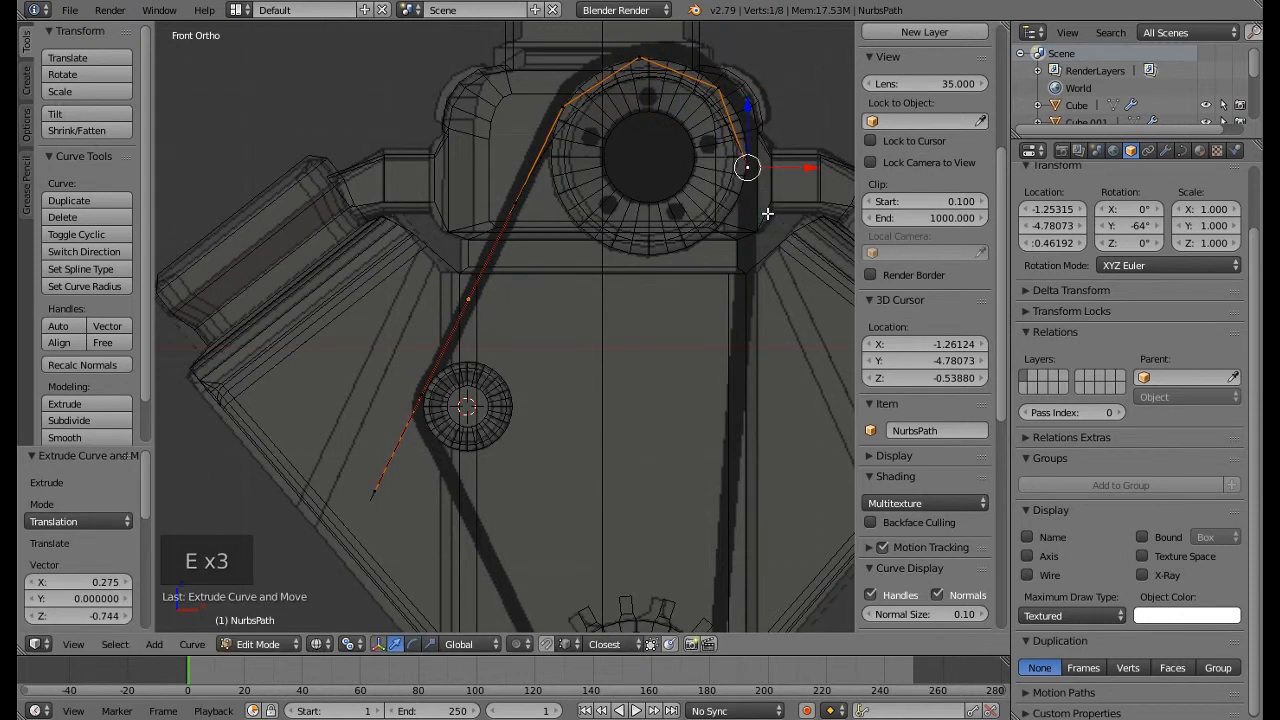
Extrude the path down the belt's long straight run from the upper pulley to the toothed crank pulley, about 4.86 down in Z
scroll(766, 214, "down", 2)
middle_click_drag(723, 266, 591, 234, "shift")
scroll(583, 277, "down", 1)
key("e")
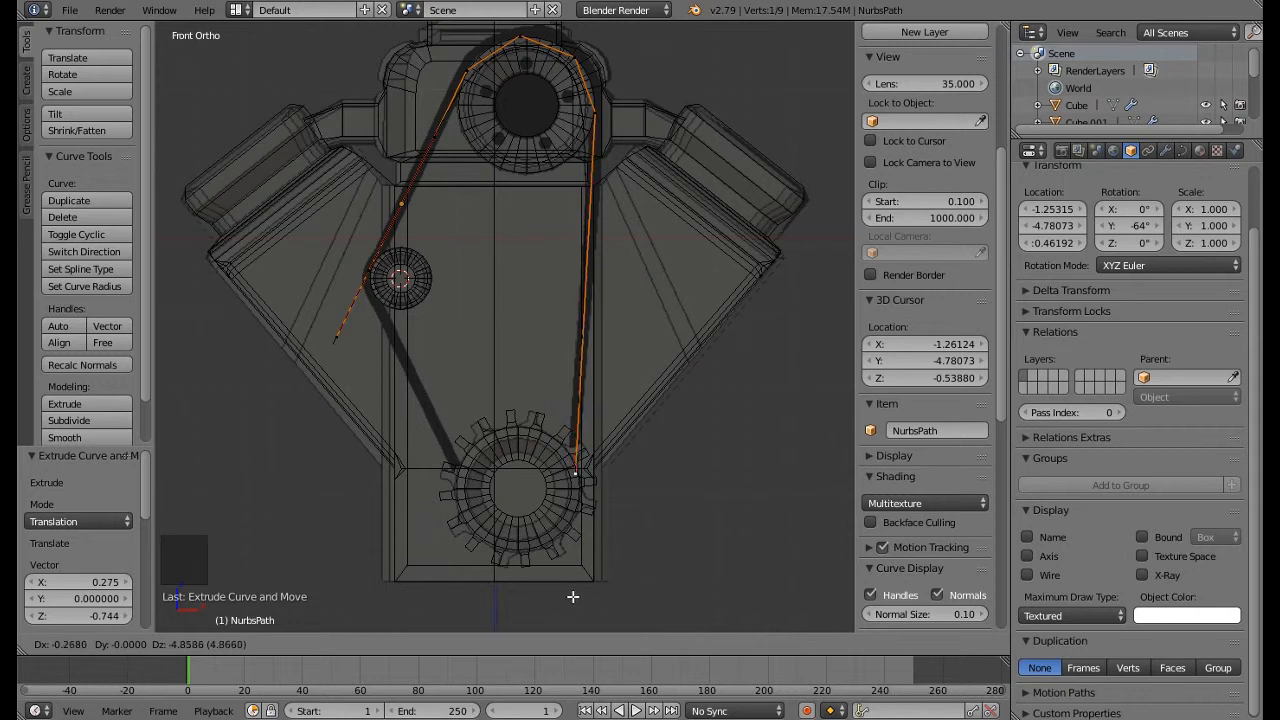
left_click(573, 596)
Extrude the path through four new points around the underside of the toothed crank pulley, ending where the belt leaves toward the idler
key("e")
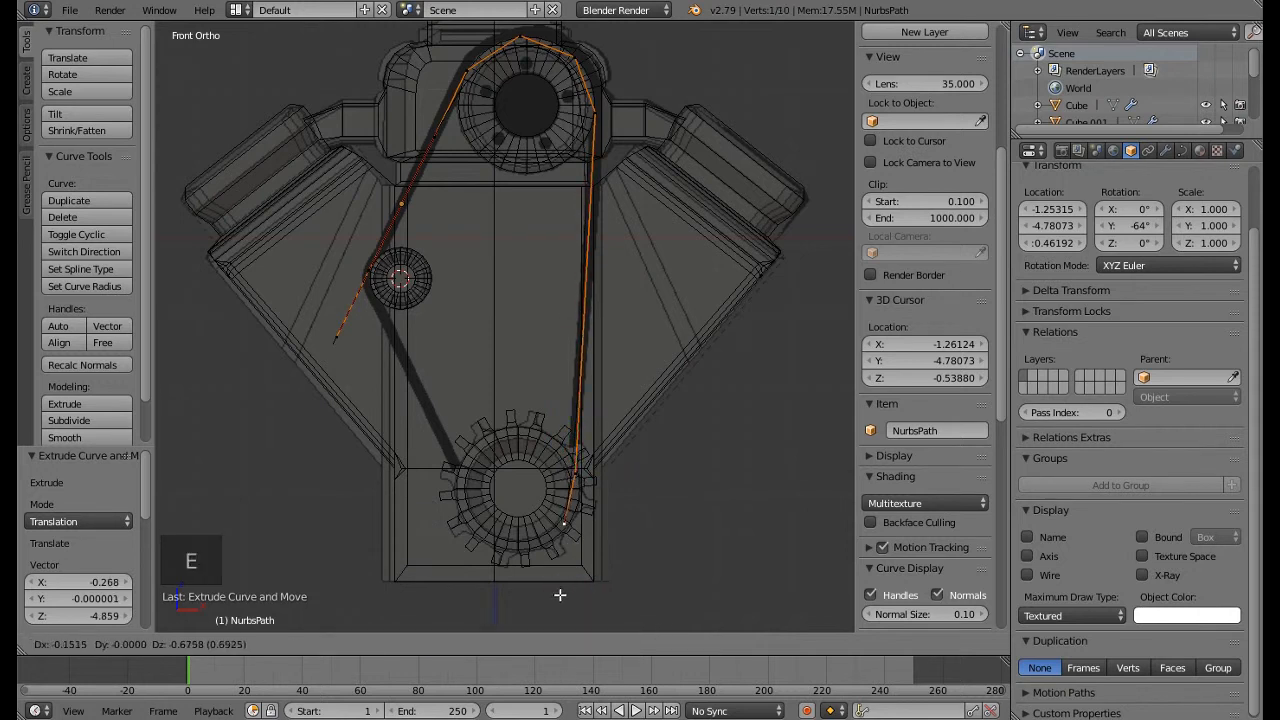
left_click(560, 596)
key("e")
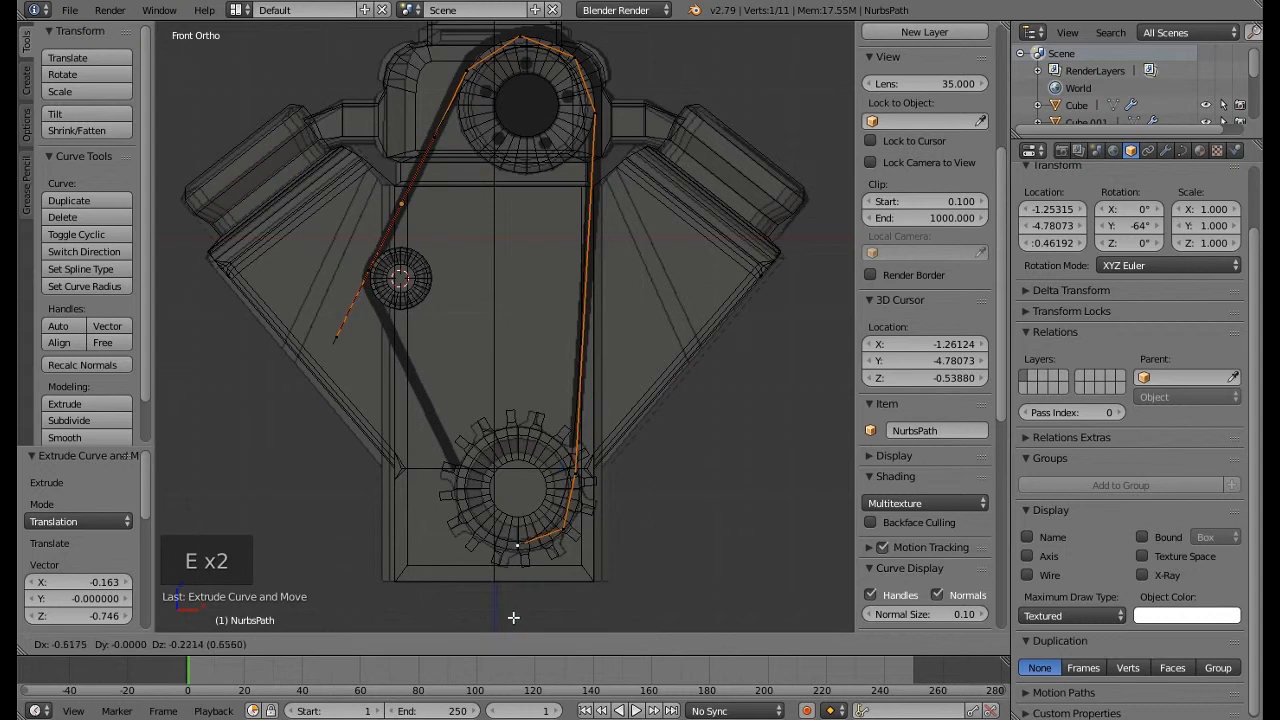
left_click(513, 617)
key("e")
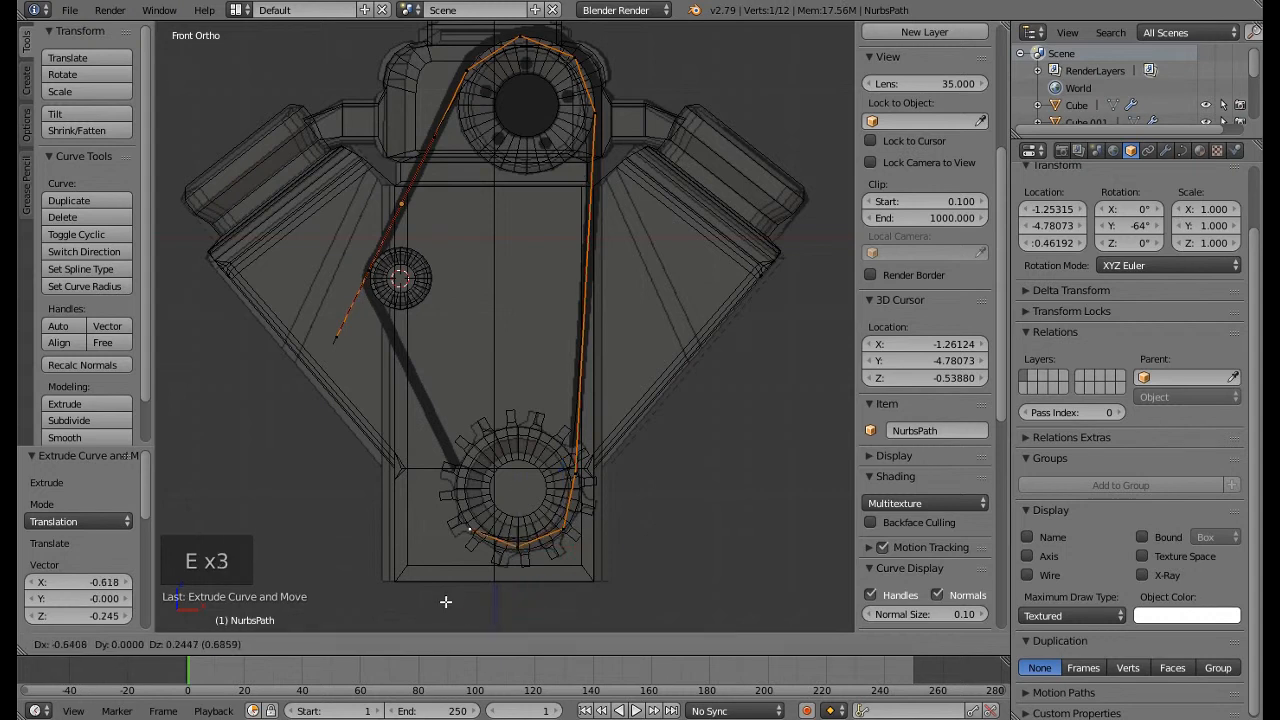
left_click(449, 598)
key("e")
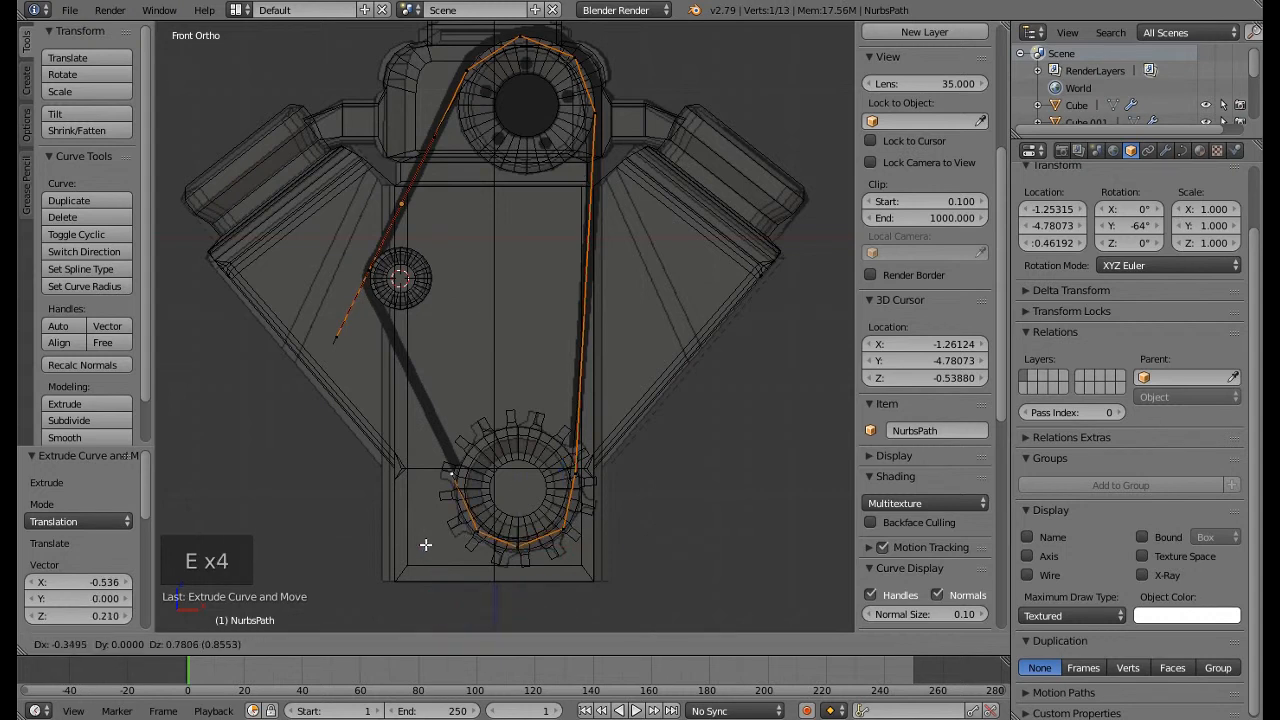
left_click(425, 544)
scroll(498, 552, "up", 4)
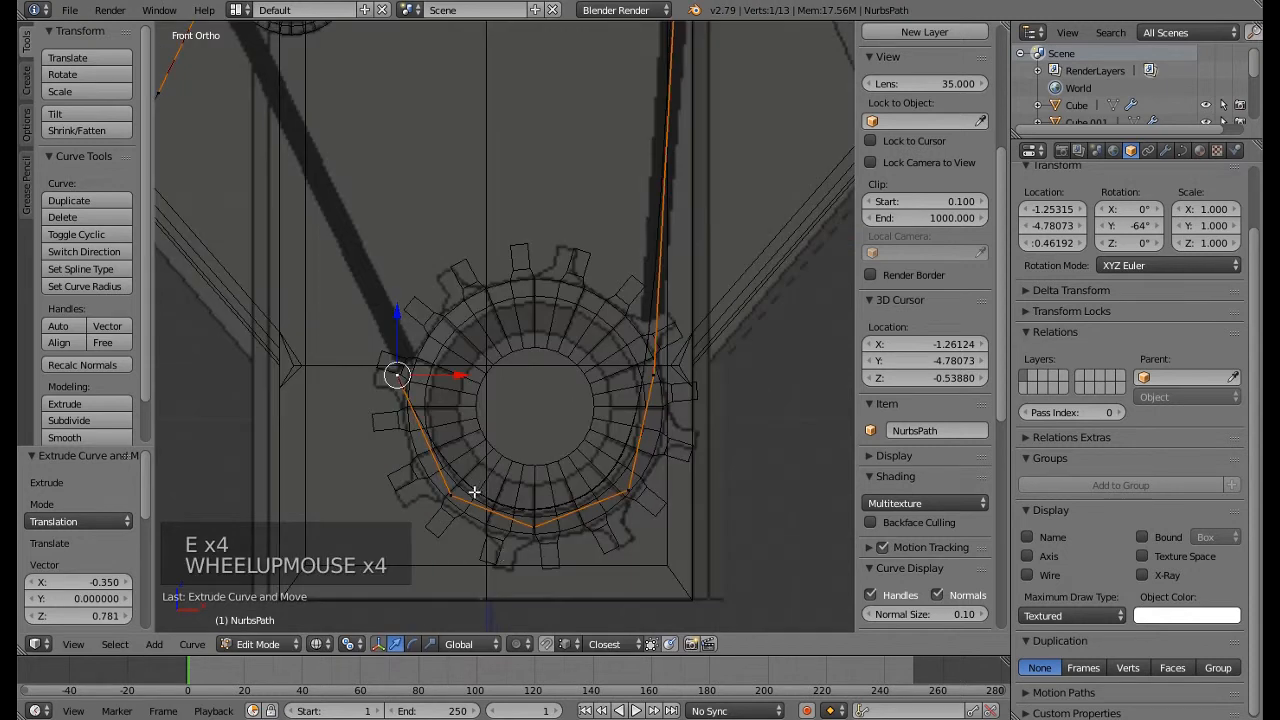
scroll(474, 492, "up", 4)
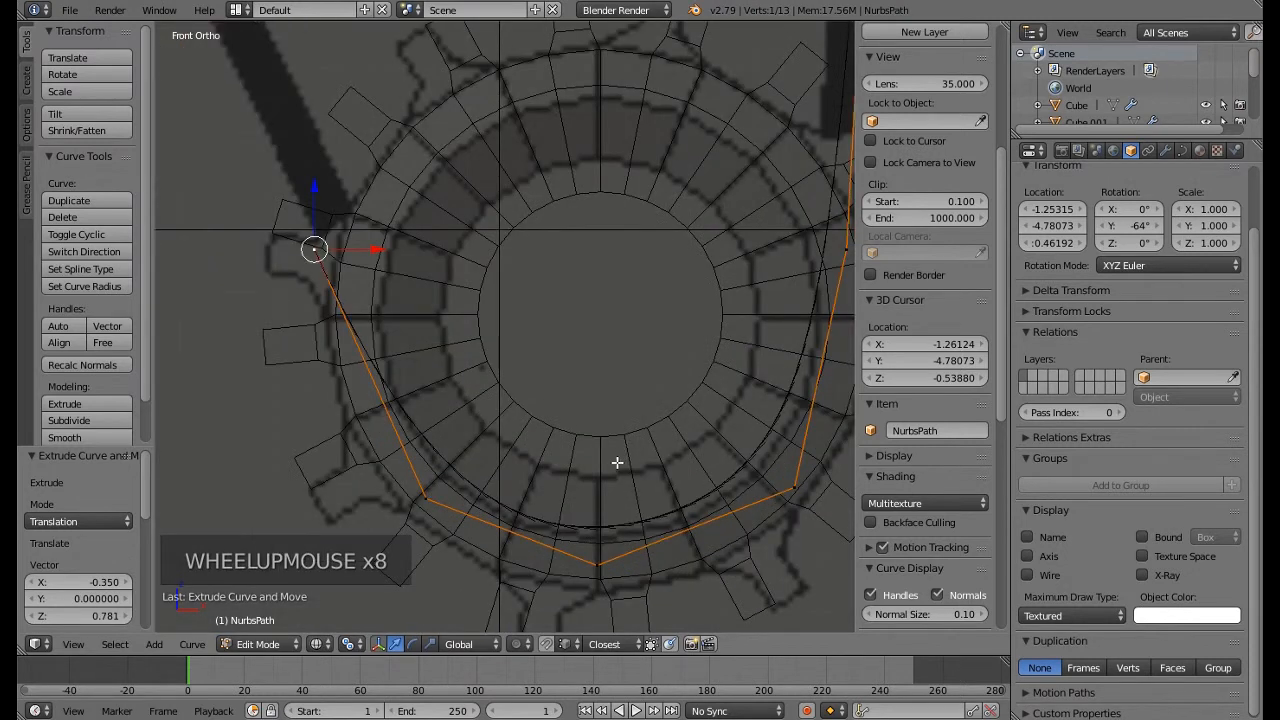
scroll(617, 462, "down", 4)
middle_click_drag(360, 329, 493, 471, "shift")
scroll(437, 390, "down", 2)
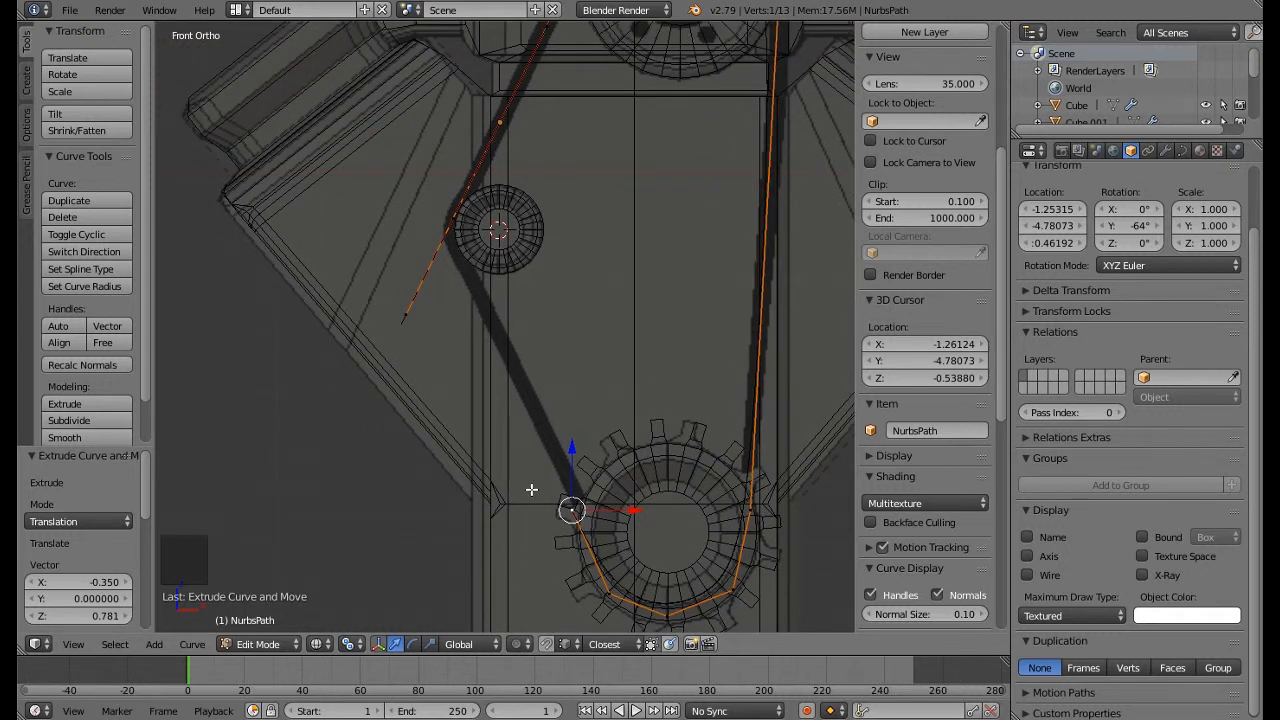
Move the path's free starting point from below the idler down along the belt to the crank pulley
right_click(405, 318)
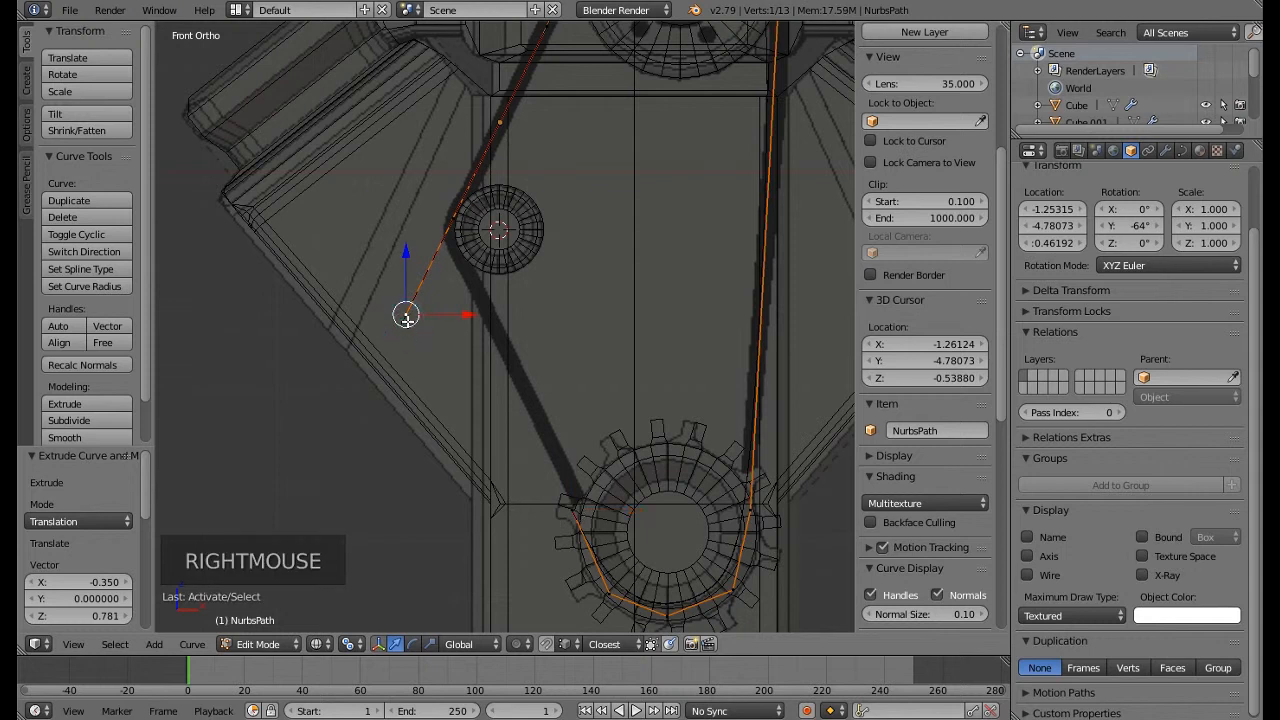
left_click_drag(407, 325, 528, 472)
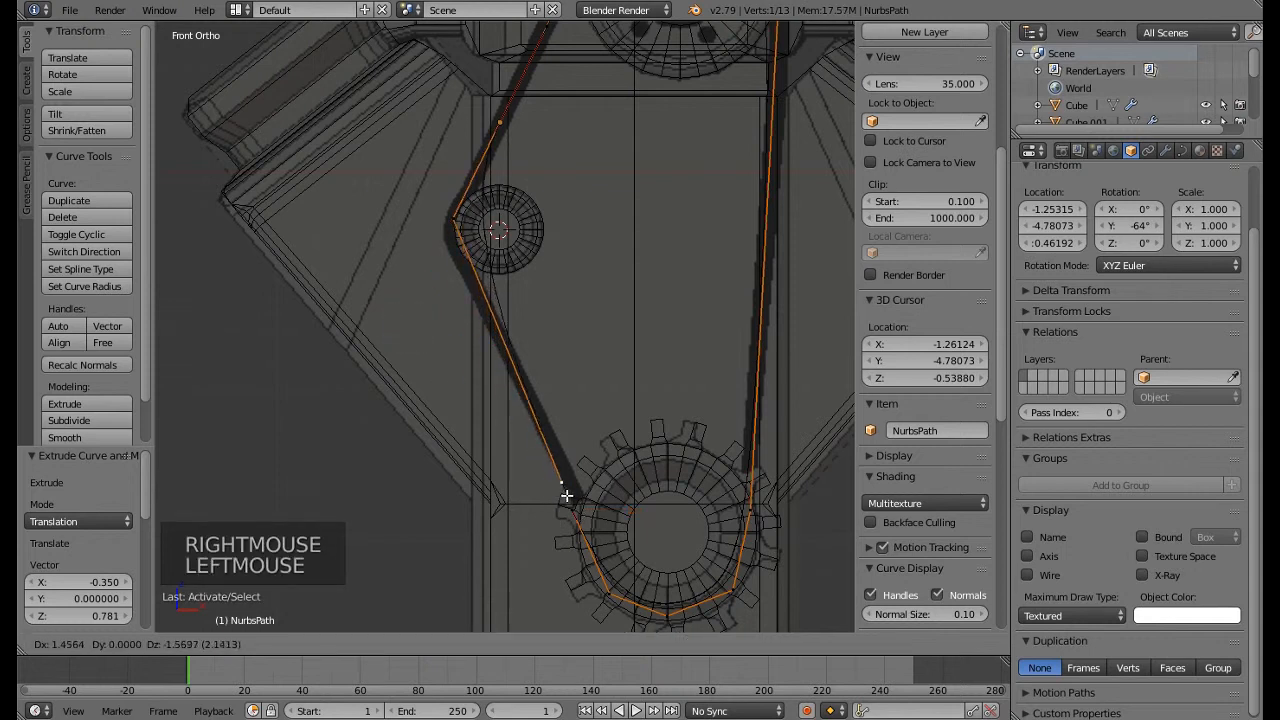
left_click(566, 494)
scroll(472, 198, "up", 3)
middle_click_drag(475, 200, 475, 283, "shift")
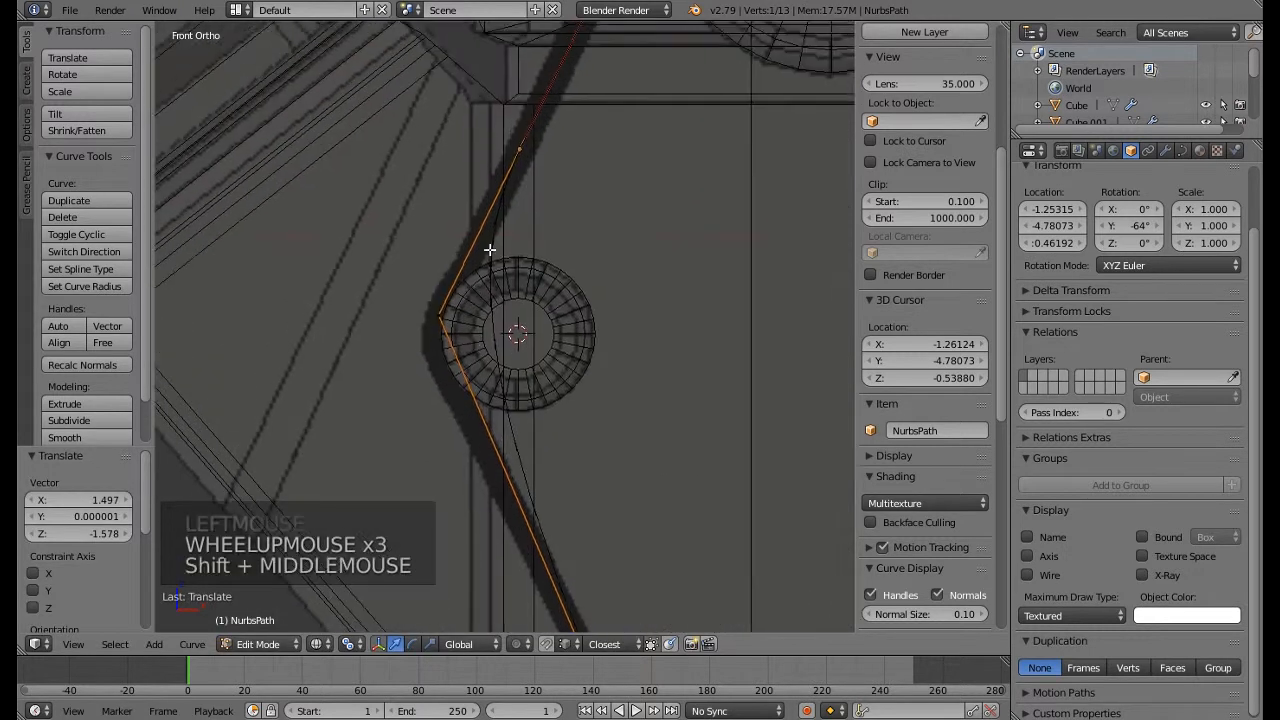
right_click(518, 150)
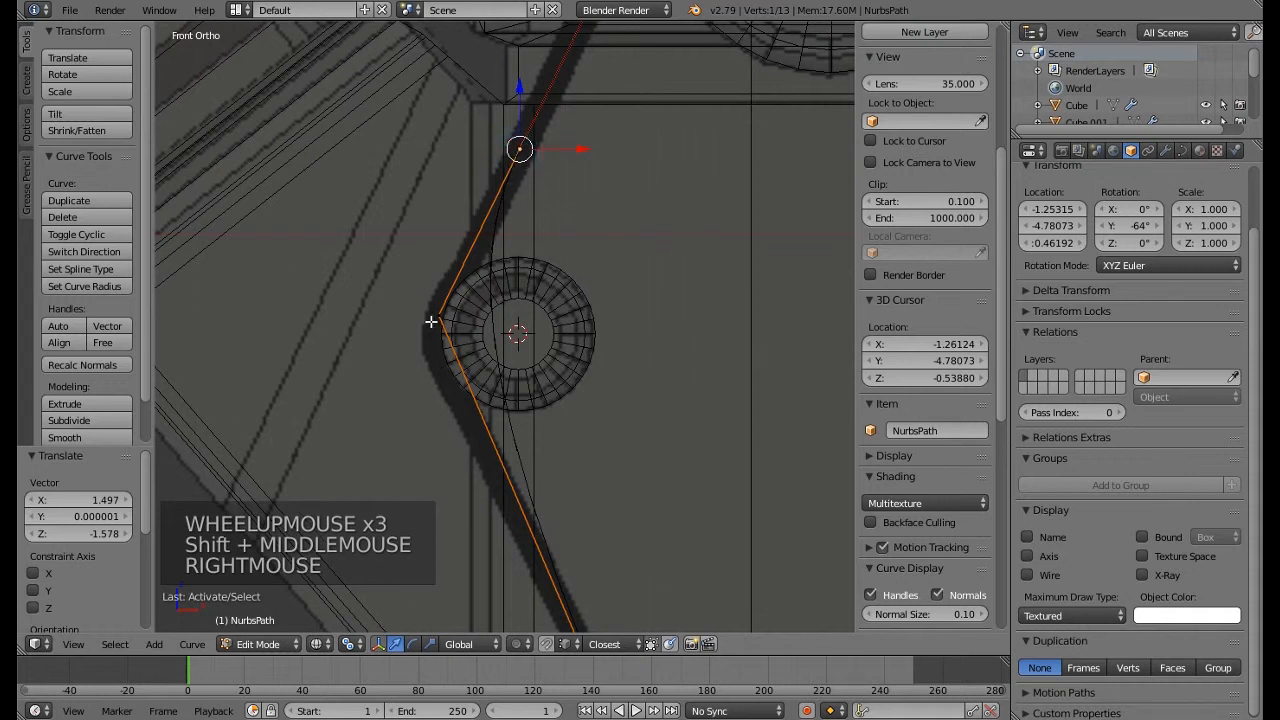
scroll(460, 400, "down", 4)
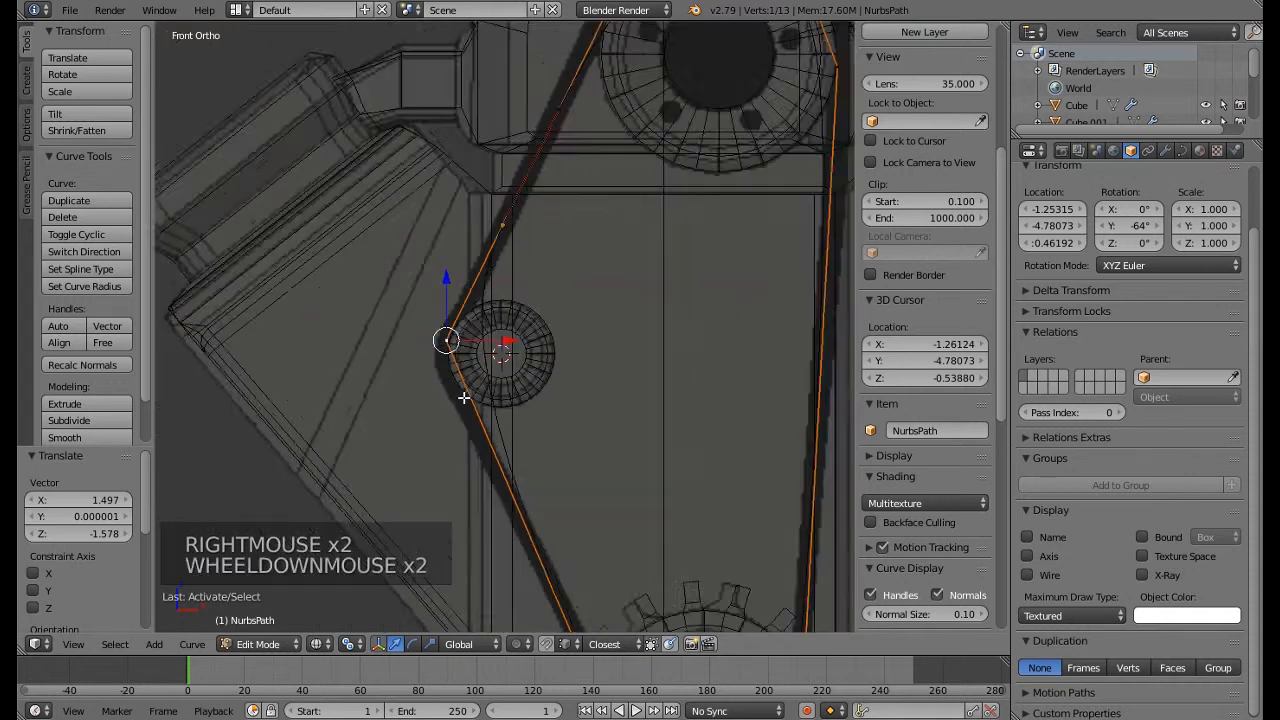
middle_click_drag(460, 394, 463, 303, "shift")
Place the path's free starting point beside the idler pulley and extrude two points around it and down along the belt
right_click(520, 466)
left_click_drag(520, 466, 423, 275)
scroll(424, 287, "up", 4)
key("e")
key("e")
key("e")
key("e")
key("e")
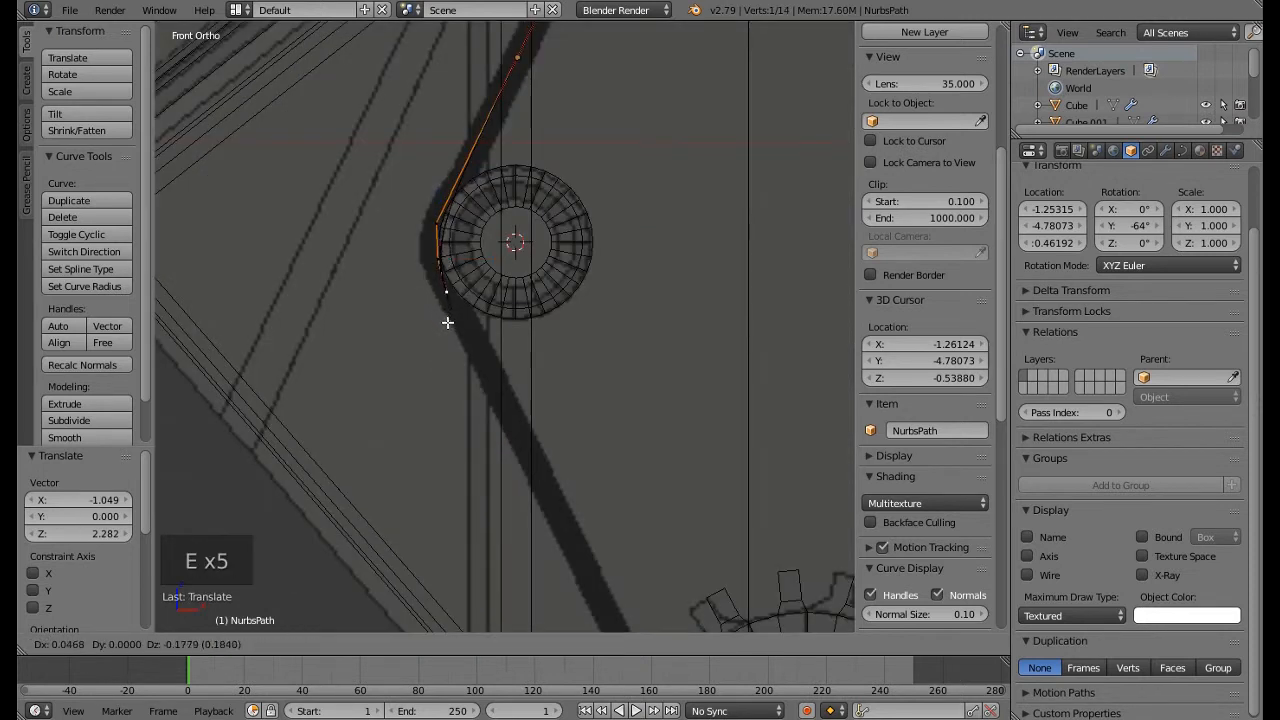
key("e")
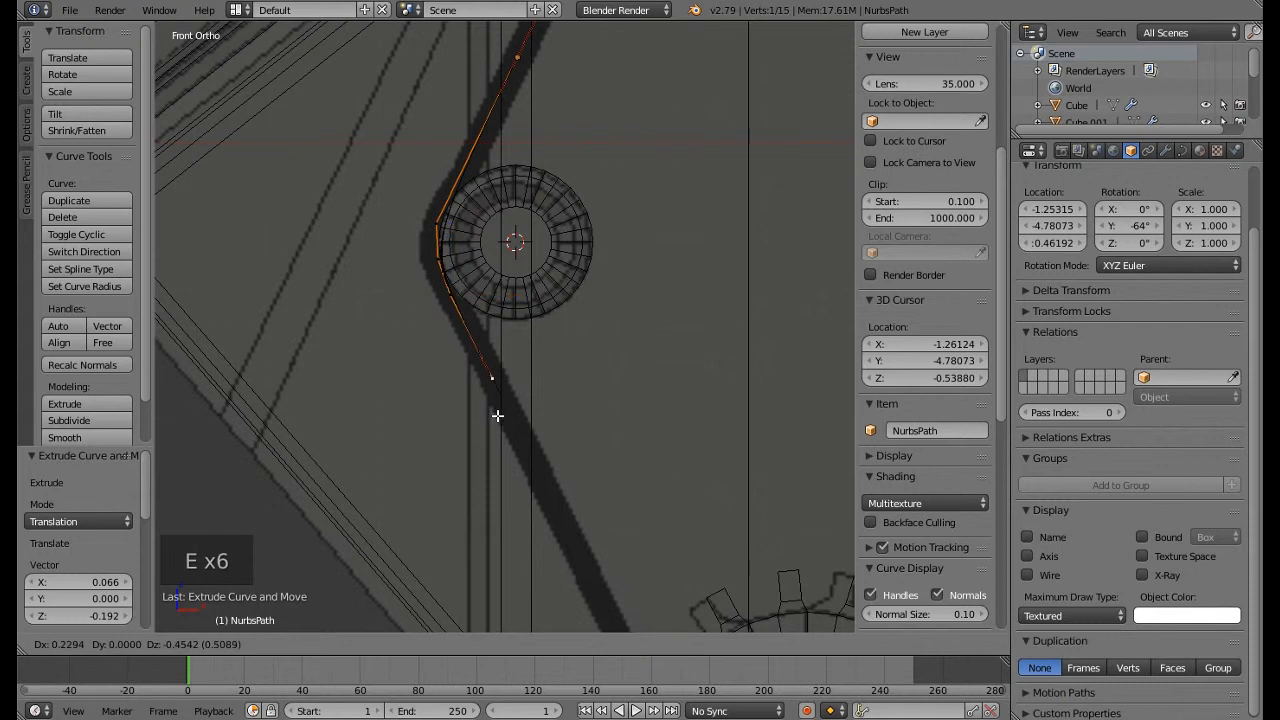
left_click(536, 512)
Enable snapping and move the extruded free end onto the path's other end at the crank pulley to close the loop
middle_click_drag(536, 512, 409, 300, "shift")
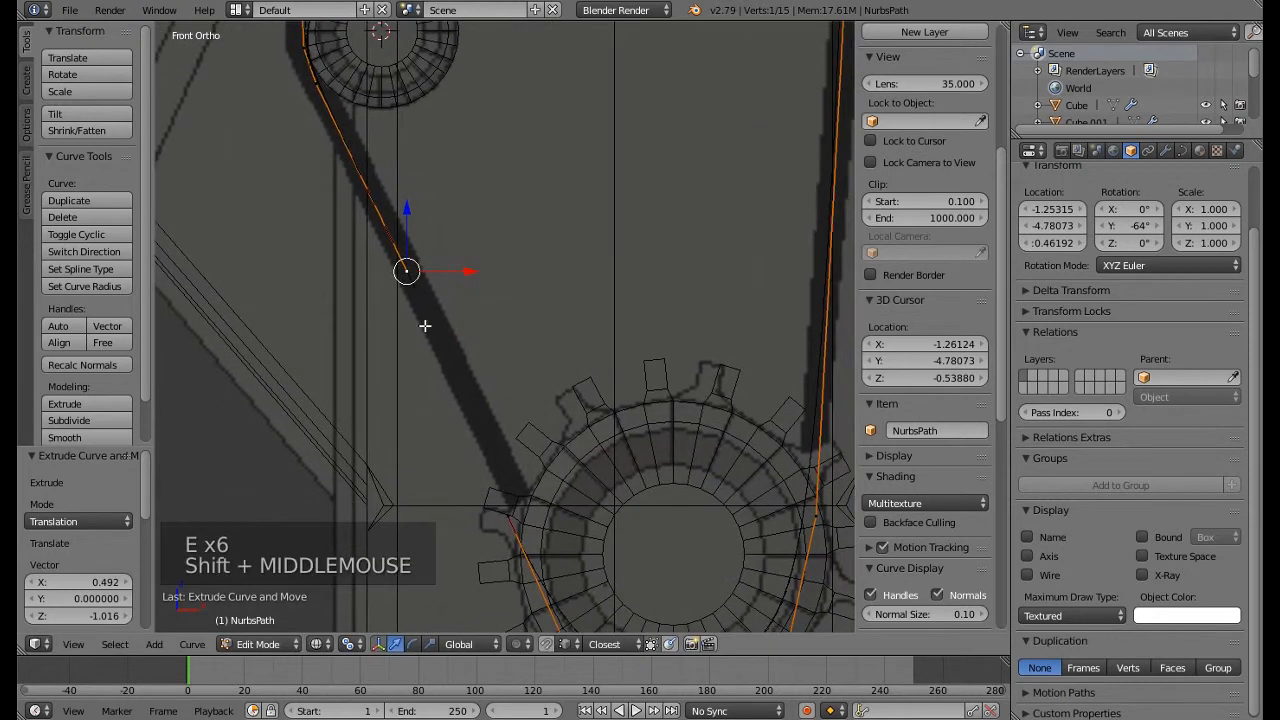
left_click(548, 645)
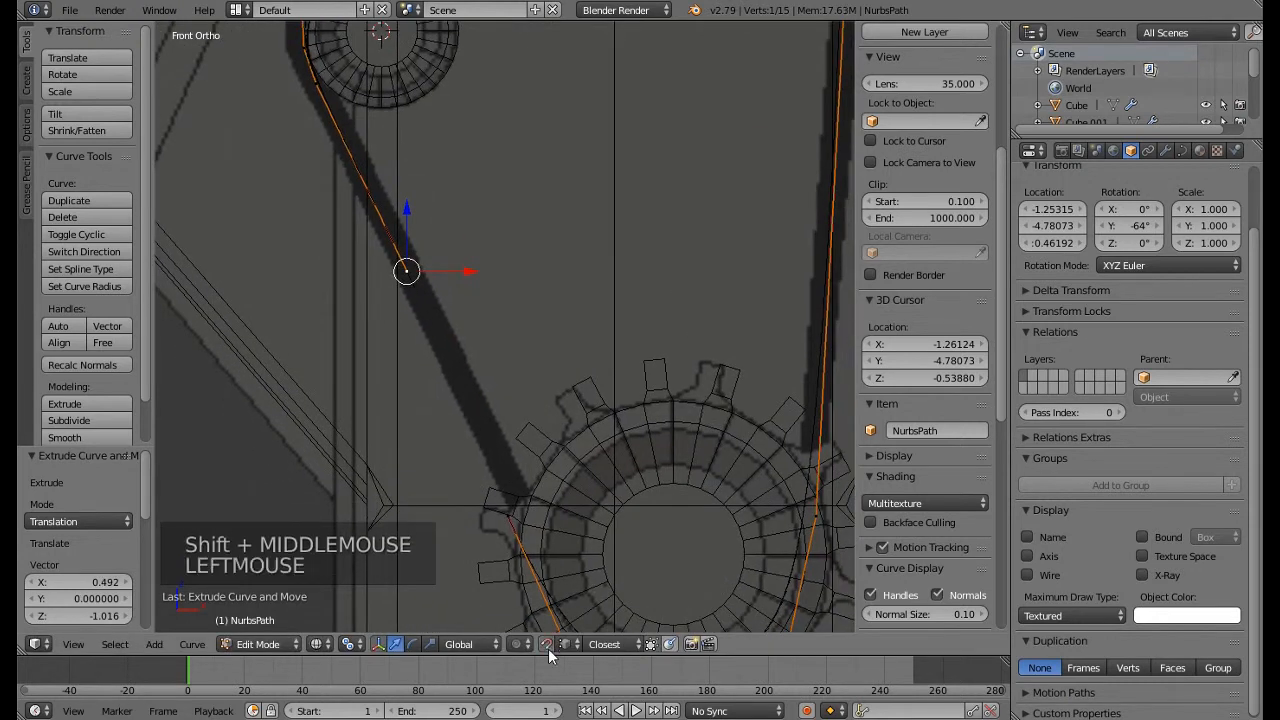
left_click(407, 271)
left_click_drag(407, 271, 510, 518)
scroll(539, 510, "down", 5)
middle_click_drag(616, 366, 563, 402, "shift")
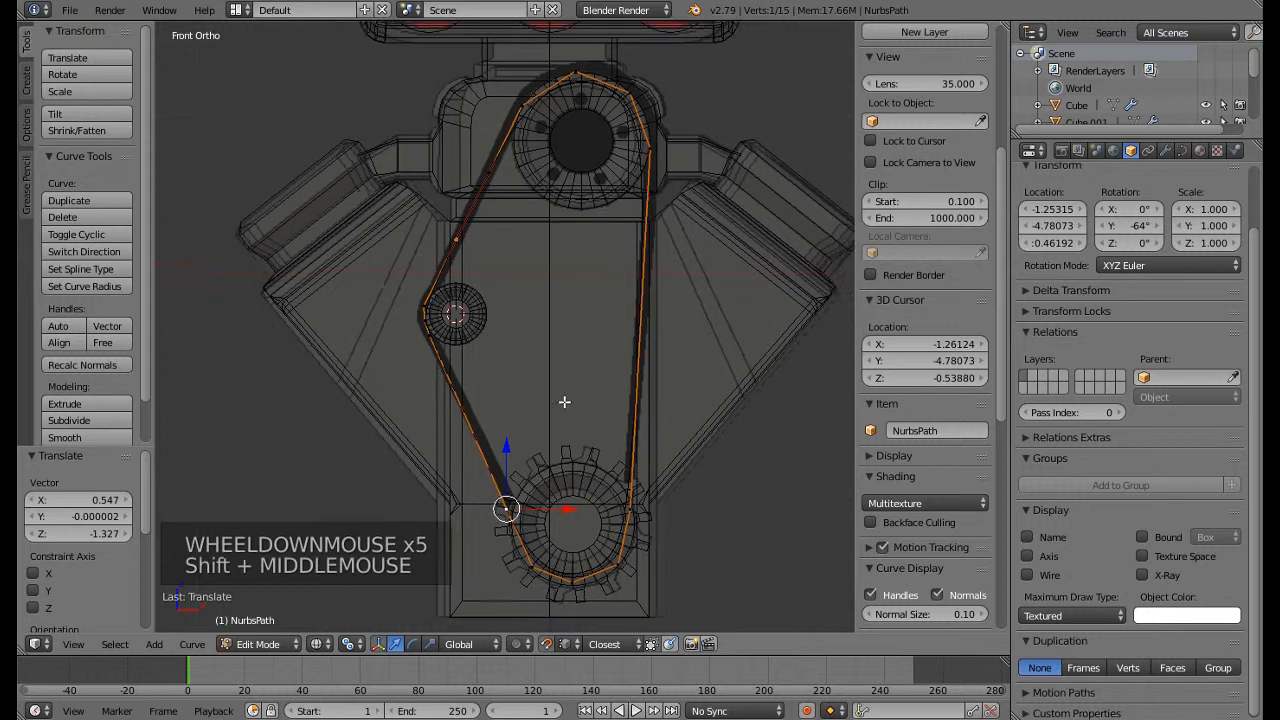
scroll(572, 227, "down", 1, "shift")
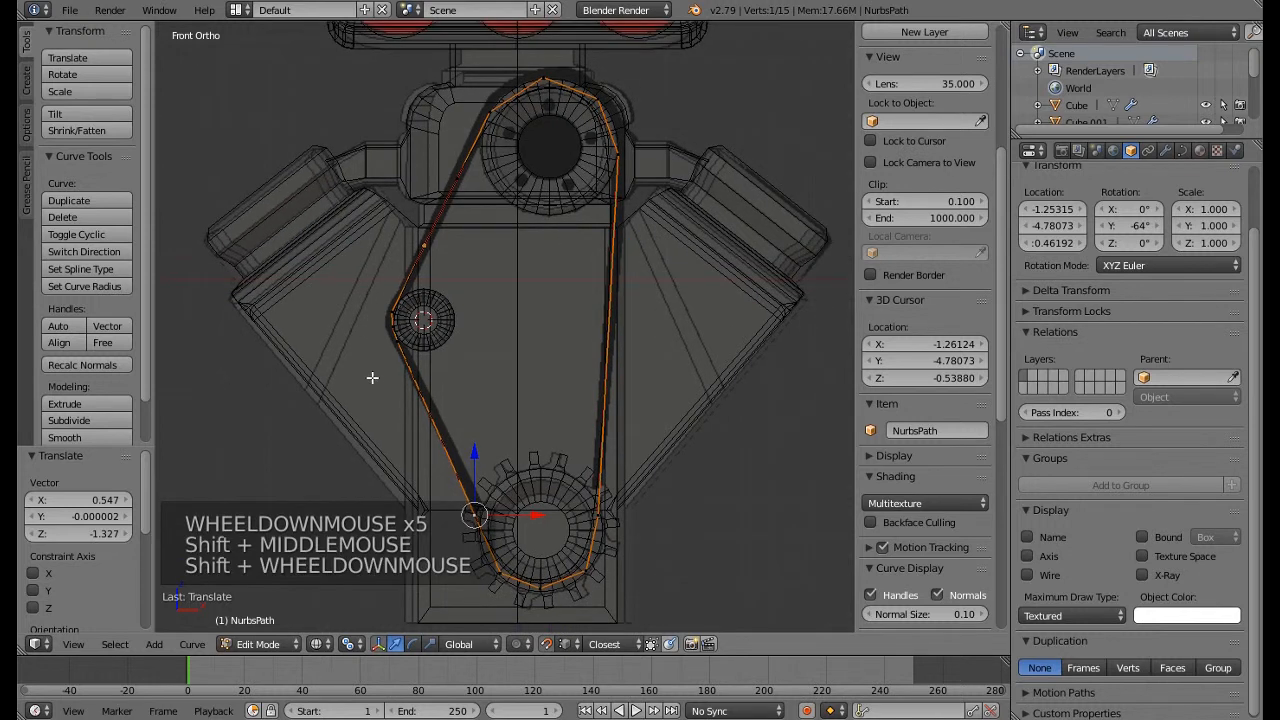
Display the engine in solid shading and set the belt curve's fill mode to Full
scroll(372, 377, "down", 4)
key("z")
mouse_move(372, 390)
middle_mouse_down()
mouse_move(363, 346)
mouse_move(449, 291)
mouse_move(402, 345)
mouse_move(446, 385)
middle_mouse_up()
scroll(391, 323, "up", 2)
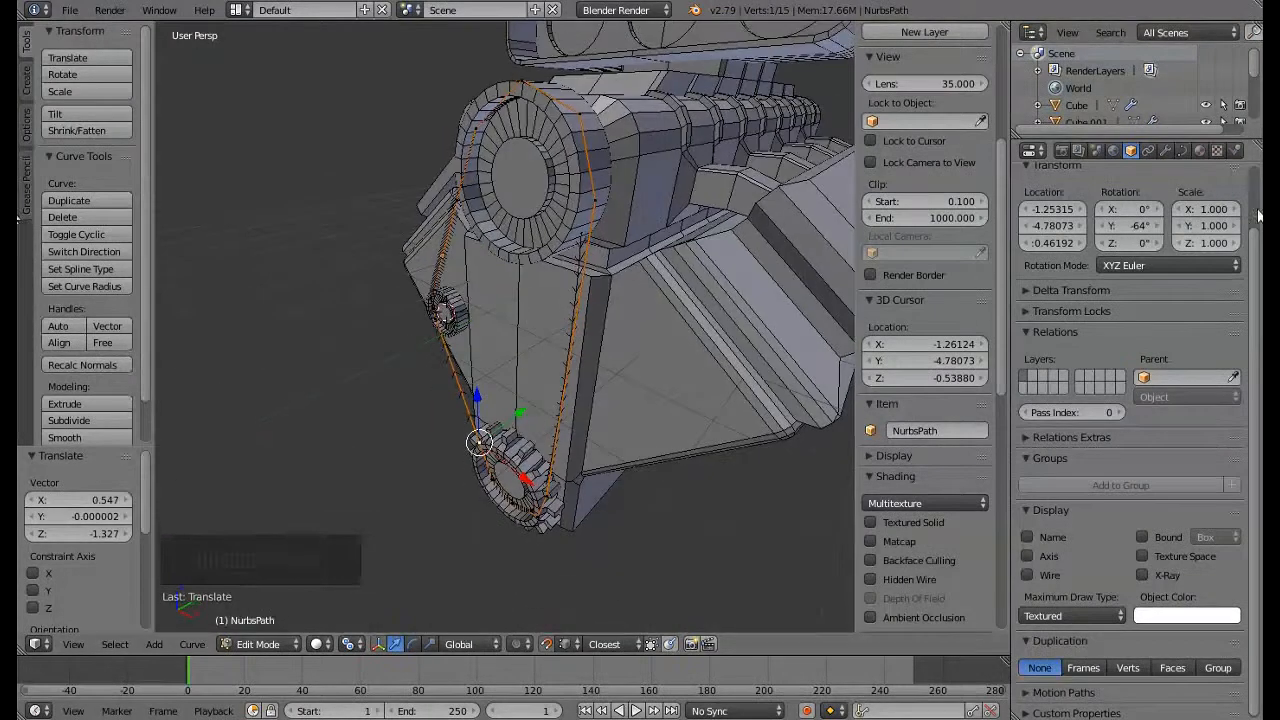
left_click(1184, 149)
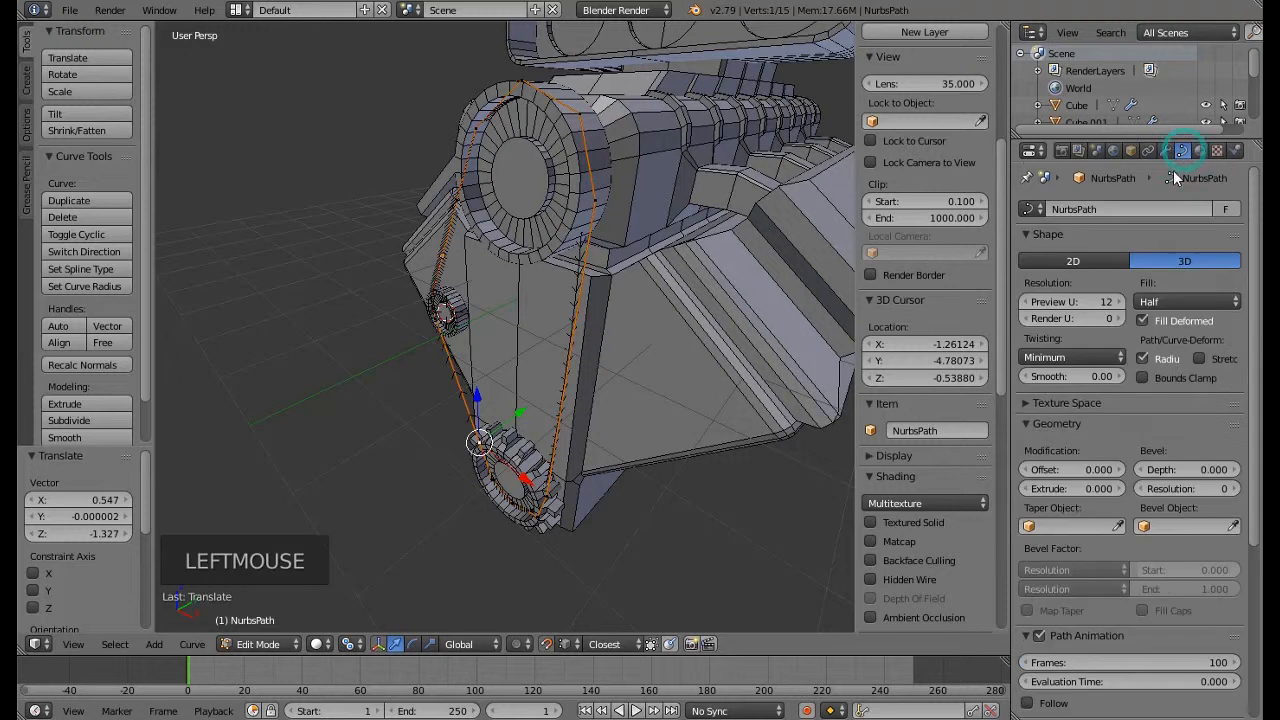
left_click(1160, 300)
left_click(1158, 286)
scroll(1162, 444, "down", 4)
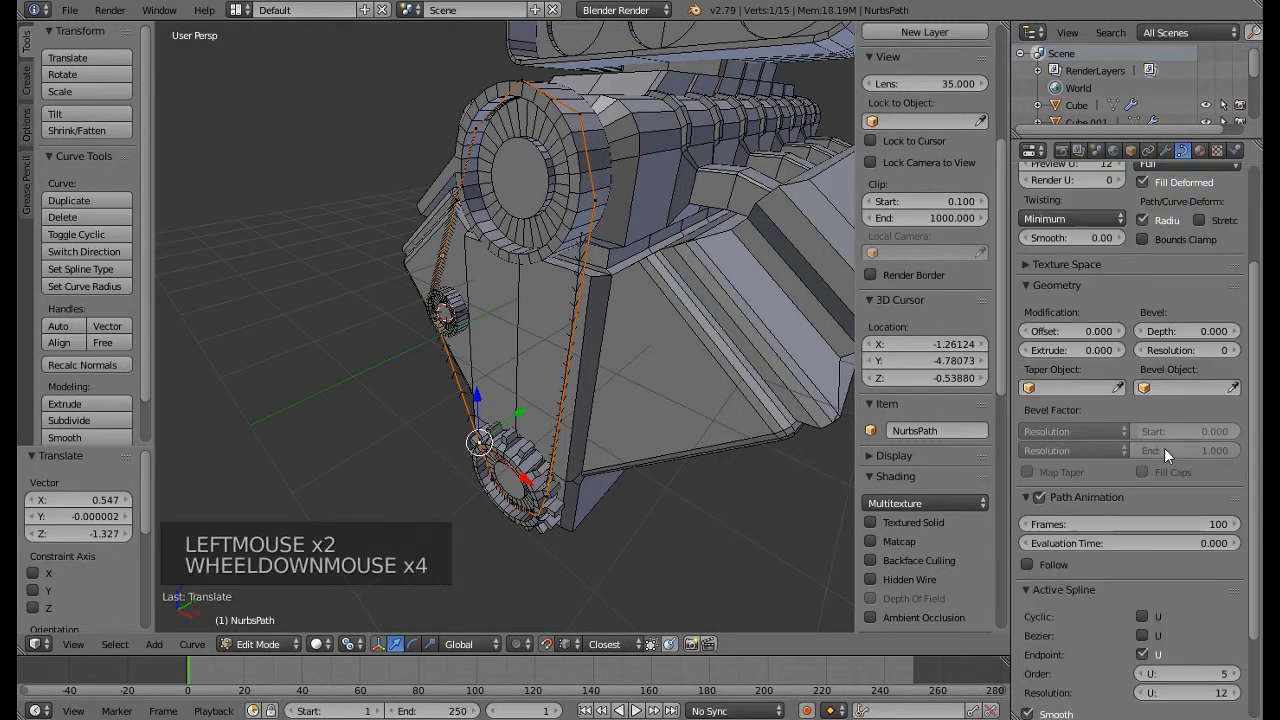
Set the belt curve's bevel resolution to 3 and its bevel depth to about 0.048
left_click(1200, 350)
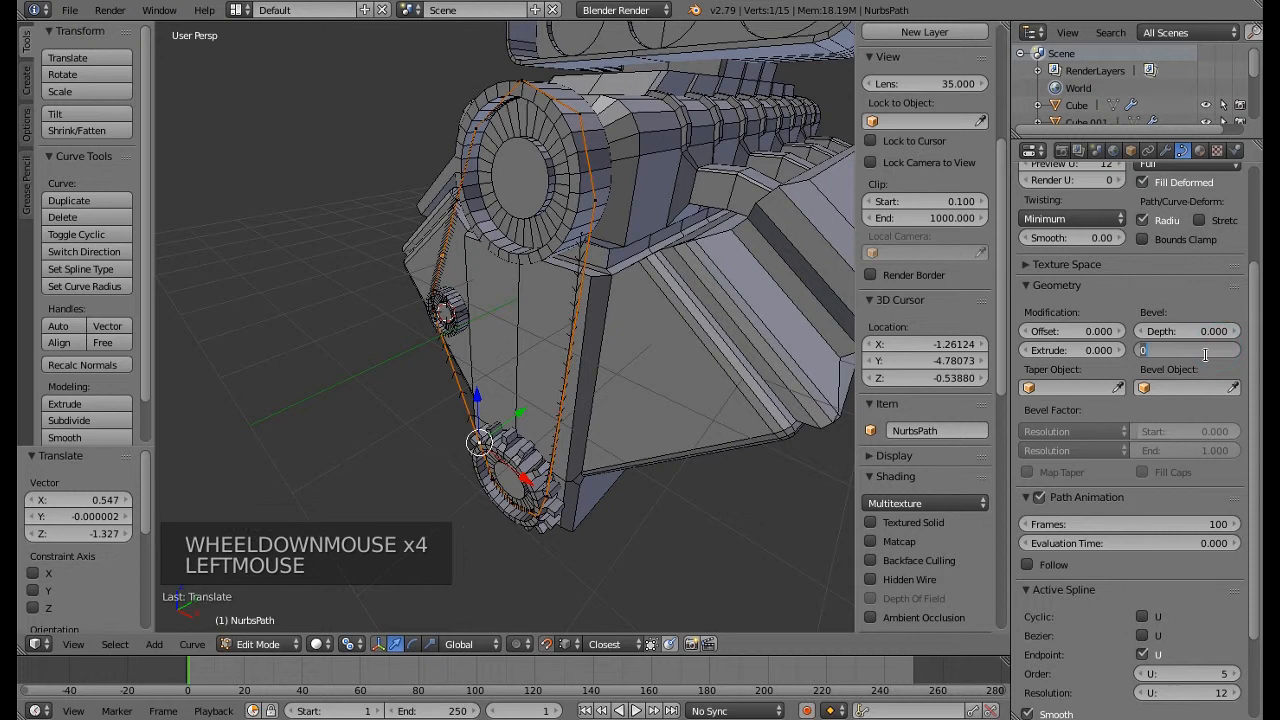
left_click_drag(1189, 331, 1228, 331)
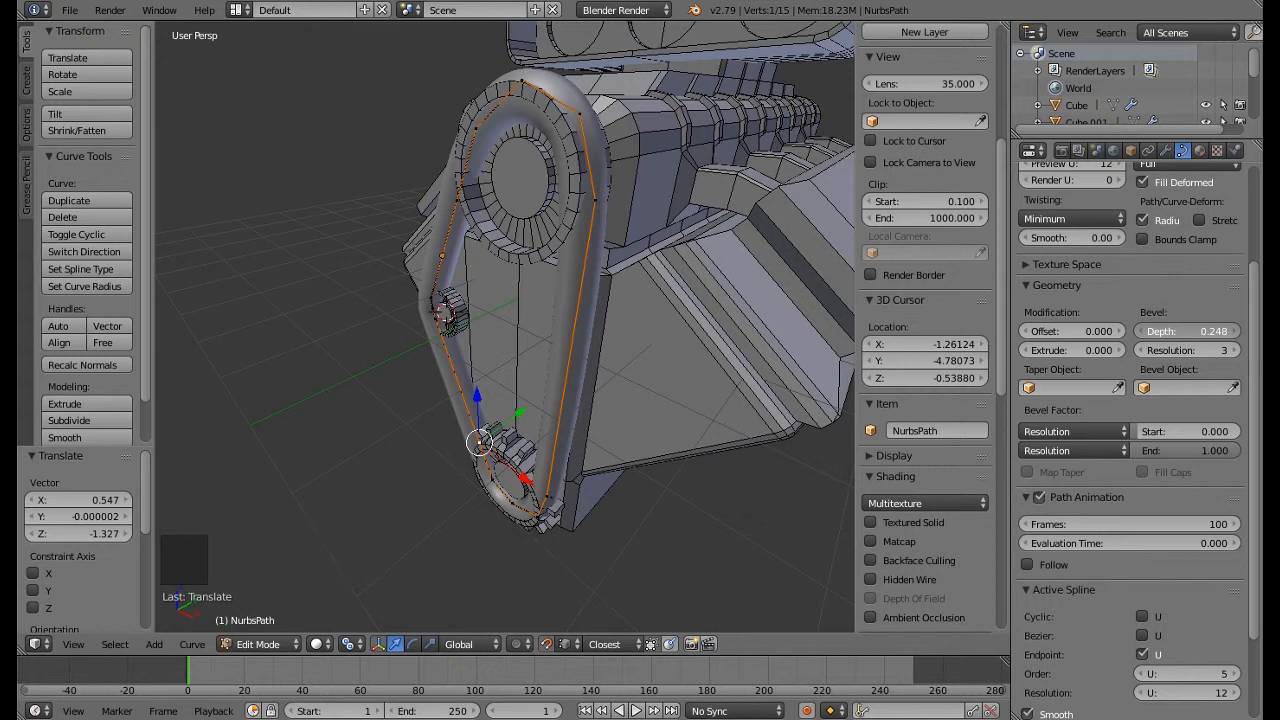
left_click_drag(1228, 331, 1204, 331)
Select all points of the belt curve and move them about -1.926 along Y, out in front of the pulleys
key("a")
key("a")
key("a")
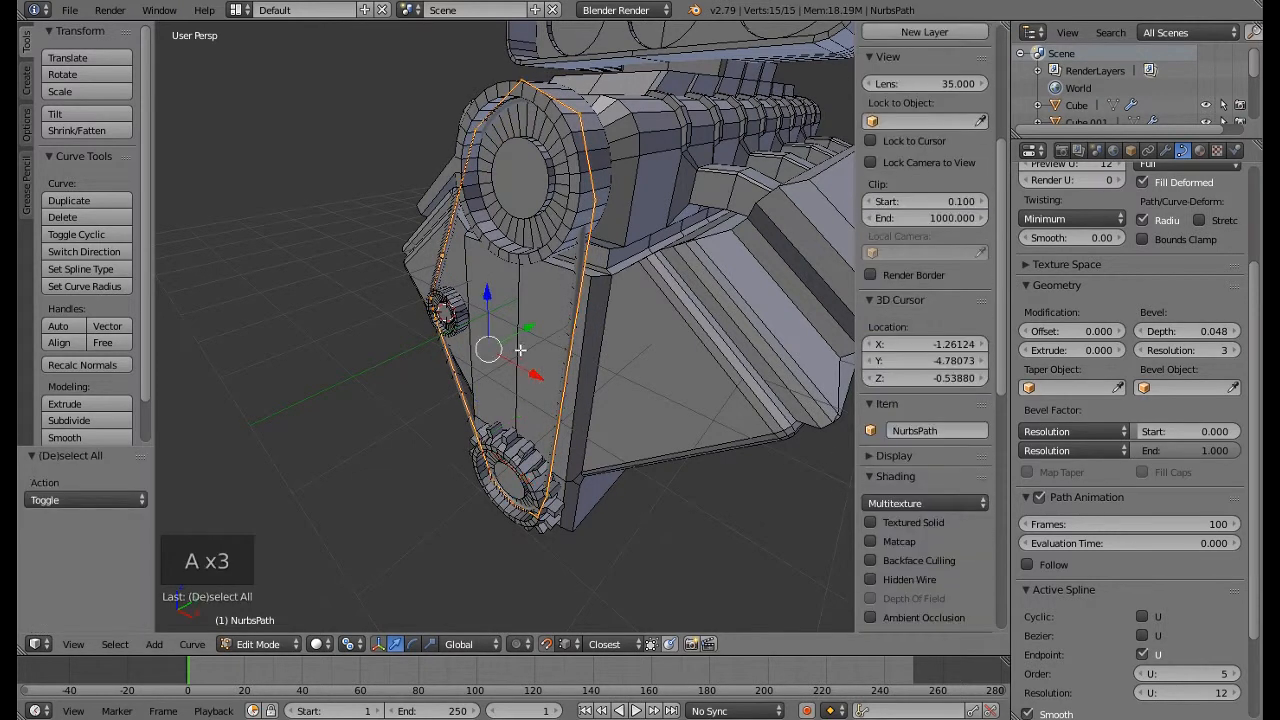
left_click_drag(522, 335, 380, 392)
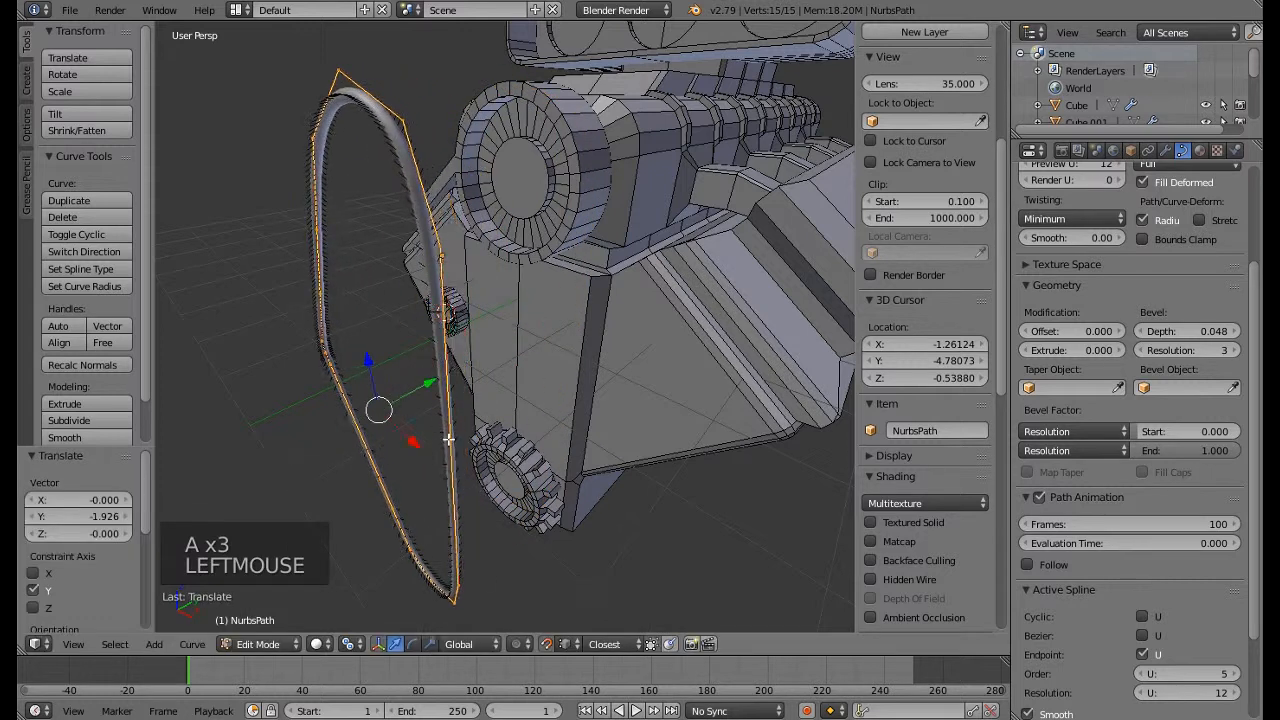
middle_click_drag(448, 440, 1135, 420)
key("KP_Decimal")
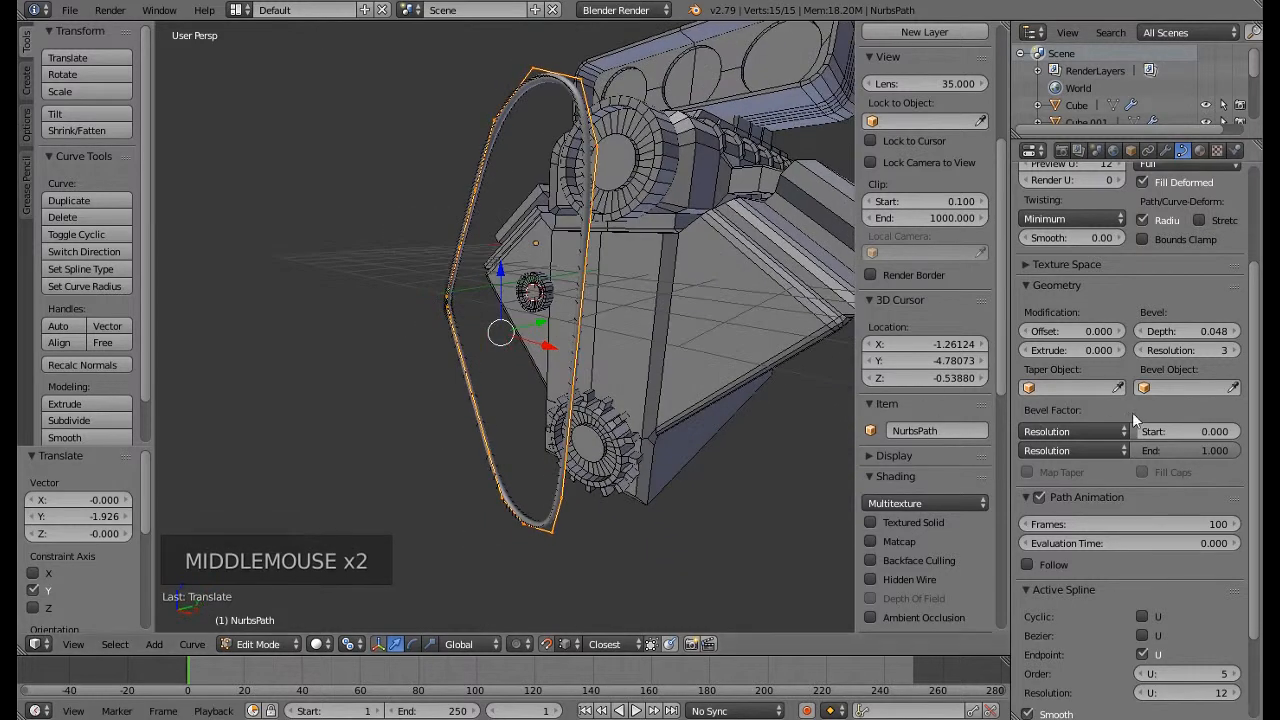
Set the belt curve's bevel depth to 0.1
left_click(1186, 331)
left_click_drag(1186, 331, 1211, 331)
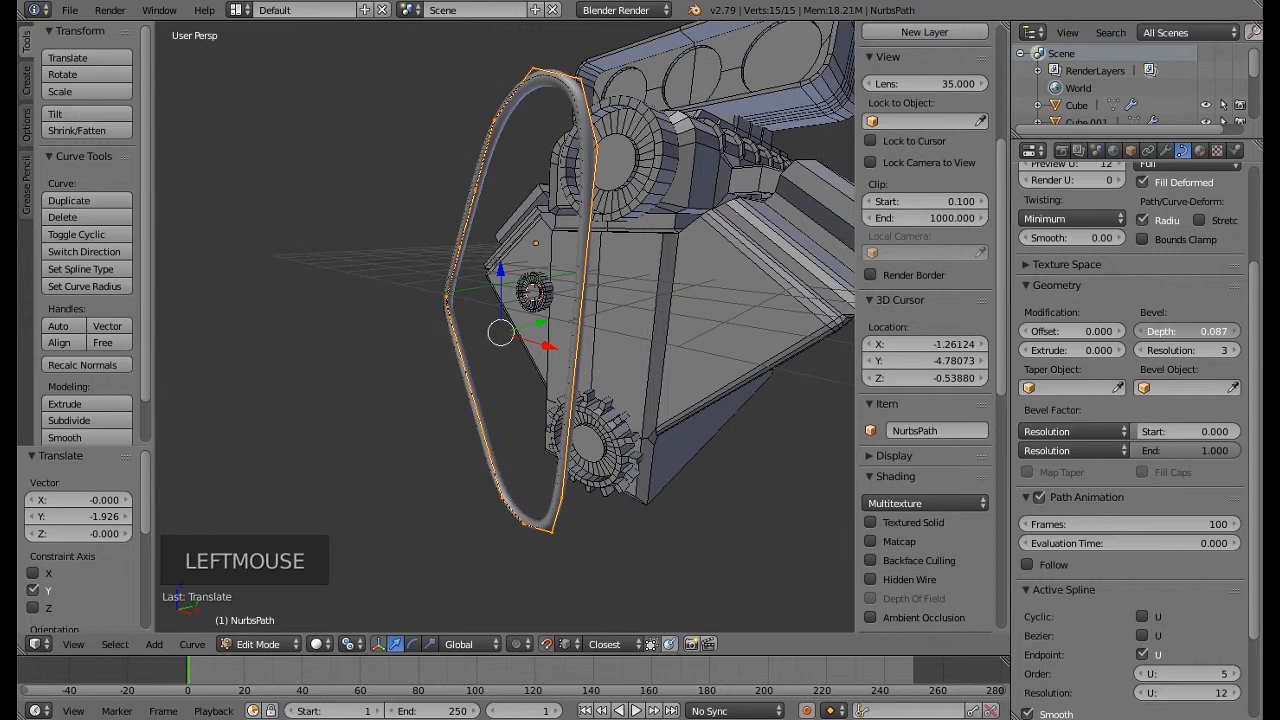
left_click(1190, 331)
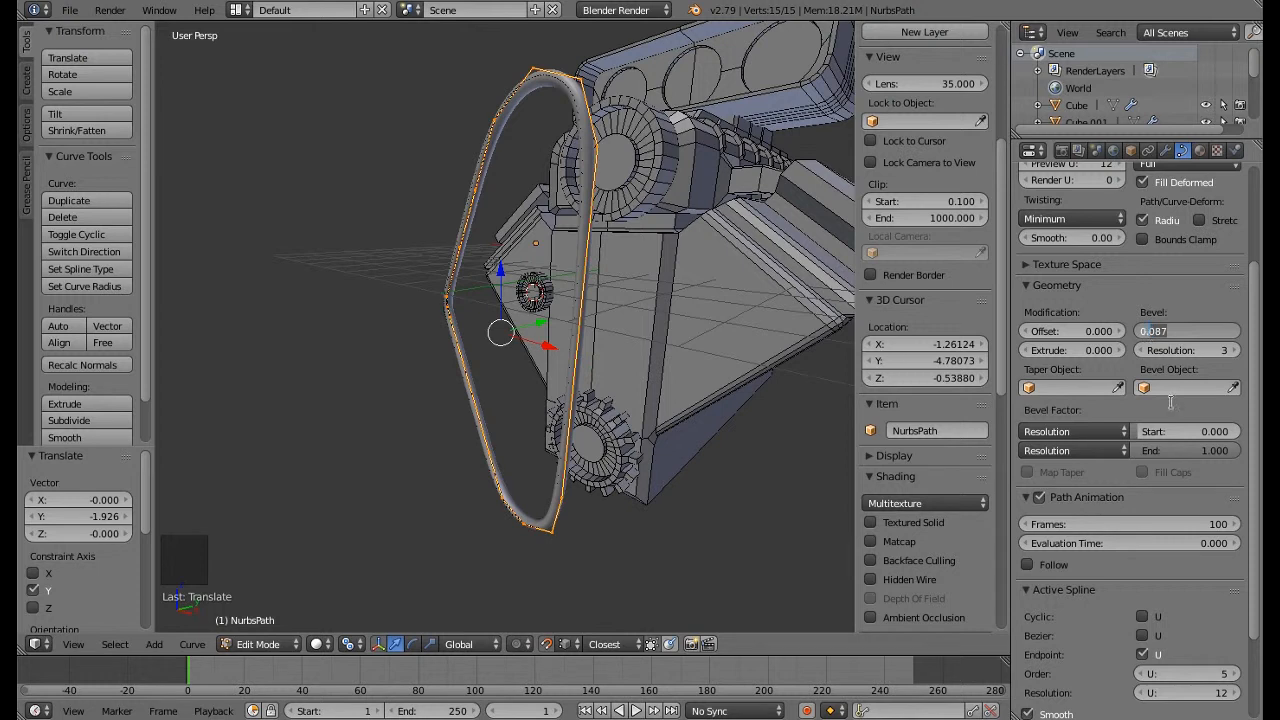
type("0.1")
key("Return")
middle_click_drag(541, 399, 494, 369)
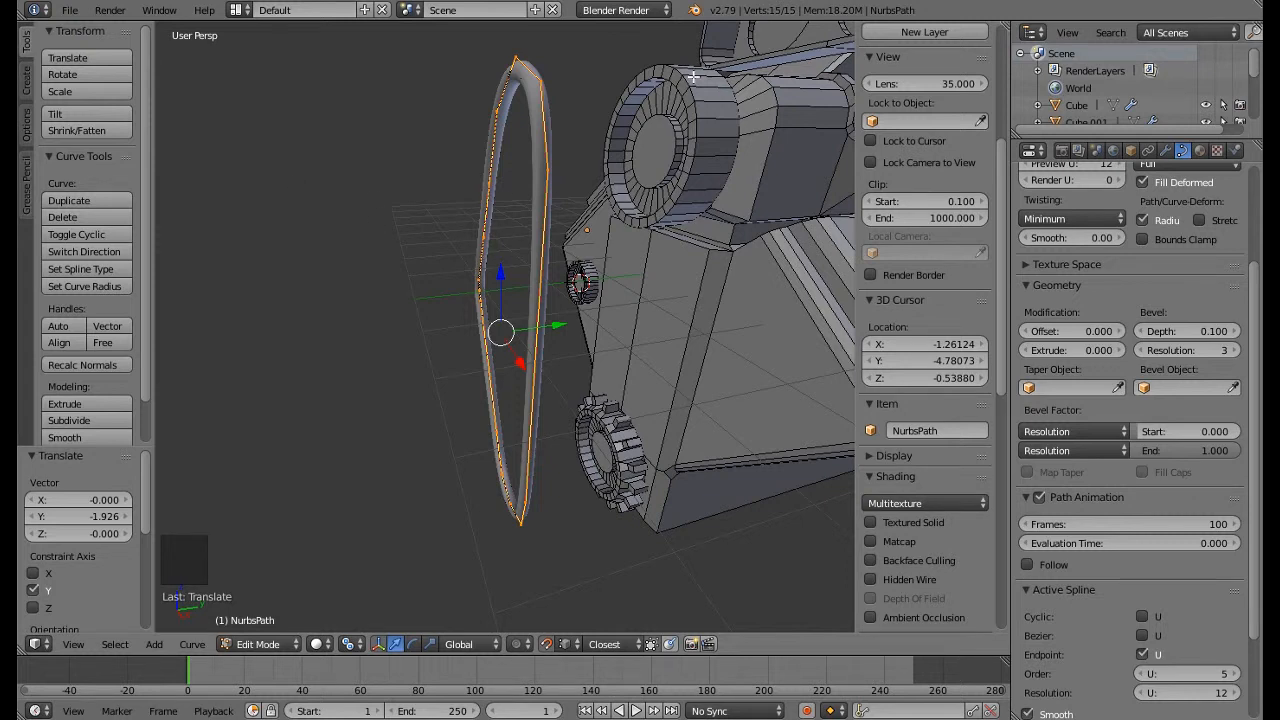
Set the belt curve's active spline resolution to 3 and its order to 3
middle_click_drag(596, 427, 483, 399)
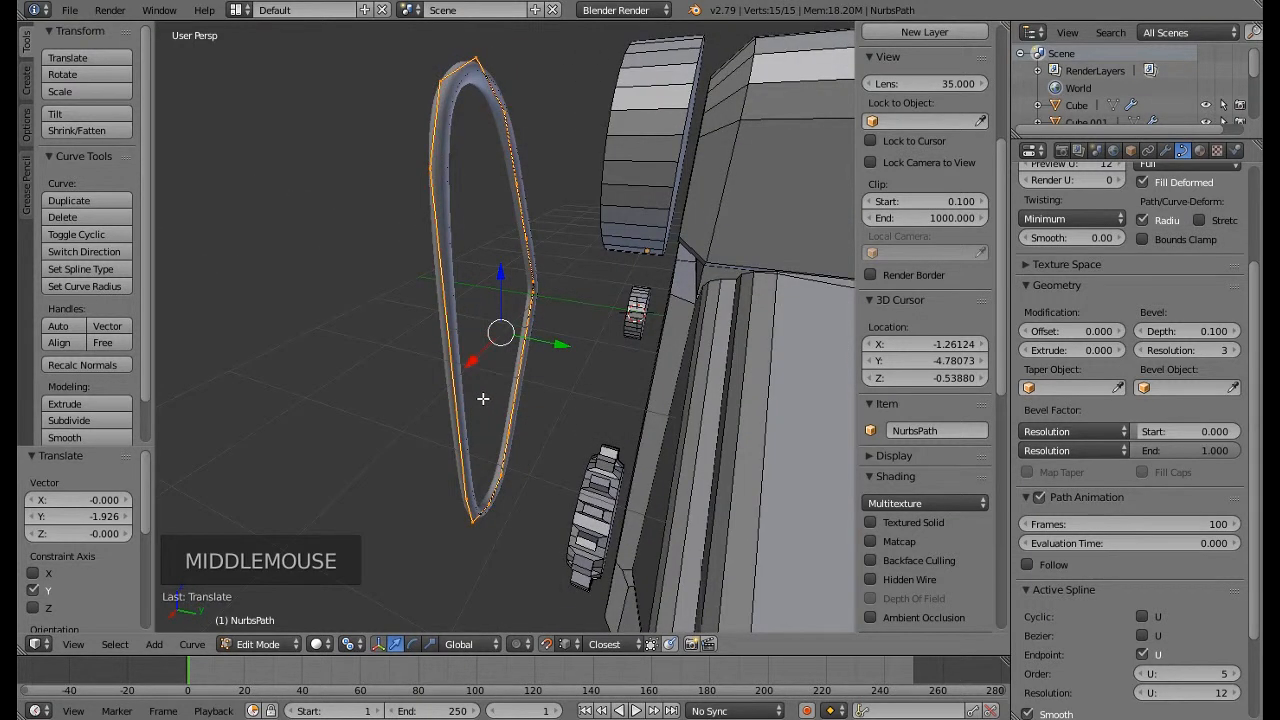
scroll(1138, 596, "down", 6)
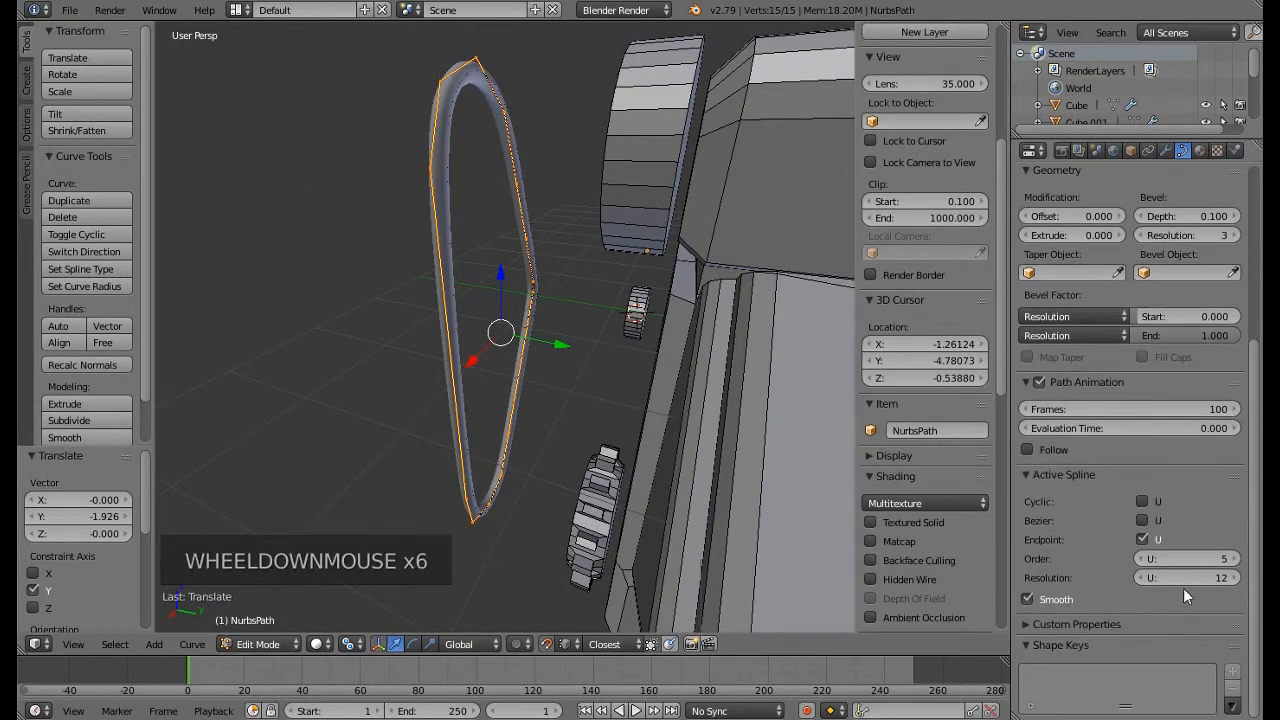
left_click(1187, 578)
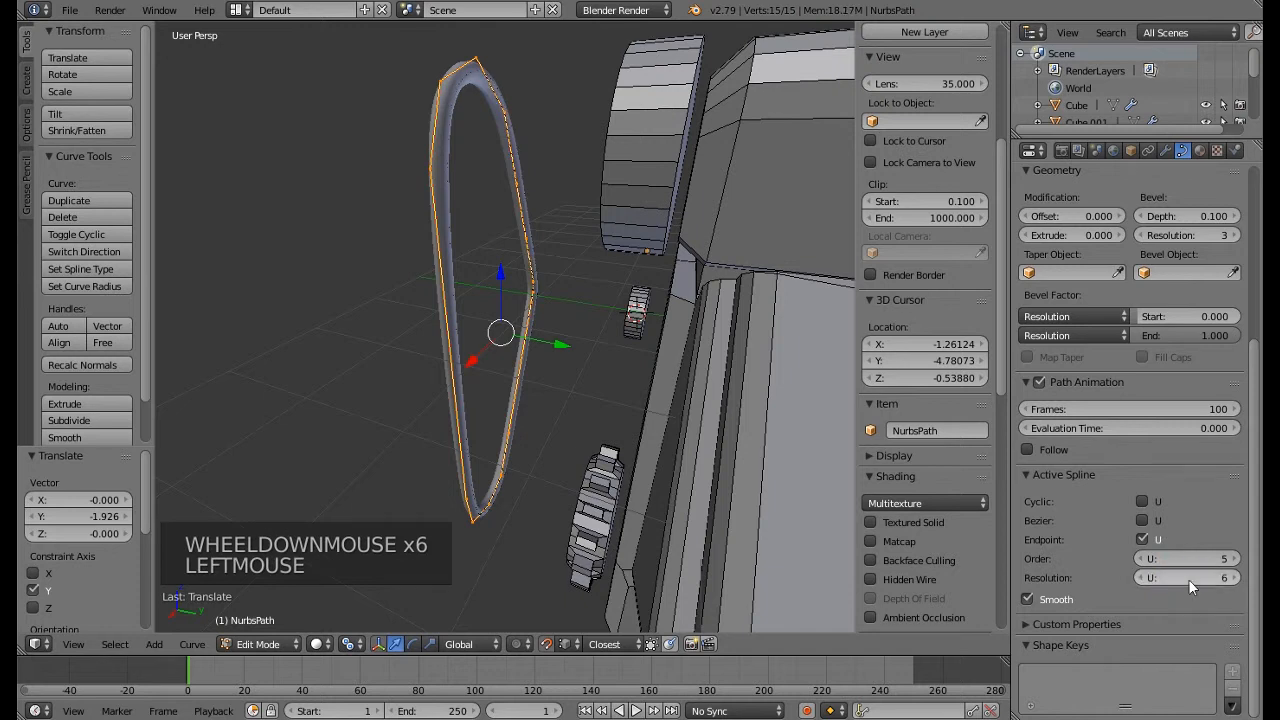
left_click(1203, 577)
type("3")
key("Return")
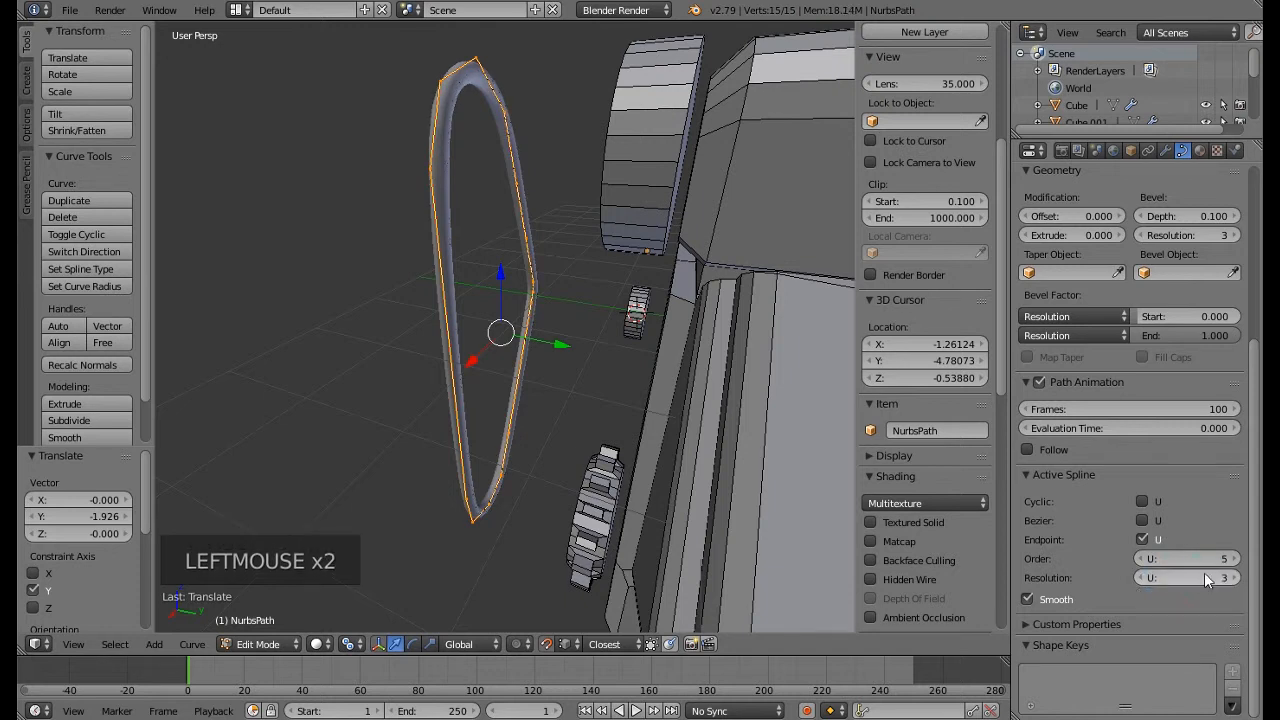
left_click(1209, 558)
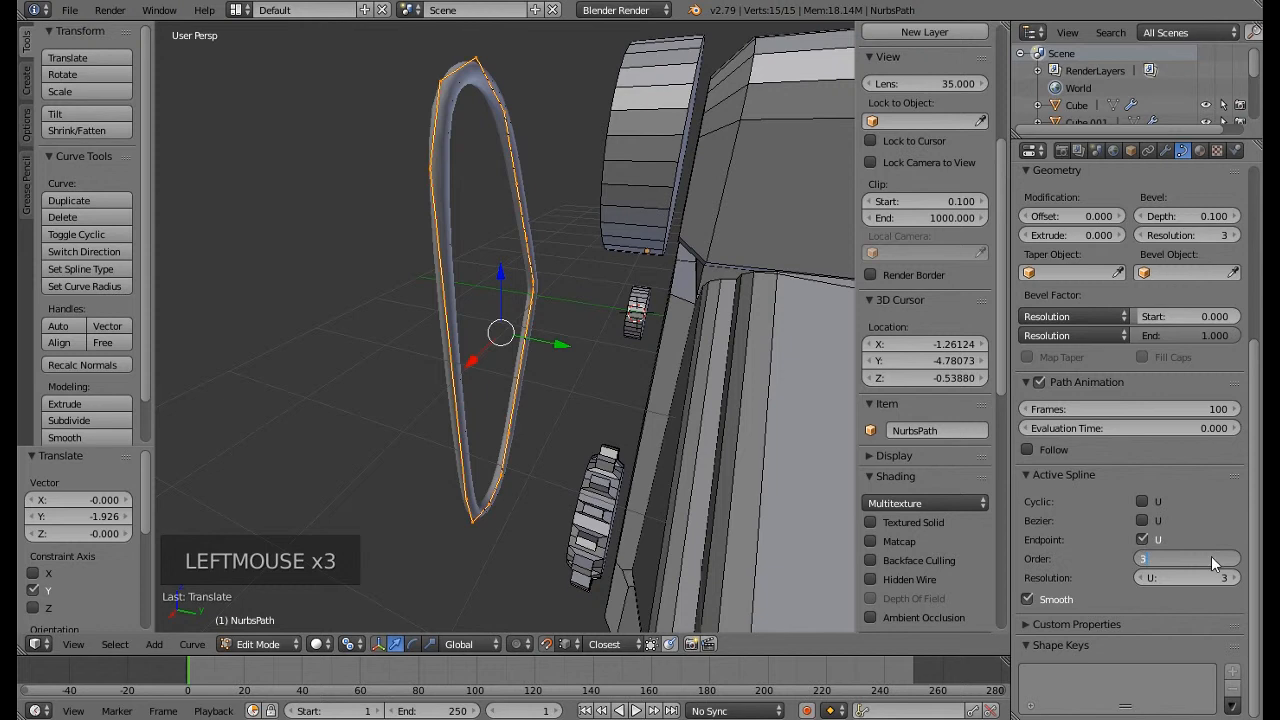
key("Return")
middle_click_drag(400, 298, 593, 264)
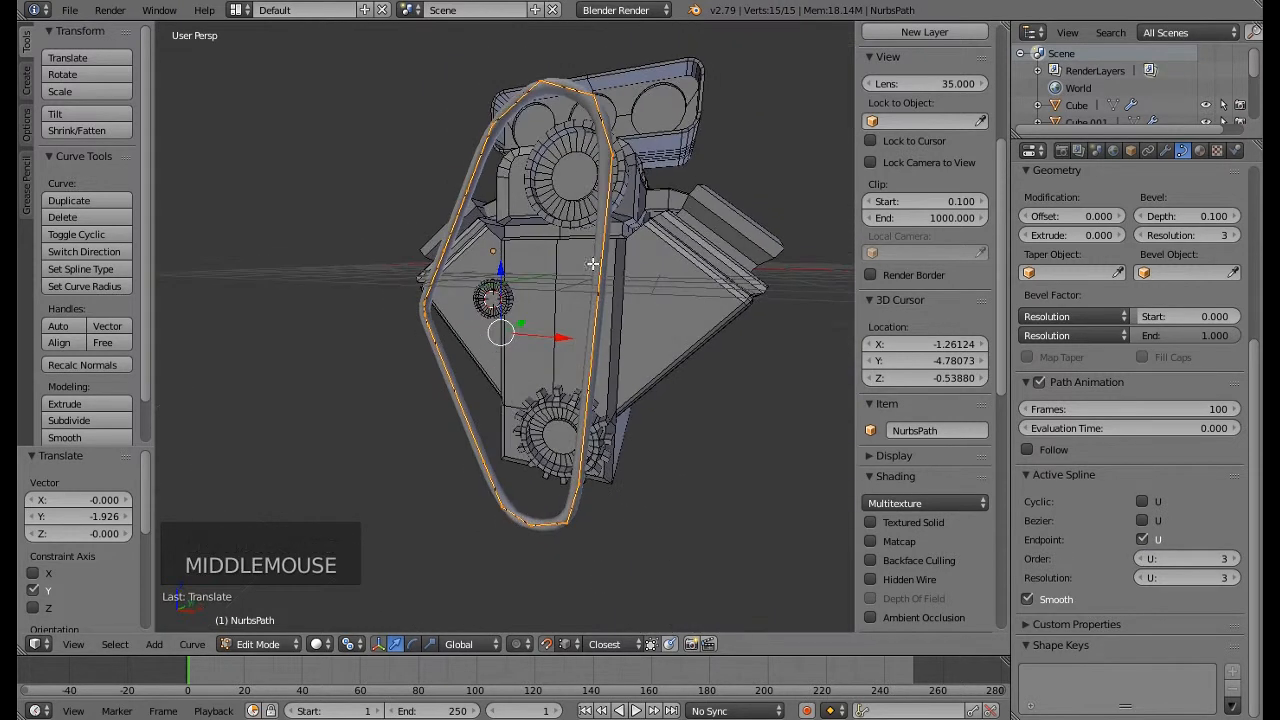
scroll(1146, 513, "up", 5)
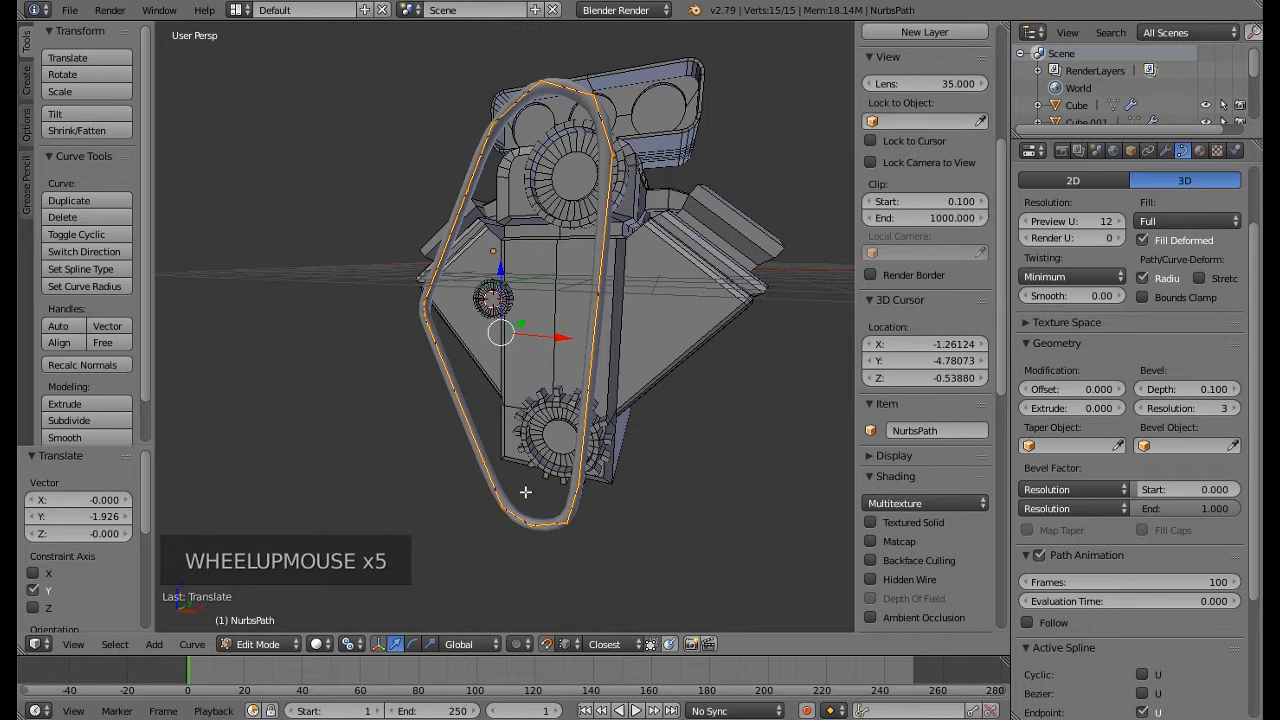
middle_click_drag(593, 431, 520, 445)
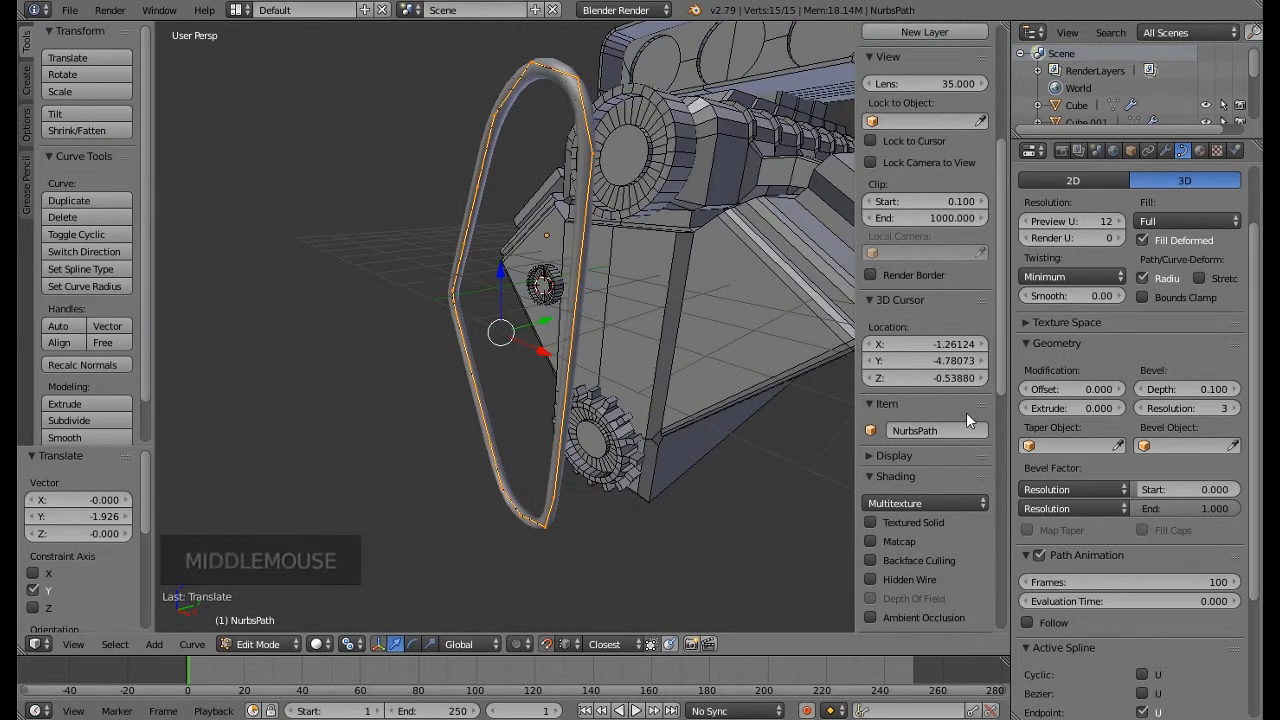
Duplicate the belt curve object in place and move the copy about -3.91 along Y, away from the engine
key("Tab")
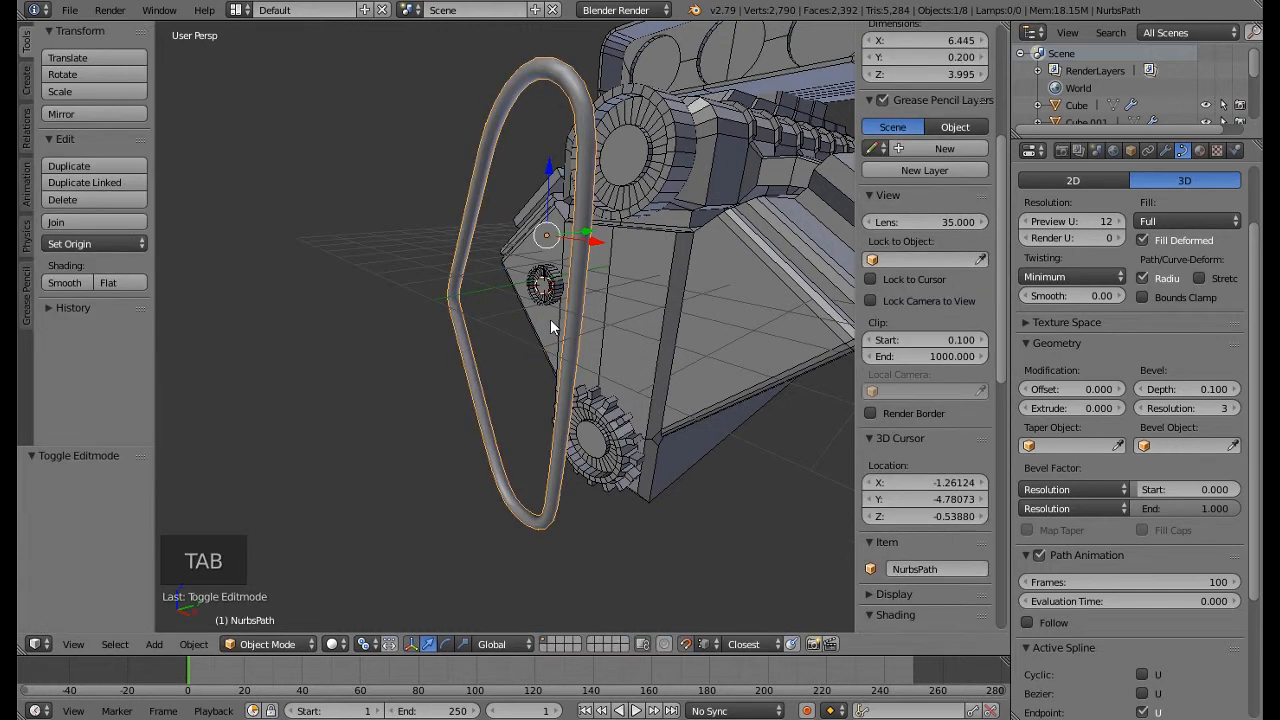
key("shift+d")
right_click(550, 335)
key("shift+Tab")
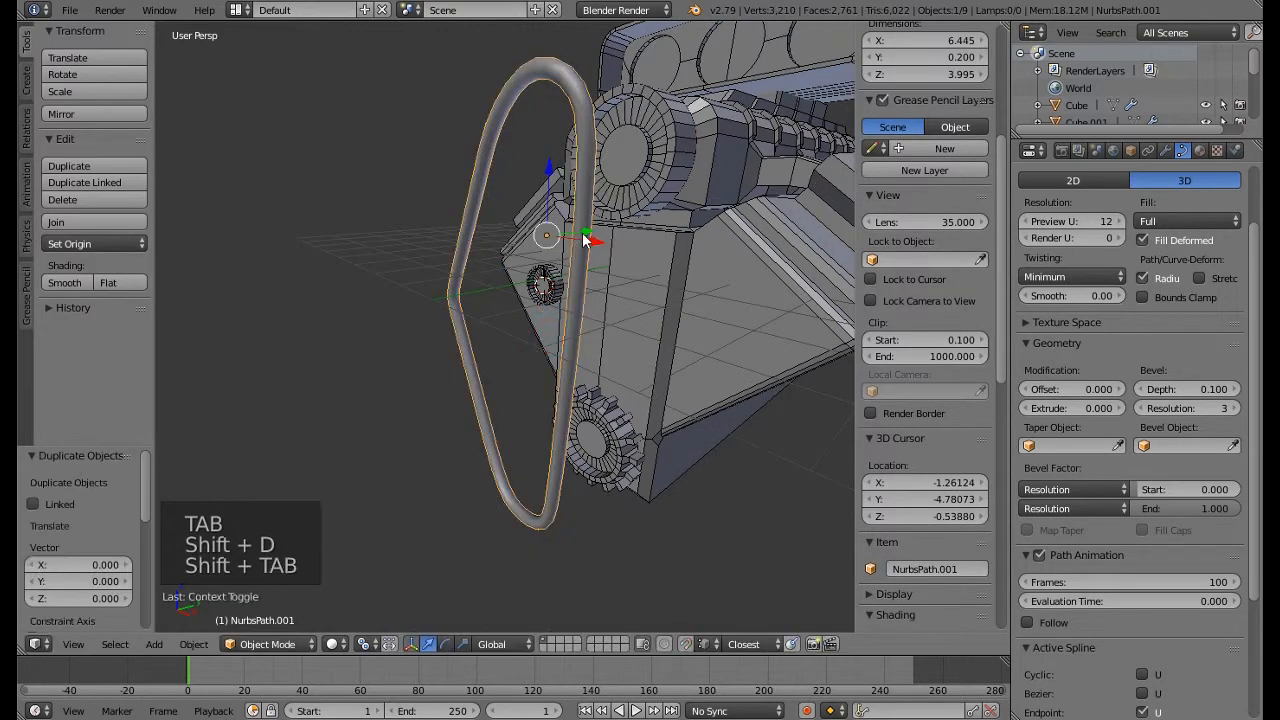
left_click_drag(585, 240, 380, 267)
middle_click_drag(377, 277, 348, 314)
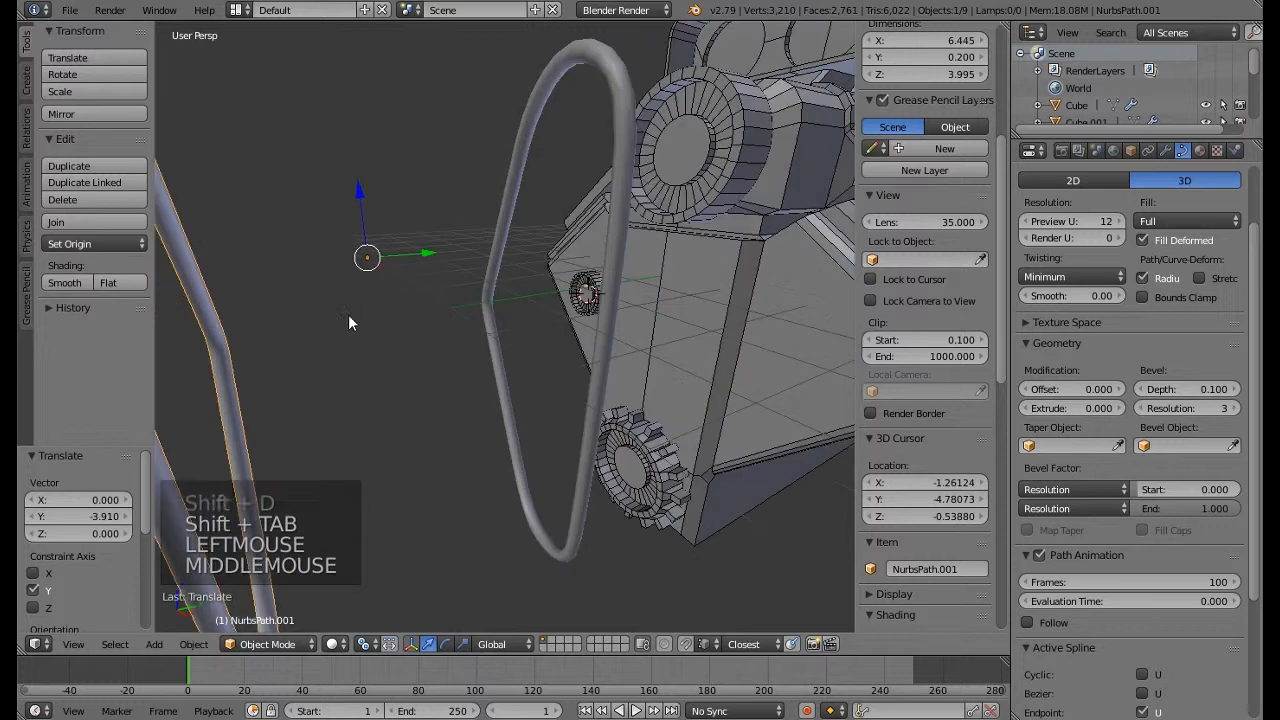
Convert the original belt curve, the one nearer the pulleys, to a mesh
right_click(493, 352)
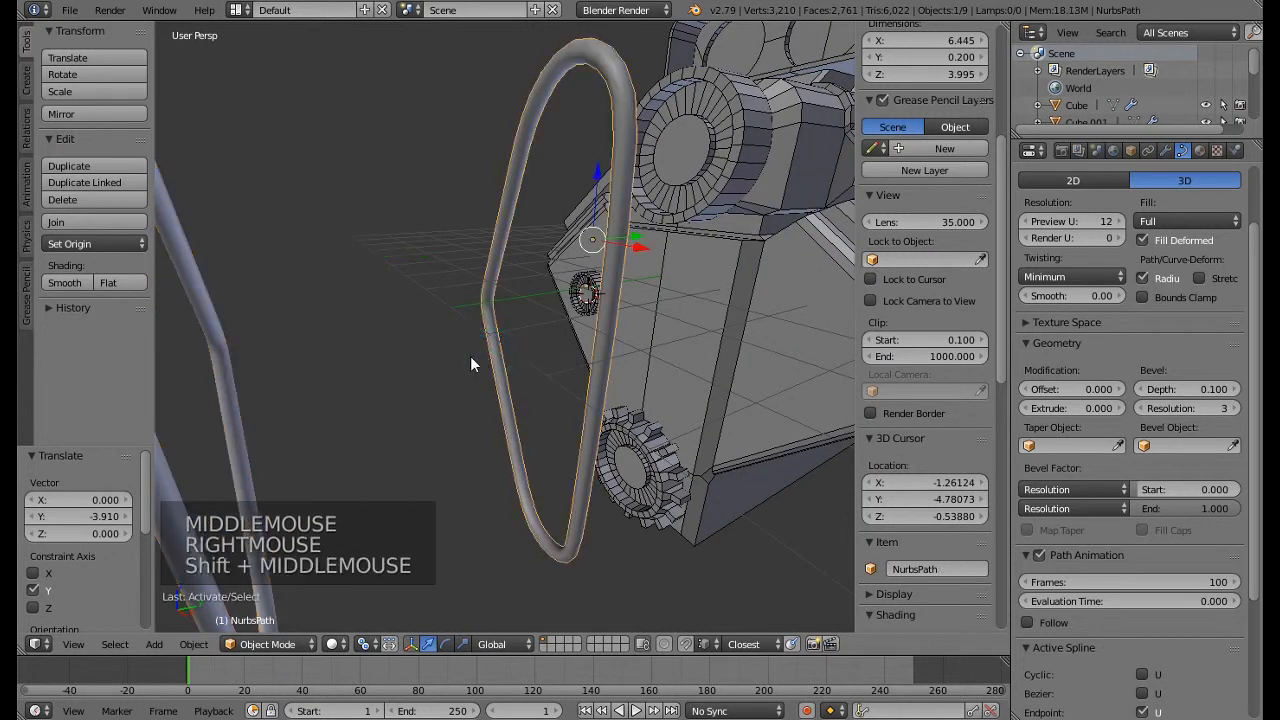
middle_click_drag(470, 356, 427, 363, "shift")
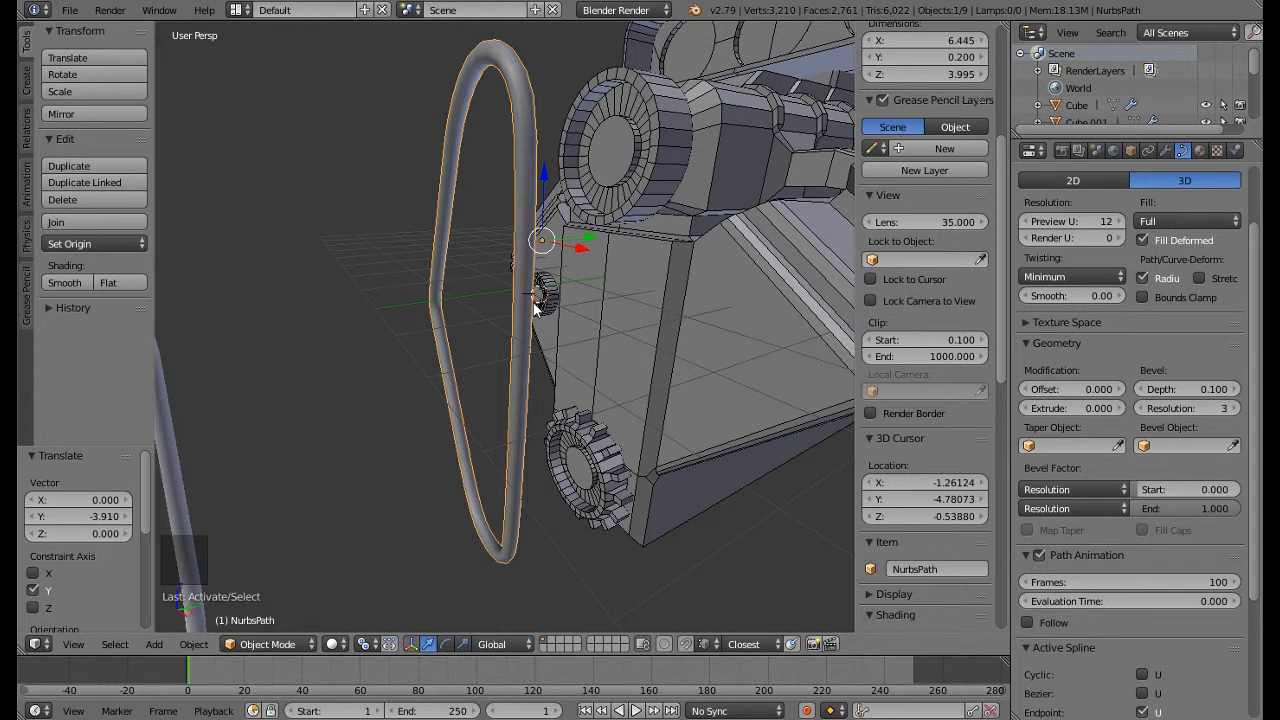
key("alt+c")
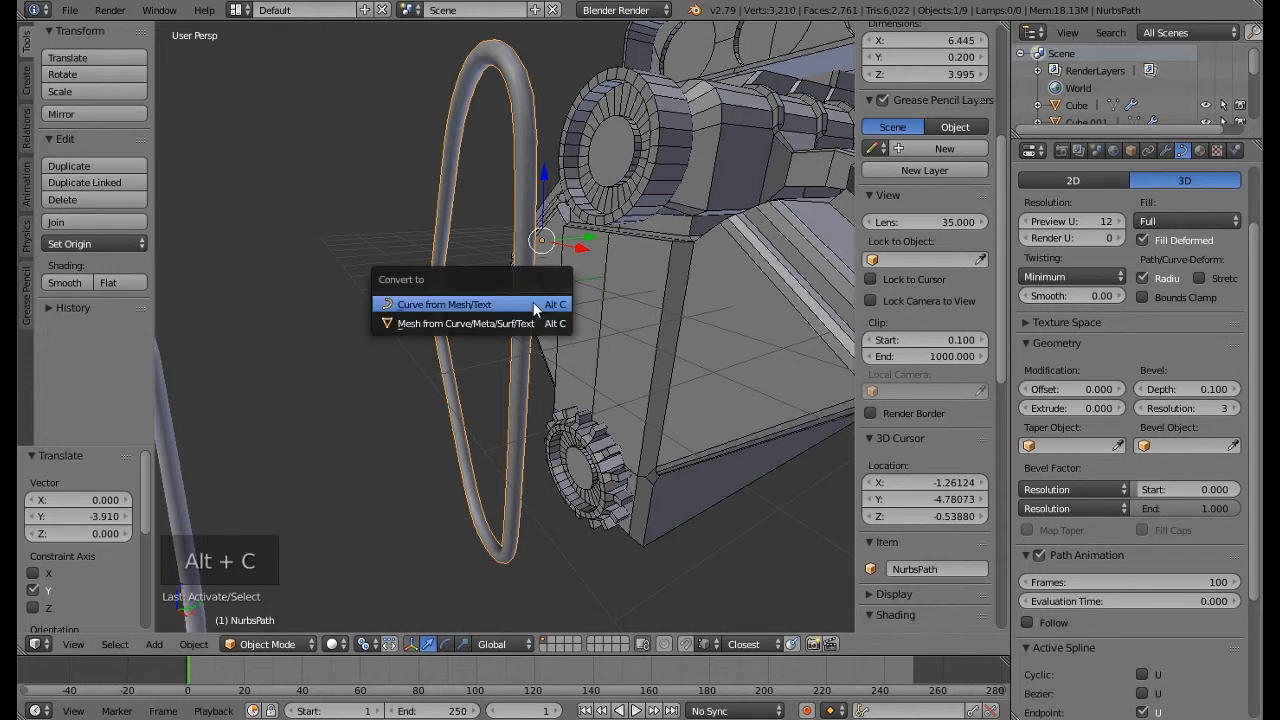
left_click(407, 325)
Widen the entire belt mesh by scaling all its geometry about 3.154 along Y
key("Tab")
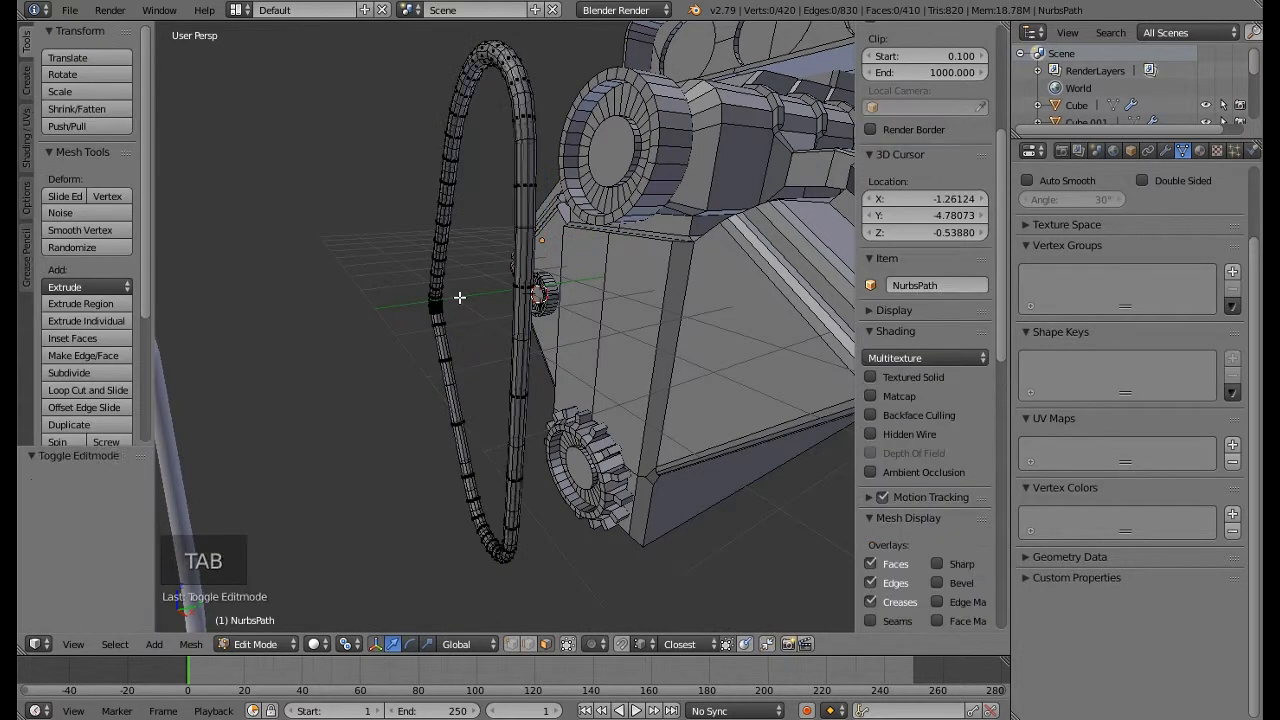
key("a")
key("a")
key("a")
key("a")
key("a")
middle_click_drag(459, 297, 540, 418)
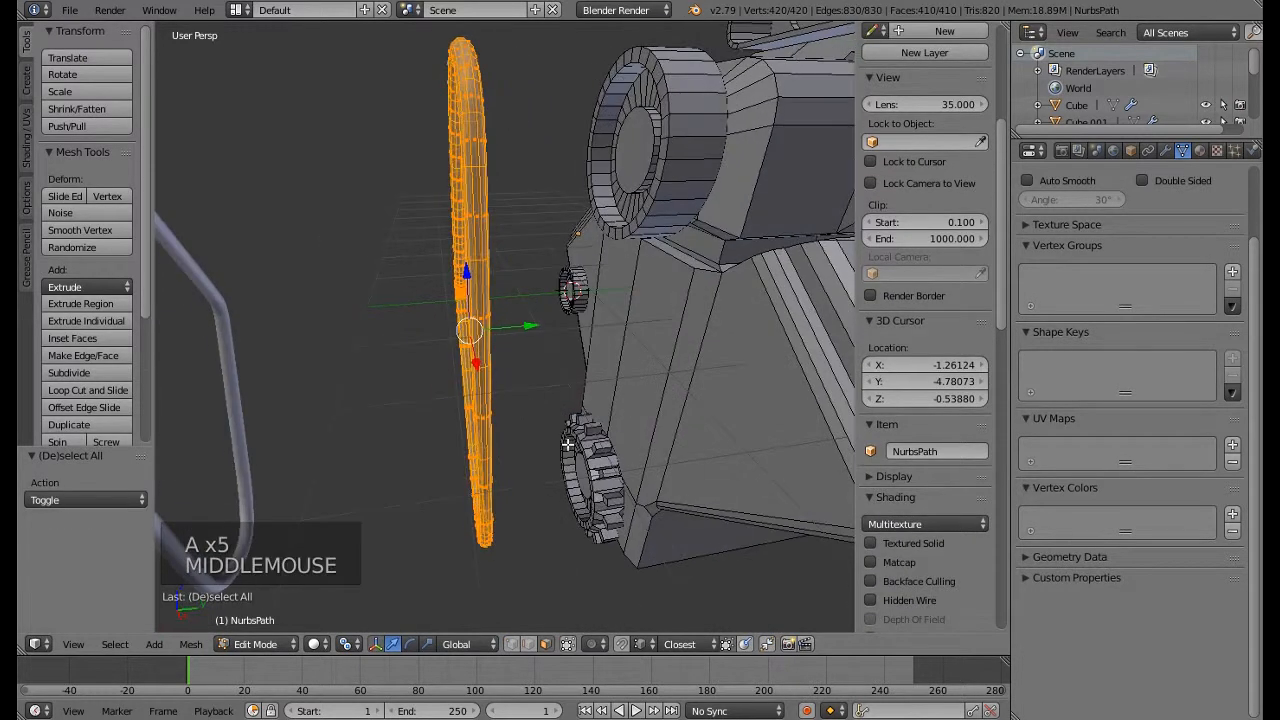
key("s")
key("y")
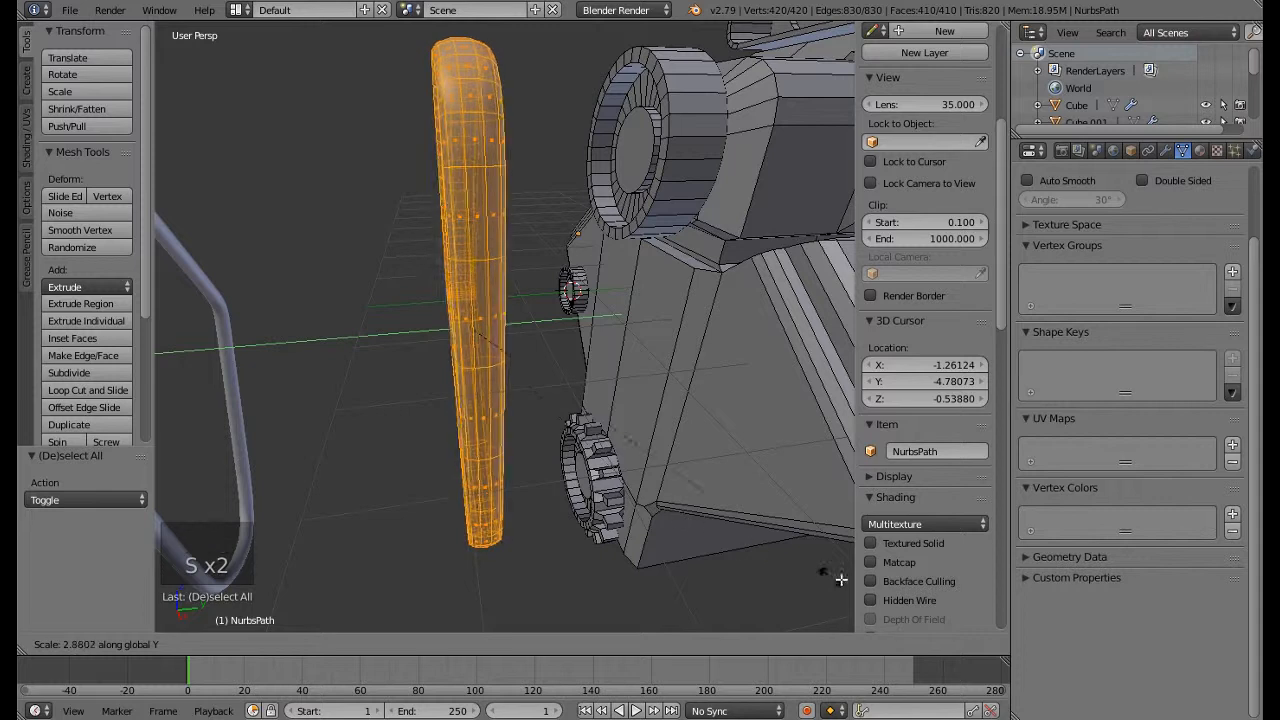
left_click(190, 587)
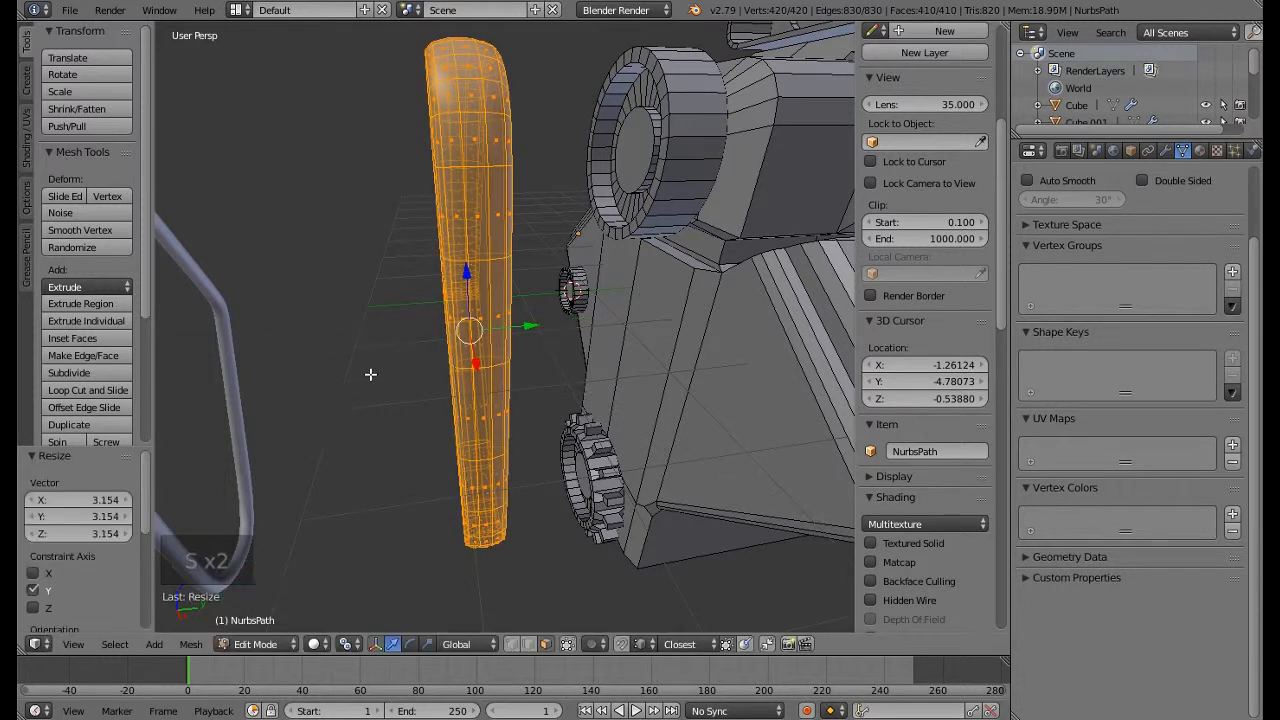
Move the belt mesh about 1.976 along Y so it sits around the front pulleys
middle_click_drag(371, 371, 400, 354)
left_click_drag(519, 325, 614, 371)
middle_click_drag(614, 371, 677, 297)
Scale the belt mesh about 1.035 along Z in front view to fit the top and bottom pulleys
key("KP_1")
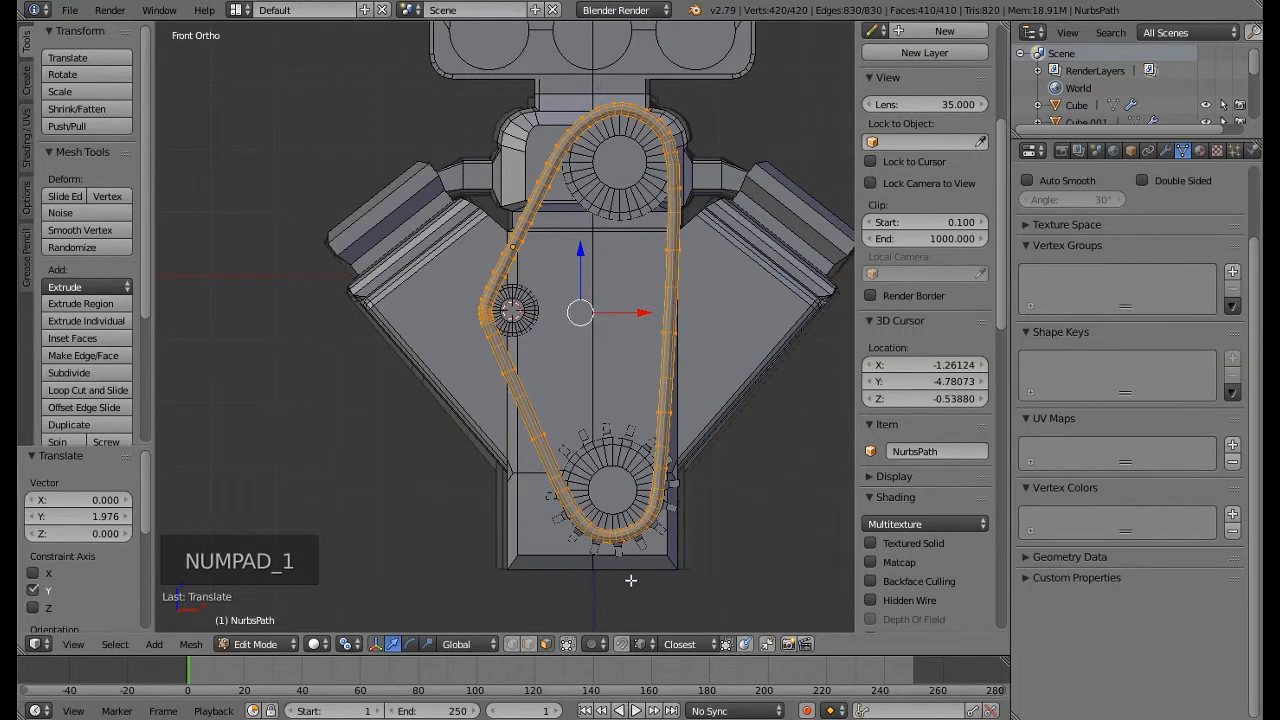
key("s")
key("z")
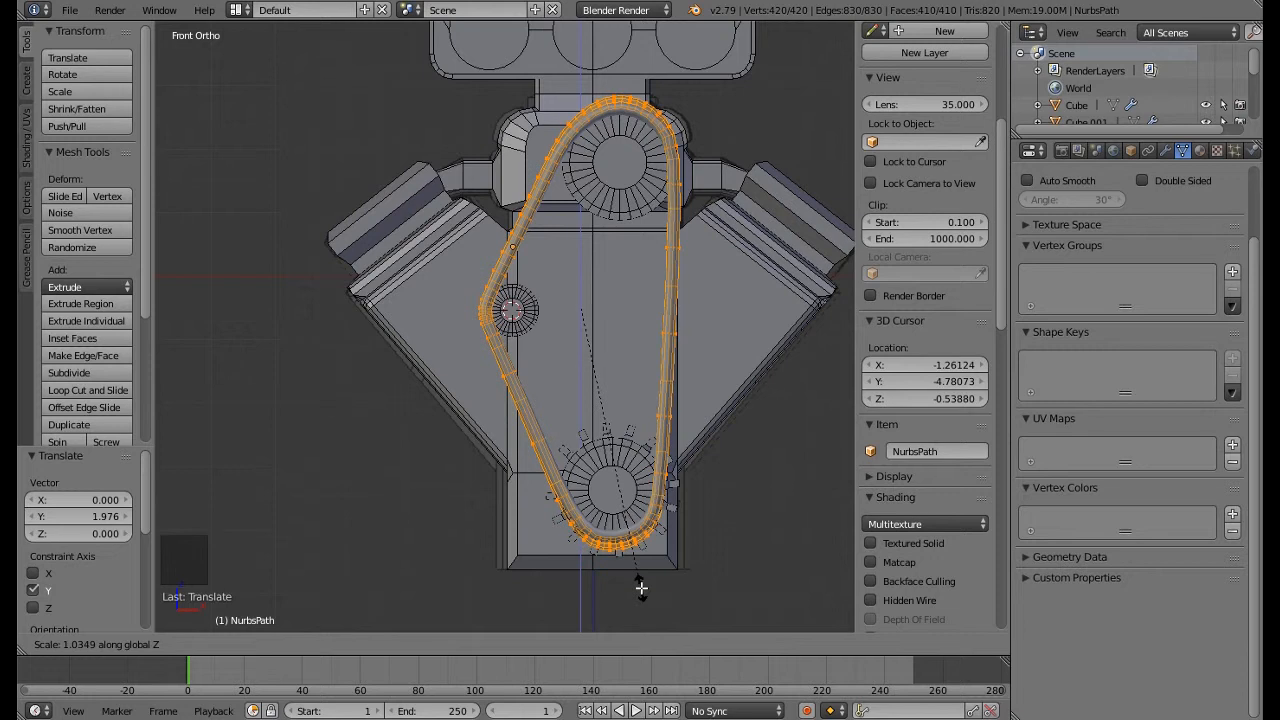
left_click(641, 588)
Scale the belt mesh about 1.04 along X, shift it about 0.045 along X, and return to Object Mode
middle_click_drag(661, 333, 716, 441)
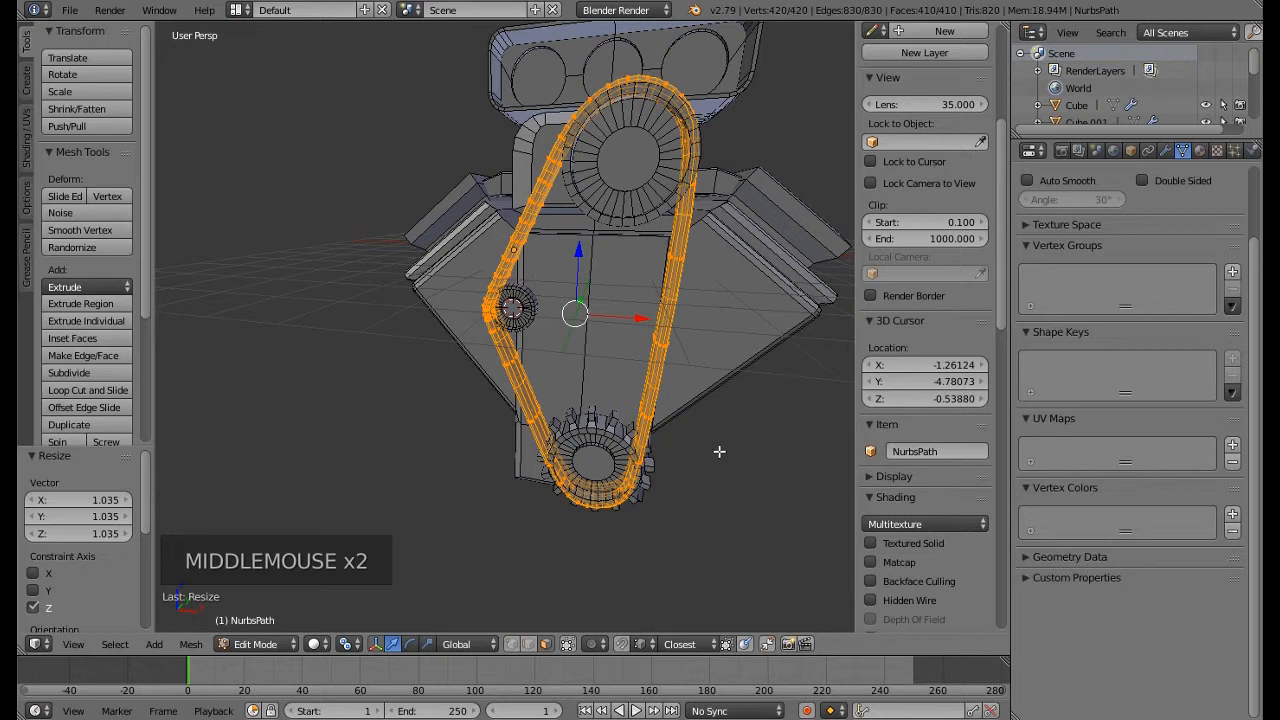
key("s")
key("x")
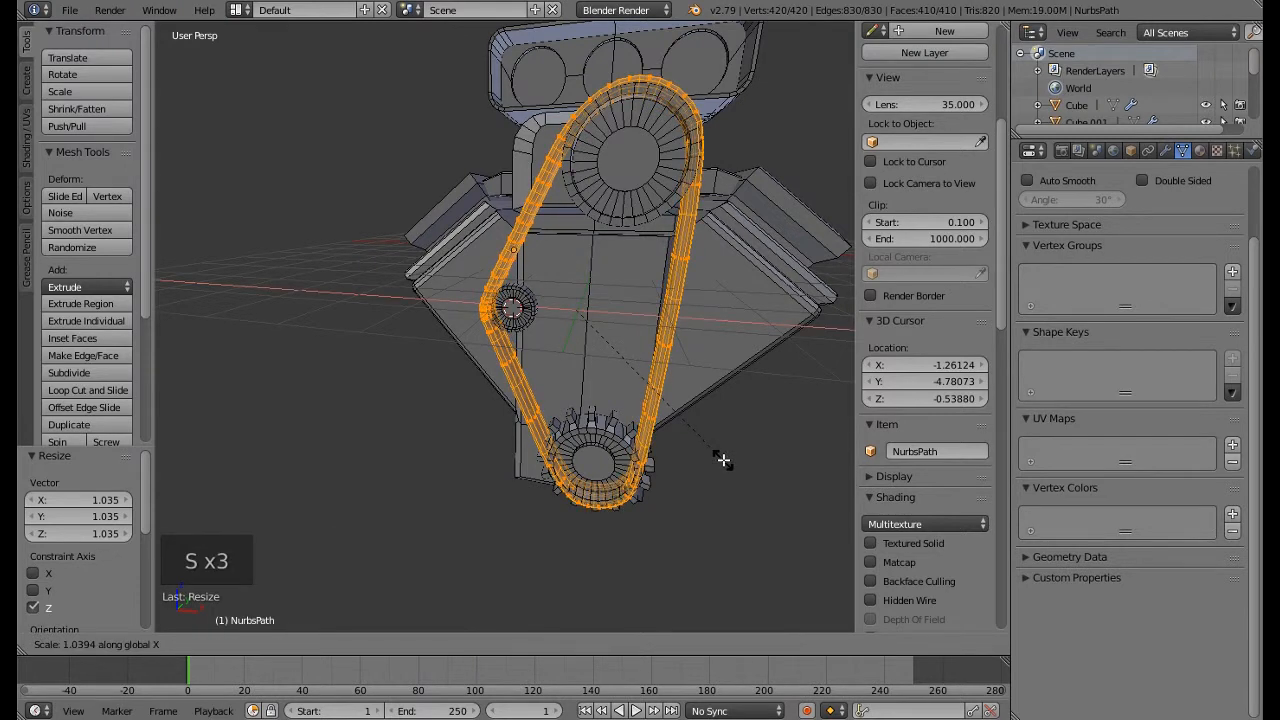
left_click(723, 460)
left_click_drag(641, 322, 644, 325)
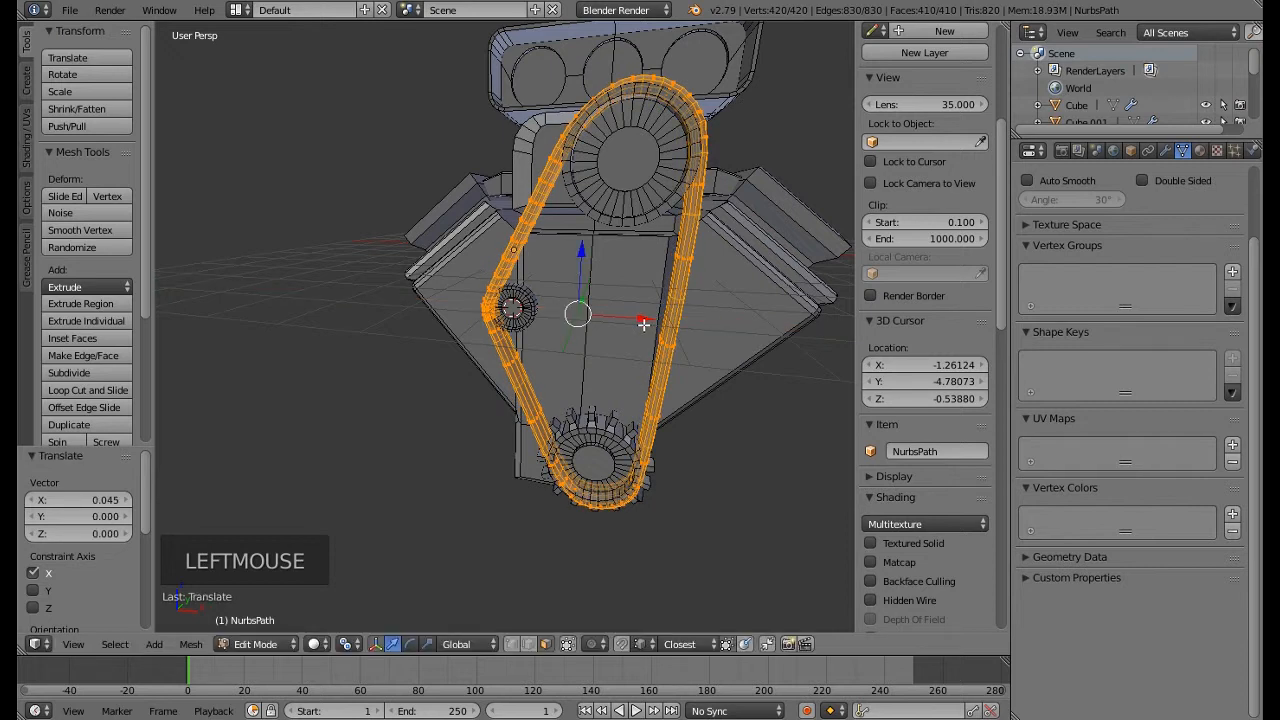
middle_click_drag(656, 461, 574, 331)
key("Tab")
Delete the spare copy of the belt curve in front of the engine
scroll(534, 383, "down", 4)
middle_click_drag(534, 383, 543, 351)
key("a")
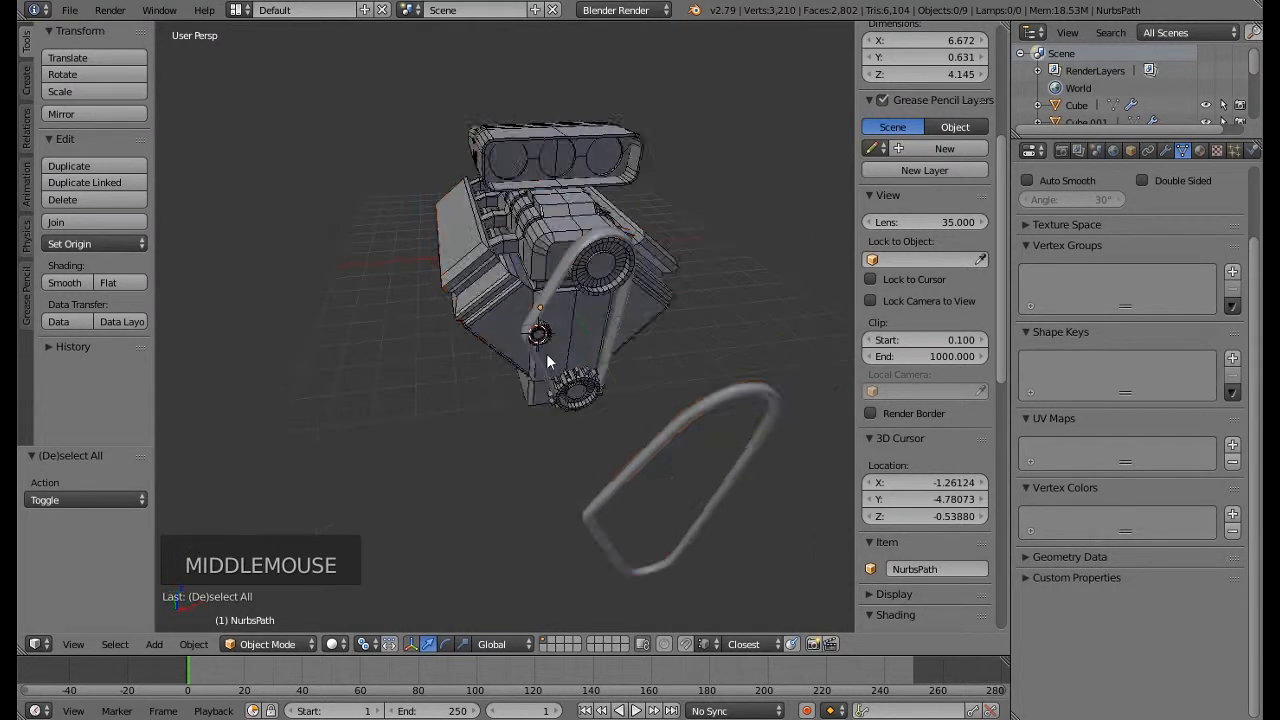
key("a")
key("a")
right_click(613, 335)
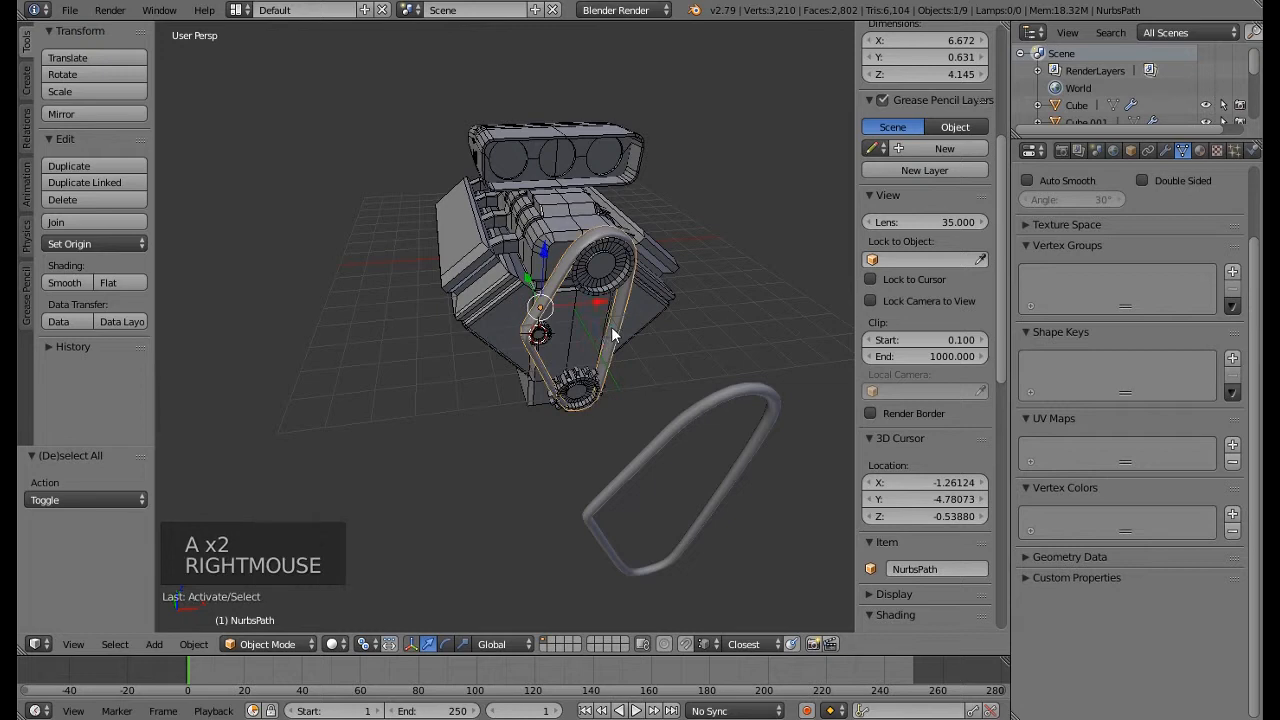
right_click(665, 447)
key("Delete")
left_click(626, 450)
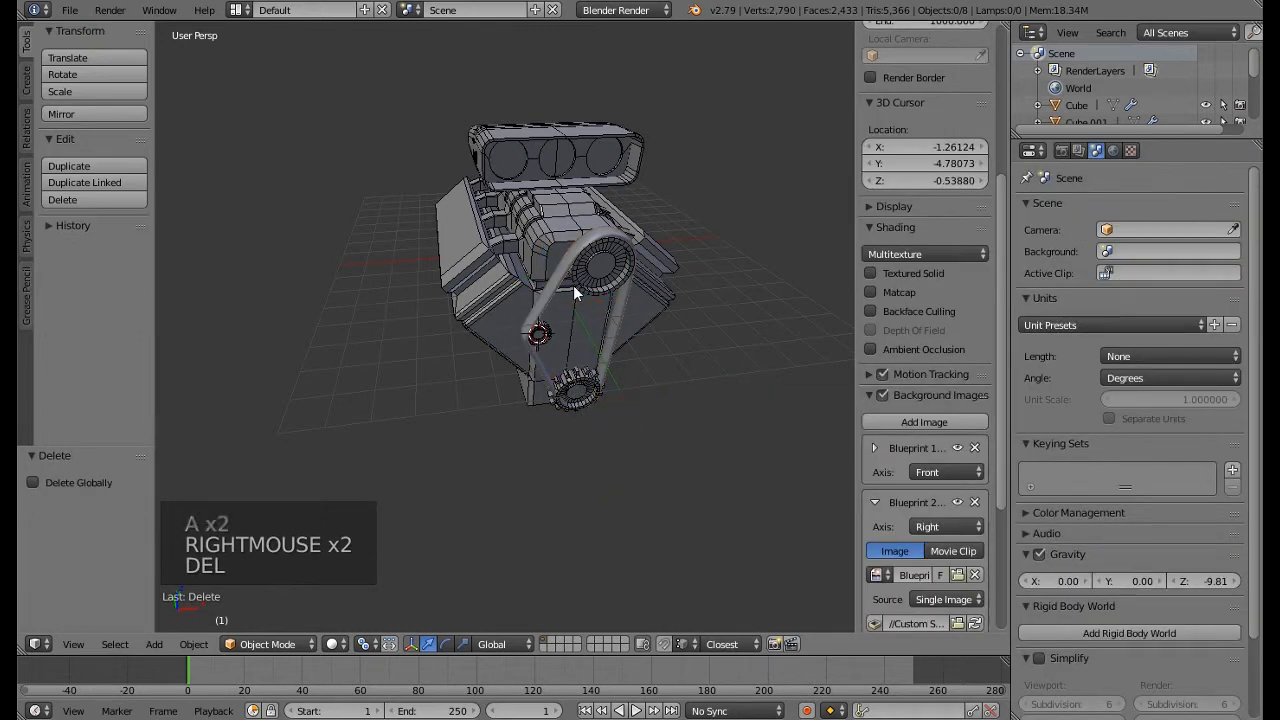
Select the belt around the pulleys and turn on its Wire display option
key("a")
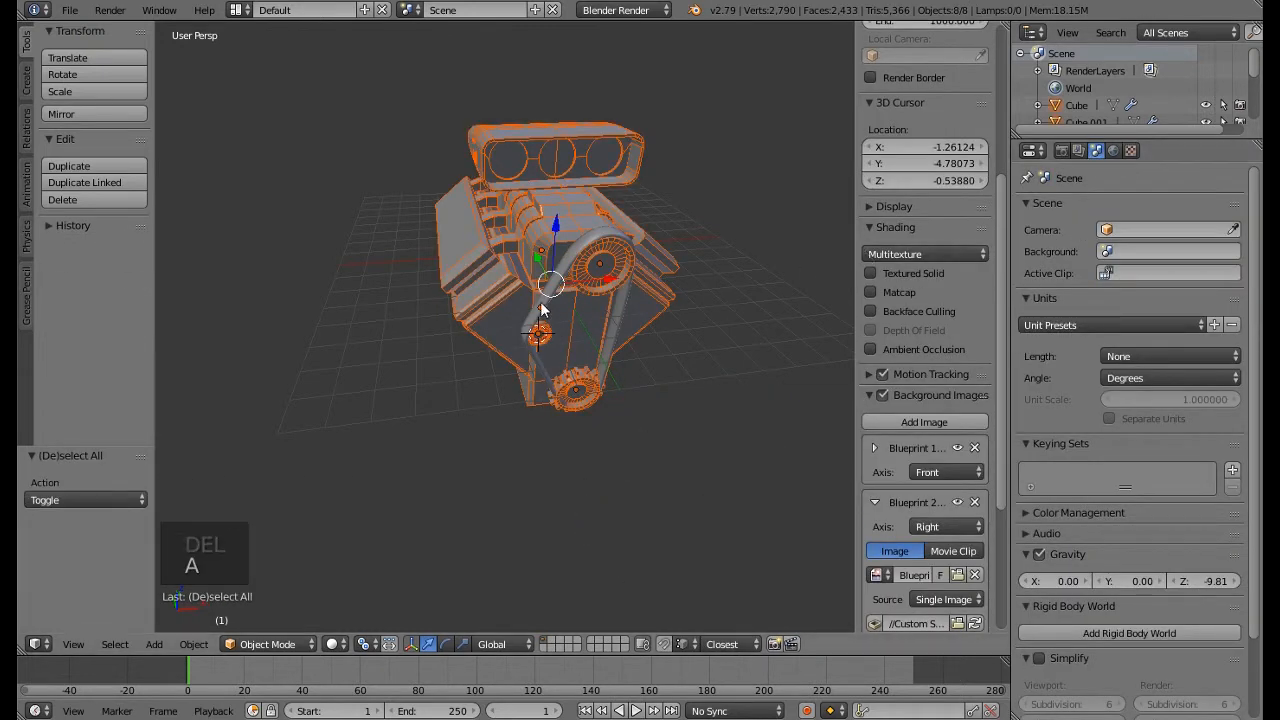
right_click(618, 338)
left_click(1131, 150)
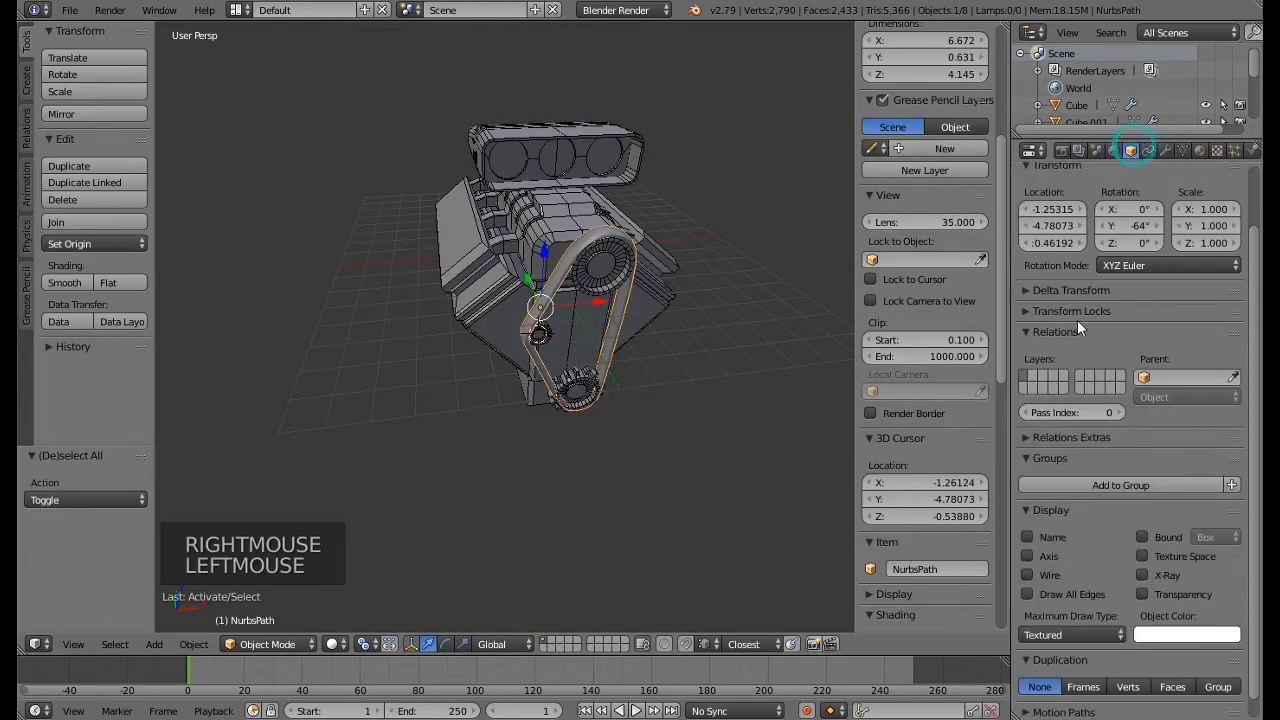
left_click(1033, 576)
middle_click_drag(620, 330, 577, 323)
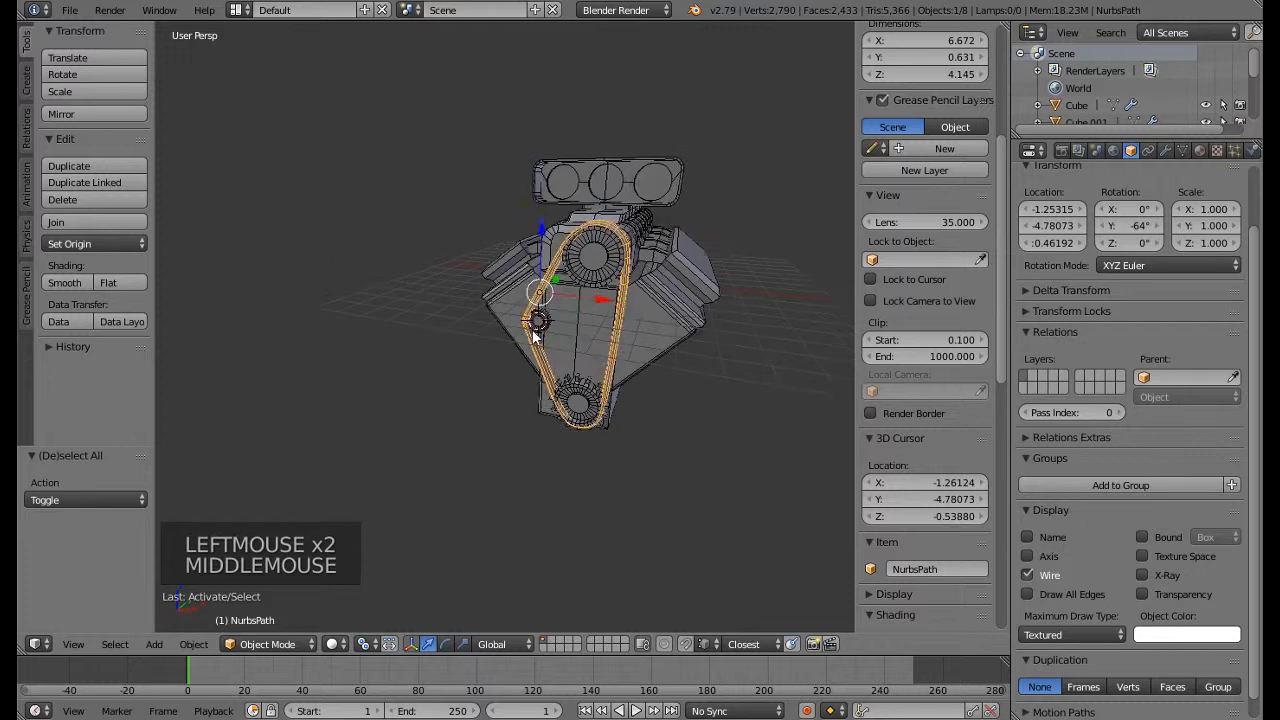
Examine the whole engine in perspective, front and right views, checking it against the reference image in wireframe
key("a")
key("c")
mouse_move(577, 325)
left_mouse_down()
mouse_move(557, 233)
mouse_move(687, 299)
mouse_move(557, 447)
left_mouse_up()
right_click(512, 296)
key("KP_Decimal")
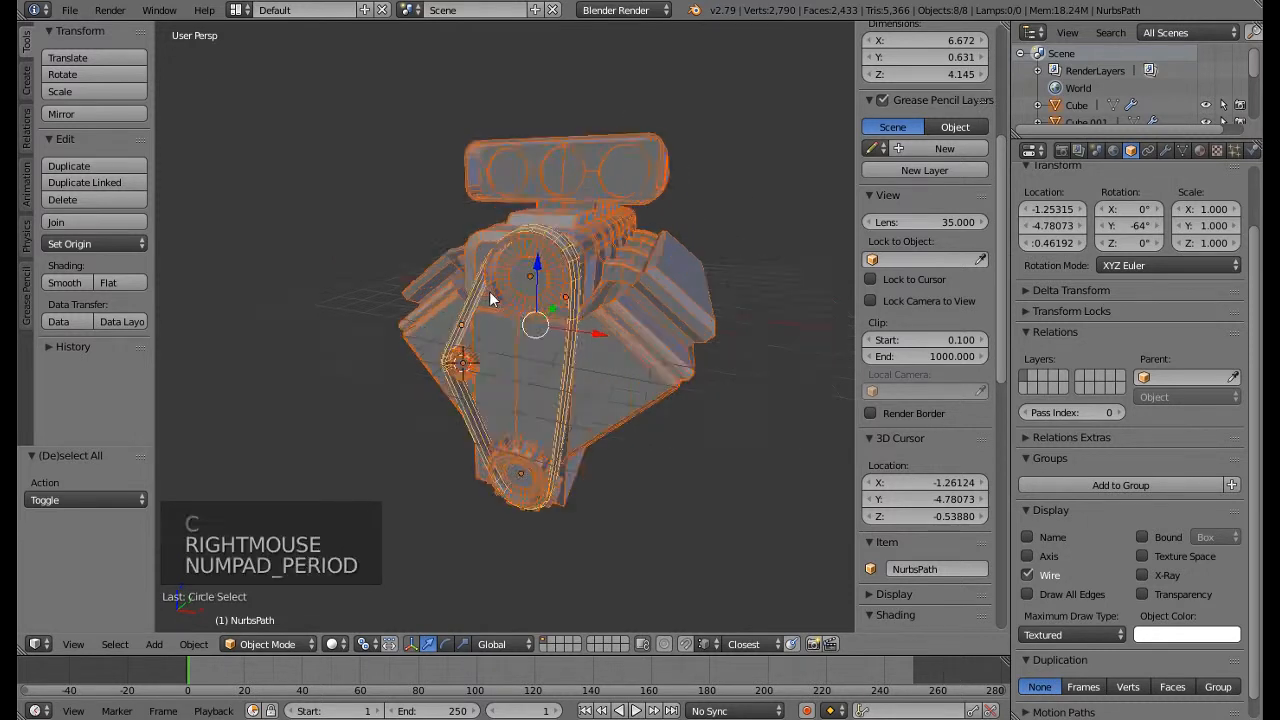
mouse_move(540, 290)
middle_mouse_down()
mouse_move(571, 280)
mouse_move(544, 313)
middle_mouse_up()
scroll(571, 280, "down", 3)
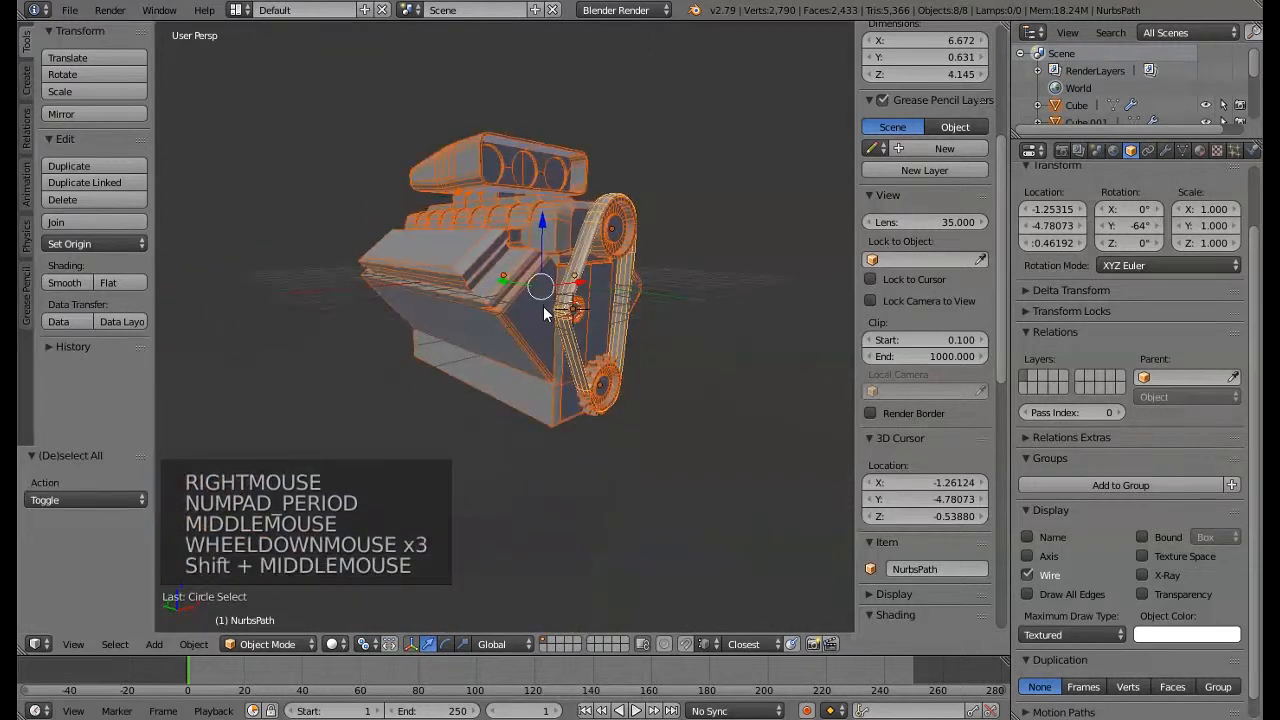
middle_click_drag(642, 268, 594, 330)
key("KP_1")
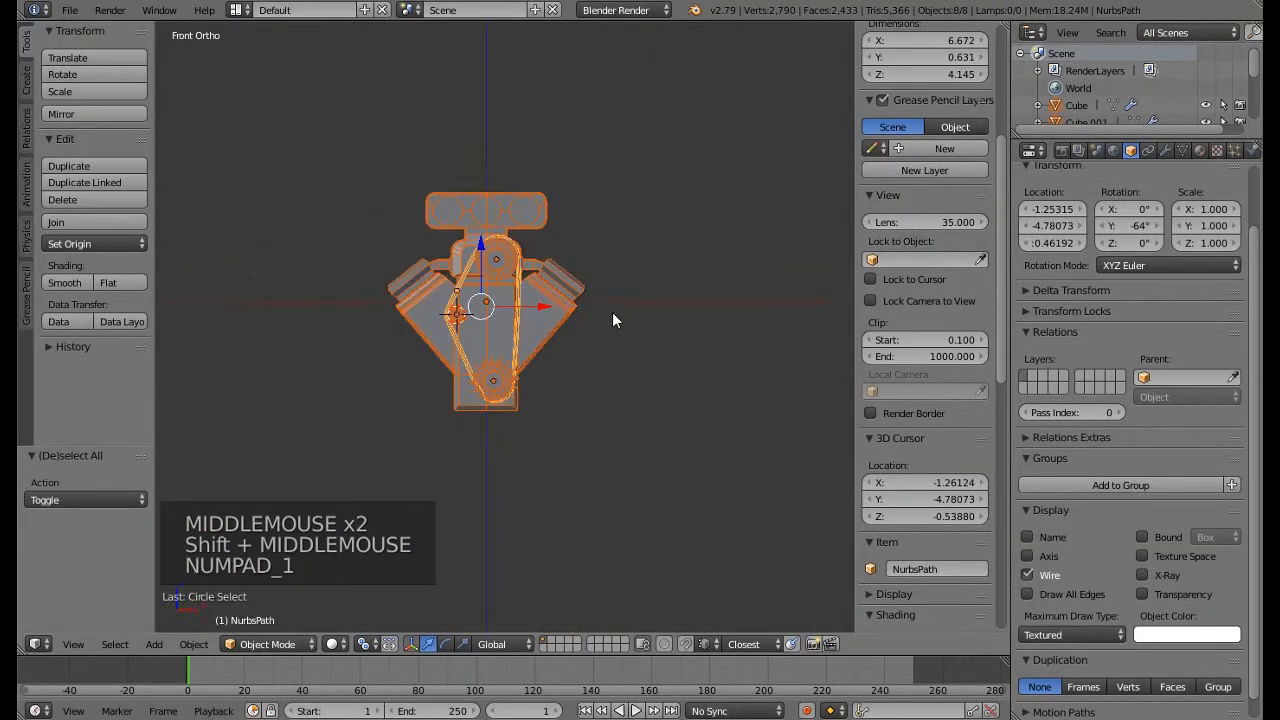
key("KP_3")
key("z")
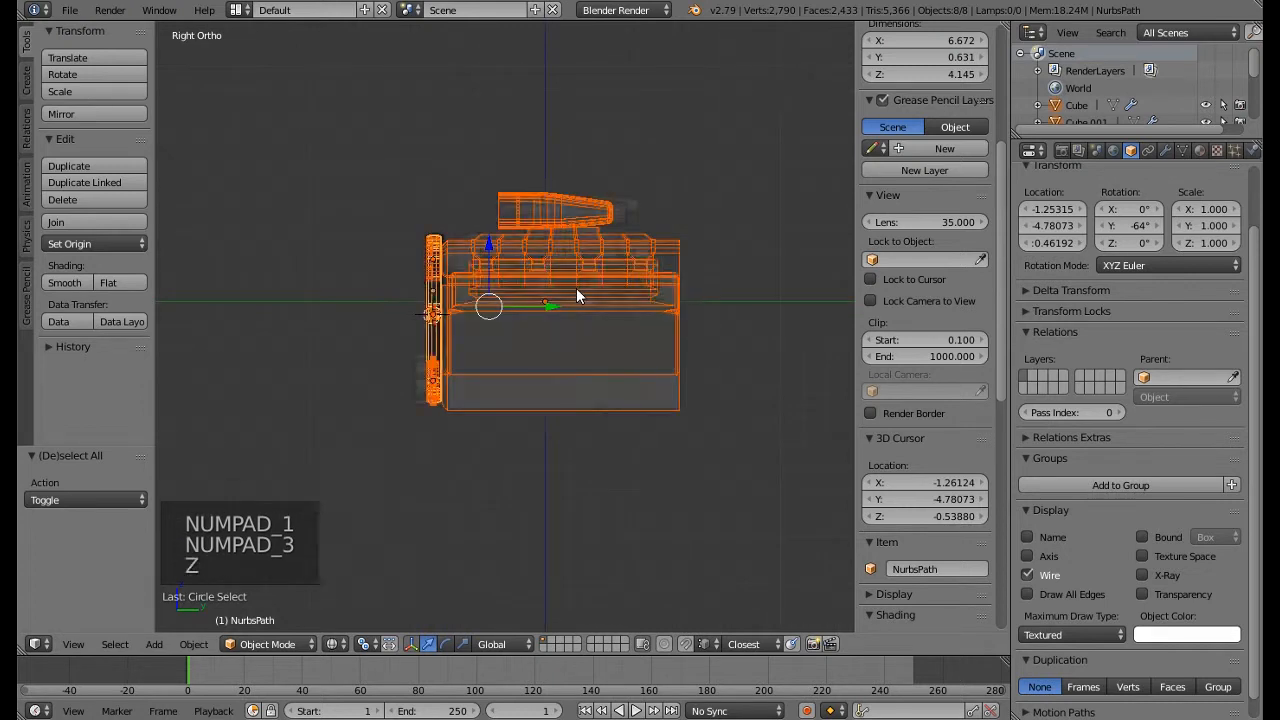
scroll(576, 295, "up", 6)
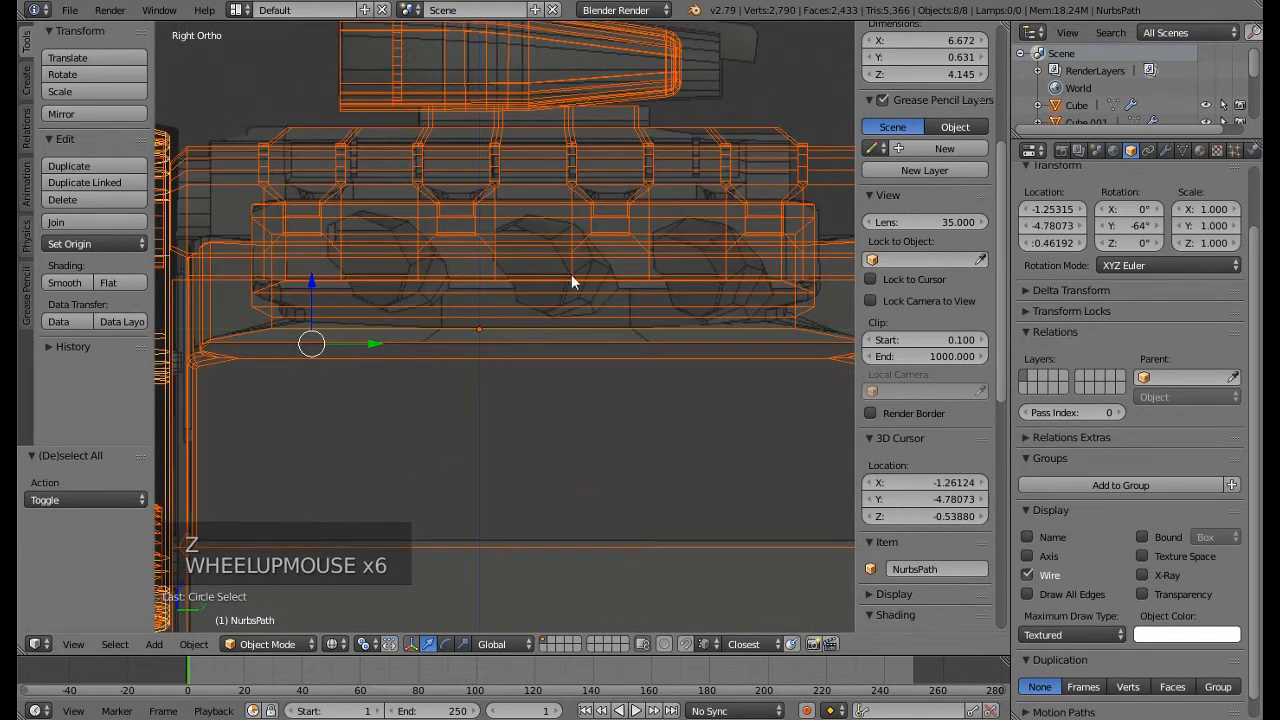
key("z")
scroll(397, 275, "down", 5)
middle_click_drag(397, 275, 498, 382)
key("a")
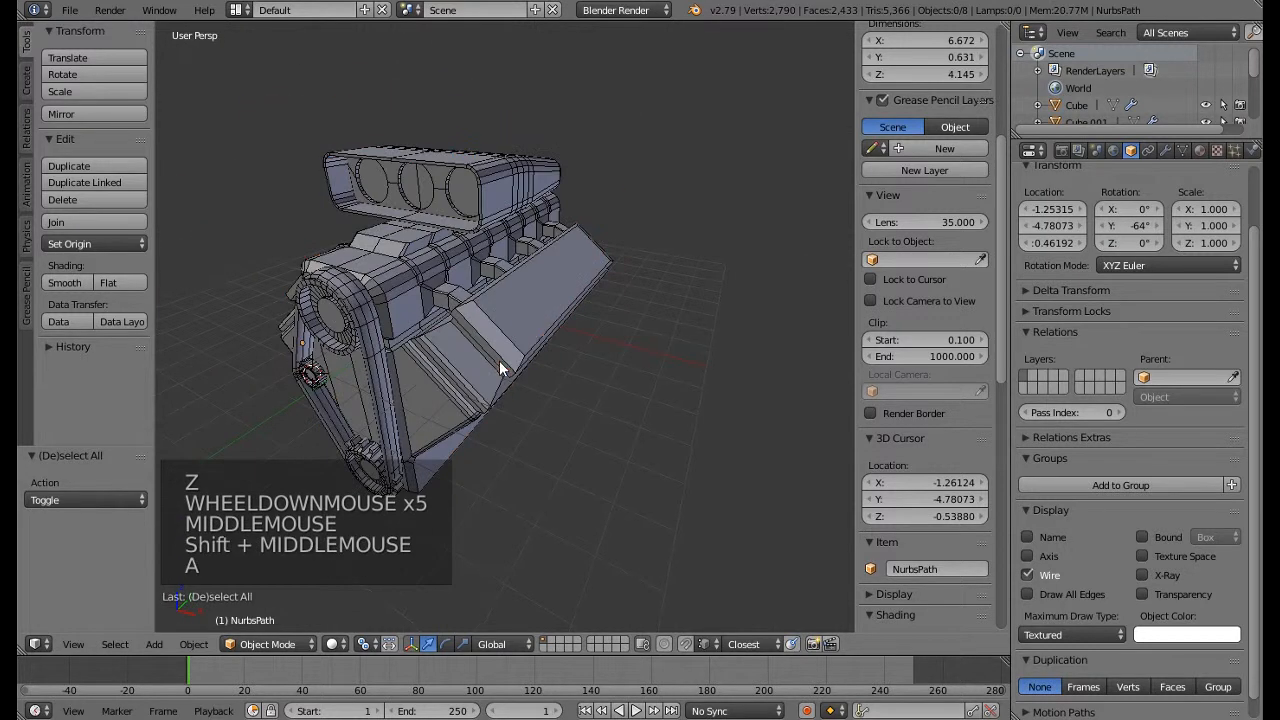
Snap the 3D cursor to the outer side face of the engine's valve cover and return to Object Mode
right_click(534, 308)
middle_click_drag(603, 327, 557, 333)
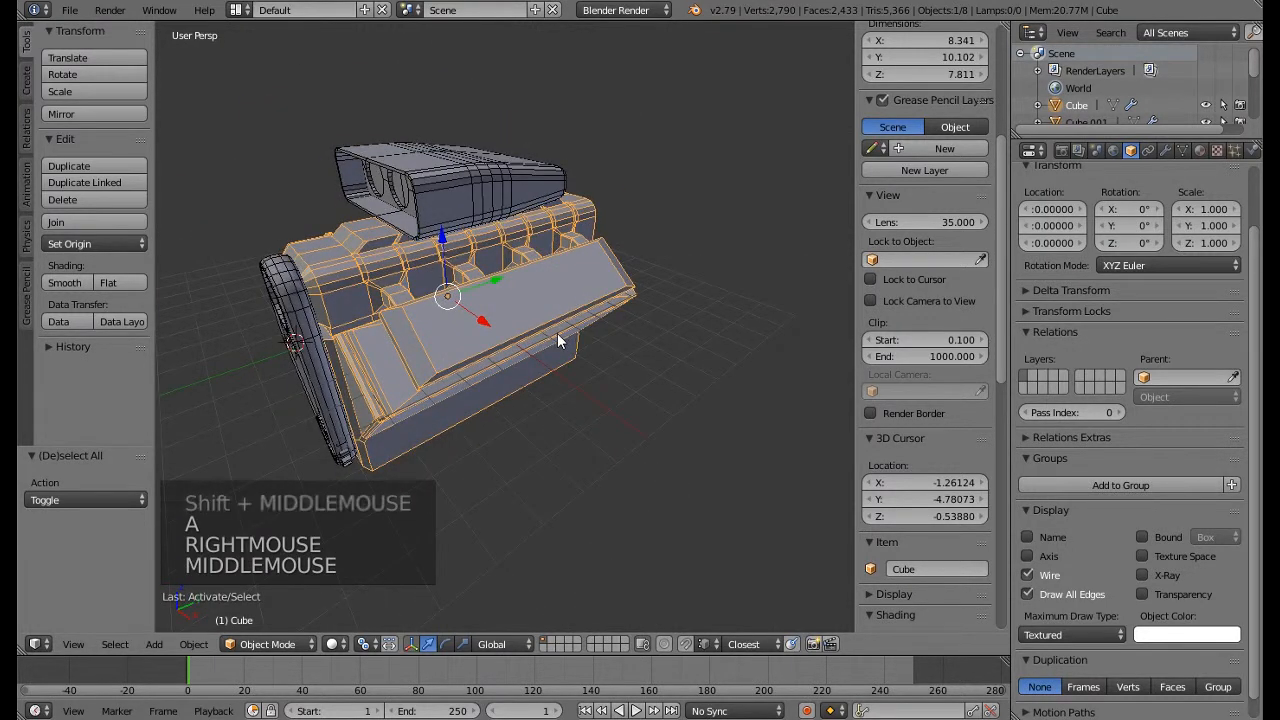
mouse_move(557, 333)
middle_mouse_down()
mouse_move(455, 343)
mouse_move(543, 333)
middle_mouse_up()
middle_click_drag(436, 393, 435, 404)
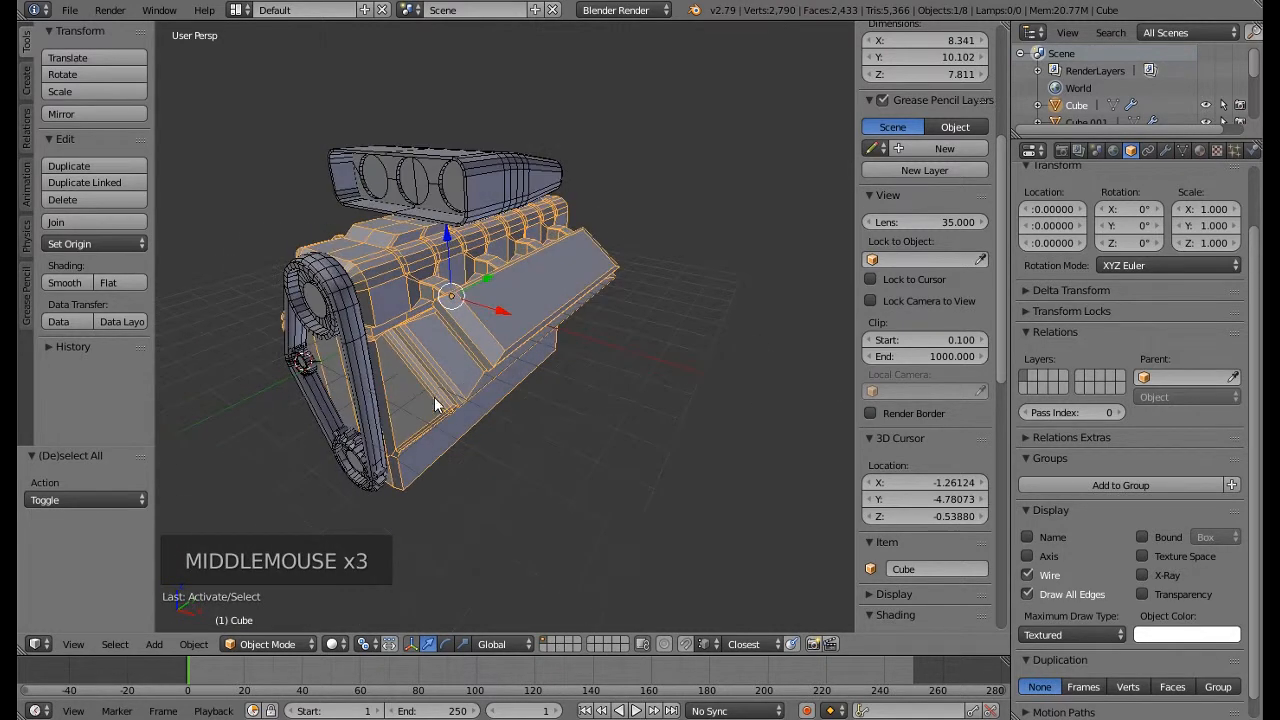
key("Tab")
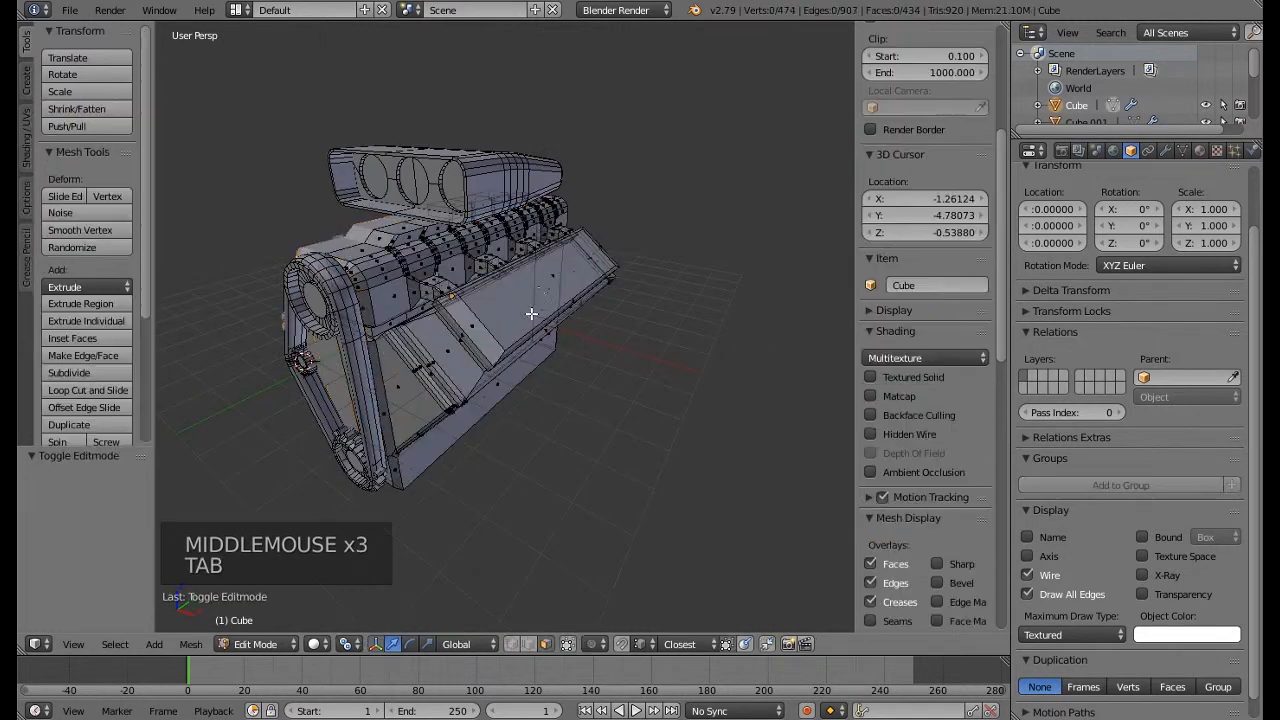
right_click(574, 360)
middle_click_drag(574, 360, 560, 310)
key("shift+s")
left_click(521, 358)
key("Tab")
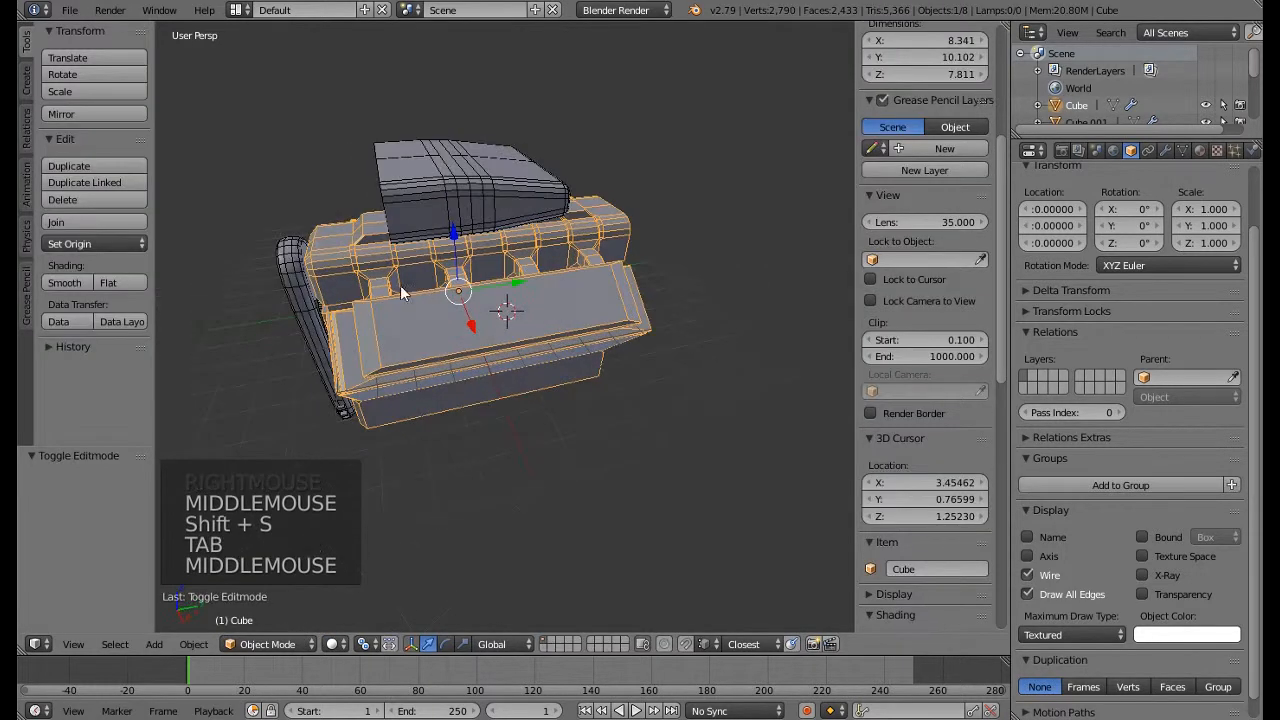
Add a Path curve at the 3D cursor and move it 3.728 along X, clear of the engine
middle_click_drag(460, 307, 491, 314)
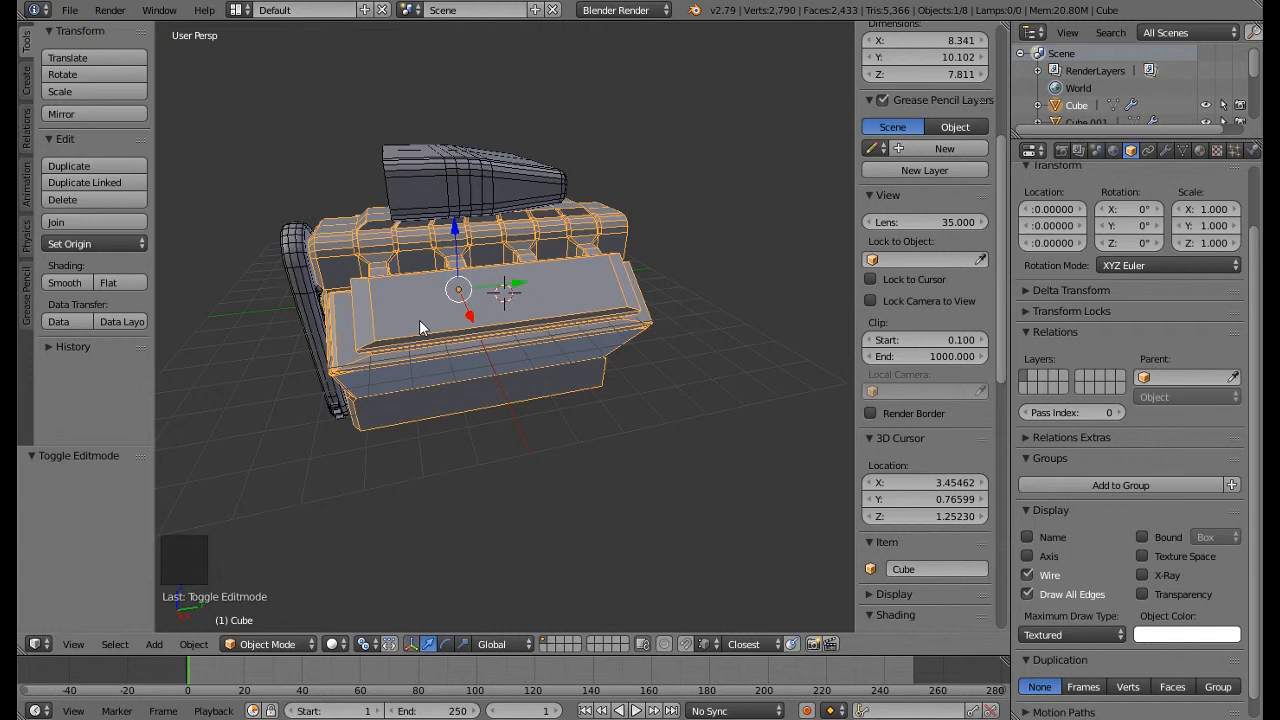
key("shift+a")
mouse_move(419, 321)
left_click(485, 397)
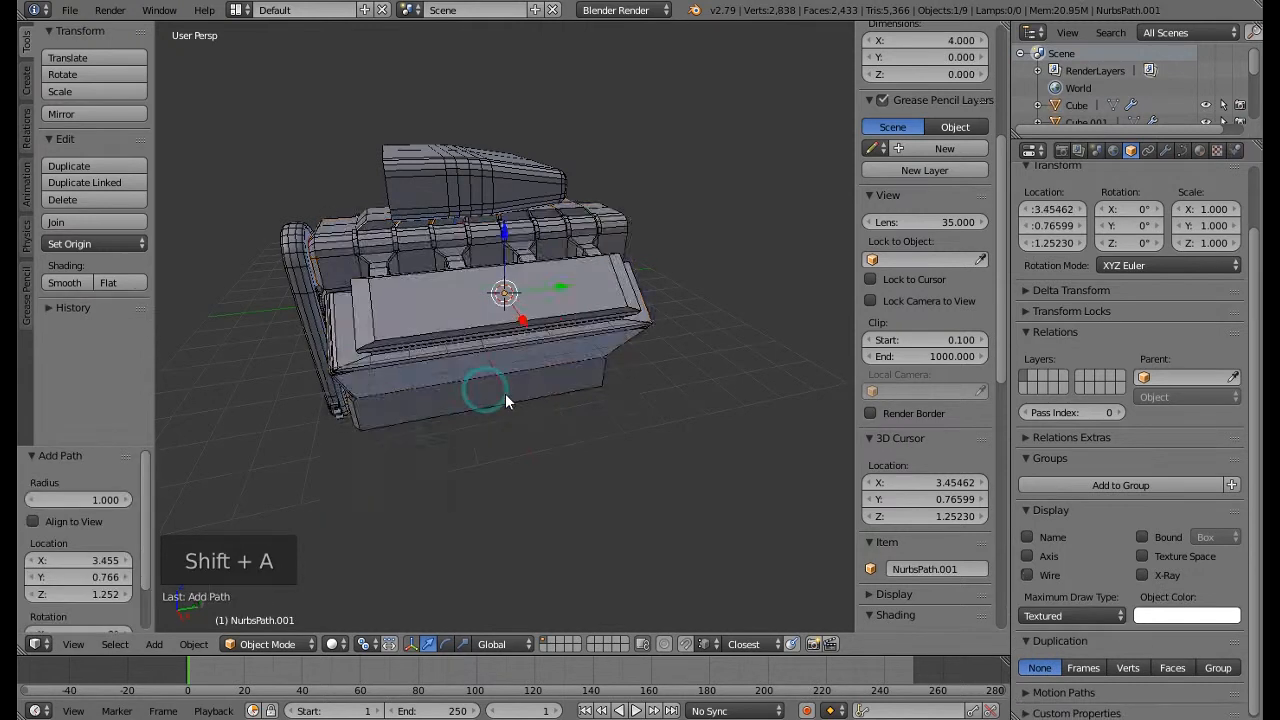
middle_click_drag(505, 393, 561, 382)
key("KP_1")
scroll(526, 295, "up", 4)
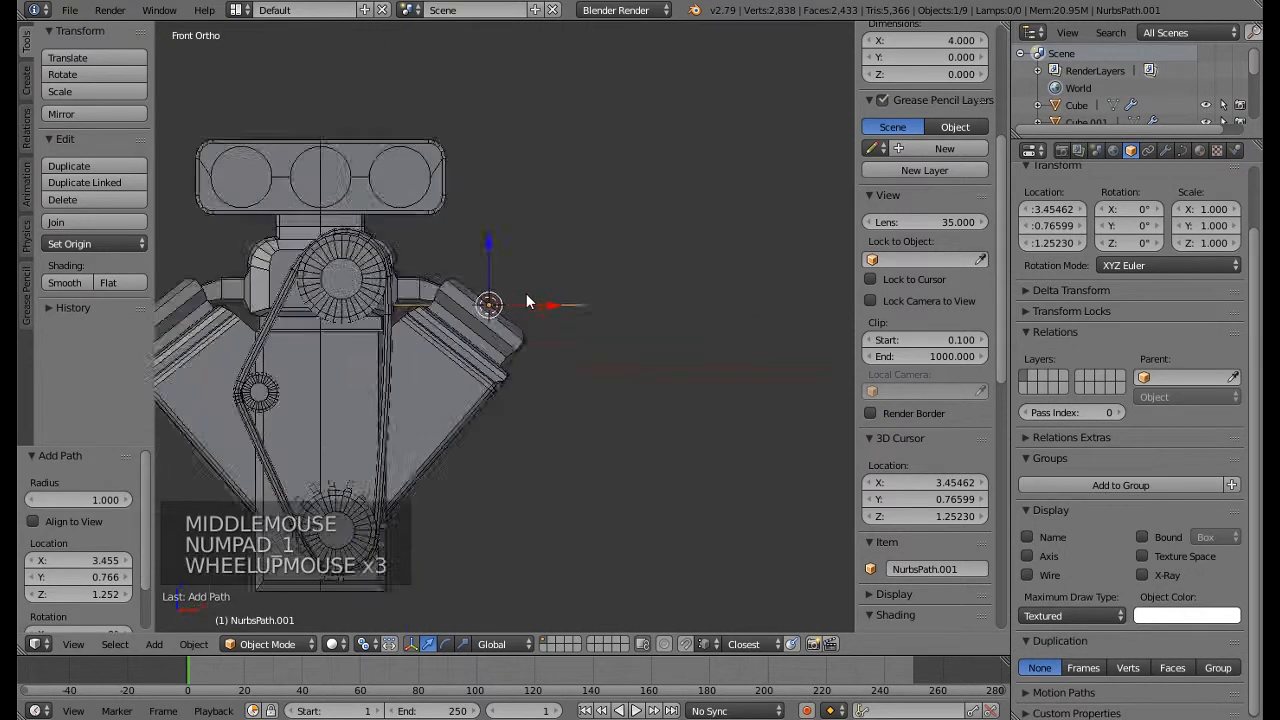
left_click_drag(527, 302, 731, 314)
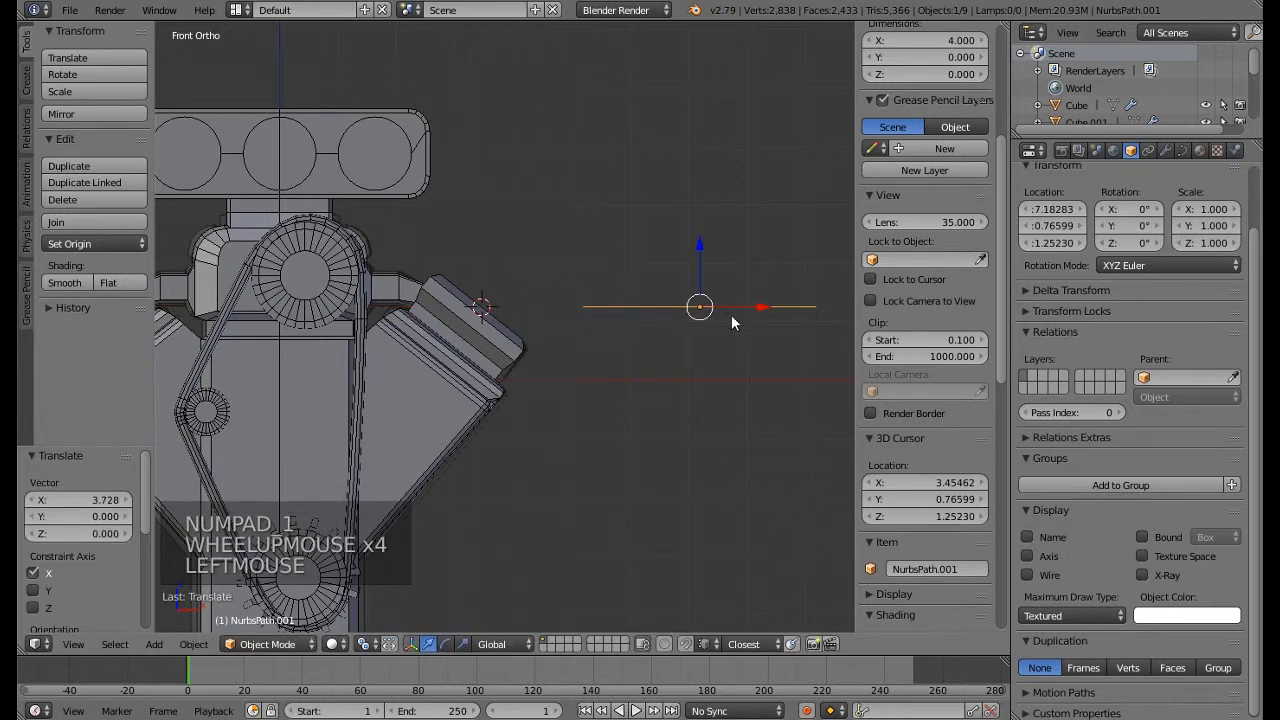
middle_click_drag(731, 314, 558, 368, "shift")
Shift the path's control points along X in Edit Mode so that its first point sits at the 3D cursor
key("Tab")
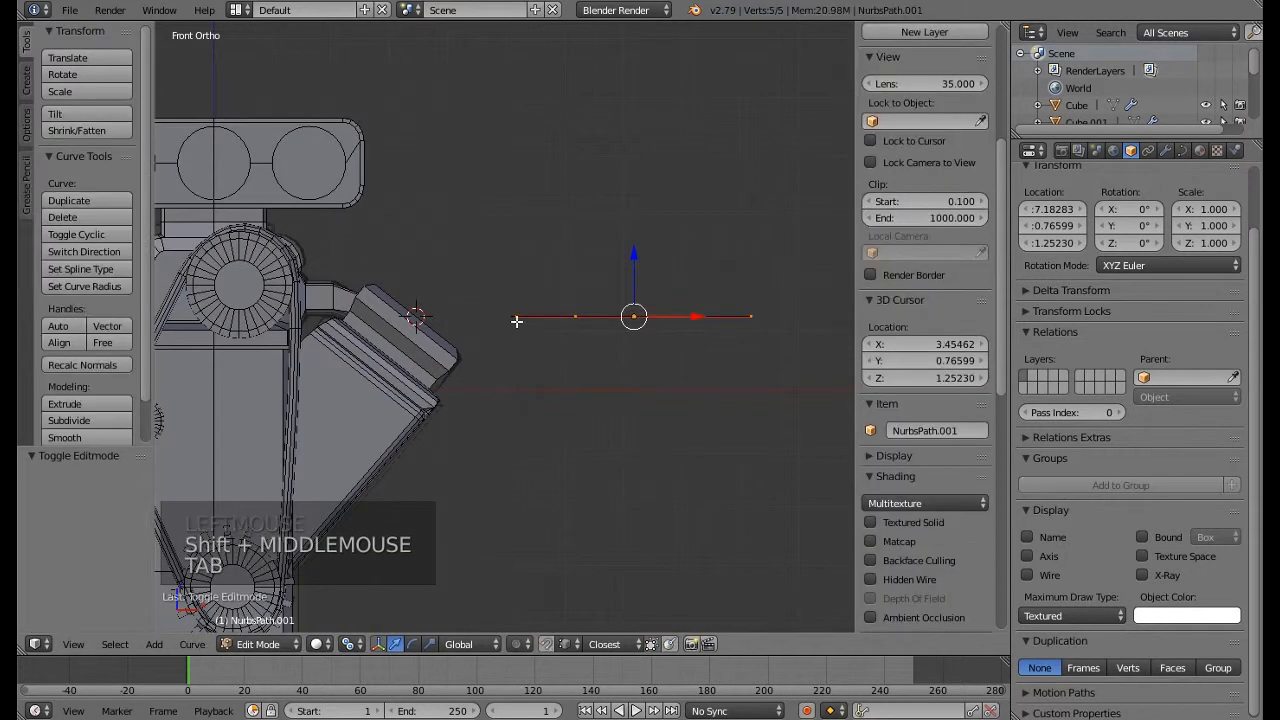
right_click(517, 317)
left_click(571, 320)
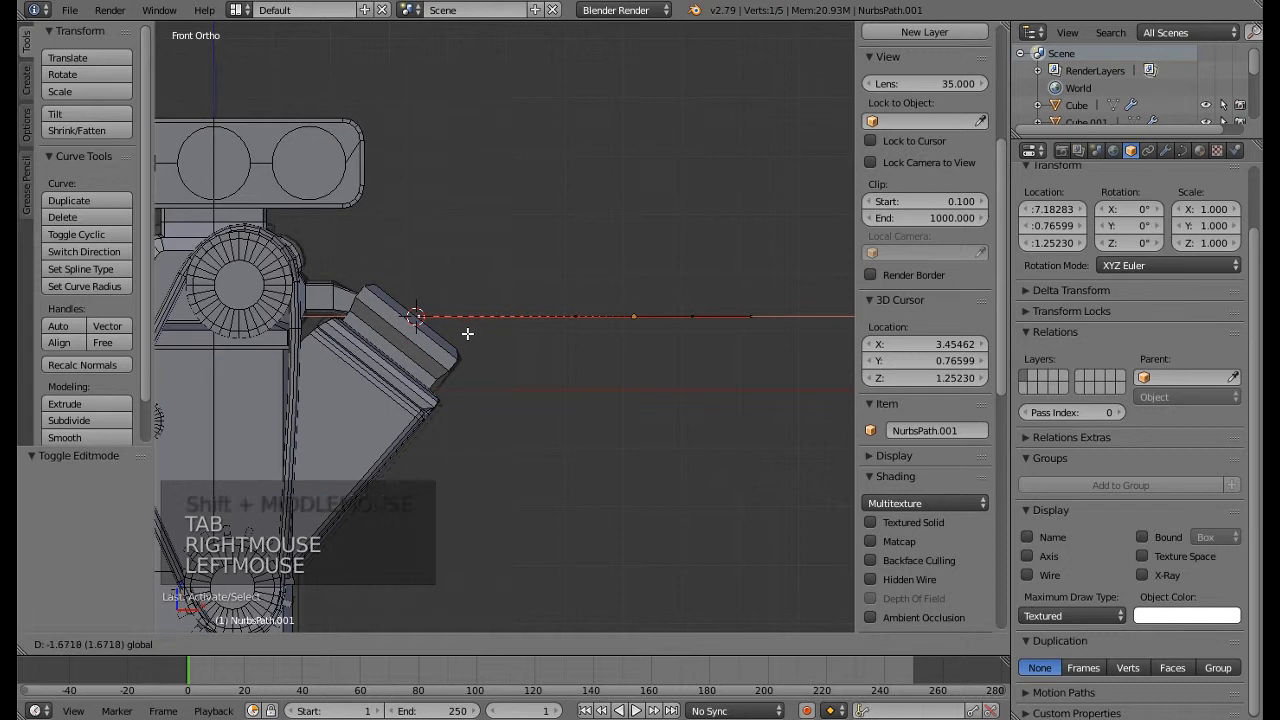
key("a")
key("a")
key("a")
key("a")
key("c")
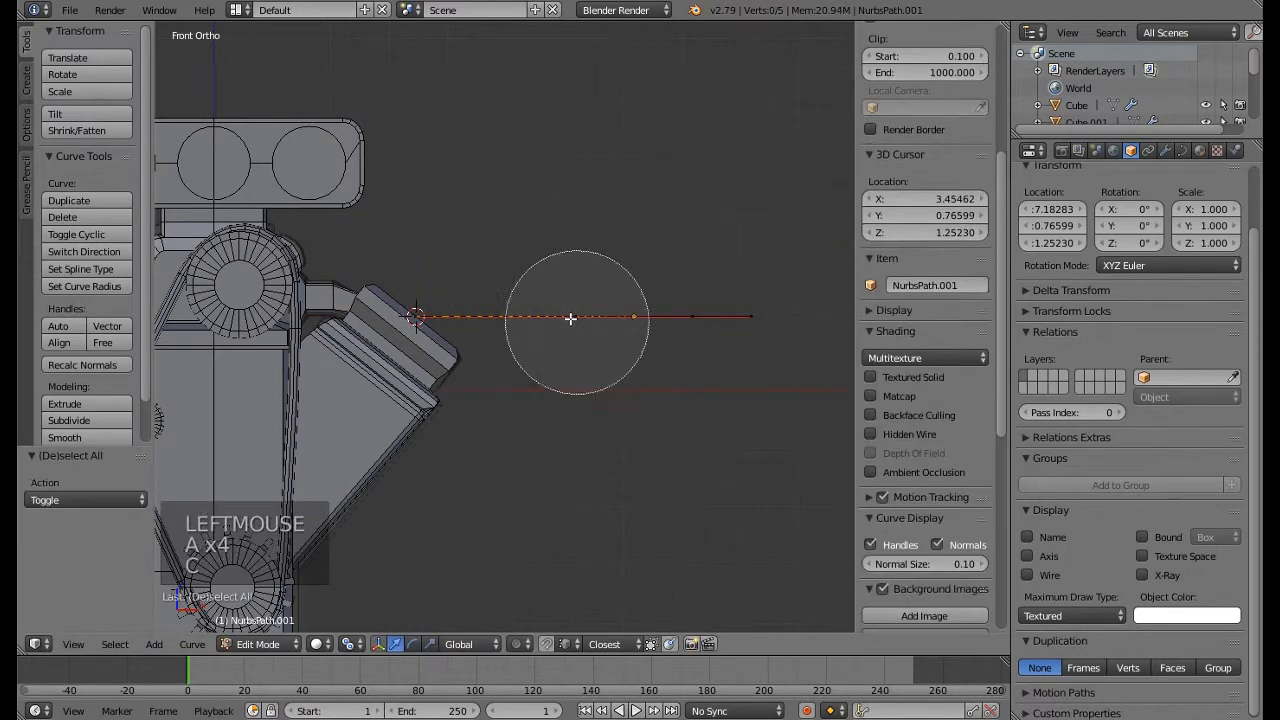
right_click(568, 317)
mouse_move(706, 322)
left_mouse_down()
mouse_move(580, 337)
mouse_move(590, 317)
left_mouse_up()
Lower the path's last three control points, and move the outer two a further -1.835 along Z and -2.293 along X
key("a")
key("c")
right_click(590, 317)
left_click_drag(593, 270, 590, 308)
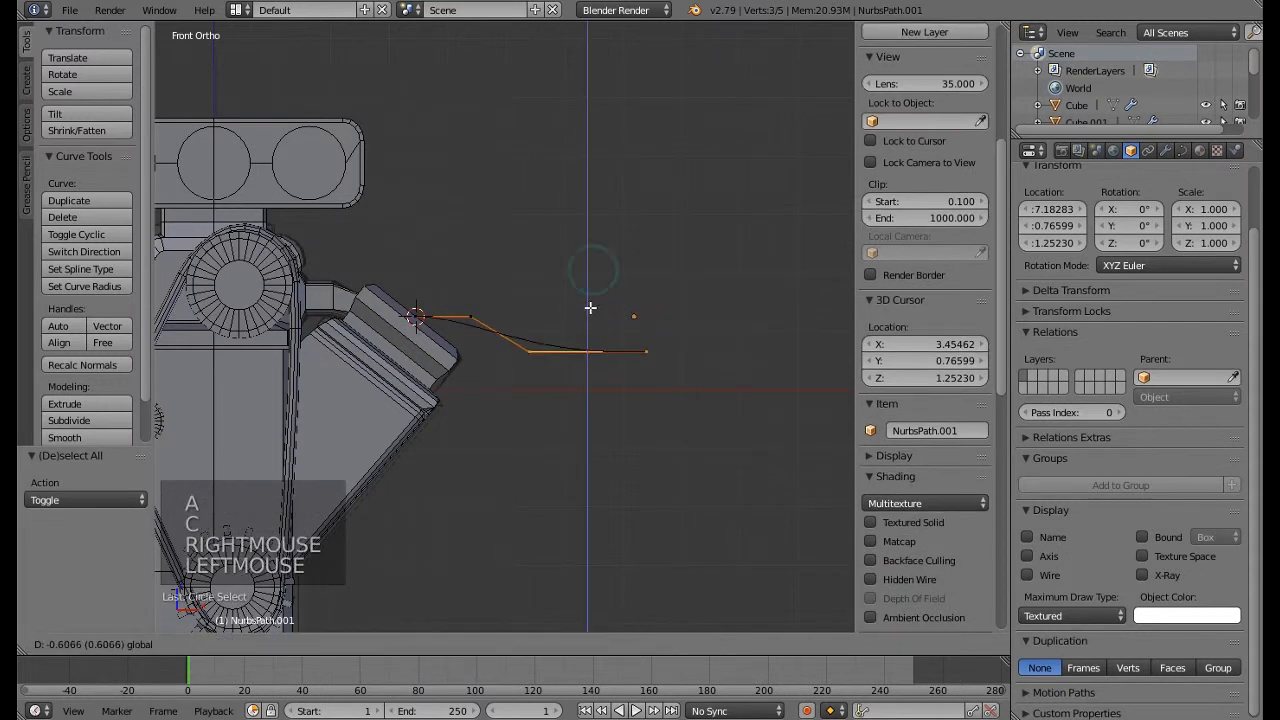
key("a")
key("c")
mouse_move(643, 351)
left_mouse_down()
mouse_move(623, 357)
mouse_move(615, 425)
left_mouse_up()
right_click(617, 316)
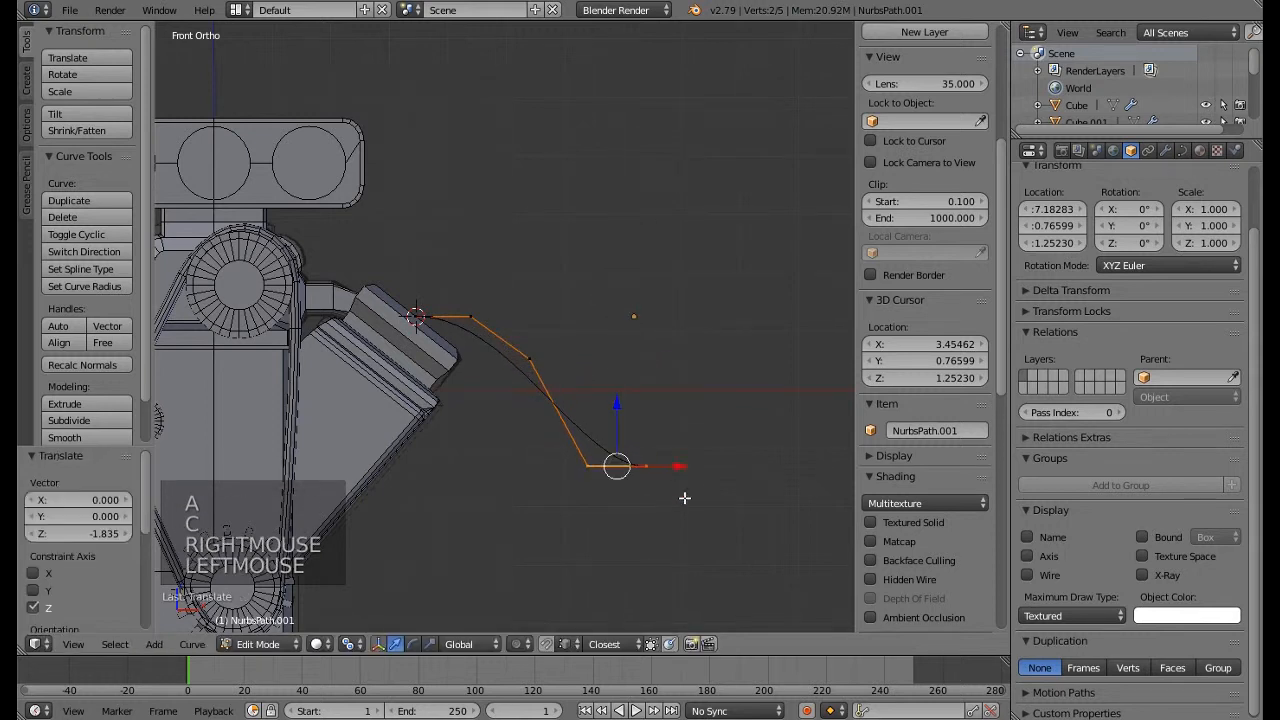
left_click_drag(670, 468, 540, 496)
Extrude the path's end point outward along X, adjust the lower bend, and return to Object Mode
right_click(516, 465)
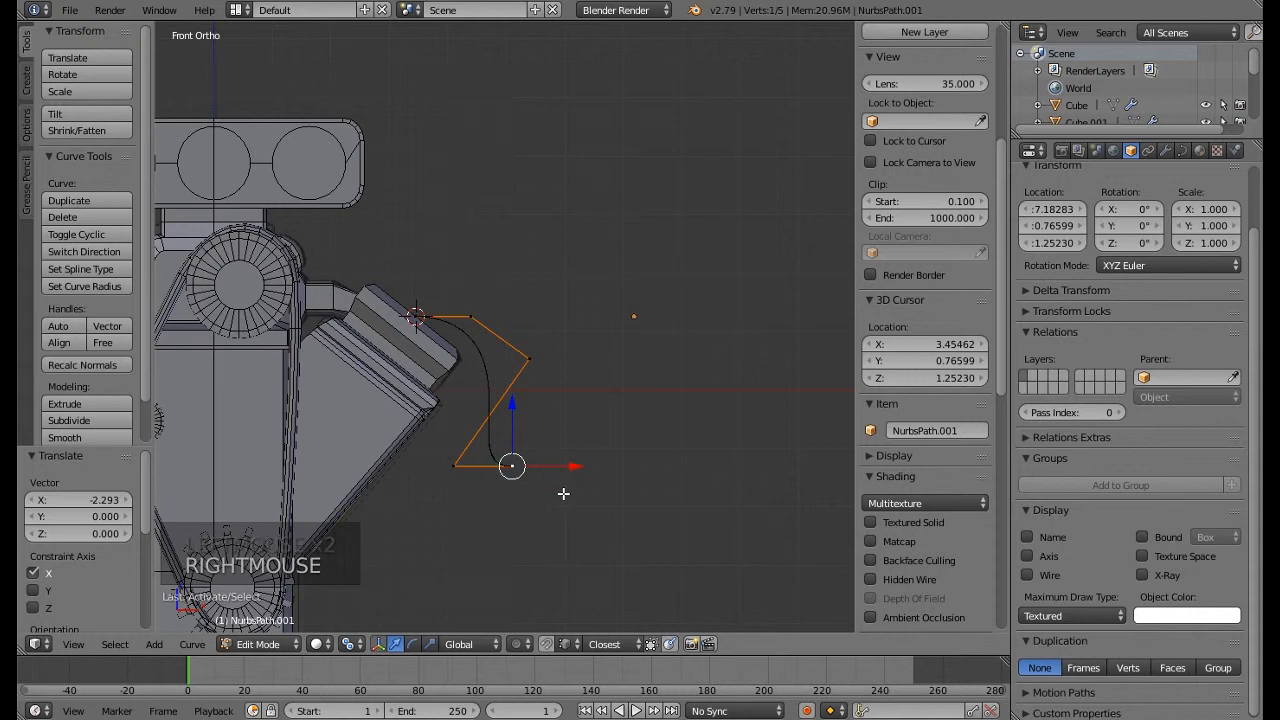
key("e")
key("x")
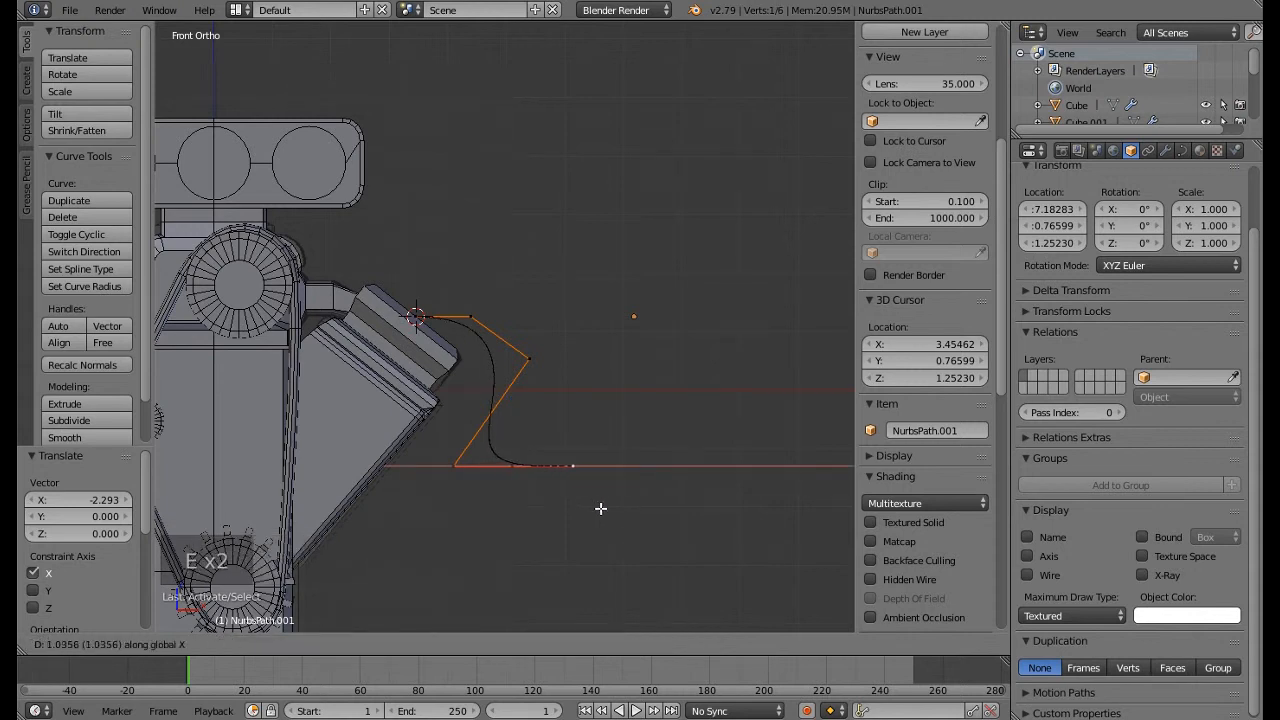
left_click(600, 508)
left_click_drag(544, 436, 513, 463)
right_click(511, 465)
scroll(513, 463, "down", 3)
middle_click_drag(513, 463, 534, 513)
key("Tab")
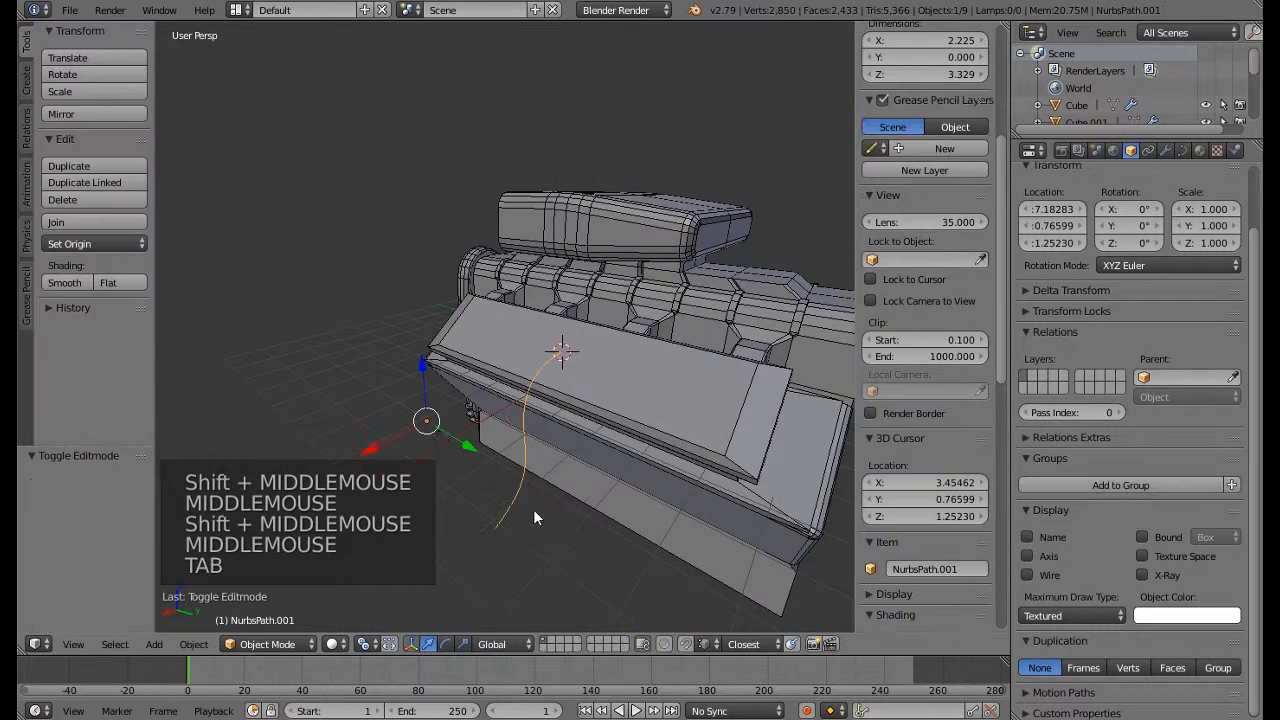
Move all of the path's points along Y to the front end of the valve cover, about -2.793 at first, ending with a 0.527 correction
key("Tab")
key("a")
key("a")
key("a")
key("a")
key("a")
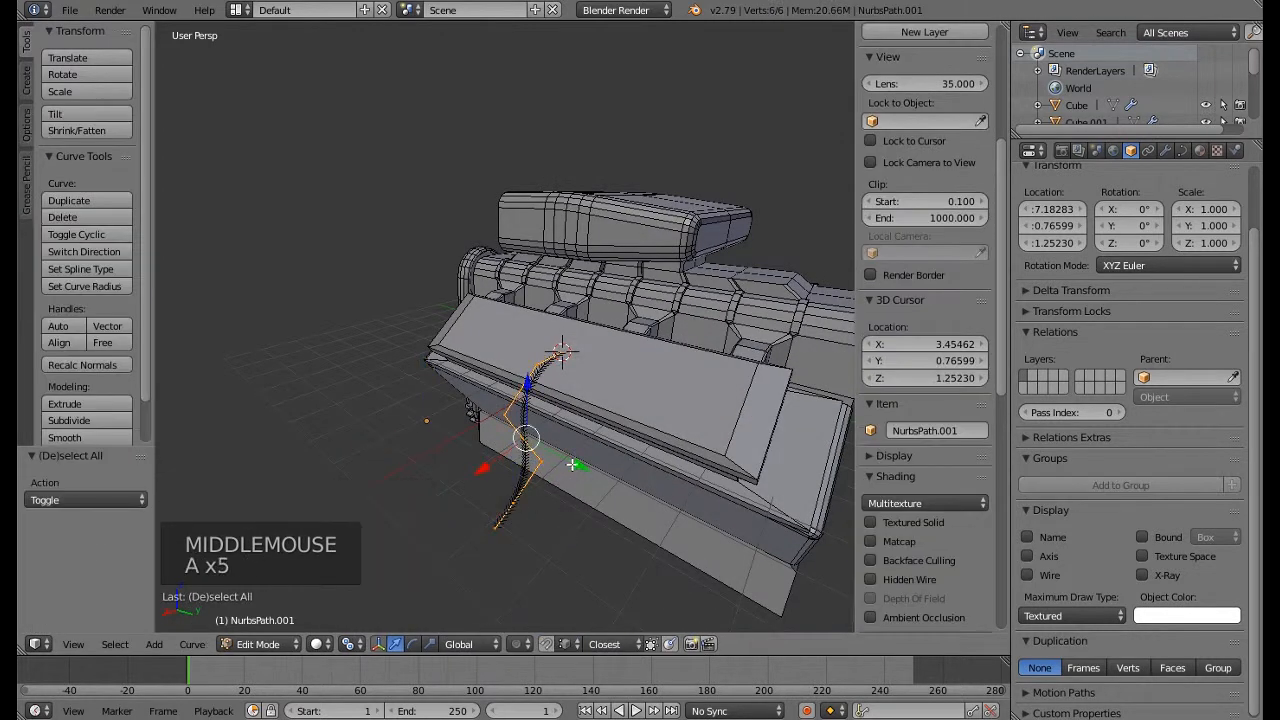
left_click_drag(571, 460, 485, 406)
middle_click_drag(485, 406, 499, 370)
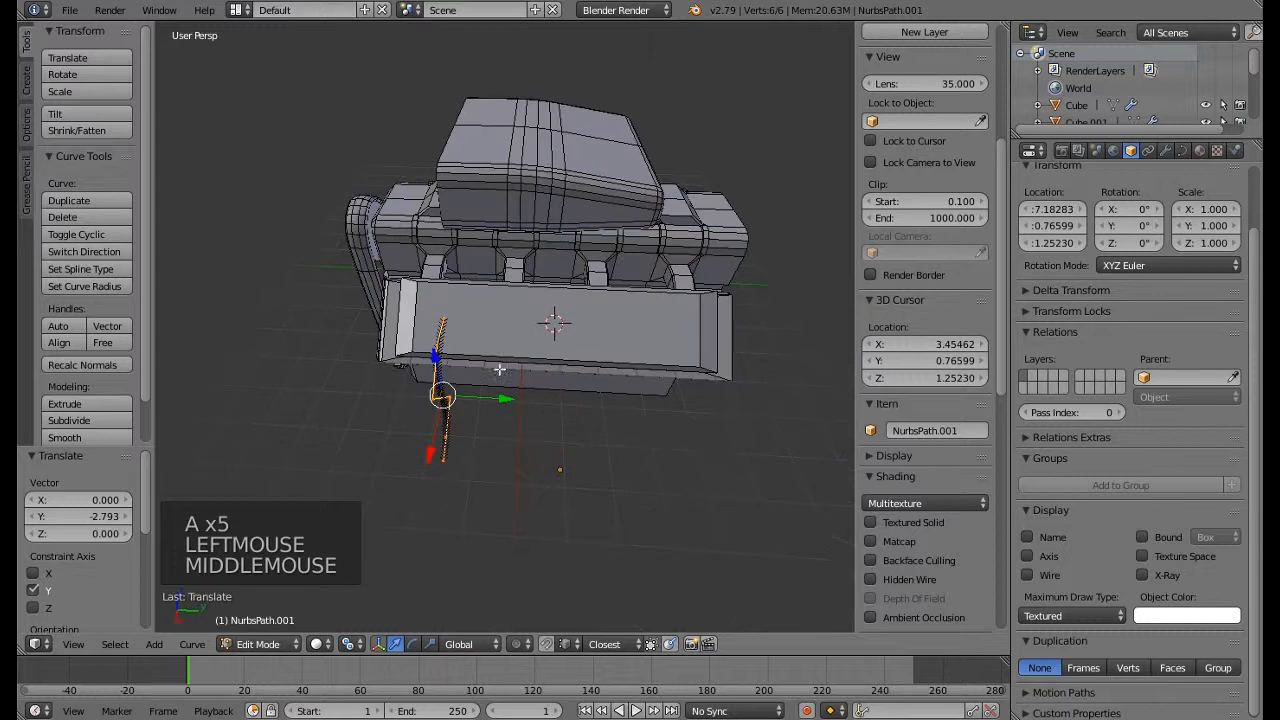
middle_click_drag(436, 298, 521, 362, "shift")
left_click_drag(568, 428, 543, 428)
middle_click_drag(560, 391, 601, 394)
left_click_drag(540, 409, 561, 408)
middle_click_drag(561, 408, 671, 330)
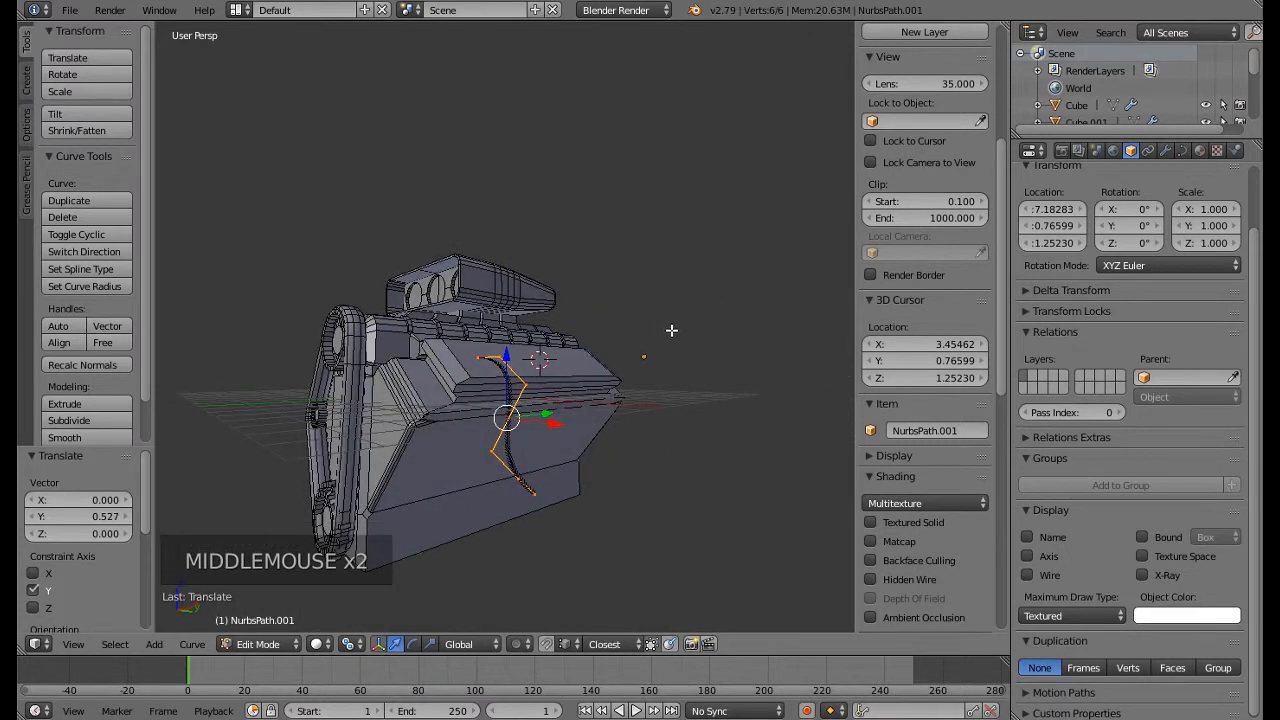
Turn the path into a round pipe with Full fill, bevel resolution 3 and bevel depth 0.300
left_click(1190, 150)
left_click(1155, 221)
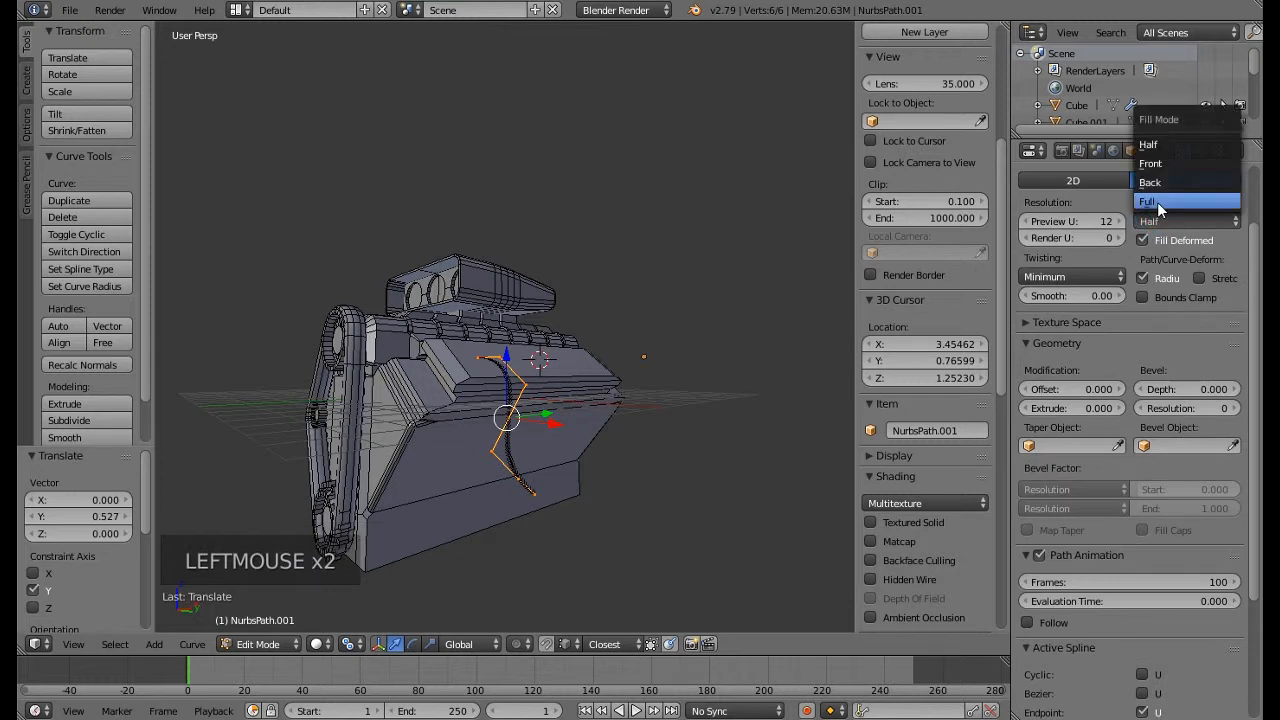
left_click(1157, 202)
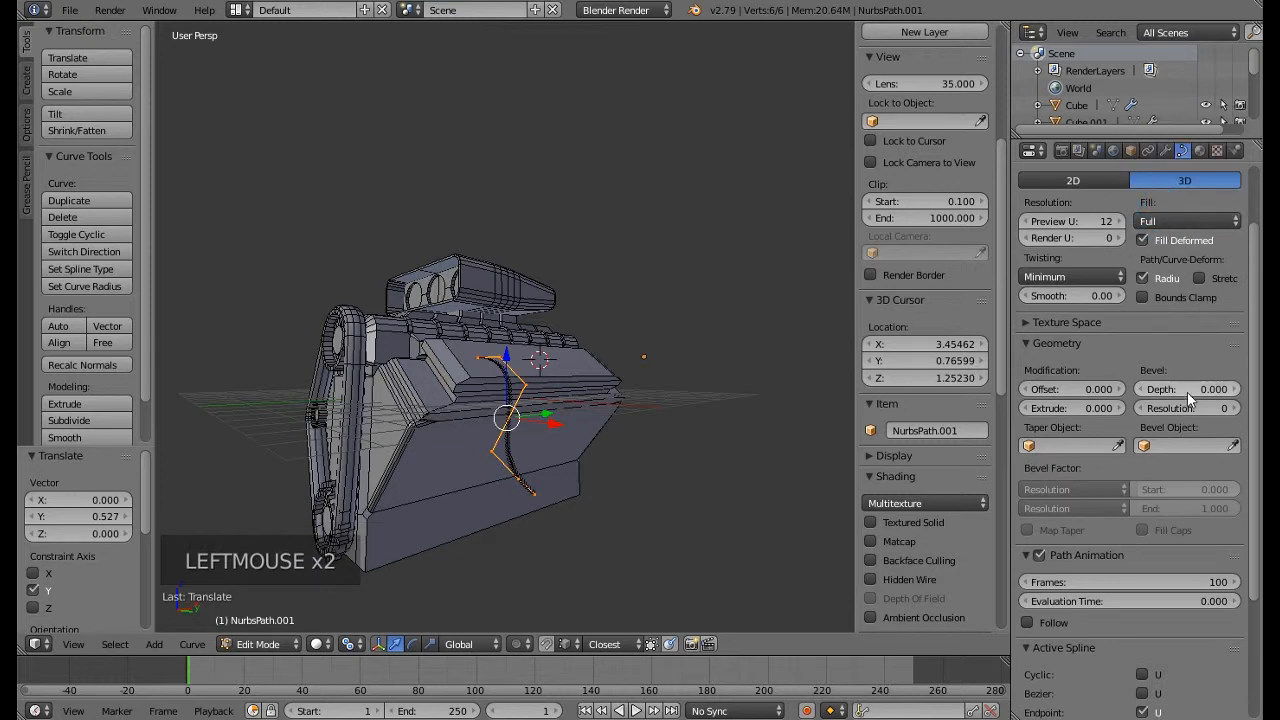
left_click_drag(1187, 392, 1206, 392)
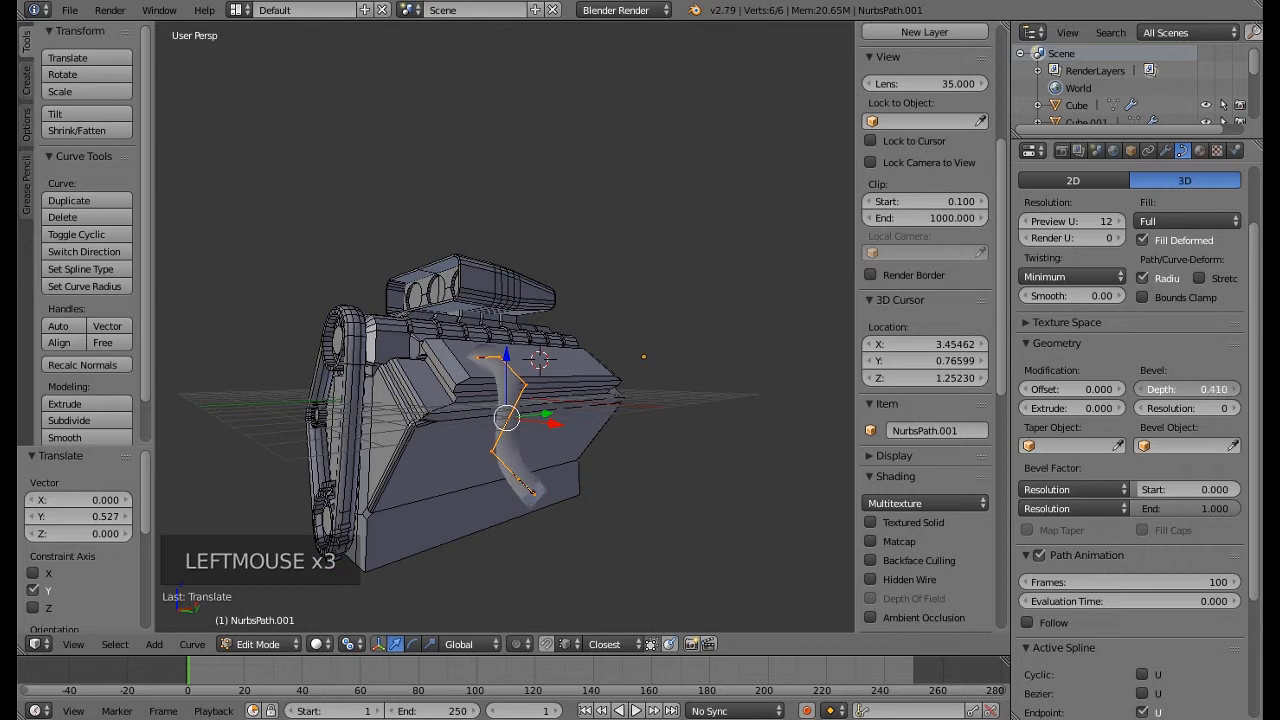
left_click(1220, 409)
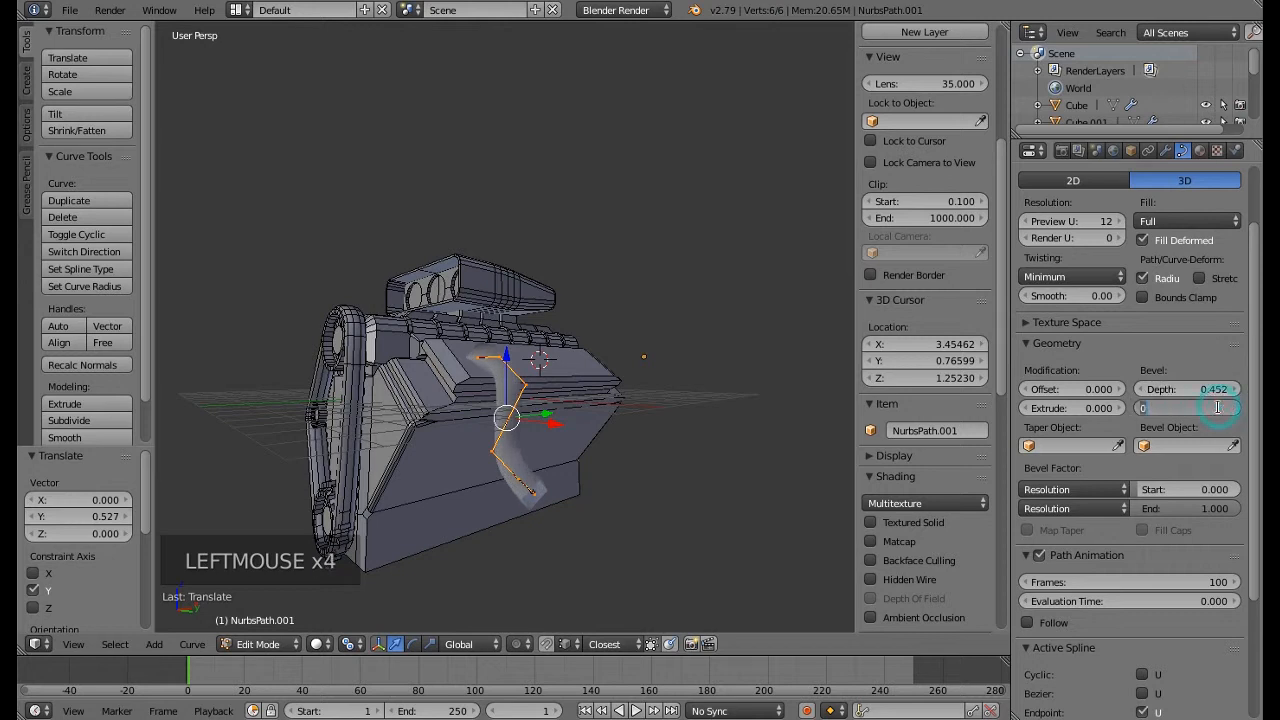
type("3")
key("Return")
middle_click_drag(800, 383, 640, 388)
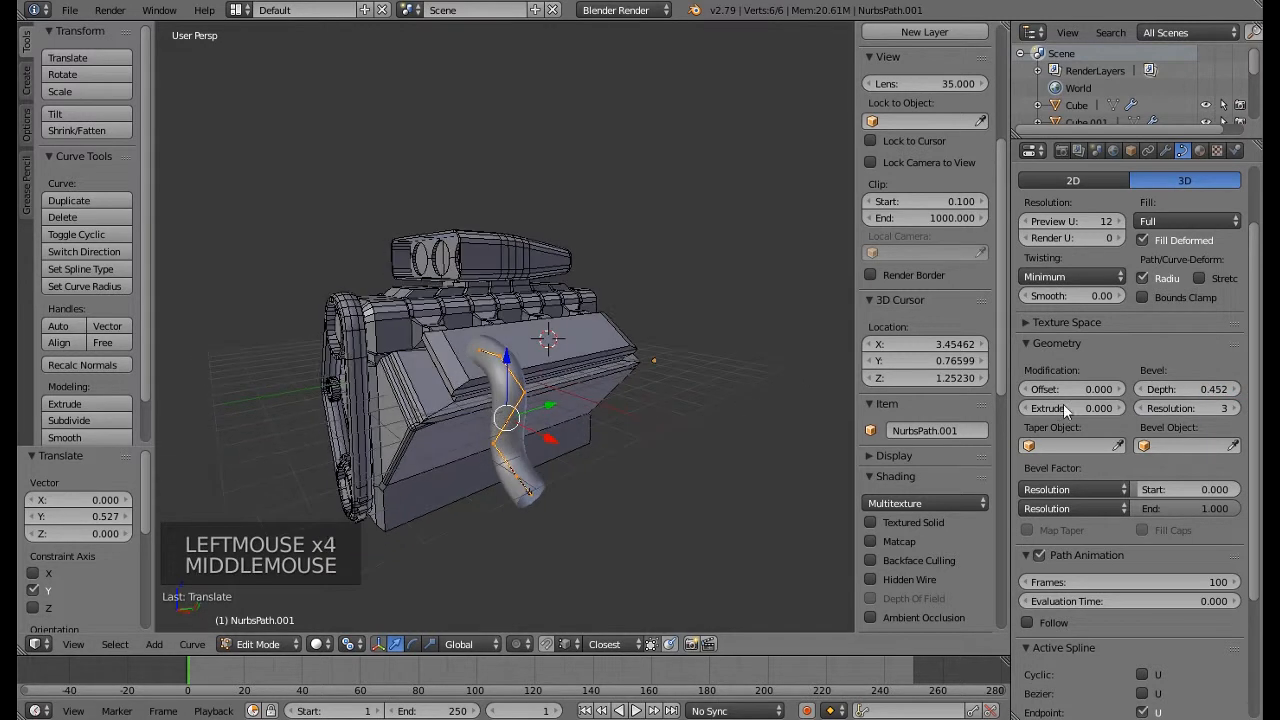
left_click(1214, 389)
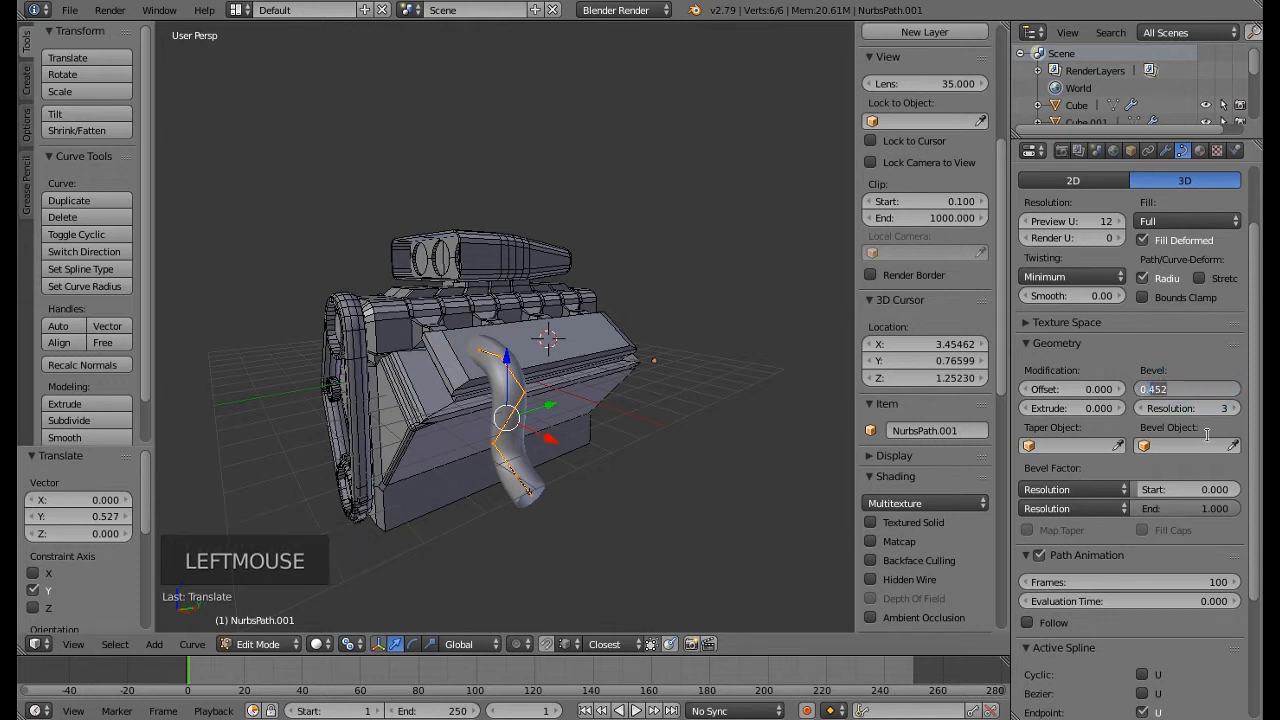
type("0.30")
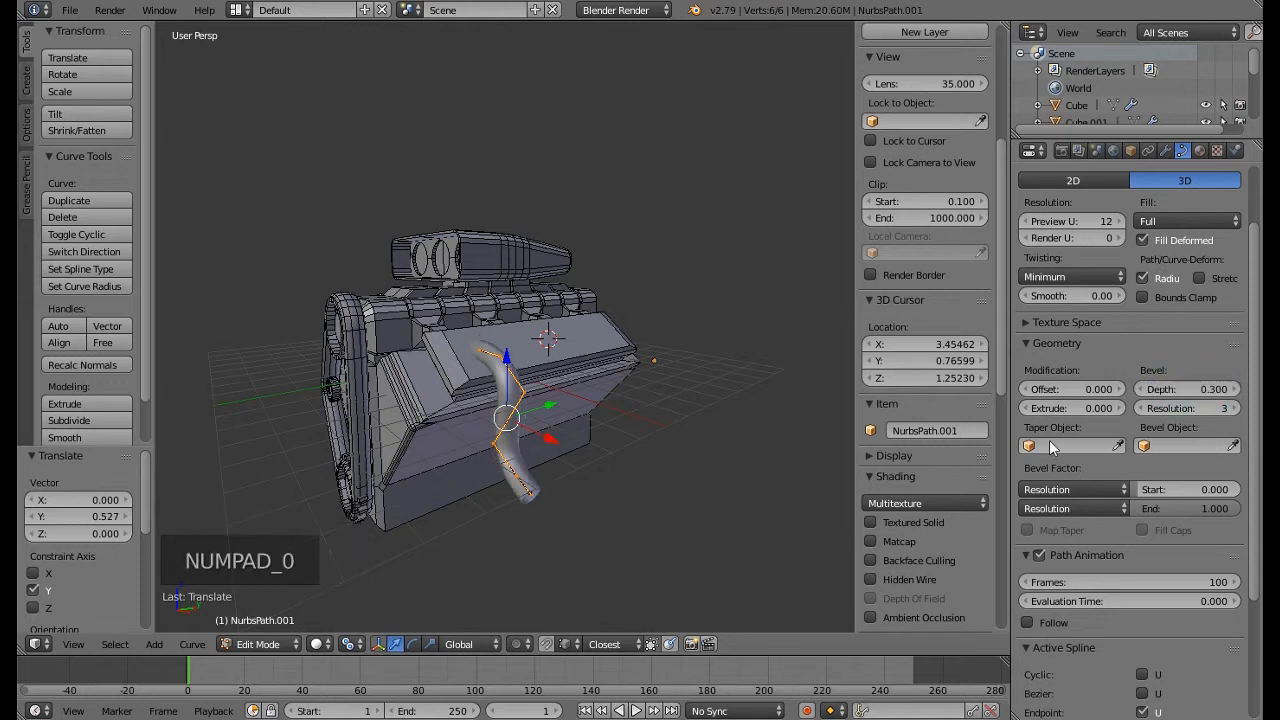
Duplicate the pipe three times along Y to make a row of four, placing the last copy 1.925 from its neighbour
middle_click_drag(671, 446, 624, 475)
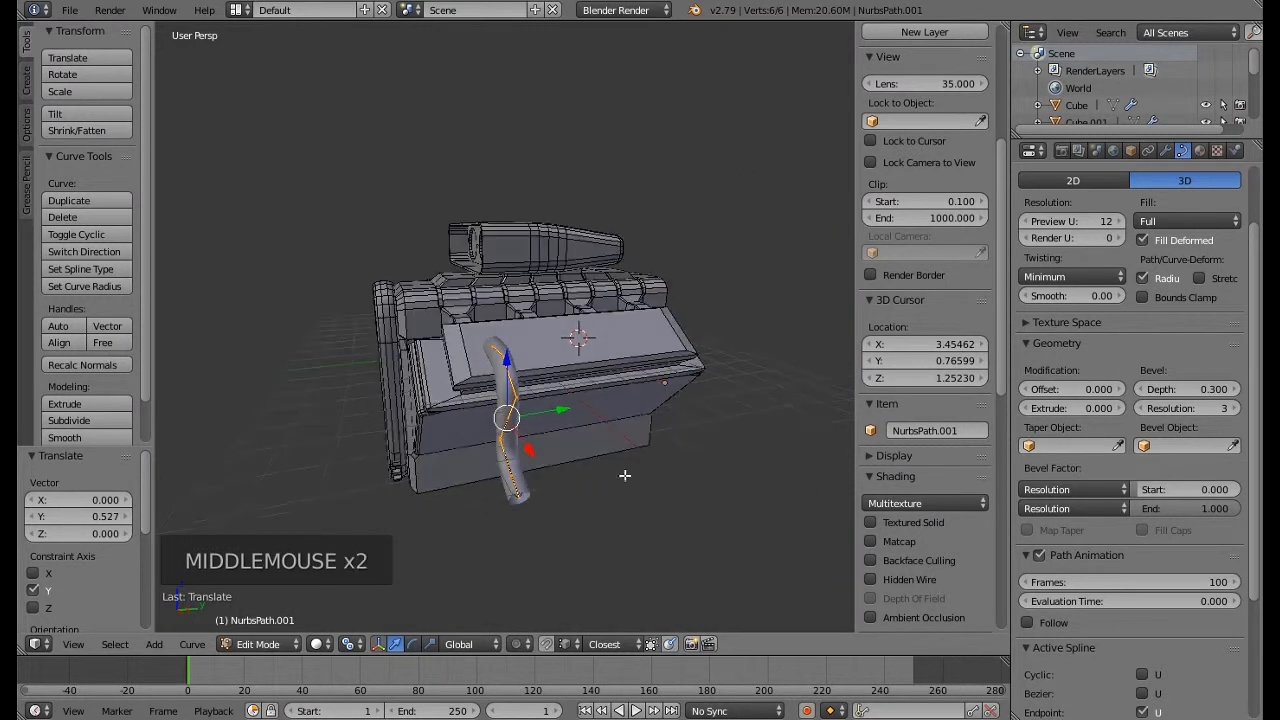
key("shift+d")
left_click(600, 414)
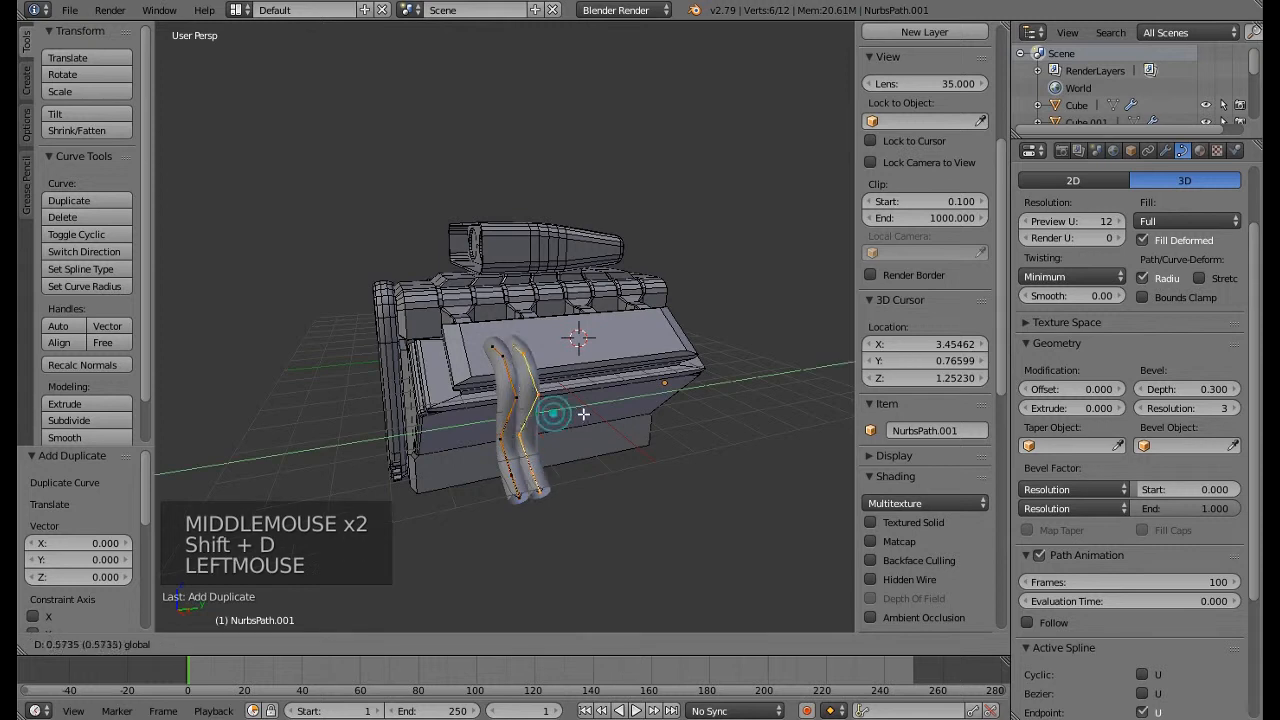
middle_click_drag(606, 413, 528, 469)
key("shift+d")
key("shift+d")
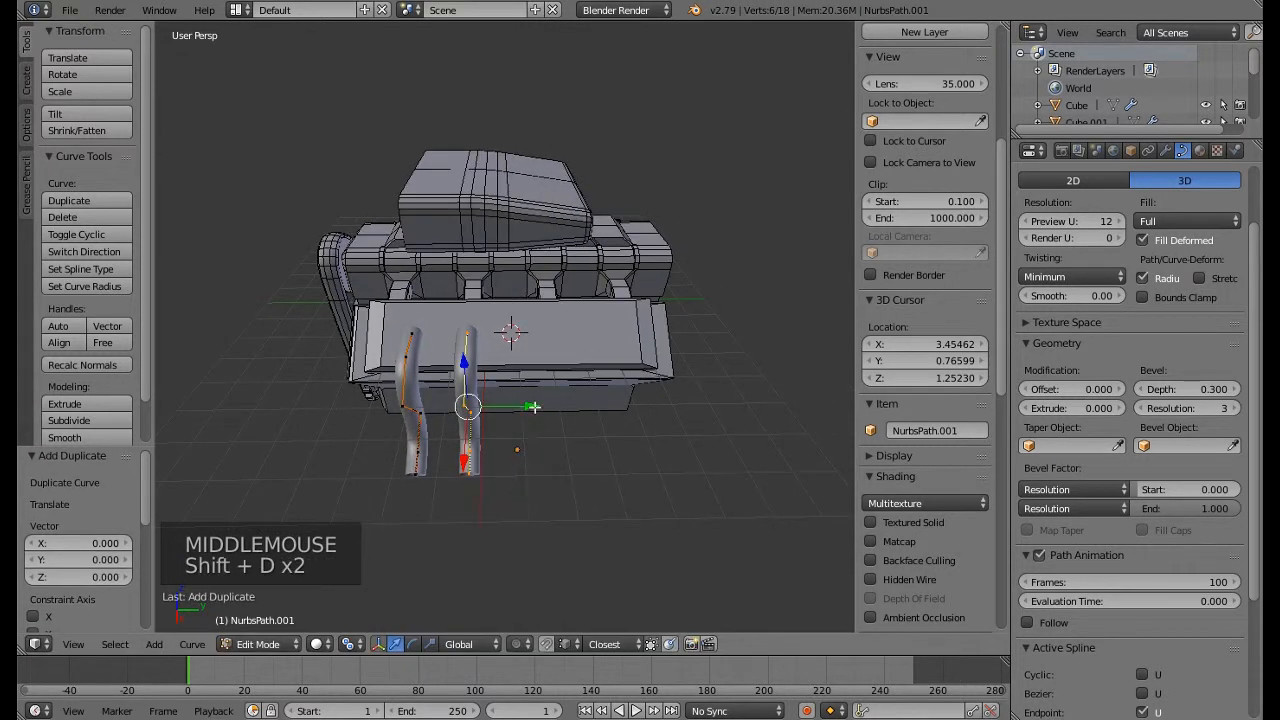
left_click(612, 408)
key("shift+d")
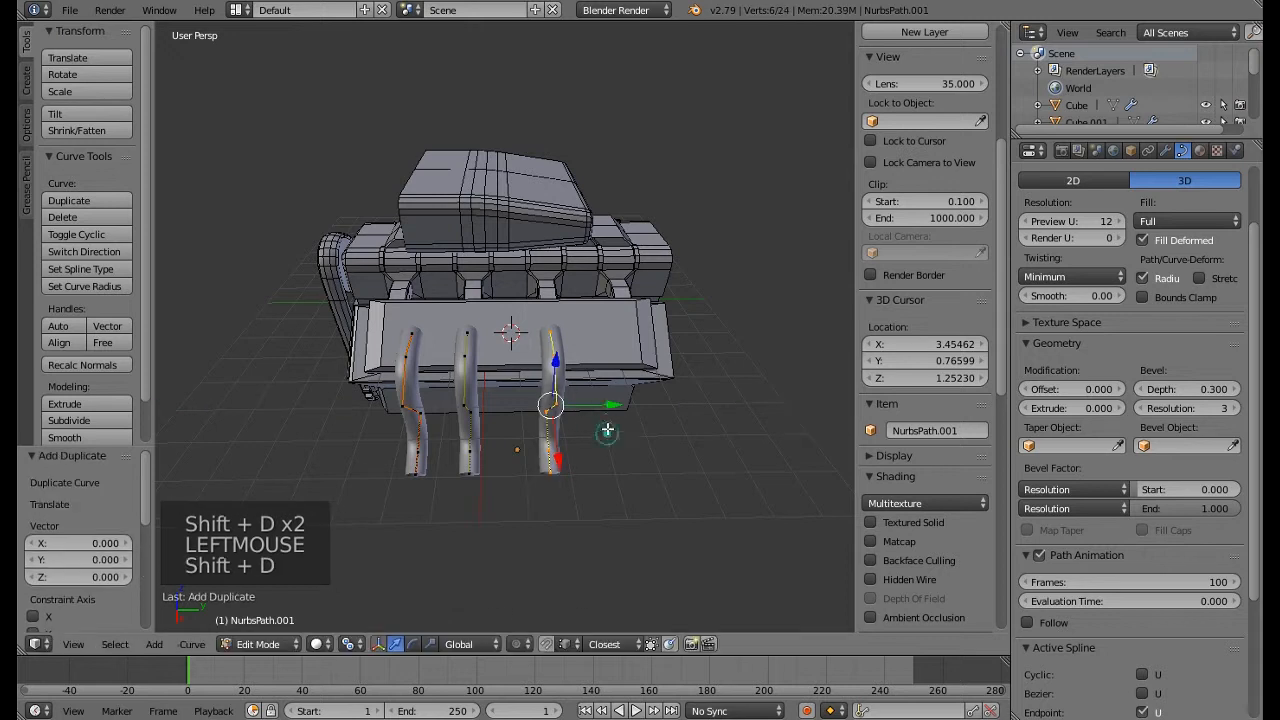
left_click(686, 409)
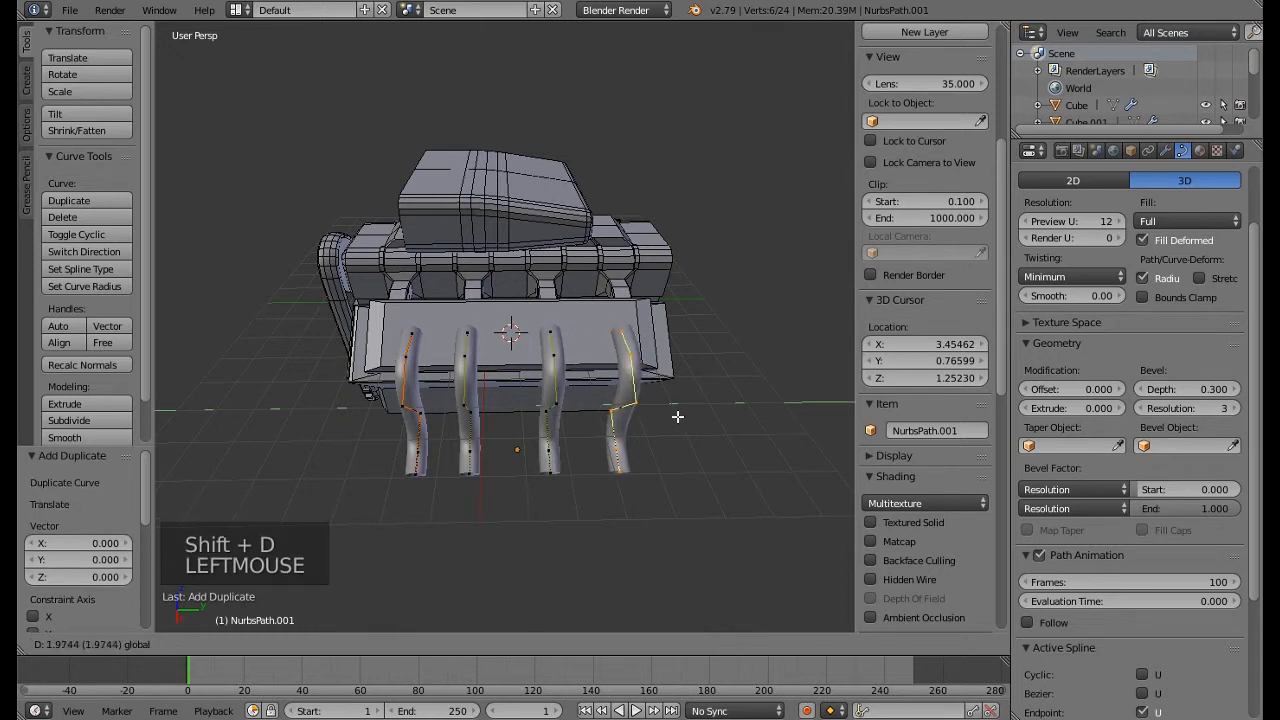
Select the whole second pipe and shift it 0.215 and another 0.197 along Y, checking its spacing in the right wireframe view
right_click(465, 357)
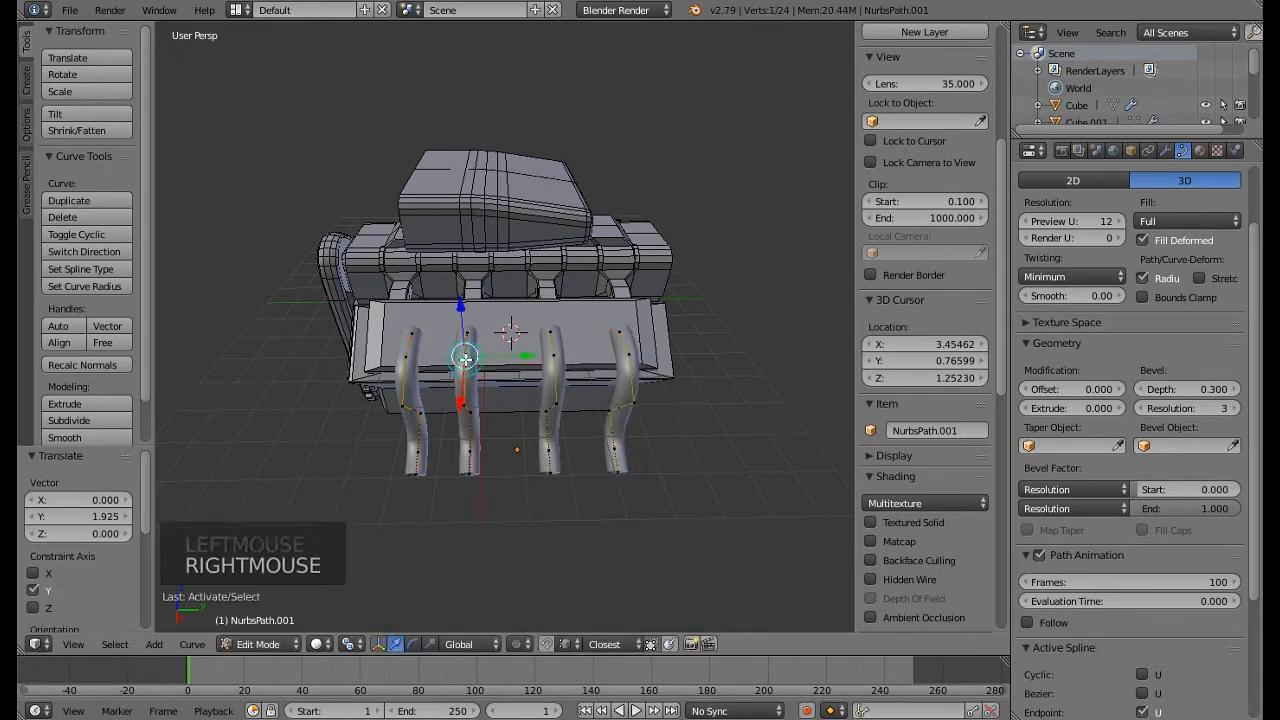
key("l")
left_click_drag(517, 410, 524, 413)
key("KP_1")
key("KP_3")
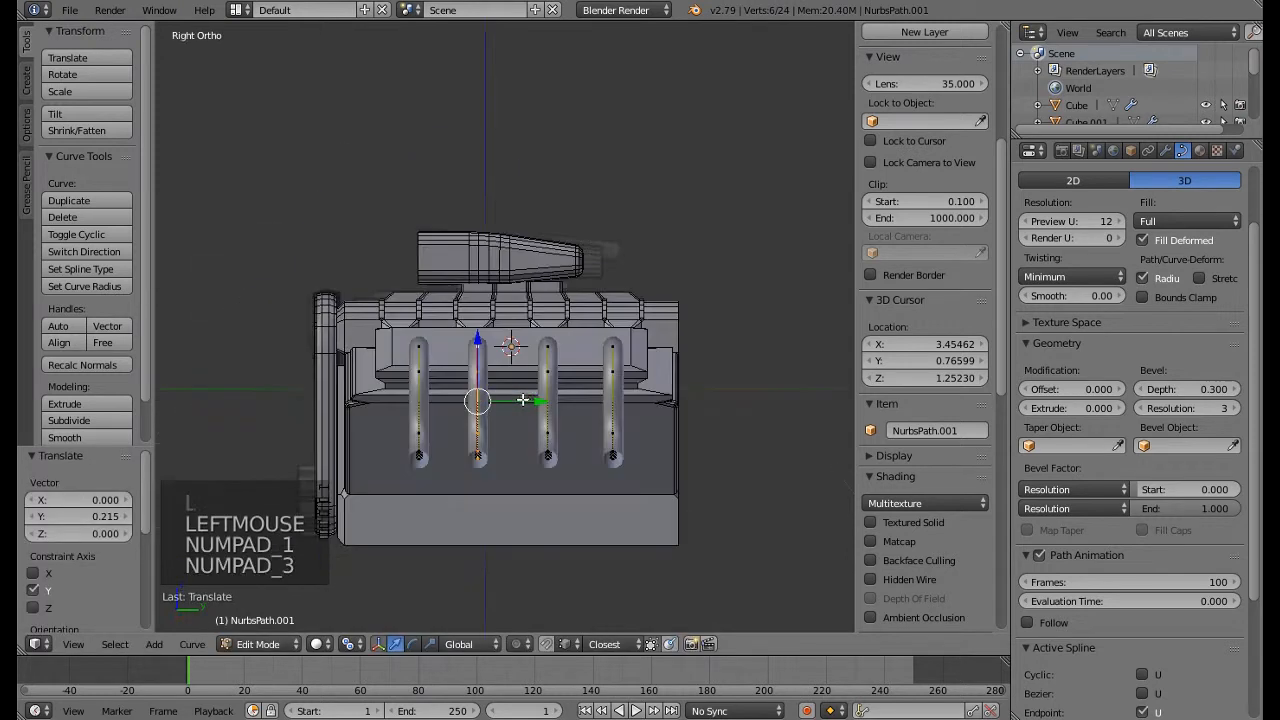
scroll(522, 400, "up", 3)
scroll(522, 400, "up", 1)
key("z")
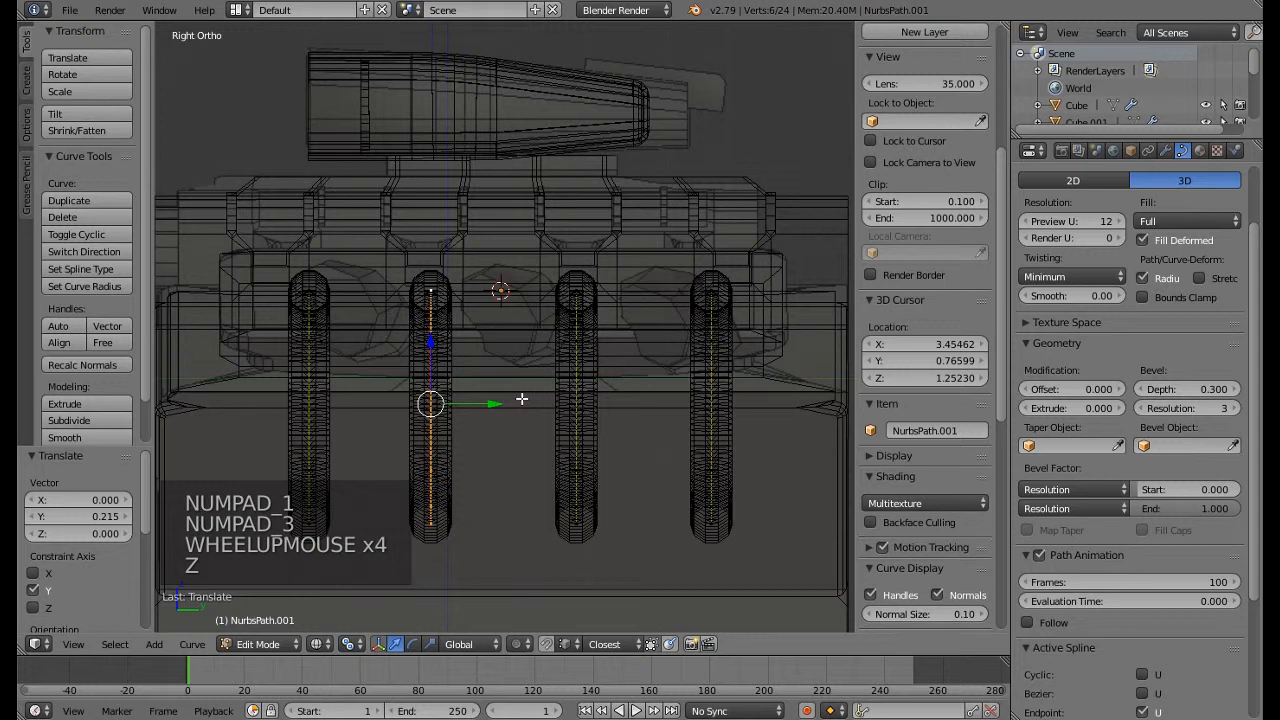
left_click_drag(486, 405, 443, 229)
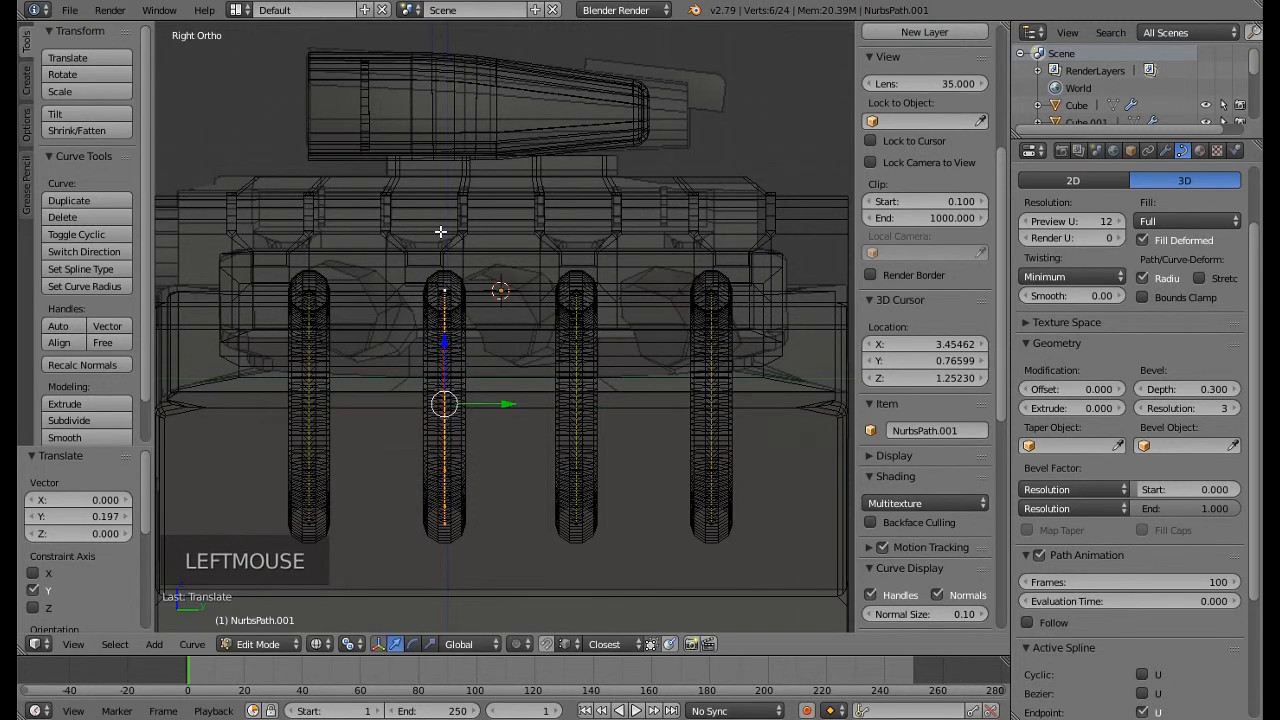
Extrude a new point from the front pipe's lower end and move it 0.503 along Y
middle_click_drag(443, 229, 503, 300)
scroll(433, 327, "down", 2)
key("z")
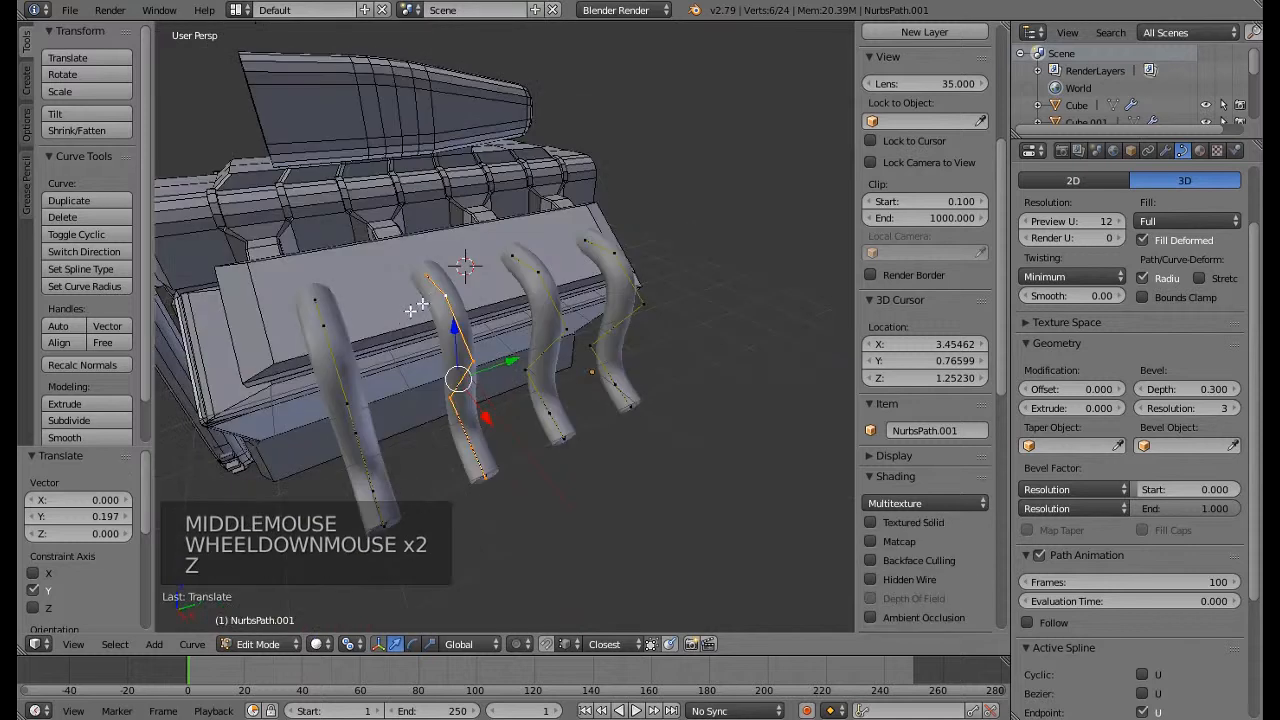
mouse_move(410, 312)
middle_mouse_down()
mouse_move(476, 287)
mouse_move(558, 317)
mouse_move(430, 445)
middle_mouse_up()
scroll(476, 287, "down", 2)
right_click(430, 450)
scroll(430, 450, "up", 3)
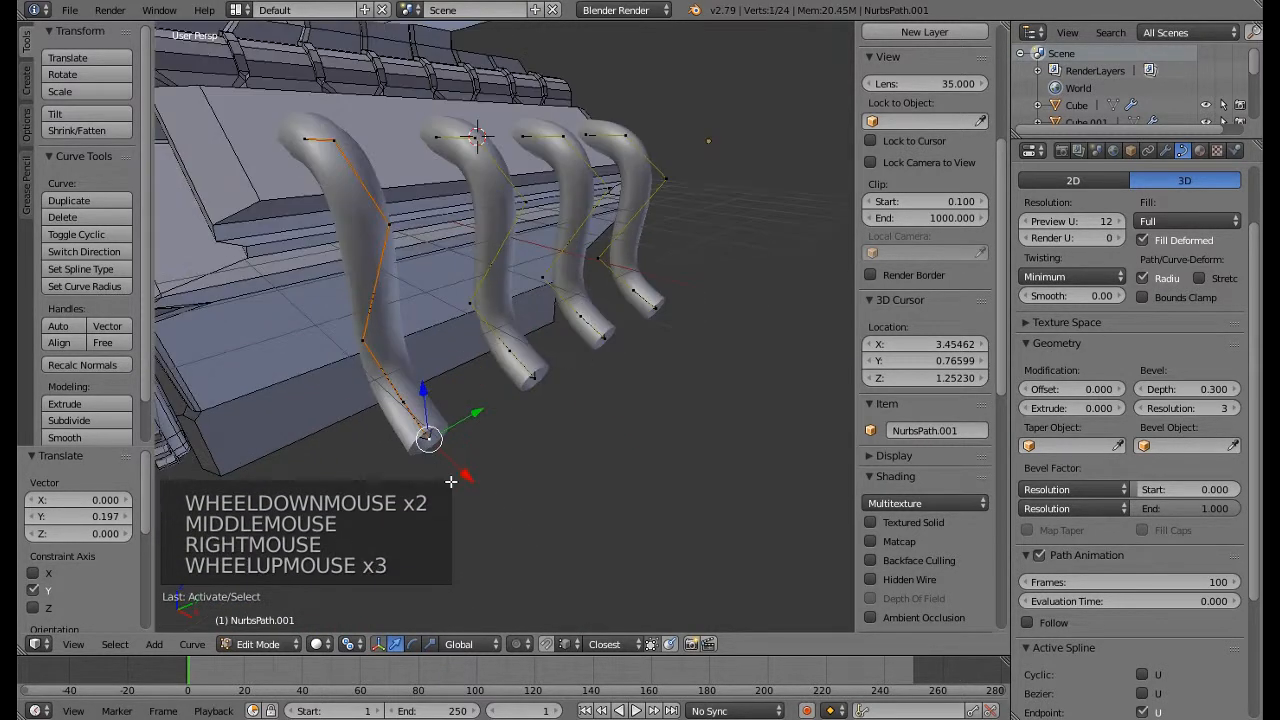
key("e")
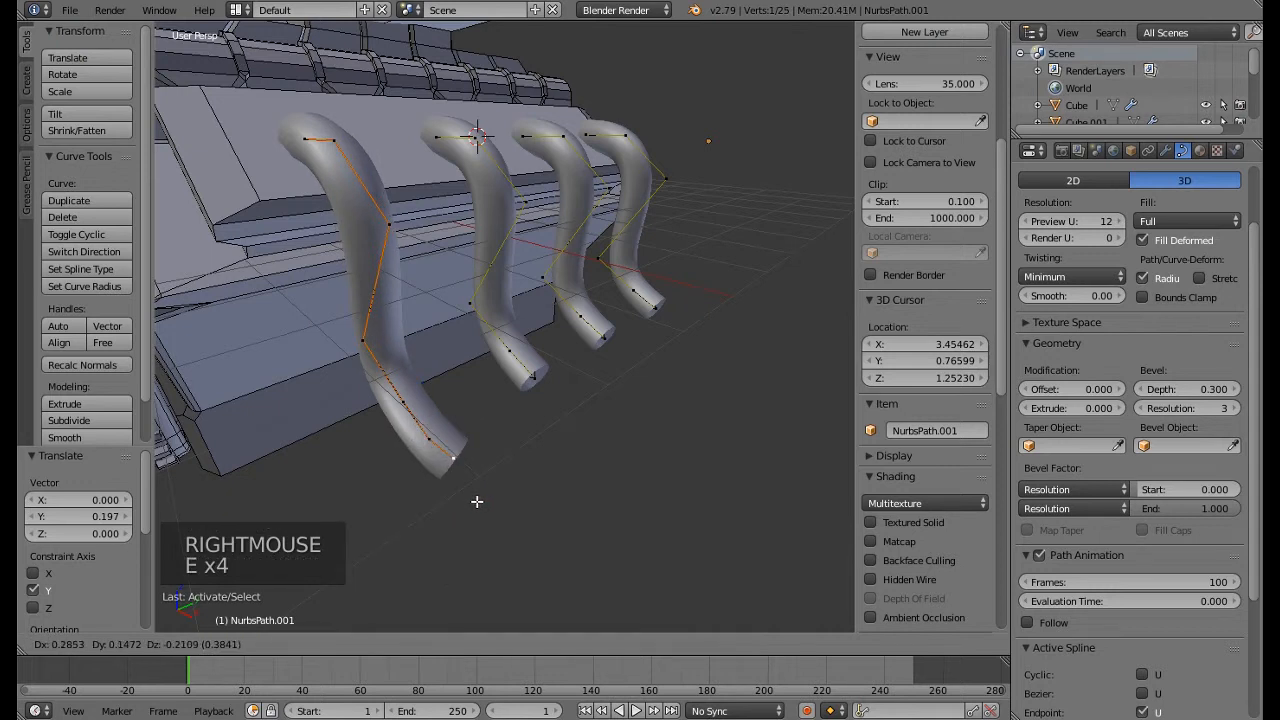
key("Escape")
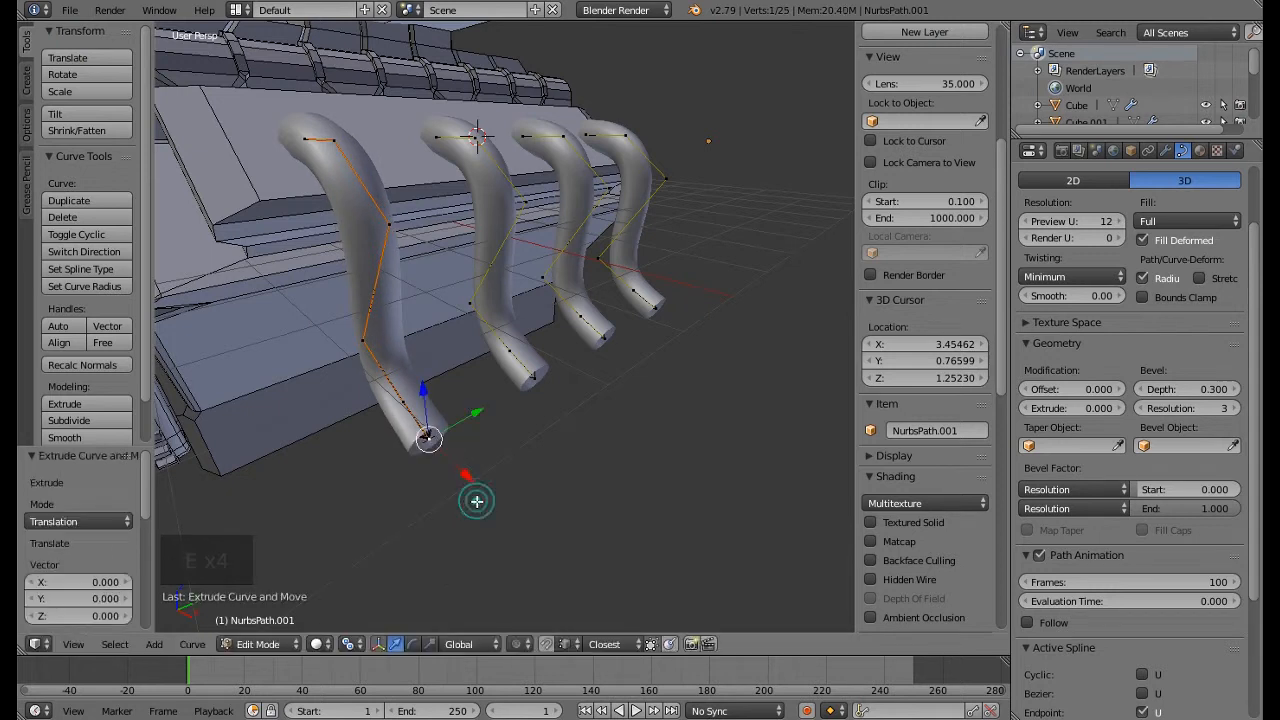
key("KP_1")
key("KP_3")
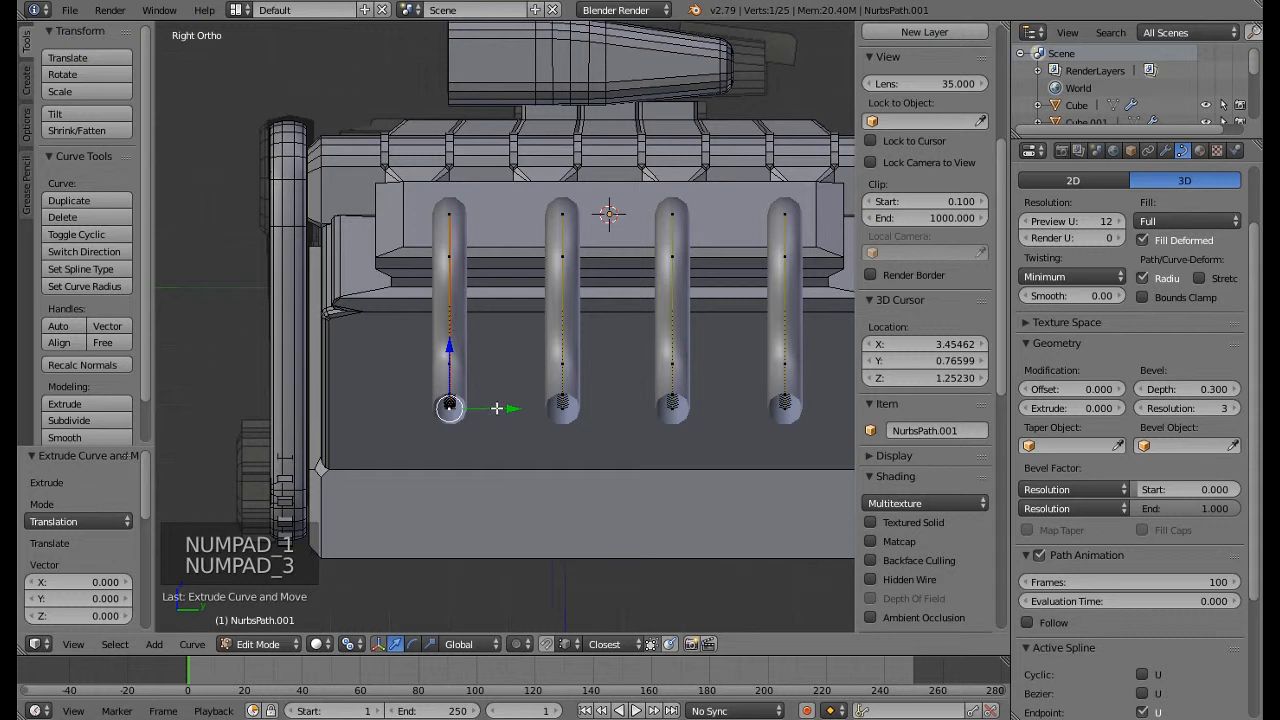
left_click_drag(497, 408, 527, 417)
Extrude that end another 0.784 along Y and move it 6.347 further to form a collector pipe across the row
key("e")
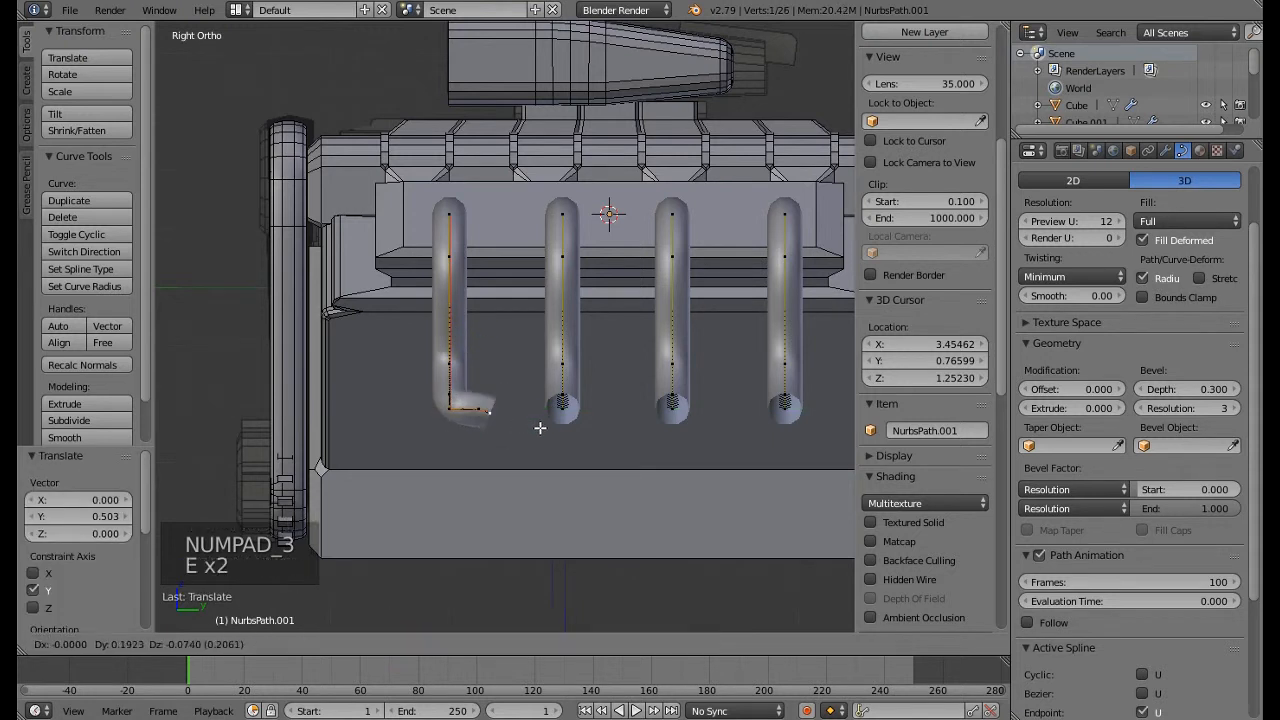
left_click(572, 432)
middle_click_drag(572, 432, 380, 417, "shift")
left_click_drag(380, 417, 666, 442)
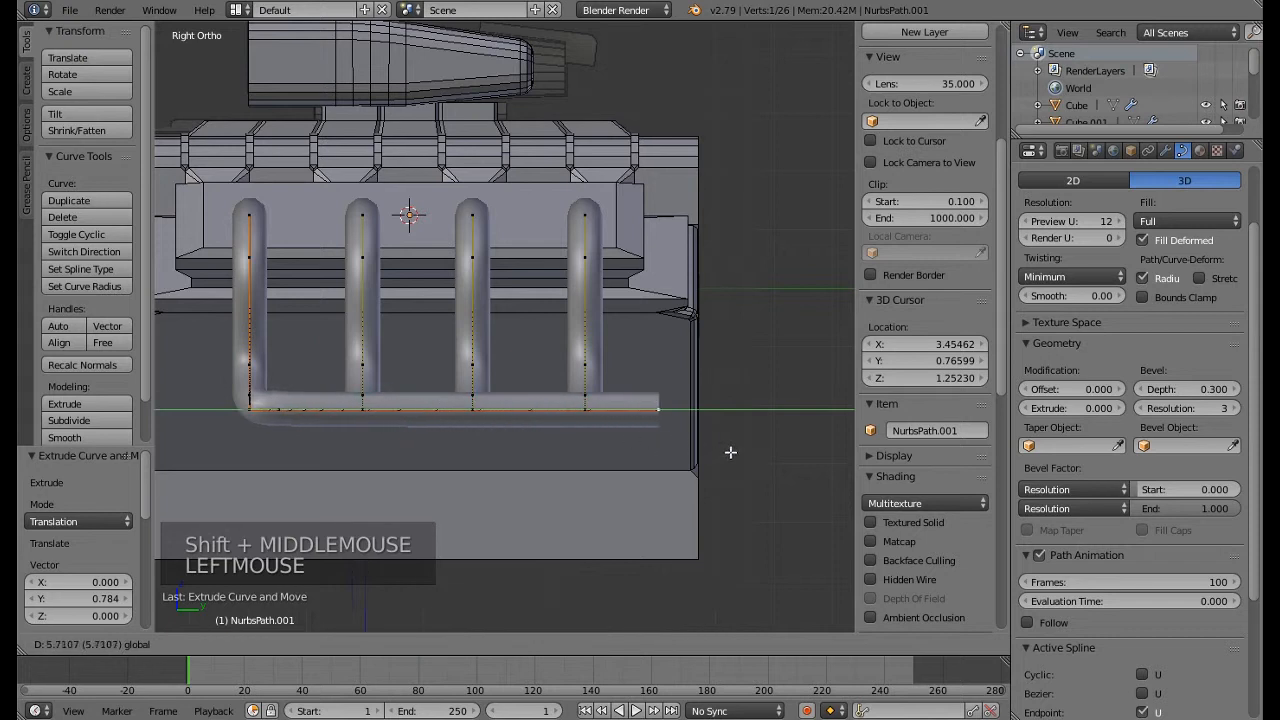
left_click_drag(754, 456, 754, 456)
scroll(420, 363, "down", 3)
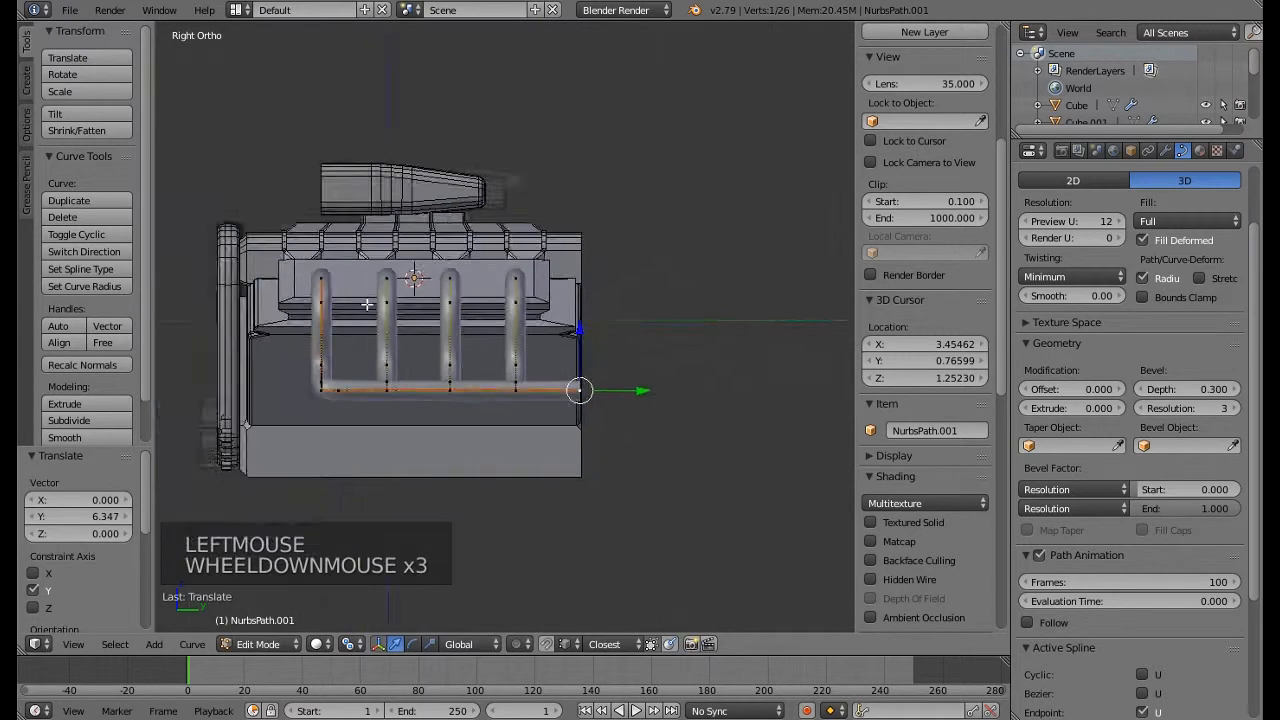
middle_click_drag(420, 363, 546, 368)
scroll(468, 345, "down", 4)
key("z")
key("z")
key("Tab")
Select only the upper end points of all four exhaust pipes in the front view
scroll(420, 338, "up", 4)
key("KP_1")
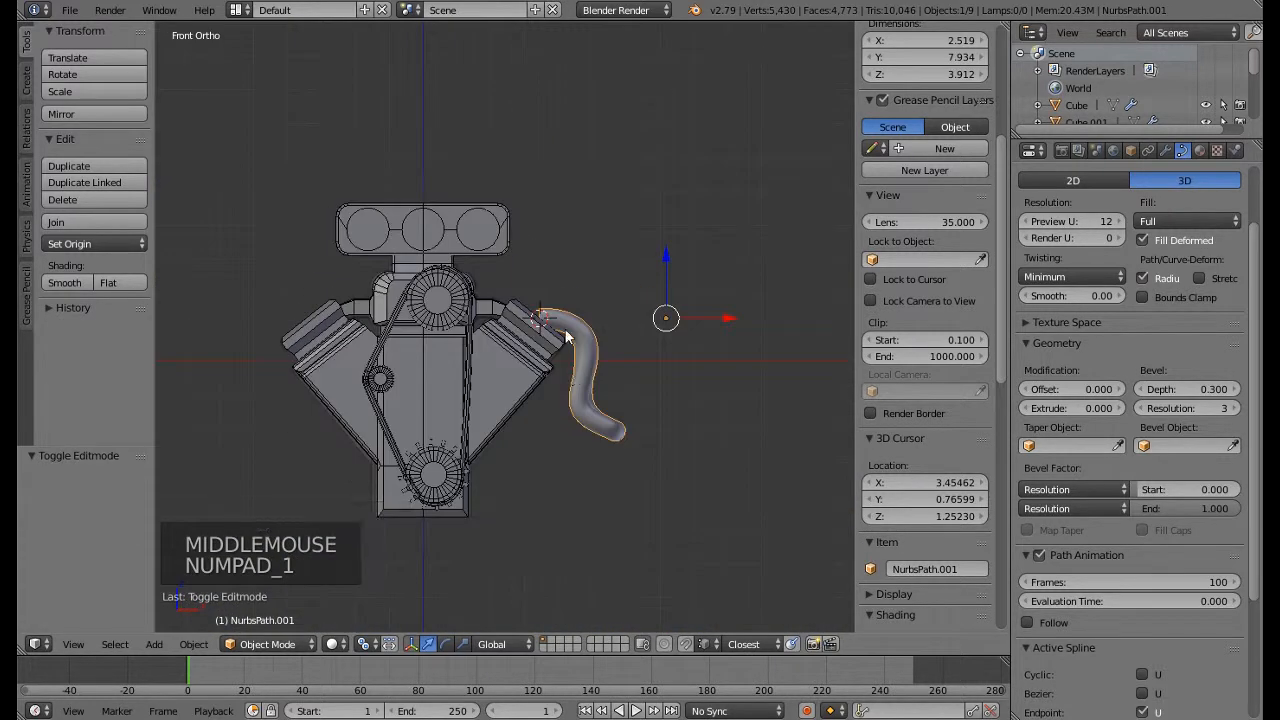
scroll(545, 312, "up", 5)
key("Tab")
scroll(482, 340, "up", 5)
right_click(478, 338)
key("a")
key("a")
key("a")
key("a")
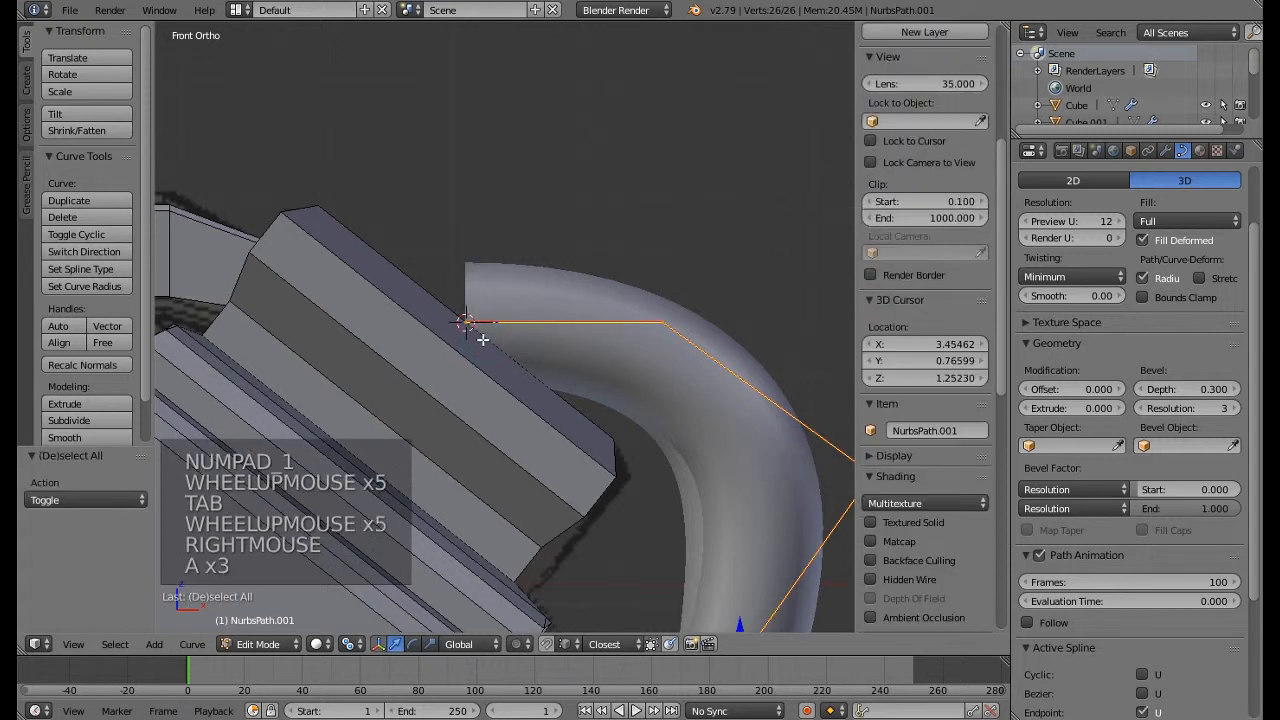
key("c")
left_click(462, 327)
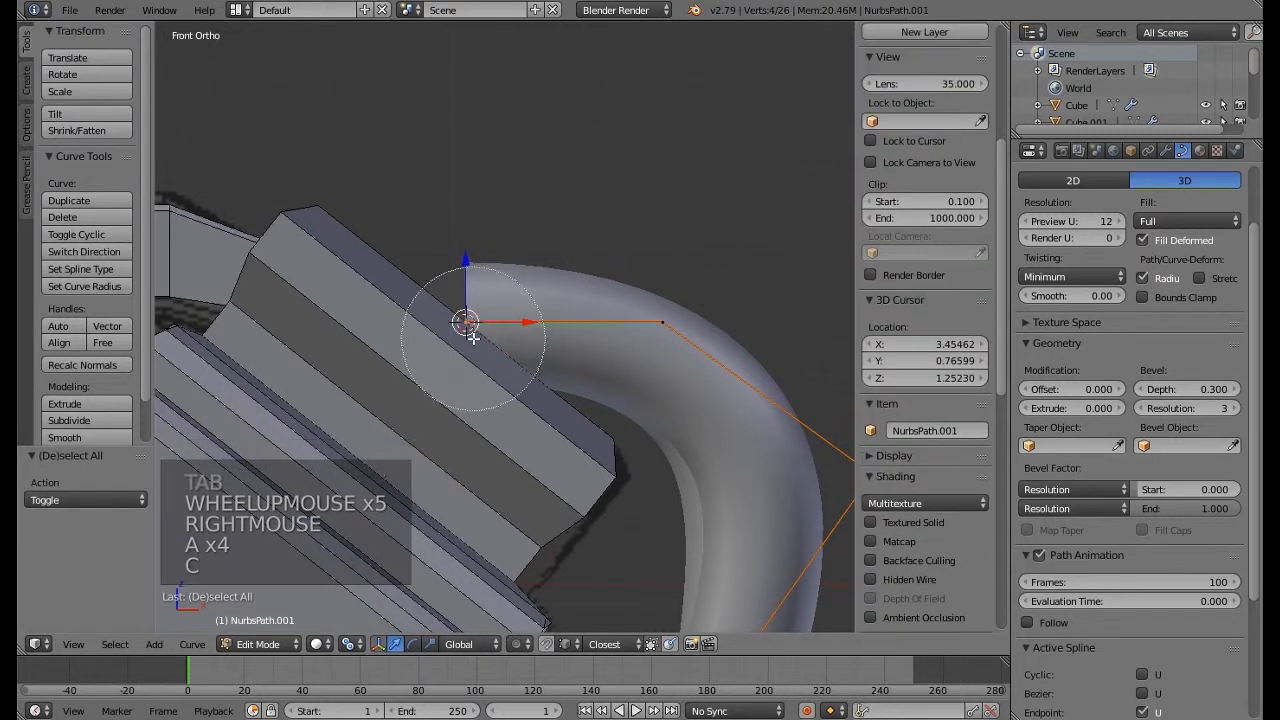
right_click(465, 328)
Extrude the four upper end points along negative X into the valve cover and lower them slightly along Z
key("e")
key("e")
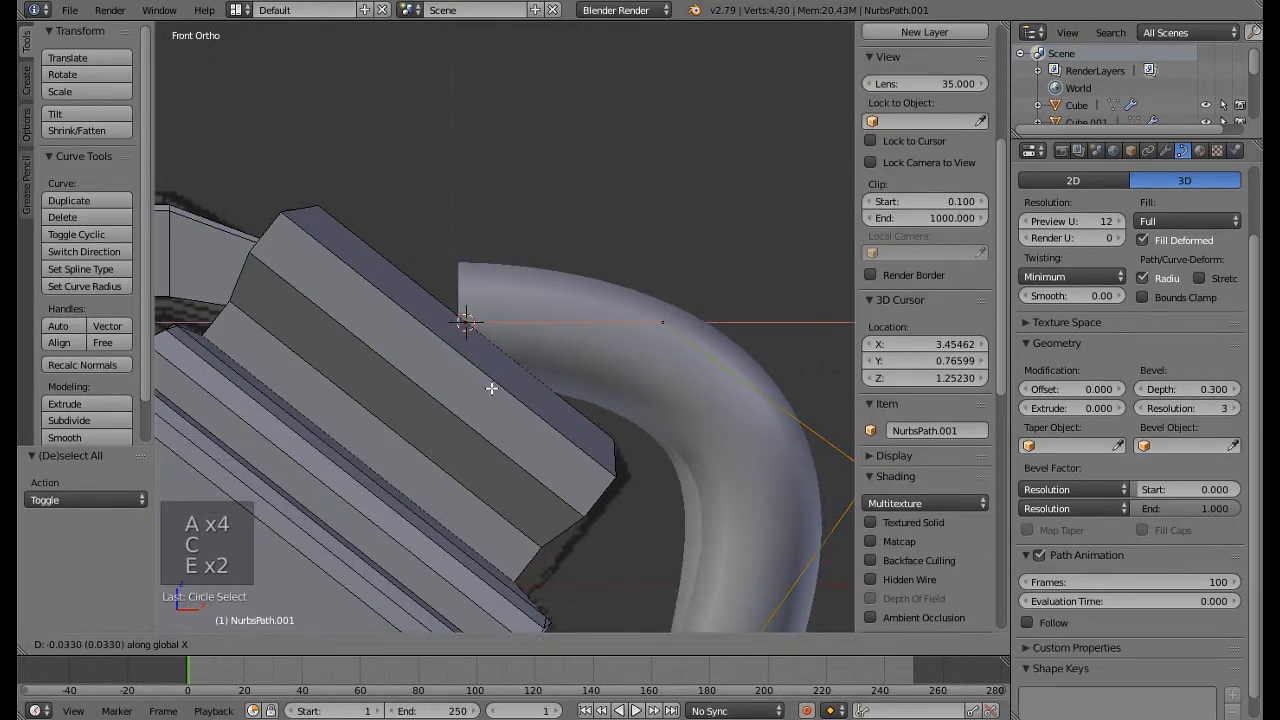
left_click(463, 390)
left_click_drag(432, 264, 450, 310)
key("Tab")
scroll(457, 330, "down", 10)
middle_click_drag(457, 349, 425, 398)
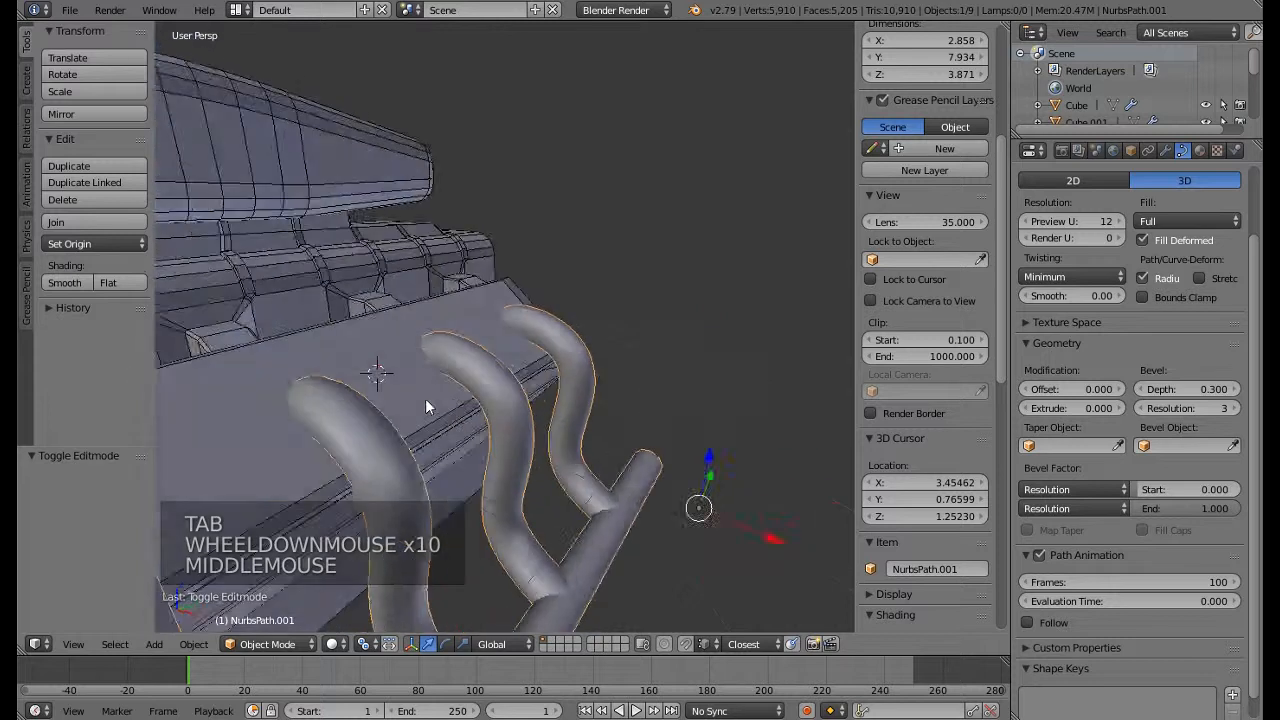
scroll(580, 383, "down", 4)
mouse_move(580, 383)
middle_mouse_down()
mouse_move(380, 392)
mouse_move(577, 386)
middle_mouse_up()
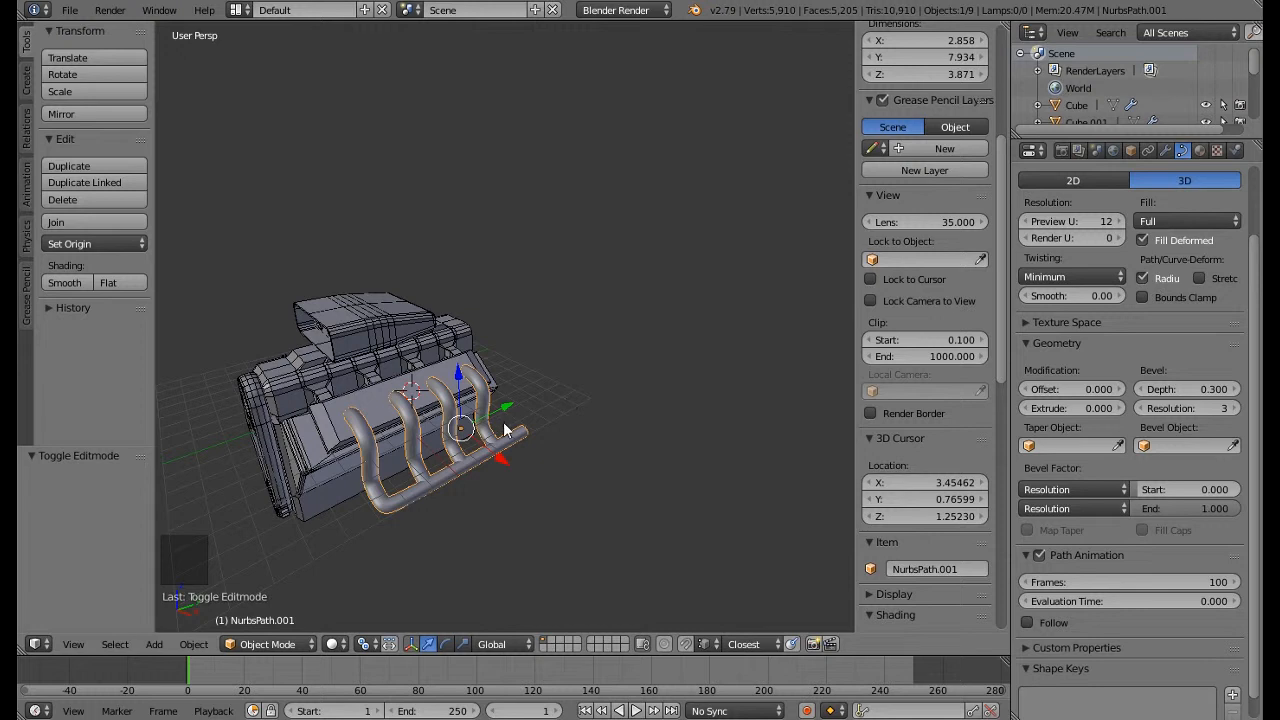
Try to join the exhaust pipe assembly into a single object and reselect it
key("ctrl+j")
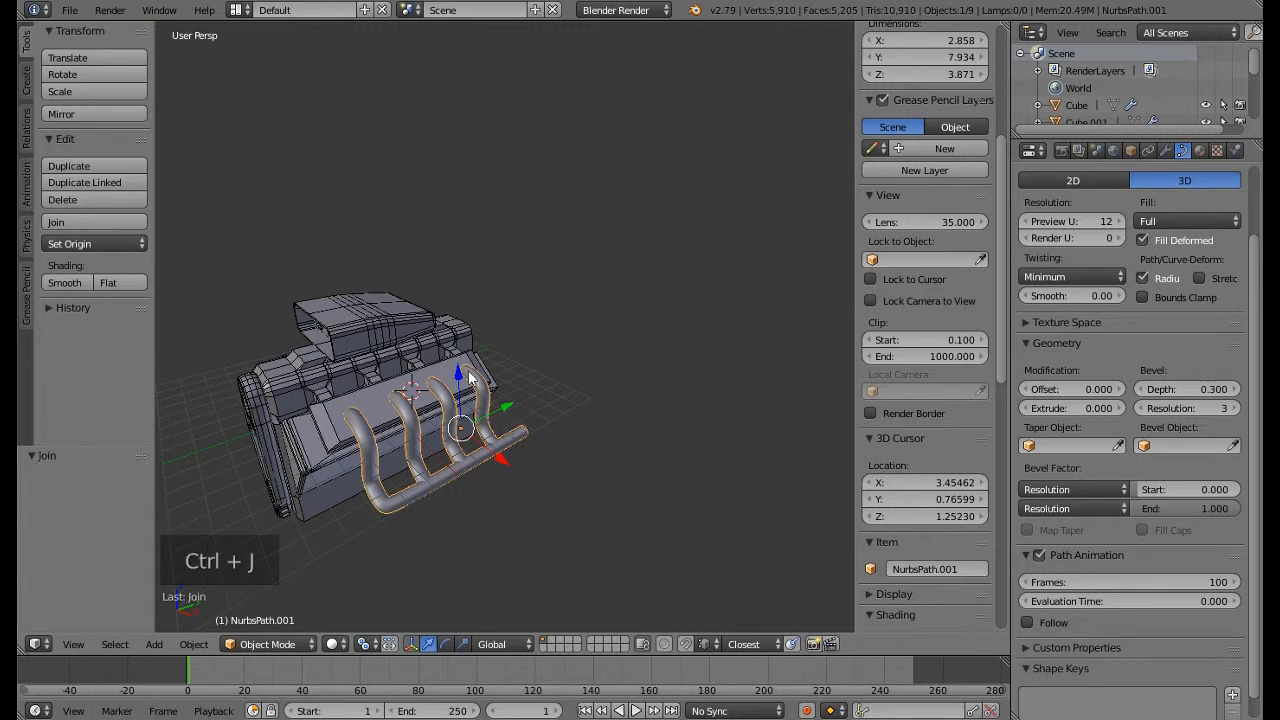
left_click(457, 262)
right_click(445, 372)
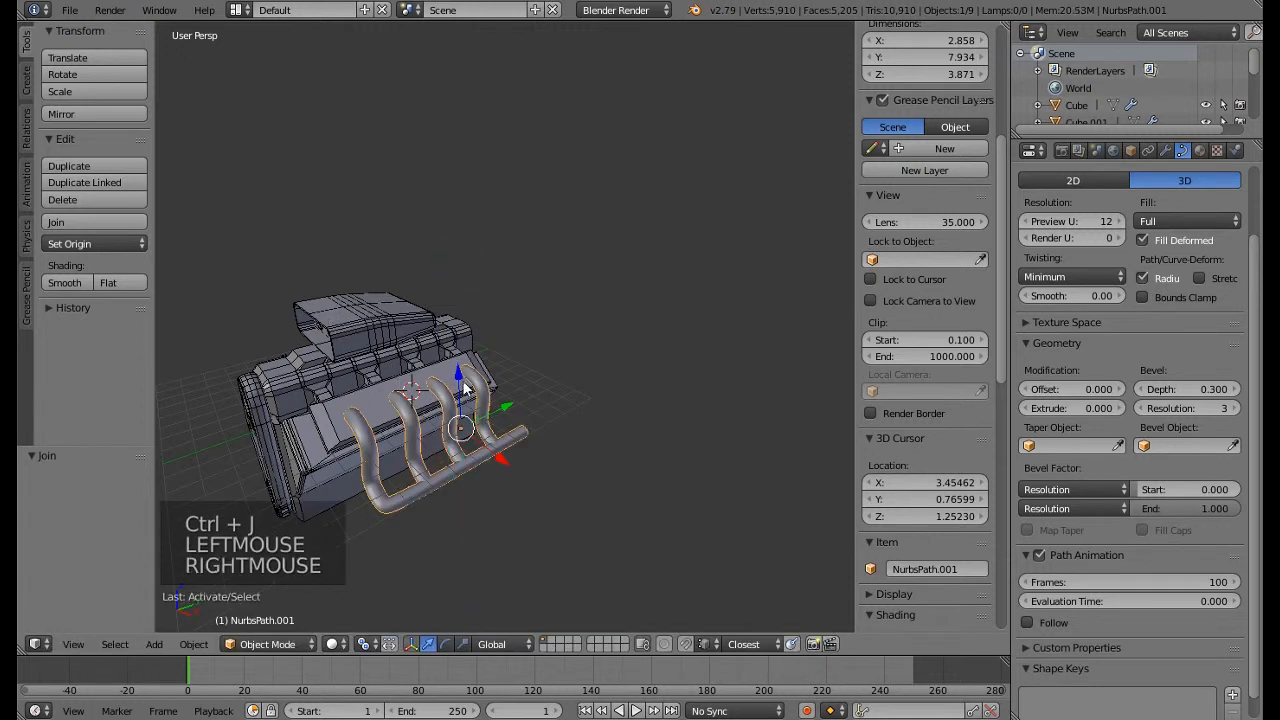
left_click(469, 283)
middle_click_drag(320, 378, 378, 331)
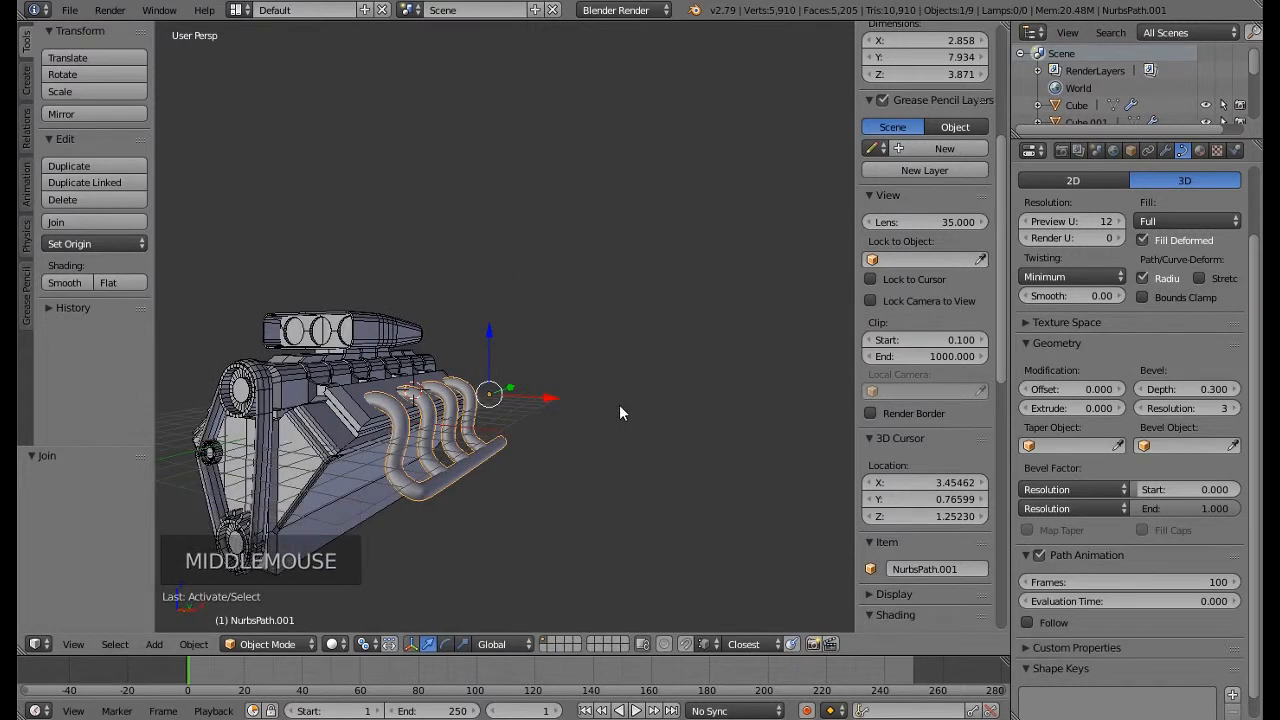
Set the exhaust pipes' bevel depth to 0.350 and inspect their thickness
middle_click_drag(519, 440, 540, 455)
scroll(630, 434, "up", 3)
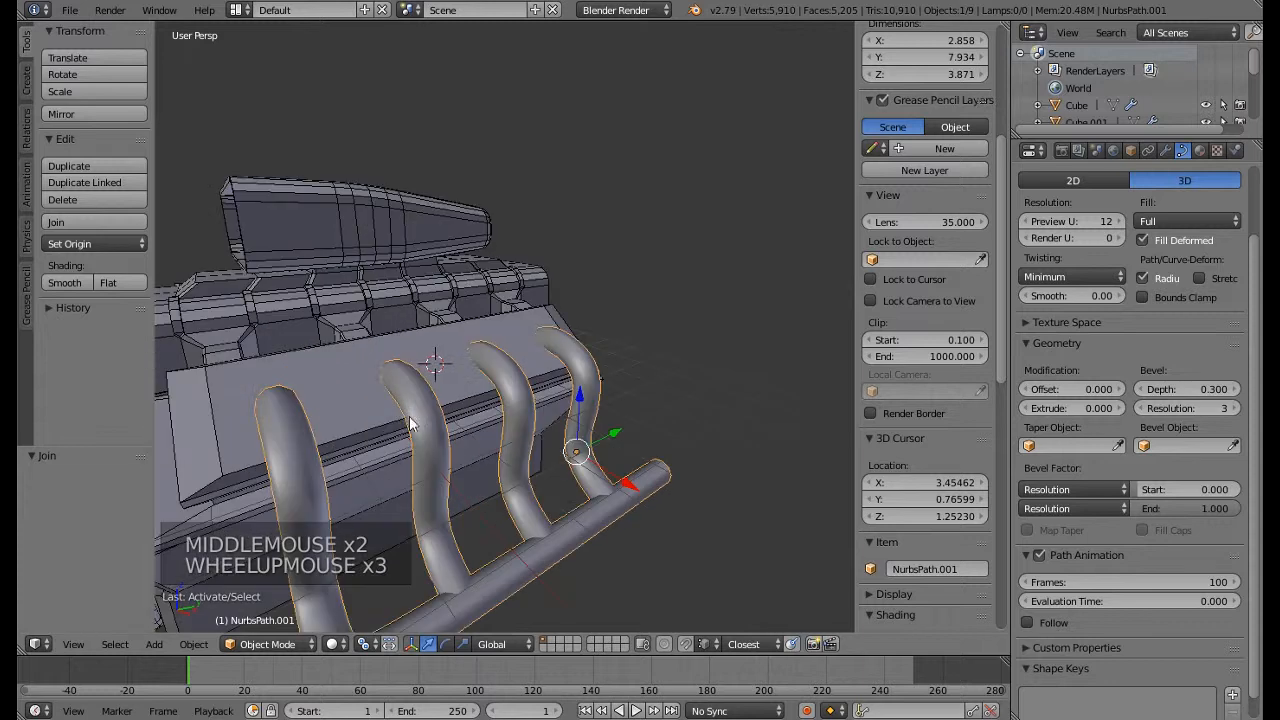
left_click(1185, 388)
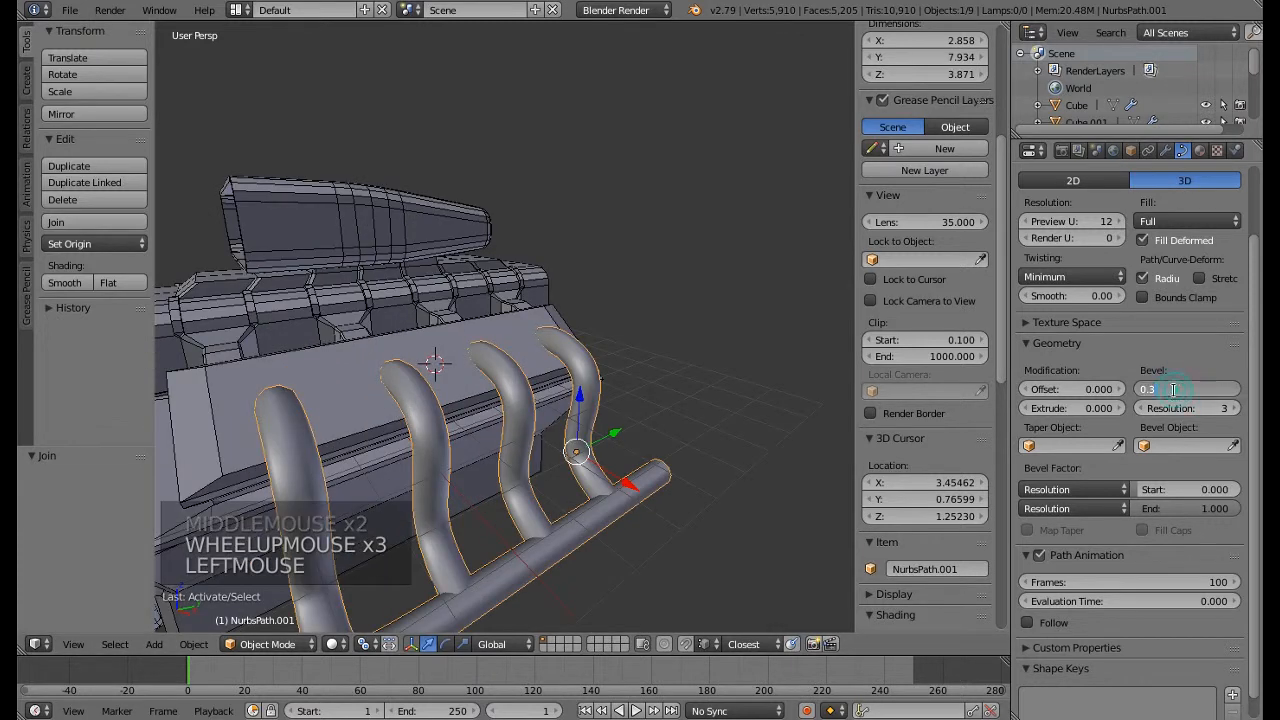
type("5")
key("Return")
middle_click_drag(821, 472, 560, 483)
scroll(646, 490, "down", 2)
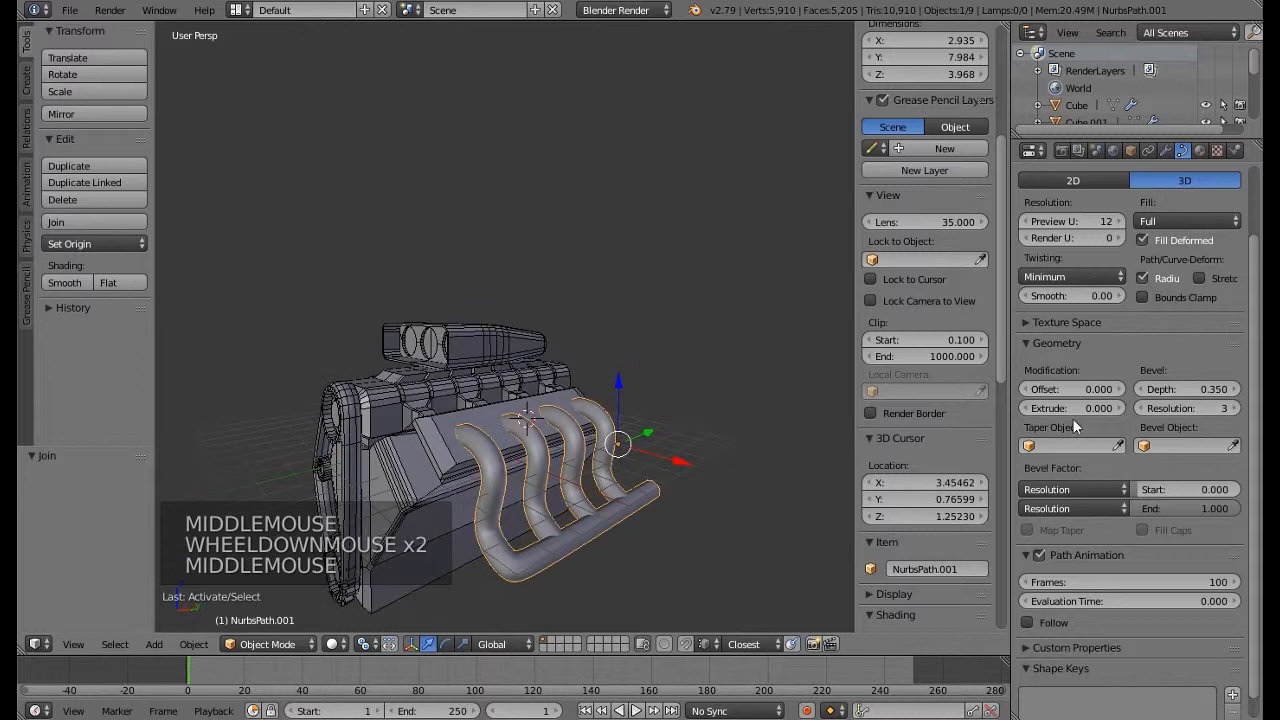
Set the exhaust pipes' bevel depth to 0.400
left_click(1196, 390)
key("BackSpace")
type("400")
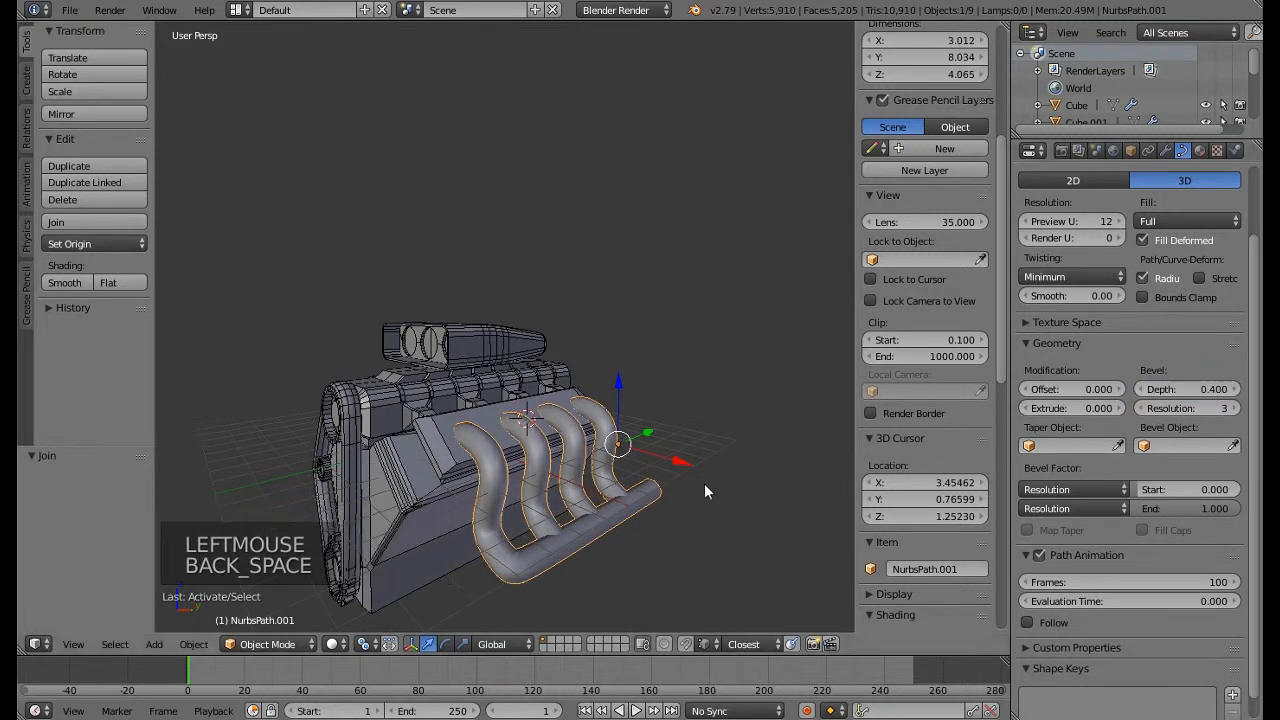
middle_click_drag(704, 483, 628, 488)
Duplicate the whole exhaust pipe assembly and move the copy 6.623 along X, clear of the engine
key("a")
right_click(566, 537)
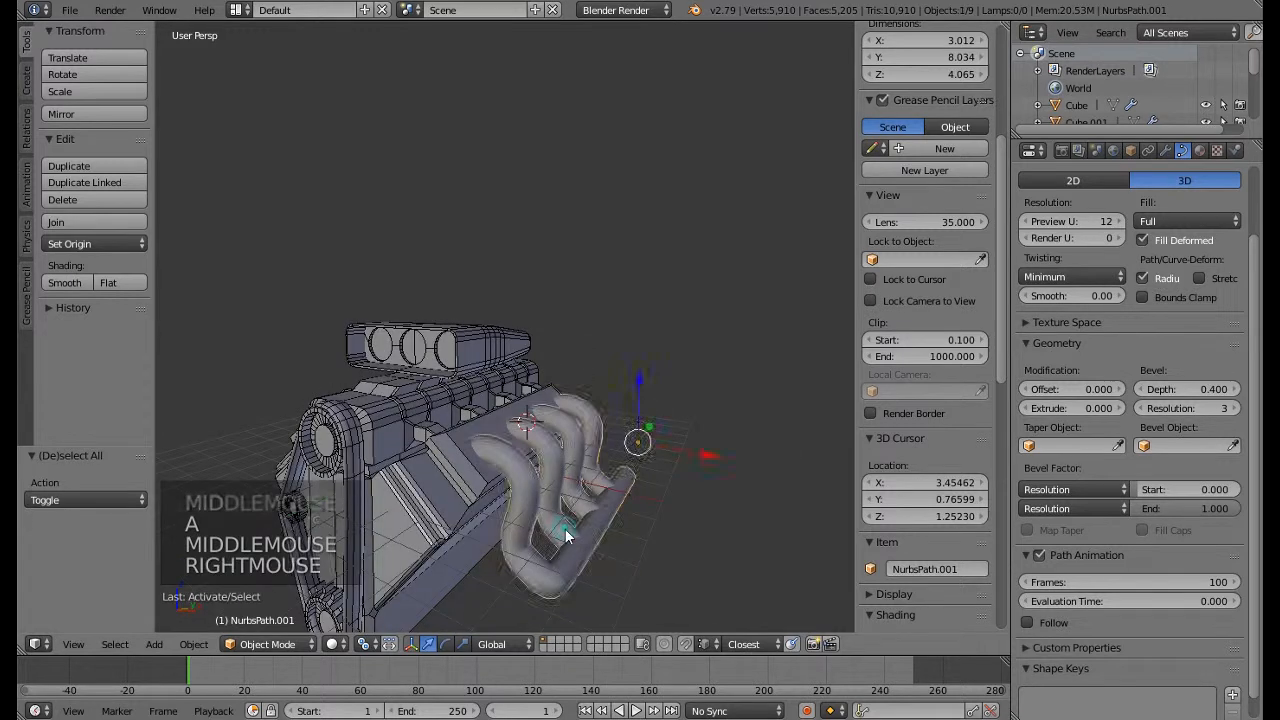
scroll(566, 537, "down", 2)
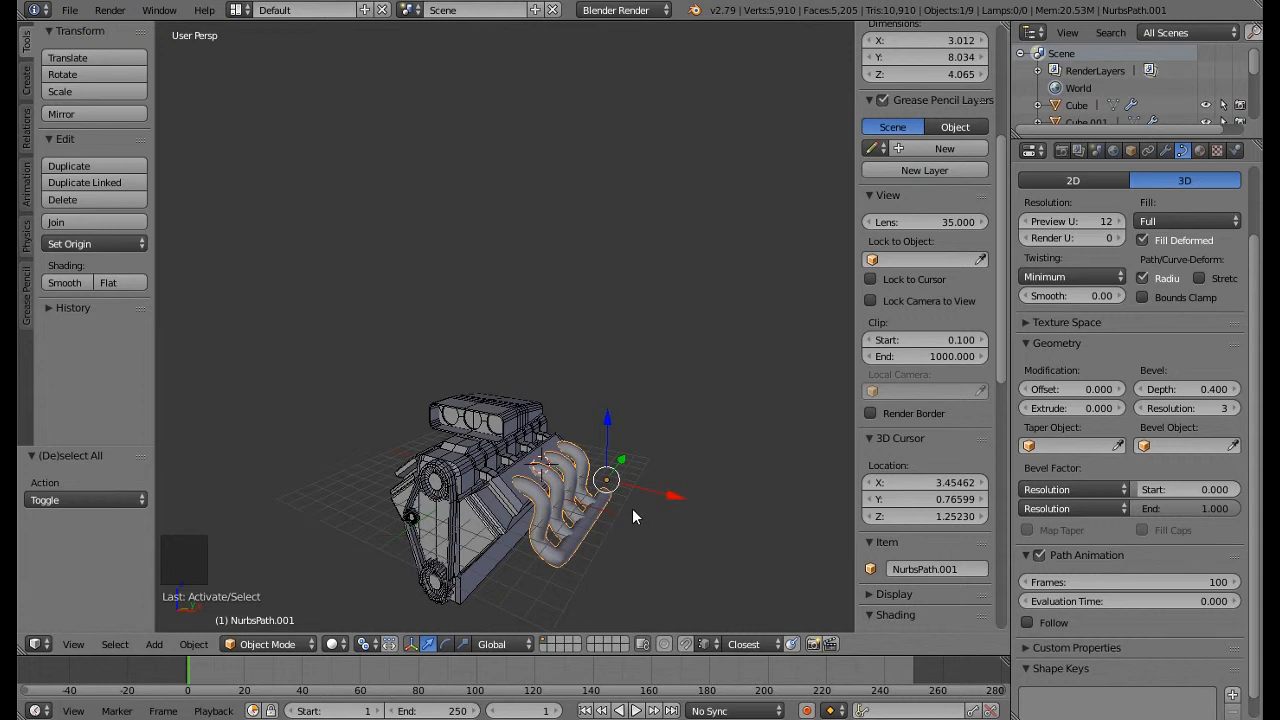
key("shift+d")
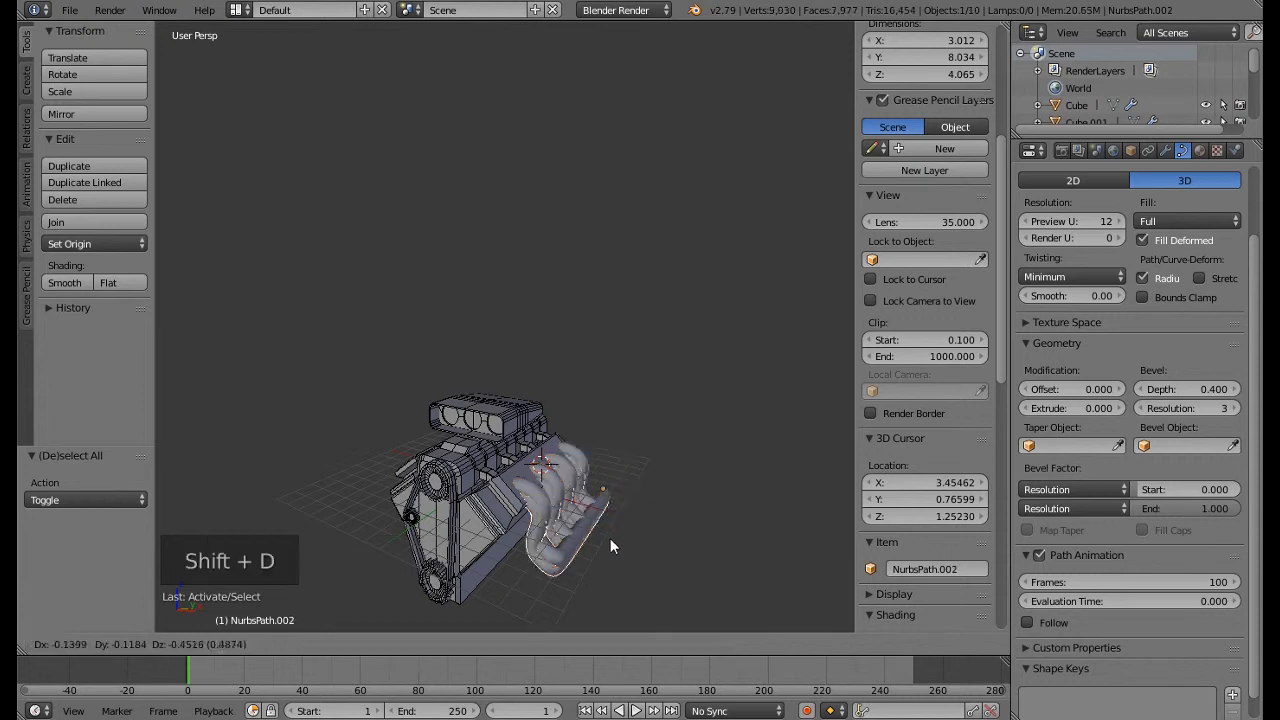
key("x")
left_click(793, 539)
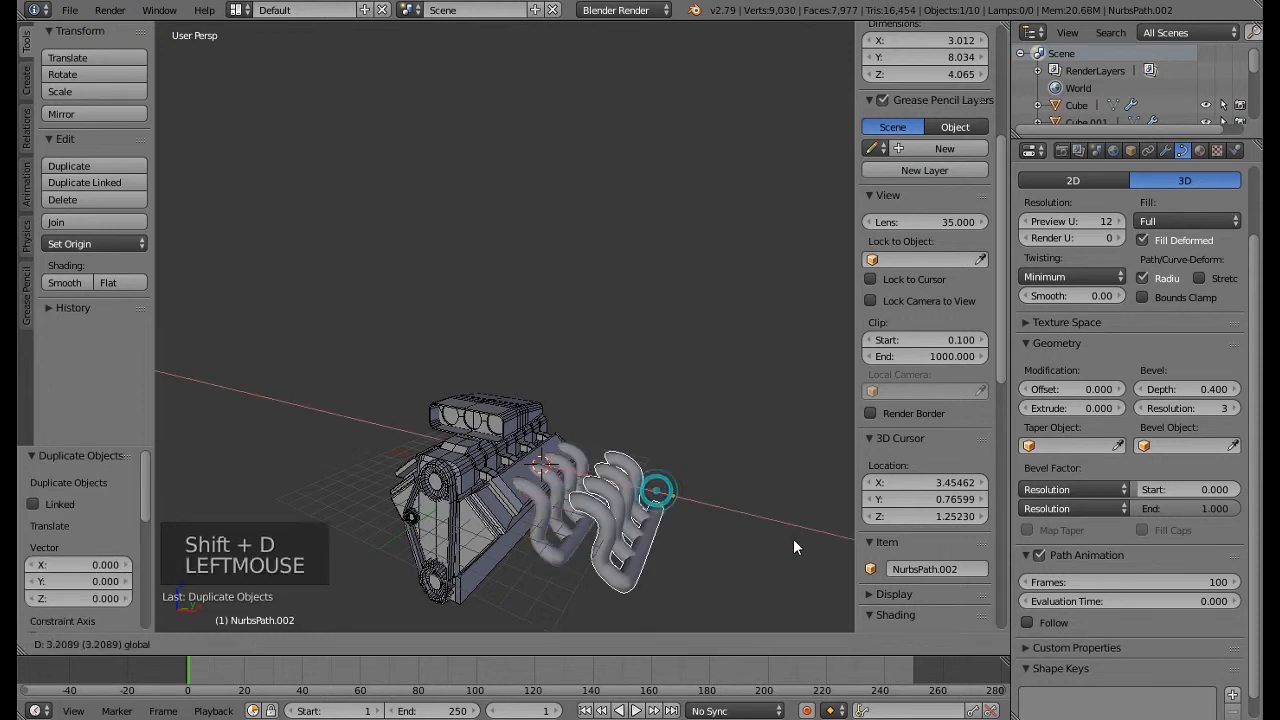
Convert the exhaust pipes attached to the engine into a mesh and join them to the engine block object
right_click(547, 545)
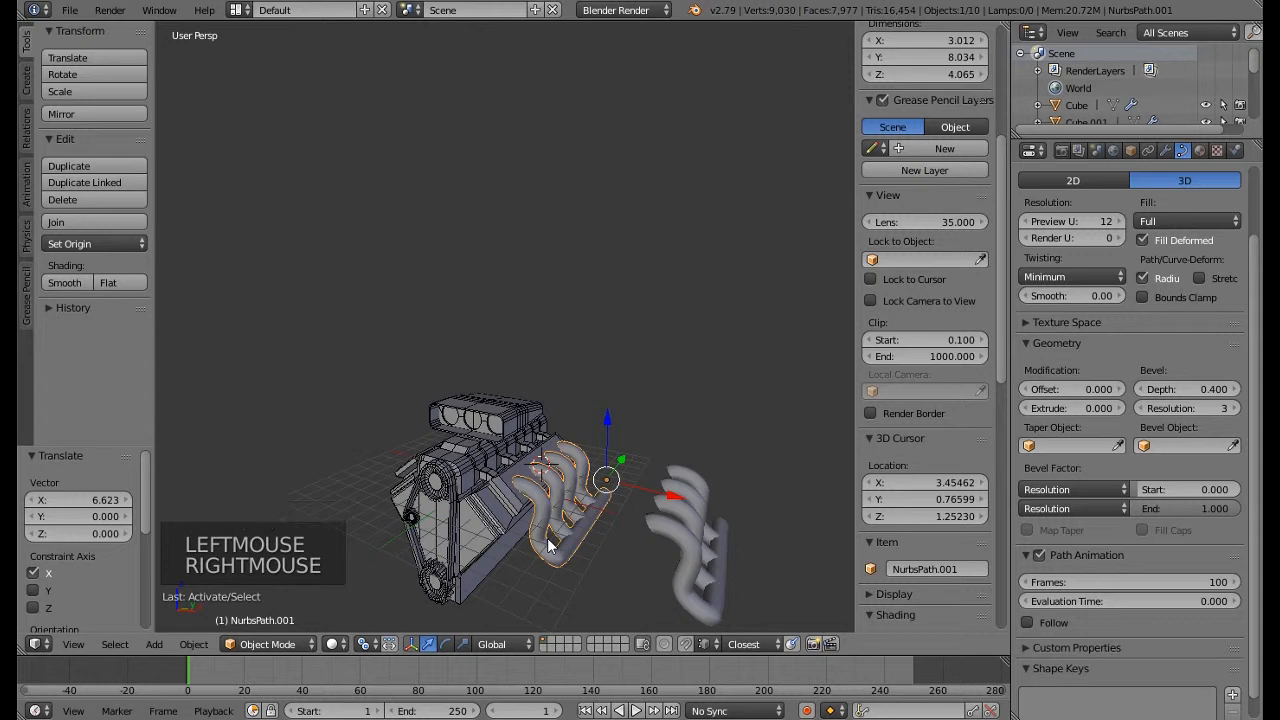
key("alt+c")
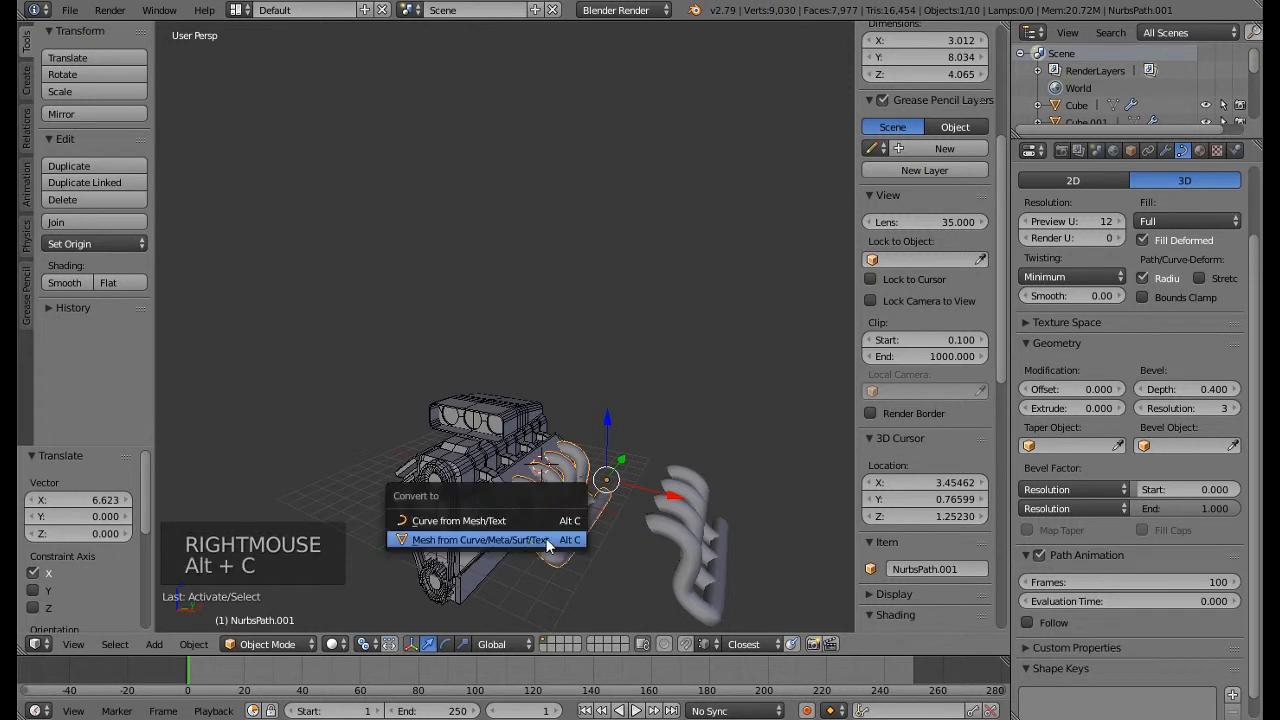
left_click(447, 540)
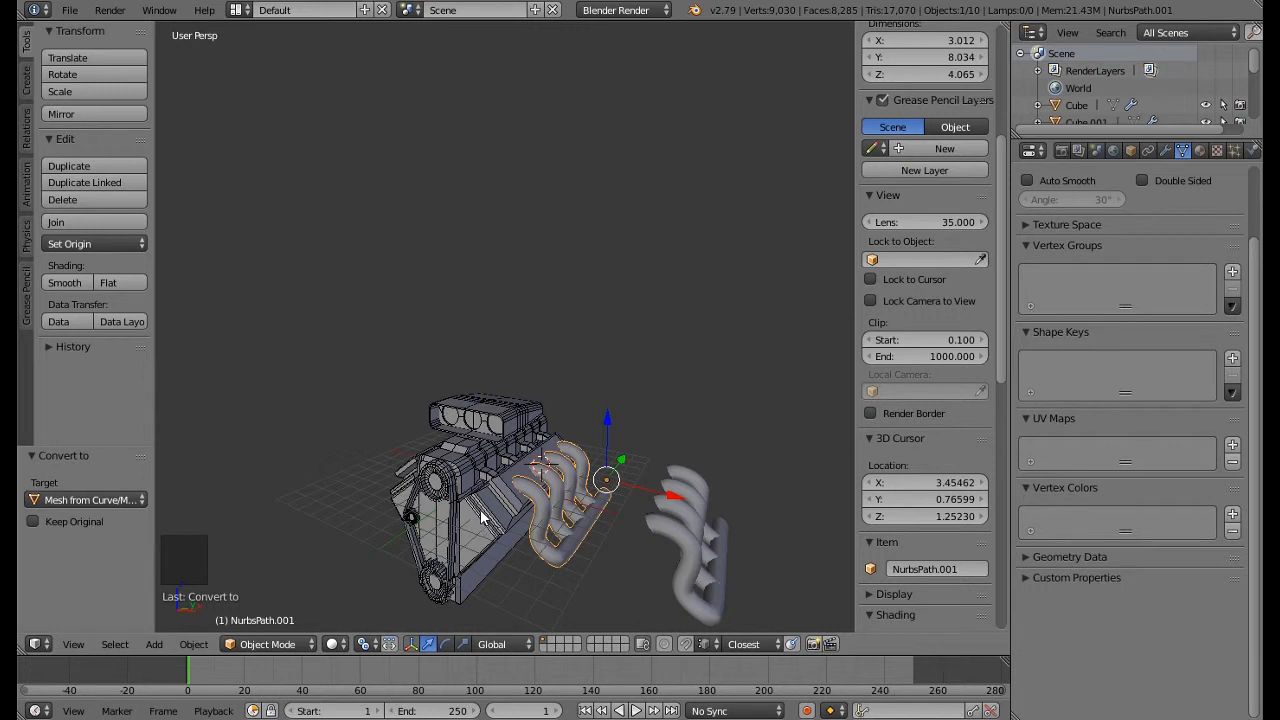
right_click(465, 528, "shift")
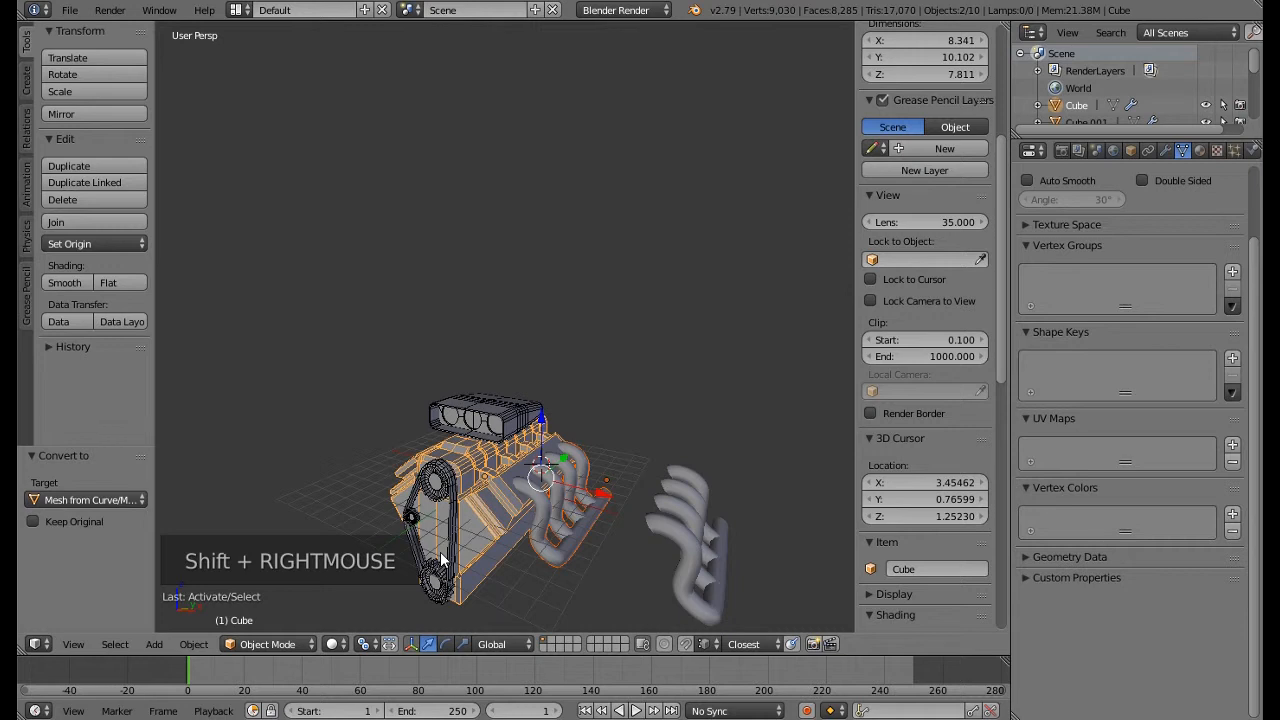
middle_click_drag(457, 530, 545, 519)
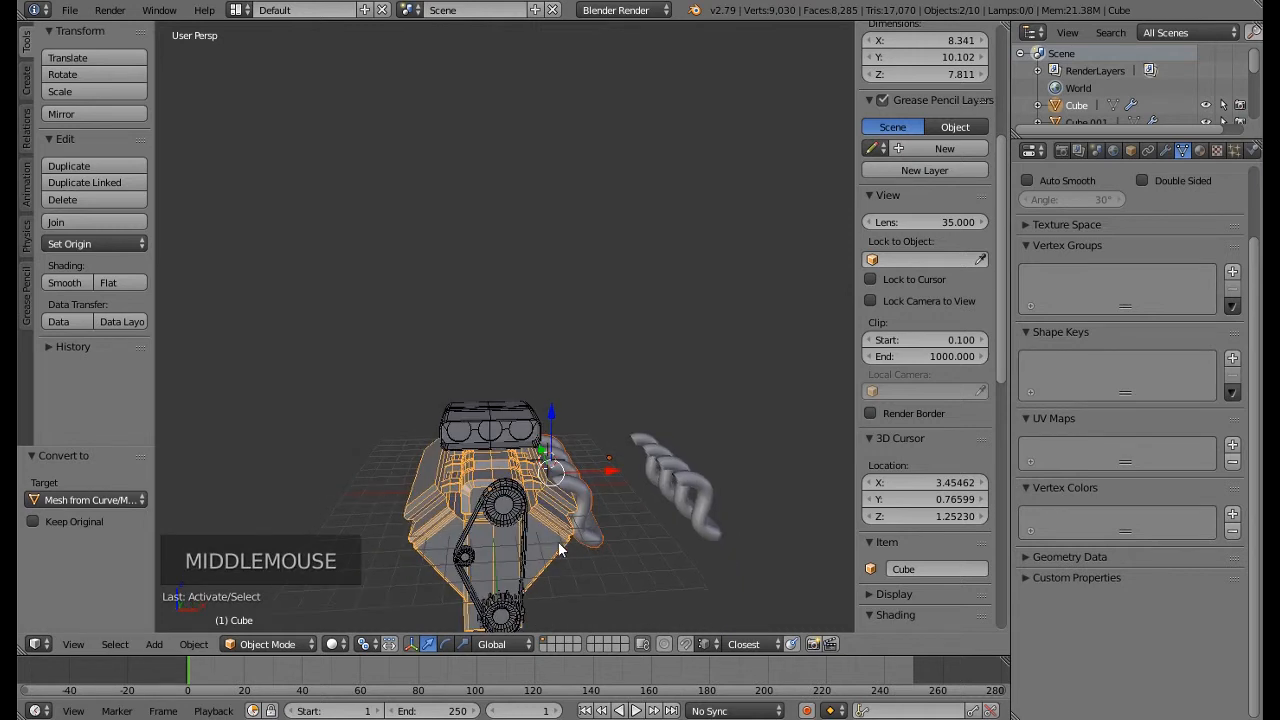
key("ctrl+j")
middle_click_drag(560, 549, 481, 514)
Delete the spare copy of the exhaust pipes standing beside the engine
key("a")
right_click(634, 463)
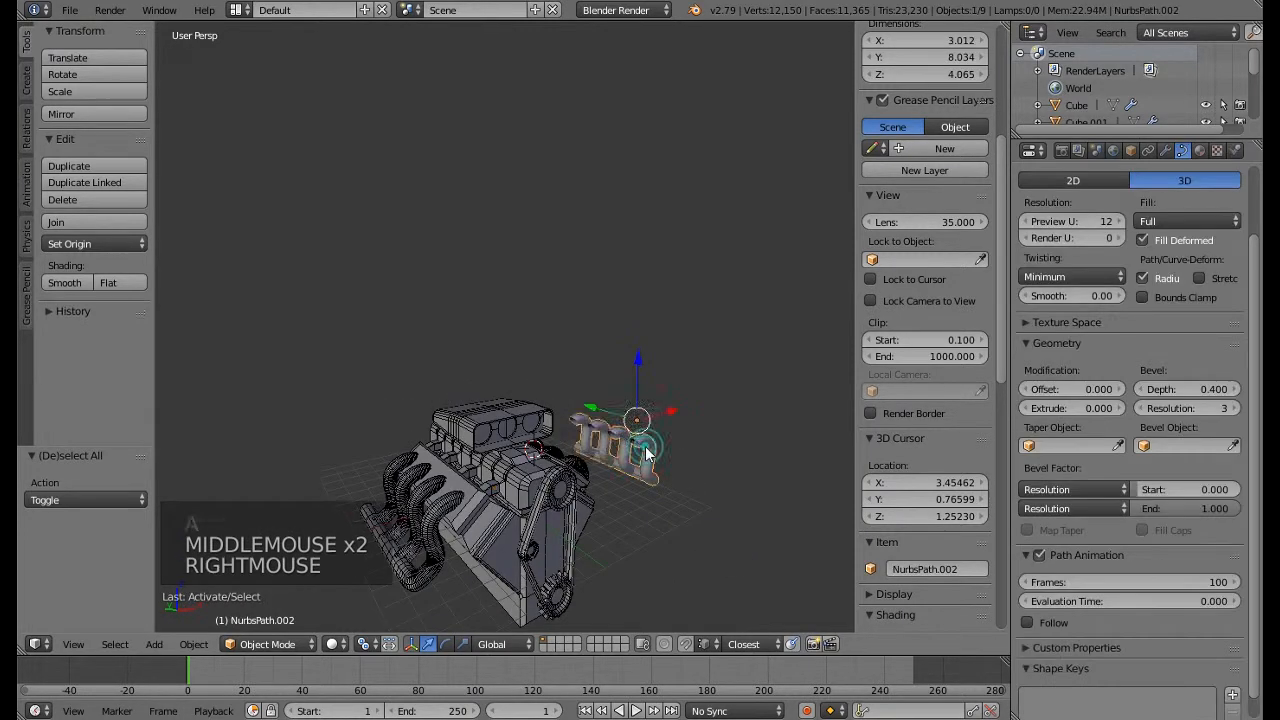
key("Delete")
left_click(608, 446)
Examine the exhaust pipes on both sides of the engine from several angles
middle_click_drag(601, 482, 497, 461)
right_click(497, 461)
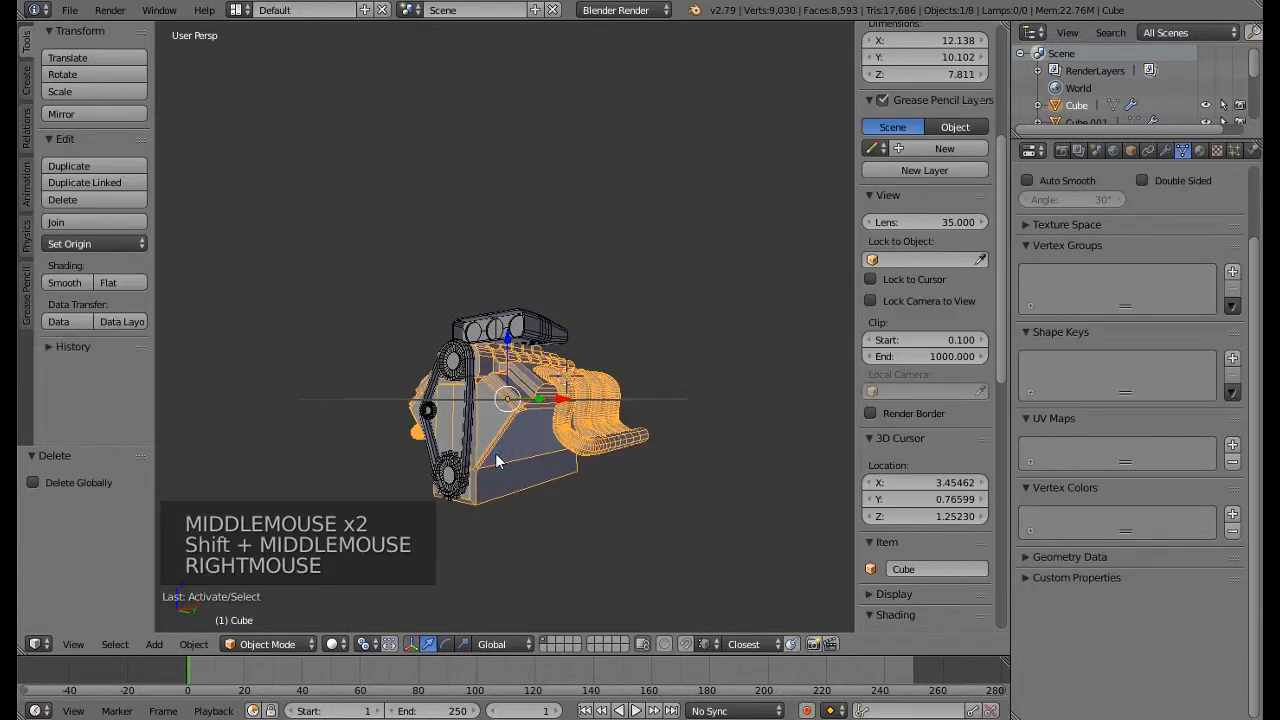
key("KP_Decimal")
middle_click_drag(483, 388, 518, 459)
scroll(518, 459, "down", 1)
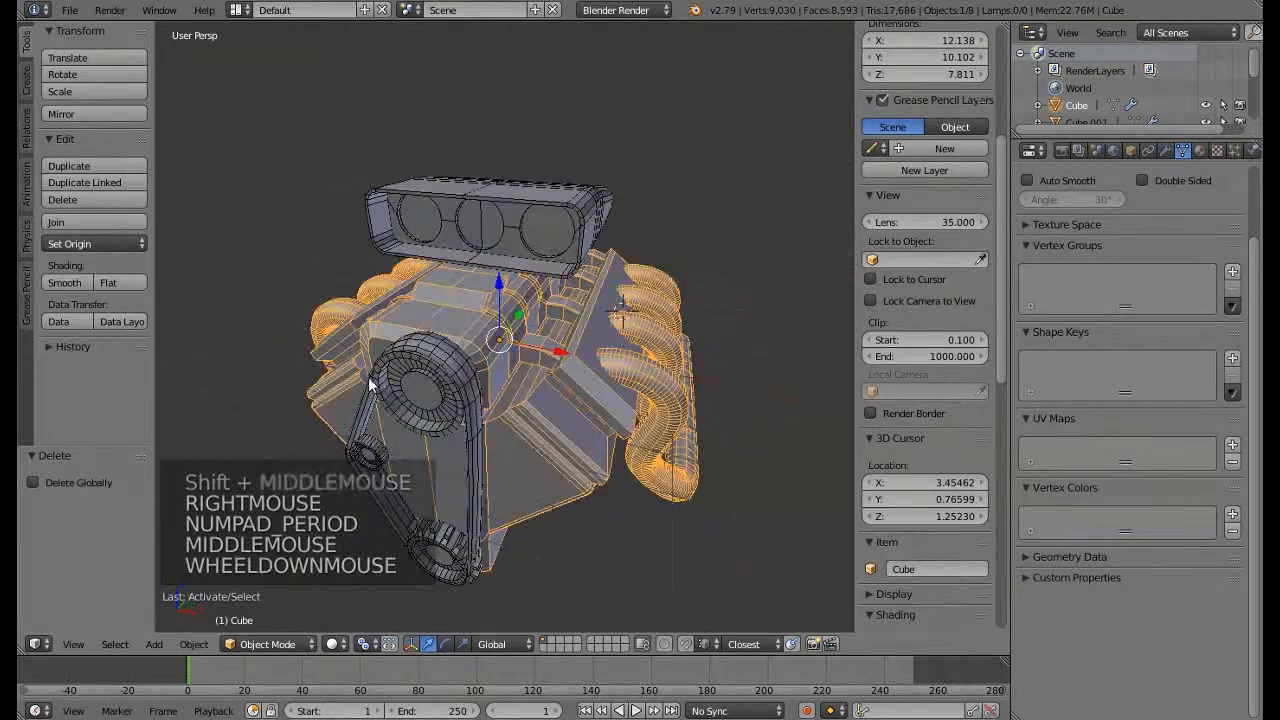
middle_click_drag(368, 377, 540, 378)
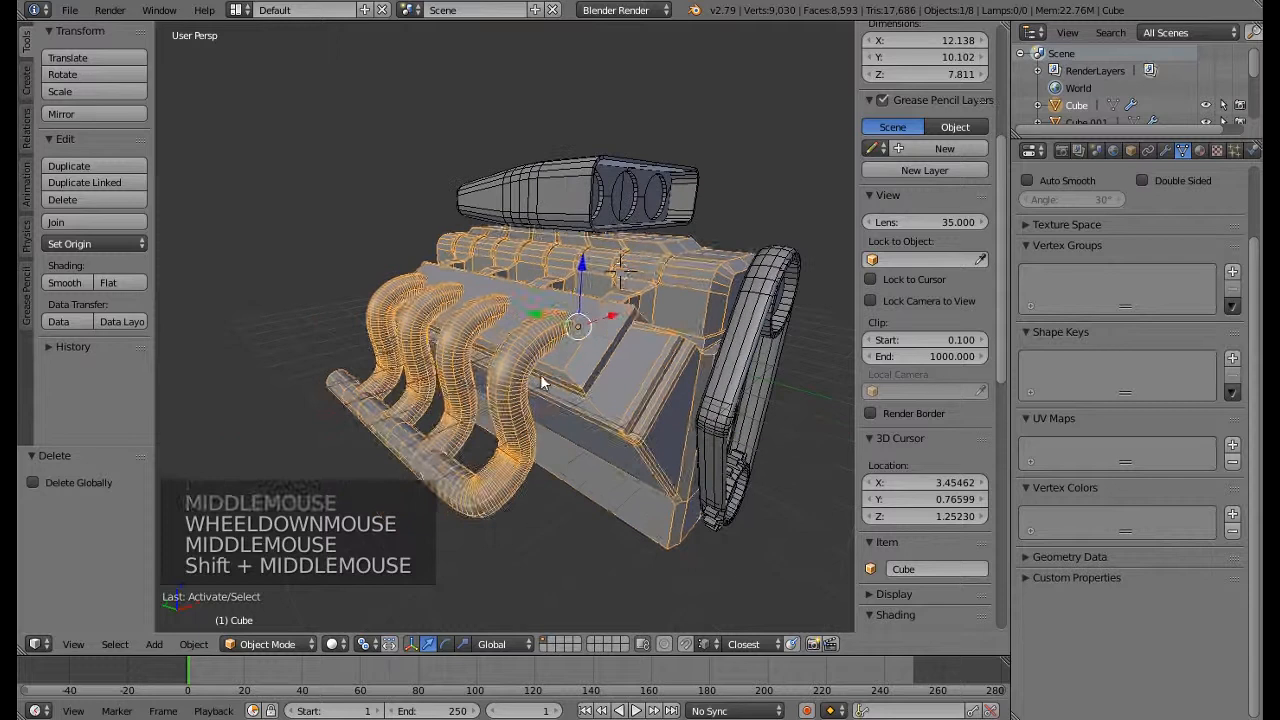
key("a")
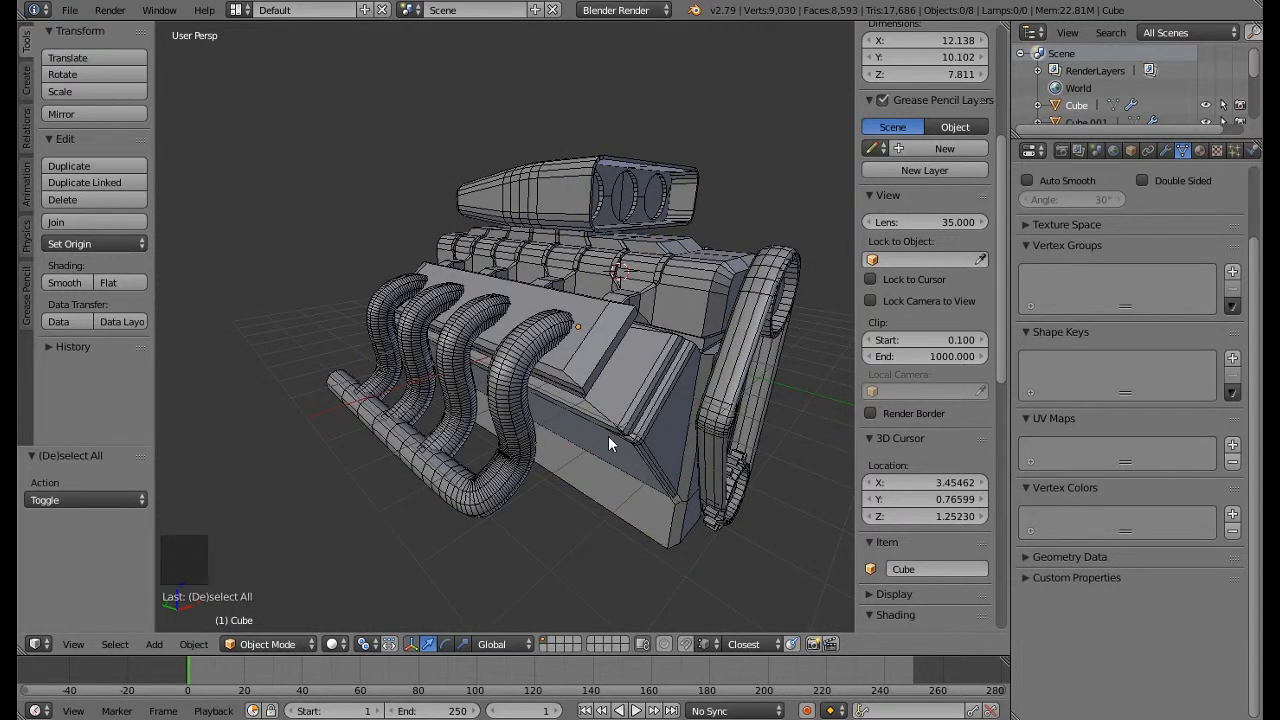
middle_click_drag(608, 437, 428, 462)
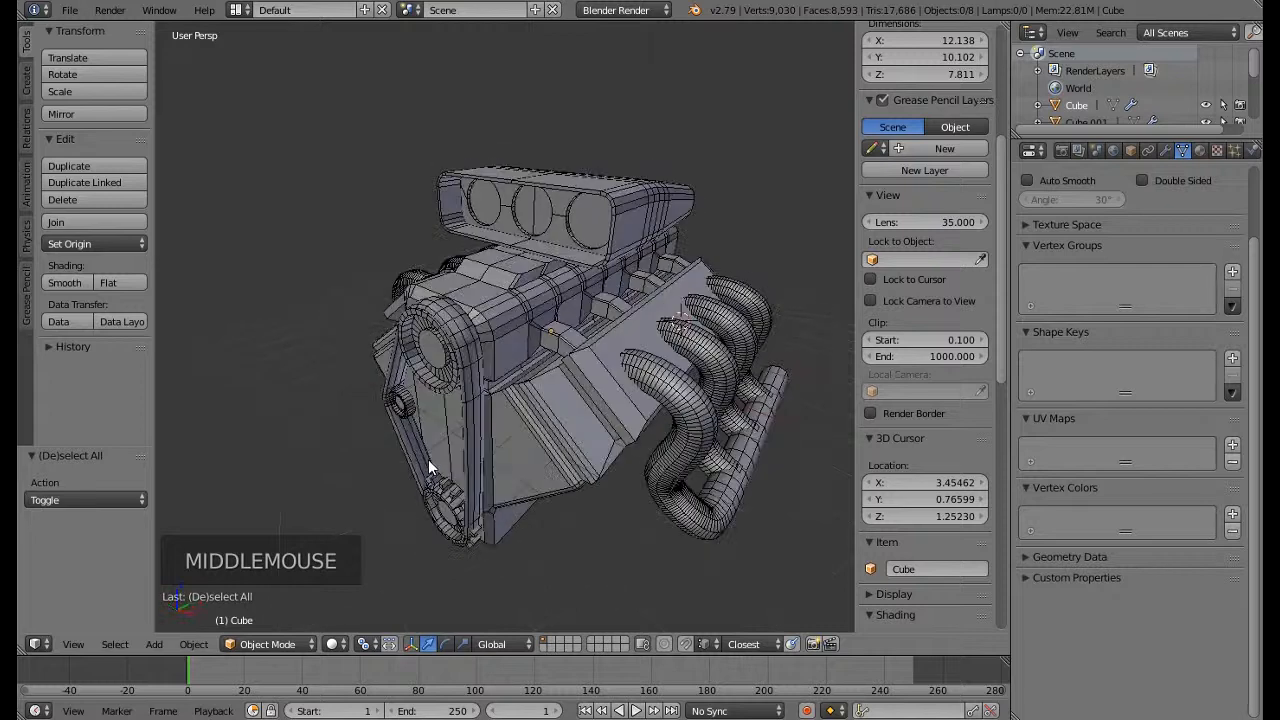
scroll(508, 472, "down", 1)
middle_click_drag(508, 472, 586, 461)
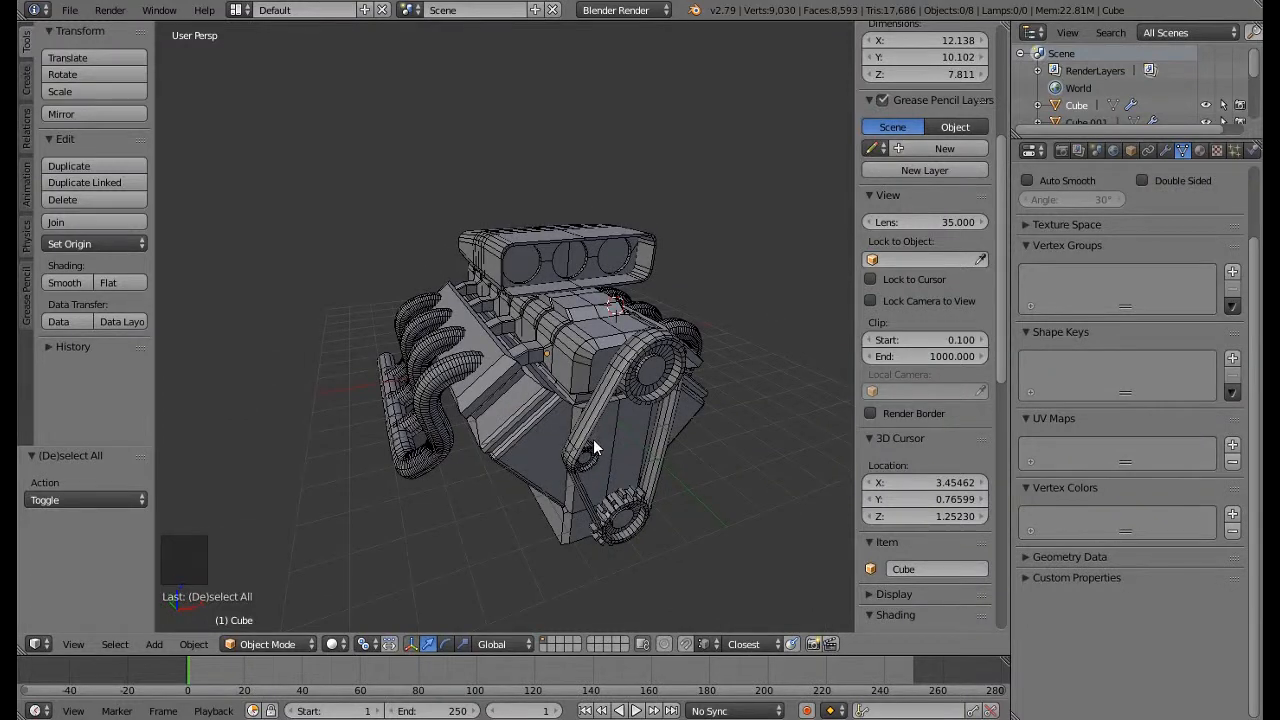